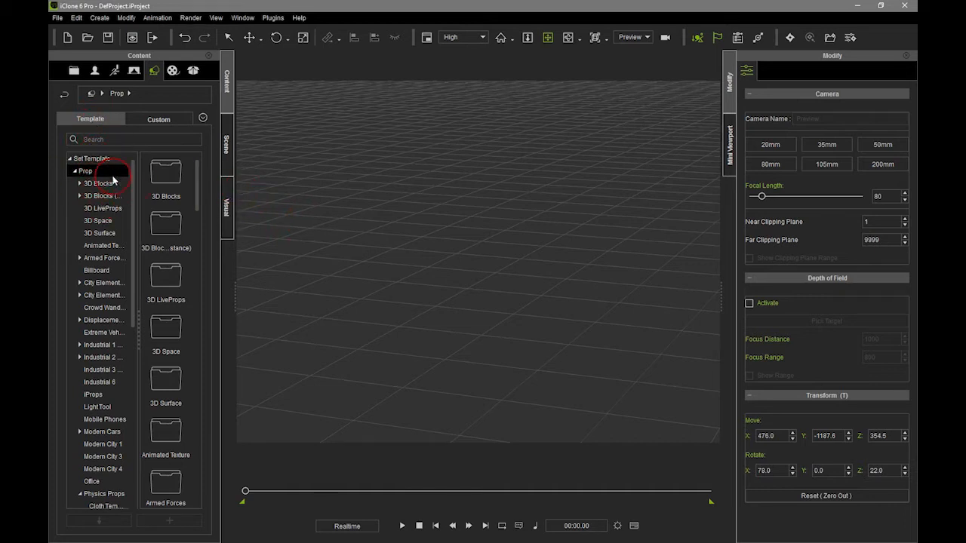
- Open the Physics Props cloth template folders for plain and pinned cloth, and widen the folder tree
left_click_drag(132, 321, 138, 370)
left_click(113, 360)
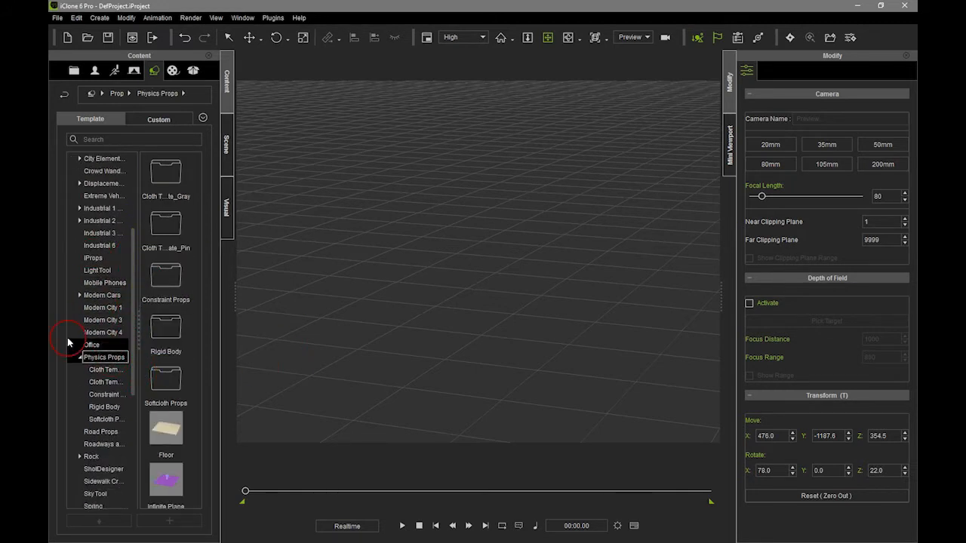
left_click(109, 369)
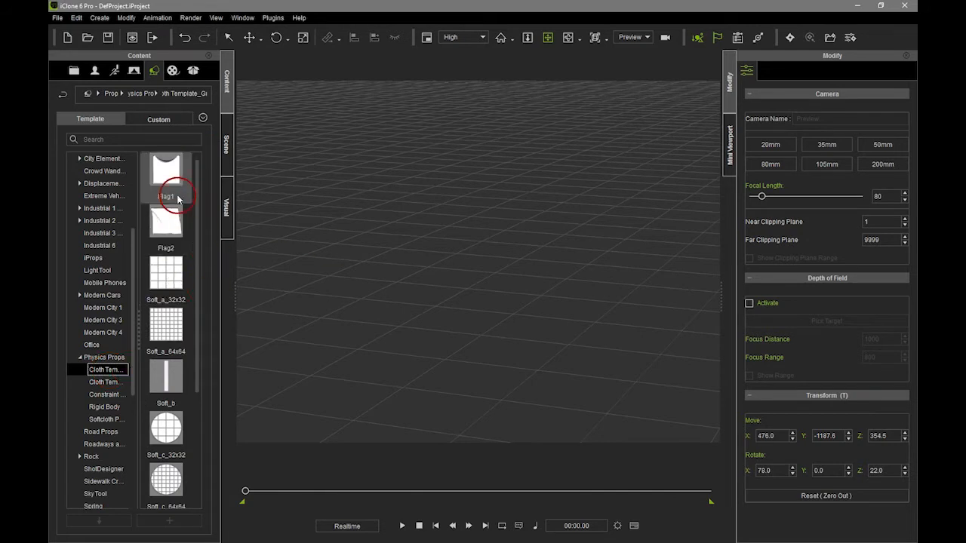
left_click_drag(169, 298, 176, 292)
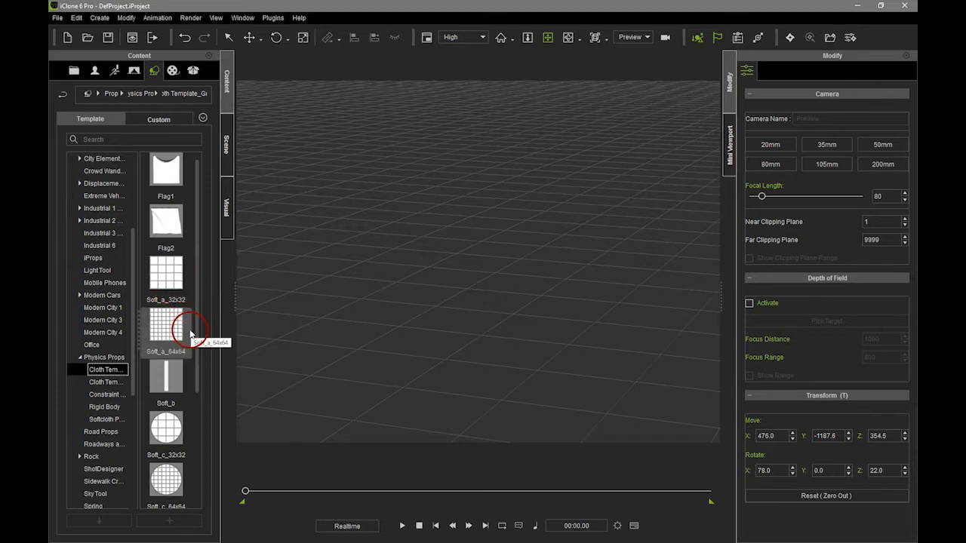
left_click(113, 383)
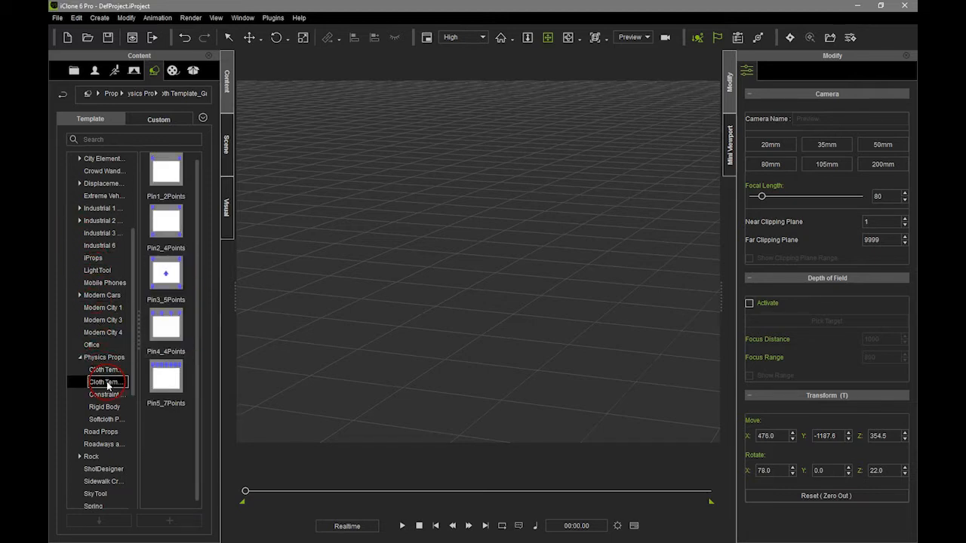
mouse_move(138, 287)
left_mouse_down()
mouse_move(176, 288)
mouse_move(146, 288)
left_mouse_up()
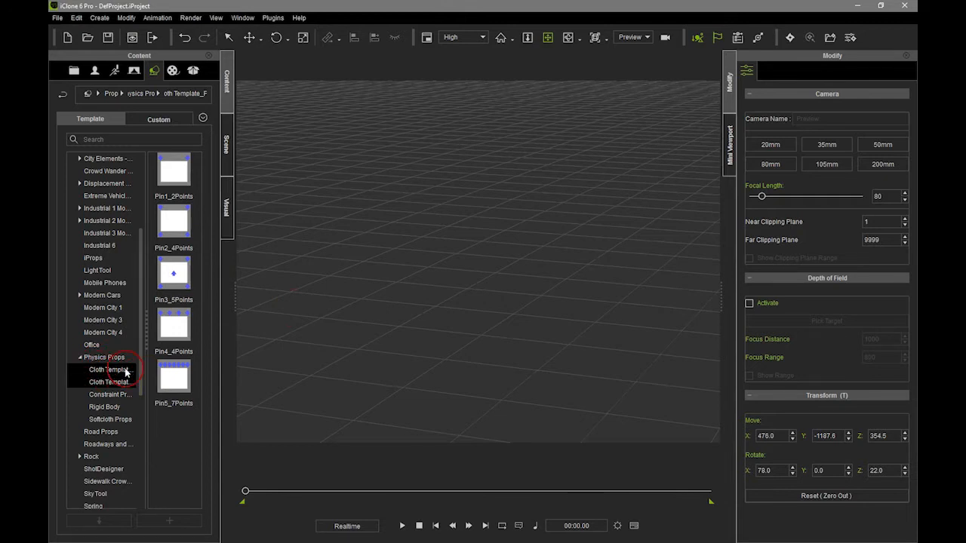
- Add the Pin4_4Points cloth template to the scene
left_click_drag(179, 220, 257, 281)
left_click_drag(316, 326, 345, 175)
left_click(163, 325)
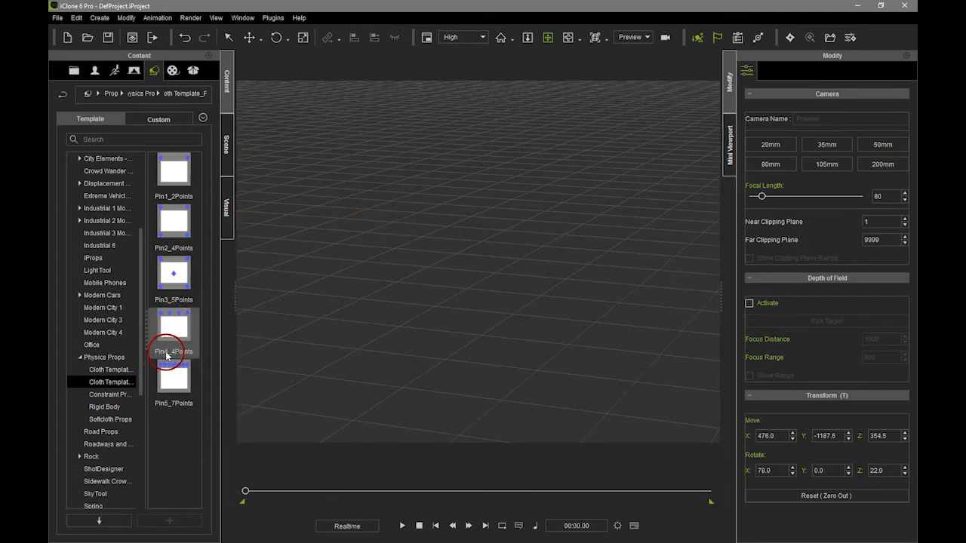
double_click(175, 330)
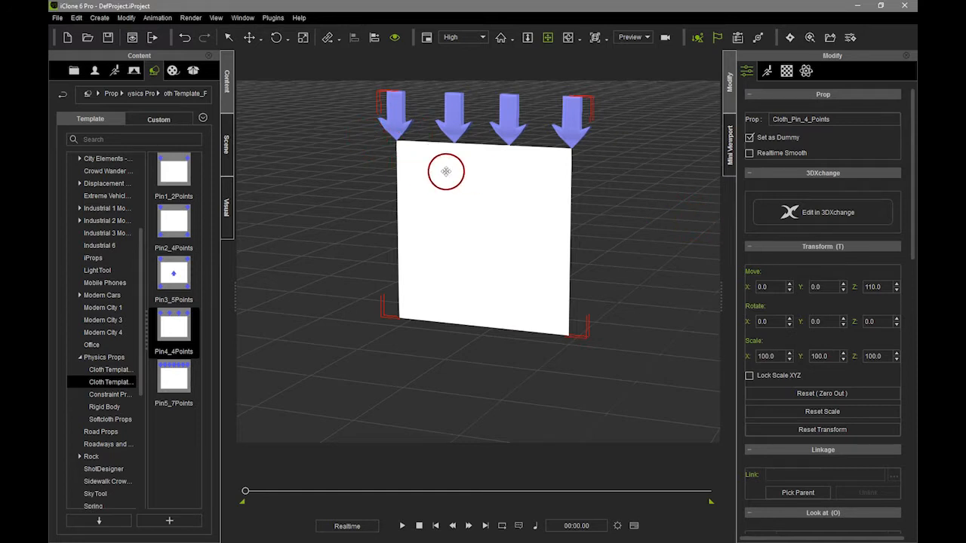
- Switch to the workspace with the render settings and set the image output frame size to HD 720p (1280x720)
left_click(245, 17)
mouse_move(264, 33)
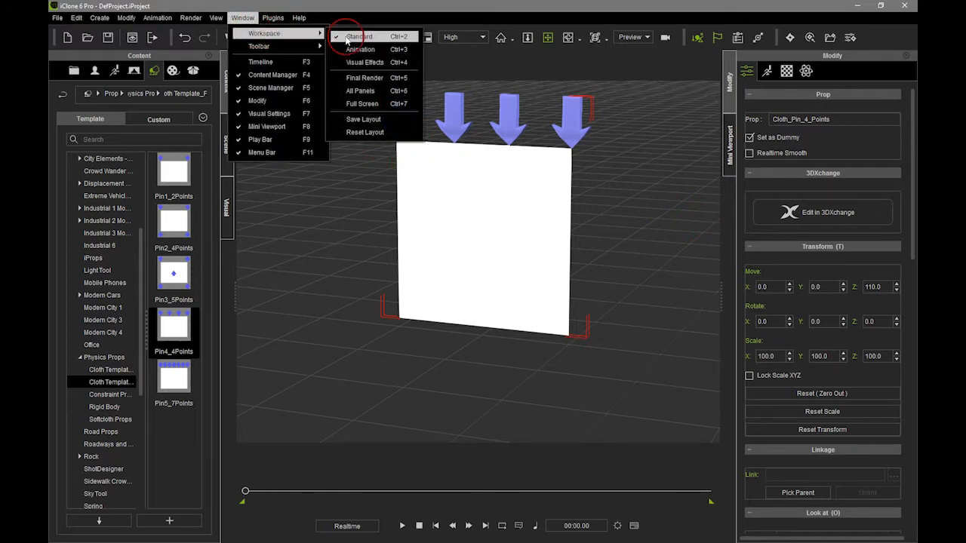
left_click(368, 63)
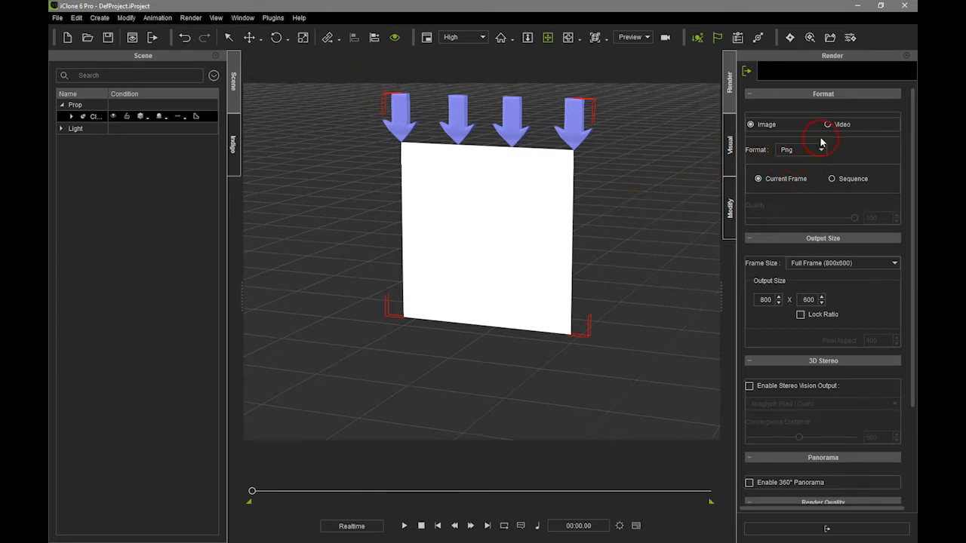
left_click(812, 271)
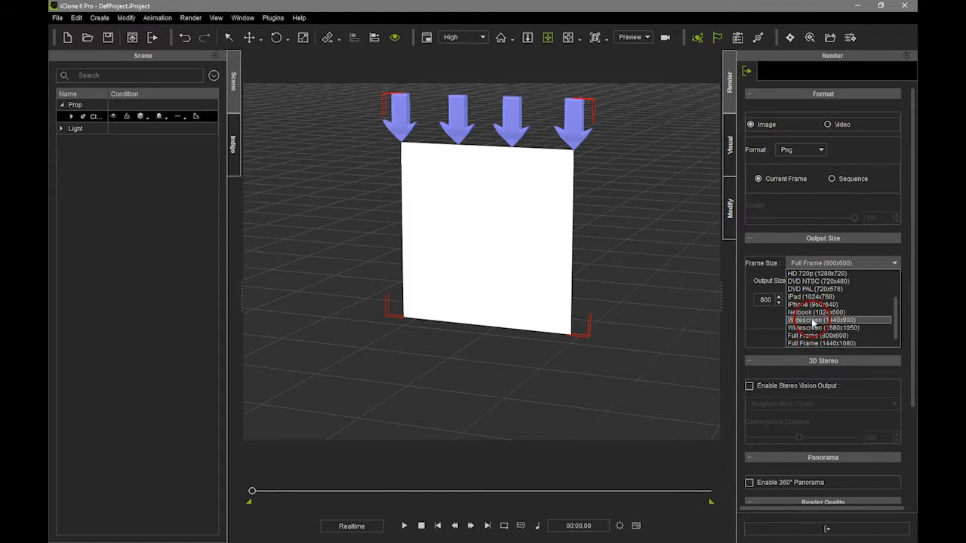
scroll(812, 285, "down", 2)
scroll(812, 285, "up", 2)
left_click(815, 274)
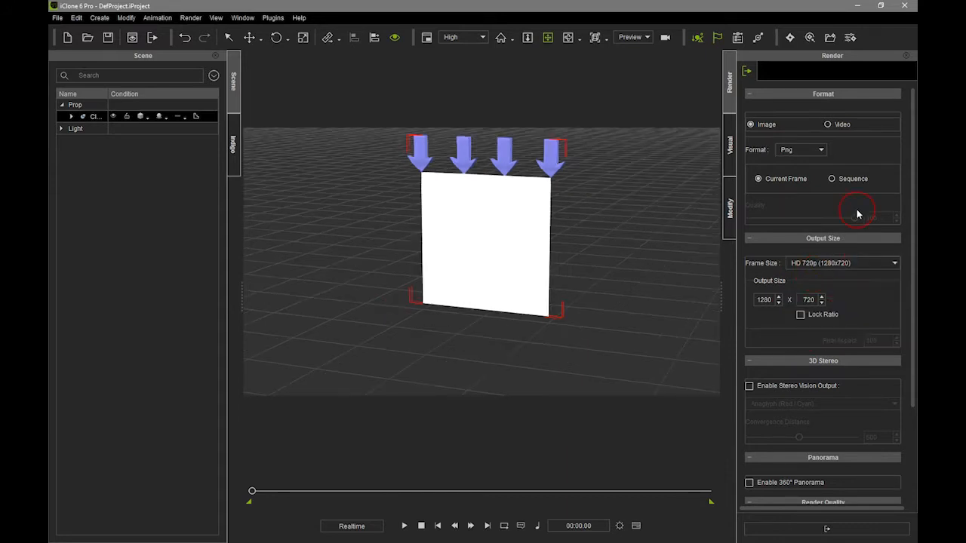
- Change the output type to Video and set its frame size to HD 720p (1280x720)
left_click(830, 125)
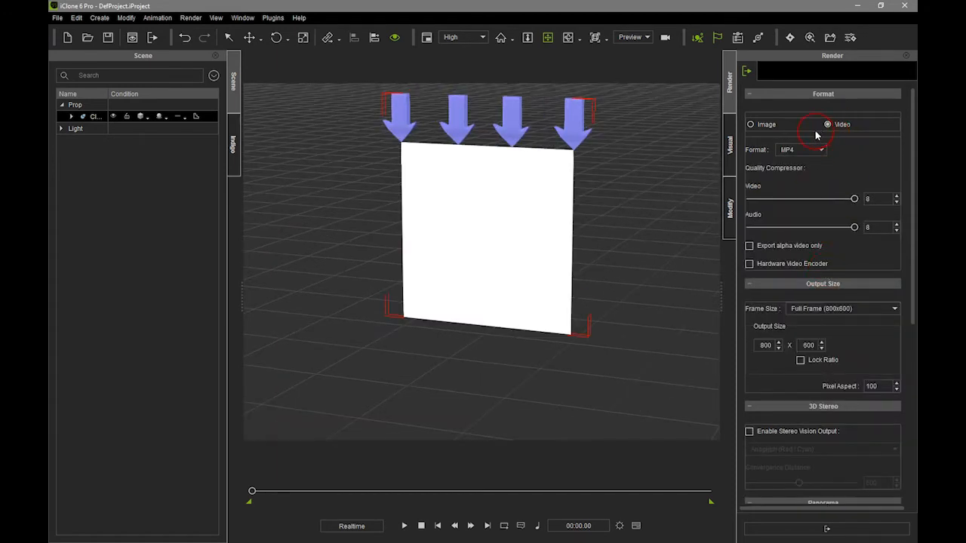
left_click(826, 308)
left_click(811, 326)
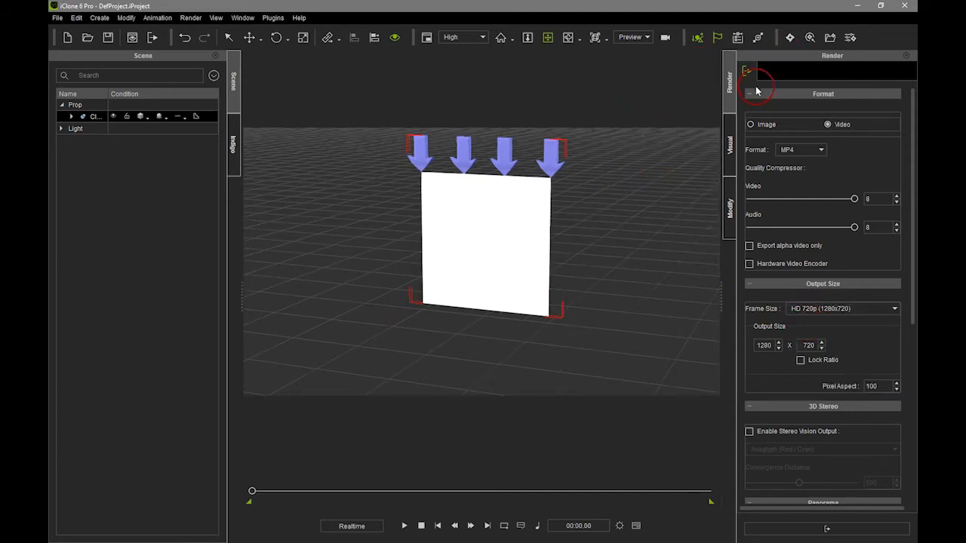
- Widen the scene list's Name column, then play and stop the timeline to preview how the pinned cloth moves
left_click_drag(108, 95, 139, 94)
left_click(516, 190)
right_click_drag(578, 229, 390, 211)
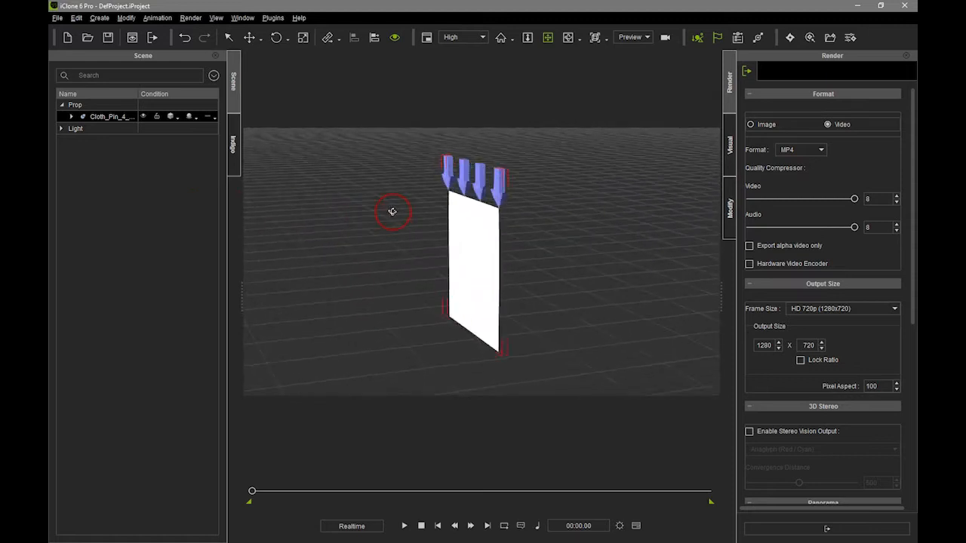
right_click_drag(528, 196, 584, 222)
left_click(406, 525)
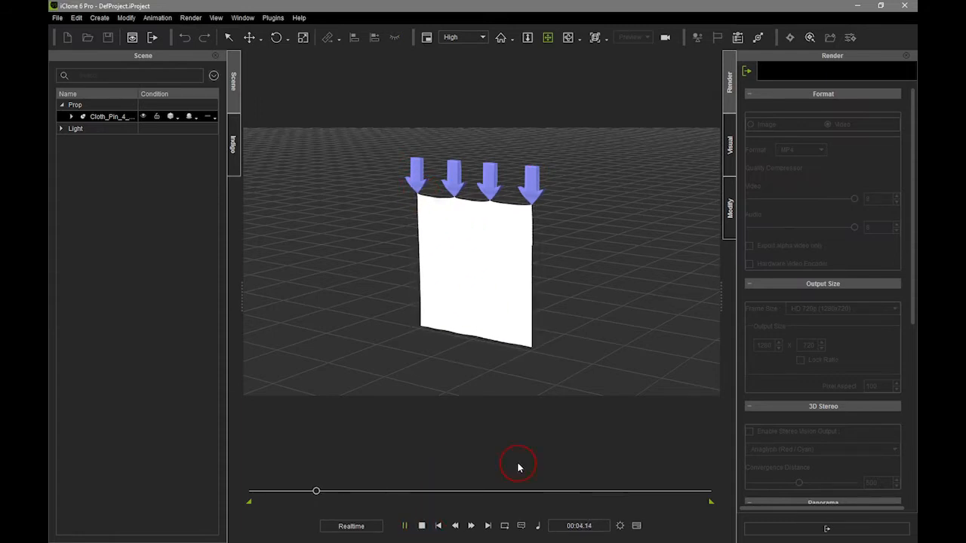
left_click(421, 526)
left_click(471, 222)
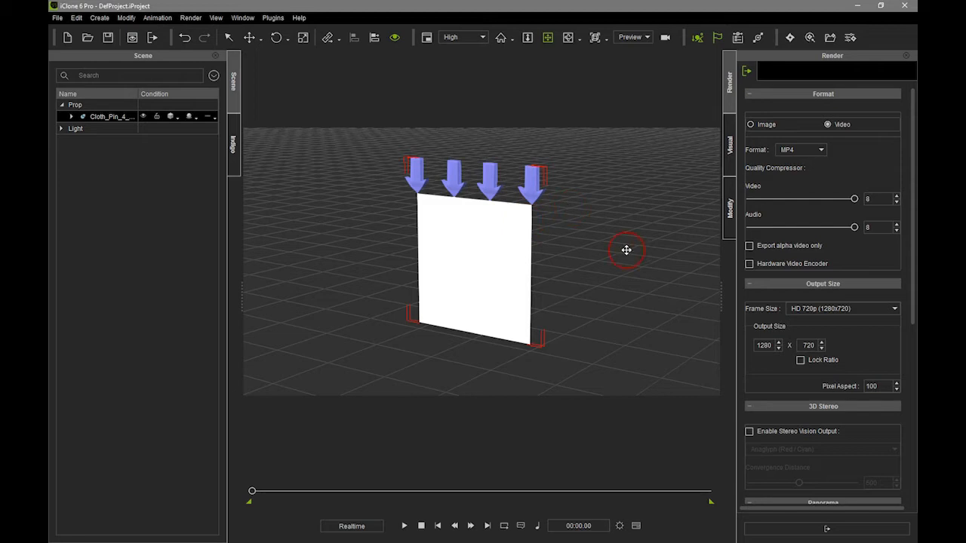
middle_click_drag(630, 282, 460, 149)
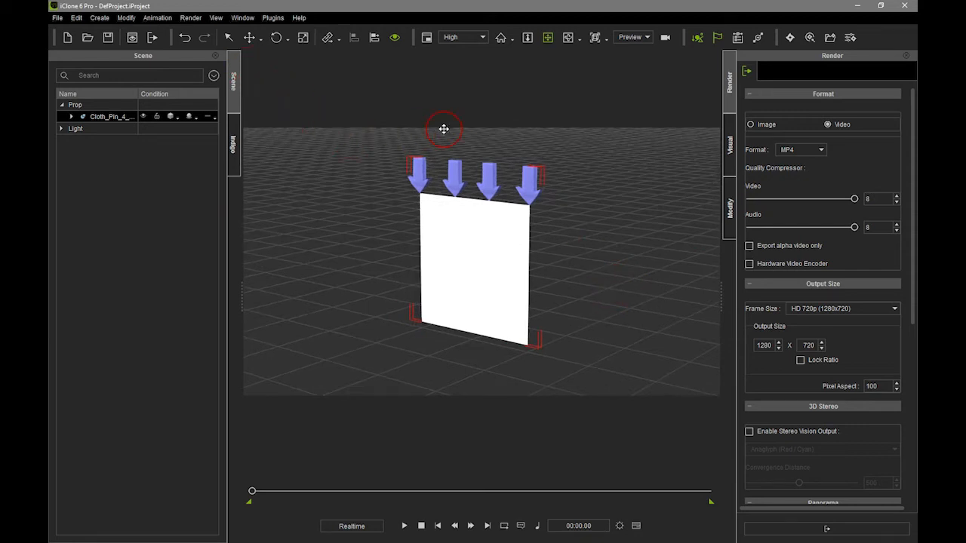
- Return to the Standard workspace and add the Sean avatar from the custom iClone AL collection
left_click(242, 18)
mouse_move(260, 34)
left_click(347, 38)
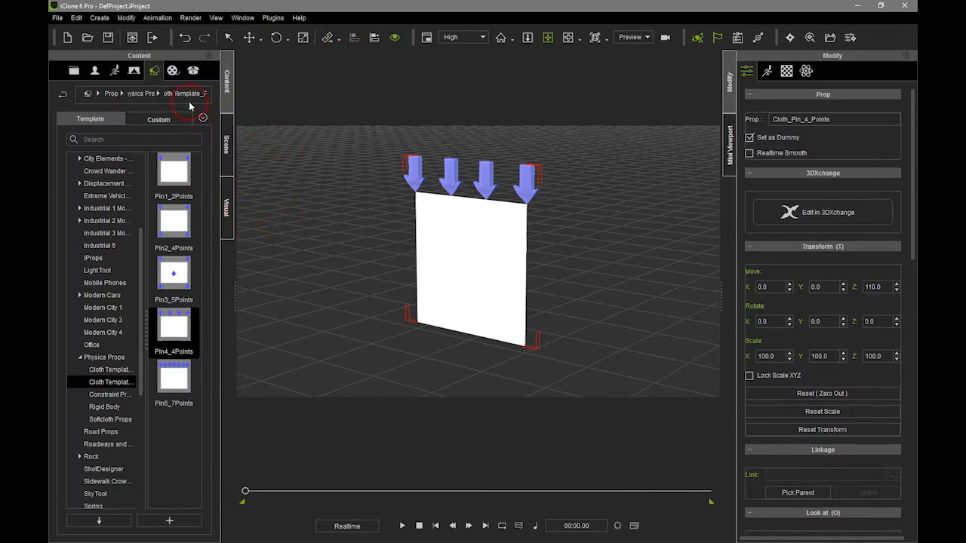
left_click(95, 72)
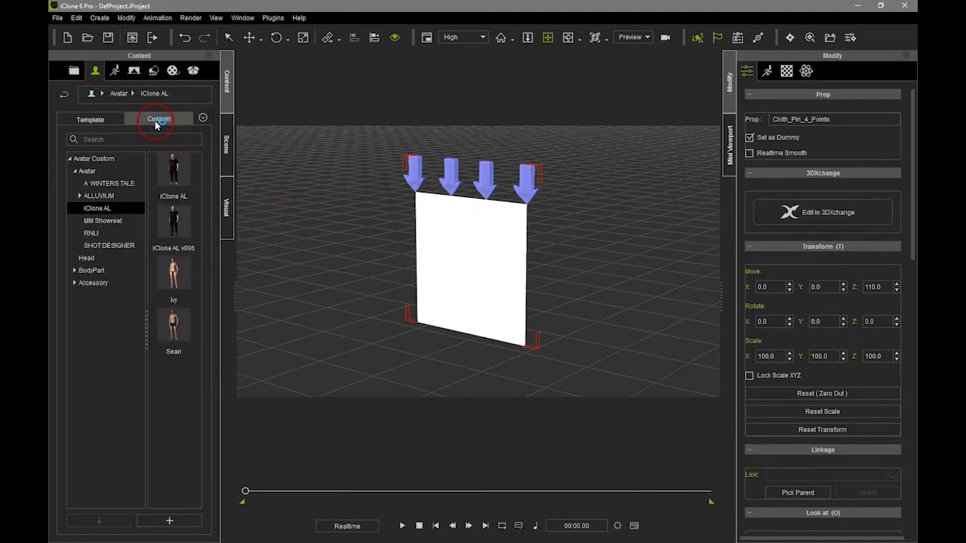
left_click(100, 209)
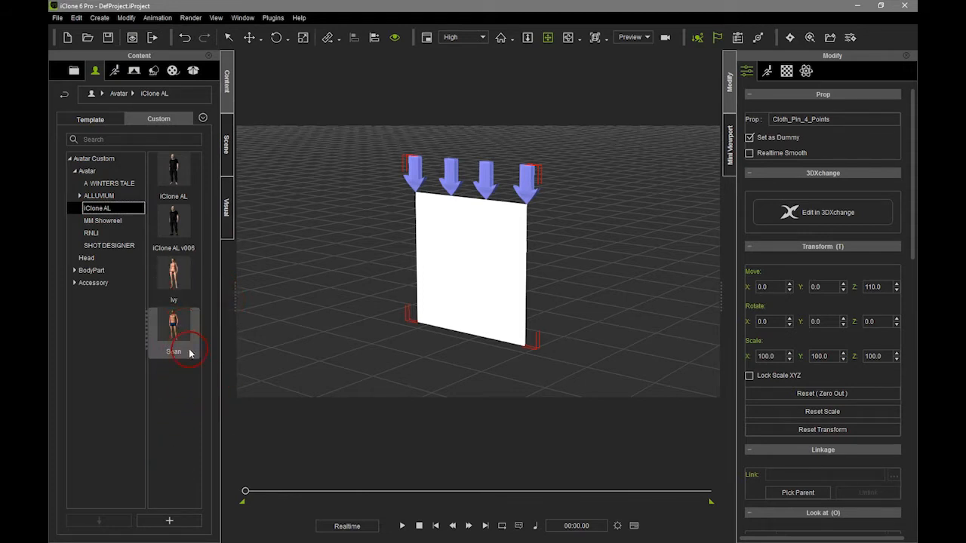
double_click(175, 329)
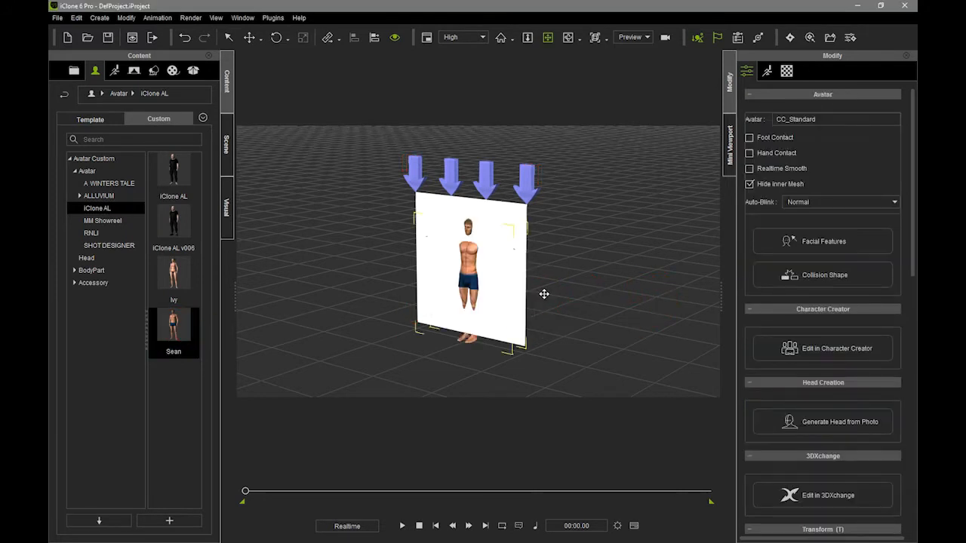
- Move the male avatar sideways along the cloth so it stands near the left edge, and deselect it
right_click_drag(631, 325, 393, 300)
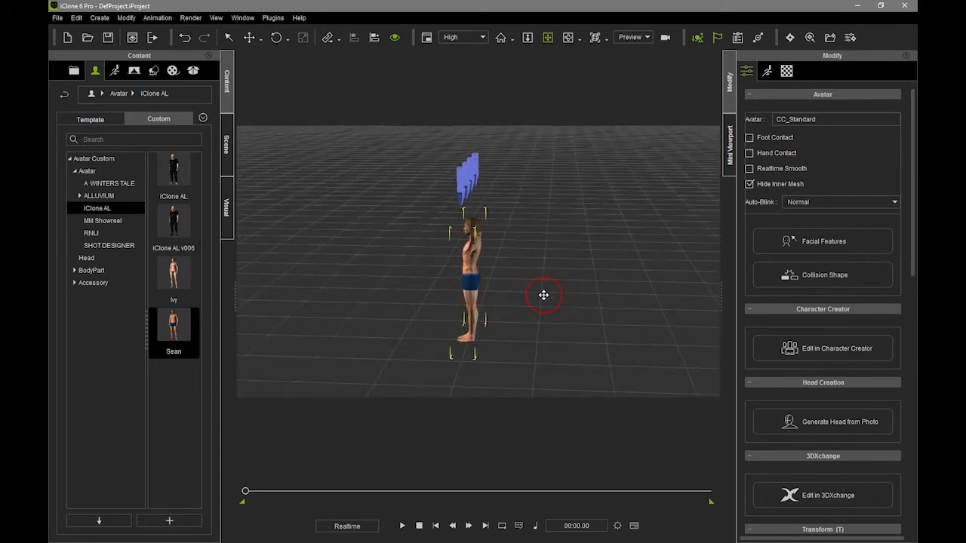
right_click_drag(481, 313, 578, 303)
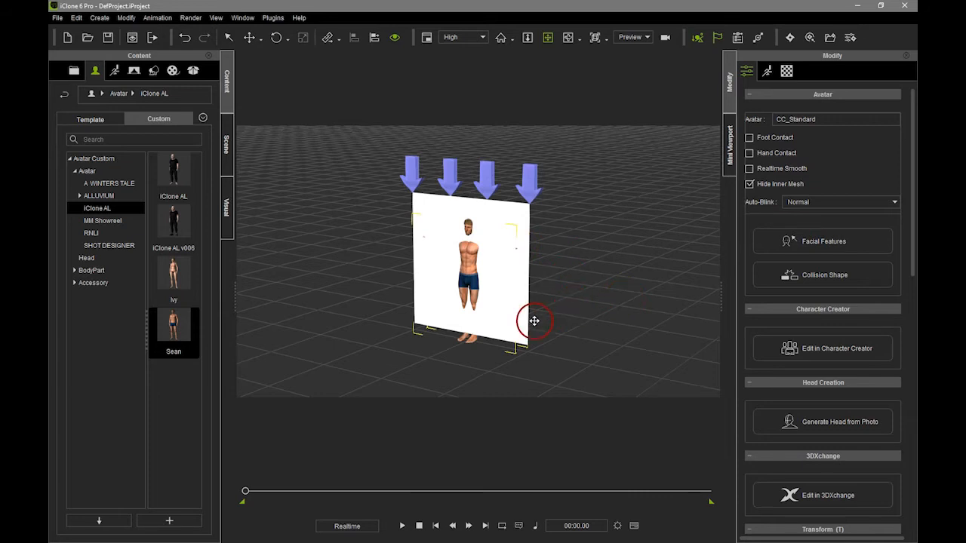
key("w")
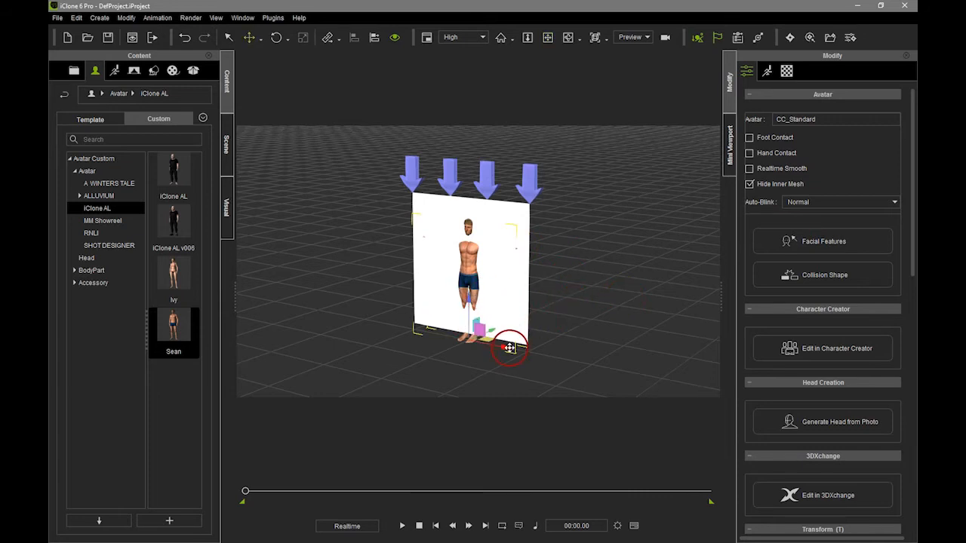
left_click_drag(510, 348, 473, 338)
left_click(590, 345)
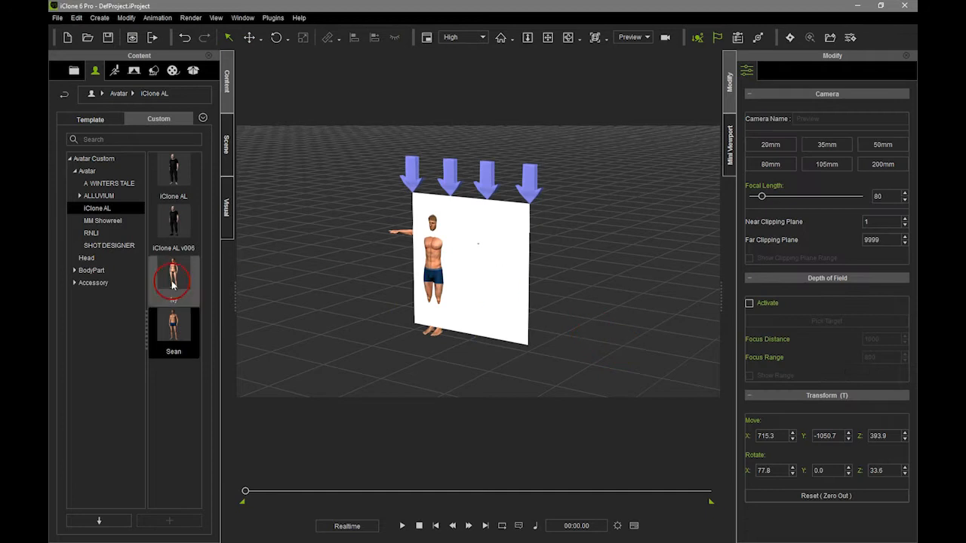
- Add the Ivy avatar to the scene and move it sideways to the cloth's right edge, opposite the male avatar
left_click_drag(188, 276, 302, 300)
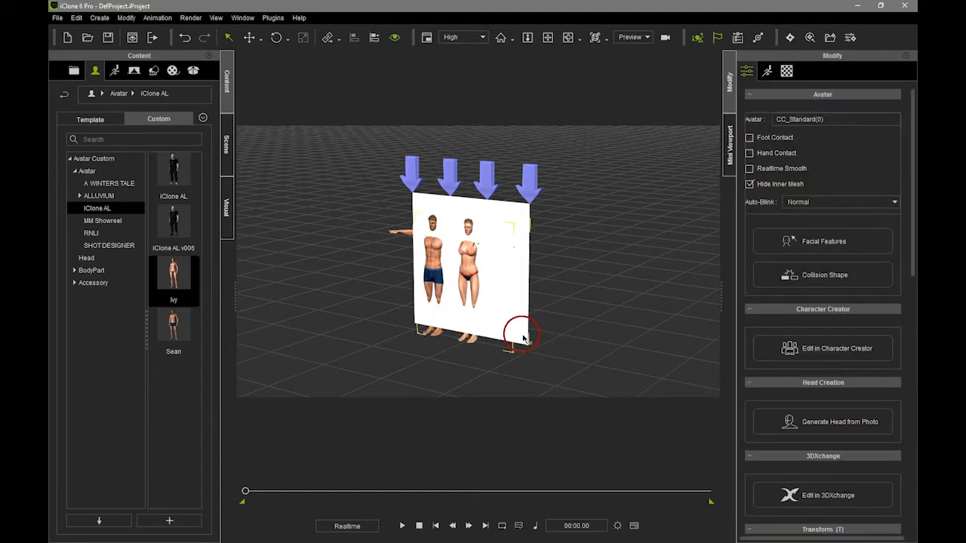
key("w")
left_click_drag(508, 348, 544, 363)
mouse_move(593, 332)
right_mouse_down()
mouse_move(170, 307)
mouse_move(608, 339)
right_mouse_up()
right_click_drag(589, 262, 582, 272)
middle_click_drag(582, 272, 582, 267)
scroll(583, 272, "up", 1)
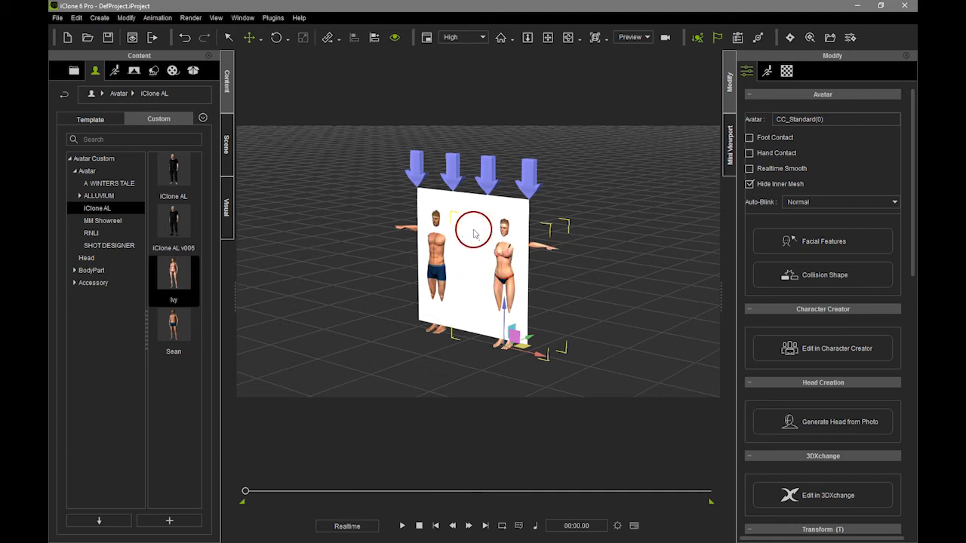
right_click_drag(651, 280, 211, 201)
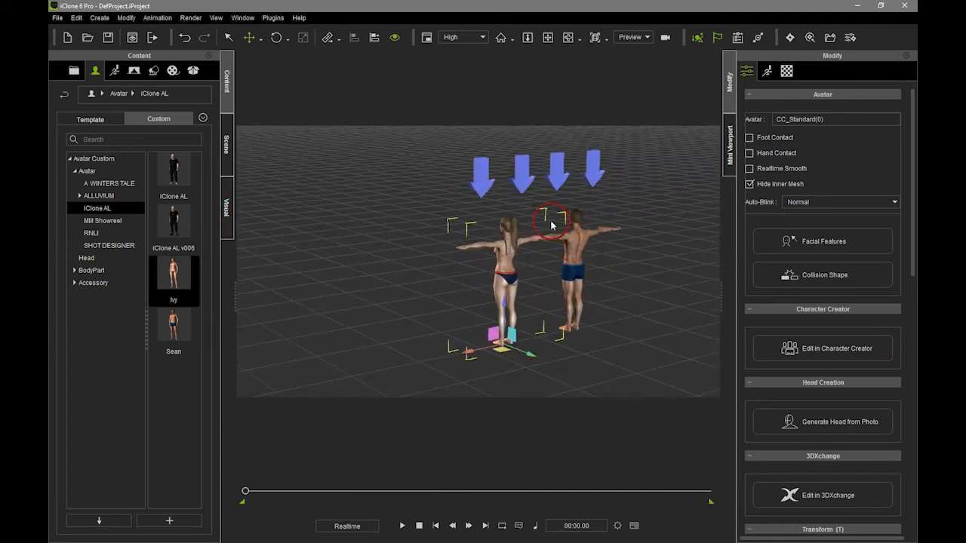
right_click_drag(591, 225, 365, 135)
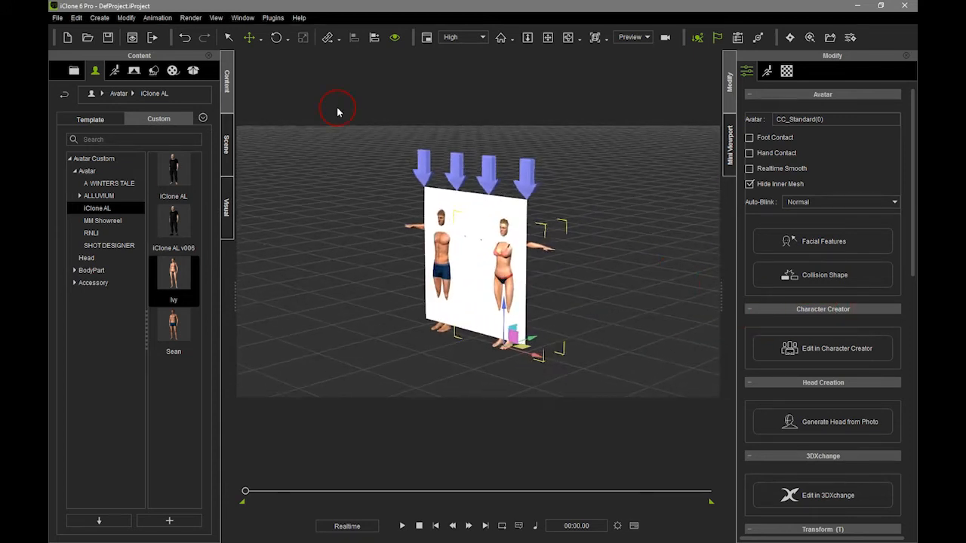
scroll(518, 306, "up", 4)
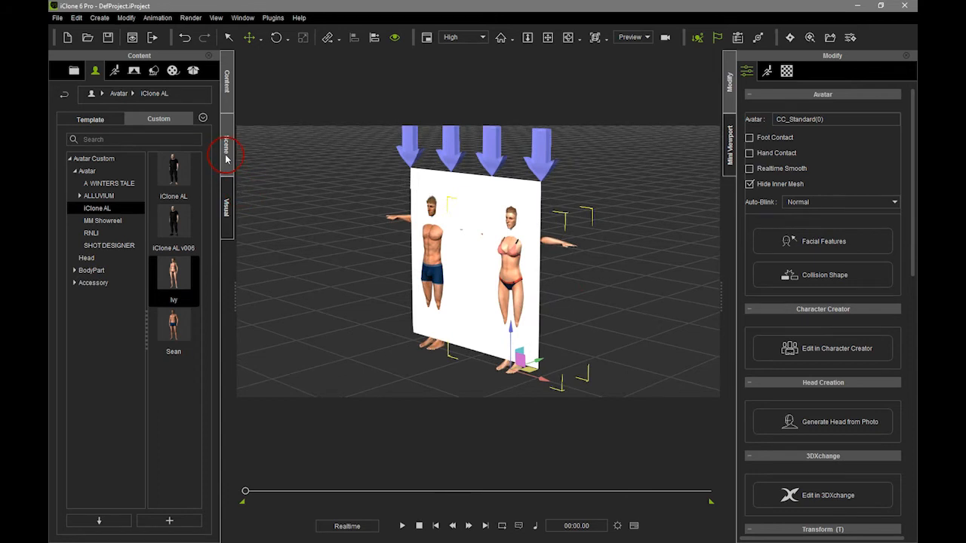
- Expand the Cloth_Pin_4_Points prop in the scene list, examine its ClothMesh and dummy arrow parts, and reselect the parent prop
left_click(227, 147)
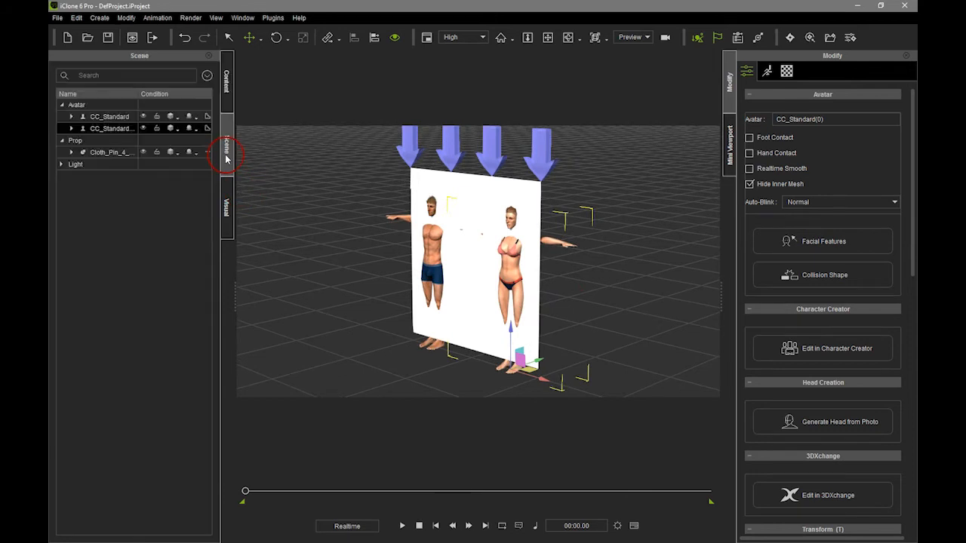
left_click(109, 159)
left_click_drag(137, 95, 166, 99)
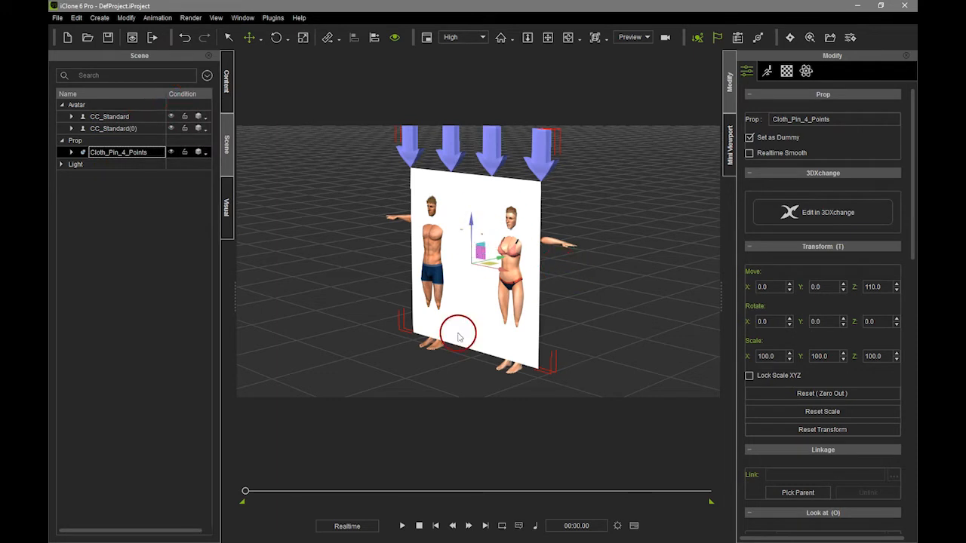
left_click(72, 153)
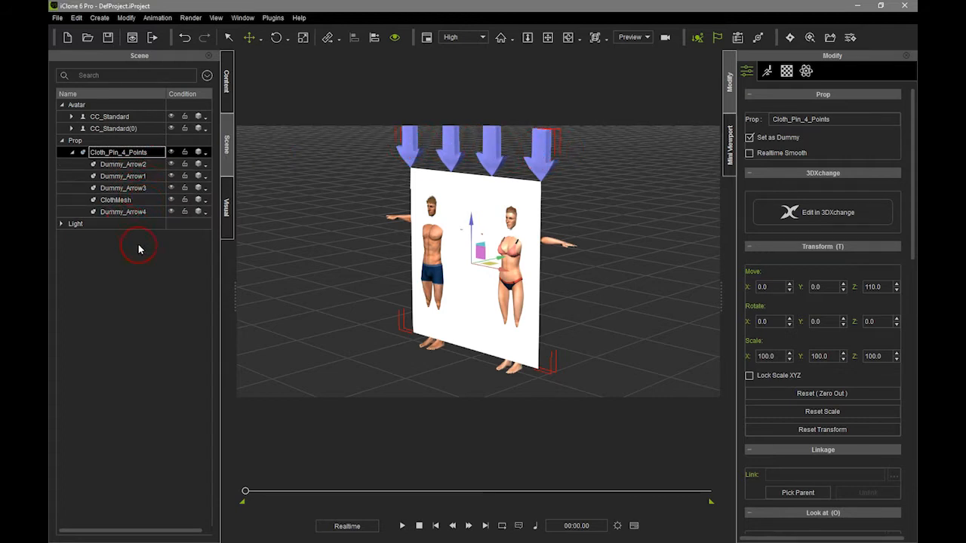
left_click(123, 201)
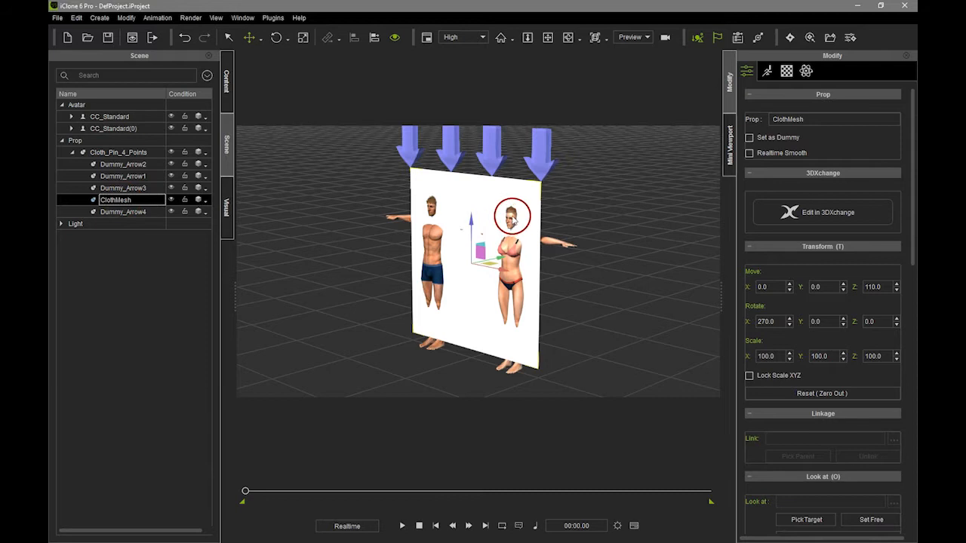
left_click(104, 167)
left_click(136, 154)
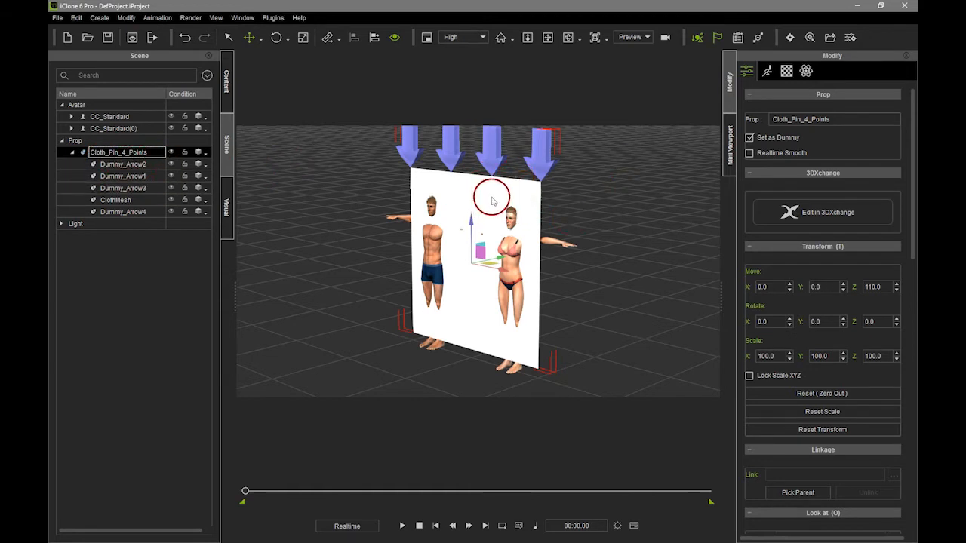
- Make the ClothMesh material 2-sided and check both faces of the cloth
right_click_drag(593, 246, 232, 208)
left_click(129, 198)
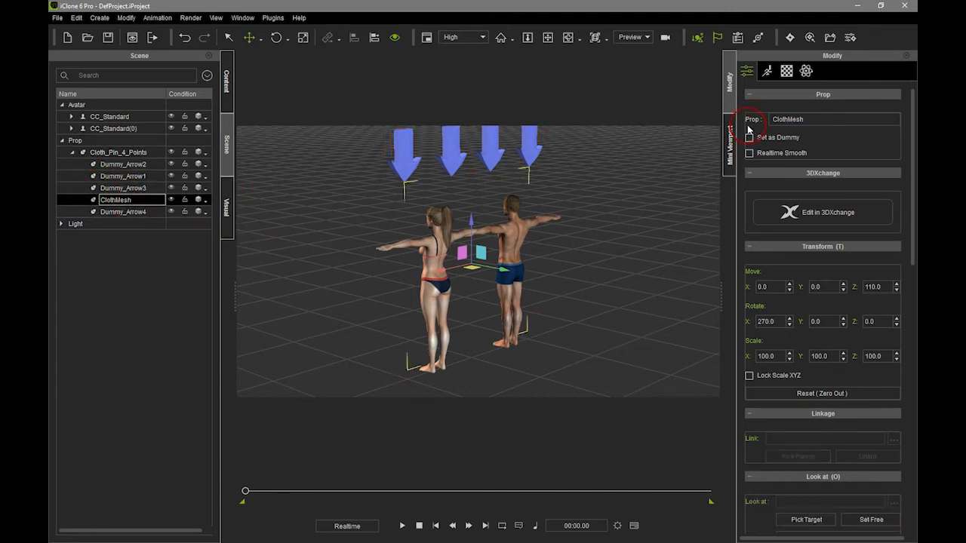
left_click(786, 71)
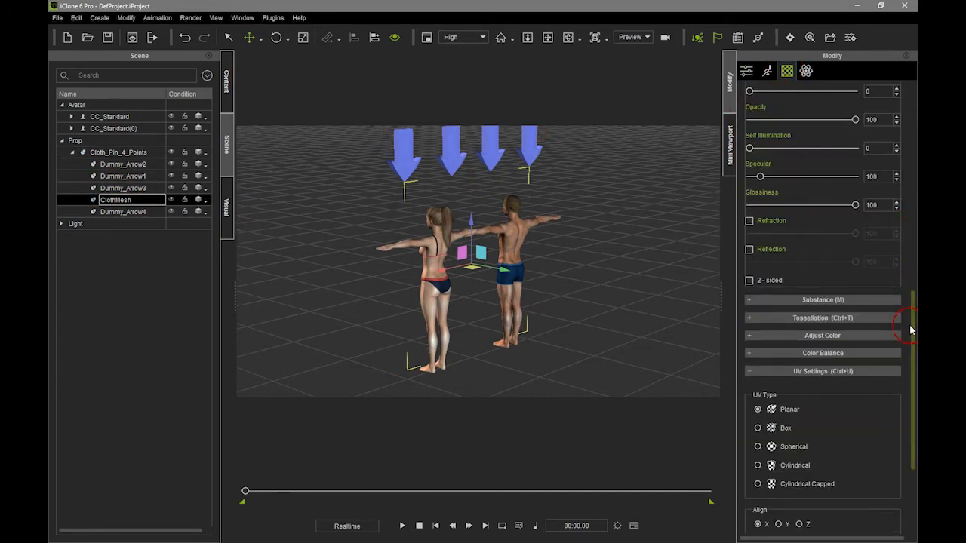
left_click(748, 285)
left_click(750, 284)
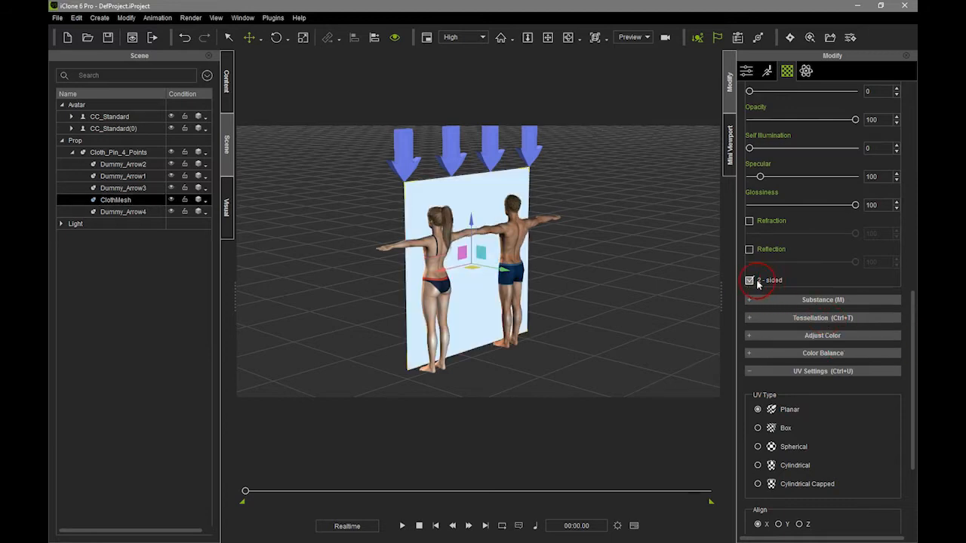
middle_click_drag(422, 319, 590, 305)
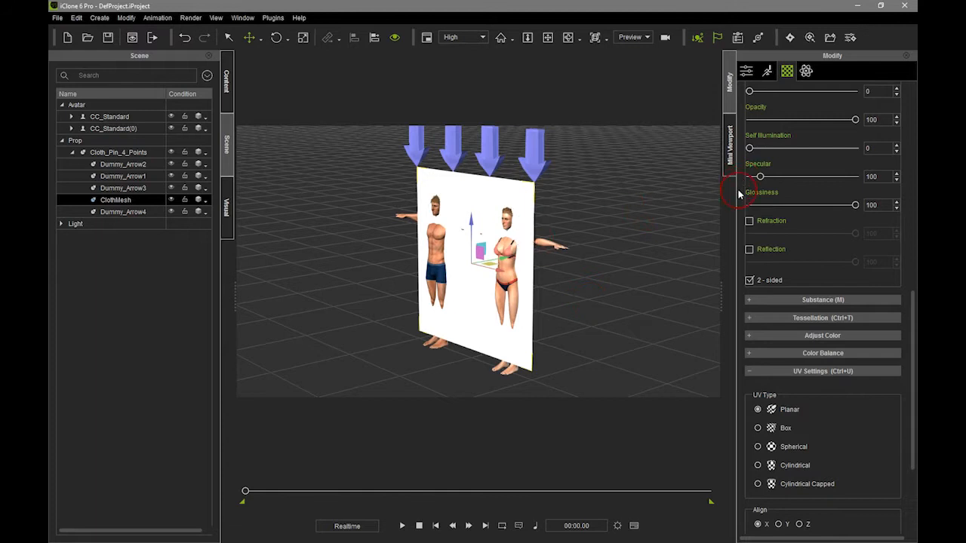
left_click_drag(909, 303, 909, 100)
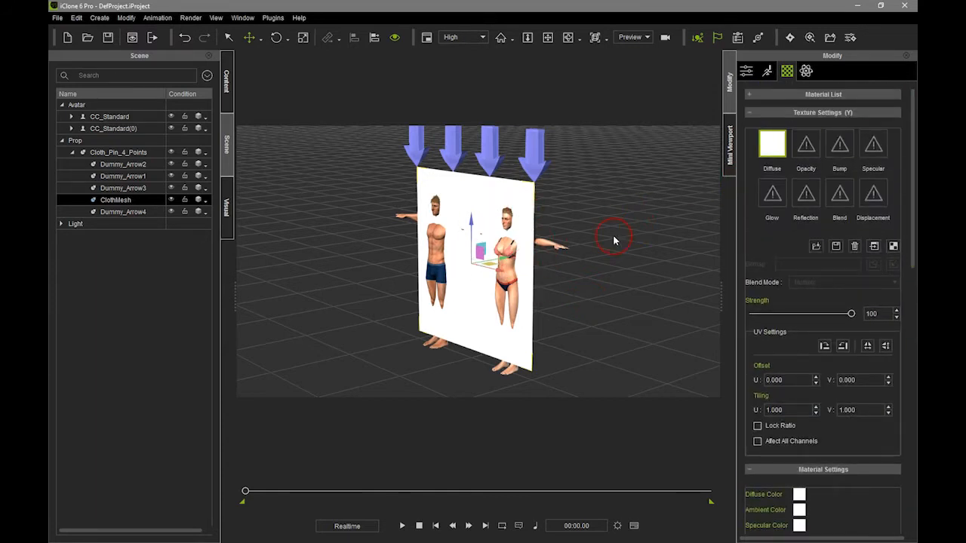
- Try moving the ClothMesh on its own sideways away from its pin arrows, and undo the move
scroll(498, 296, "down", 1)
middle_click_drag(492, 294, 430, 304)
right_click_drag(508, 280, 645, 331)
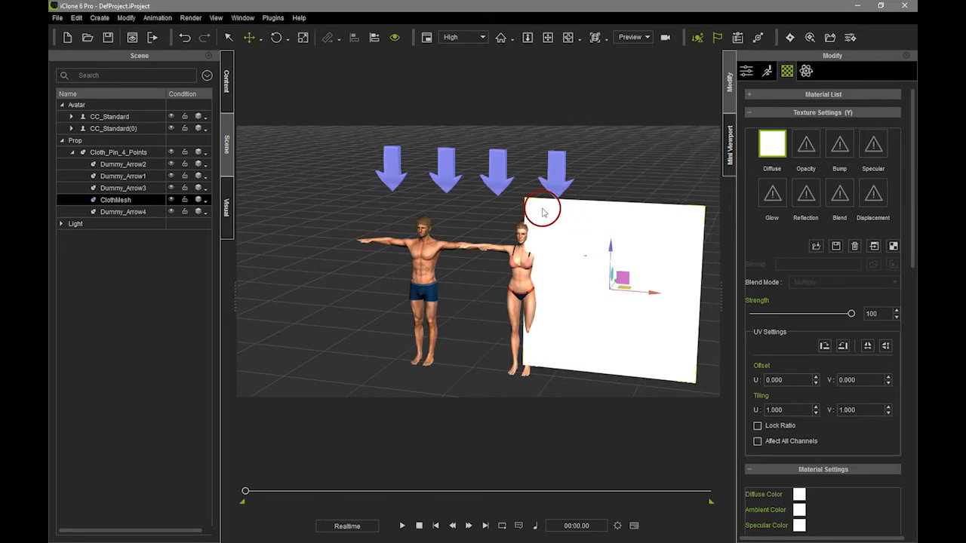
key("ctrl+z")
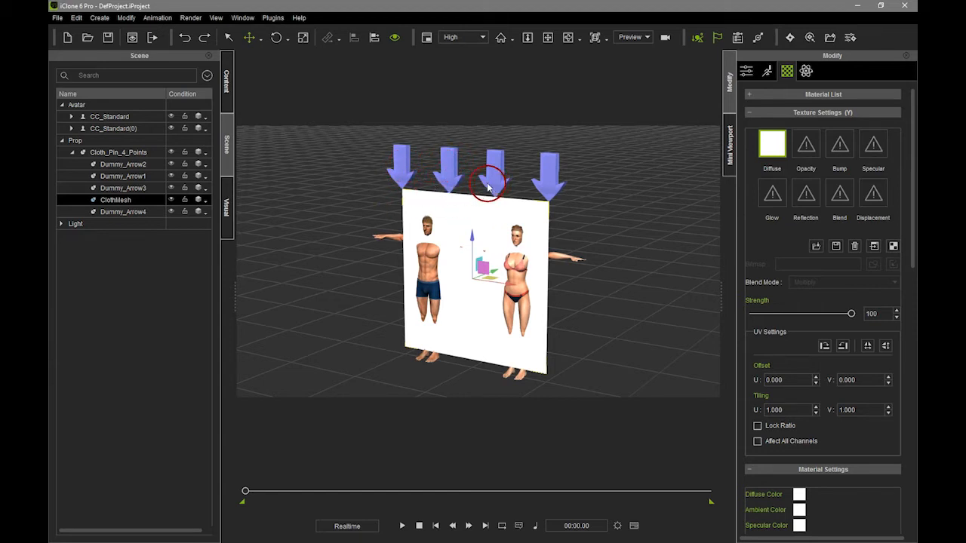
- Compare a dummy arrow with the Cloth_Pin_4_Points parent in the scene list, review the parent's general attributes, and leave the parent selected
left_click(155, 164)
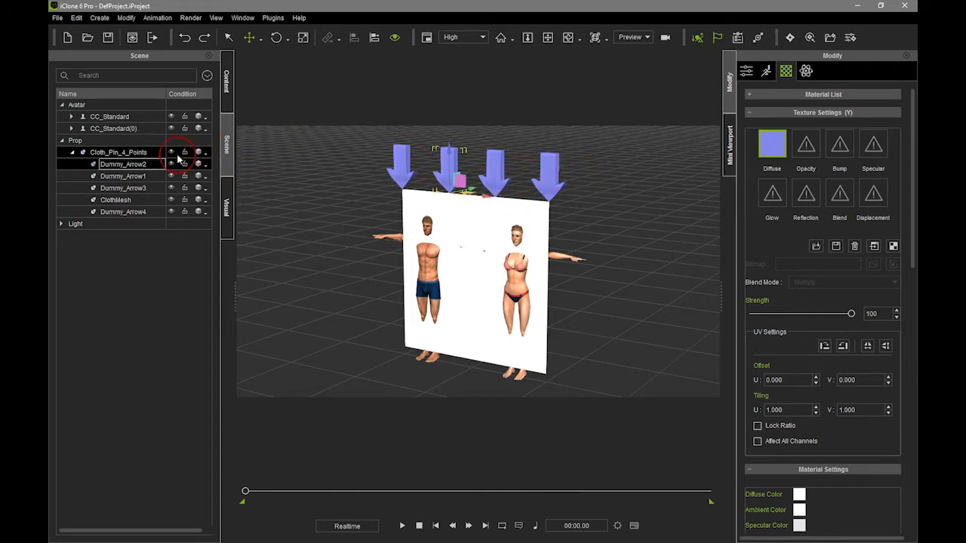
left_click(113, 153)
right_click_drag(611, 264, 572, 264)
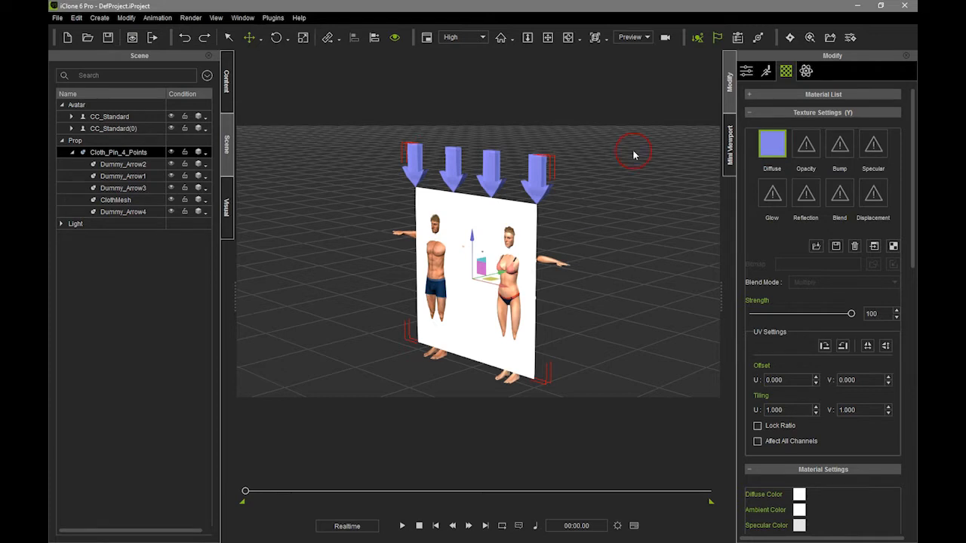
left_click(746, 70)
left_click(783, 215)
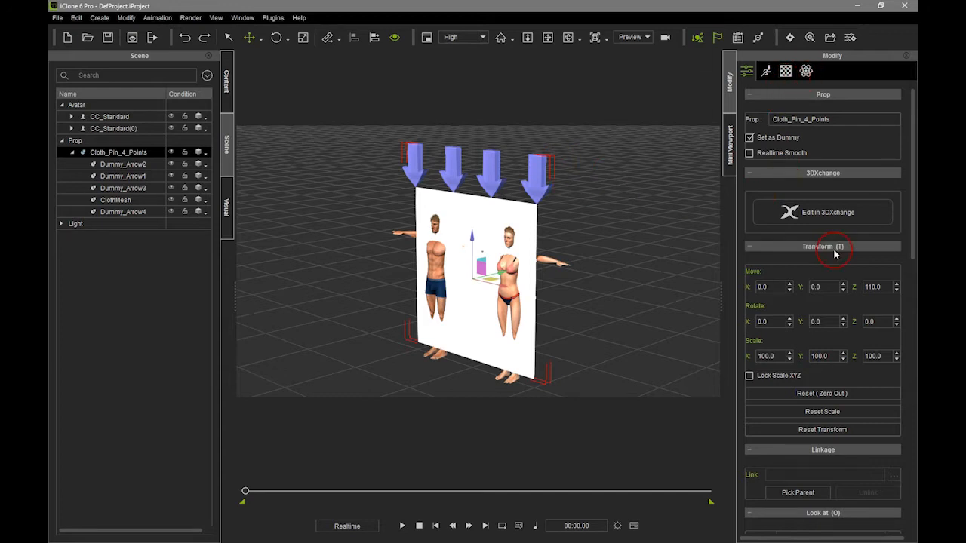
mouse_move(913, 236)
left_mouse_down()
mouse_move(912, 501)
mouse_move(912, 232)
left_mouse_up()
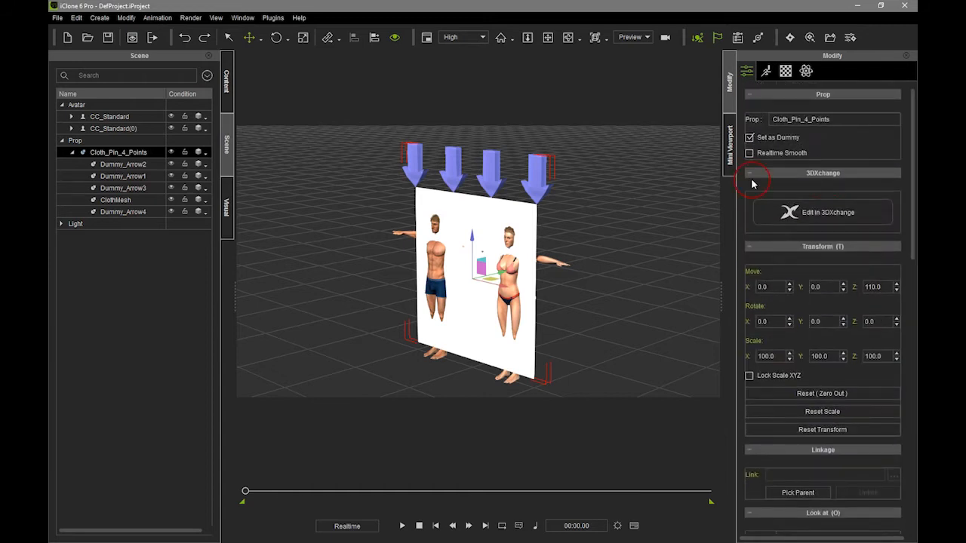
left_click(127, 164)
left_click(136, 152)
right_click_drag(428, 291, 488, 197)
left_click(168, 275)
left_click(109, 152)
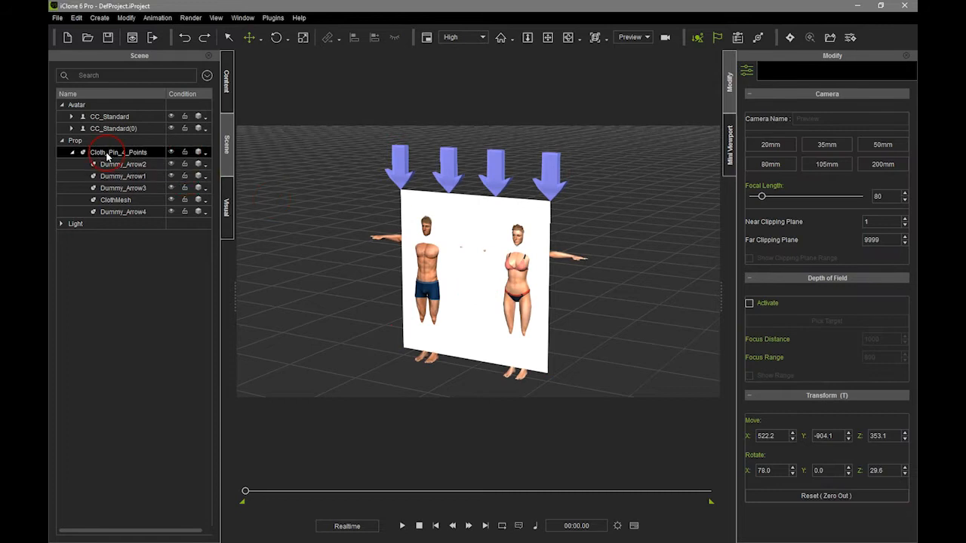
right_click_drag(571, 267, 442, 276)
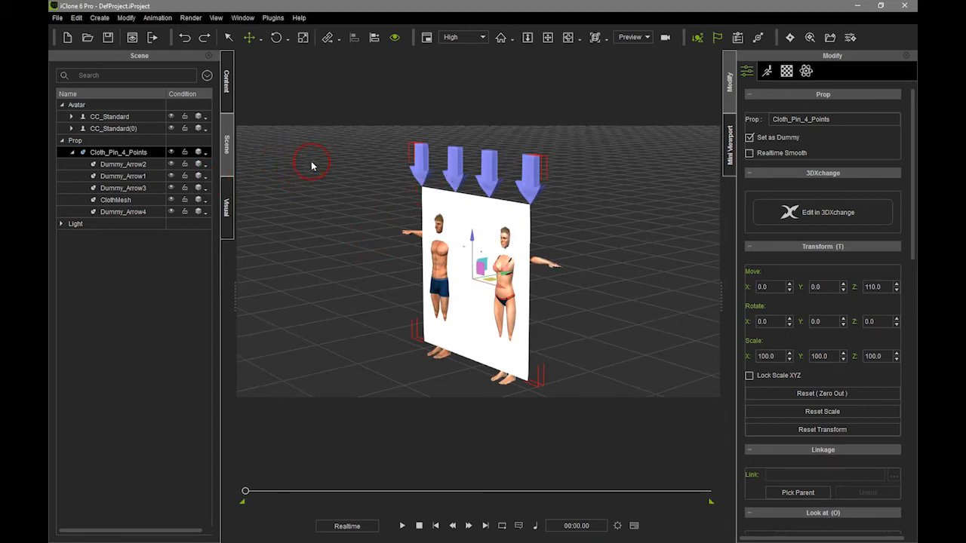
- Examine the pinned cloth presets among the Physics Props templates in the content library
left_click(228, 93)
left_click(154, 71)
left_click(242, 457)
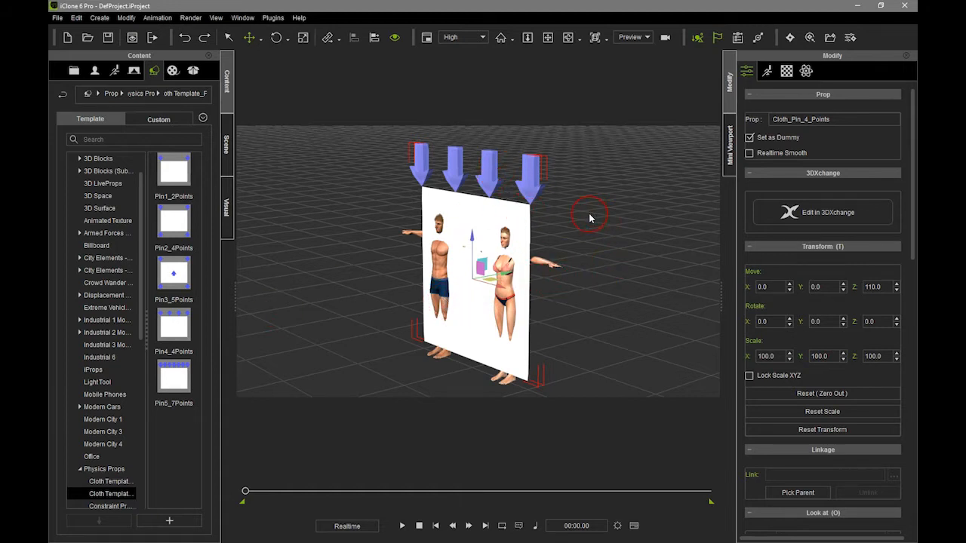
right_click_drag(526, 289, 589, 287)
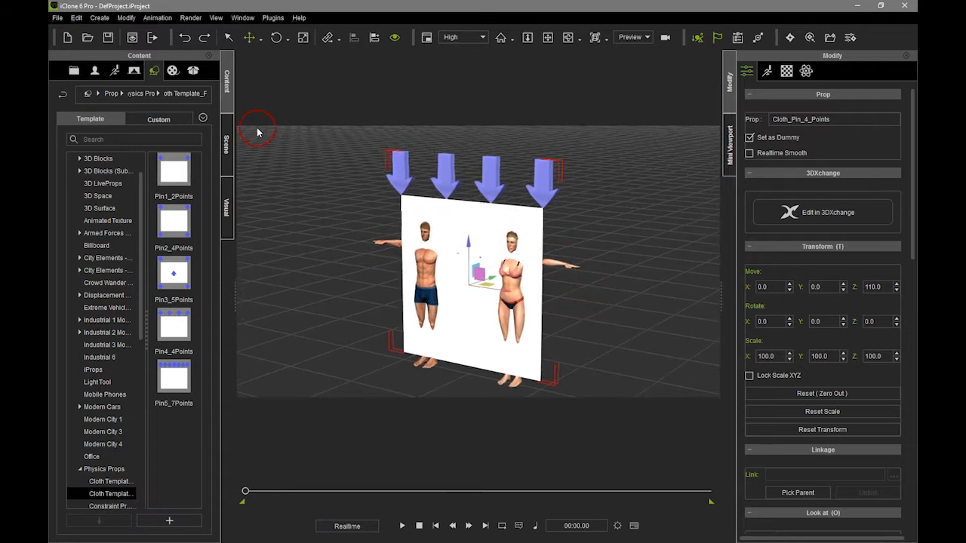
mouse_move(647, 261)
right_mouse_down()
mouse_move(560, 254)
mouse_move(632, 251)
right_mouse_up()
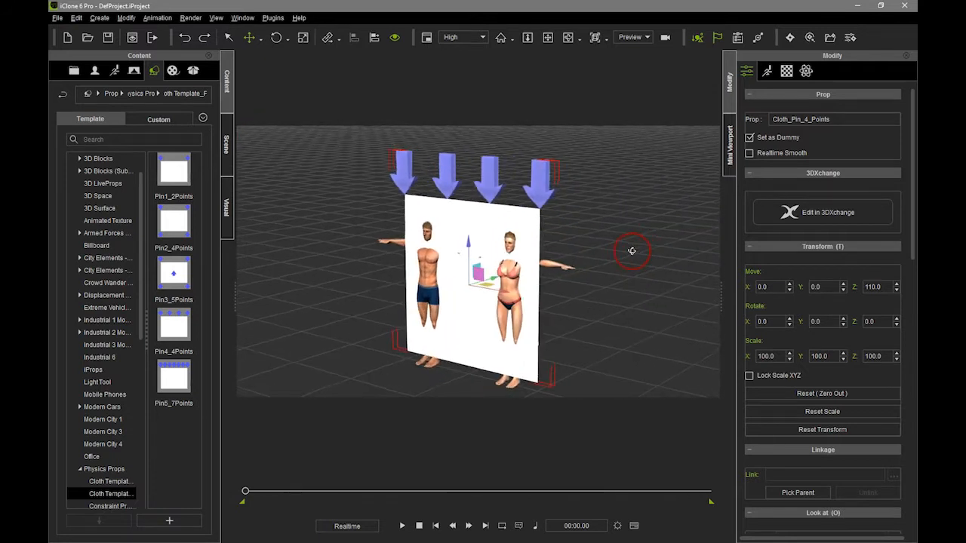
- Select the Cloth_Pin_4_Points parent prop in the scene list and scale it down uniformly to 41.3
left_click(226, 145)
double_click(133, 153)
left_click(487, 218)
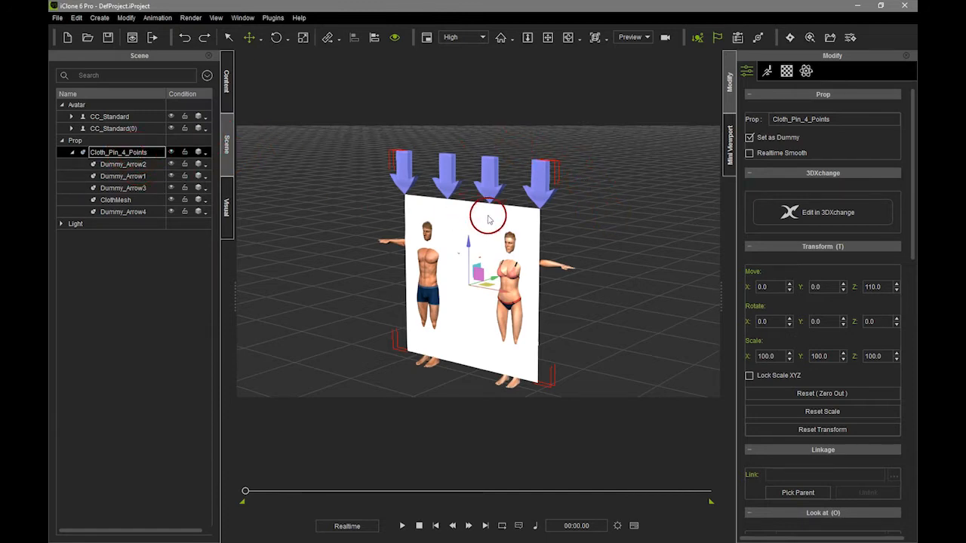
left_click(105, 153)
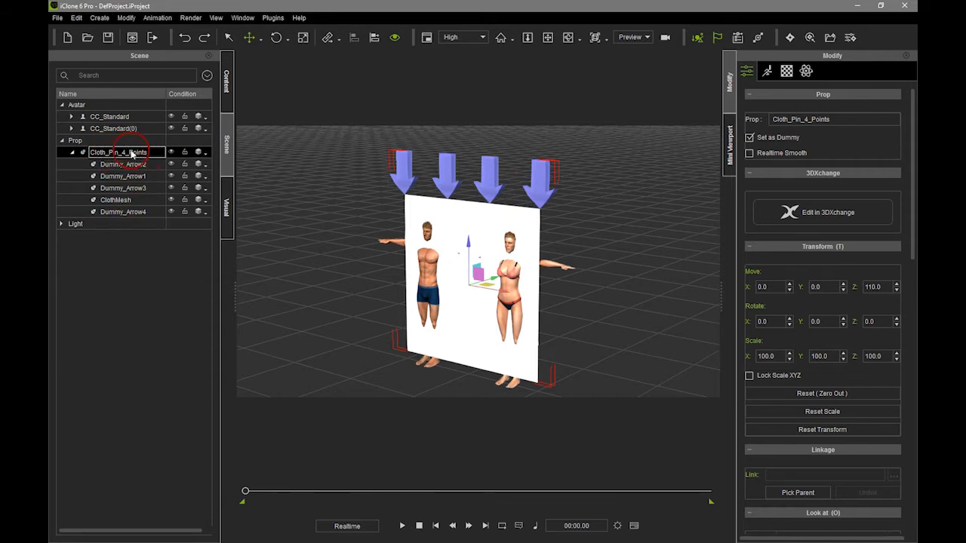
key("r")
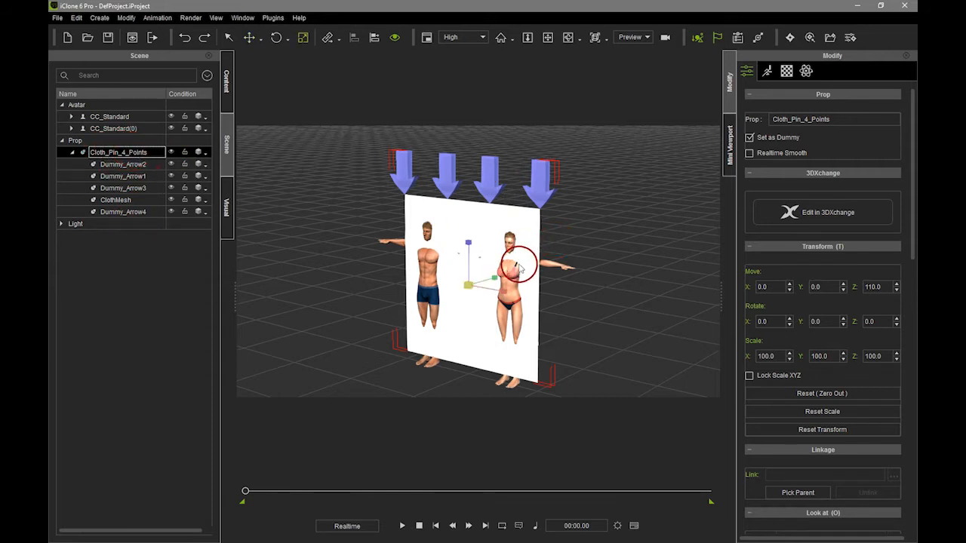
left_click_drag(468, 284, 442, 373)
right_click_drag(542, 263, 487, 309)
scroll(505, 286, "up", 5)
middle_click_drag(550, 280, 552, 222)
scroll(566, 280, "down", 2)
middle_click_drag(532, 270, 552, 279)
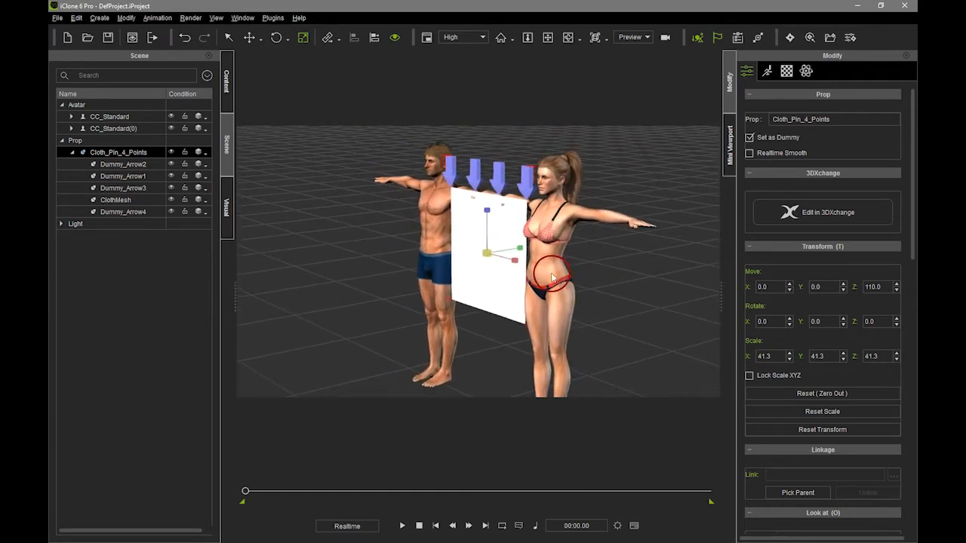
- Place the cloth prop in front of the female avatar at X 61.4, Y -9.8, Z 65.0, and scale it to X 32.2, Y 38.8, Z 43.3
left_click_drag(486, 226, 513, 277)
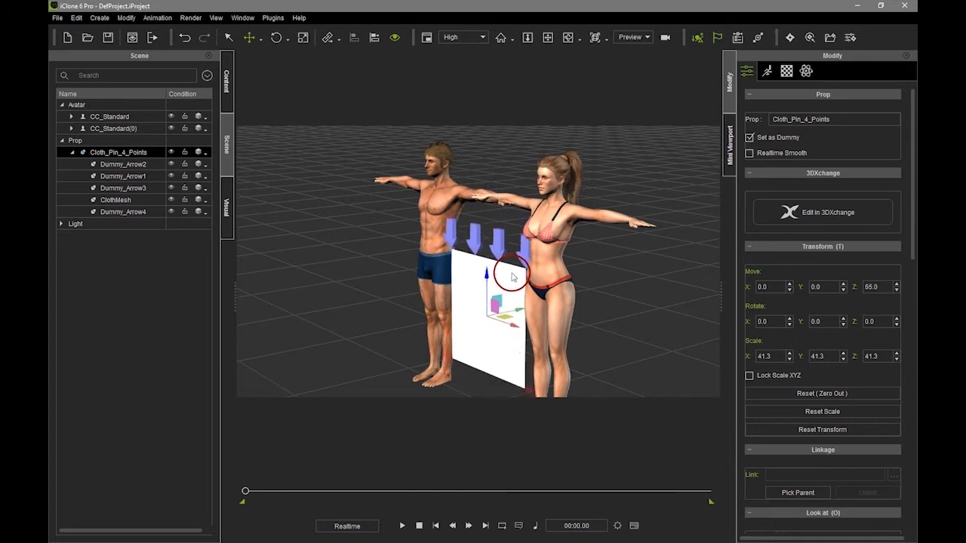
left_click_drag(512, 325, 568, 332)
right_click_drag(567, 332, 602, 306)
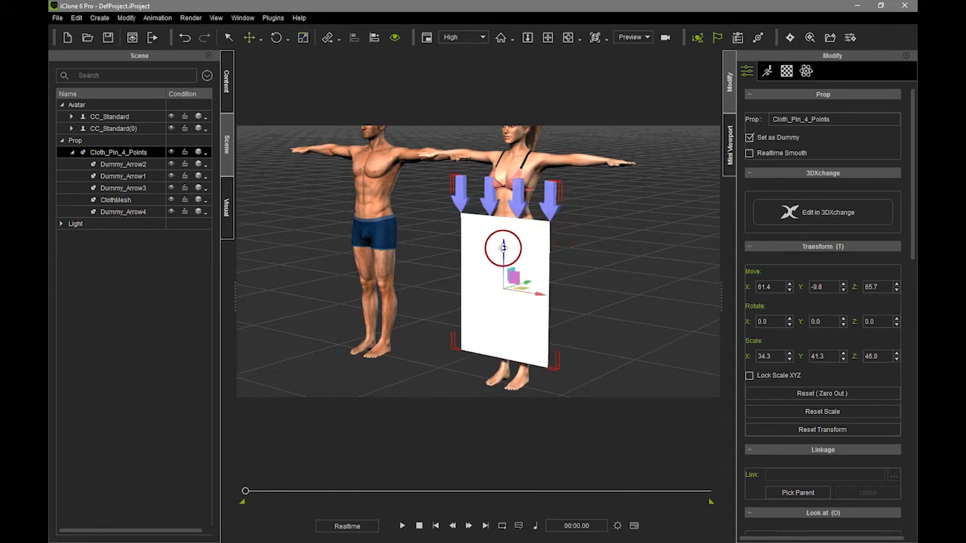
right_click_drag(632, 303, 599, 294, "alt")
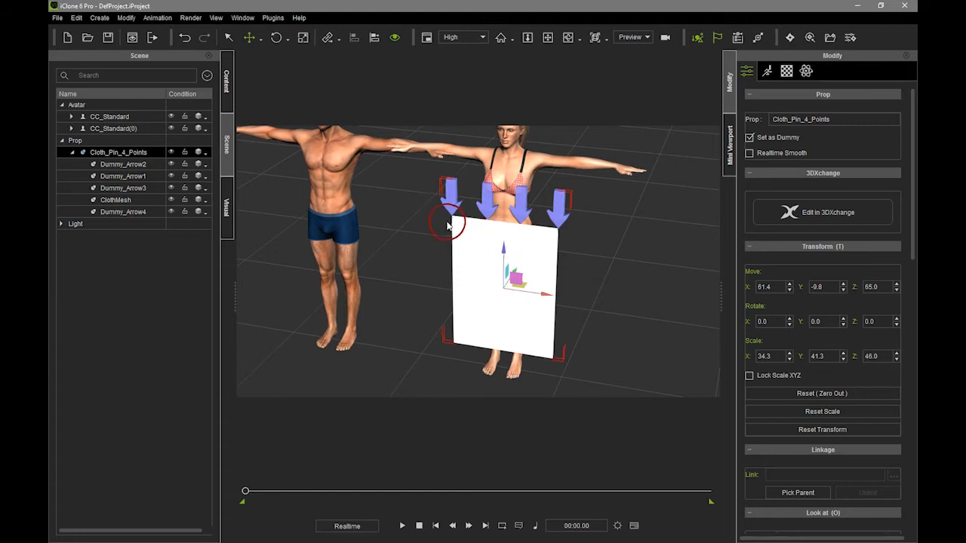
right_click_drag(573, 248, 593, 222, "alt")
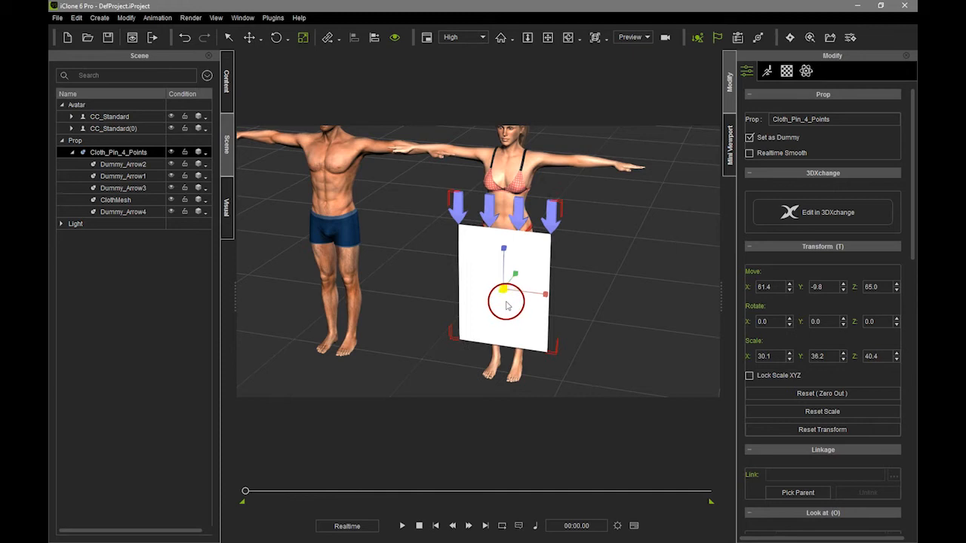
right_click_drag(585, 345, 653, 250, "alt")
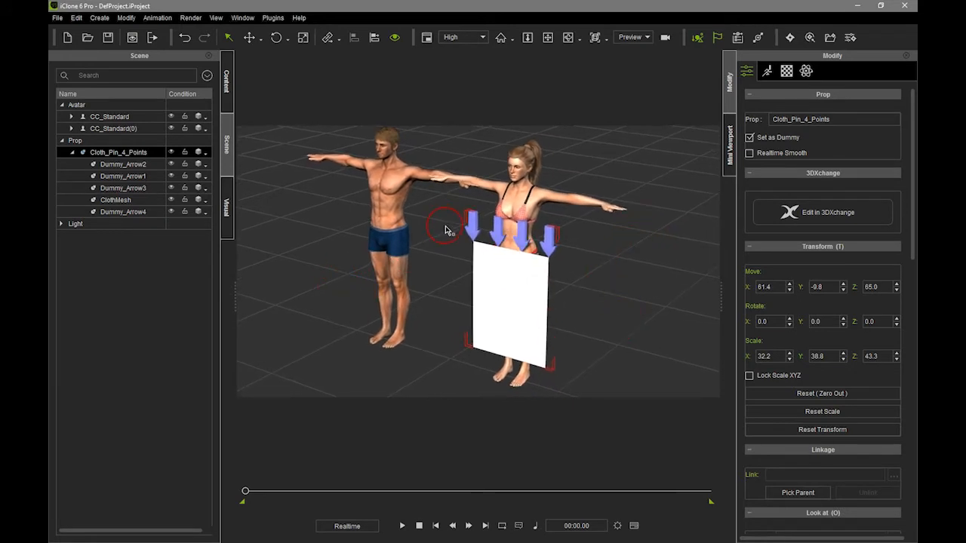
- Select ClothMesh, show its texture settings, and browse the Material media templates for a cloth material
left_click(148, 200)
left_click(136, 201)
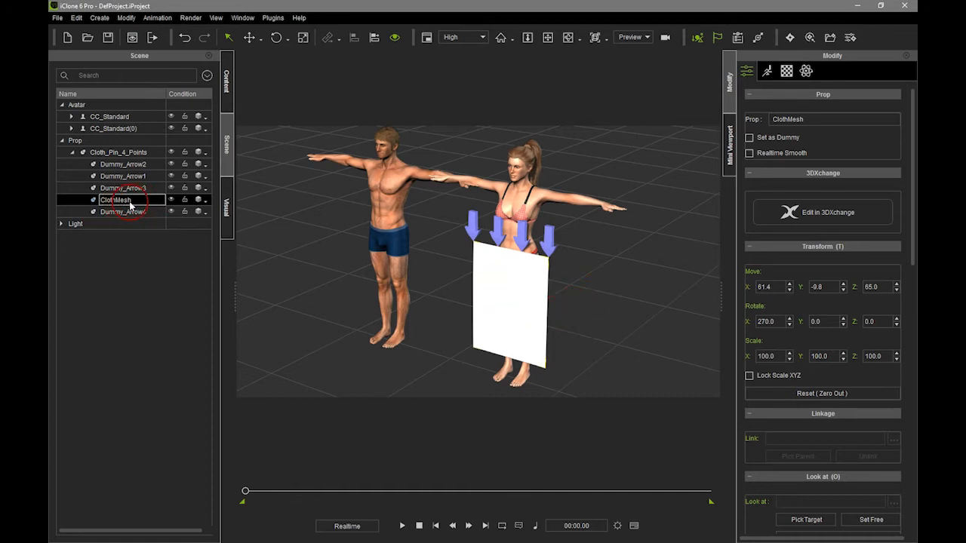
left_click(786, 70)
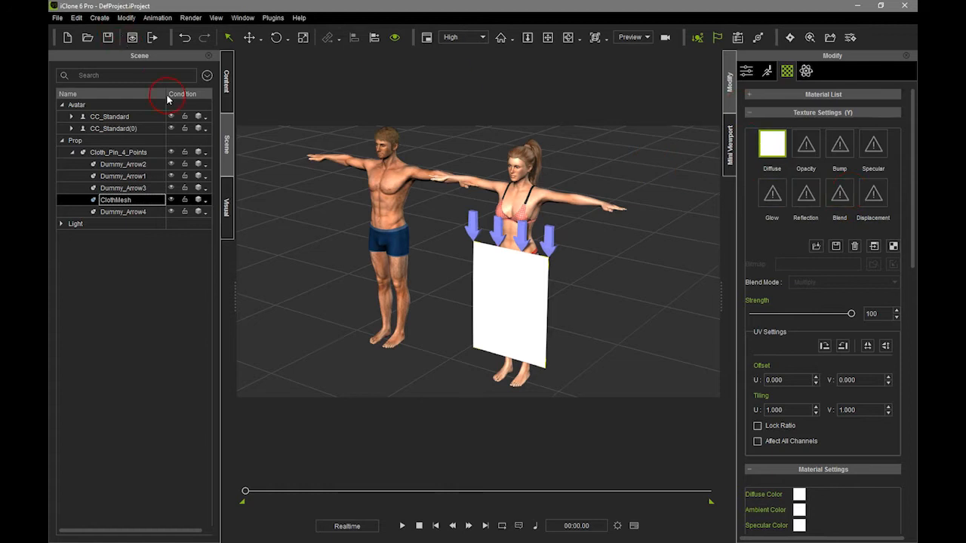
left_click(226, 81)
left_click(173, 70)
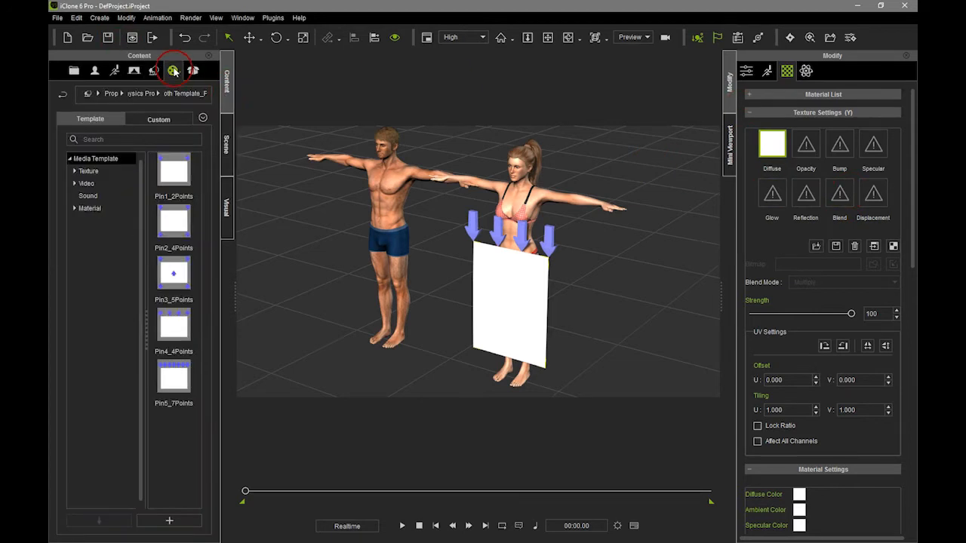
left_click(75, 209)
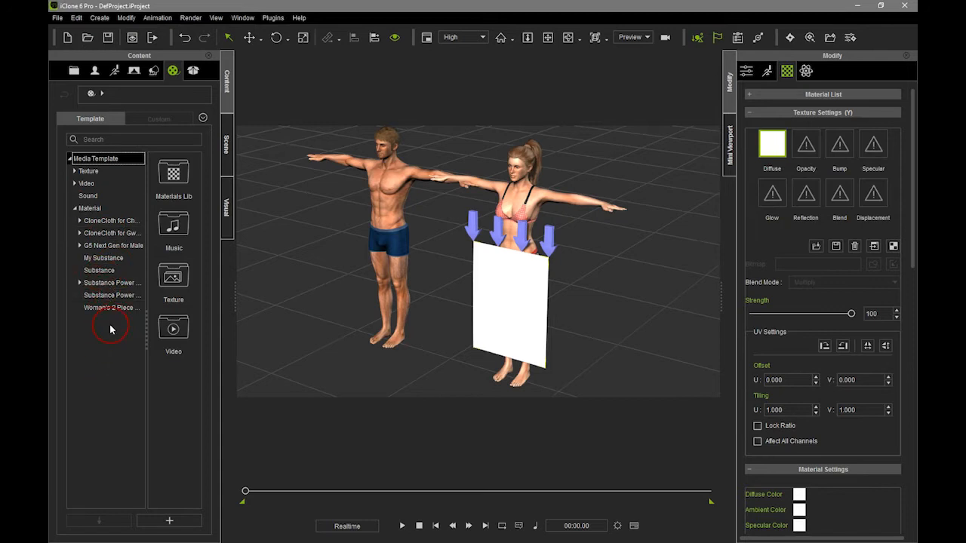
left_click(94, 211)
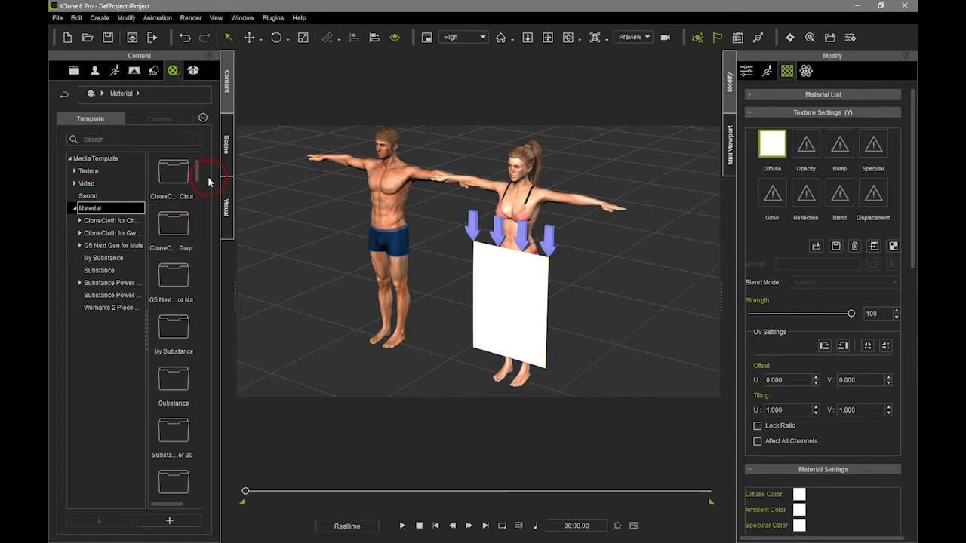
left_click_drag(201, 176, 198, 478)
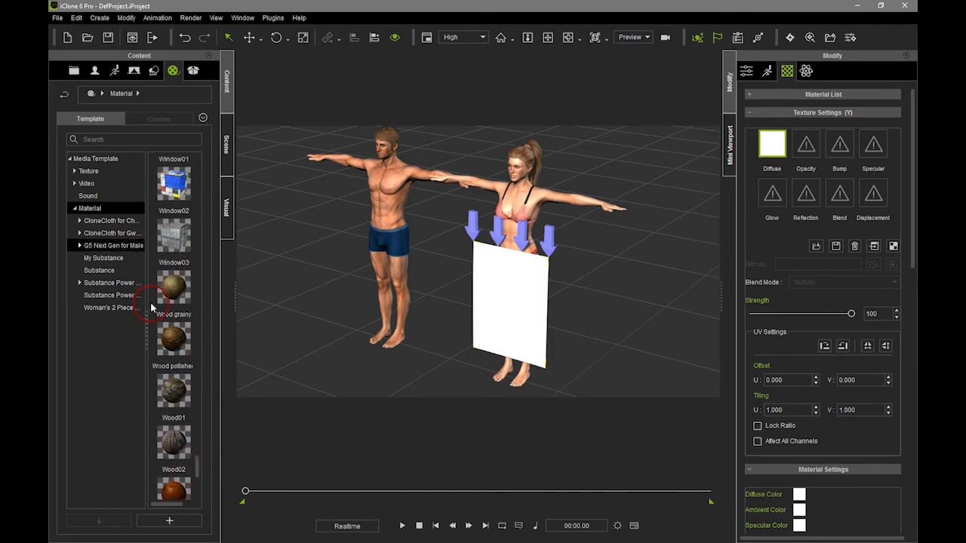
- Browse the Diffuse texture templates in the content library and open the 06Object folder
left_click(73, 172)
left_click(102, 294)
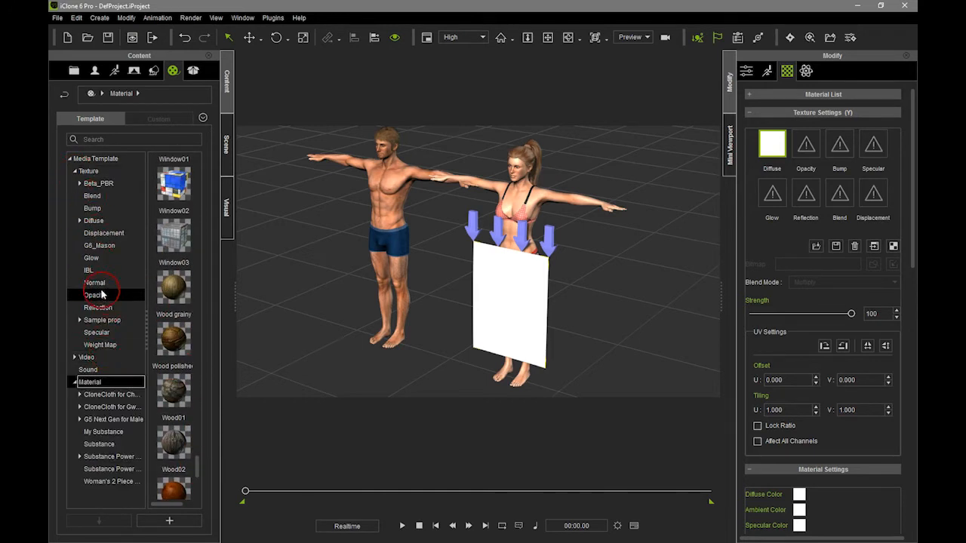
left_click(93, 222)
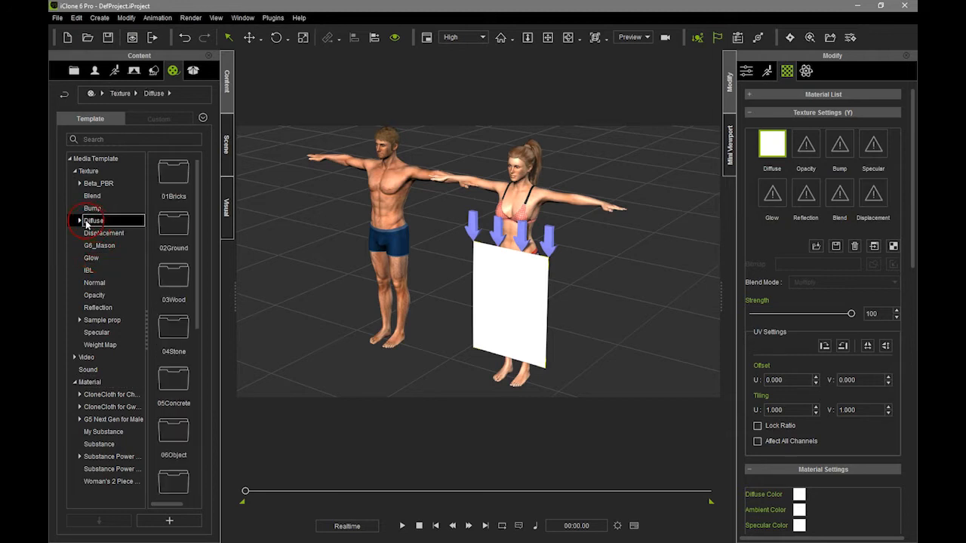
left_click(79, 221)
left_click(101, 258)
left_click(101, 271)
left_click(105, 282)
left_click(104, 295)
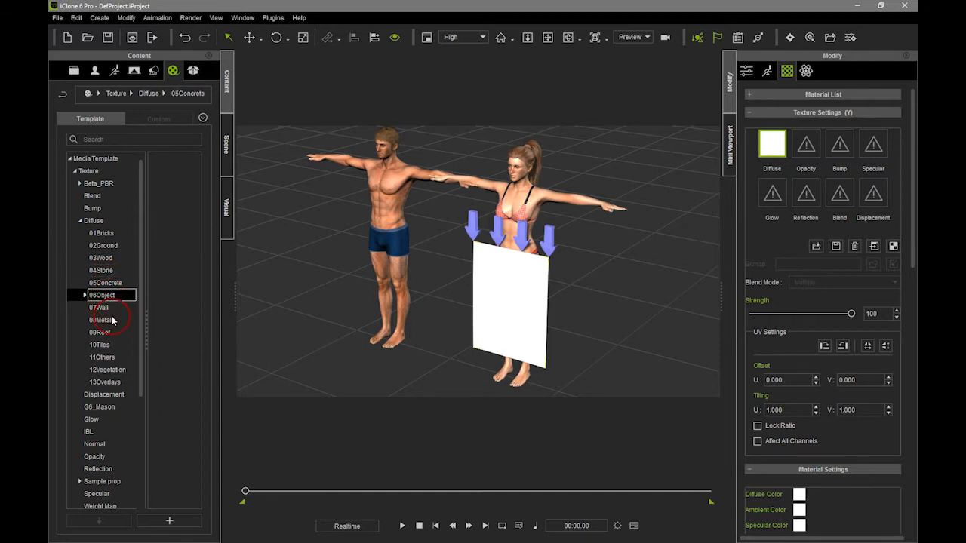
- Apply the Carpet texture from the 06Object templates to the Diffuse channel of ClothMesh
left_click_drag(179, 279, 499, 287)
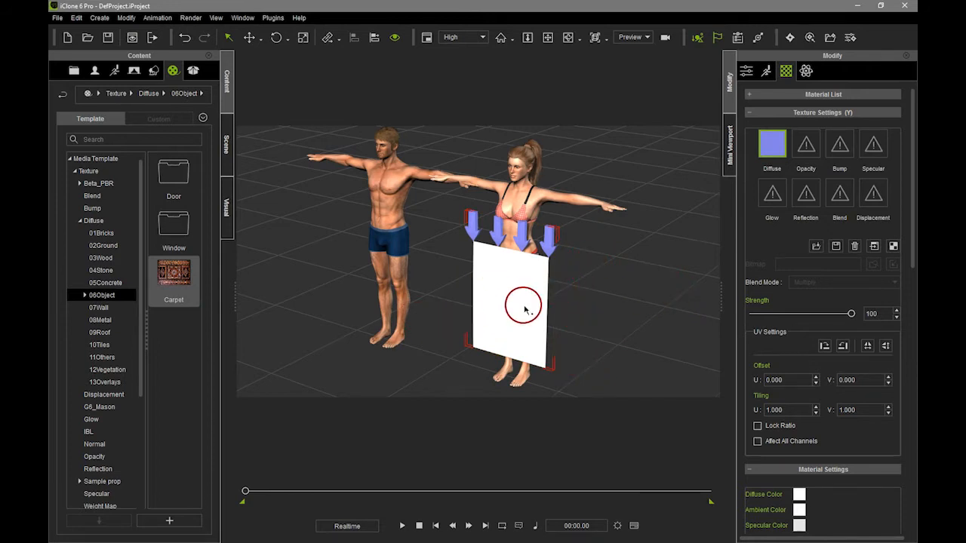
left_click(226, 145)
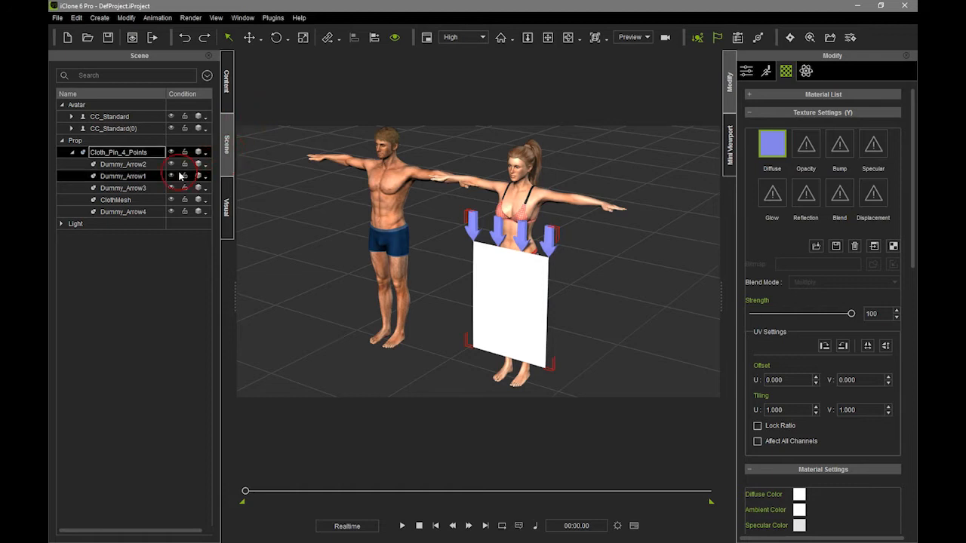
left_click(117, 201)
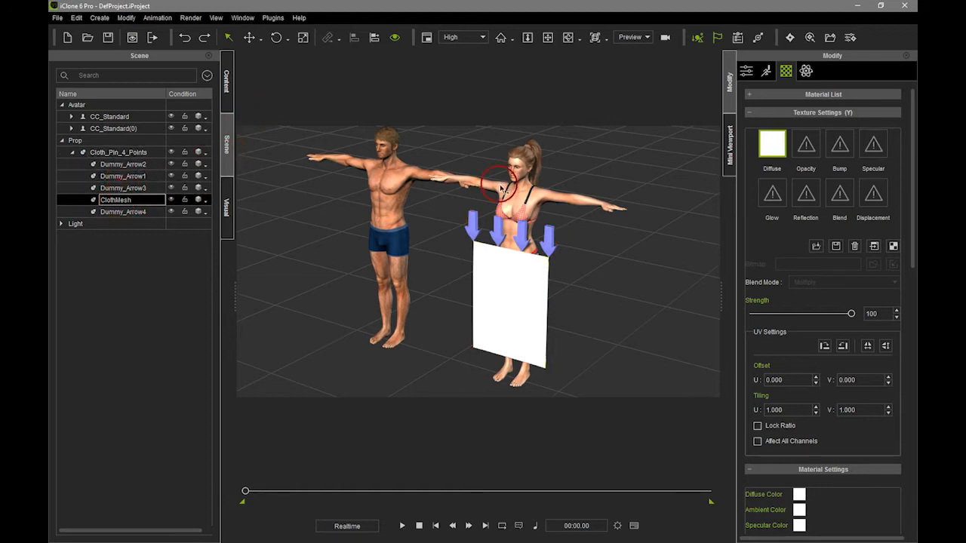
left_click(227, 81)
left_click_drag(168, 272, 775, 148)
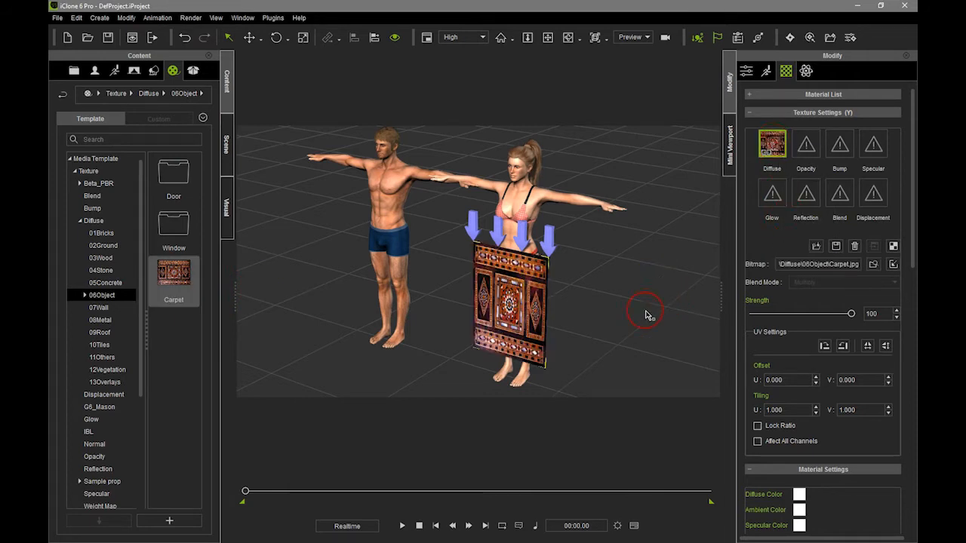
right_click_drag(612, 334, 594, 279)
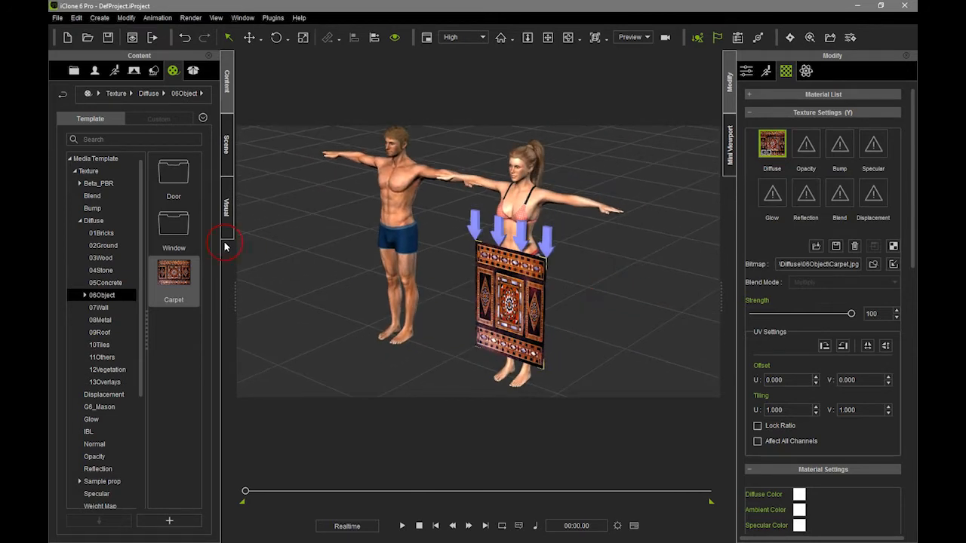
- Enable Set as Dummy for each of the four arrow props, Dummy_Arrow1 through Dummy_Arrow4, under Cloth_Pin_4_Points
left_click(226, 143)
left_click(123, 165)
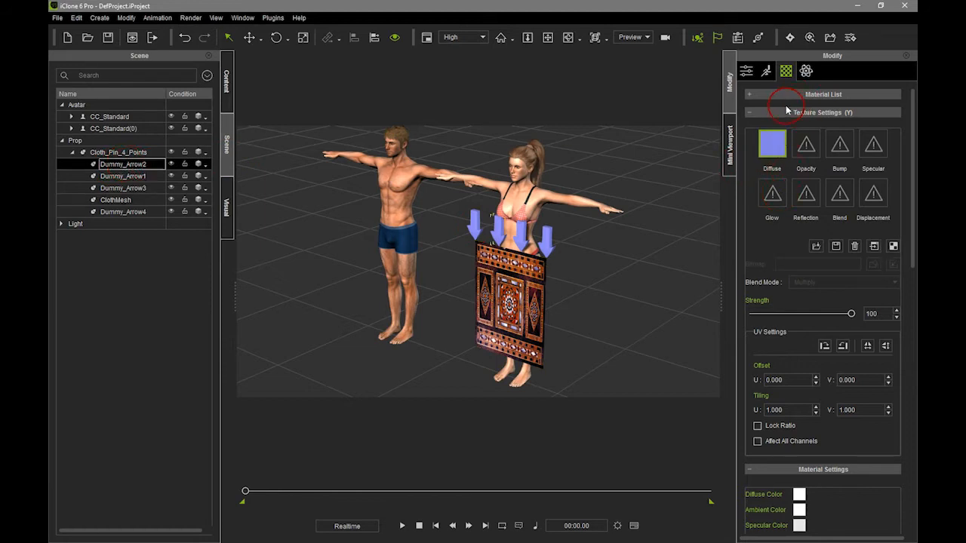
left_click(746, 73)
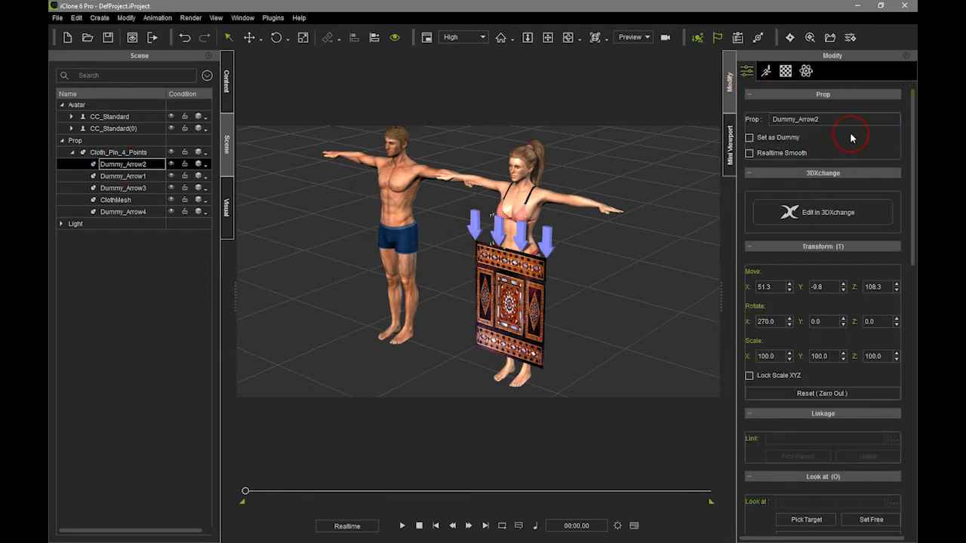
left_click(121, 153)
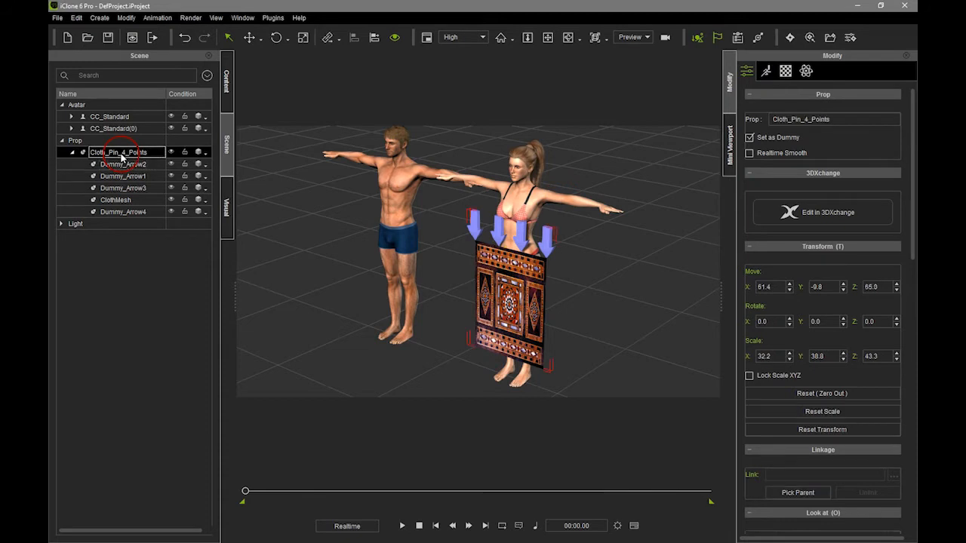
left_click(450, 191)
left_click(142, 161)
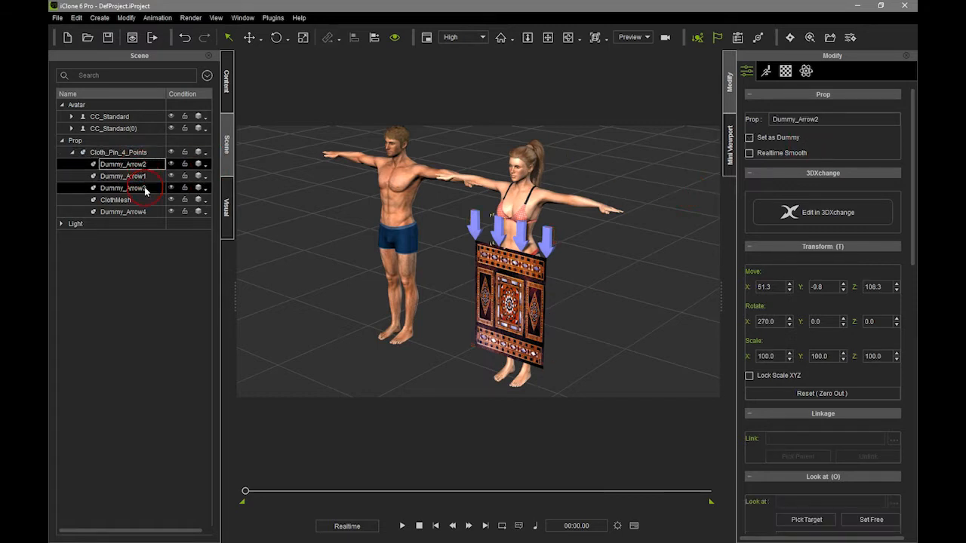
left_click(768, 142)
left_click(127, 176)
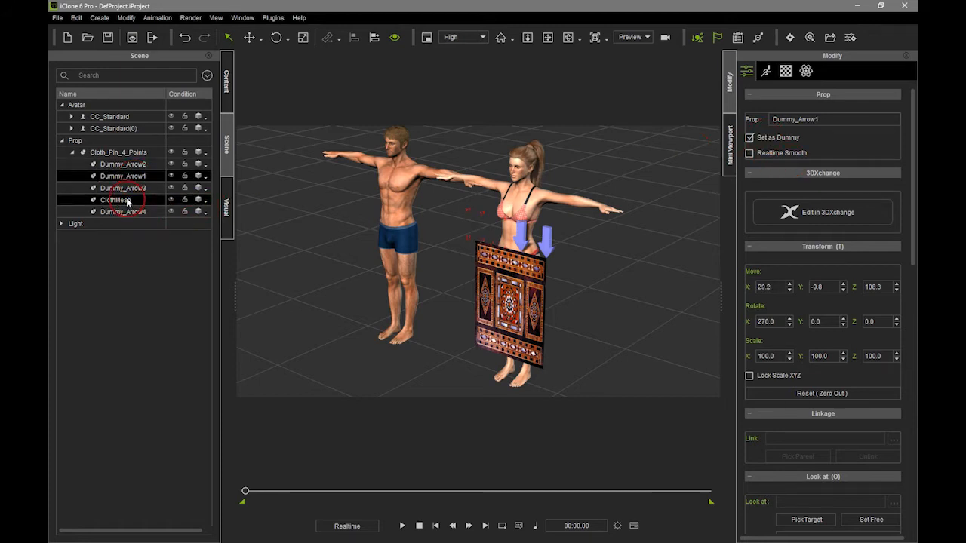
left_click(124, 188)
left_click(760, 139)
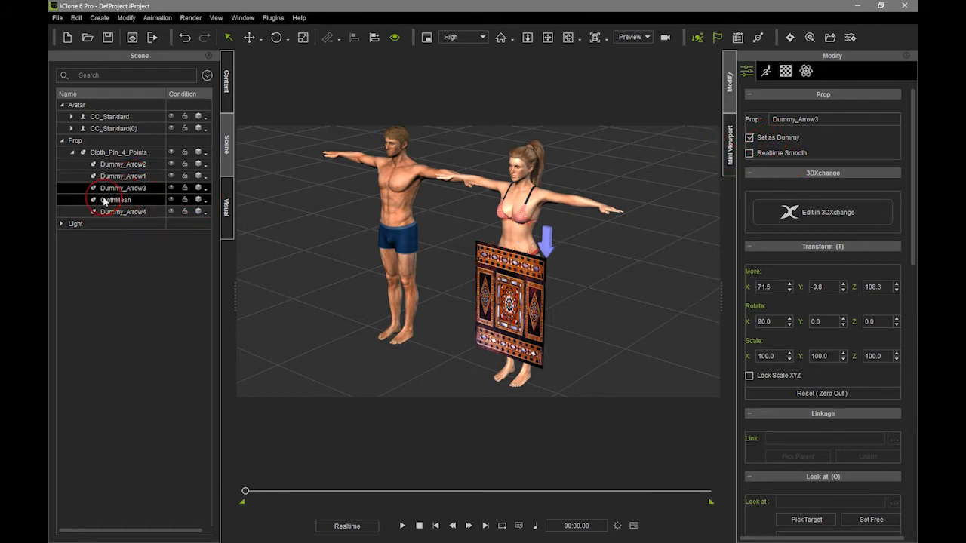
left_click(120, 212)
left_click(750, 138)
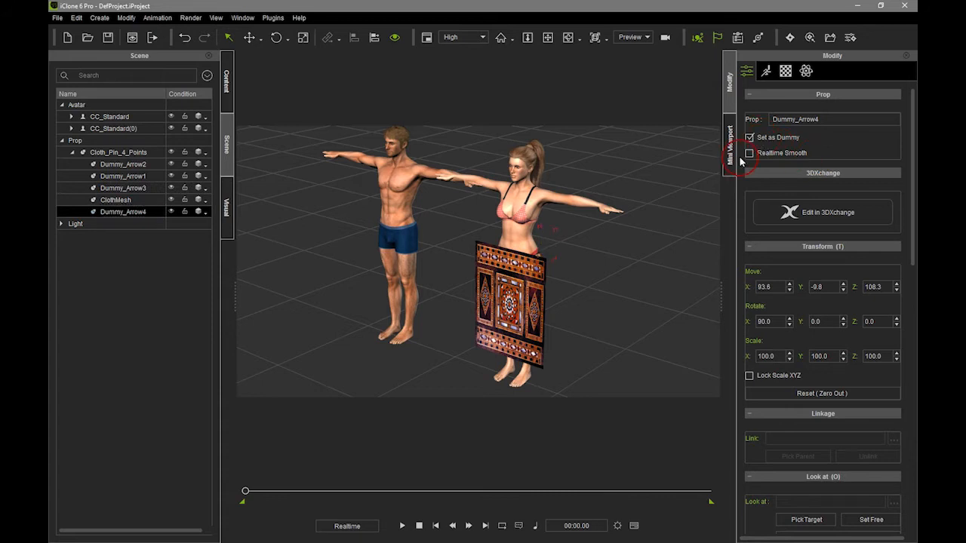
- Clear the selection and sort the scene list by name
left_click(151, 262)
left_click(91, 94)
left_click(103, 189)
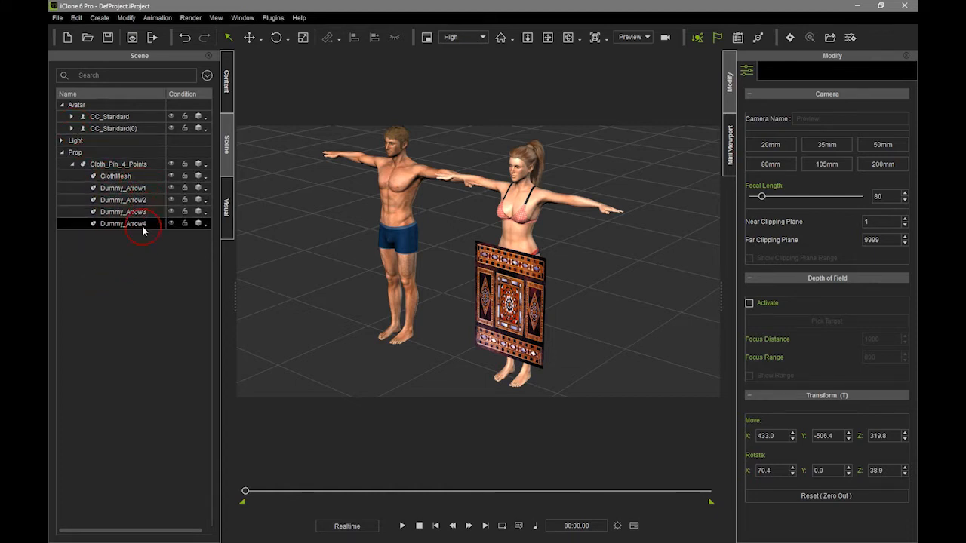
- Select the four arrow props one after another and turn on the display of dummy objects in the viewport
left_click(148, 188)
left_click(143, 200)
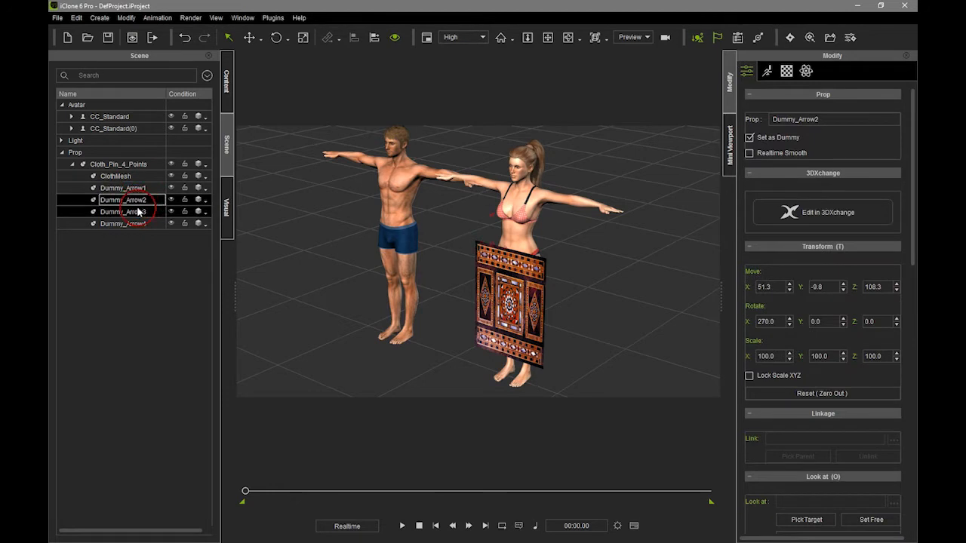
left_click(132, 212)
left_click(130, 225)
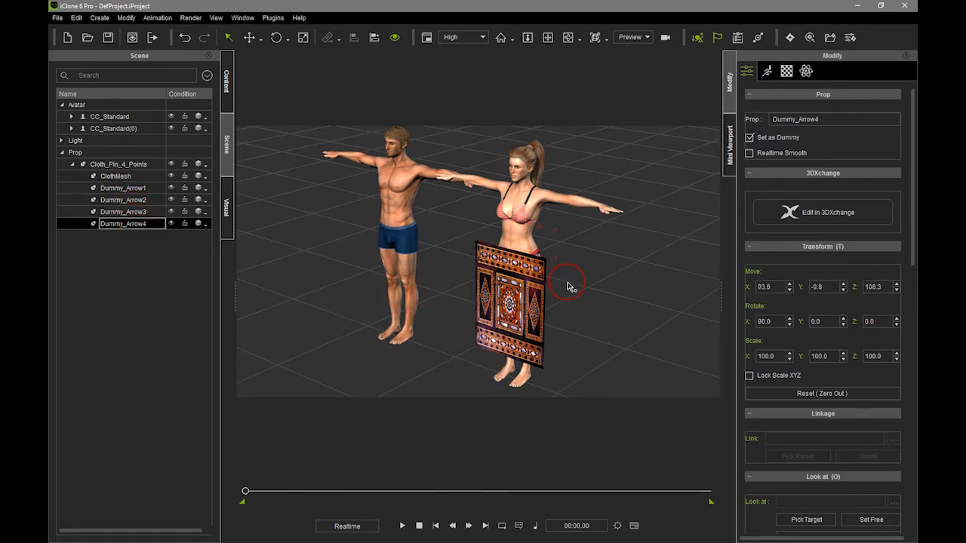
key("ctrl+d")
left_click(132, 188)
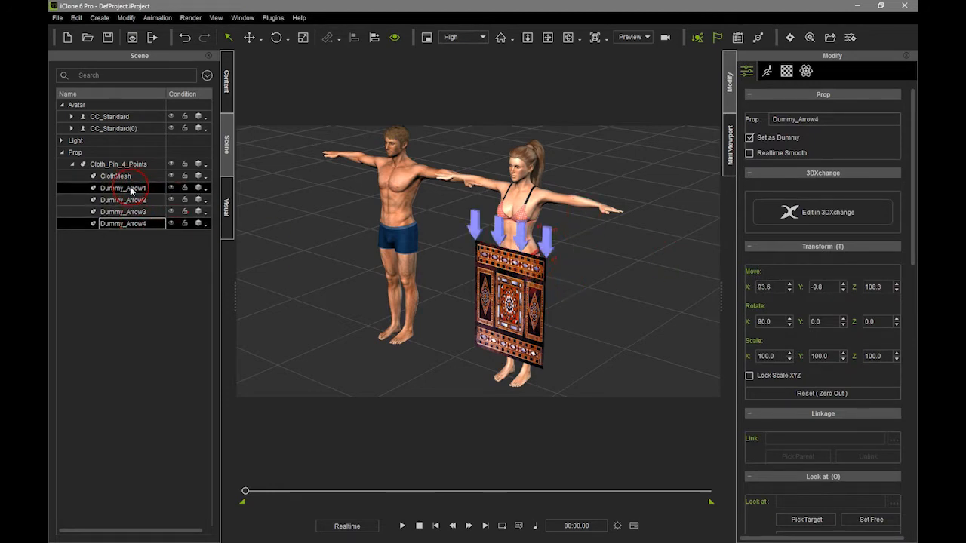
right_click_drag(614, 303, 633, 277)
- Add the current scene to the custom project library under the name Tower Test
left_click(227, 80)
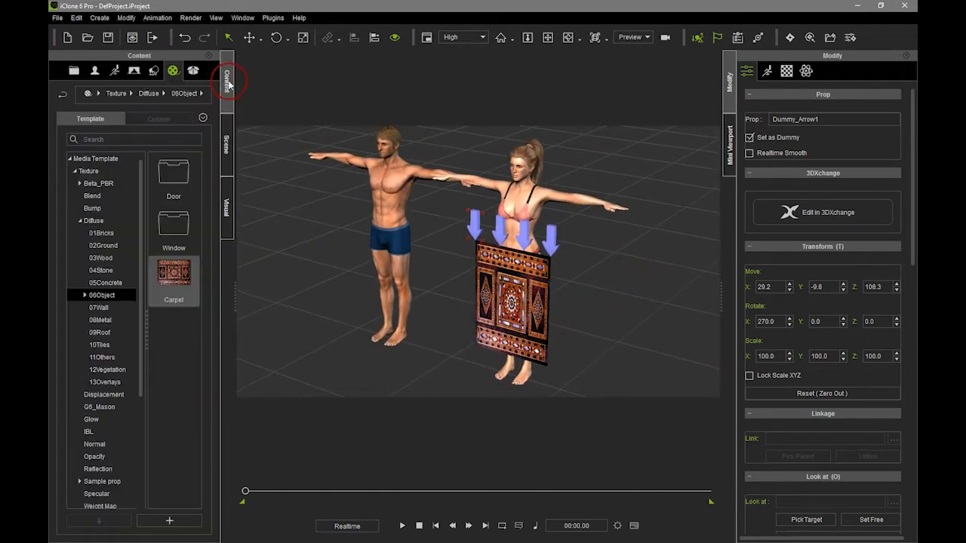
left_click(74, 70)
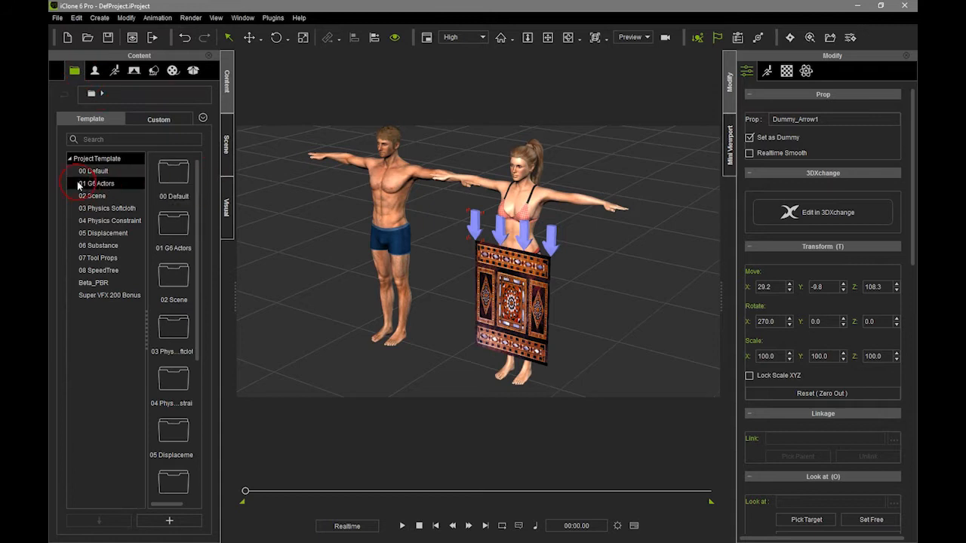
left_click(153, 121)
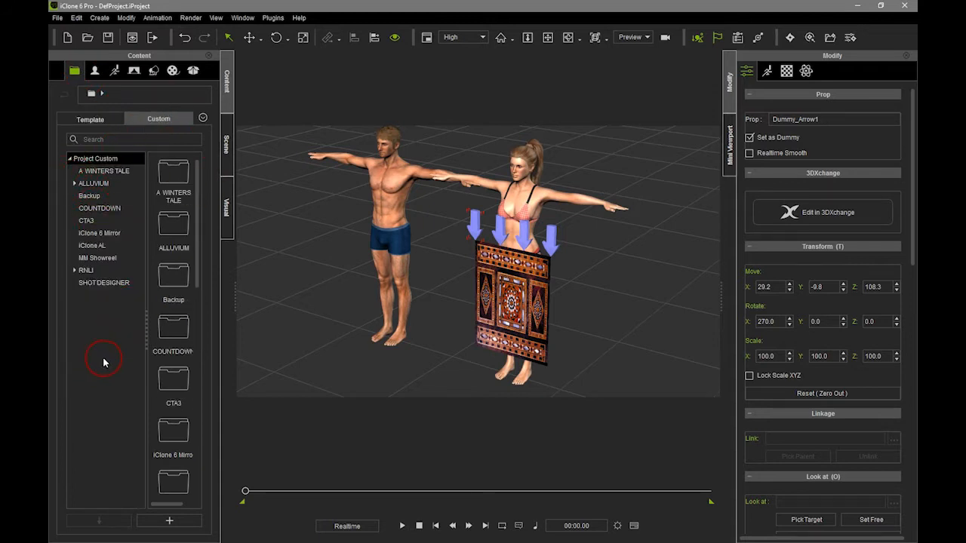
left_click_drag(198, 227, 195, 454)
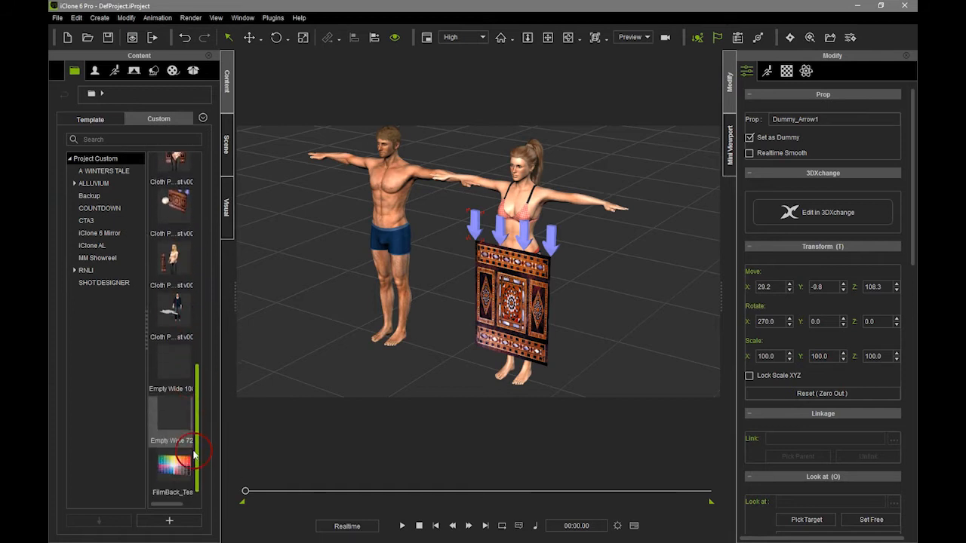
left_click(175, 521)
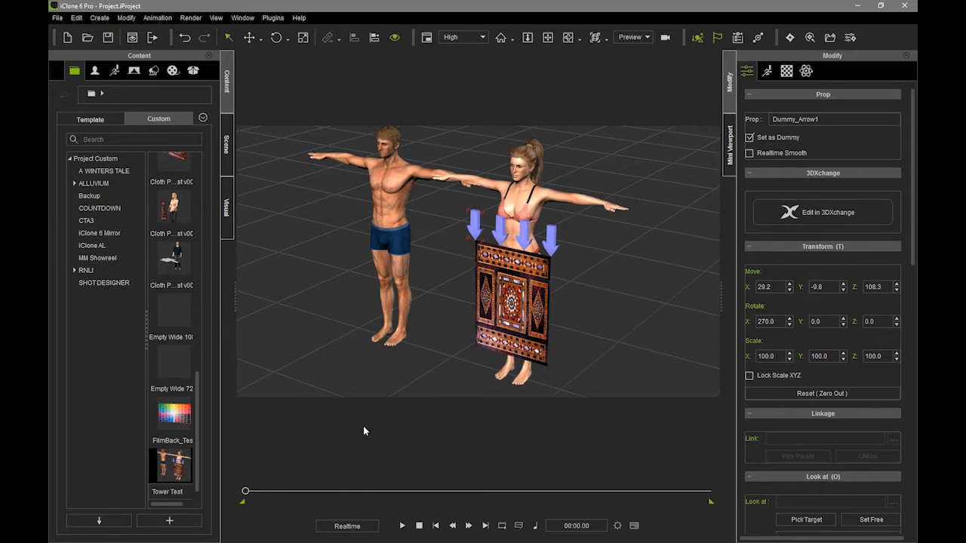
key("Return")
- Rename the saved custom project to Towel Test
key("F2")
key("BackSpace")
type("l")
key("Return")
- Select the Cloth_Pin_4_Points parent prop in the scene list
right_click_drag(592, 287, 587, 309)
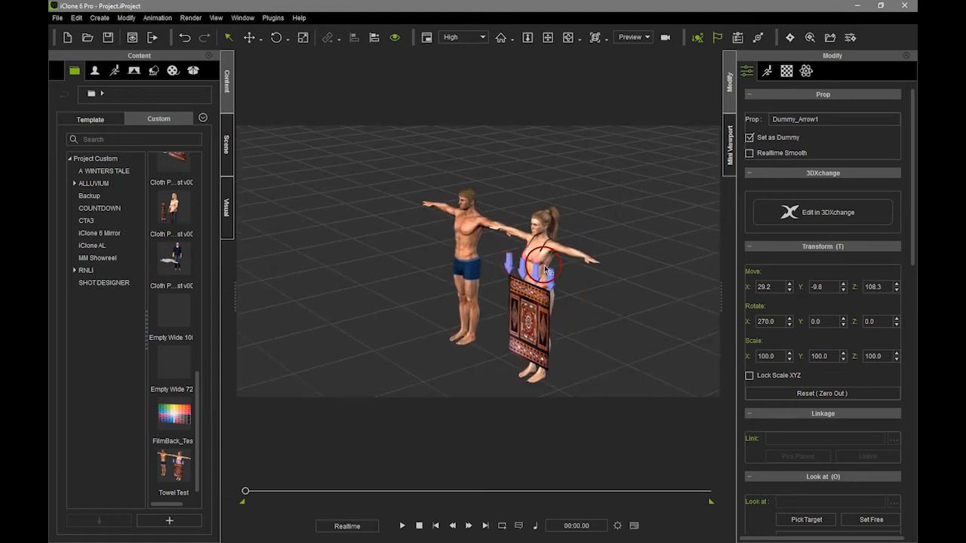
left_click(226, 147)
left_click(125, 185)
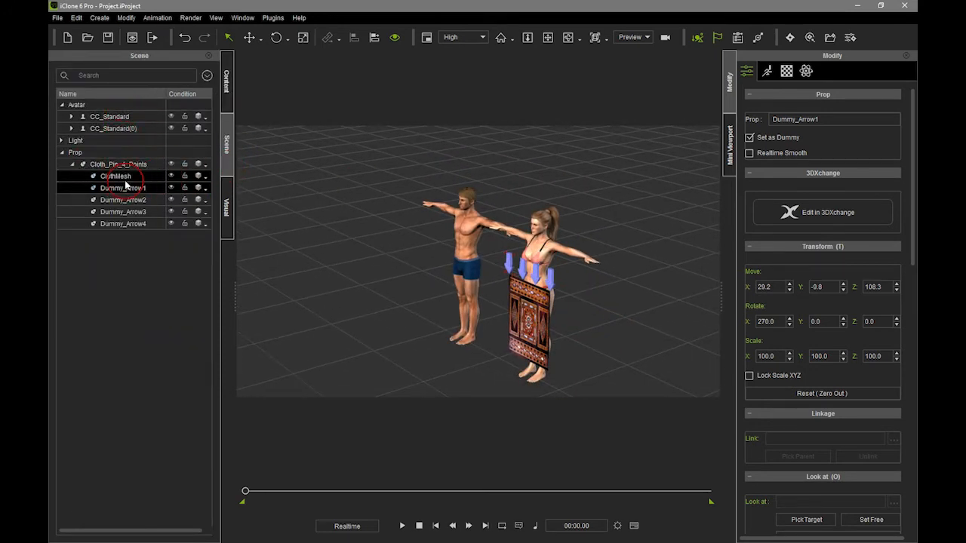
left_click(120, 163)
right_click_drag(600, 268, 575, 227)
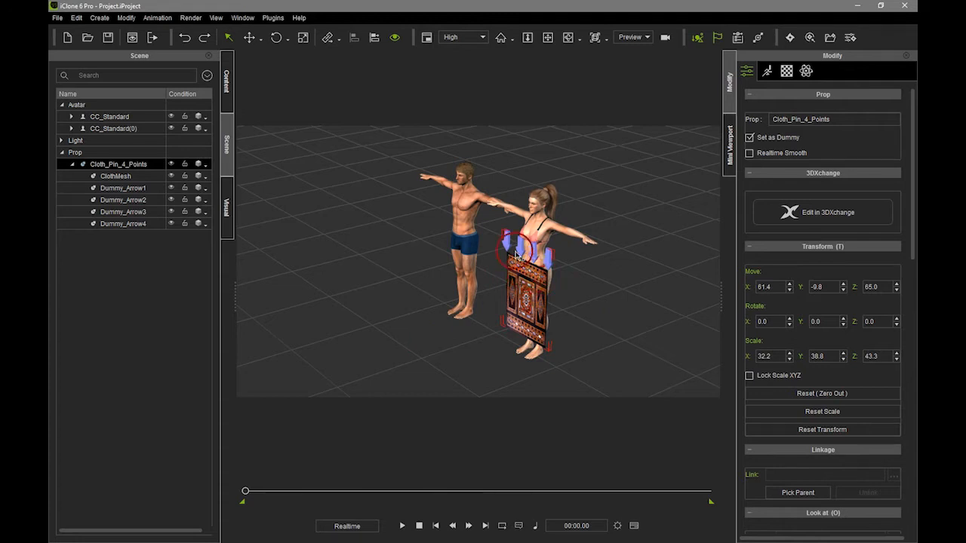
left_click(830, 415)
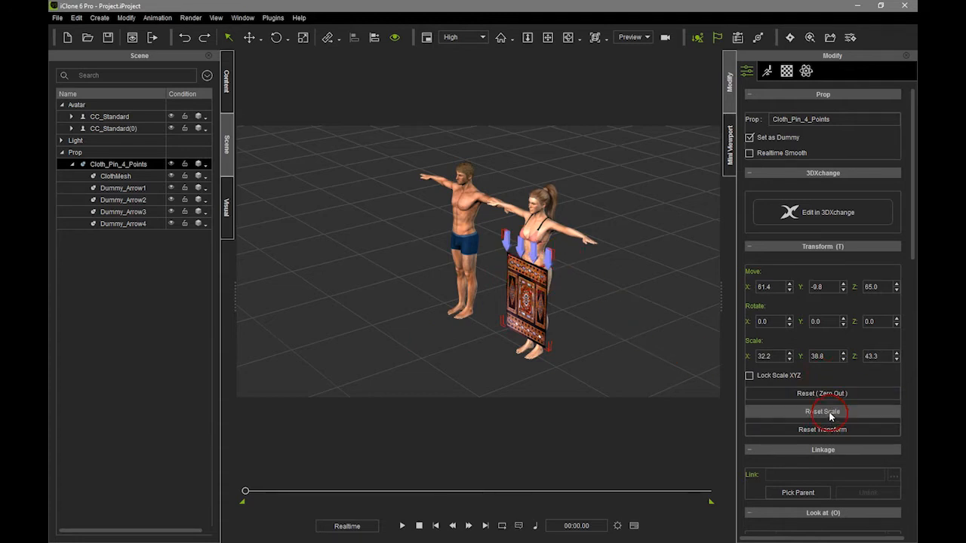
left_click(475, 302)
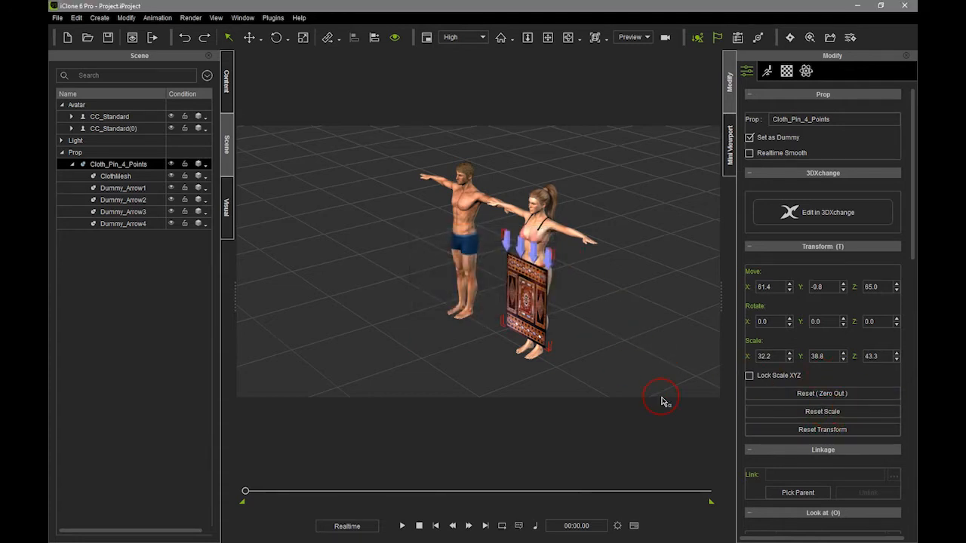
key("ctrl+z")
- Set the position of Cloth_Pin_4_Points to X 0, Y 0, Z 0
left_click(834, 302)
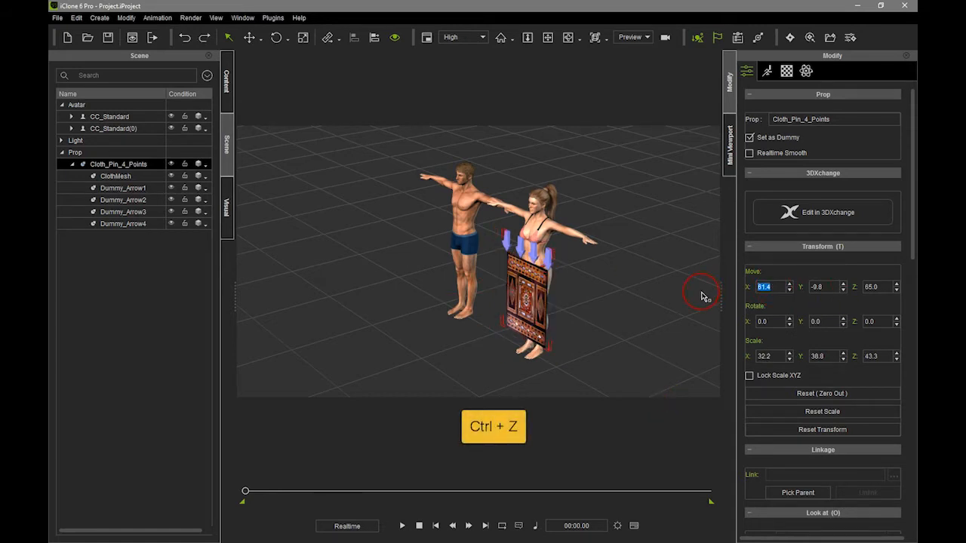
type("0")
key("Return")
left_click_drag(823, 288, 719, 289)
type("0")
key("Return")
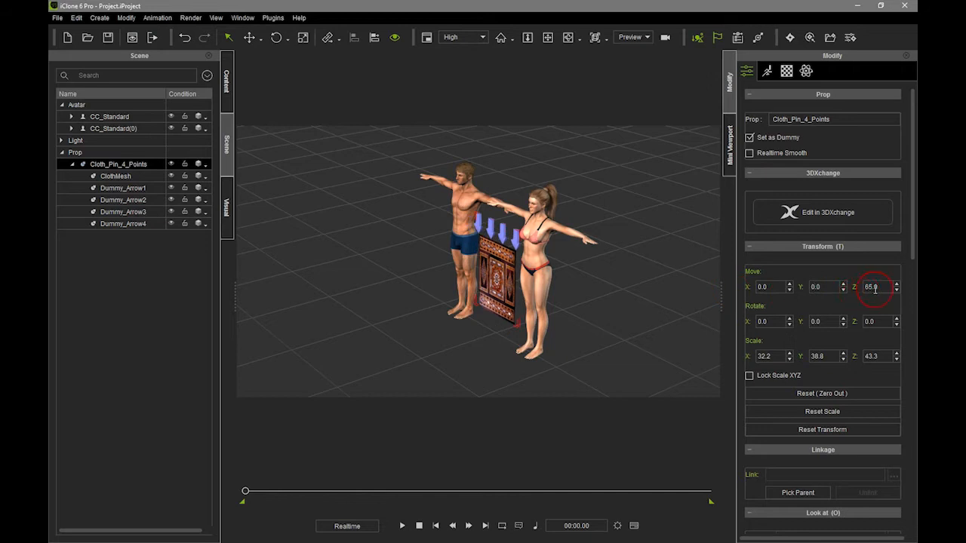
type("0")
left_click(800, 296)
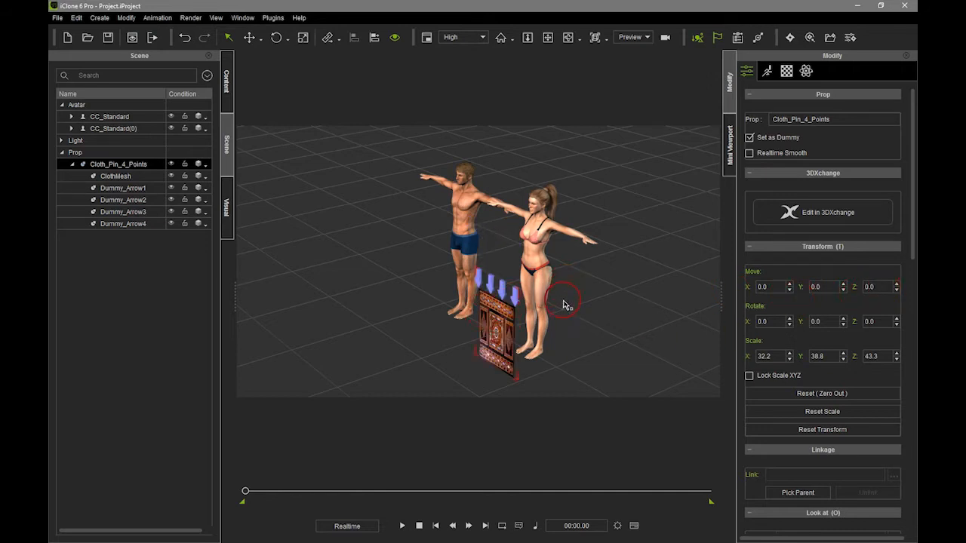
- Raise the cloth prop vertically above the ground to about Z 55.4 with the Move tool
left_click(490, 283)
left_click_drag(497, 296, 509, 246)
right_click_drag(509, 245, 591, 231)
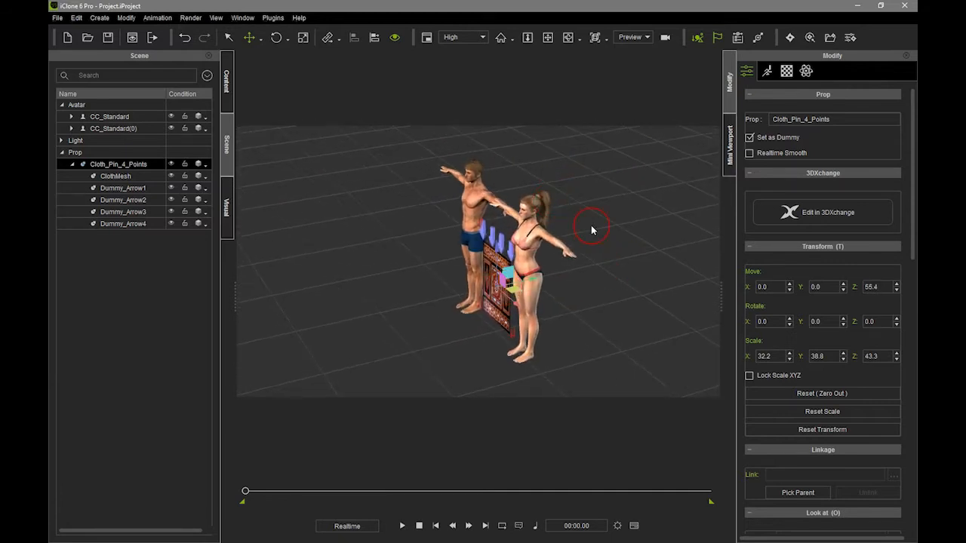
- Select the male avatar CC_Standard and move it back behind the cloth and the female avatar
left_click(109, 116)
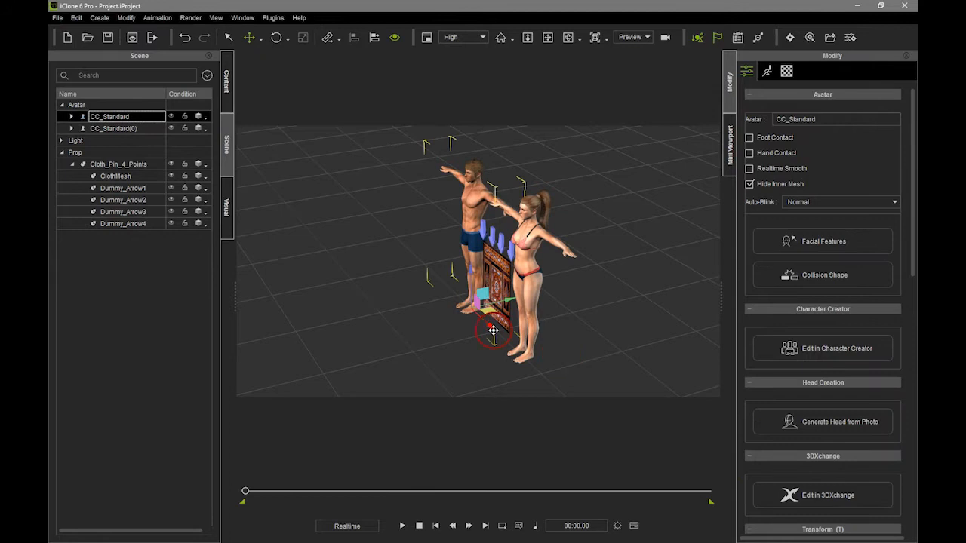
left_click_drag(487, 311, 525, 295)
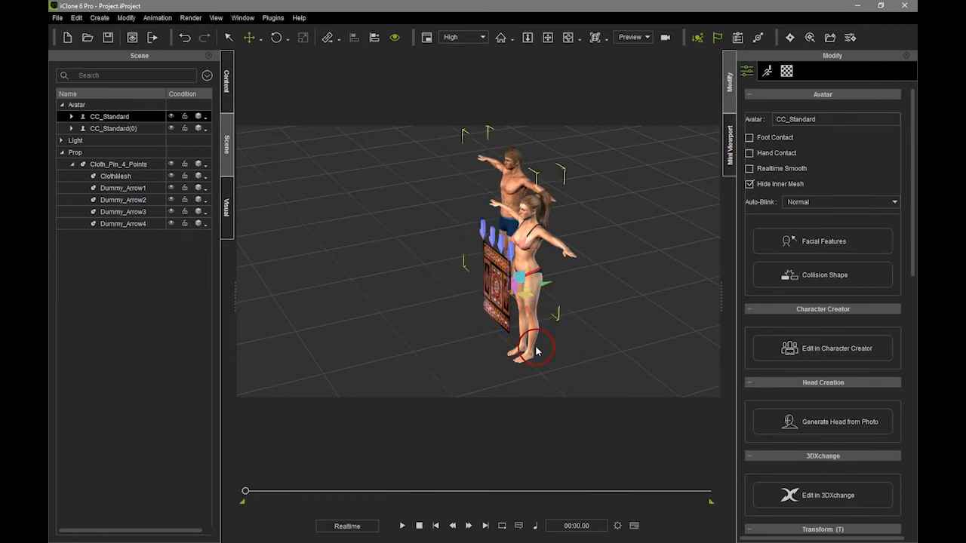
- Select the female avatar CC_Standard(0) and move it back, clear of the cloth prop
left_click(113, 128)
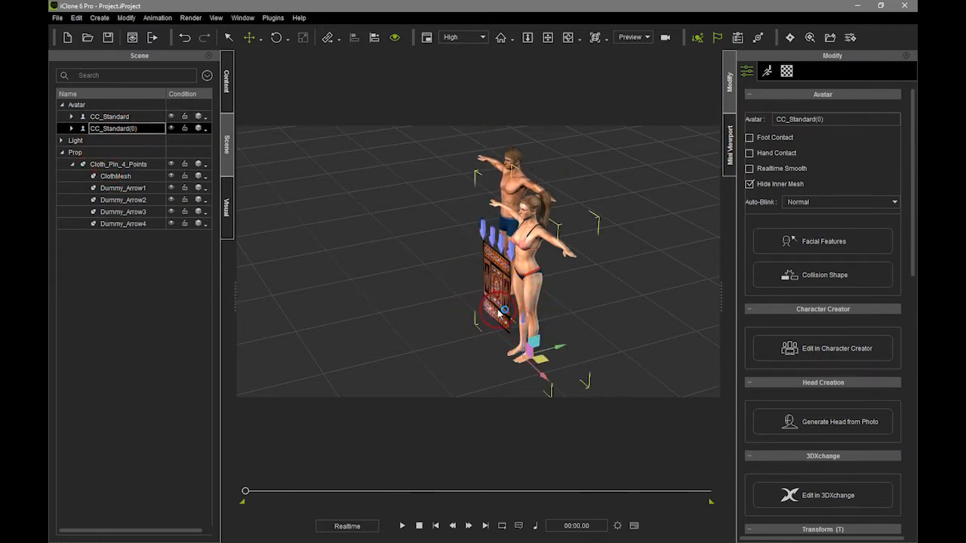
left_click_drag(540, 361, 582, 341)
right_click_drag(554, 352, 572, 243)
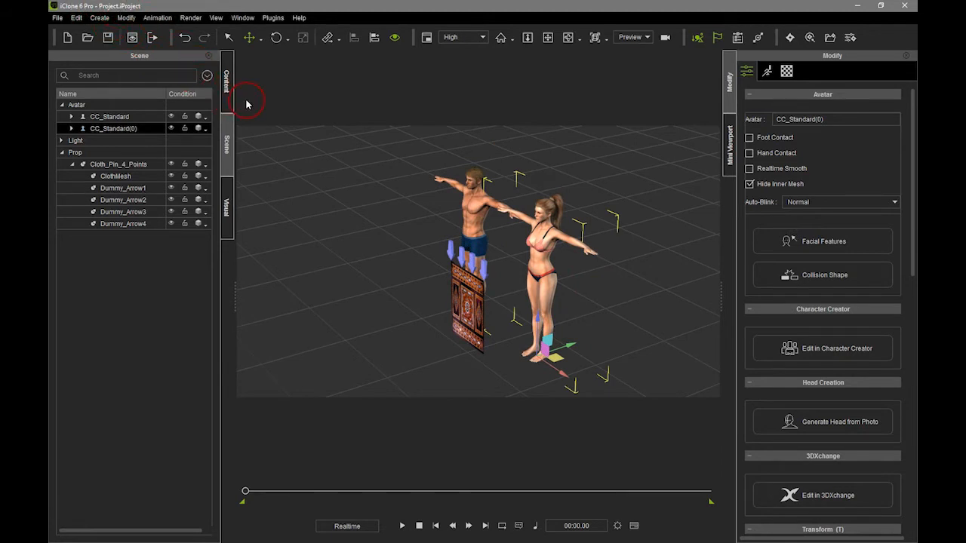
- Save the scene as a custom project, replacing the existing Towel Test item
left_click(226, 83)
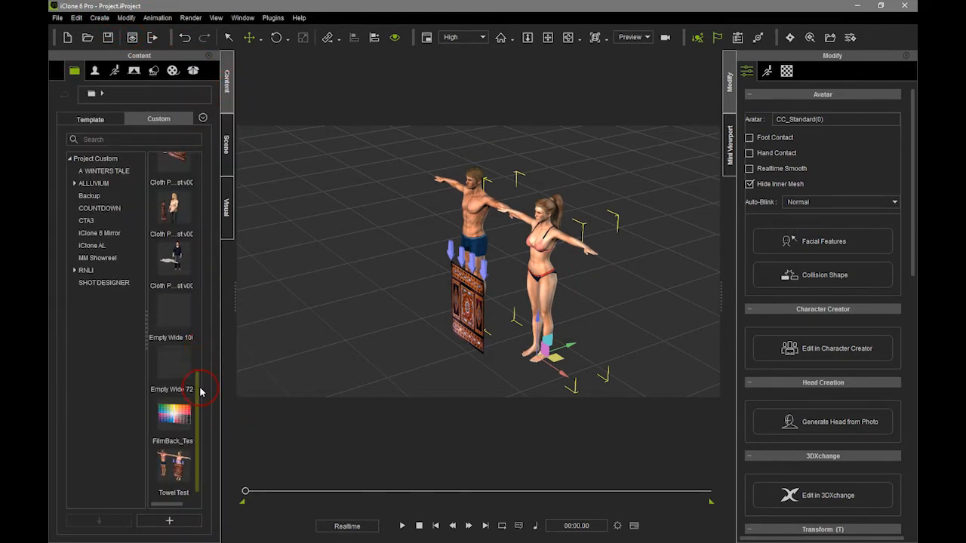
left_click_drag(196, 387, 196, 412)
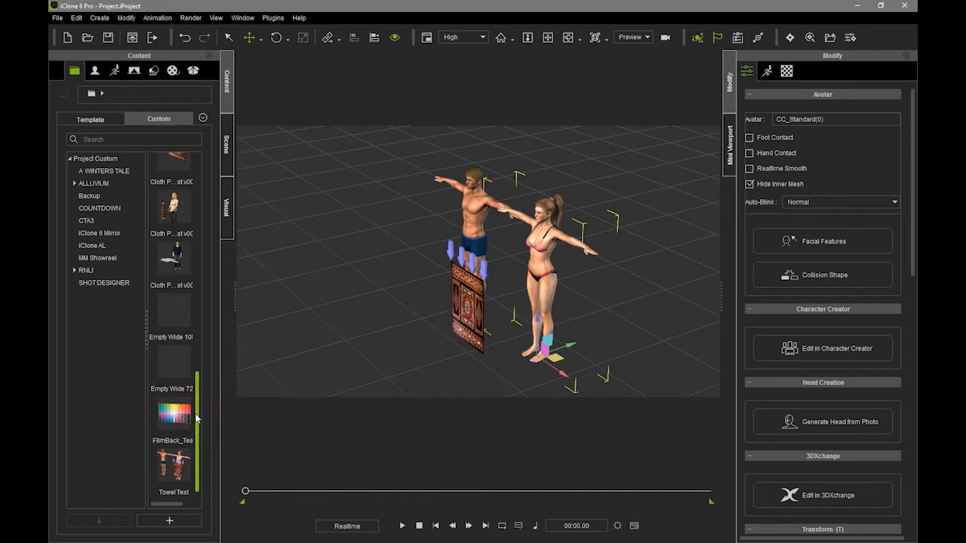
left_click(167, 498)
left_click(169, 521)
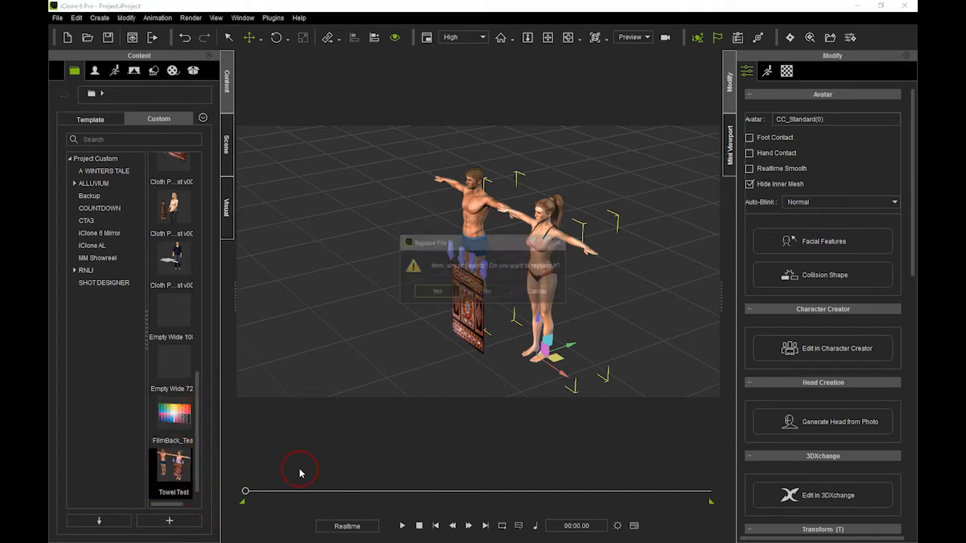
left_click(439, 290)
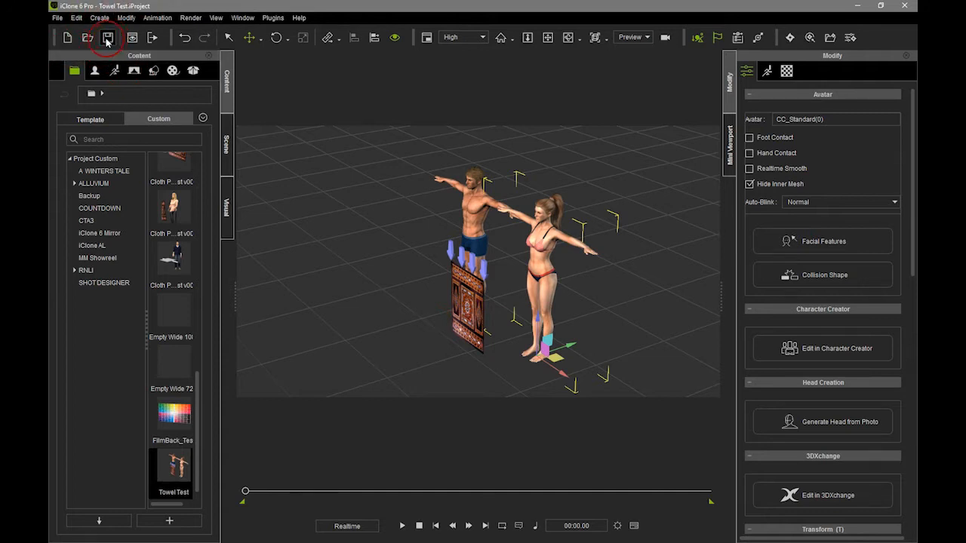
- Play the physics simulation to check how the pinned cloth moves, and stop it to return to the start
right_click_drag(568, 302, 503, 281)
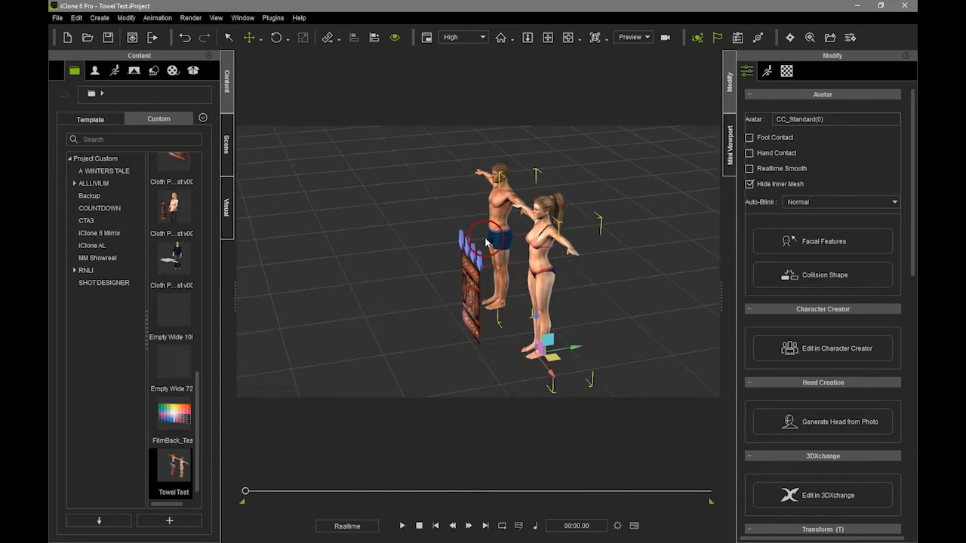
scroll(563, 310, "up", 3)
right_click_drag(470, 328, 530, 293)
left_click(402, 526)
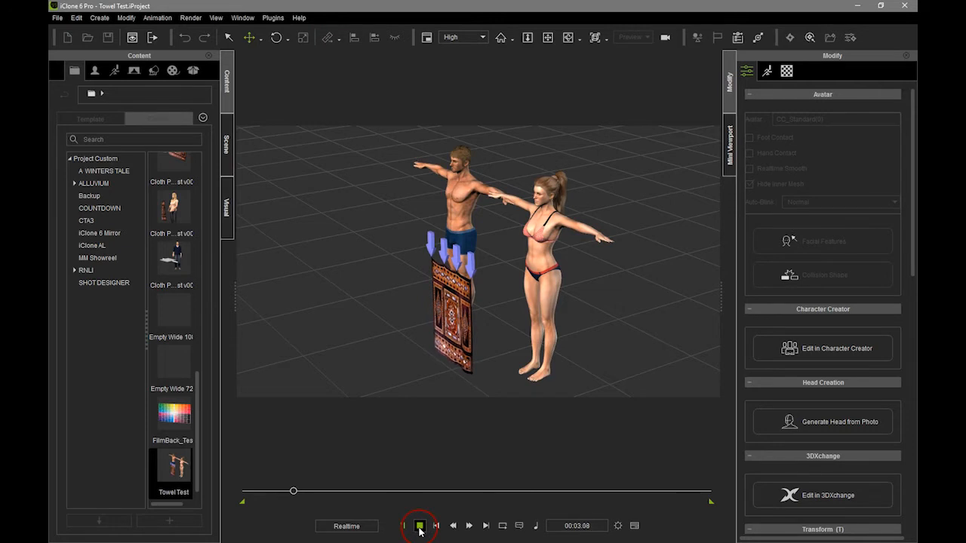
left_click(419, 528)
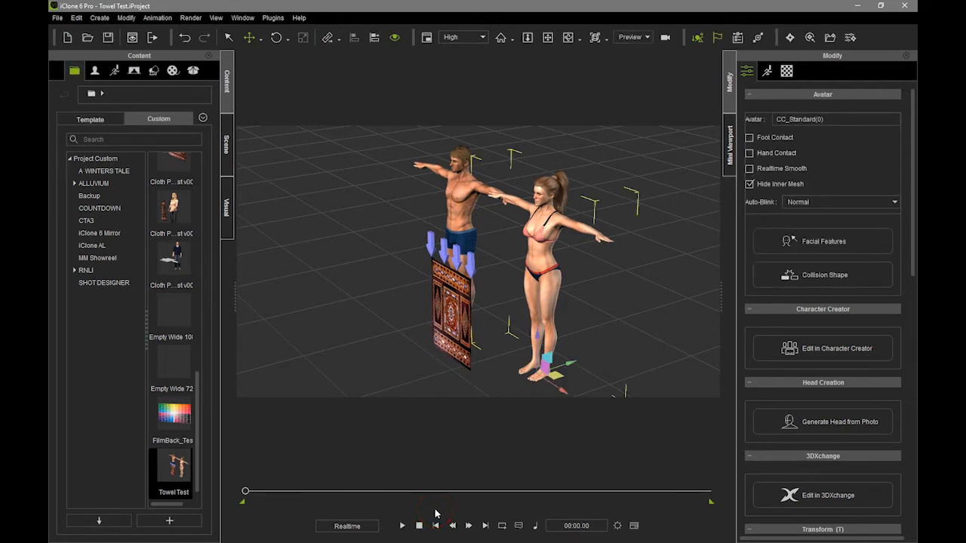
- Keyframe Cloth_Pin_4_Points at time 00:02.50 by moving it along Y to about 280.9
left_click(227, 151)
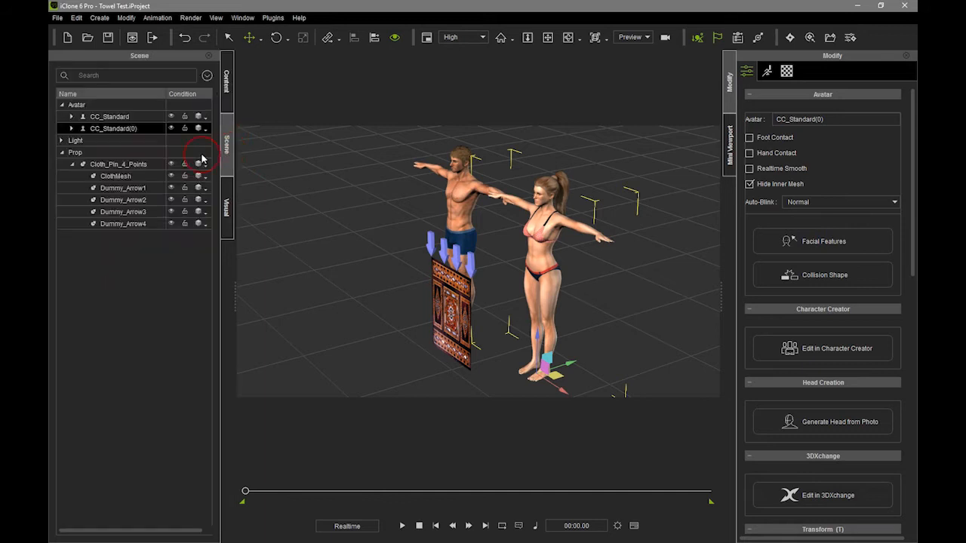
left_click(125, 164)
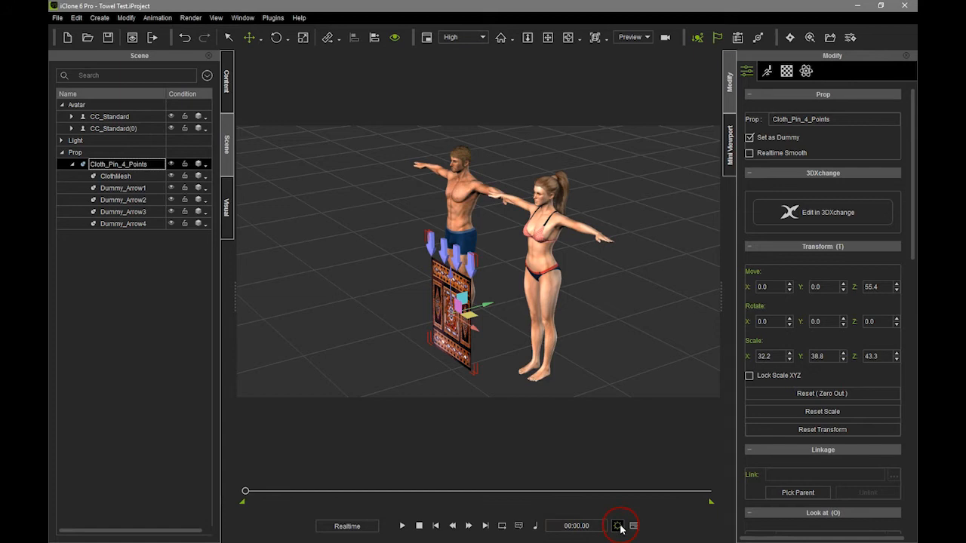
left_click_drag(239, 494, 248, 493)
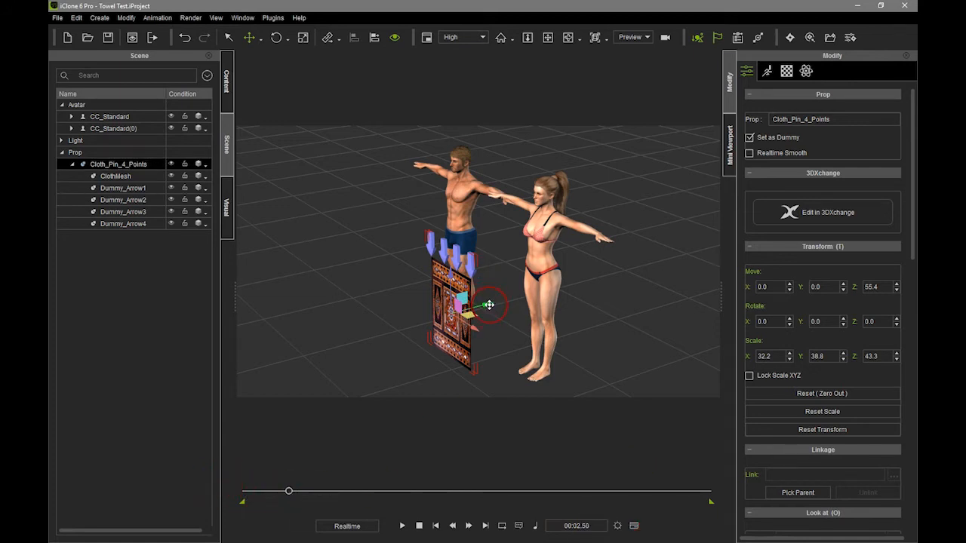
left_click_drag(488, 304, 706, 246)
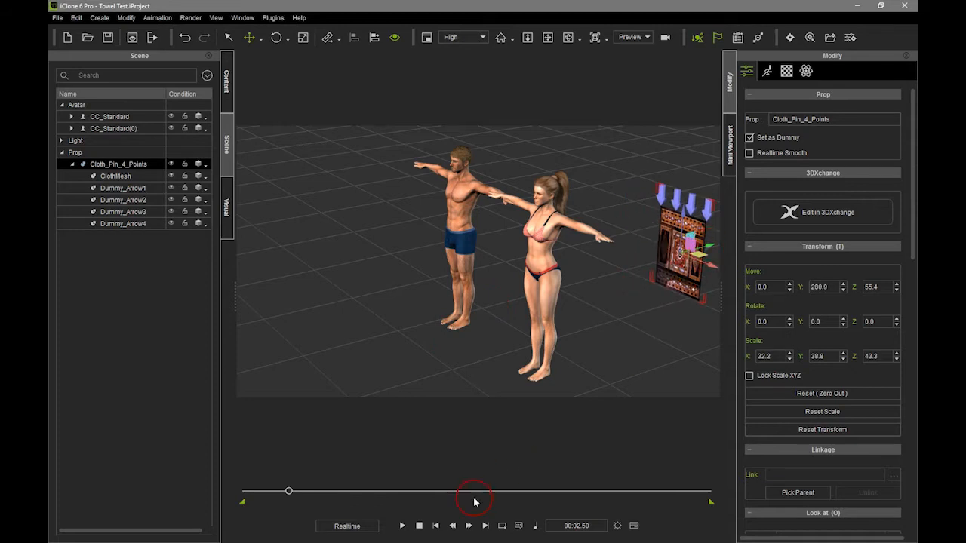
- Play the cloth prop's movement animation from the start and stop it
left_click(420, 526)
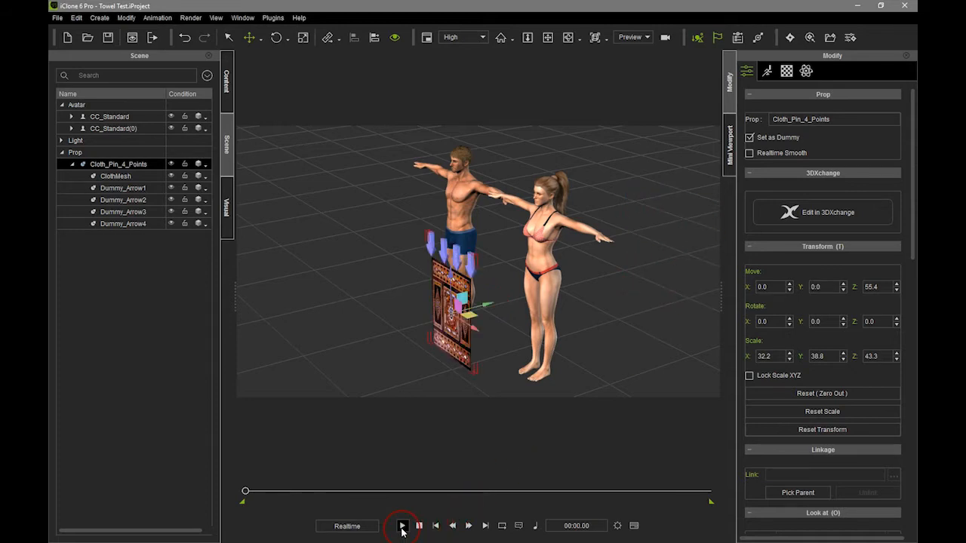
left_click(402, 526)
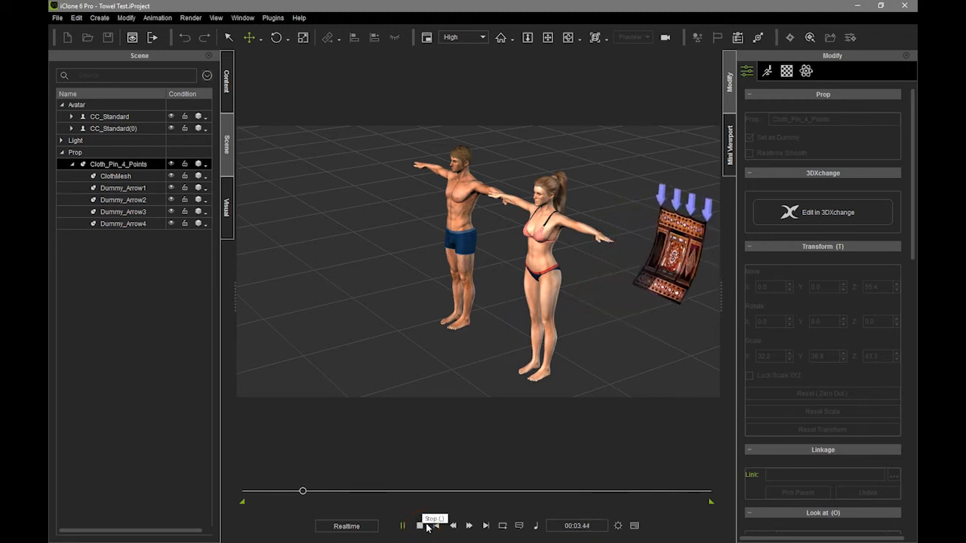
left_click(420, 526)
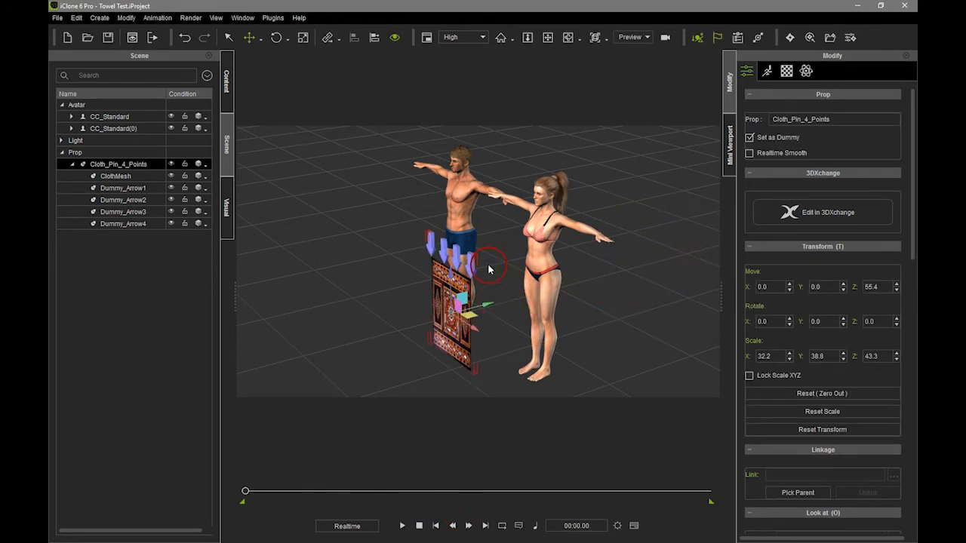
- Remove the object animation from the cloth prop and play the scene briefly
right_click(444, 293)
left_click(498, 451)
left_click(403, 526)
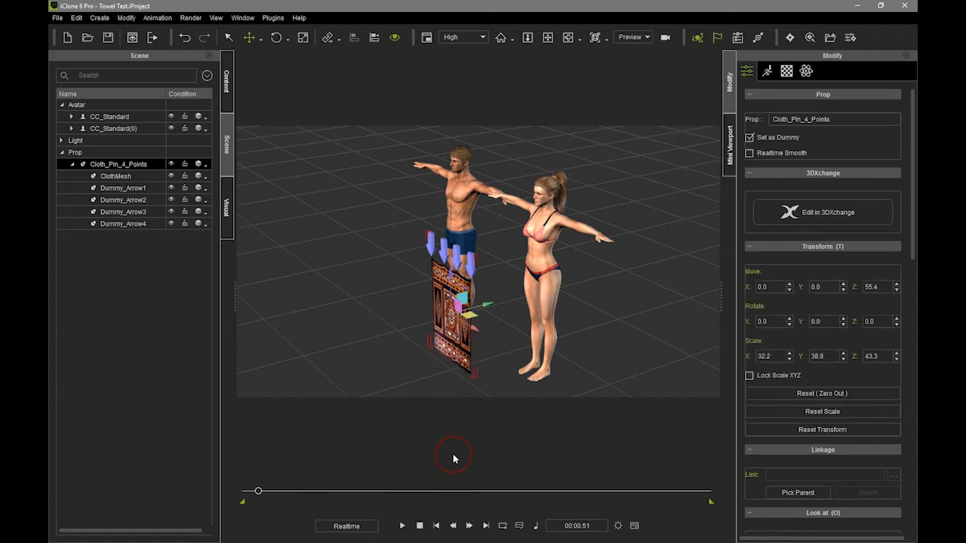
- Add the Cylinder_004 prop from the 3D Blocks template library to the scene
right_click_drag(601, 182, 554, 269)
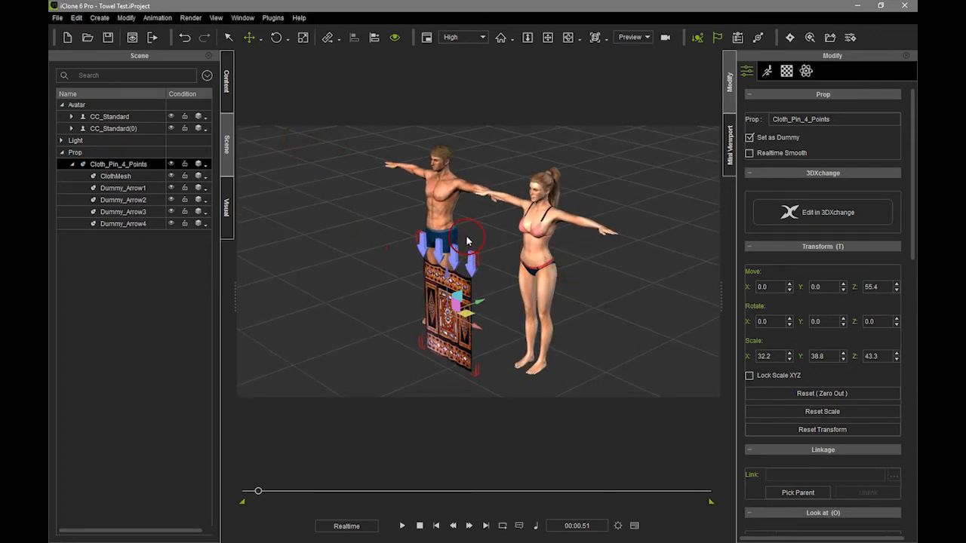
left_click(224, 89)
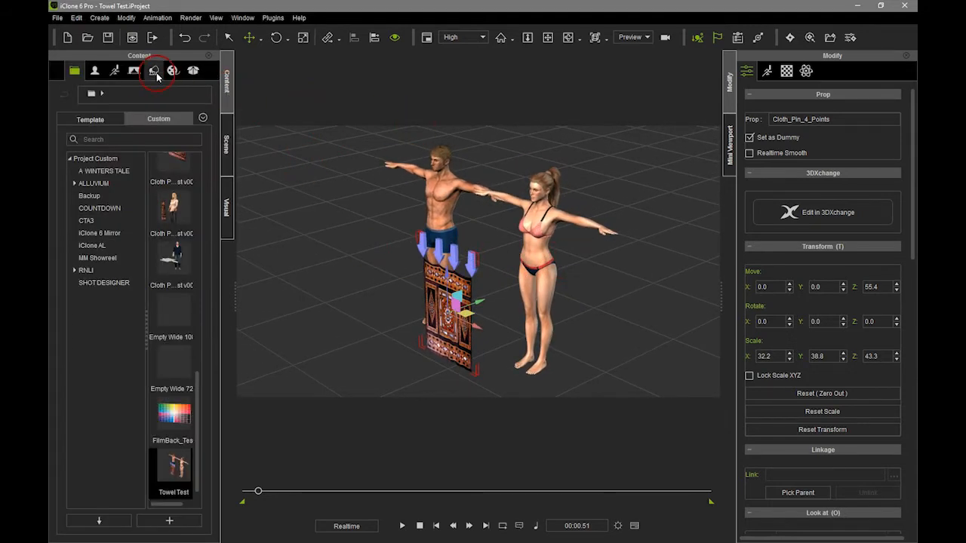
left_click(154, 72)
left_click(96, 158)
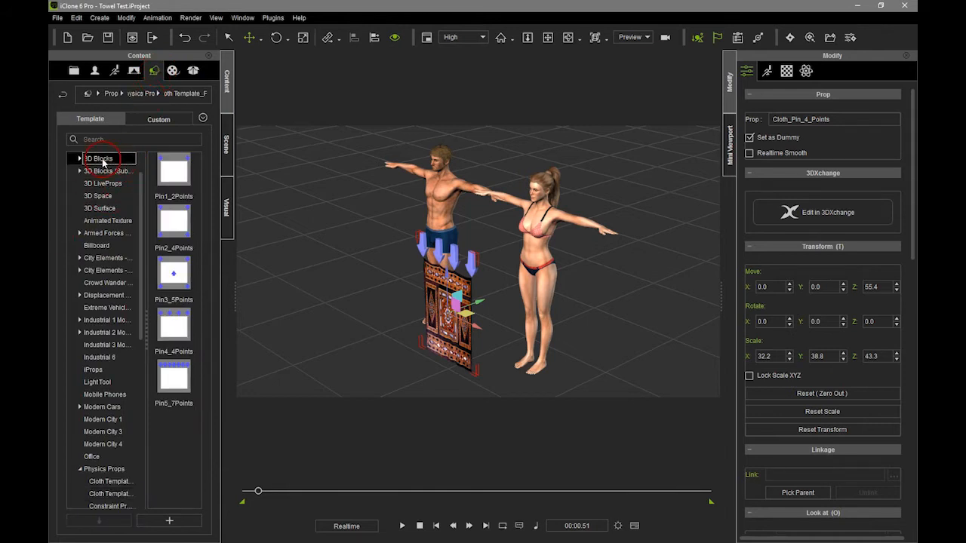
left_click_drag(201, 198, 209, 401)
double_click(175, 352)
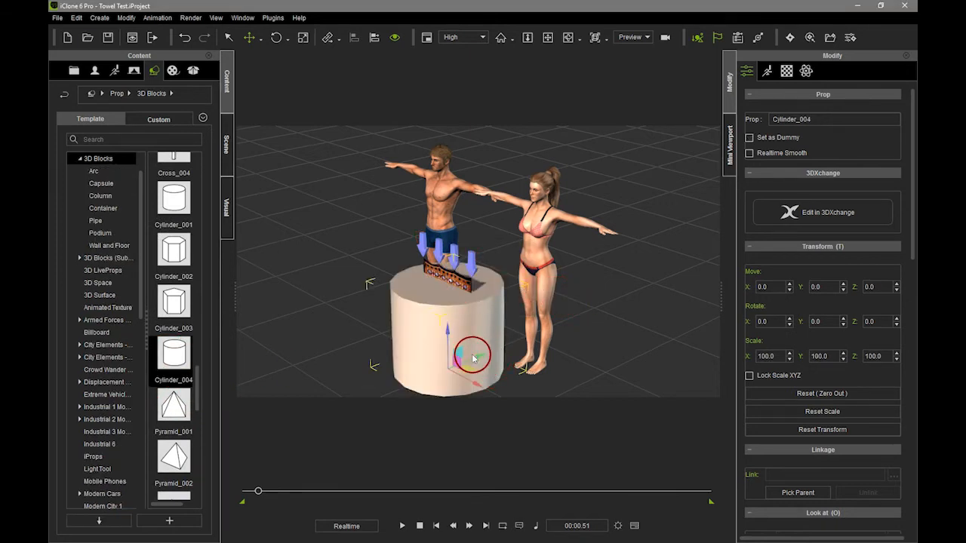
- Rotate the cylinder 90 degrees about Y so it lies horizontally, undoing the first rotation attempt
key("e")
left_click_drag(462, 346, 590, 394)
key("ctrl+z")
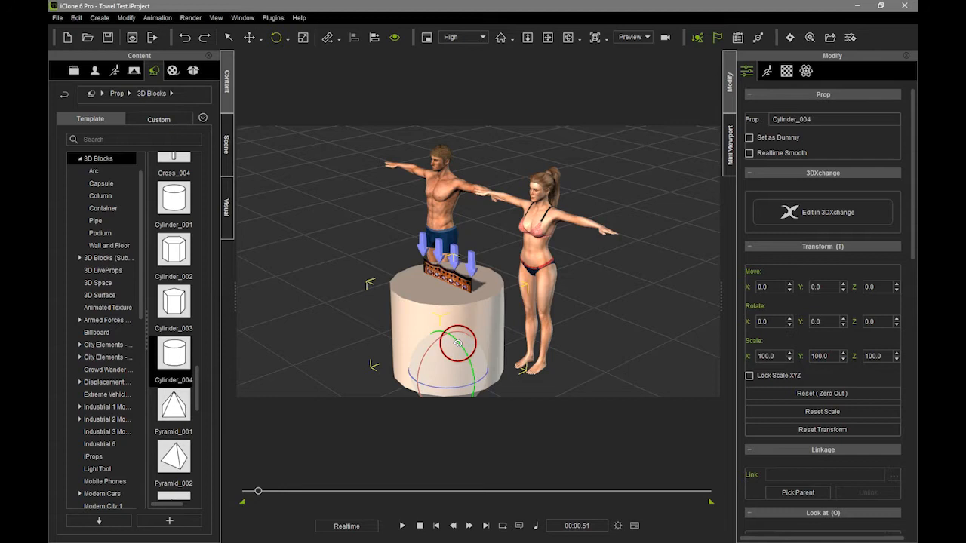
left_click_drag(457, 340, 544, 335)
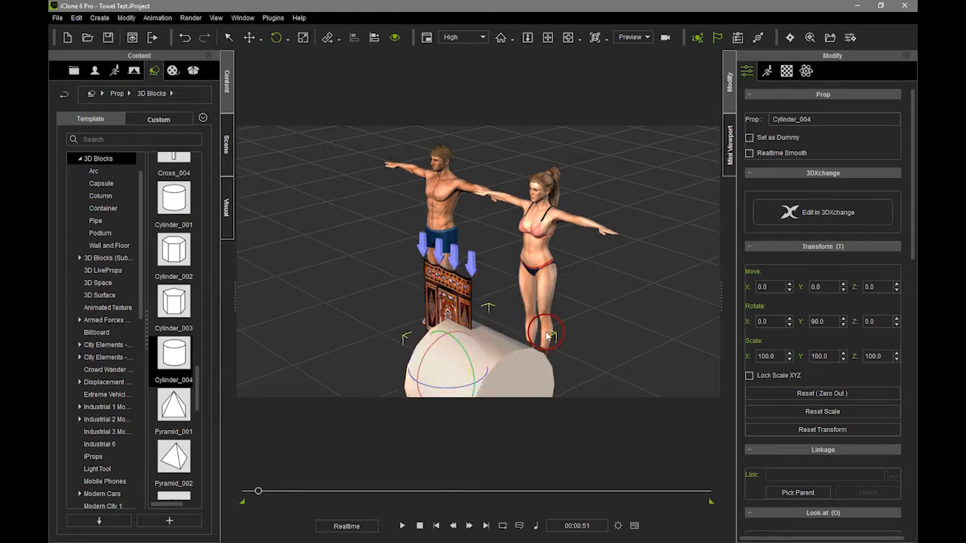
- Move the cylinder to about X -123.3, Z 60.6 and scale it into a thin rod of about 7.8 × 7.8 × 165.6
key("w")
left_click_drag(448, 335, 452, 283)
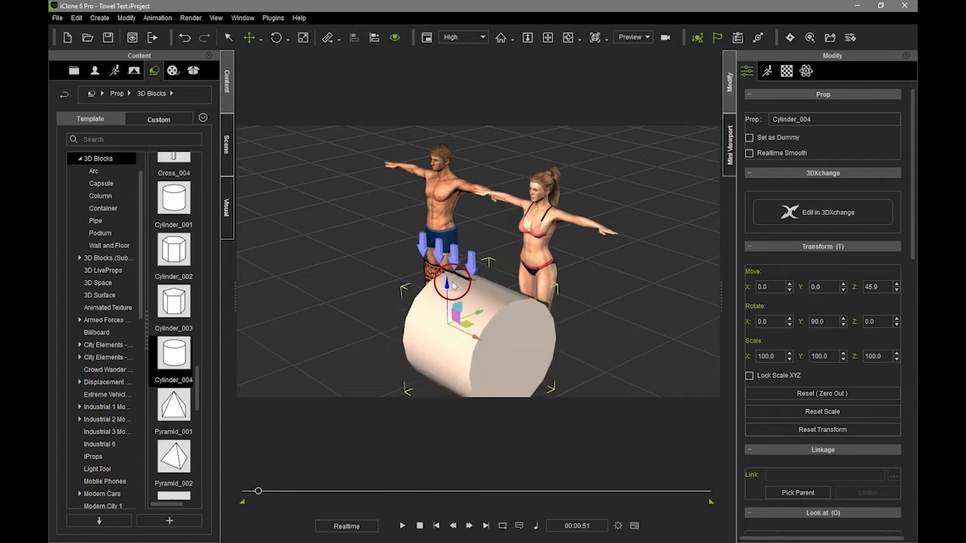
left_click_drag(475, 316, 191, 519)
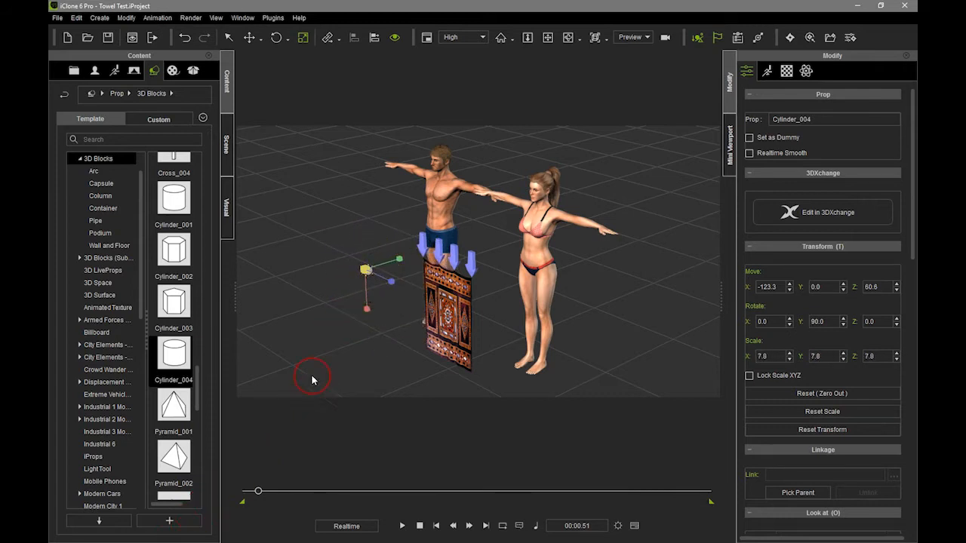
left_click_drag(481, 331, 734, 428)
right_click_drag(439, 271, 620, 276)
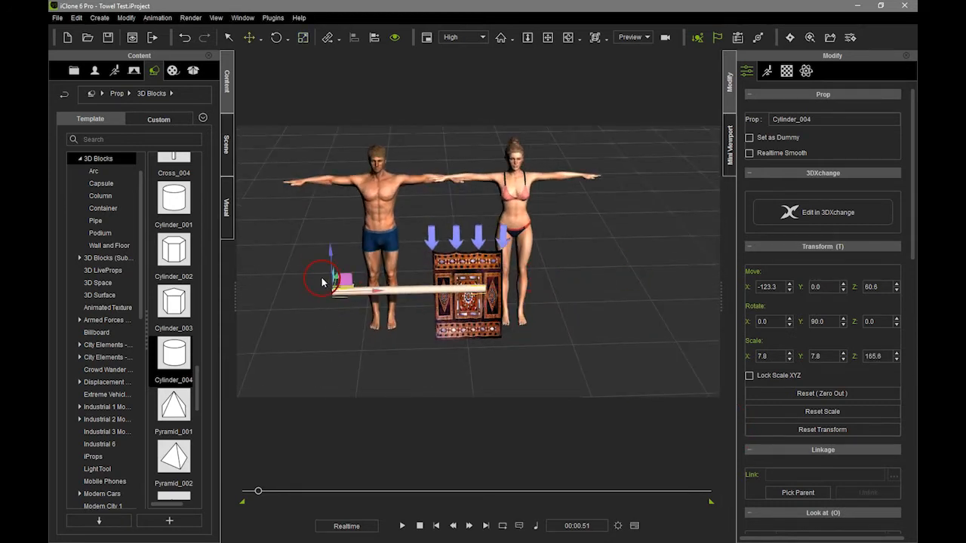
- Position the rod behind the cloth at about X -42.4, Y 9.9
left_click_drag(375, 291, 467, 288)
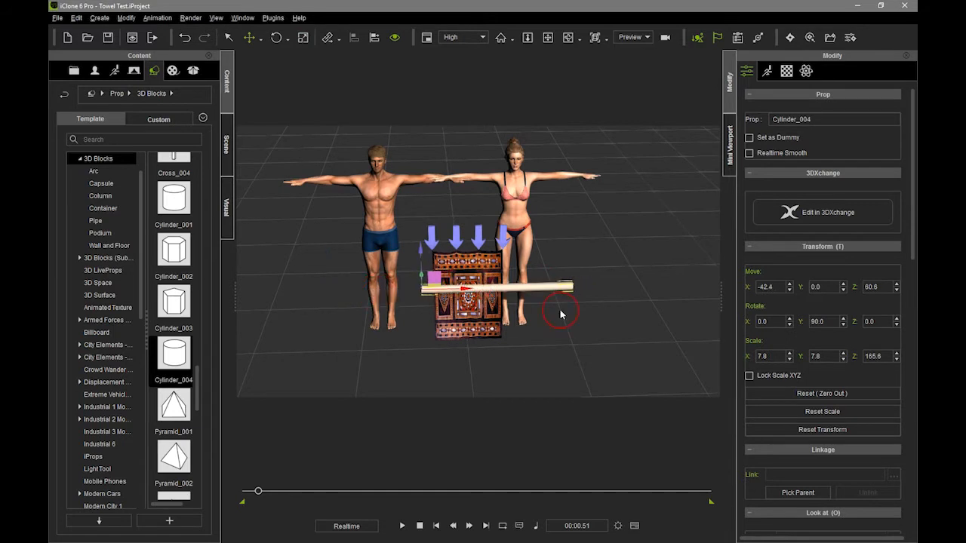
right_click_drag(565, 314, 246, 276)
left_click_drag(516, 258, 519, 334)
scroll(528, 306, "up", 2)
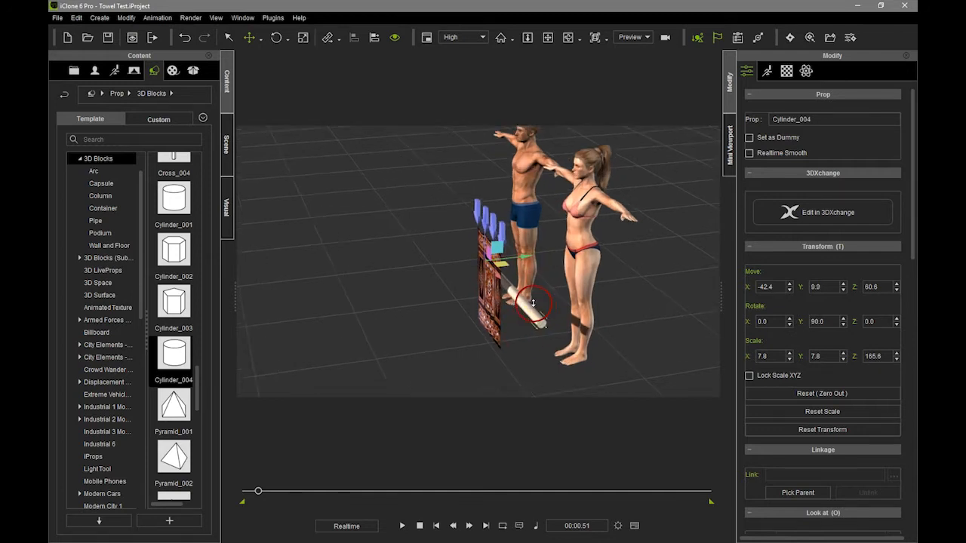
- Scale the rod to about 5.2 × 5.2 × 110.3 and shift it to about X -46.6, Z 80.2 behind the cloth
right_click_drag(525, 303, 460, 287)
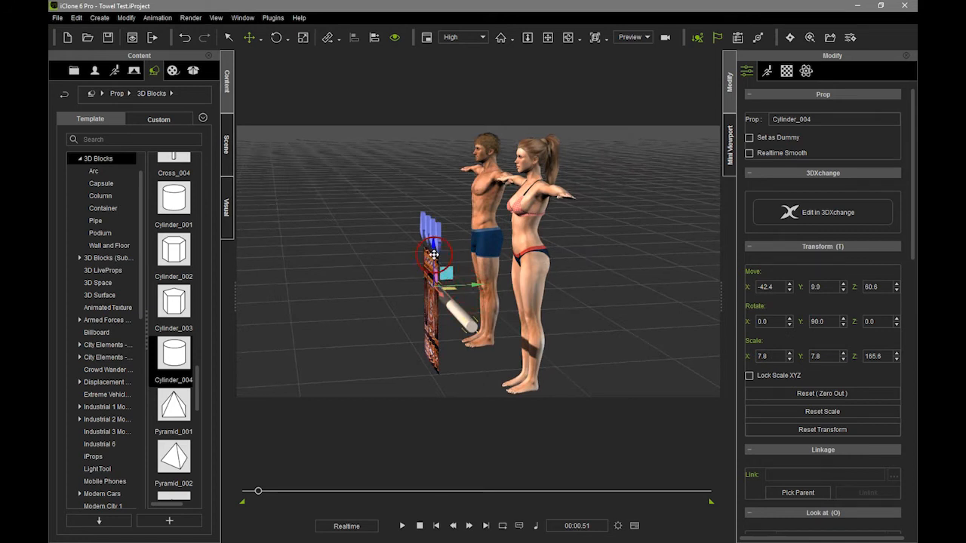
right_click_drag(431, 223, 466, 270)
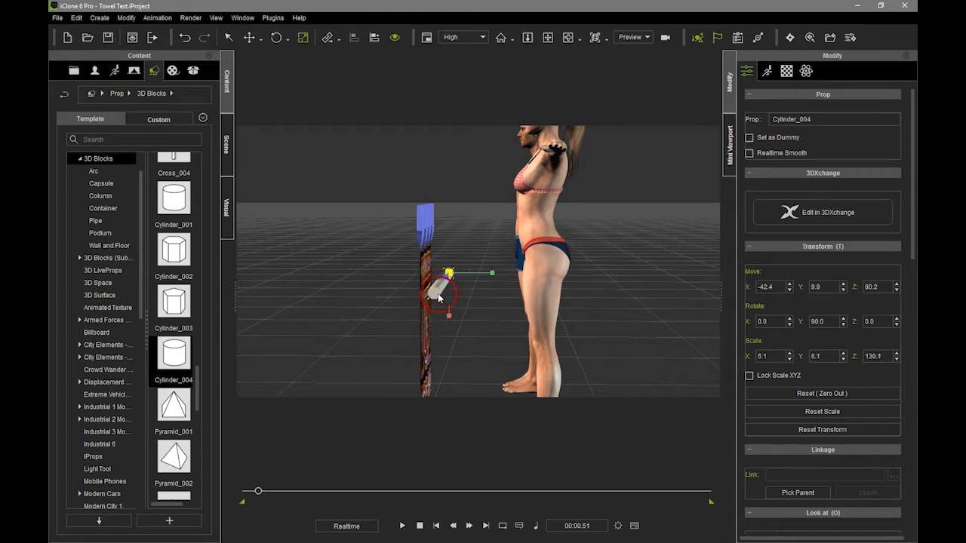
right_click_drag(429, 315, 605, 316)
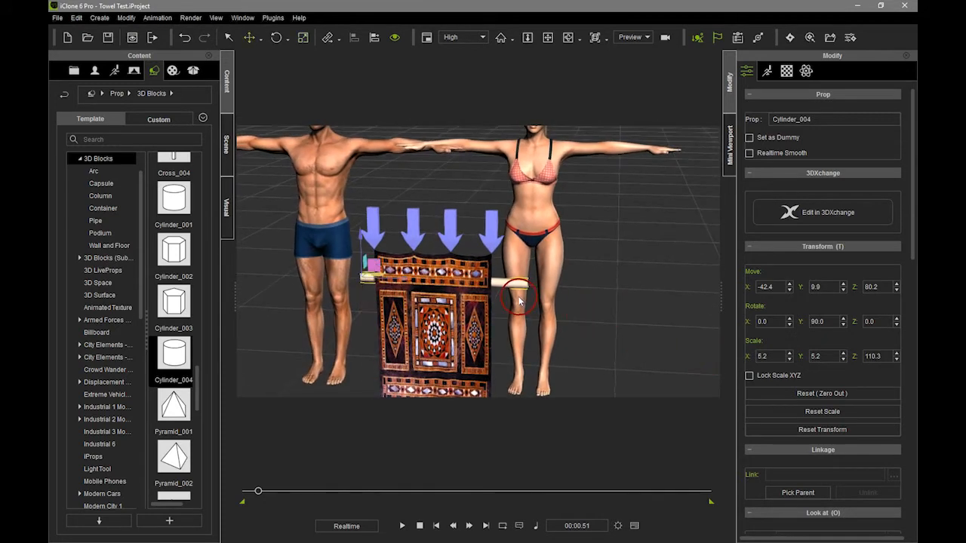
left_click_drag(405, 280, 393, 279)
right_click_drag(476, 302, 406, 389)
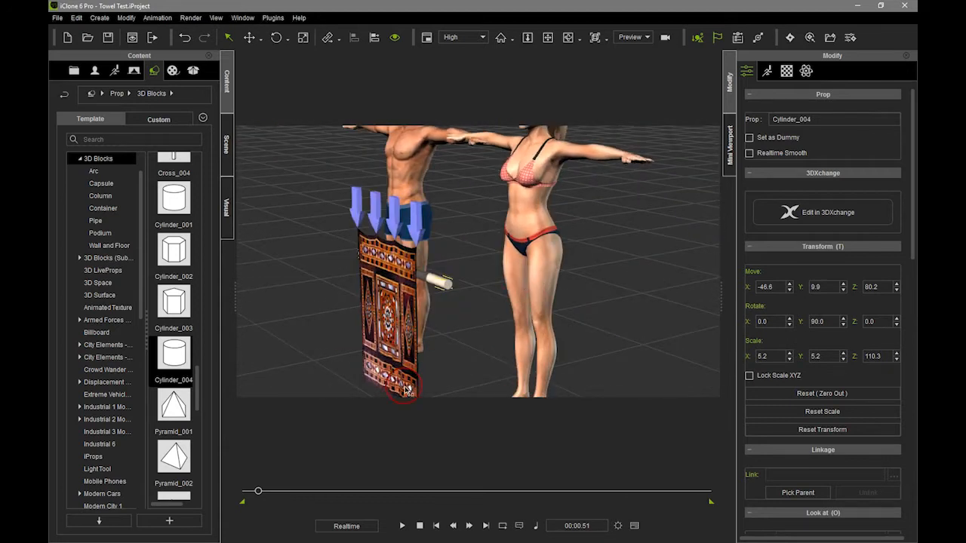
- Remove the object animation from the cylinder rod and return the playhead to the start
right_click(437, 283)
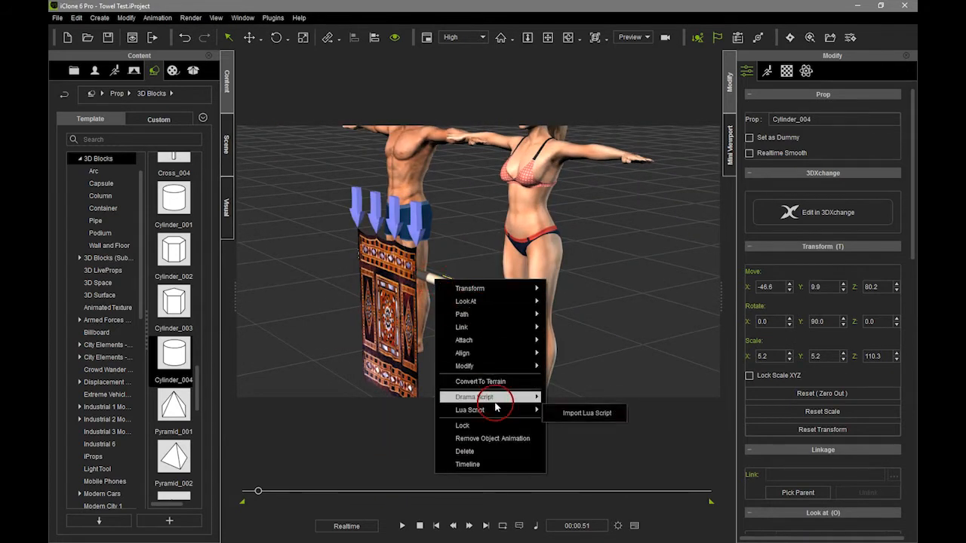
left_click(494, 440)
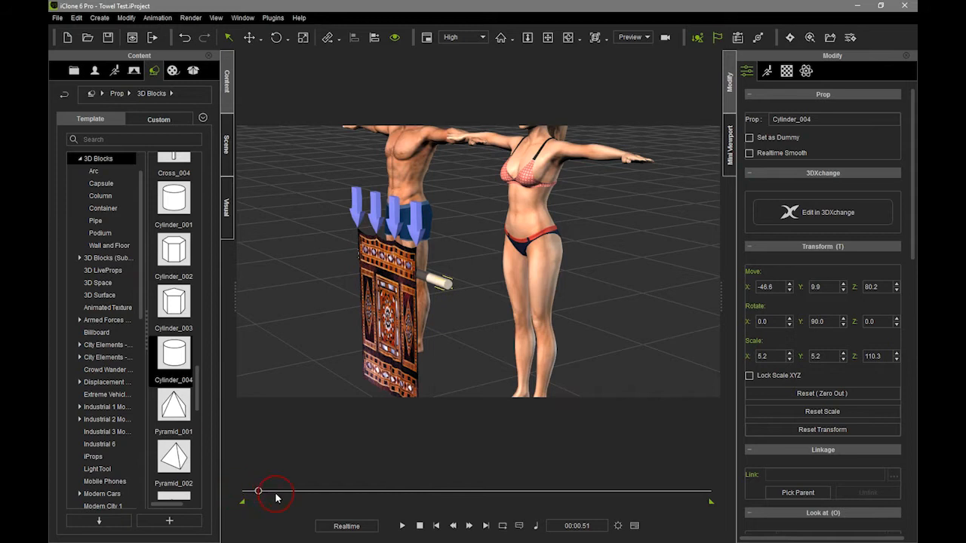
left_click(420, 530)
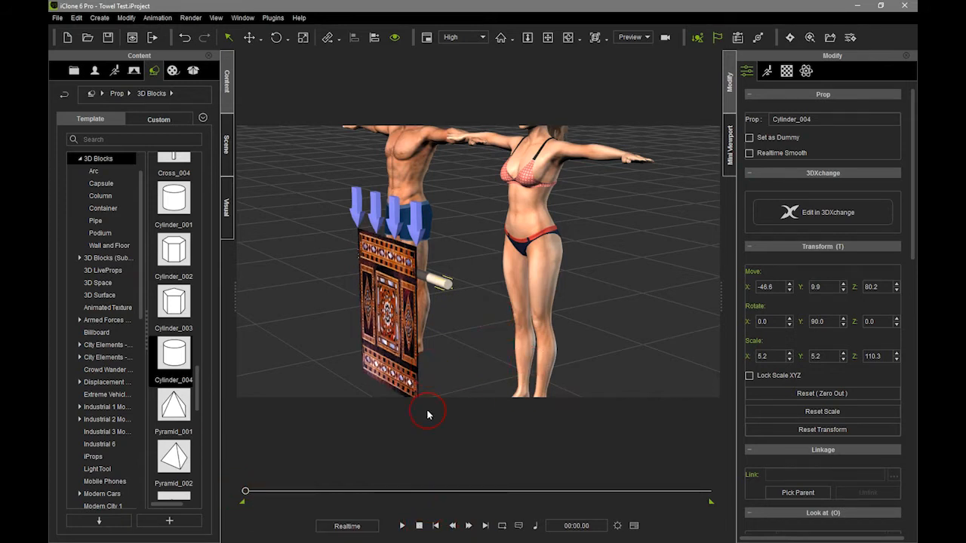
- Run a brief playback and check the rod's placement behind the cloth from the side
left_click(401, 526)
left_click(420, 529)
right_click_drag(460, 254, 315, 257)
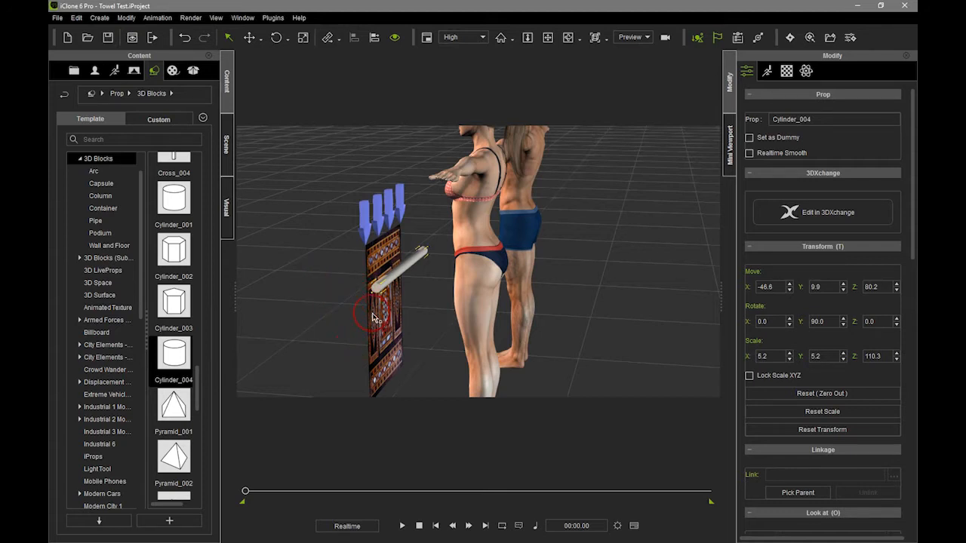
left_click(374, 239)
right_click_drag(439, 362, 460, 271)
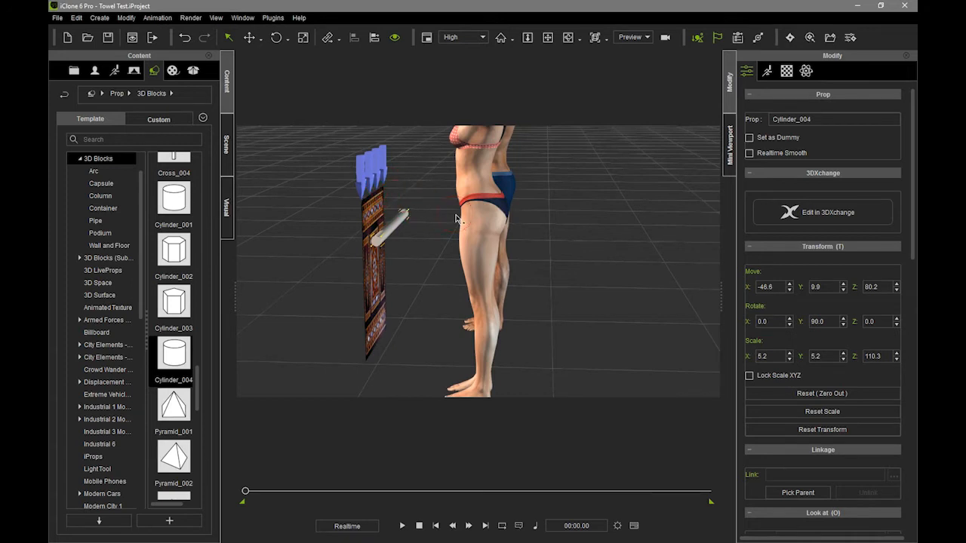
mouse_move(426, 280)
right_mouse_down()
mouse_move(429, 297)
mouse_move(418, 287)
right_mouse_up()
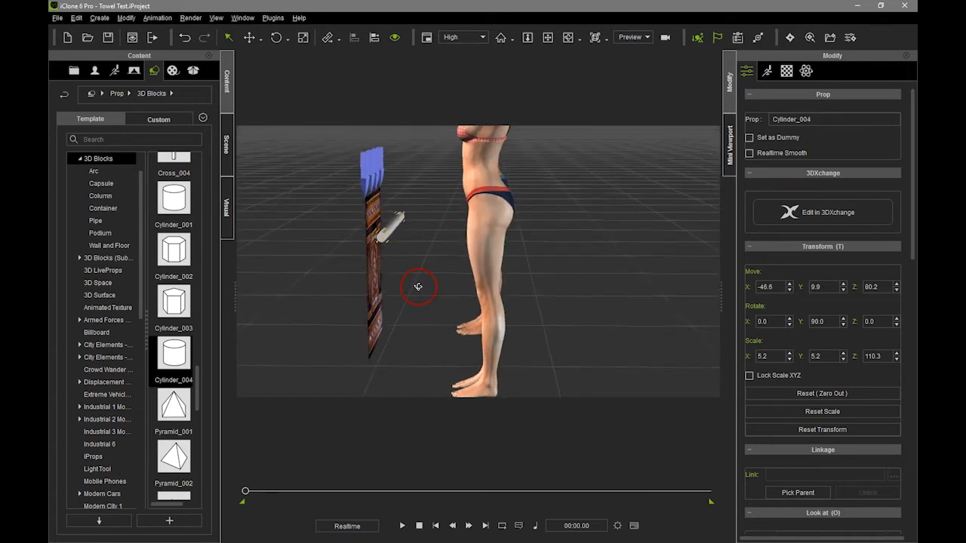
- Select the Cloth_Pin_4_Points prop and raise it to about Z 60.8
left_click(226, 144)
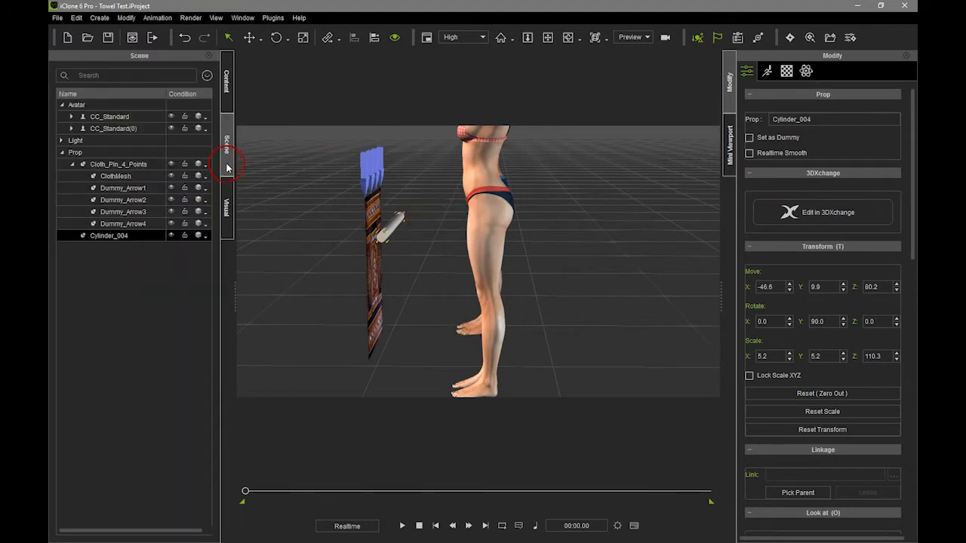
left_click(140, 166)
left_click(150, 169)
left_click(380, 210)
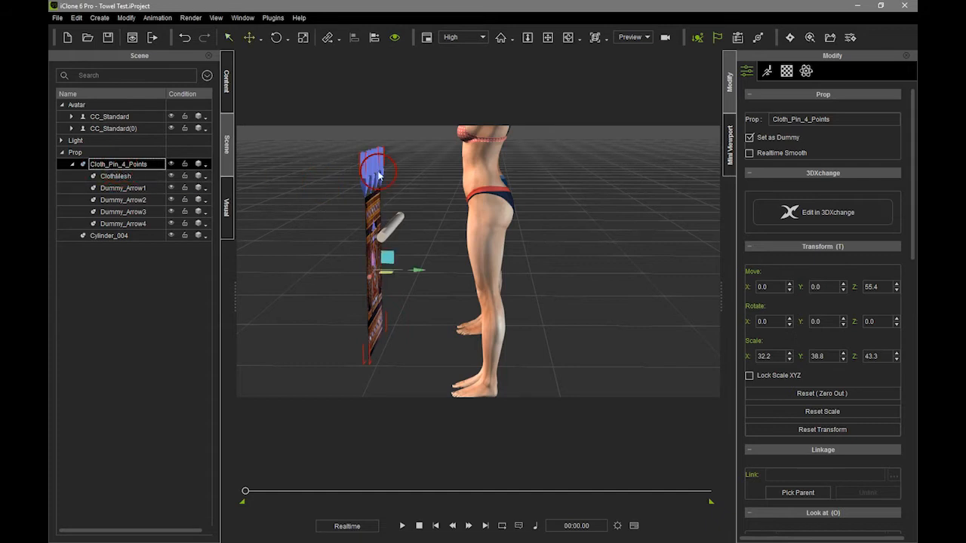
left_click_drag(373, 227, 374, 252)
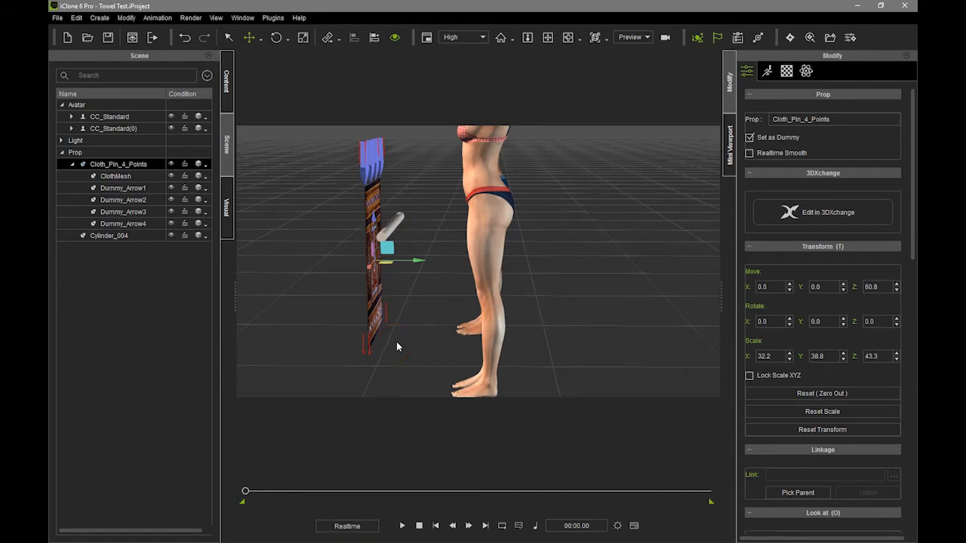
- Try lowering the cloth to about Z 8.3 beneath the rod, and undo that move
right_click_drag(349, 339, 448, 223)
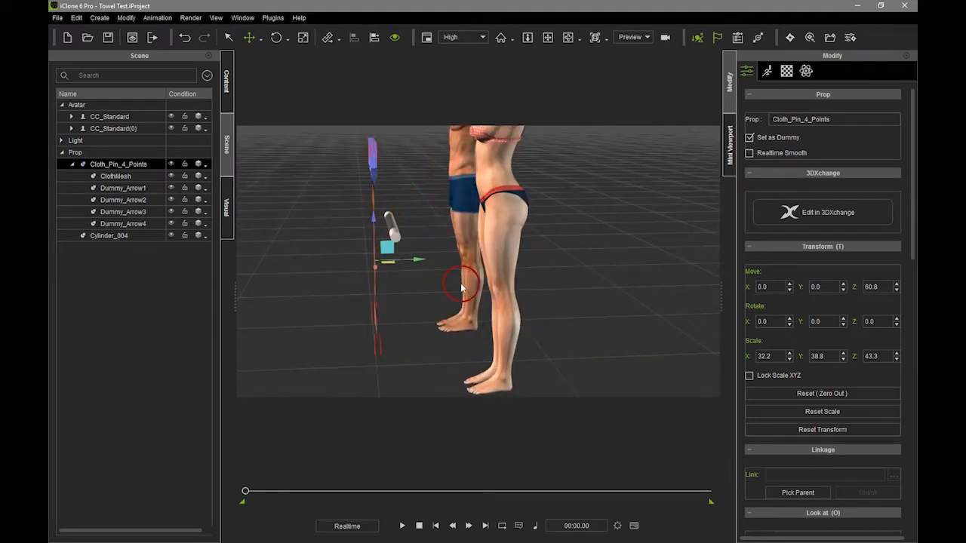
right_click_drag(463, 288, 476, 296)
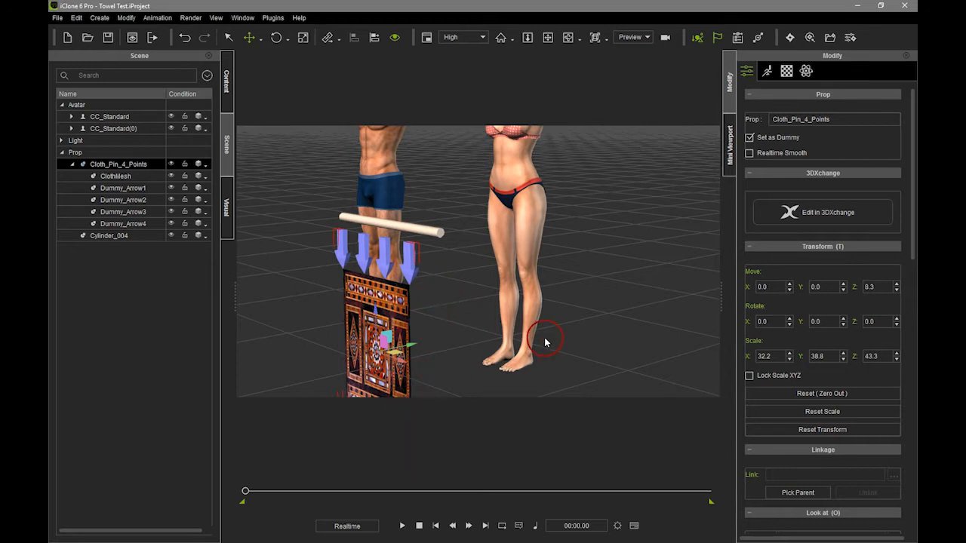
key("ctrl+z")
right_click_drag(491, 301, 518, 286)
right_click_drag(555, 258, 478, 171)
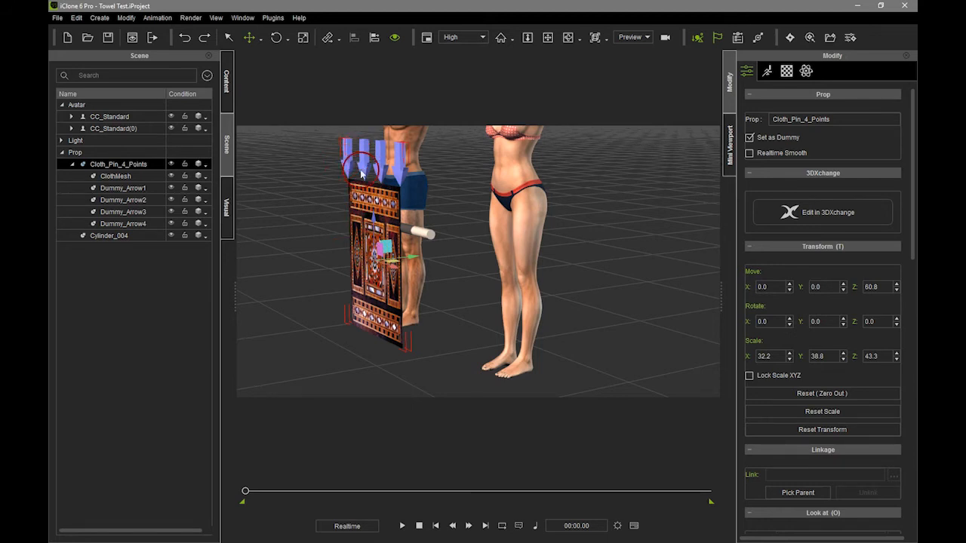
right_click_drag(567, 195, 464, 235)
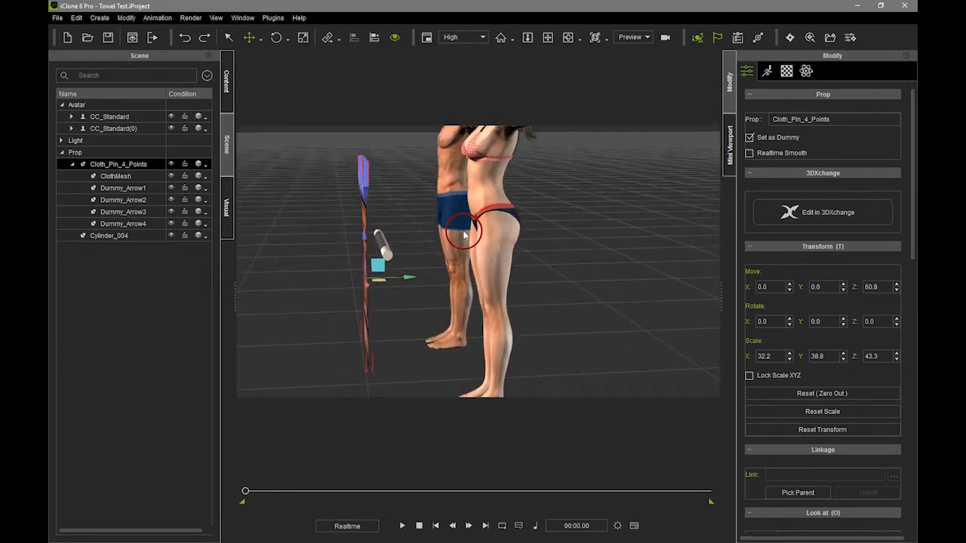
right_click_drag(404, 325, 406, 258)
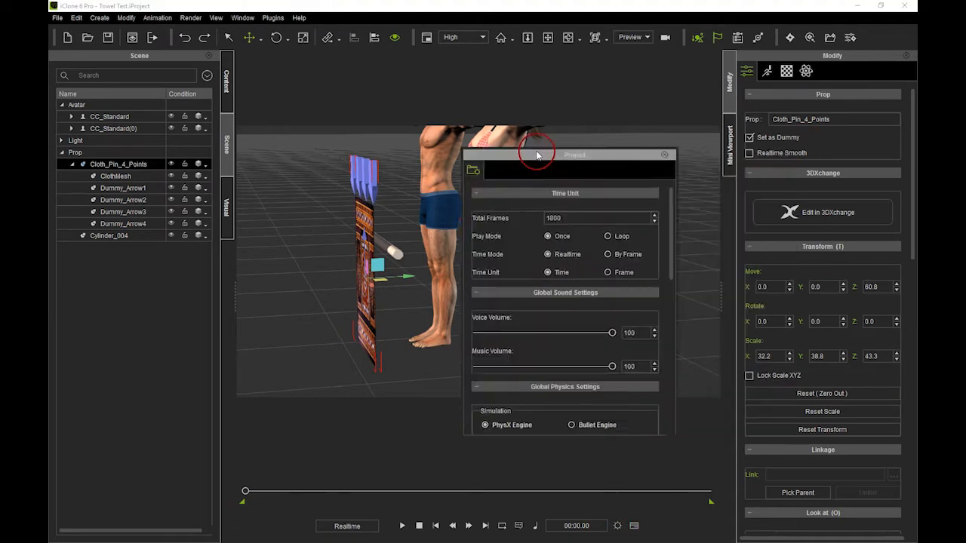
- Set the project's Time Unit to Frame and close the project settings
left_click_drag(536, 154, 521, 124)
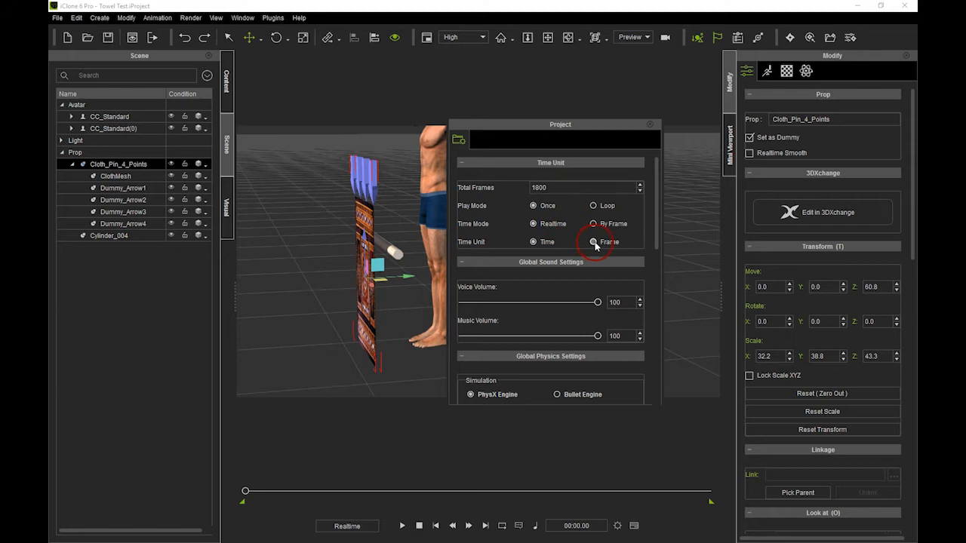
left_click(601, 322)
left_click(652, 124)
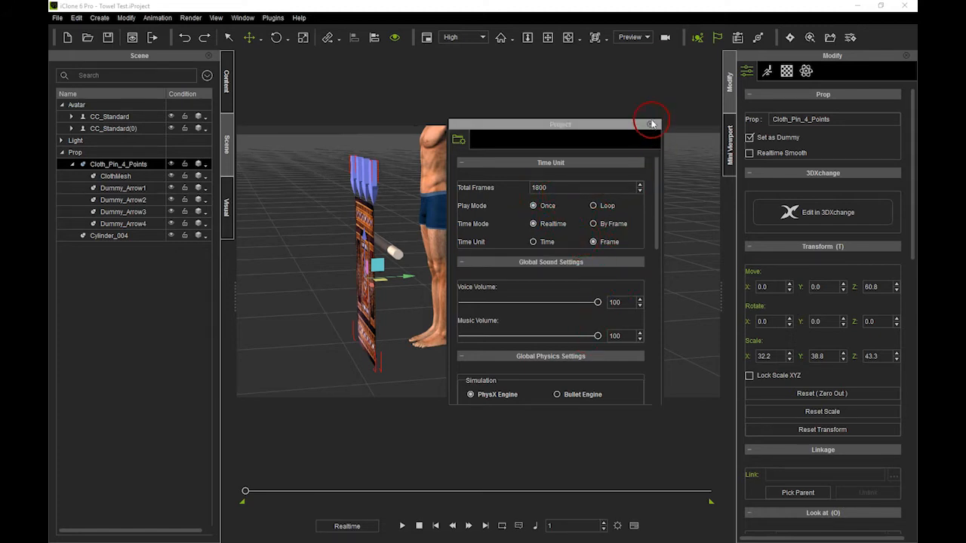
- At frame 60, move the cloth past the rod to about Y 16.8 and return to the first frame
left_click(568, 464)
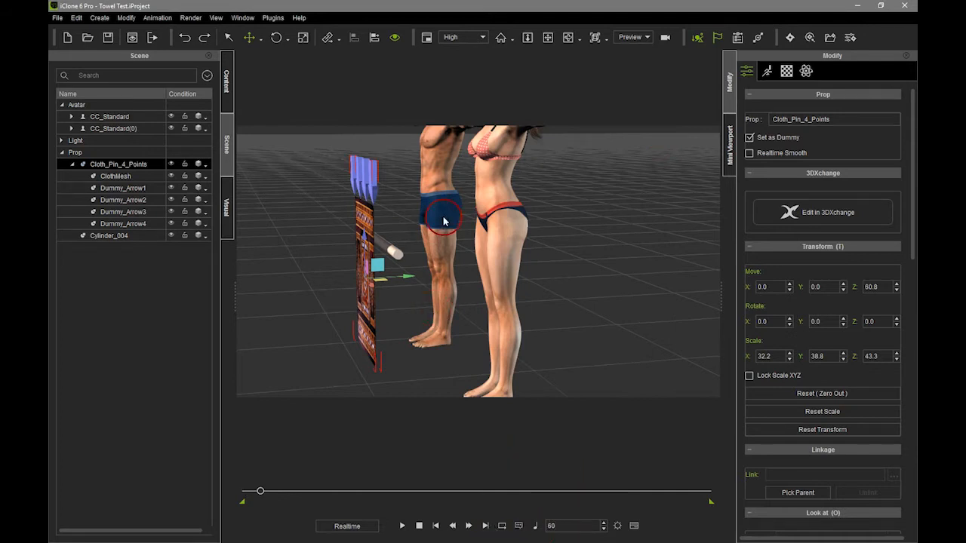
left_click(424, 283)
left_click_drag(408, 278, 438, 276)
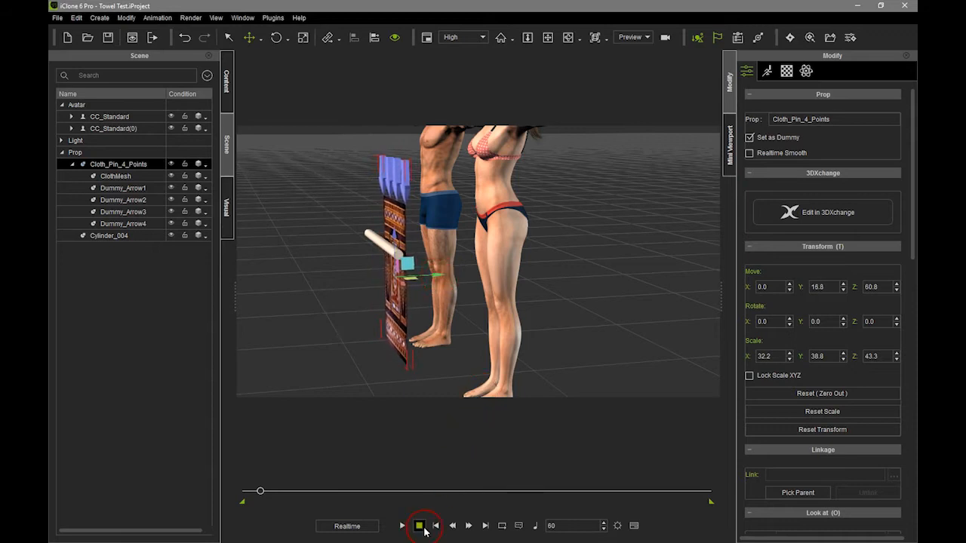
left_click(419, 525)
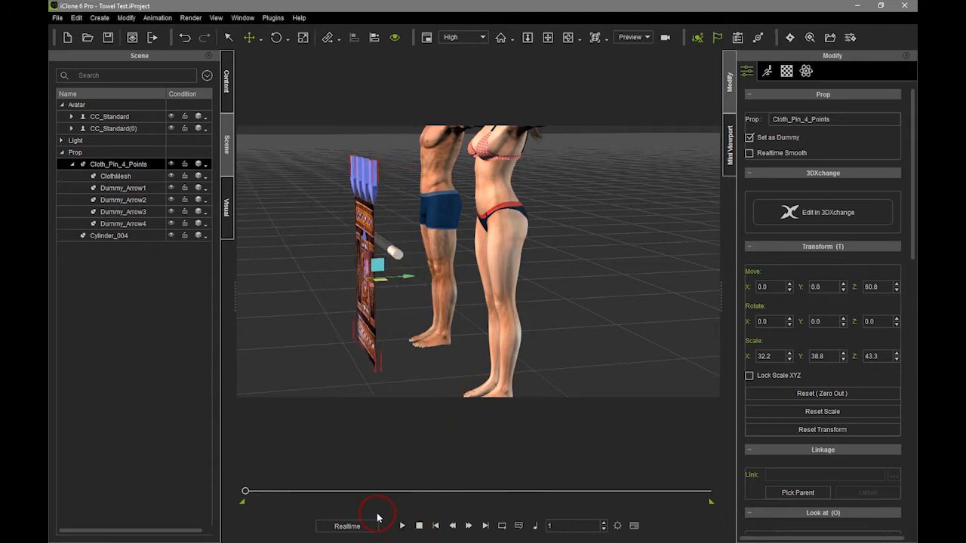
- Switch the playback mode to By Frame and test-play the cloth's movement through the rod
left_click(356, 526)
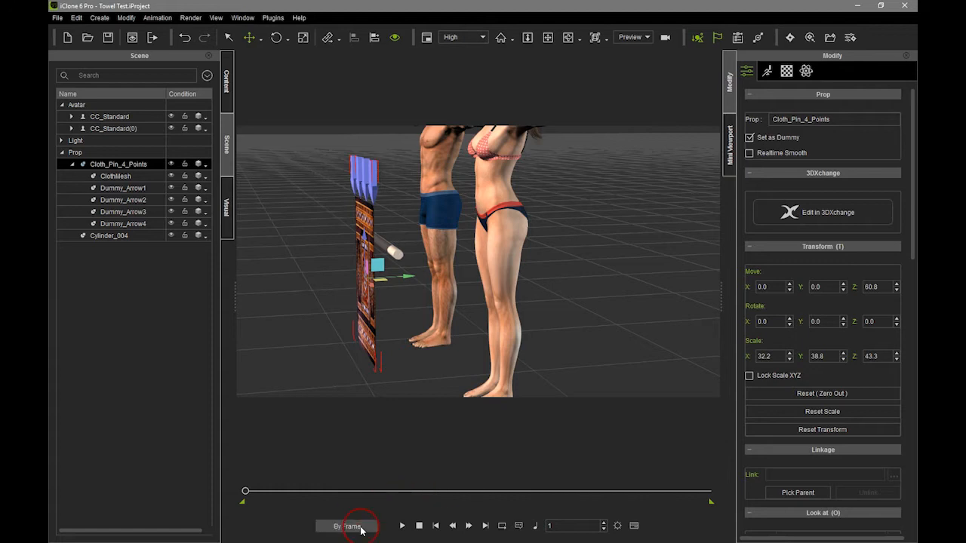
left_click(402, 527)
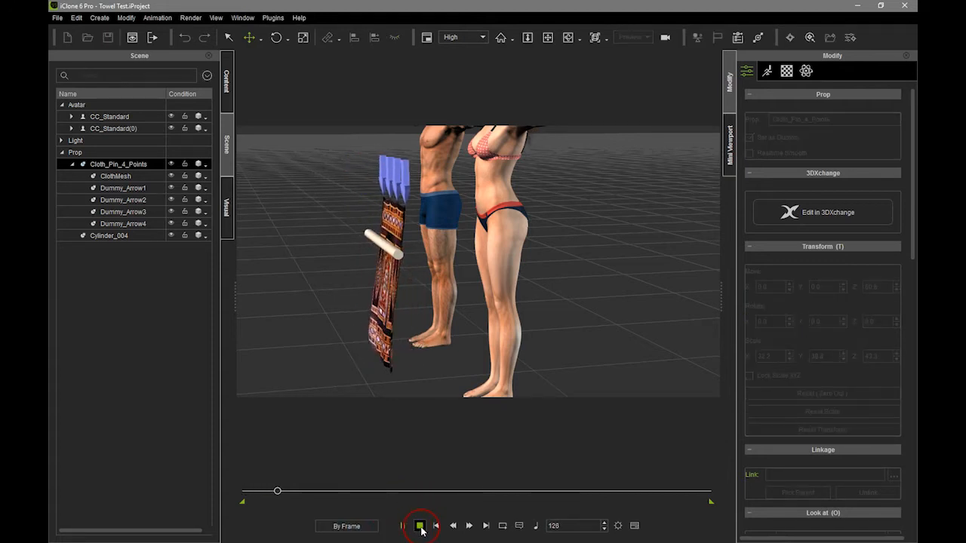
left_click(415, 527)
- Activate physics on the cylinder rod as a Static rigid body
left_click(394, 255)
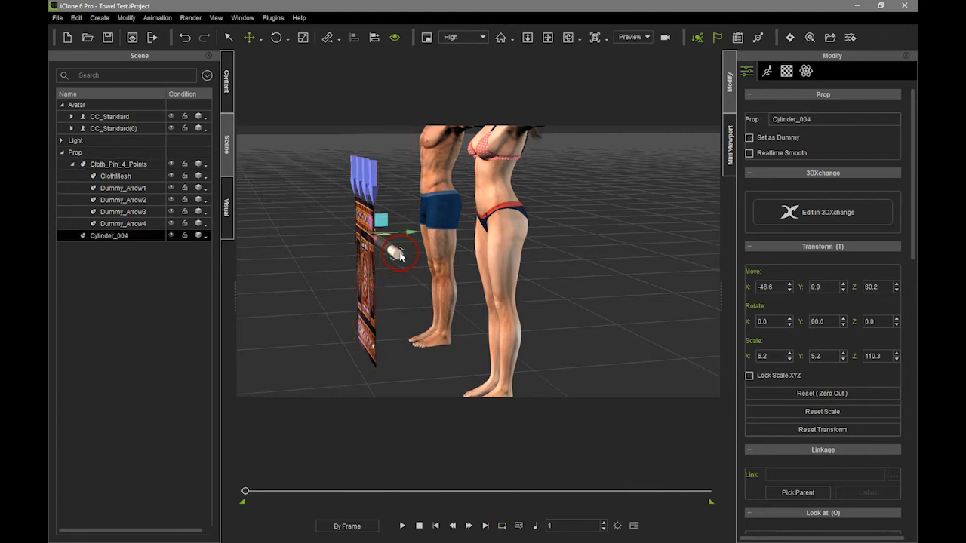
left_click(805, 71)
left_click(779, 121)
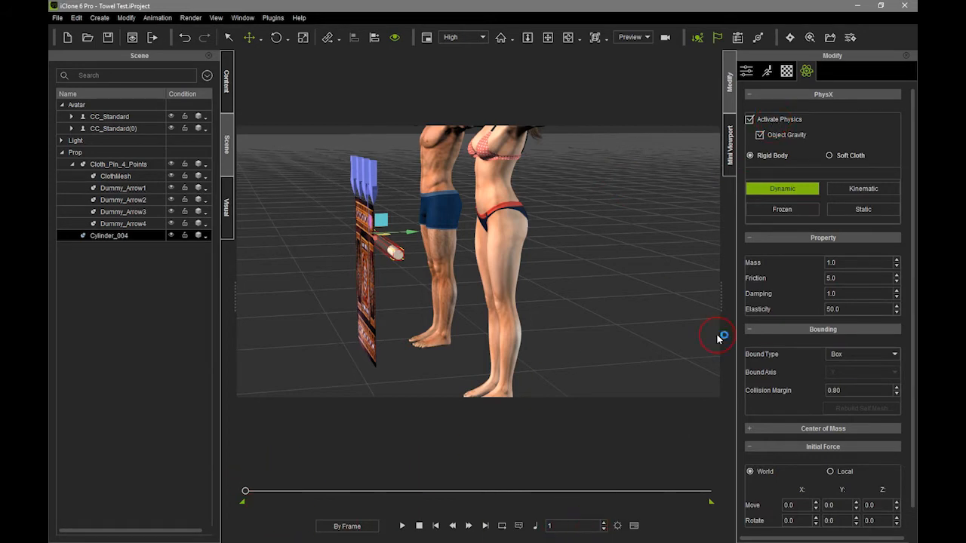
left_click(865, 212)
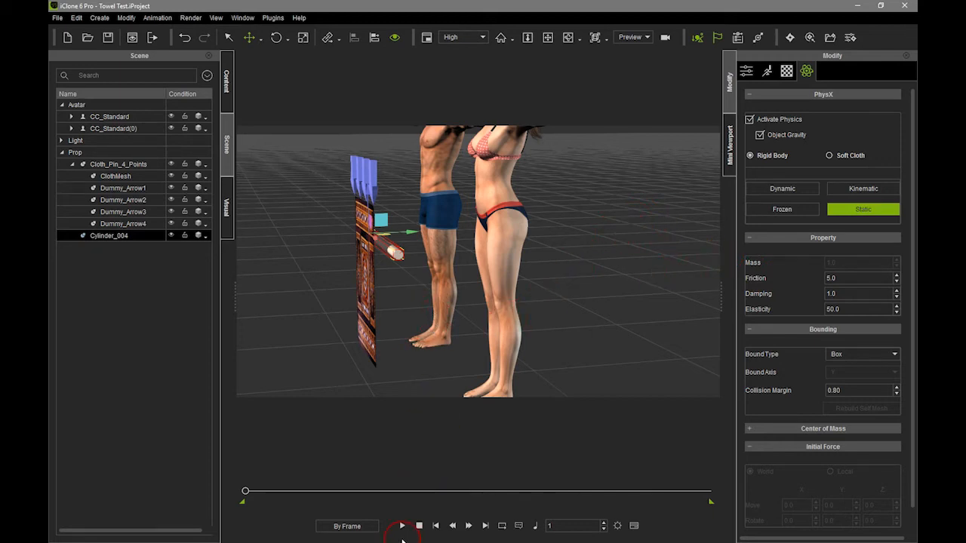
- Play the simulation, pause it, and examine from close up how the cloth collides with the rod
left_click(401, 526)
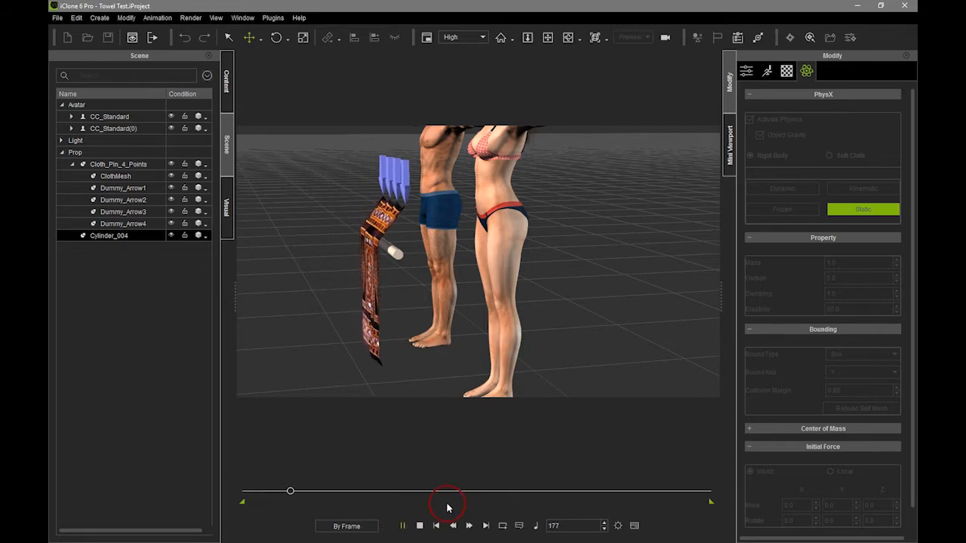
left_click(405, 530)
right_click_drag(582, 351, 425, 285)
scroll(434, 290, "up", 3)
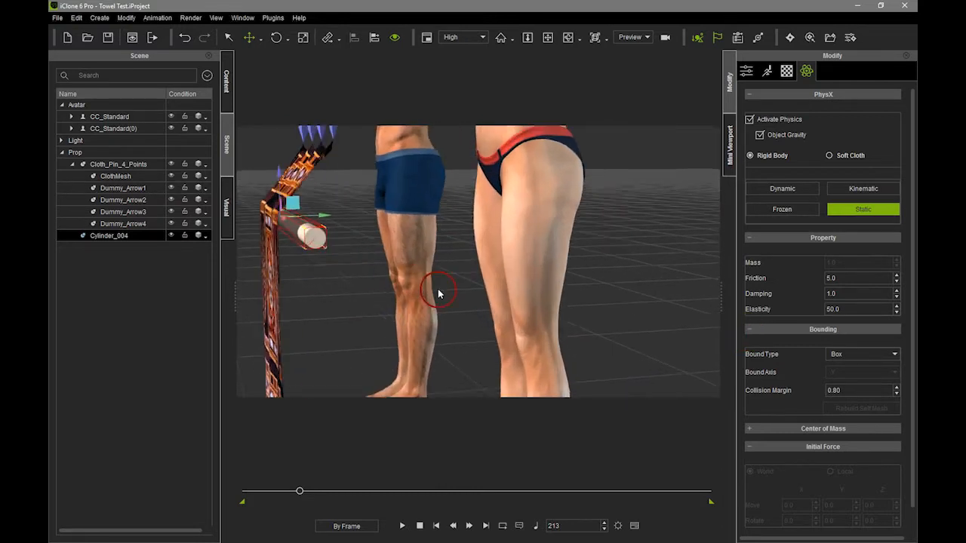
middle_click_drag(439, 292, 543, 278)
right_click_drag(543, 277, 517, 288)
scroll(518, 288, "down", 1)
middle_click_drag(451, 310, 438, 301)
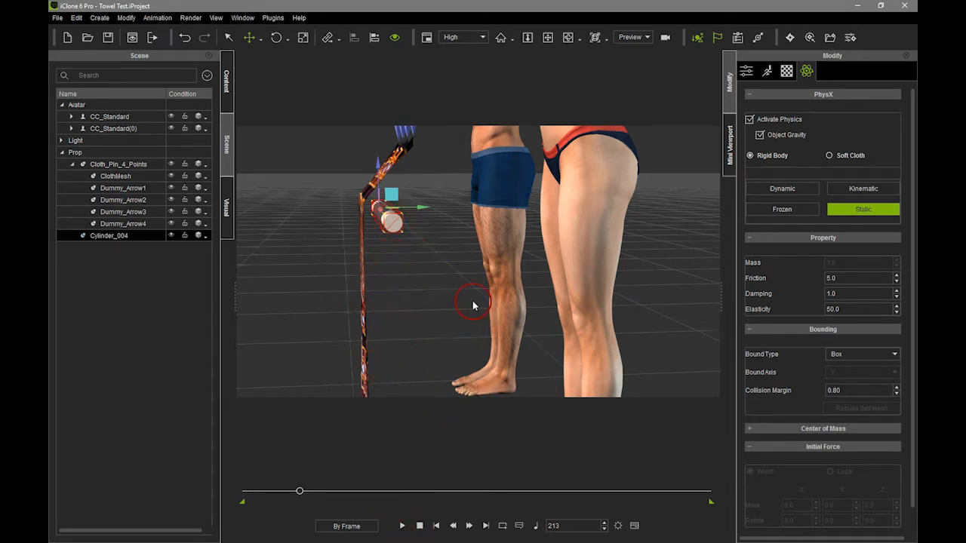
left_click(404, 194)
left_click(419, 526)
left_click(402, 526)
left_click(479, 354)
- Switch to the workspace that includes the timeline and select Cloth_Pin_4_Points to show its keyframes
left_click(243, 17)
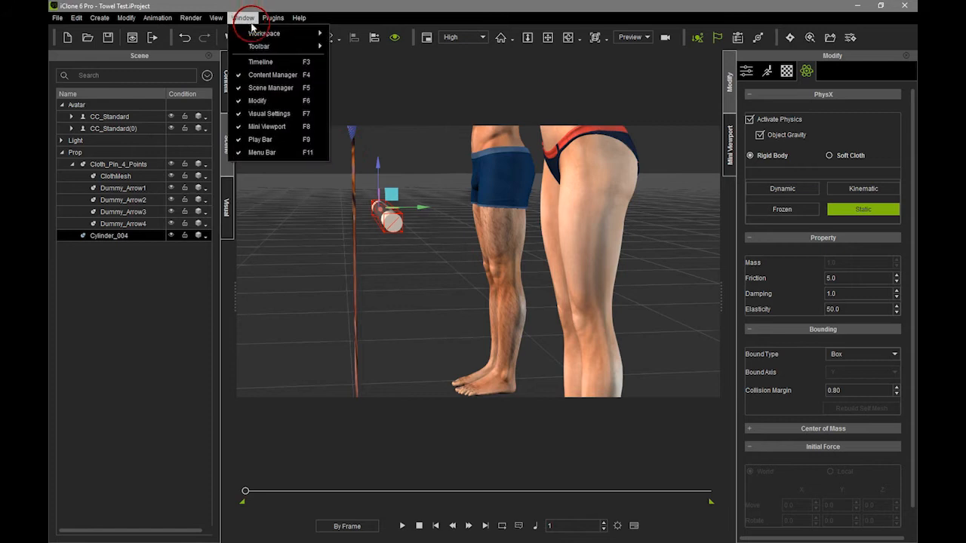
mouse_move(264, 34)
left_click(336, 36)
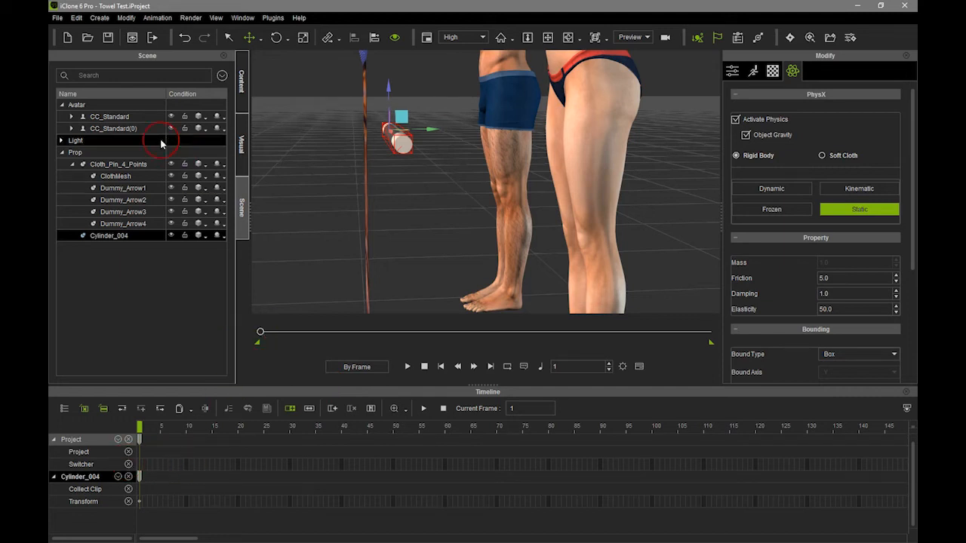
left_click(128, 164)
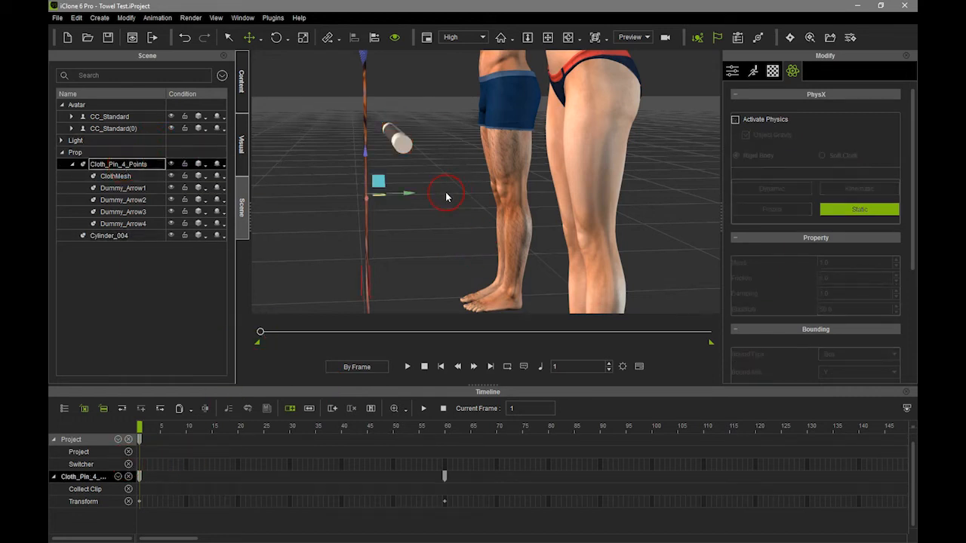
- At frame 120, lower the cloth until its arrows are beside the rod and nudge it slightly closer to the rod
left_click_drag(351, 442, 712, 447)
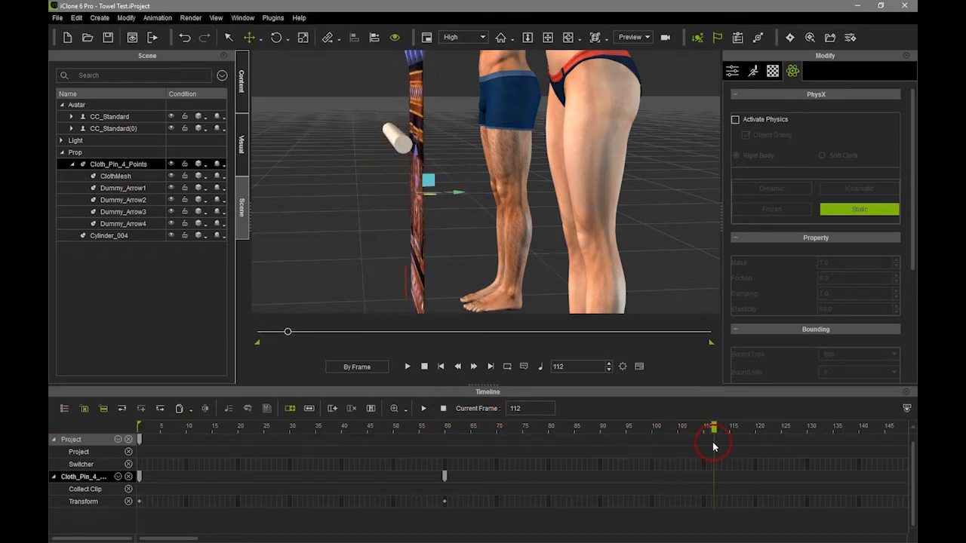
left_click(538, 408)
left_click(466, 413)
right_click_drag(518, 206, 477, 202)
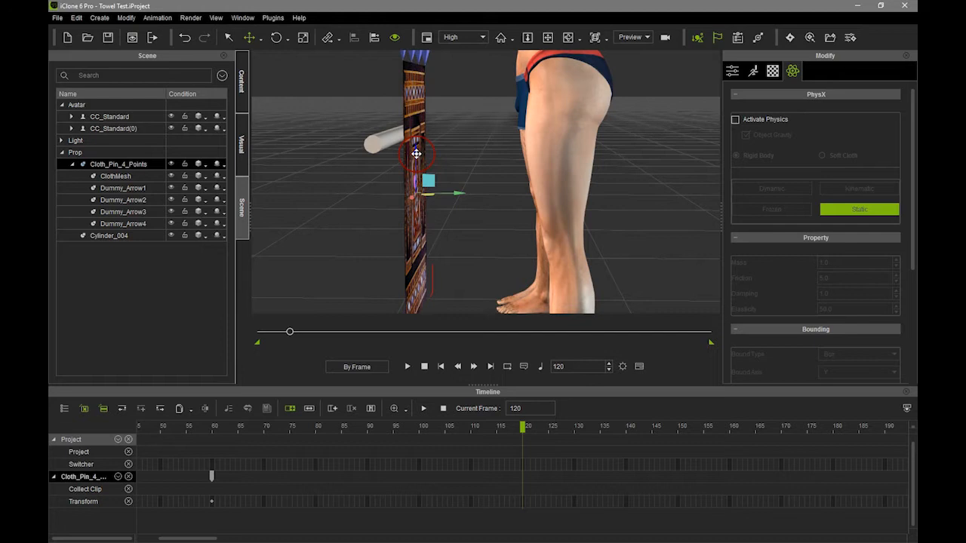
left_click_drag(416, 153, 436, 267)
right_click_drag(368, 211, 405, 214)
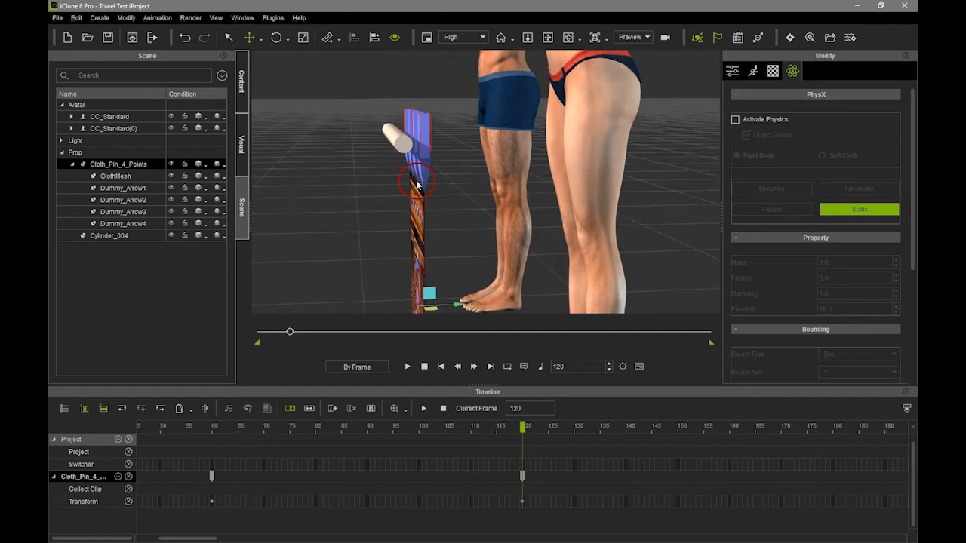
right_click_drag(516, 237, 498, 244)
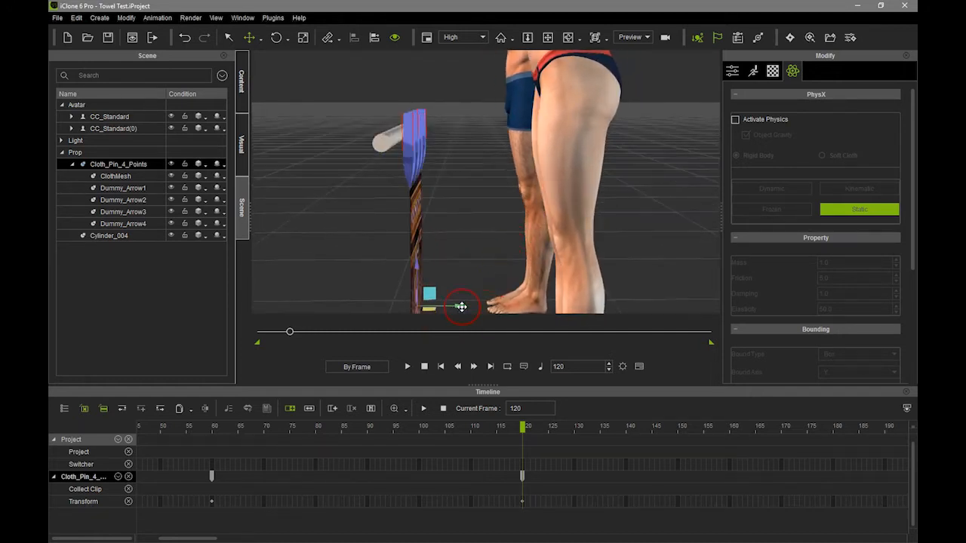
left_click_drag(457, 306, 452, 305)
right_click_drag(447, 304, 433, 251)
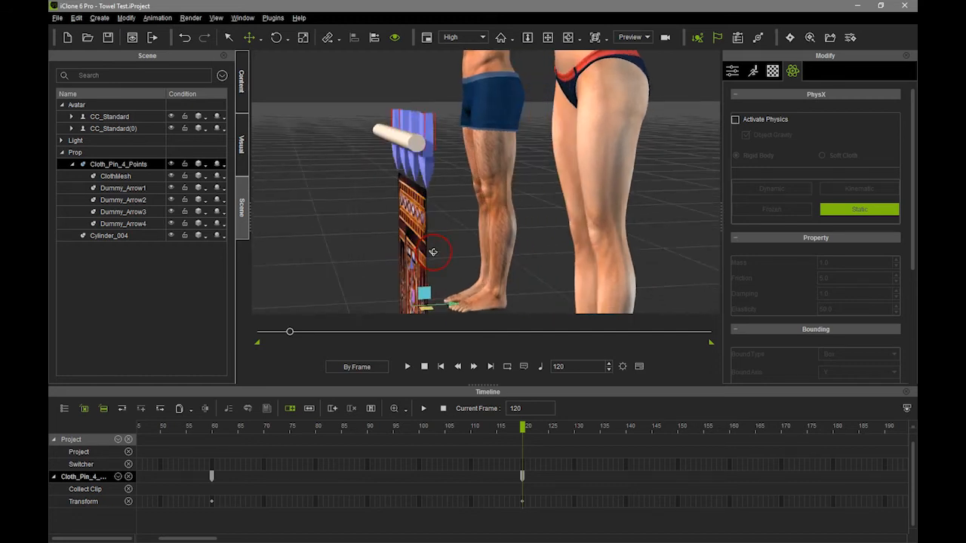
- Play the simulation from the start, check from behind how the cloth drapes over the rod, and stop playback
left_click(425, 368)
left_click(407, 368)
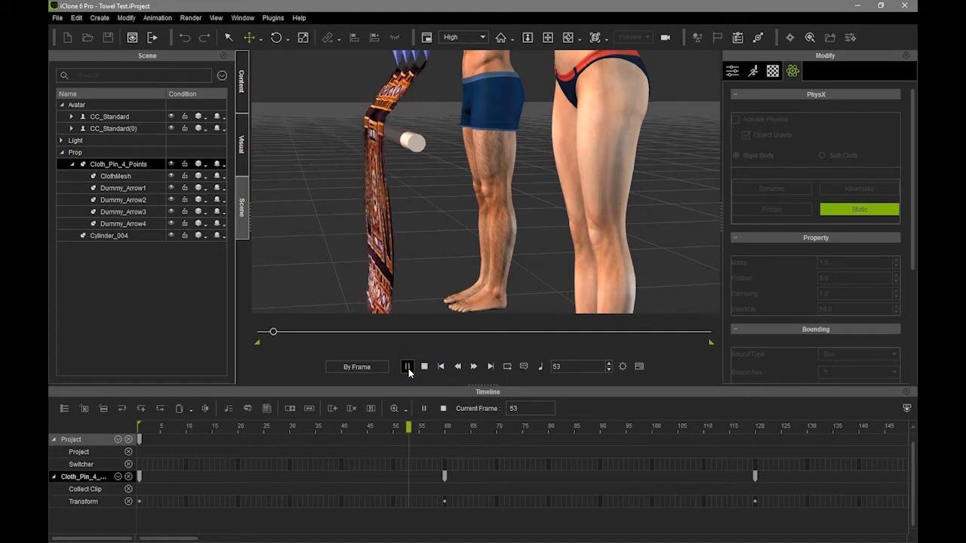
left_click(410, 367)
left_click(424, 367)
right_click_drag(584, 231, 469, 242)
left_click(407, 367)
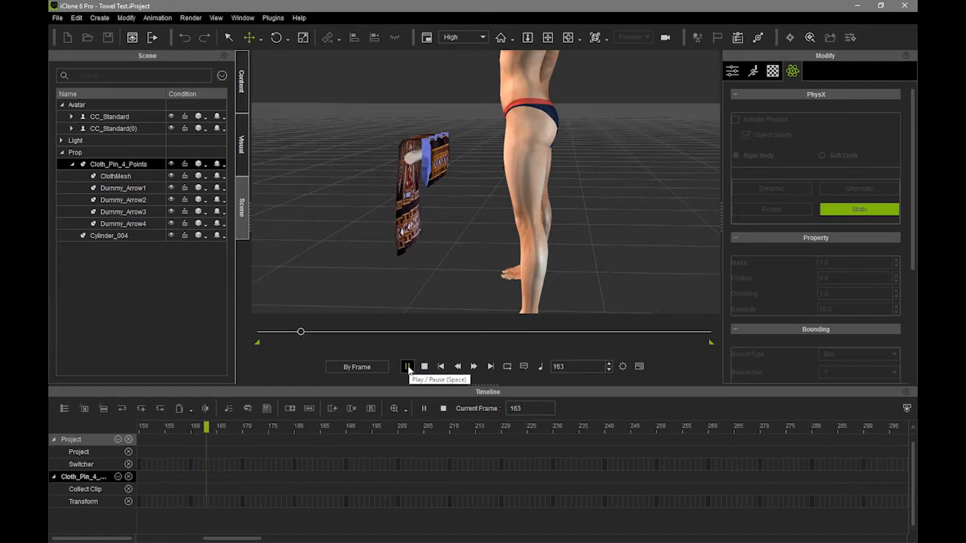
left_click(424, 366)
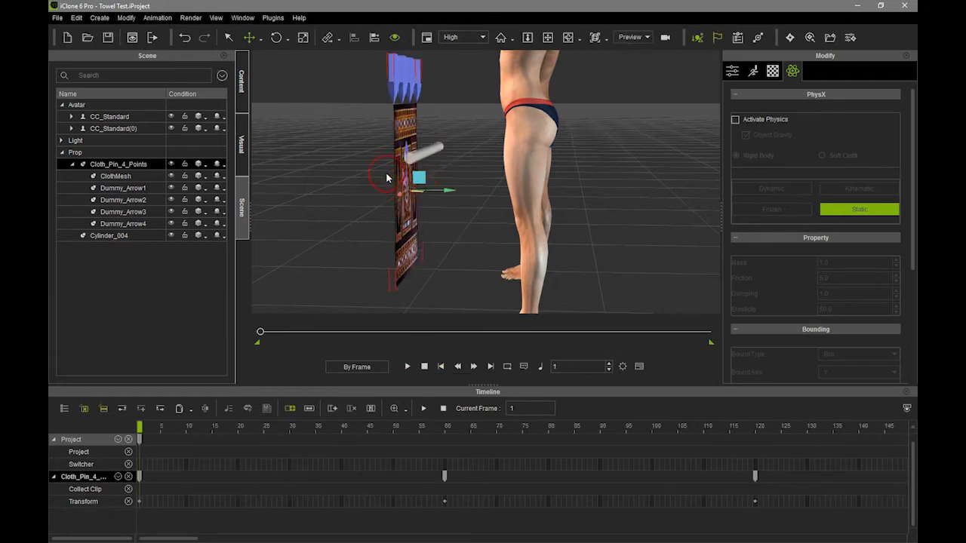
- View the cloth and rod from the side up close and bring up ClothMesh's physics collision settings
scroll(386, 178, "up", 5)
right_click_drag(395, 158, 454, 194)
middle_click_drag(455, 194, 471, 272)
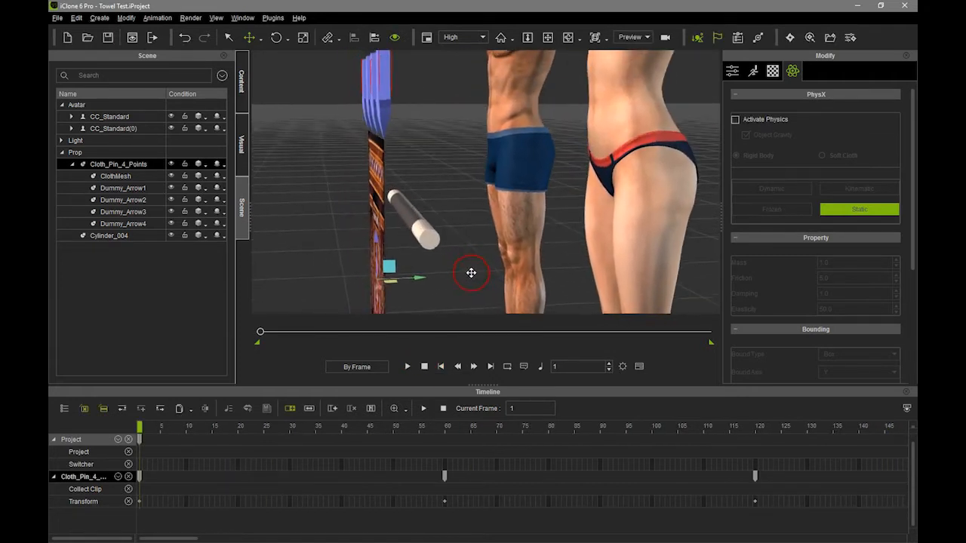
right_click_drag(457, 270, 505, 262)
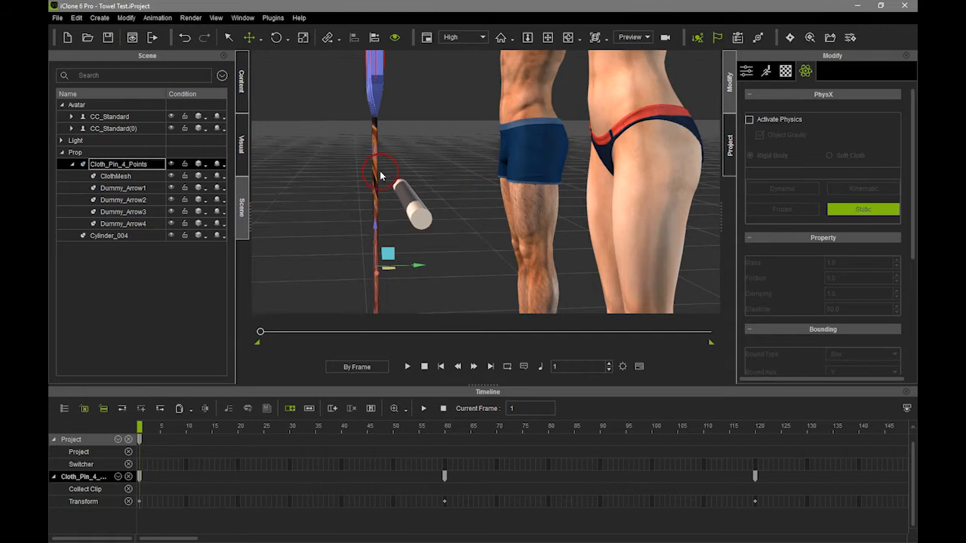
left_click(785, 71)
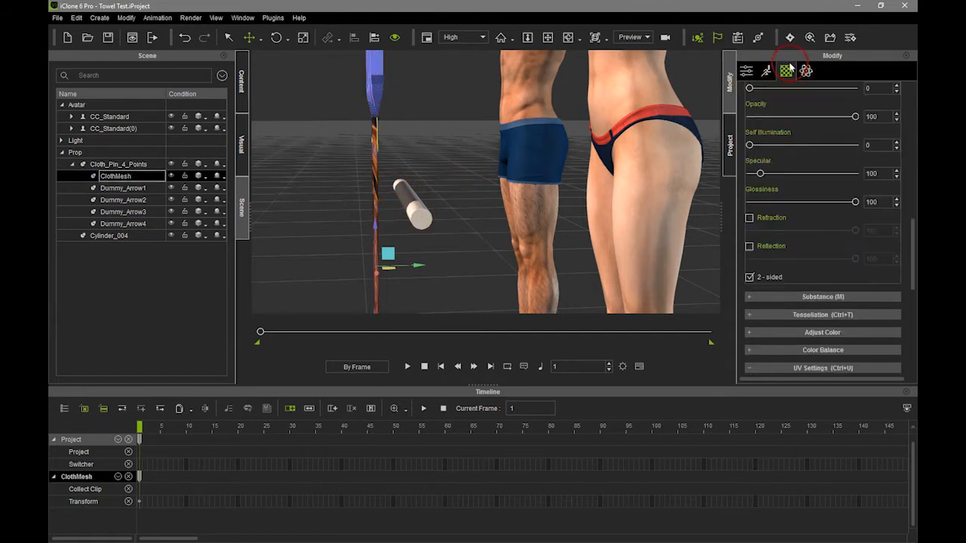
left_click(806, 71)
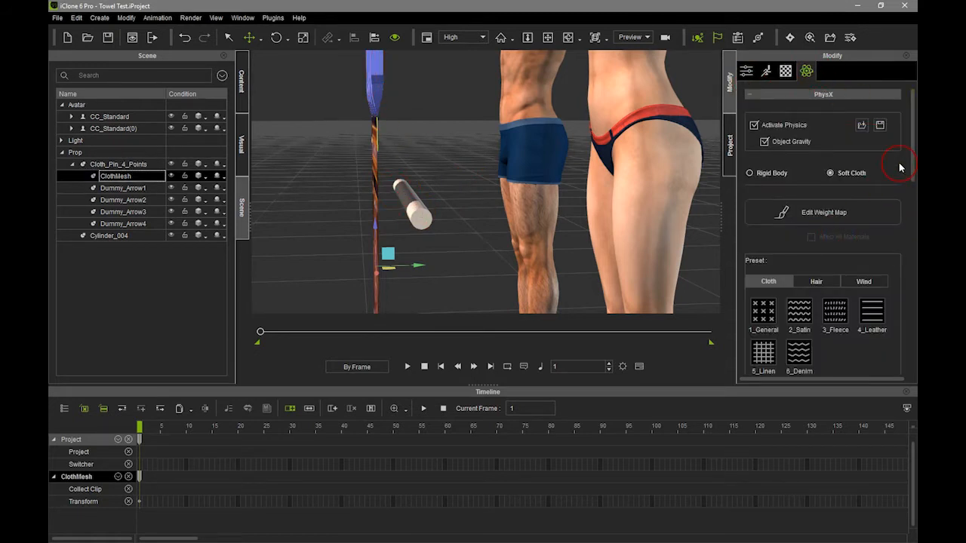
left_click_drag(910, 165, 912, 304)
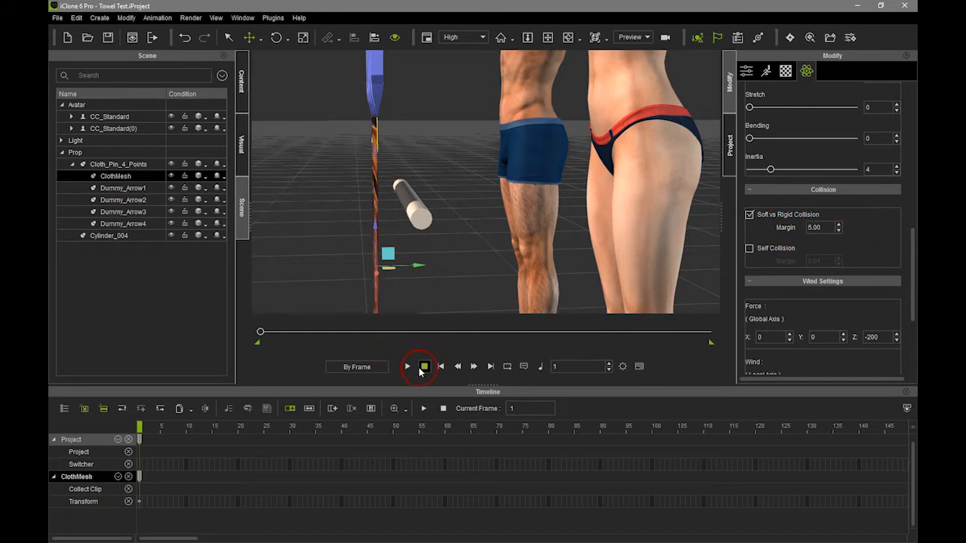
- Play the simulation, pause once the cloth lies over the rod to examine the gap between them, and stop playback
left_click(407, 367)
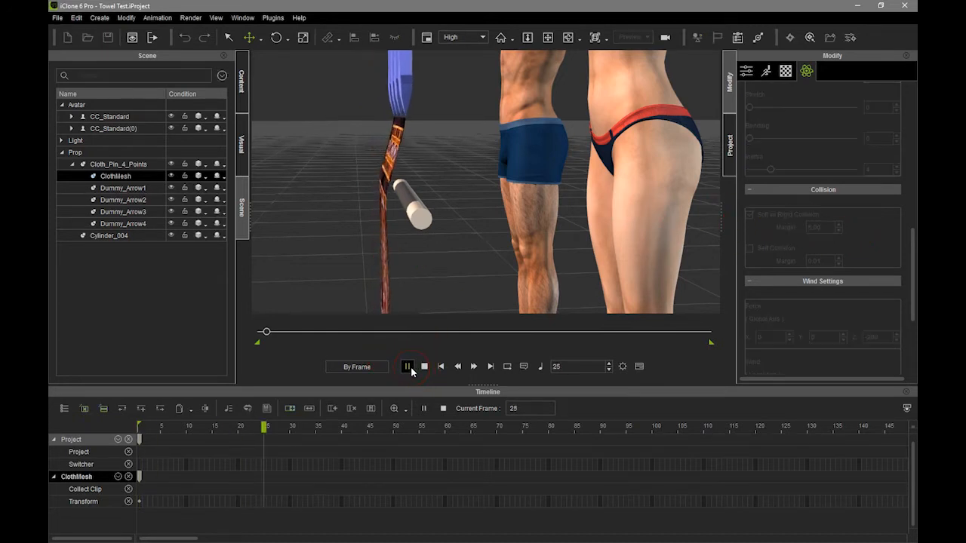
left_click(408, 367)
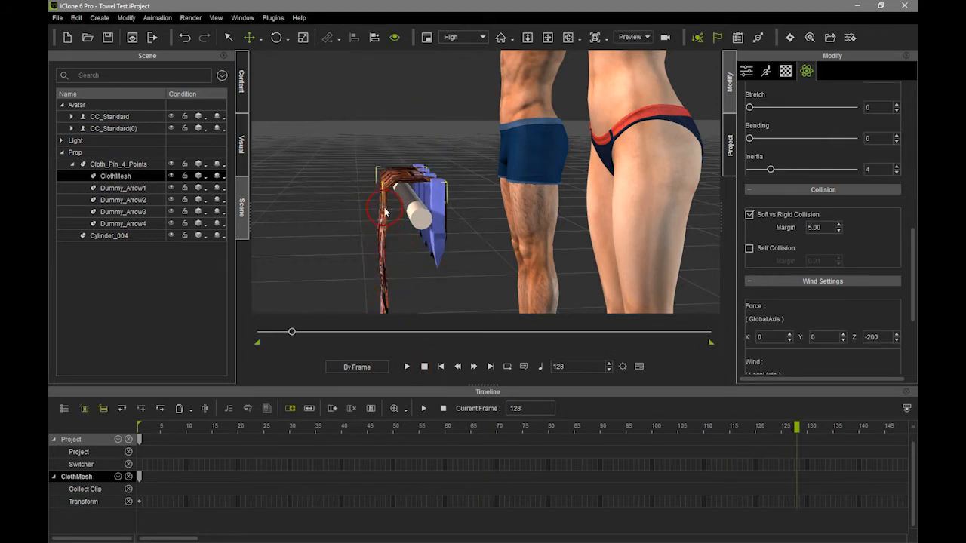
left_click(424, 366)
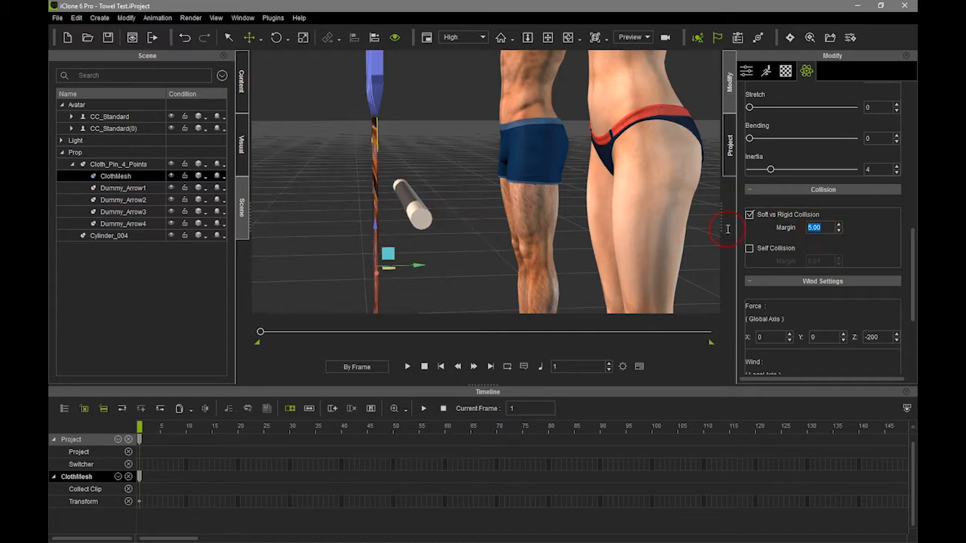
- Set ClothMesh's Soft vs Rigid Collision margin to 2 and play the simulation to test it
type("2")
key("Return")
left_click(410, 367)
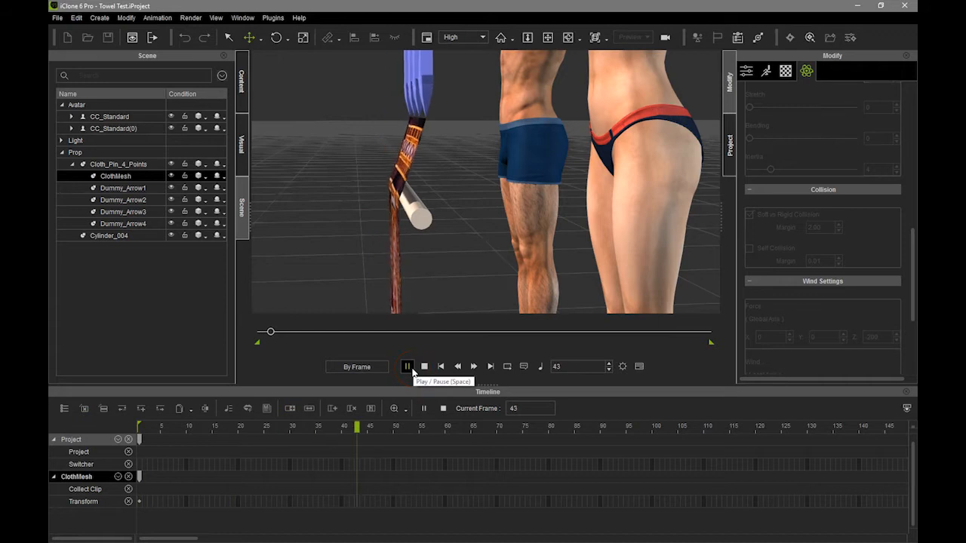
left_click(430, 363)
left_click(423, 367)
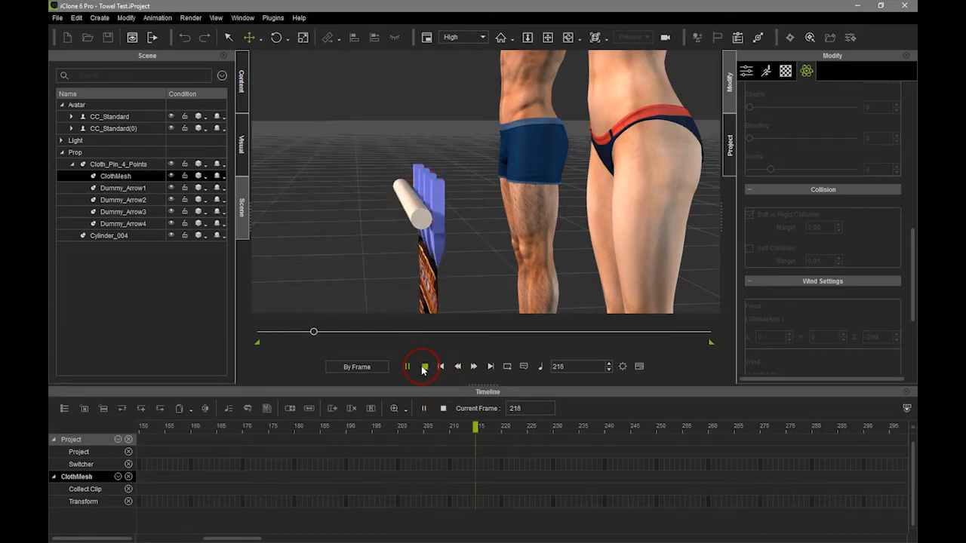
- Set ClothMesh's Soft vs Rigid Collision margin to 1 and test it by playing the simulation from the side
left_click(800, 218)
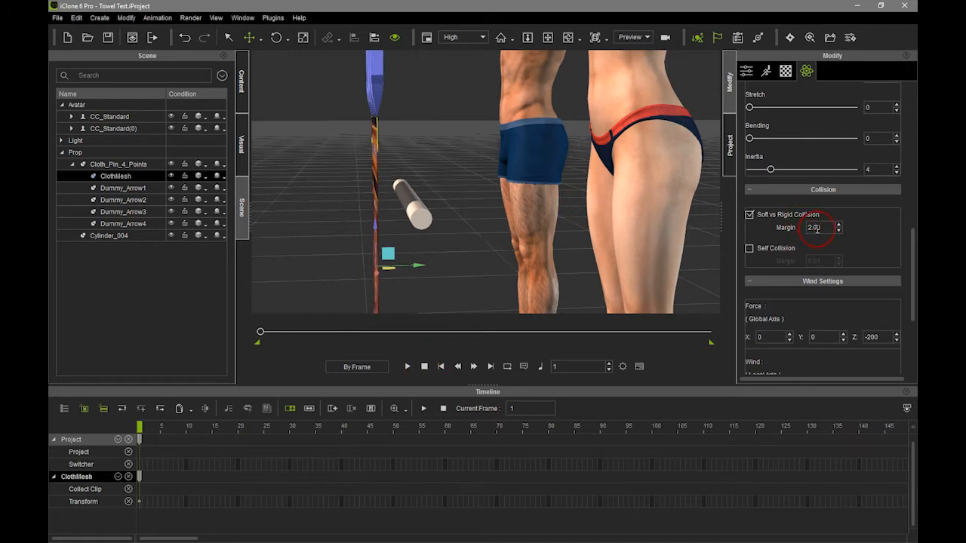
type("1")
key("Return")
right_click_drag(501, 224, 494, 204)
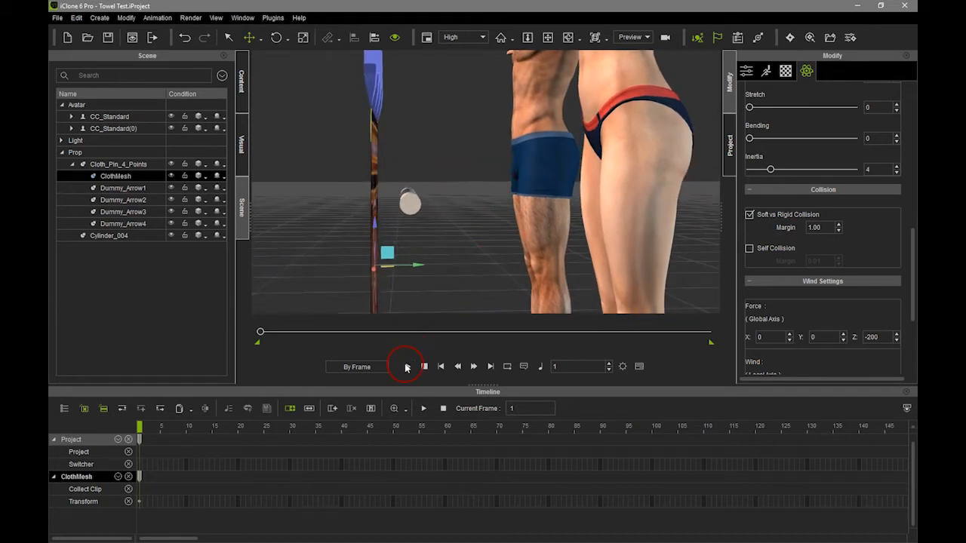
left_click(406, 367)
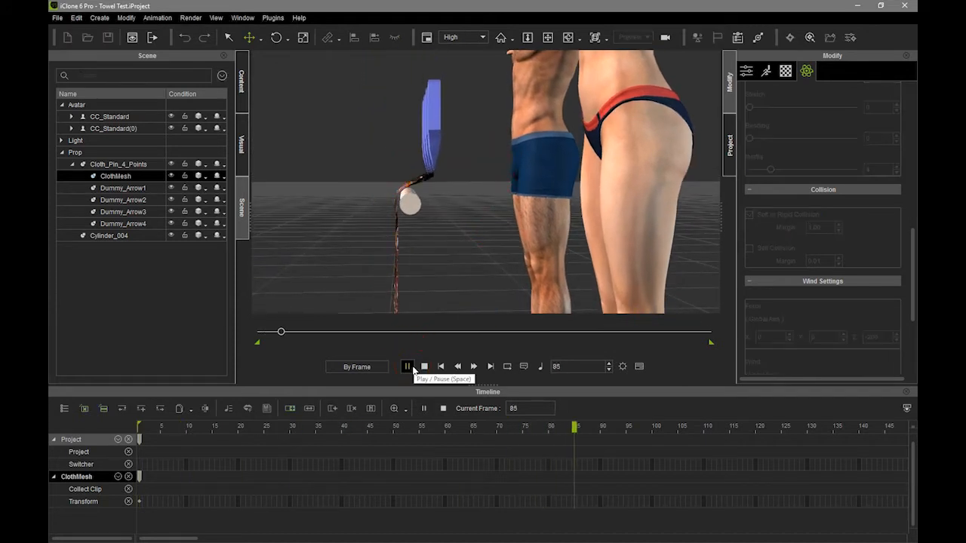
left_click(424, 367)
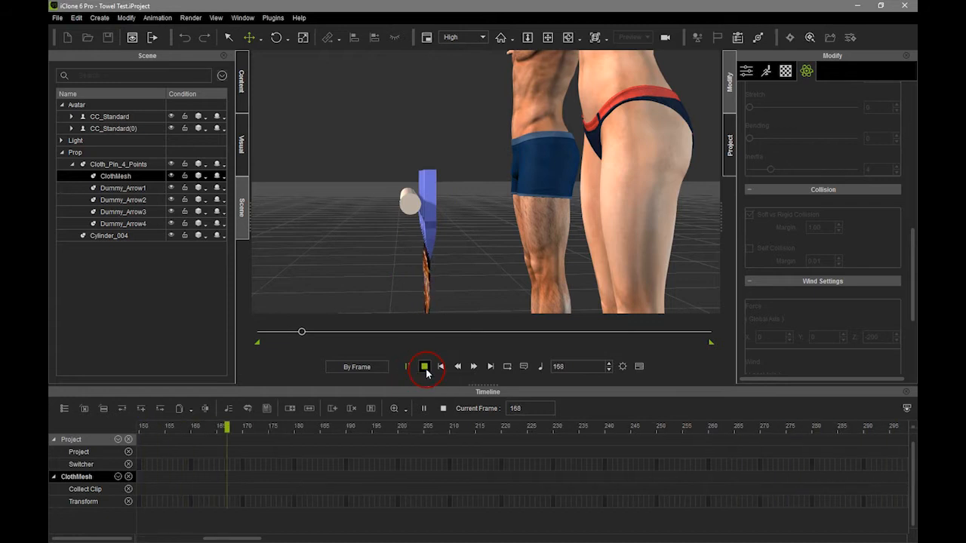
- Select the cylinder rod, play the simulation to check how the cloth collides with it, and stop playback
right_click_drag(412, 266, 529, 326)
scroll(547, 242, "down", 3)
right_click_drag(546, 242, 482, 247)
right_click_drag(435, 229, 580, 216)
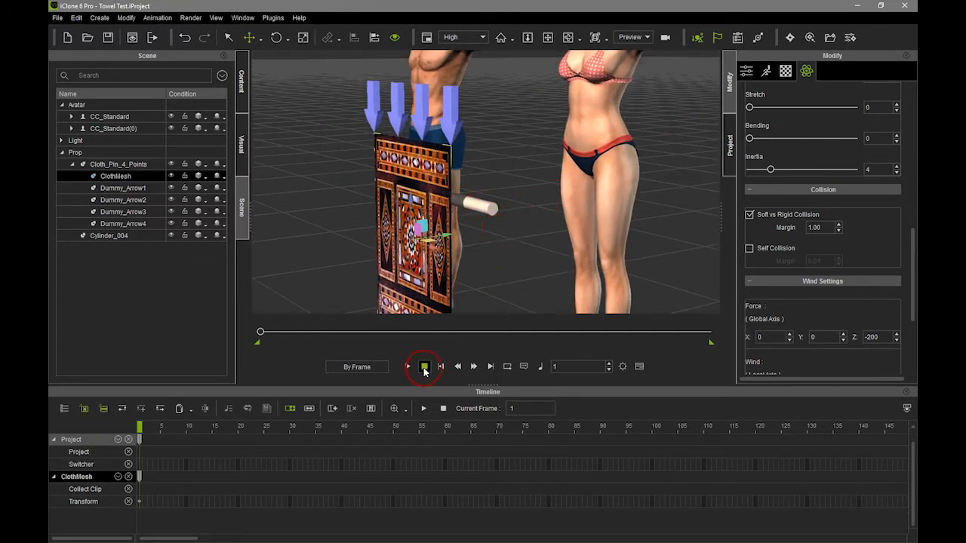
left_click(477, 209)
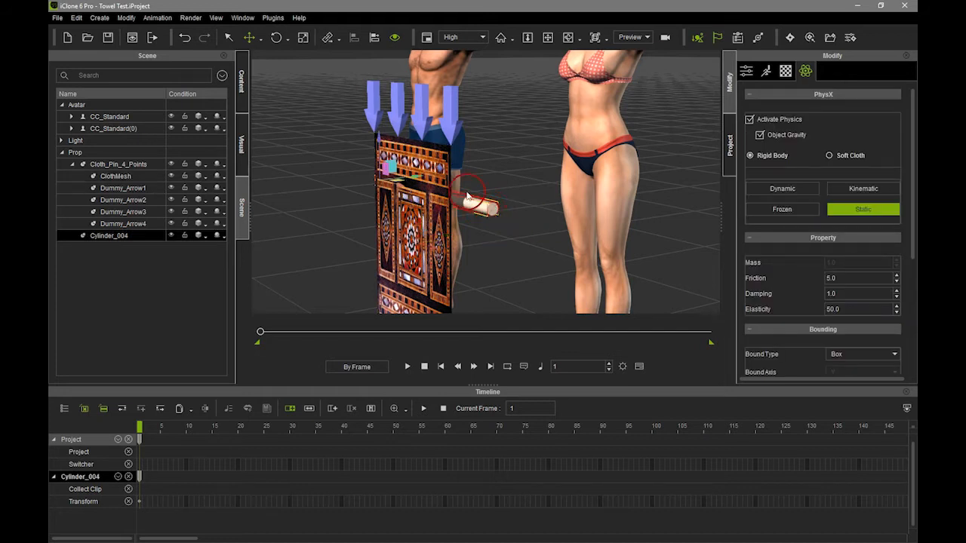
right_click_drag(513, 255, 464, 242)
left_click(407, 367)
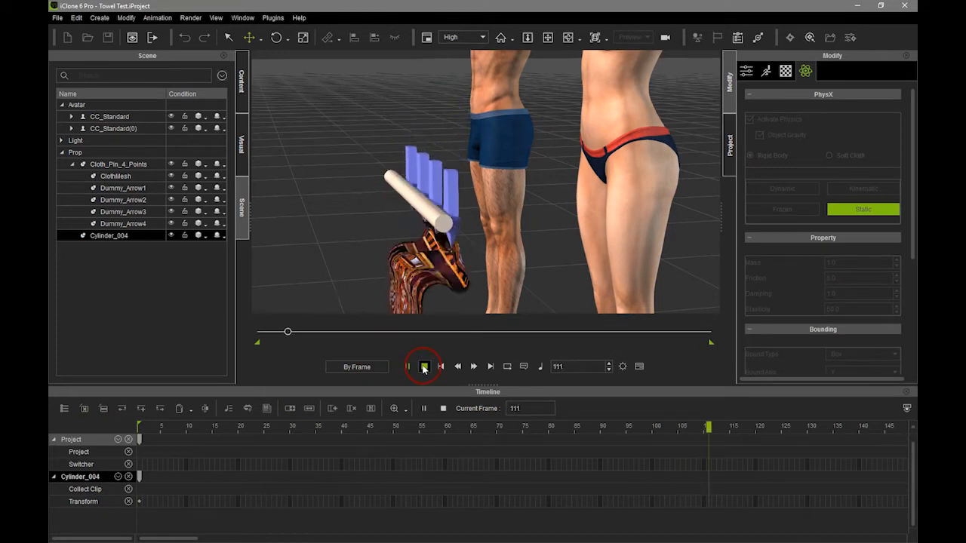
left_click(424, 366)
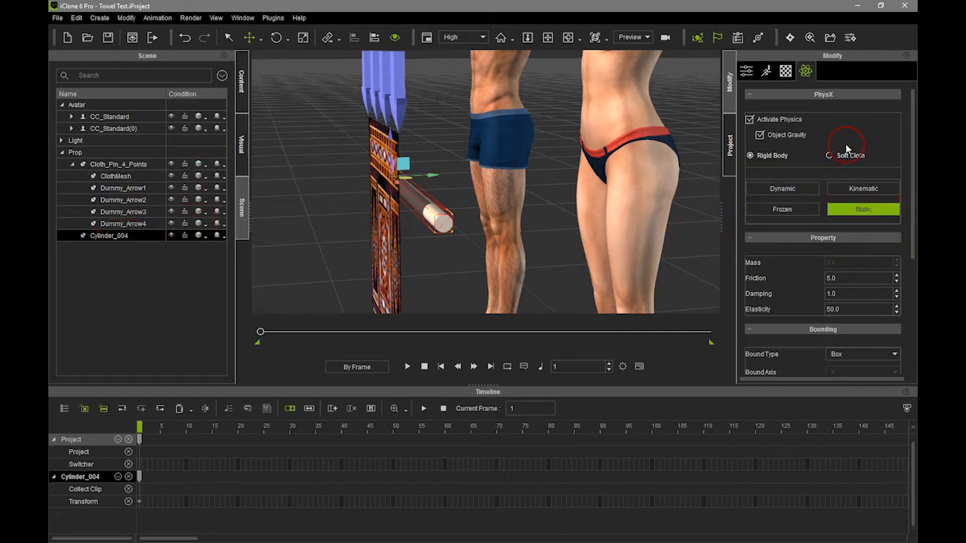
- Change the cylinder rod's physics Bound Type to Convex Hull
left_click_drag(913, 190, 867, 261)
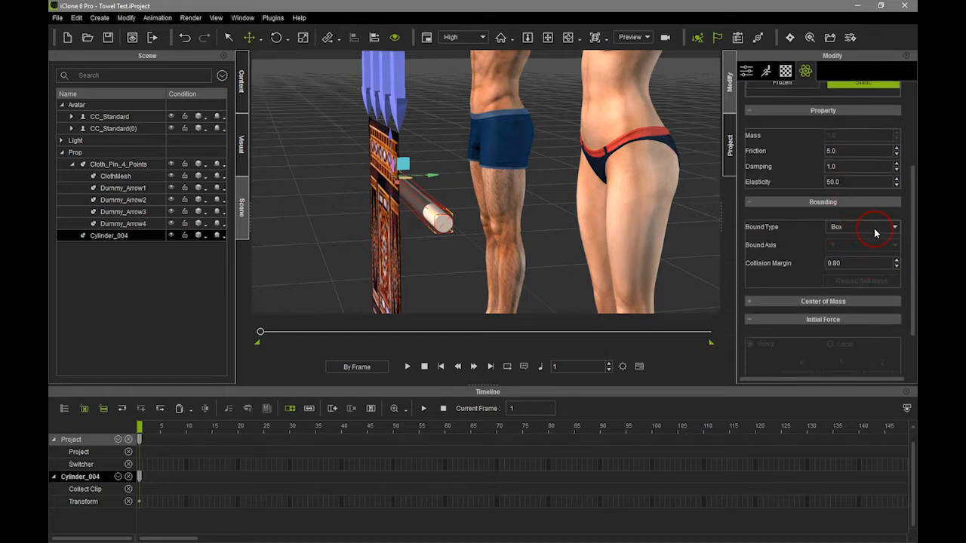
left_click(875, 230)
left_click(841, 262)
left_click(413, 214)
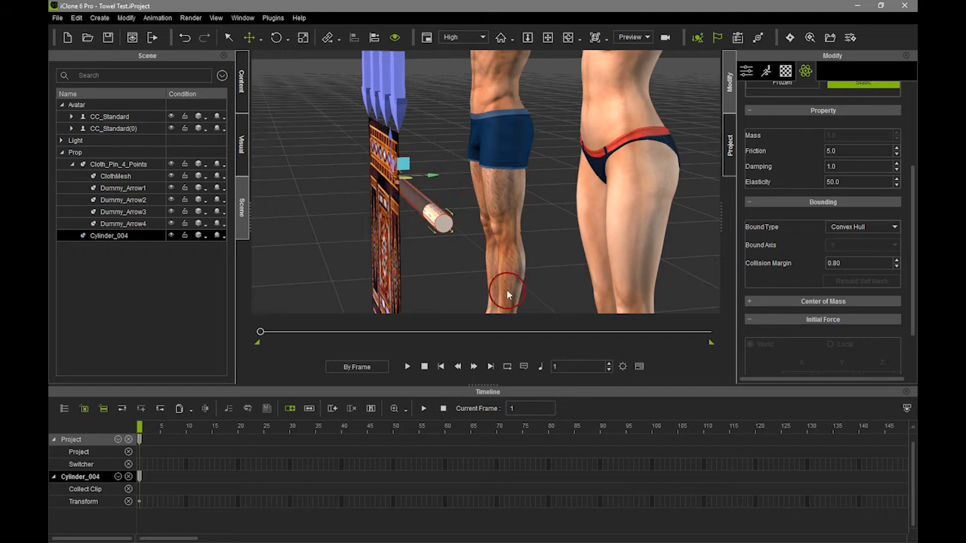
left_click(266, 365)
- Play the simulation twice from the start to check the cloth against the rod's new collision bounds, stopping each time
left_click(406, 367)
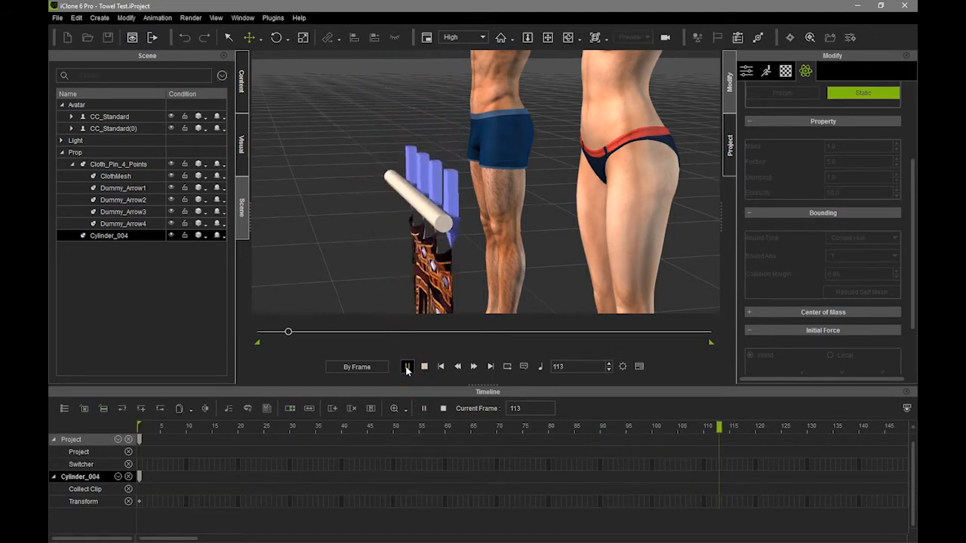
left_click(490, 172)
left_click(419, 240)
left_click(425, 367)
left_click(424, 367)
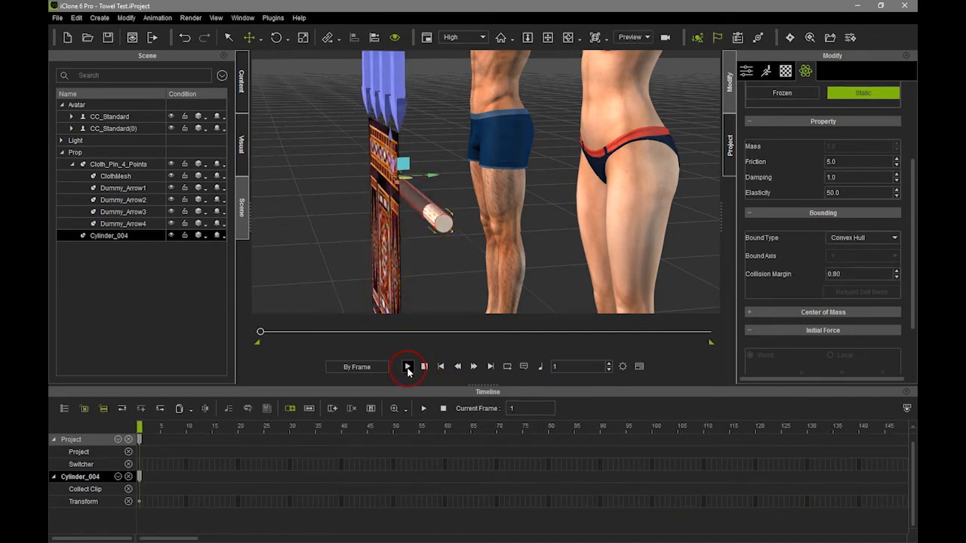
left_click(407, 367)
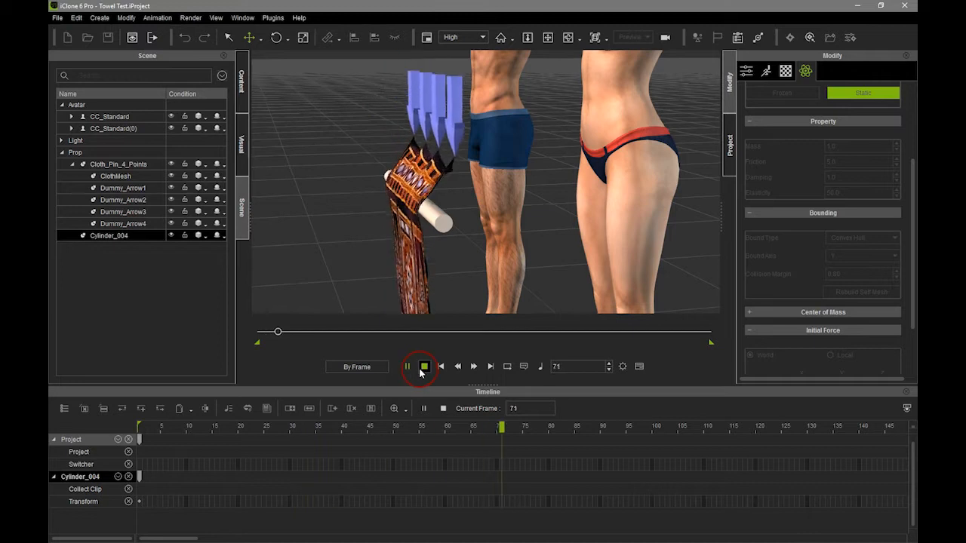
left_click(425, 366)
- View the cloth and rod from nearer the front, play the simulation to examine their collision, and stop it
left_click(434, 276)
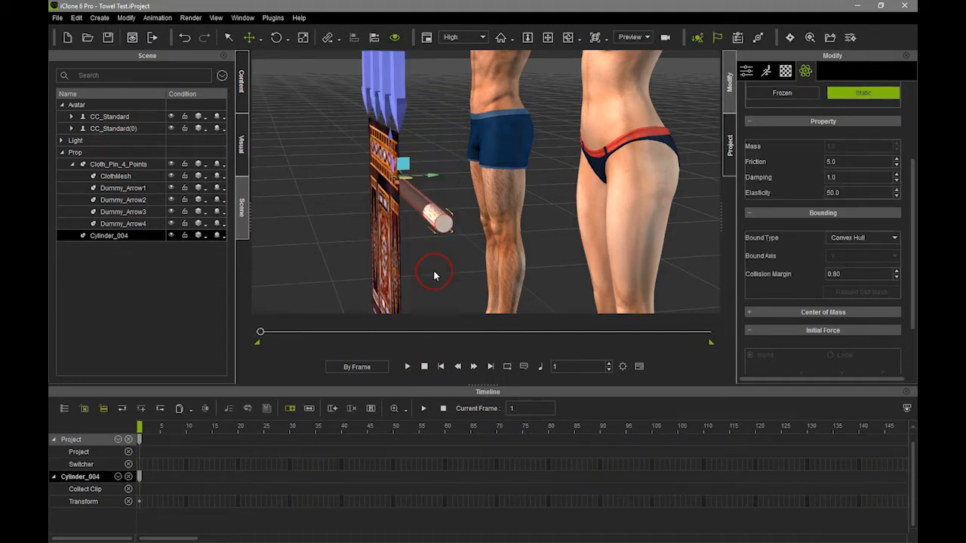
right_click_drag(417, 277, 515, 254)
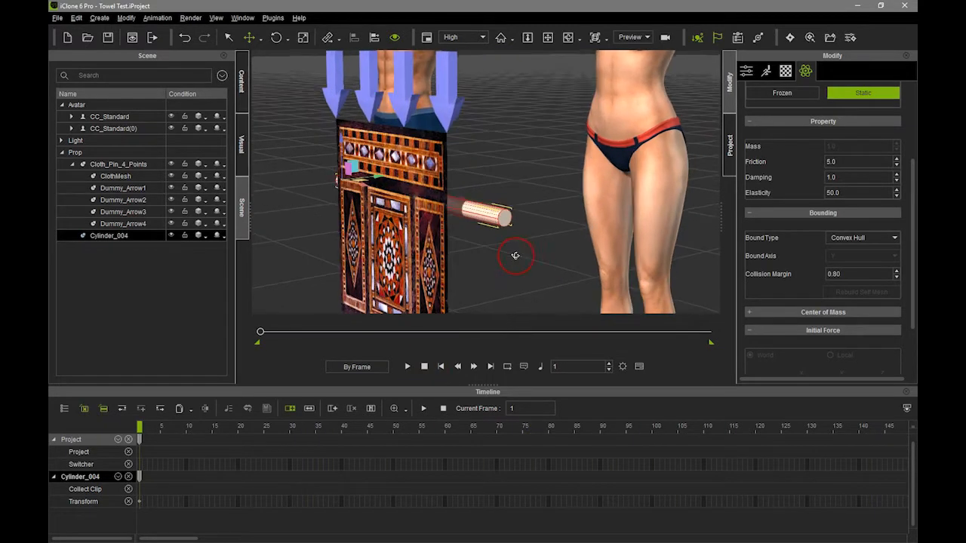
left_click(408, 367)
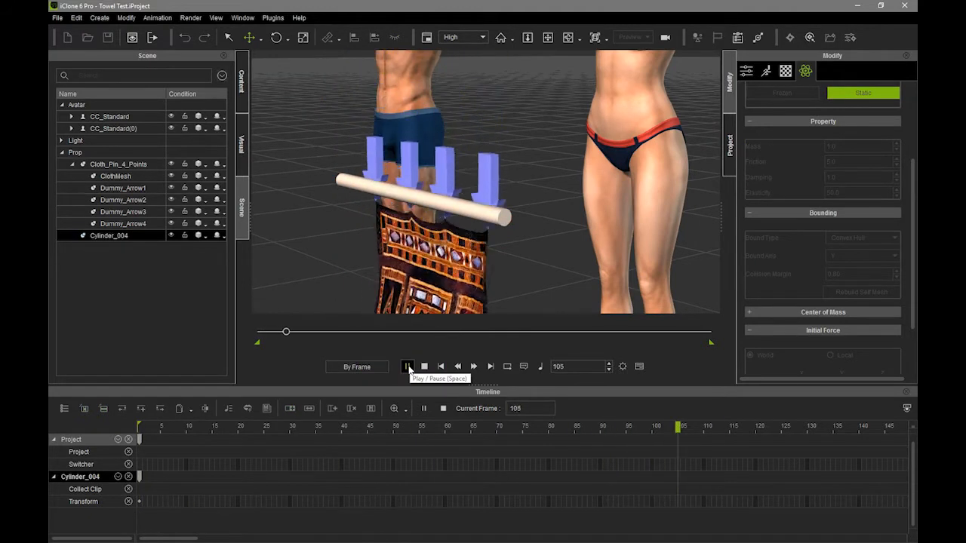
left_click(424, 367)
- Apply the 6_Denim cloth physics preset to ClothMesh
left_click(440, 209)
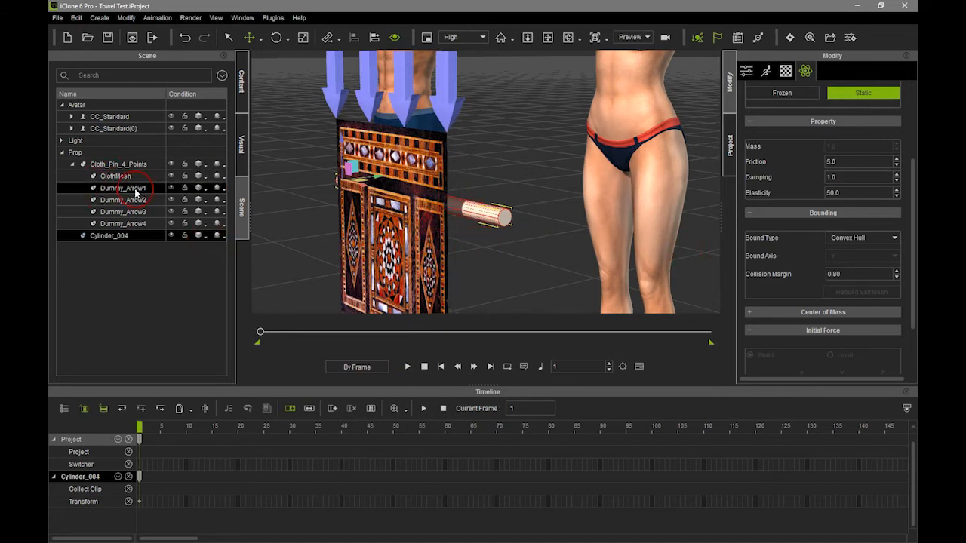
left_click(117, 176)
left_click(806, 72)
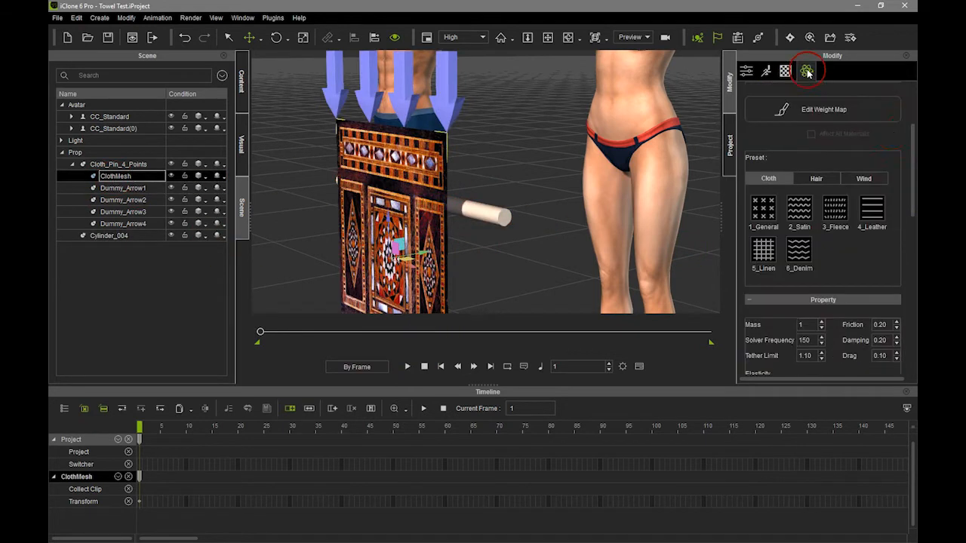
mouse_move(913, 191)
left_mouse_down()
mouse_move(913, 200)
mouse_move(912, 175)
mouse_move(911, 193)
left_mouse_up()
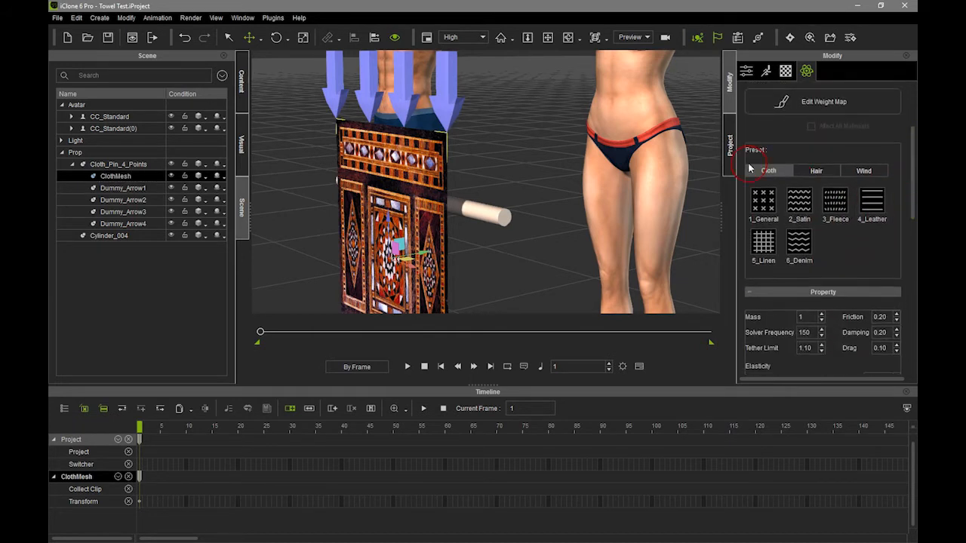
left_click(798, 247)
- Play the simulation with the denim cloth, replay it with the whole towel in view to examine the drape, and stop
left_click(407, 367)
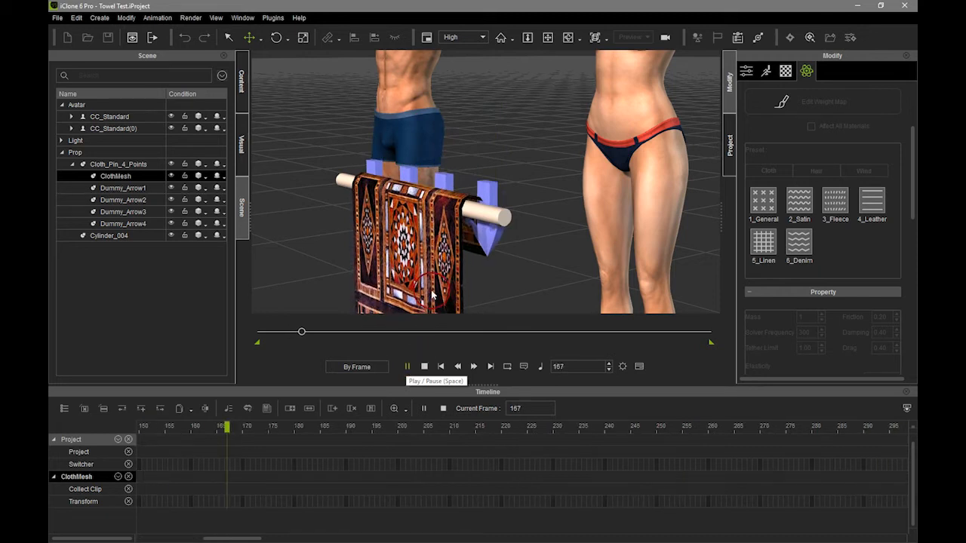
left_click(422, 366)
left_click(470, 261)
middle_click_drag(480, 284, 476, 255)
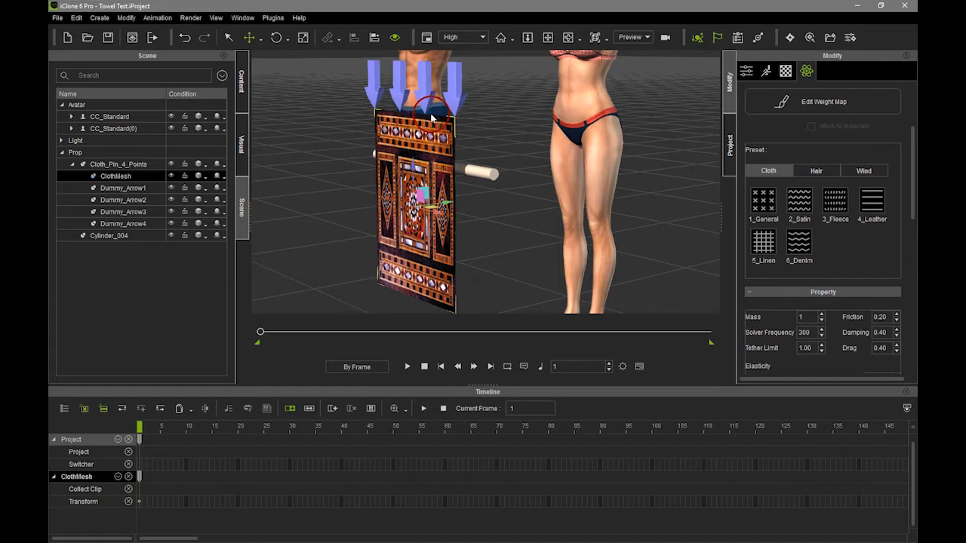
left_click(408, 367)
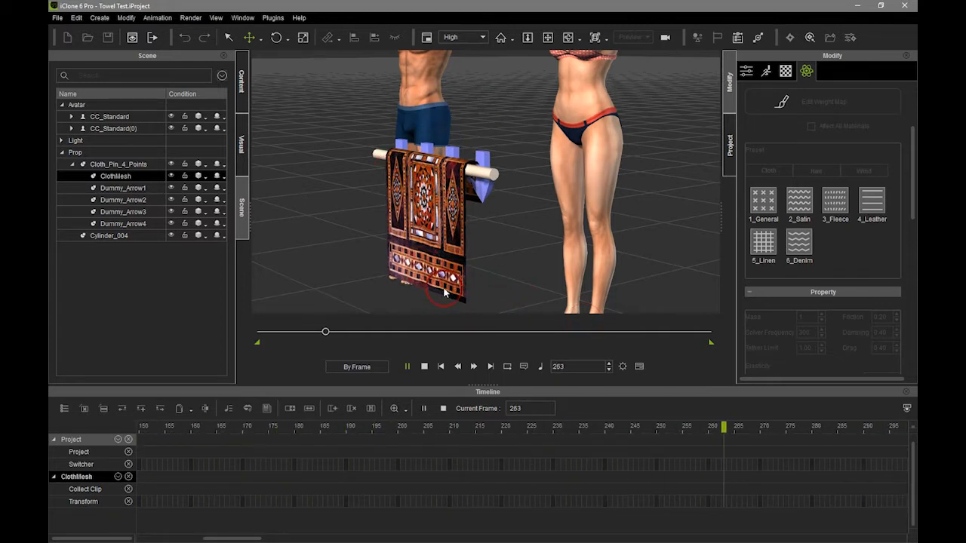
left_click(424, 368)
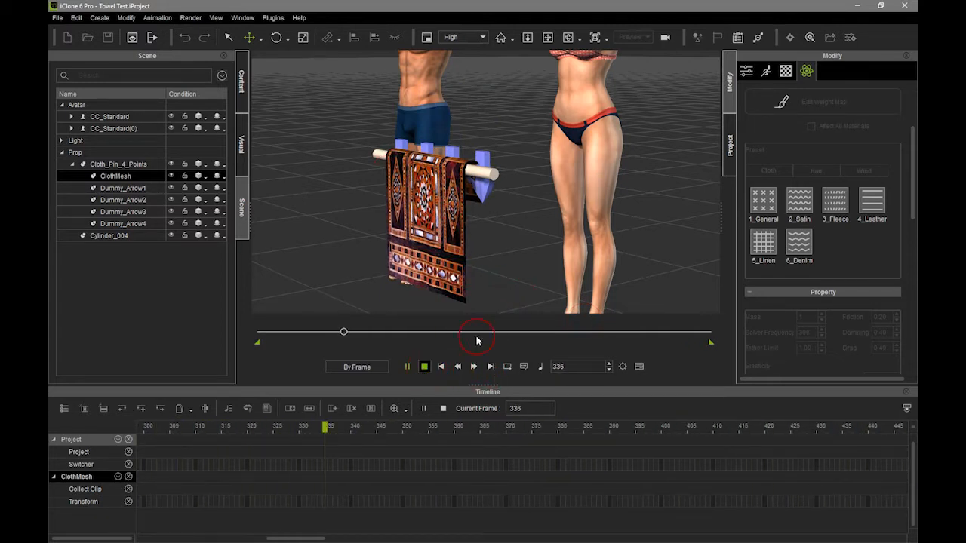
- Play the simulation from a side view and pause it with the towel hanging over the rod
right_click_drag(567, 211, 482, 220)
left_click(406, 367)
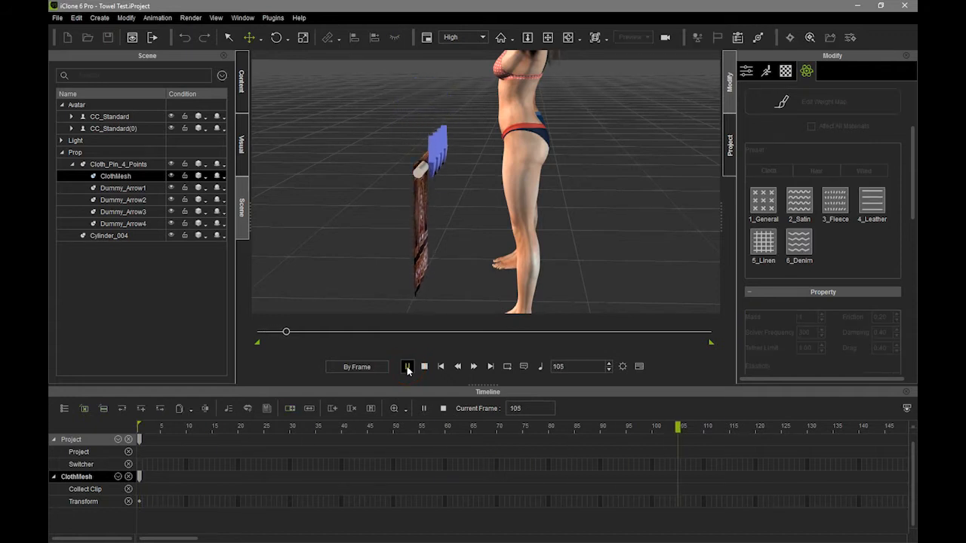
left_click(406, 368)
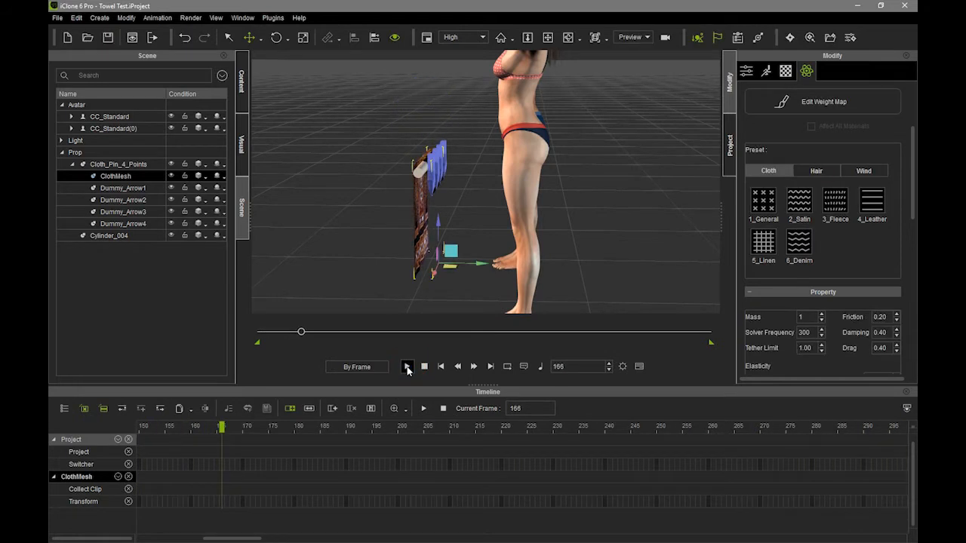
- Set ClothMesh's Soft vs Rigid Collision margin to 1
right_click_drag(407, 276, 436, 160)
scroll(436, 162, "up", 5)
middle_click_drag(387, 168, 431, 180)
right_click_drag(407, 220, 504, 222)
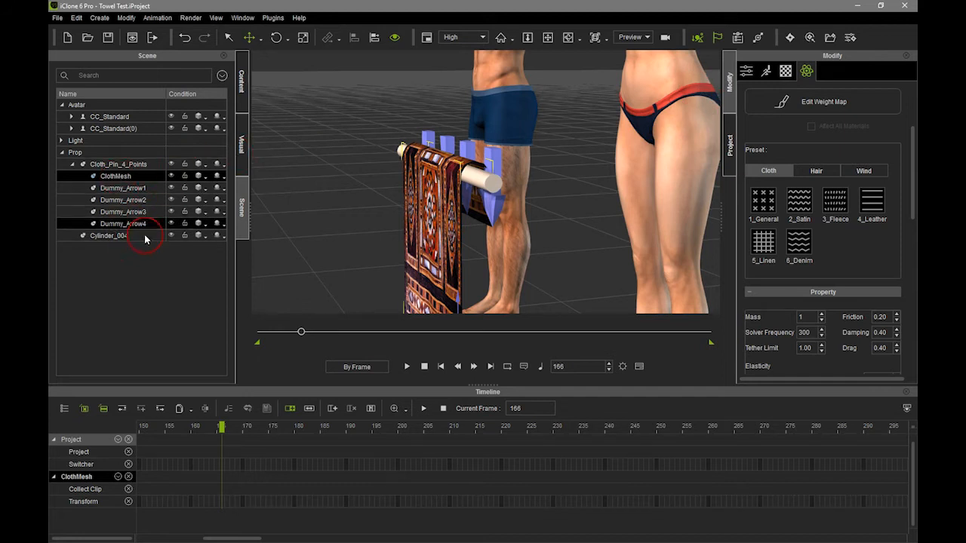
left_click_drag(911, 196, 912, 312)
left_click(820, 185)
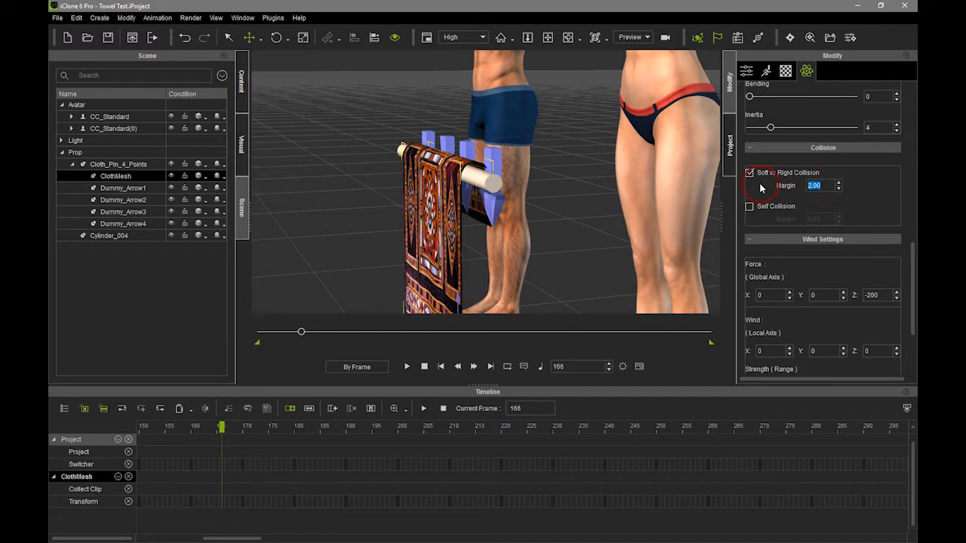
type("1")
key("Return")
- Play the simulation with the new collision margin until the towel hangs over the rod, and stop it
left_click(448, 367)
left_click(408, 367)
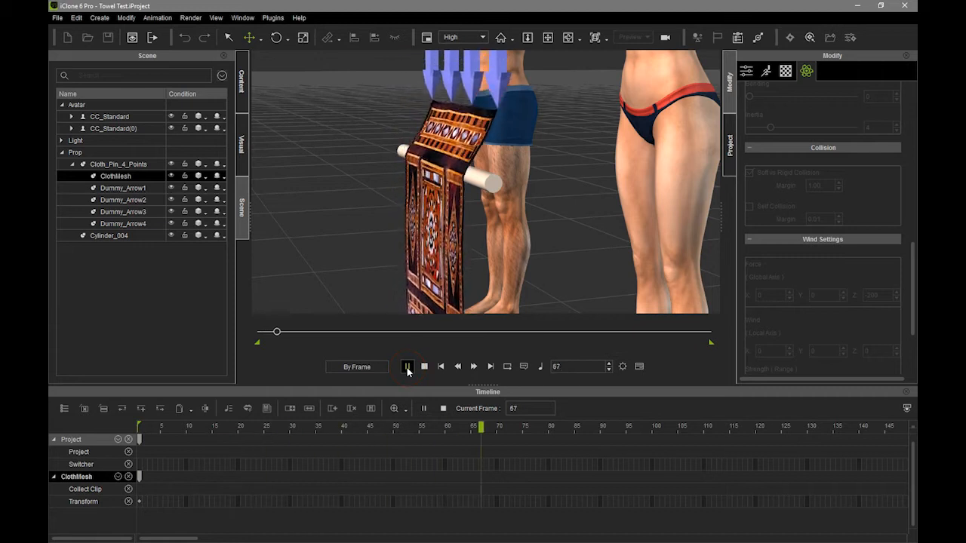
left_click(408, 362)
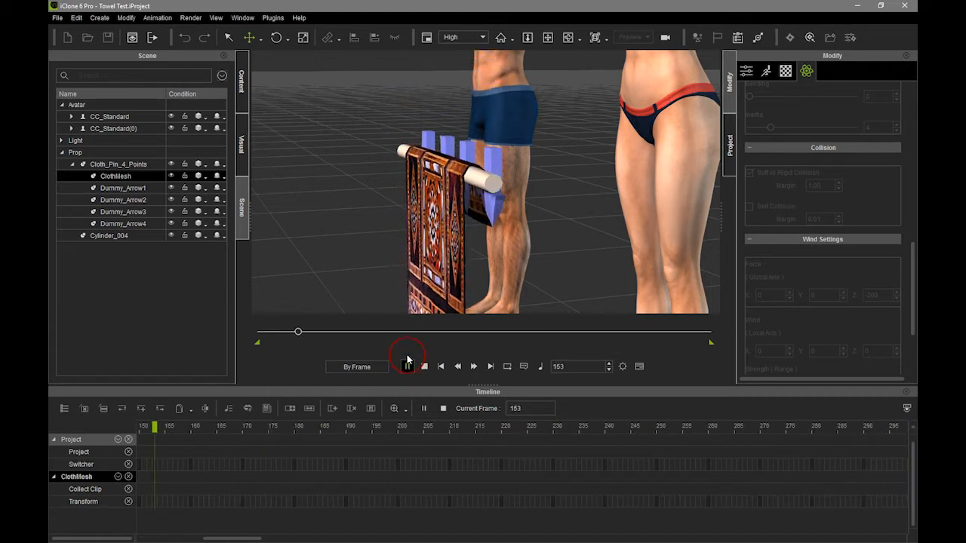
left_click(425, 367)
- Replay the simulation from a side view, pause once the towel is draped, and examine it from several angles
right_click_drag(518, 228, 475, 219)
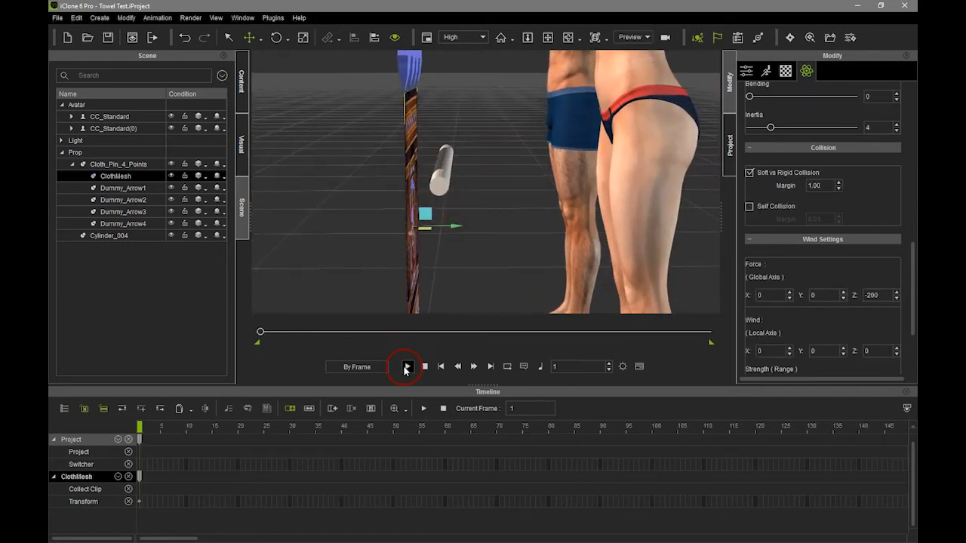
left_click(406, 367)
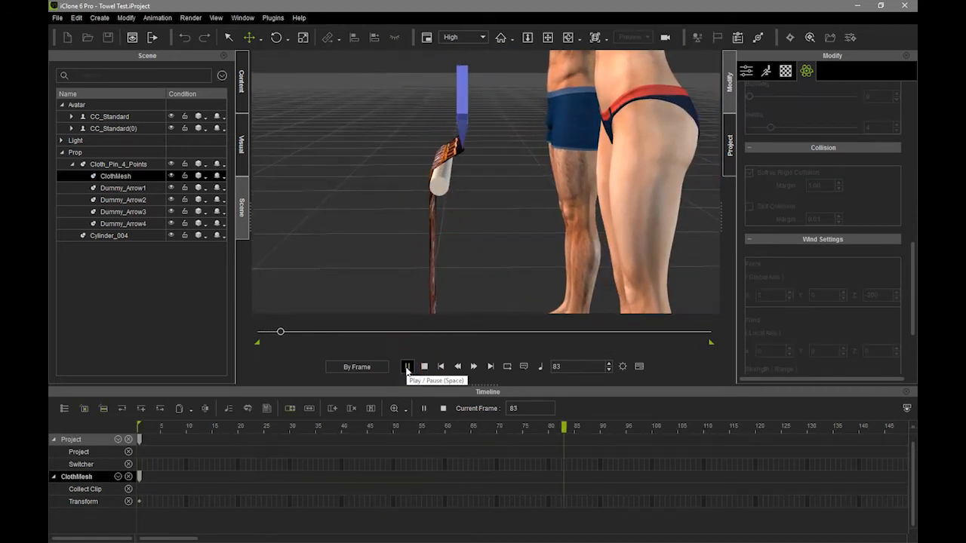
left_click(415, 367)
mouse_move(498, 241)
right_mouse_down()
mouse_move(302, 226)
mouse_move(833, 267)
mouse_move(780, 324)
mouse_move(601, 267)
mouse_move(603, 239)
mouse_move(446, 226)
mouse_move(498, 242)
right_mouse_up()
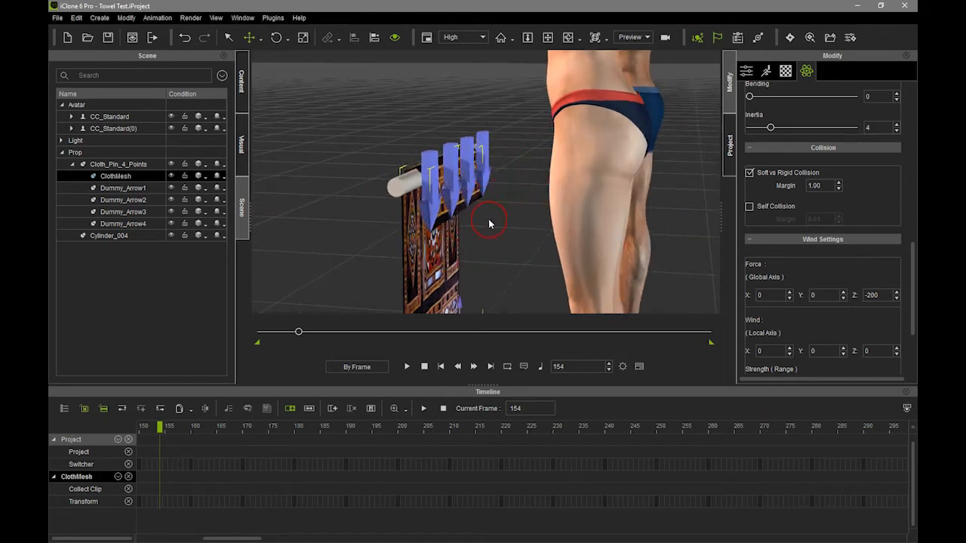
mouse_move(548, 209)
right_mouse_down()
mouse_move(611, 243)
mouse_move(515, 269)
mouse_move(532, 270)
right_mouse_up()
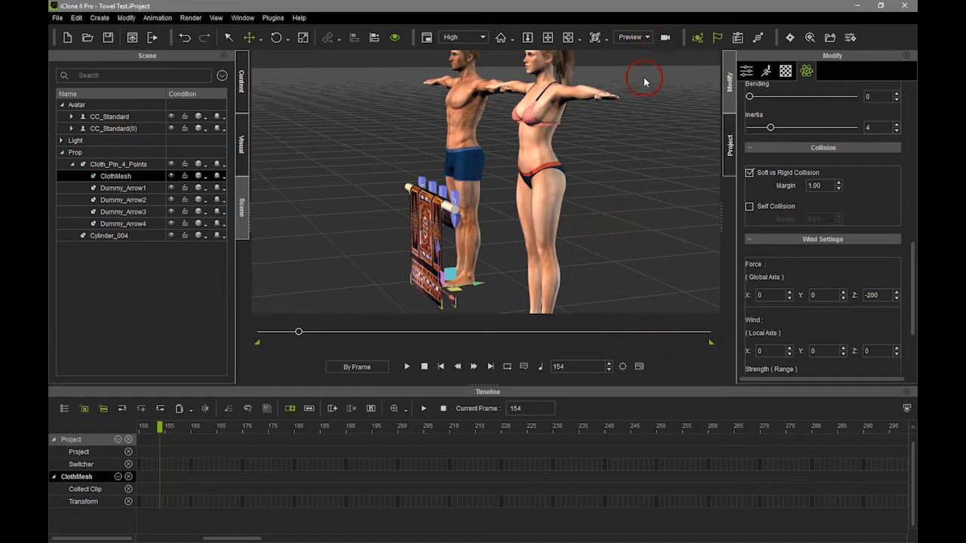
- Undock the project settings, examine the soft cloth options under Global Physics Settings, and close them
left_click(624, 370)
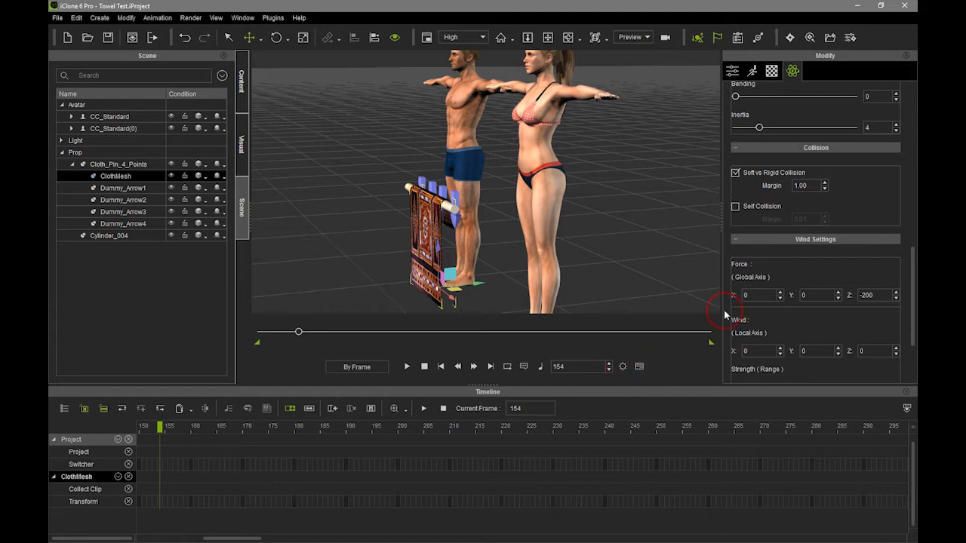
left_click(624, 371)
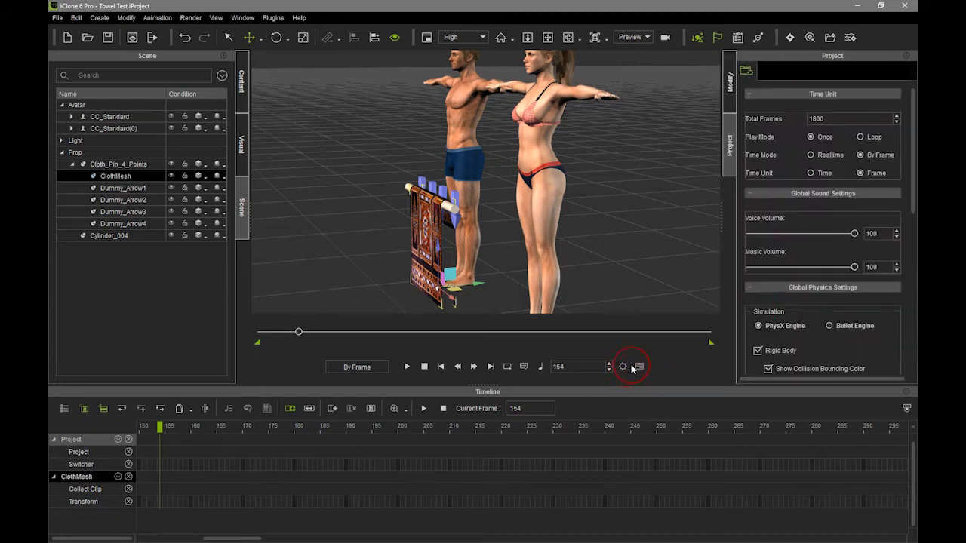
left_click_drag(729, 145, 469, 51)
left_click_drag(543, 206, 552, 288)
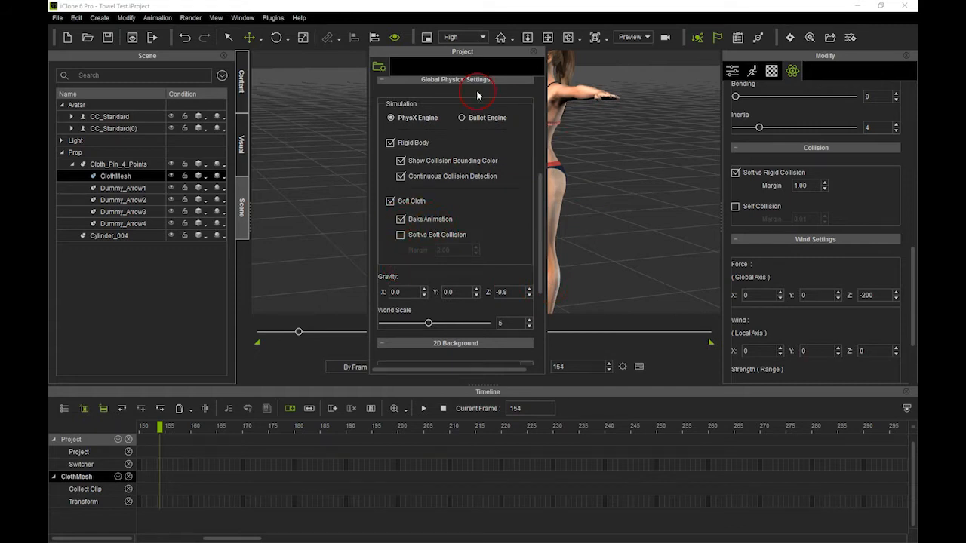
left_click(533, 52)
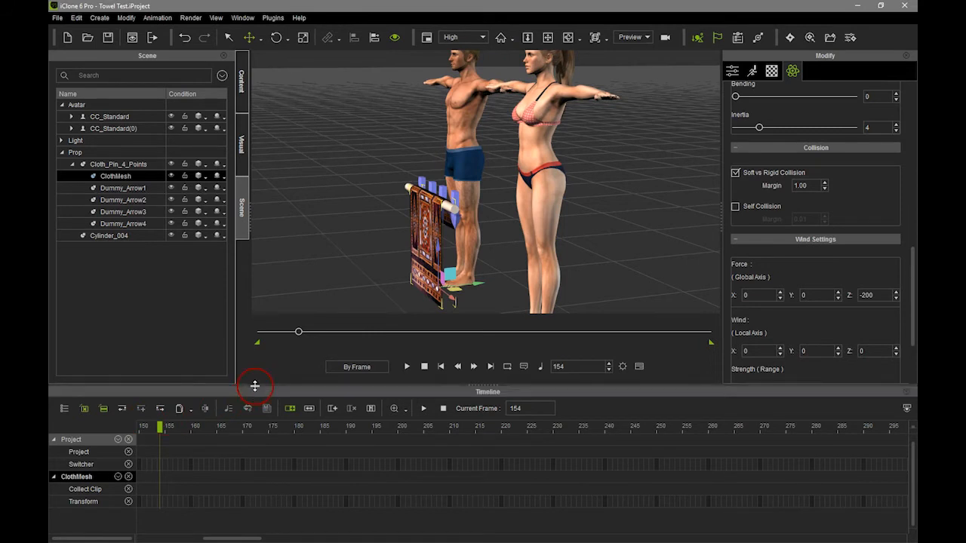
- Collapse the Project track, display ClothMesh's Soft Cloth track in the timeline, and scrub back to frame 145
left_click(55, 441)
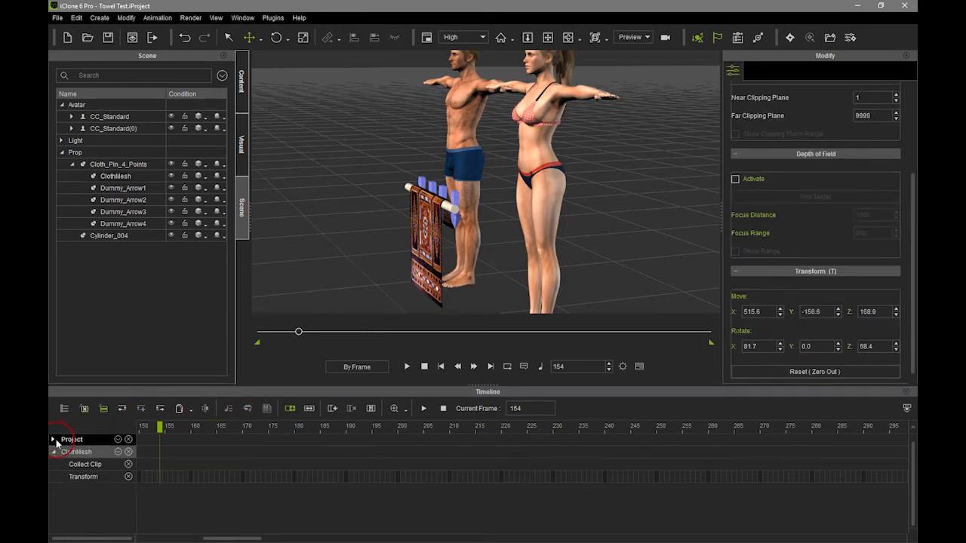
left_click(118, 452)
left_click(125, 442)
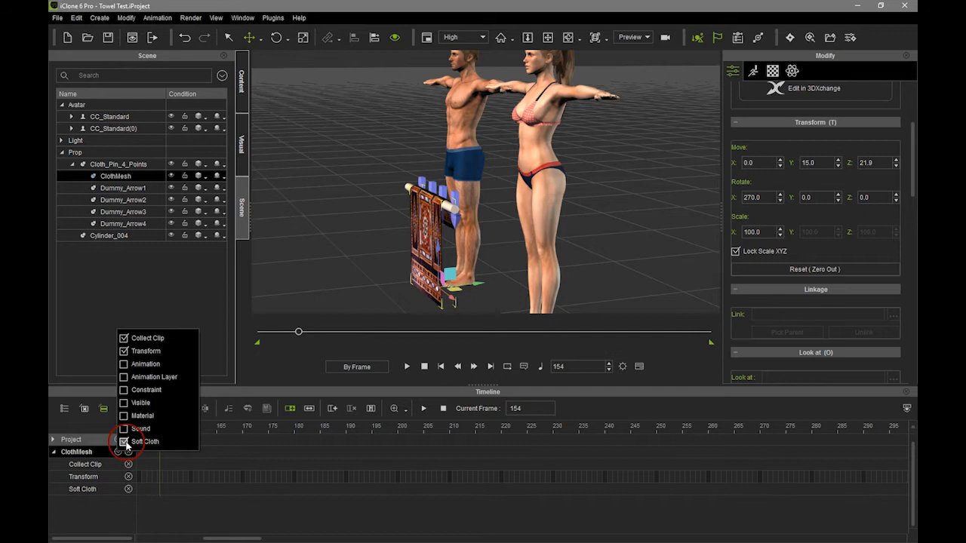
left_click(104, 532)
left_click(179, 485)
left_click_drag(163, 434, 117, 427)
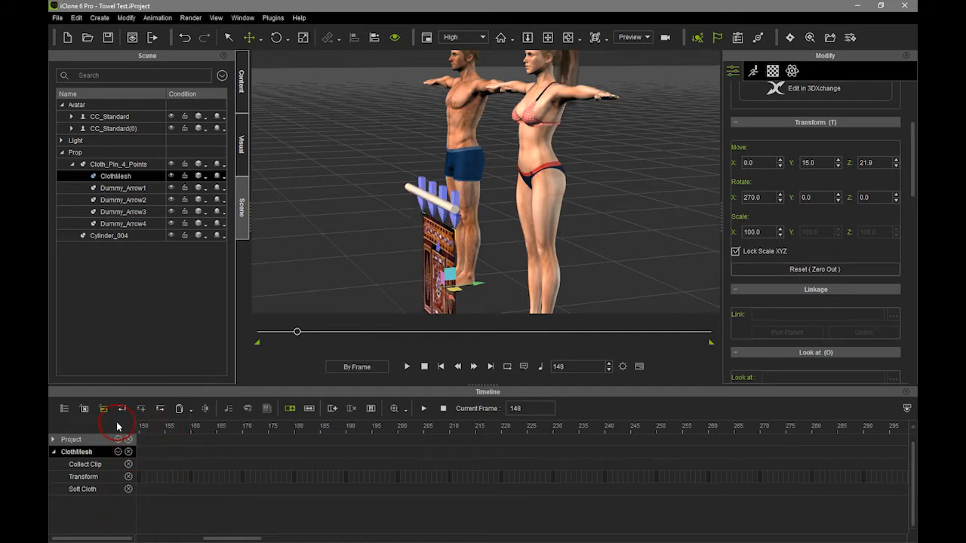
left_click_drag(224, 538, 163, 535)
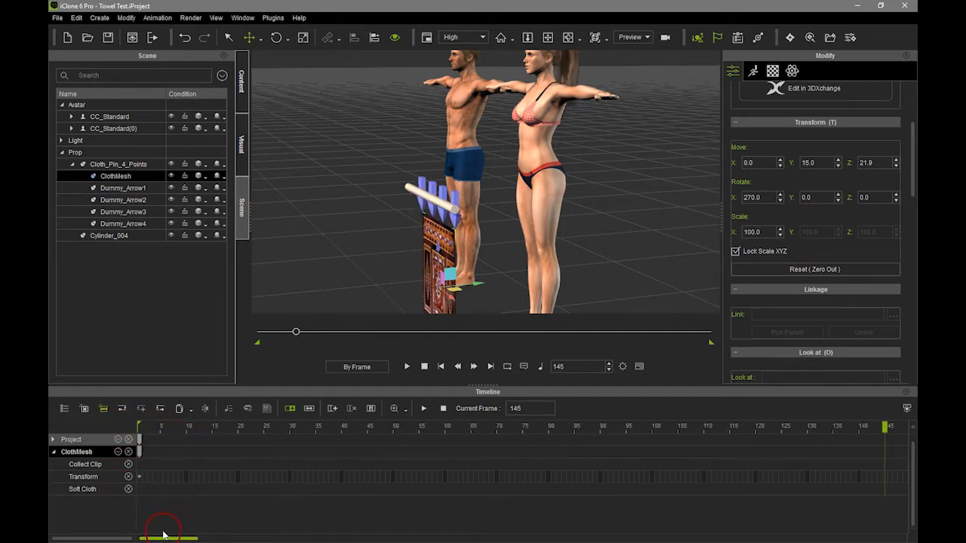
- Turn off Bake Animation for soft cloth and play the simulation to examine the Soft Cloth track
left_click(623, 368)
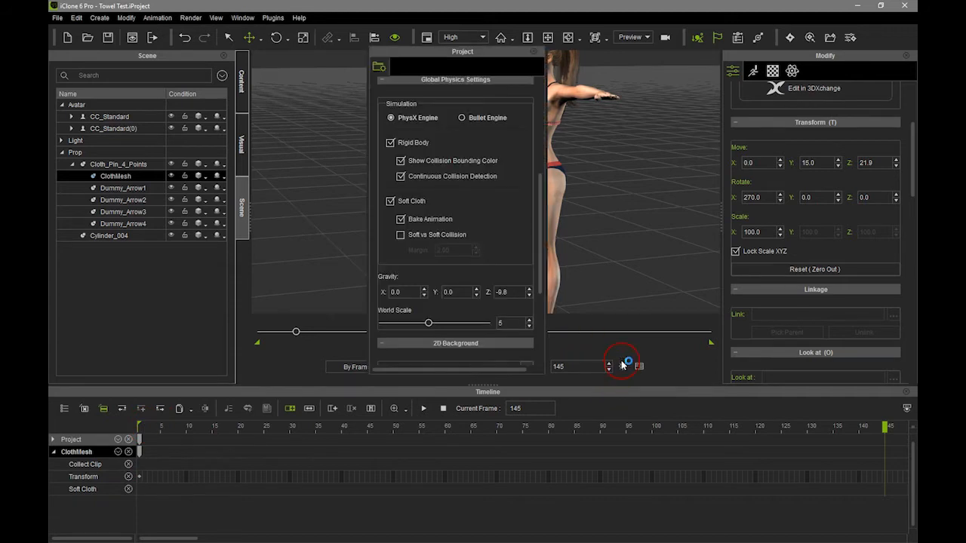
left_click(400, 219)
left_click(406, 376)
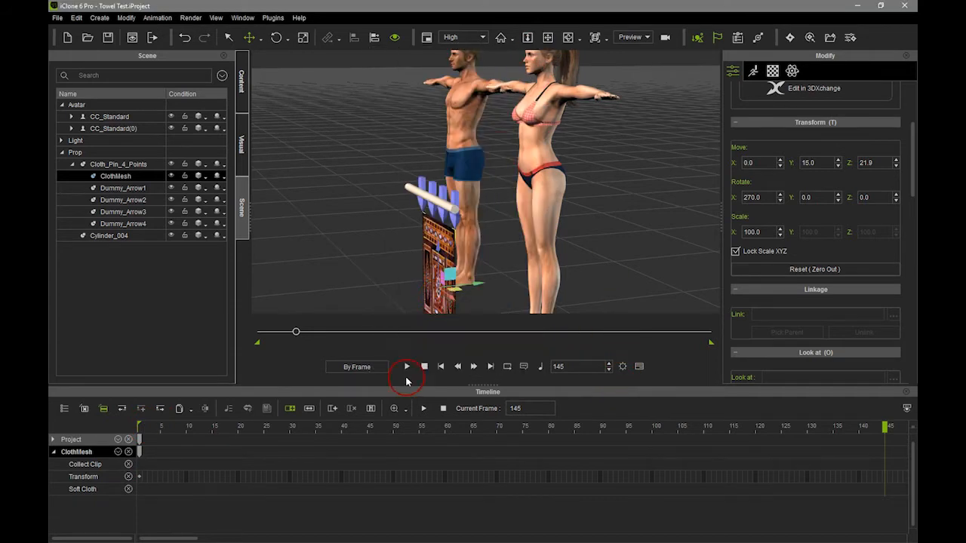
left_click(409, 367)
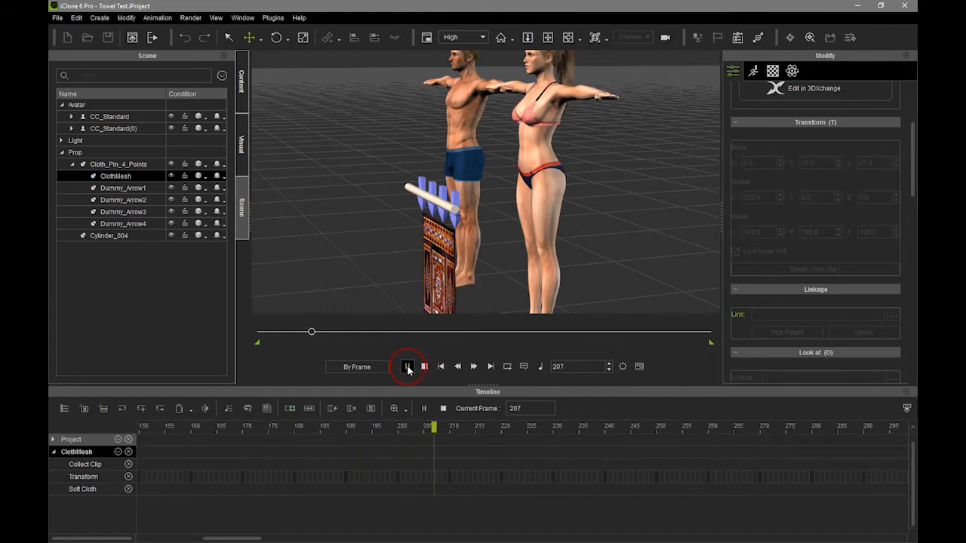
left_click(408, 366)
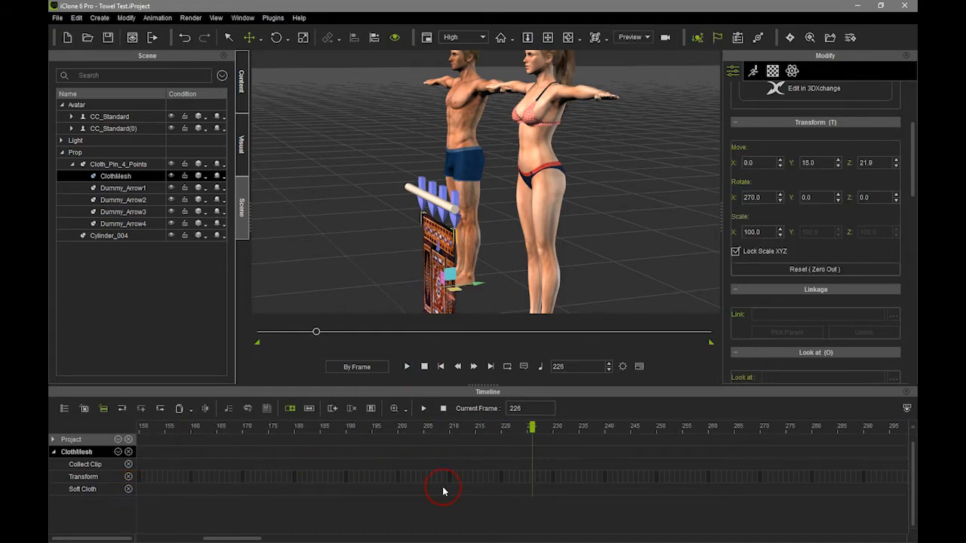
left_click_drag(241, 541, 178, 540)
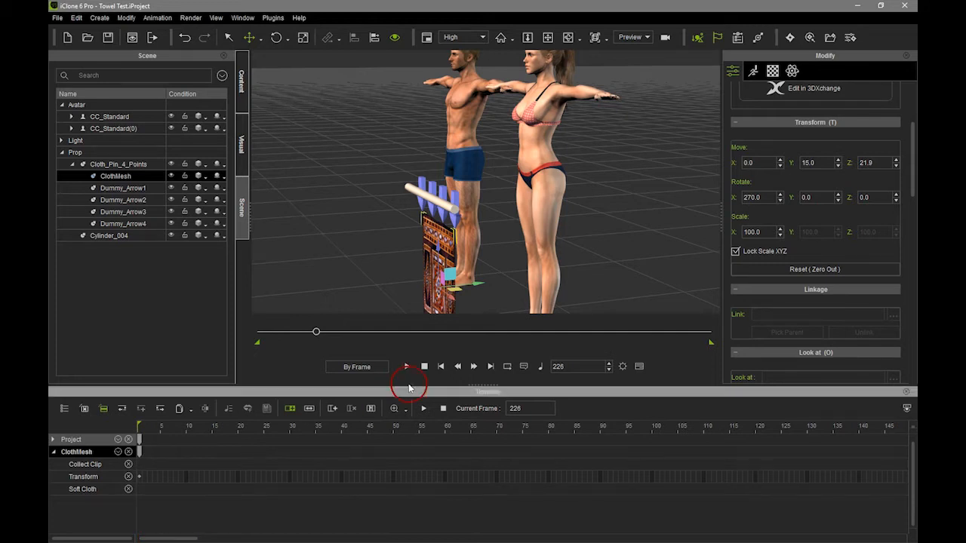
- Turn on Bake Animation for soft cloth and play from the start to bake the towel's motion, pausing at frame 90
left_click(623, 367)
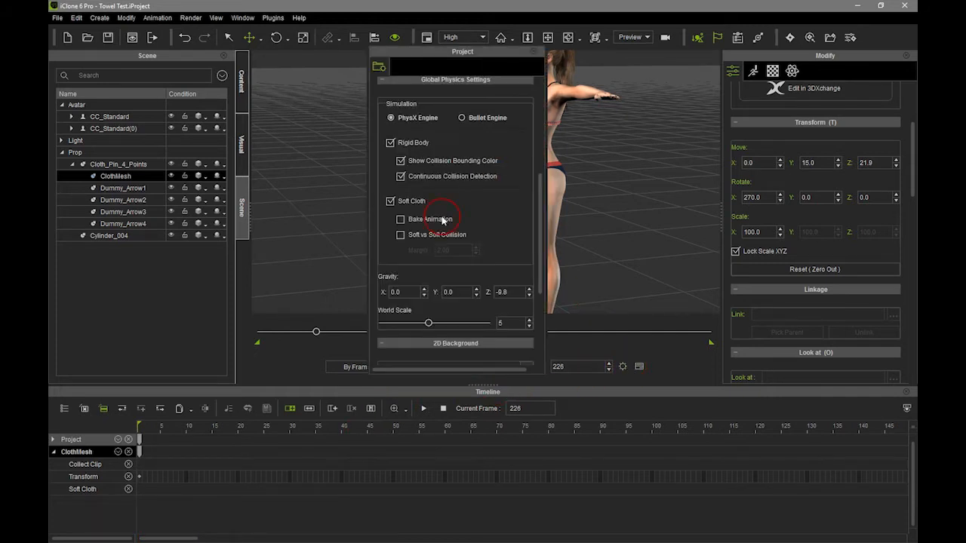
left_click(417, 219)
left_click(534, 51)
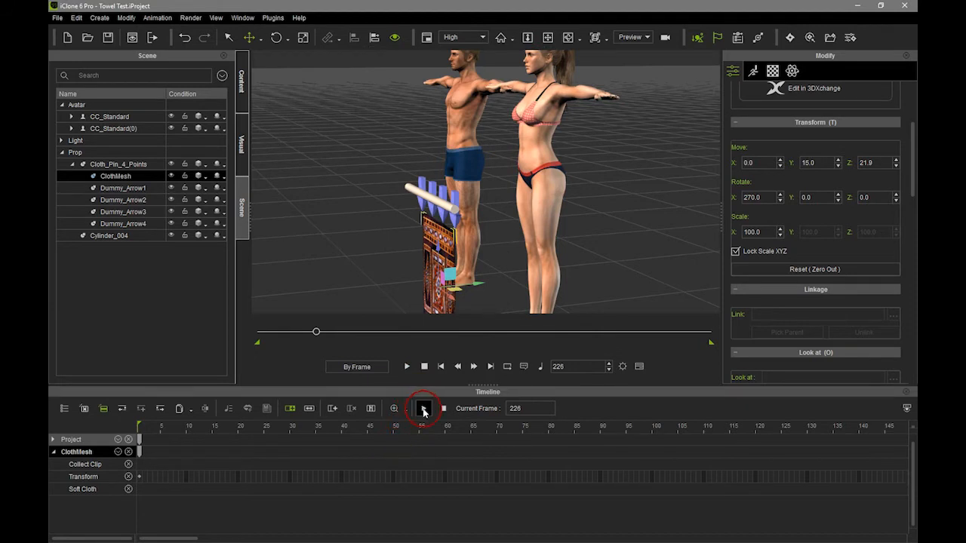
left_click(423, 368)
left_click(407, 367)
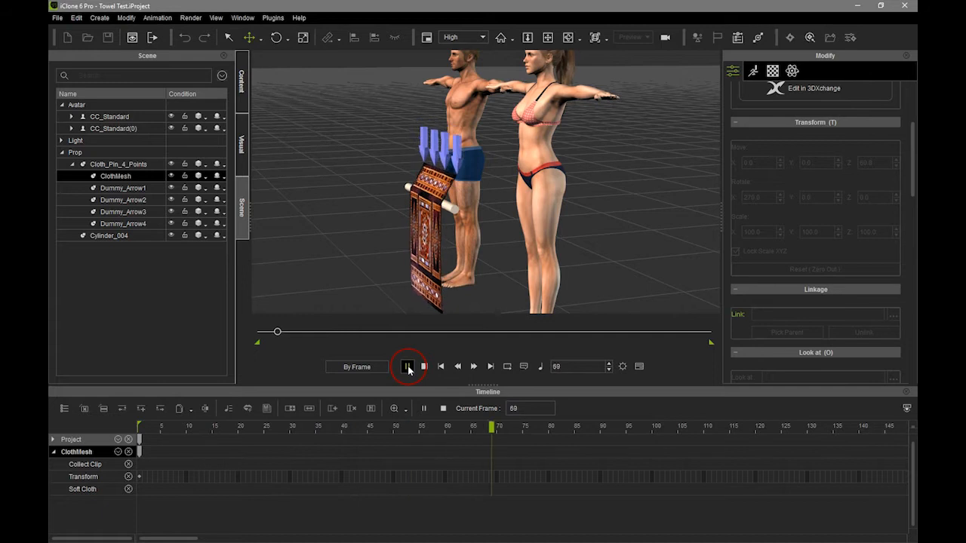
left_click(407, 366)
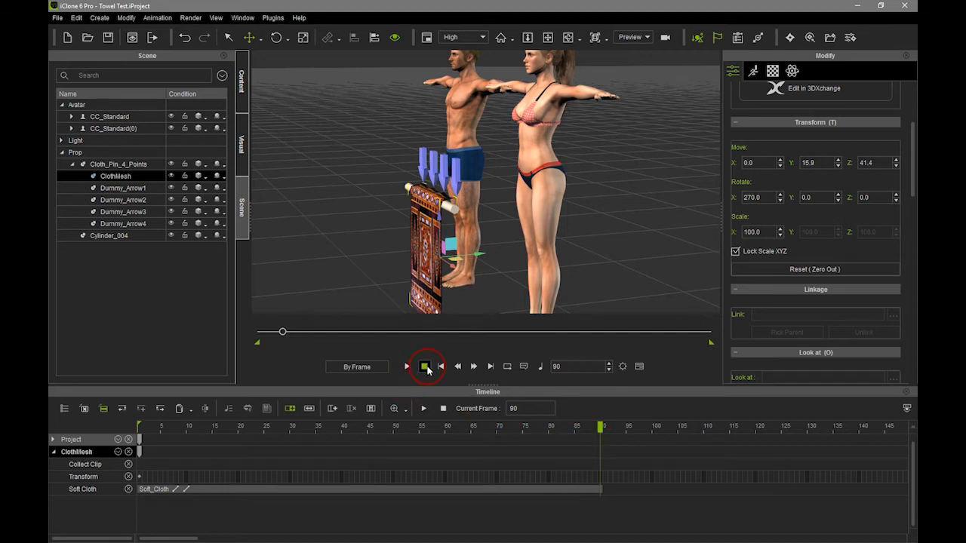
- Replay from the first frame with more of the timeline in view, extending the cloth bake to frame 176
left_click(426, 367)
scroll(479, 467, "down", 4)
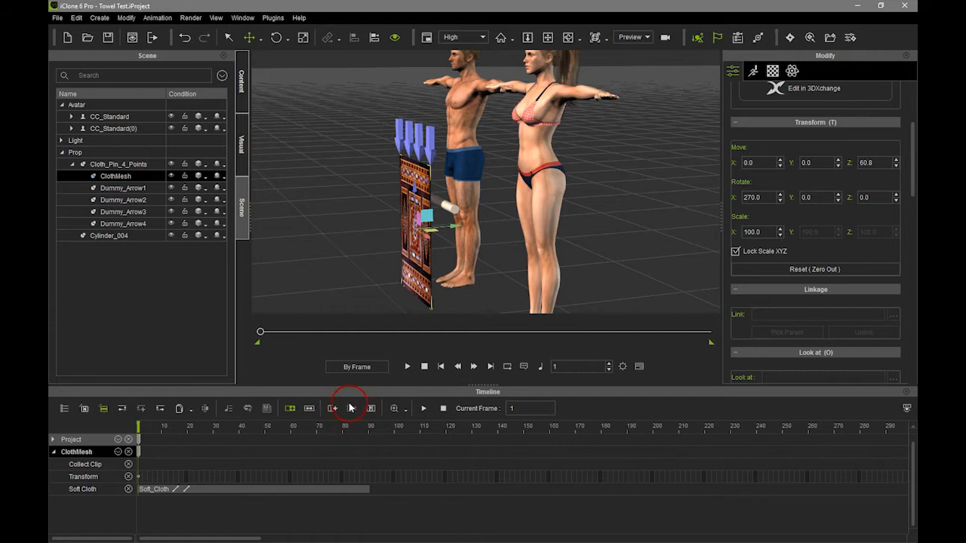
left_click(408, 367)
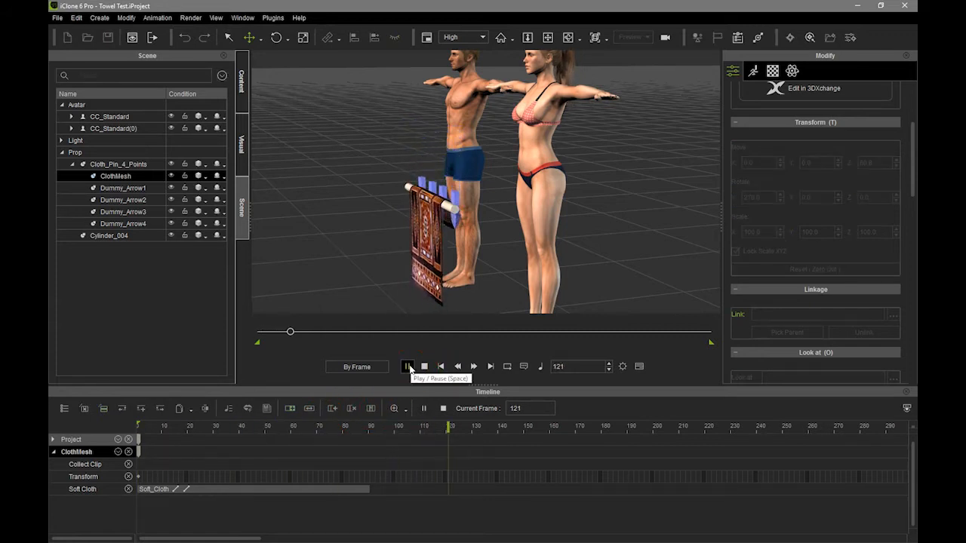
left_click(409, 368)
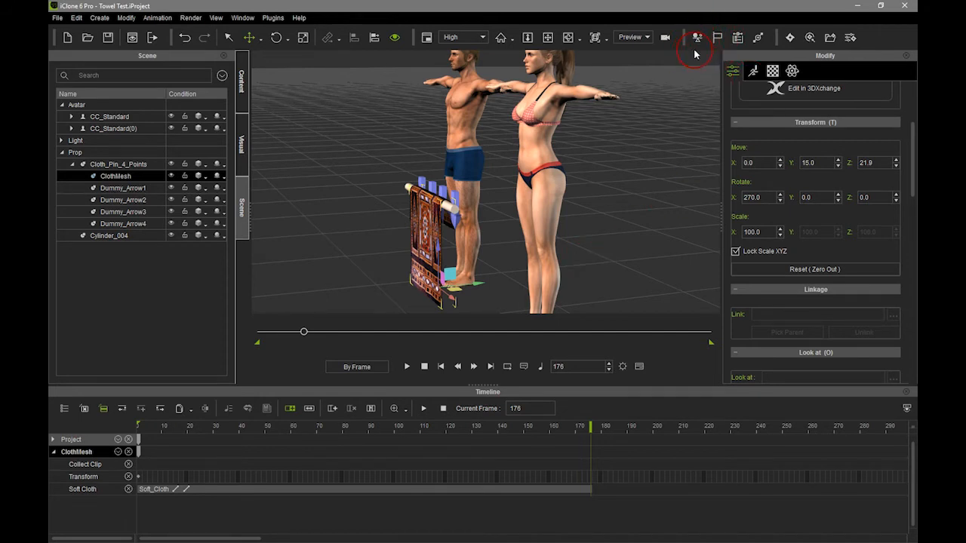
- Return to the first frame, replay the baked towel animation in By Frame mode, and stop it
left_click(424, 368)
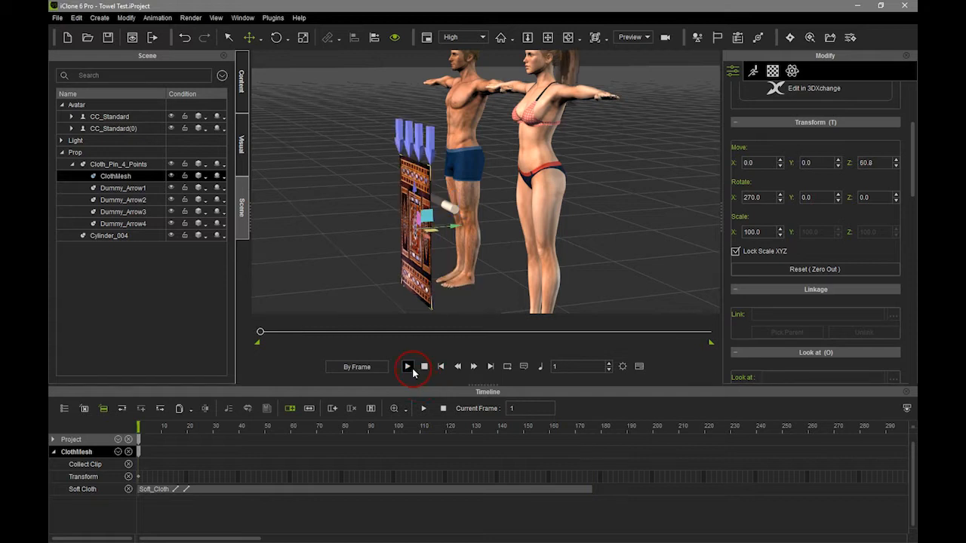
left_click(407, 367)
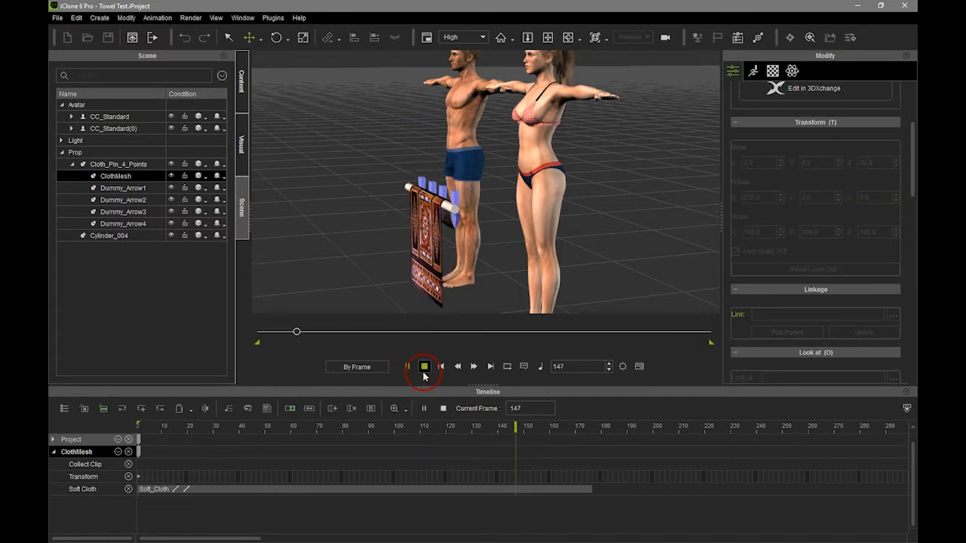
left_click(424, 368)
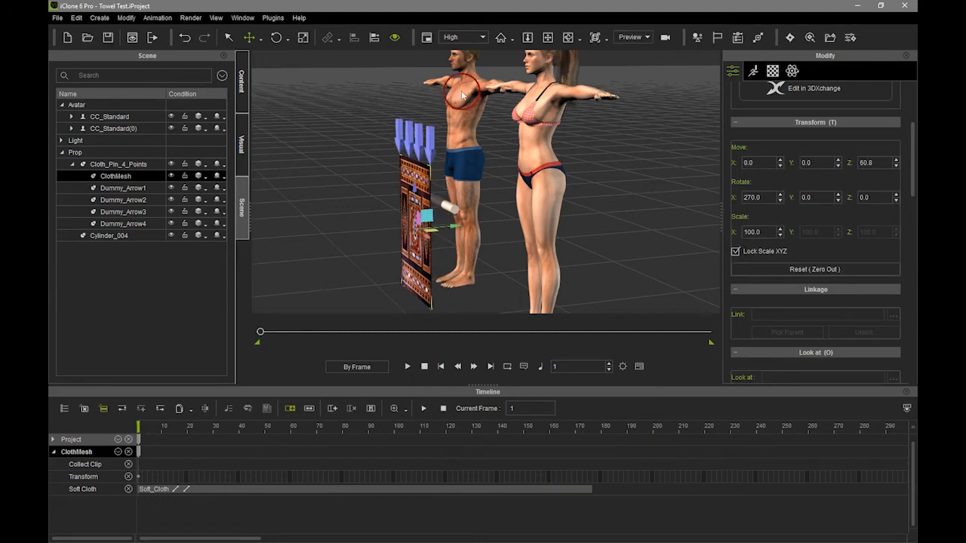
- Switch playback to Realtime and play the baked towel animation twice from the start, stopping after each run
left_click(357, 367)
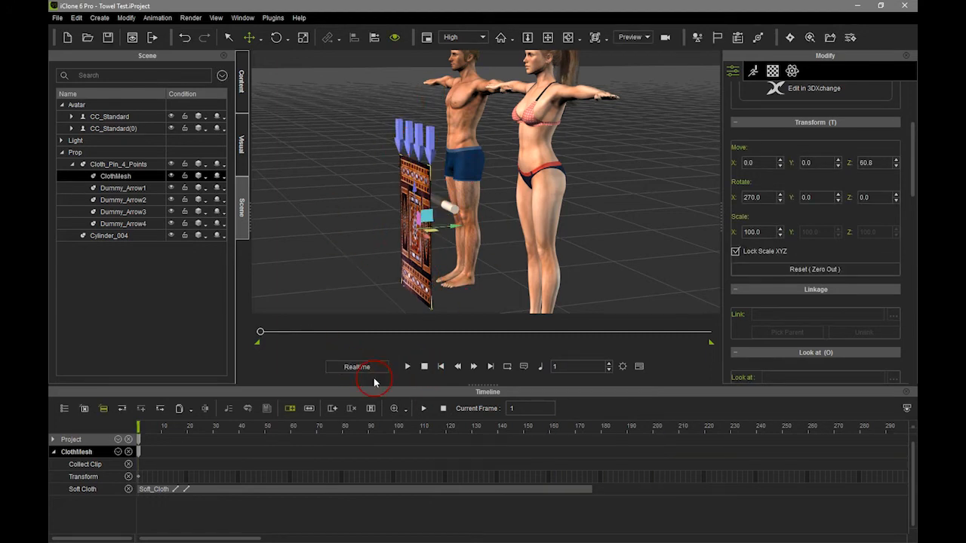
left_click(403, 368)
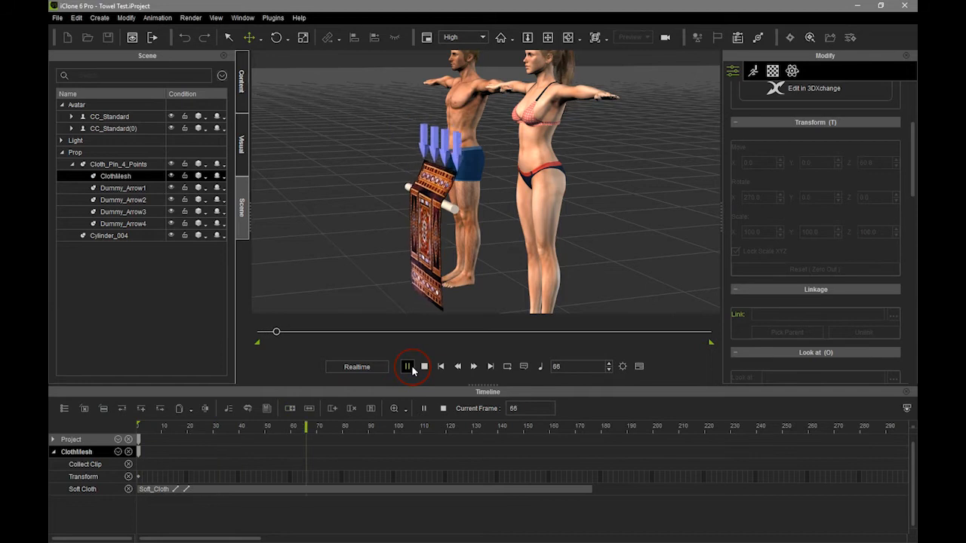
left_click(425, 367)
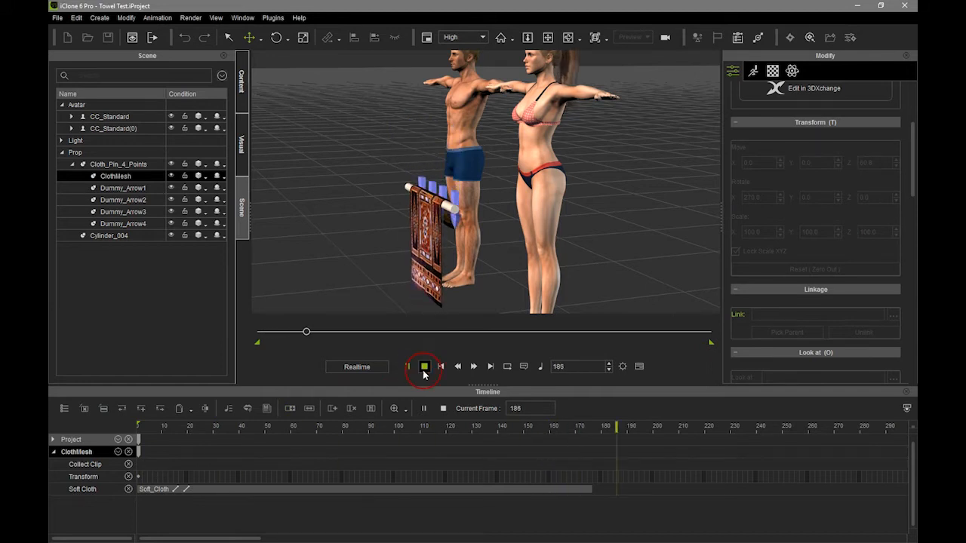
left_click(405, 366)
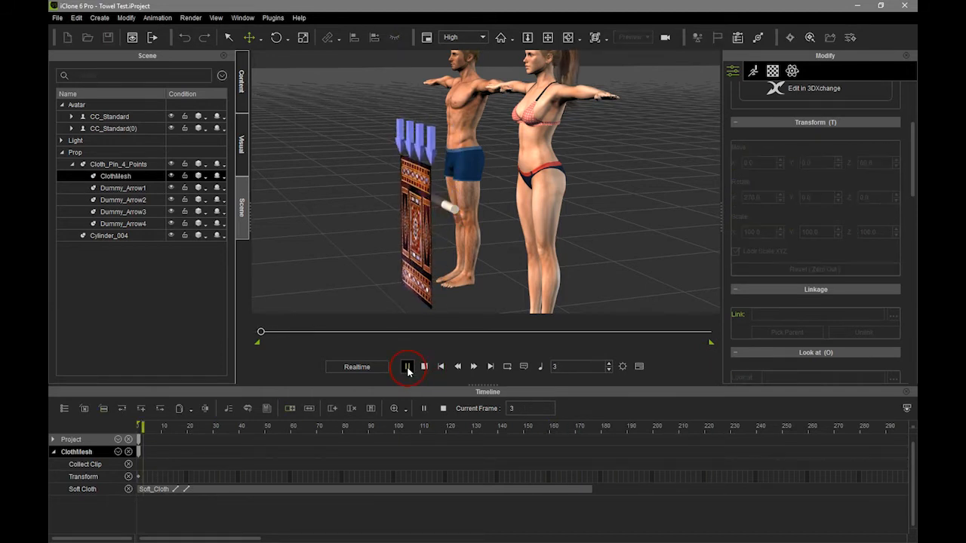
left_click(425, 367)
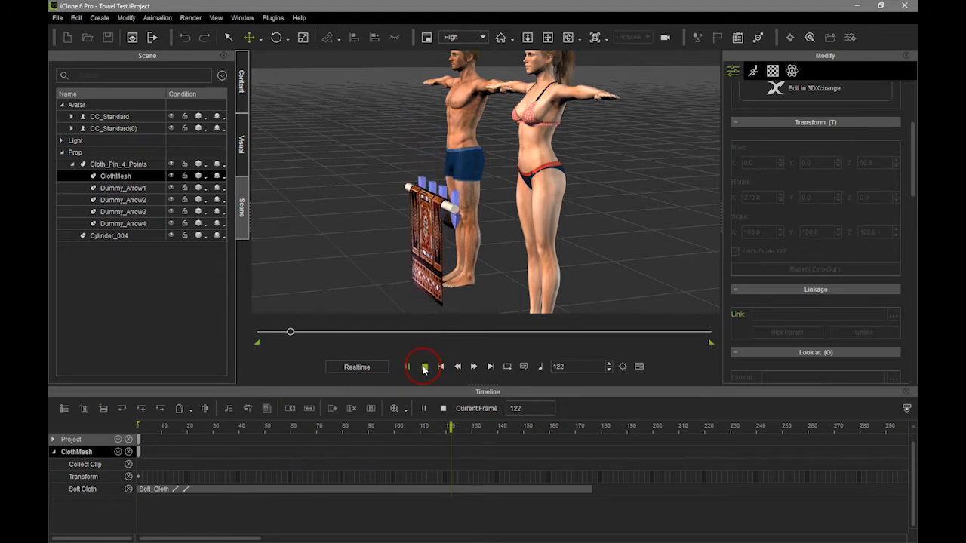
left_click(425, 367)
- Turn on both the rigid body and soft cloth simulation toggles
left_click(698, 38)
left_click(717, 37)
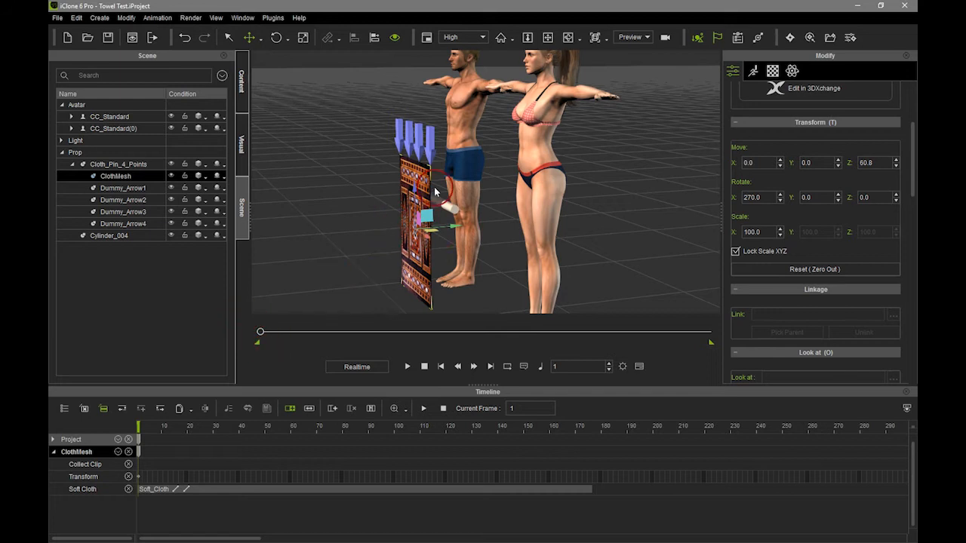
right_click_drag(434, 187, 460, 211)
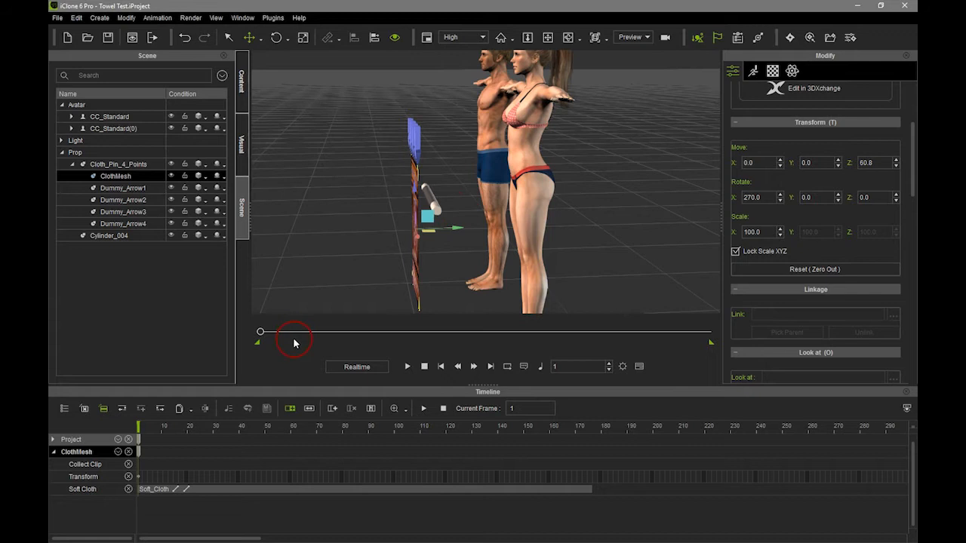
right_click_drag(537, 278, 567, 278)
right_click_drag(511, 164, 561, 212)
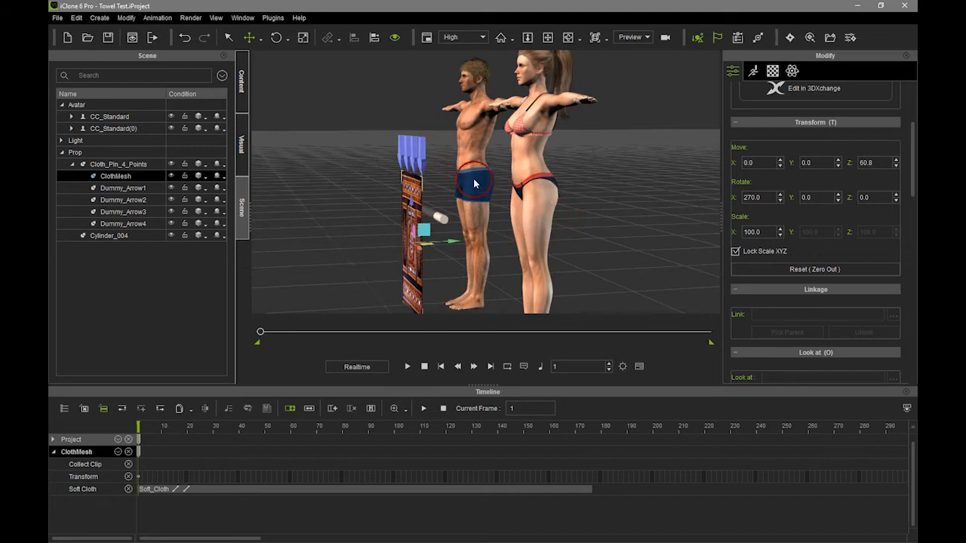
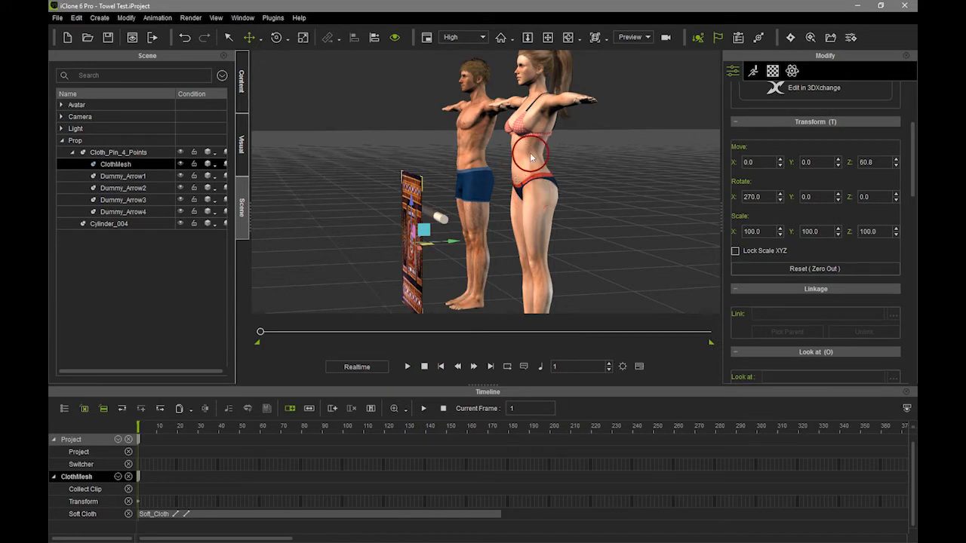
- Hide the female avatar CC_Standard(0) in the scene list and rename it Ivy
scroll(535, 159, "down", 2)
scroll(536, 163, "down", 1)
right_click_drag(535, 166, 553, 249)
right_click_drag(510, 181, 468, 81)
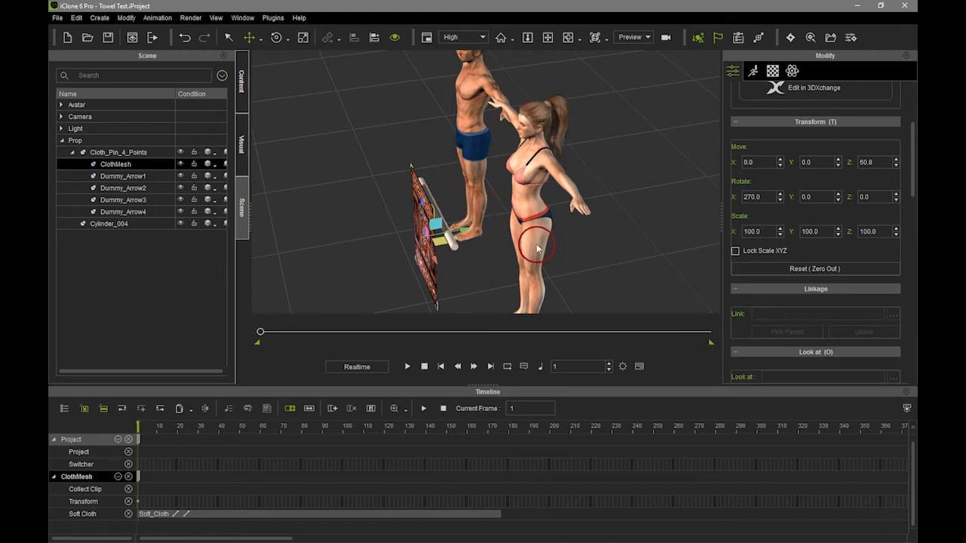
right_click_drag(468, 254, 491, 129)
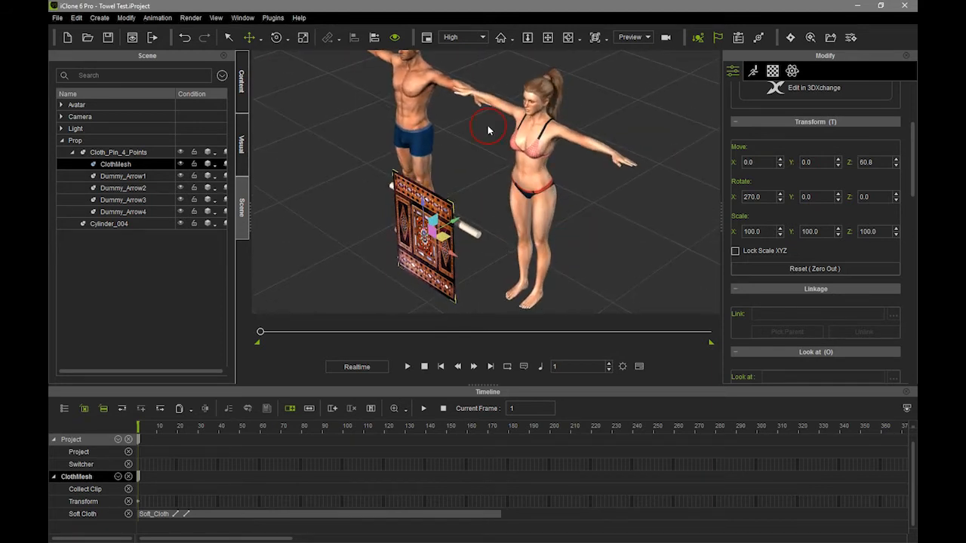
left_click(61, 104)
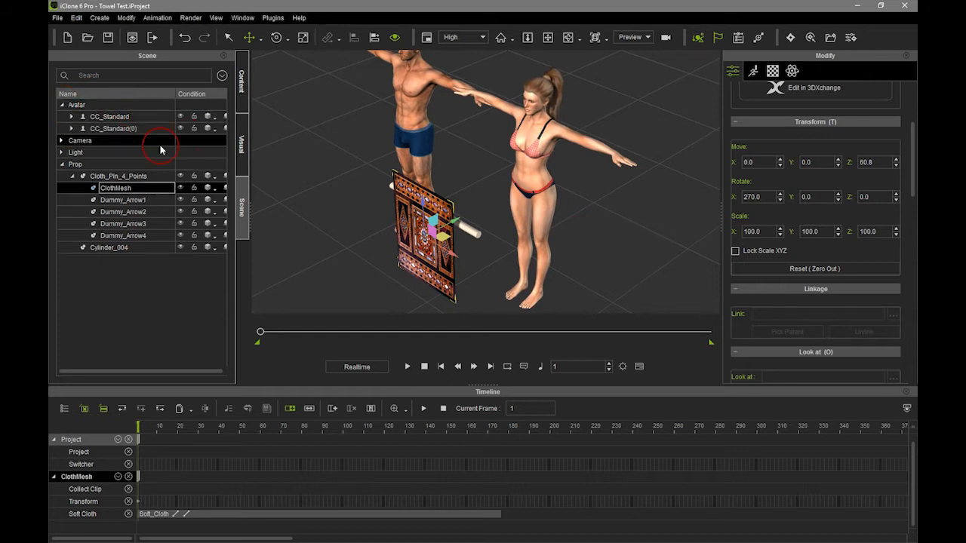
left_click(181, 129)
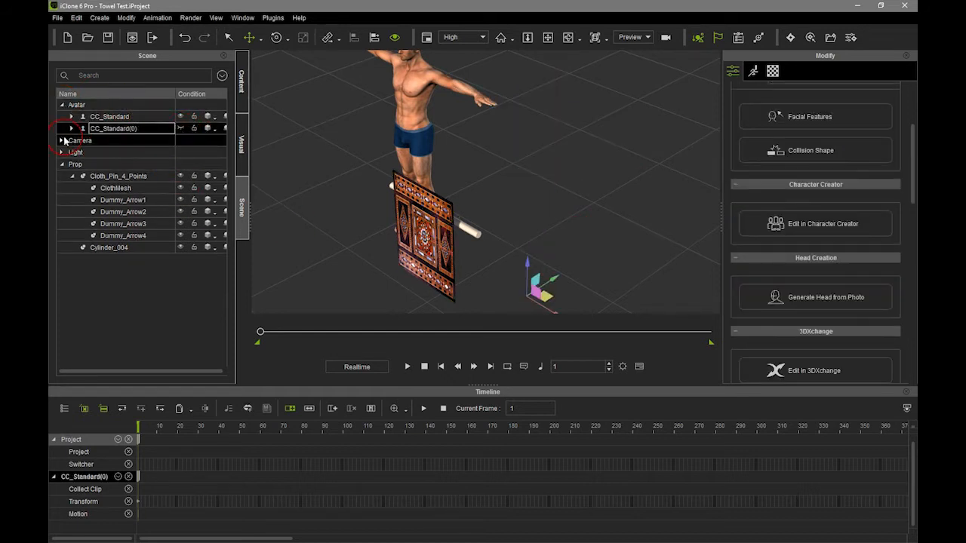
double_click(123, 128)
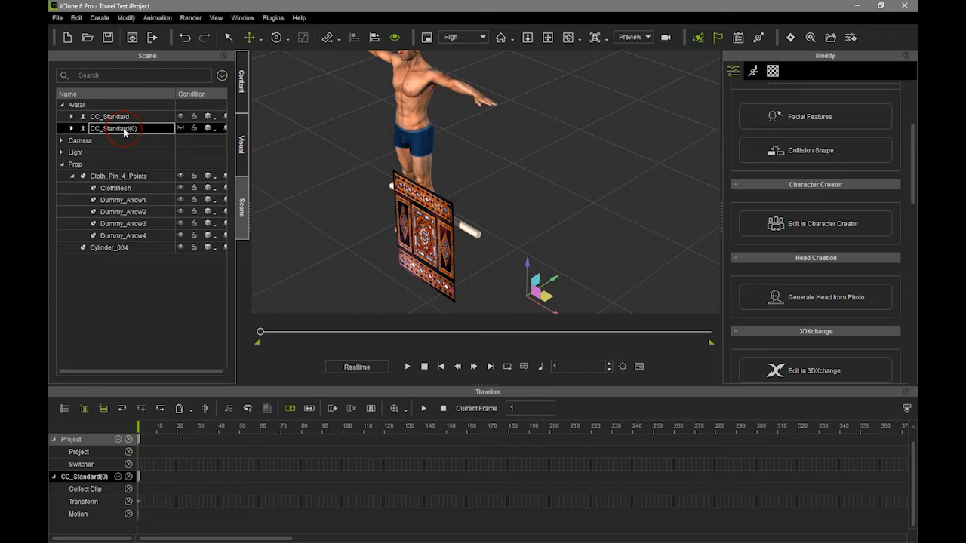
key("BackSpace")
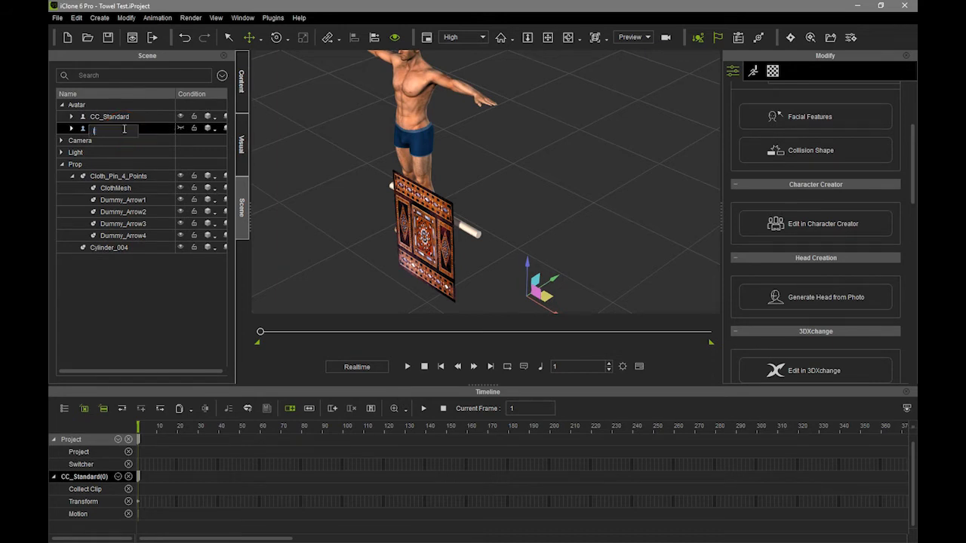
type("Ivy")
- Rename the male avatar CC_Standard as Sean
left_click(137, 116)
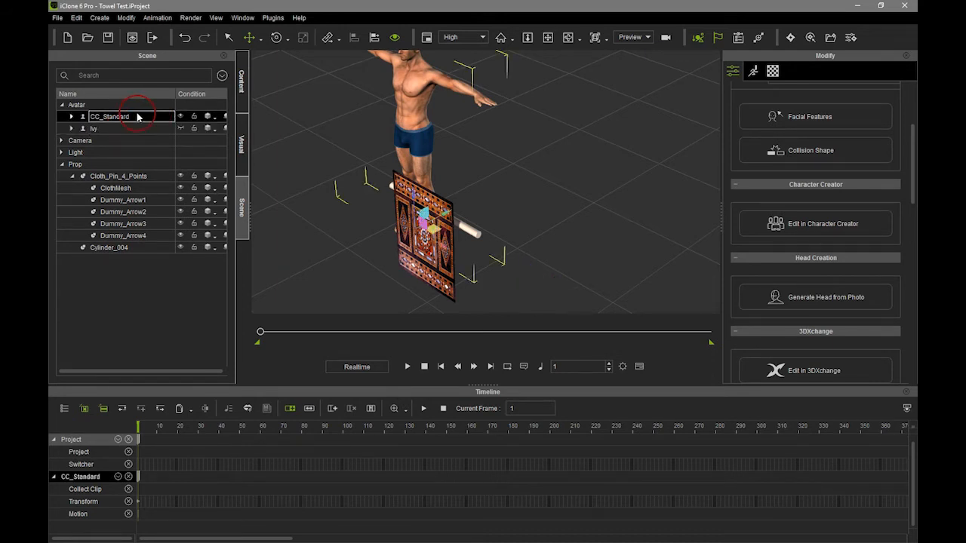
double_click(138, 117)
type("S")
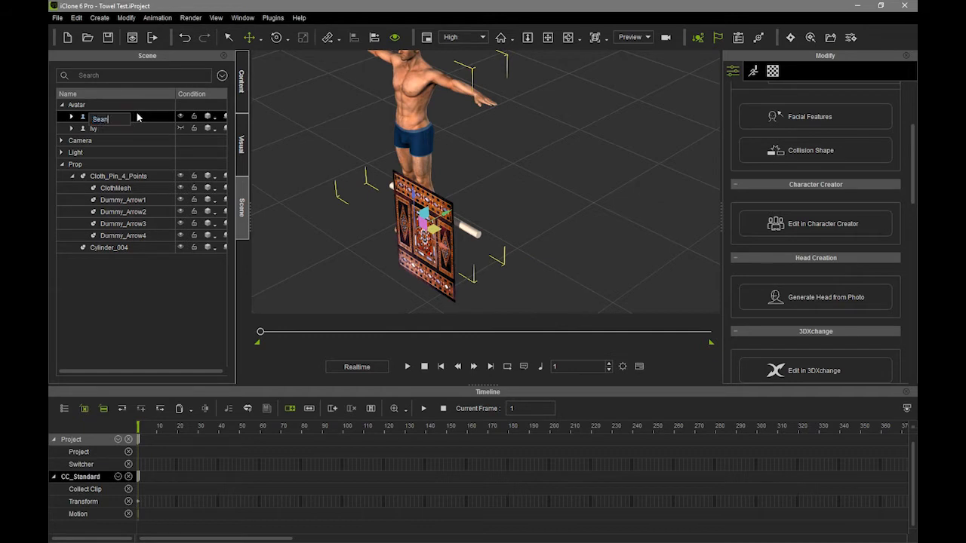
type("ean")
key("Return")
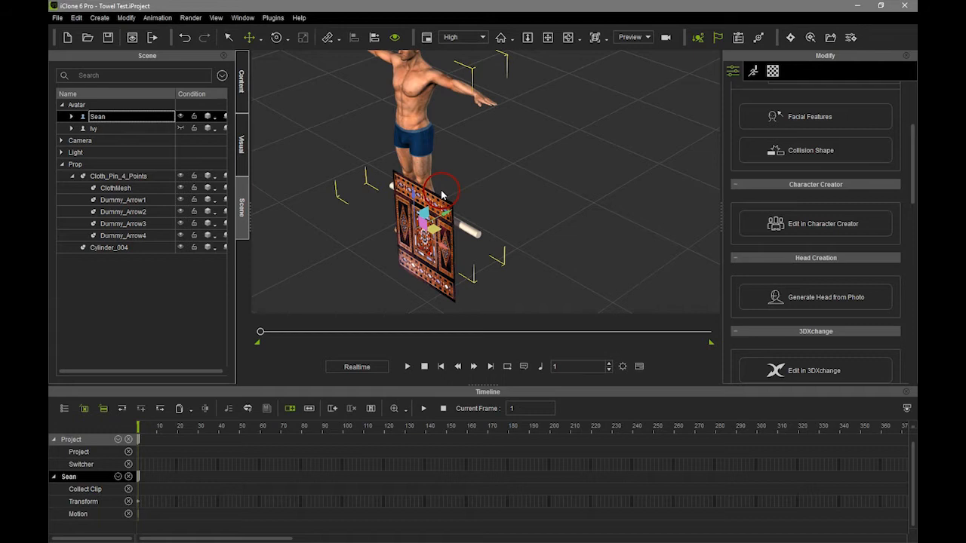
- Move the male avatar away from the towel so he stands behind the rod, facing it
left_click_drag(430, 246, 469, 257)
right_click_drag(566, 273, 498, 159)
left_click_drag(476, 281, 484, 301)
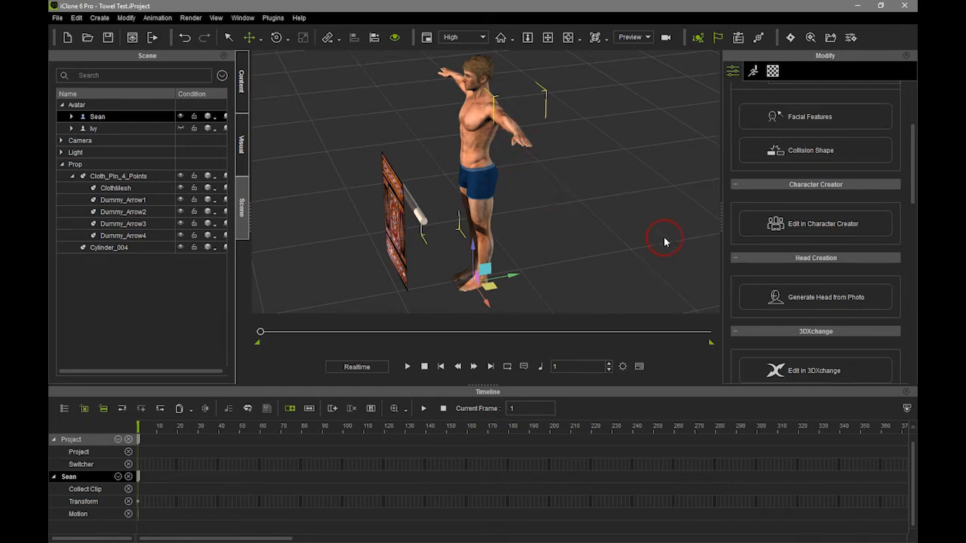
- Start Edit Motion Layer for the male avatar and rotate his lower and upper spine to bend him toward the towel
left_click(753, 70)
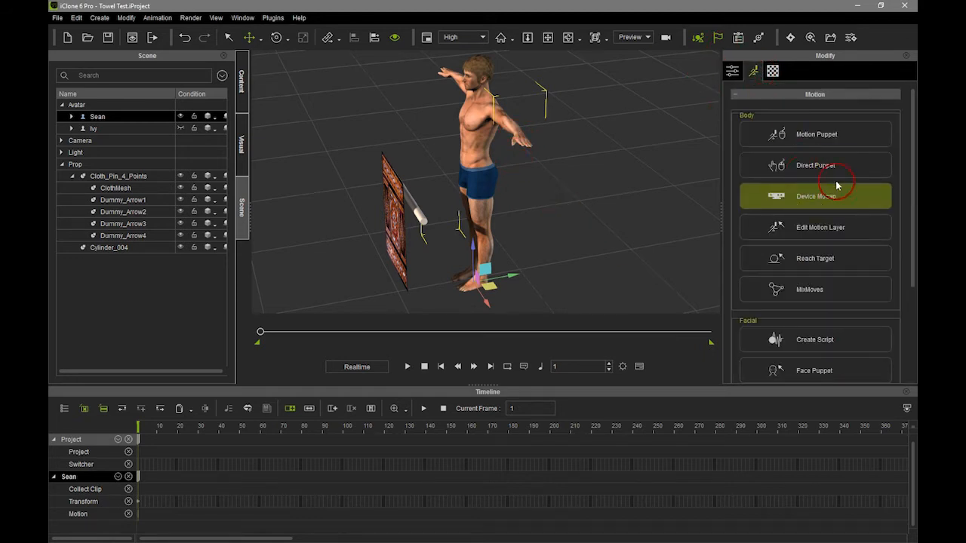
left_click(826, 228)
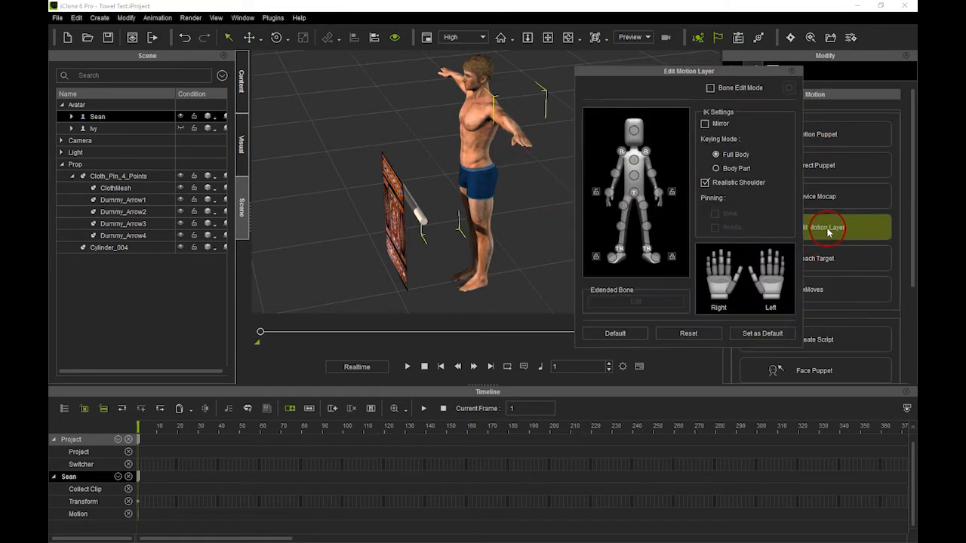
left_click(634, 175)
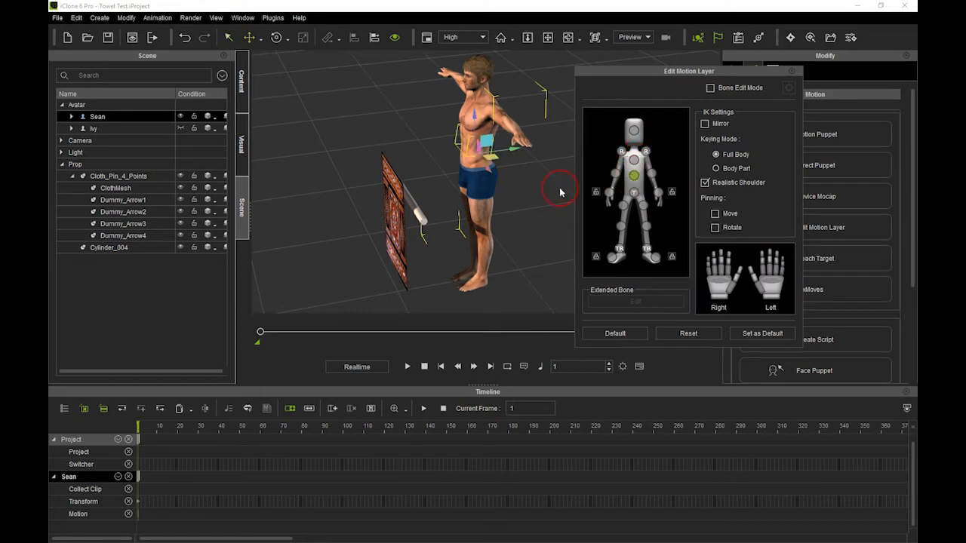
key("e")
left_click_drag(470, 121, 461, 127)
left_click(631, 159)
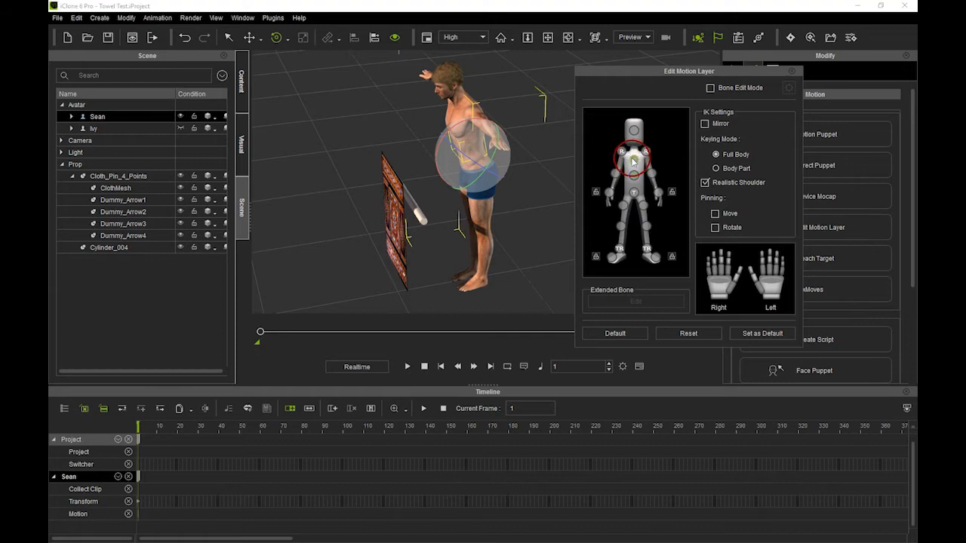
left_click_drag(429, 96, 430, 104)
- Move the avatar's left hand forward and down to the upper edge of the towel
left_click(659, 194)
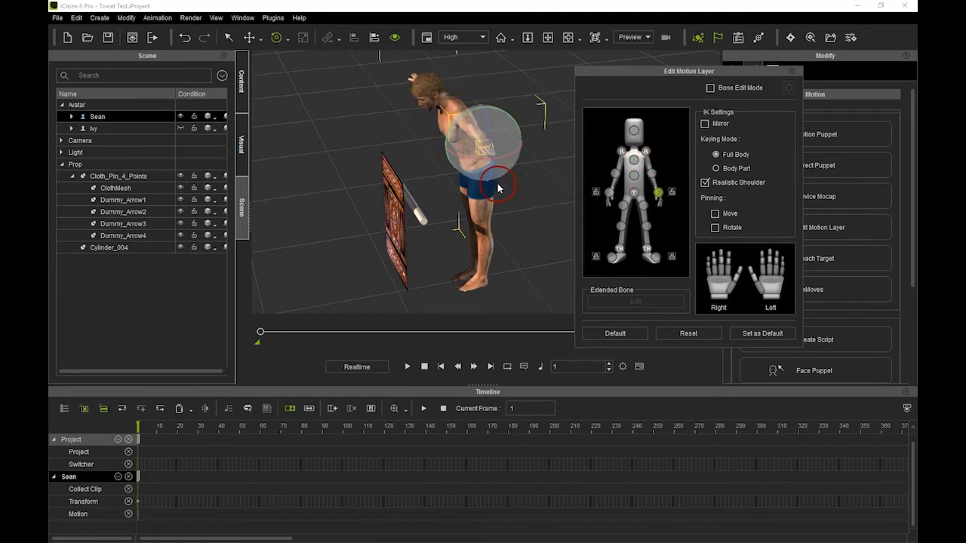
key("w")
left_click_drag(495, 136, 385, 164)
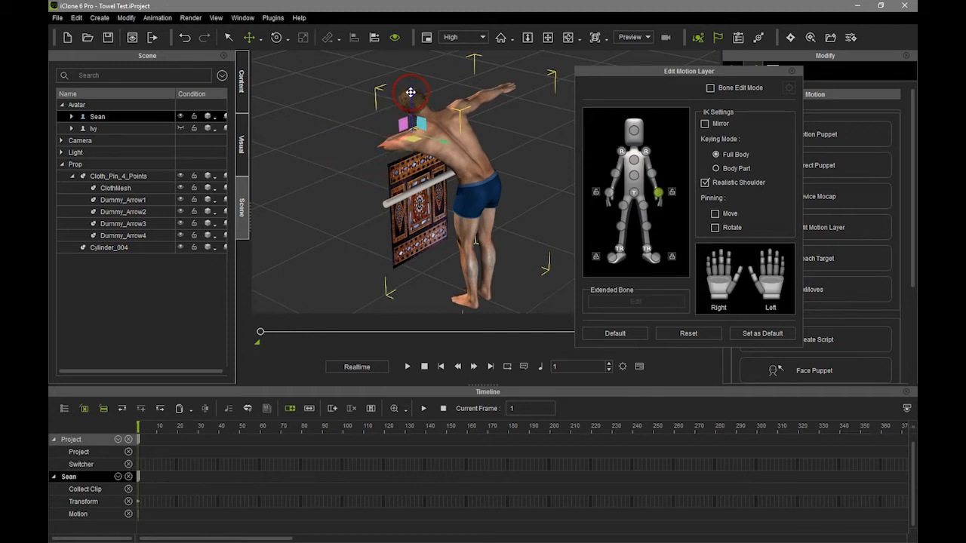
right_click_drag(426, 141, 357, 191)
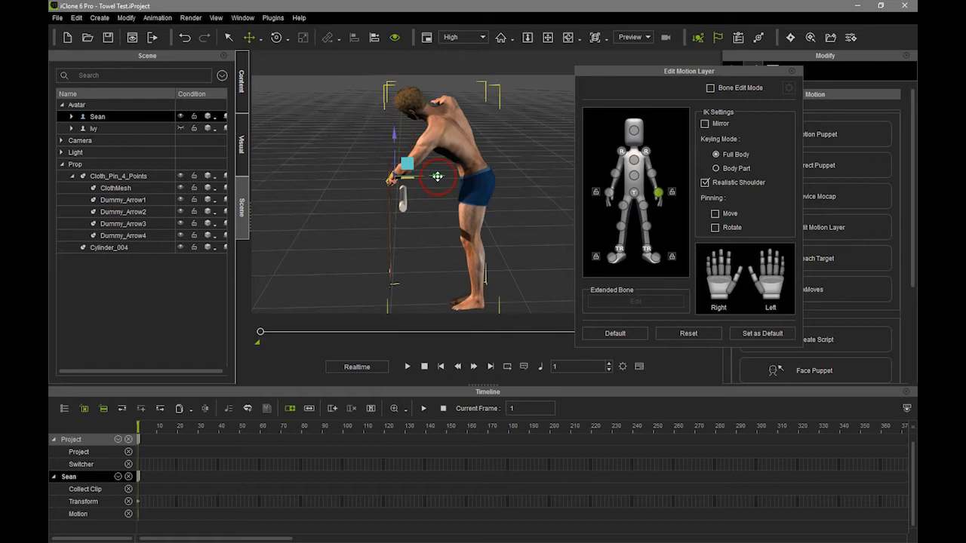
right_click_drag(423, 216, 471, 230)
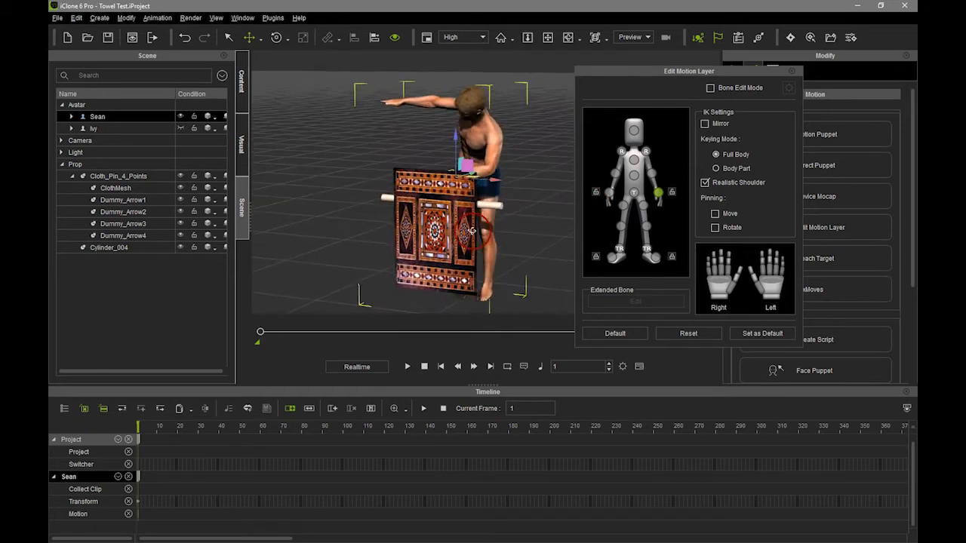
- Rotate the avatar's lower spine slightly to lean his torso further forward over the towel
left_click(634, 170)
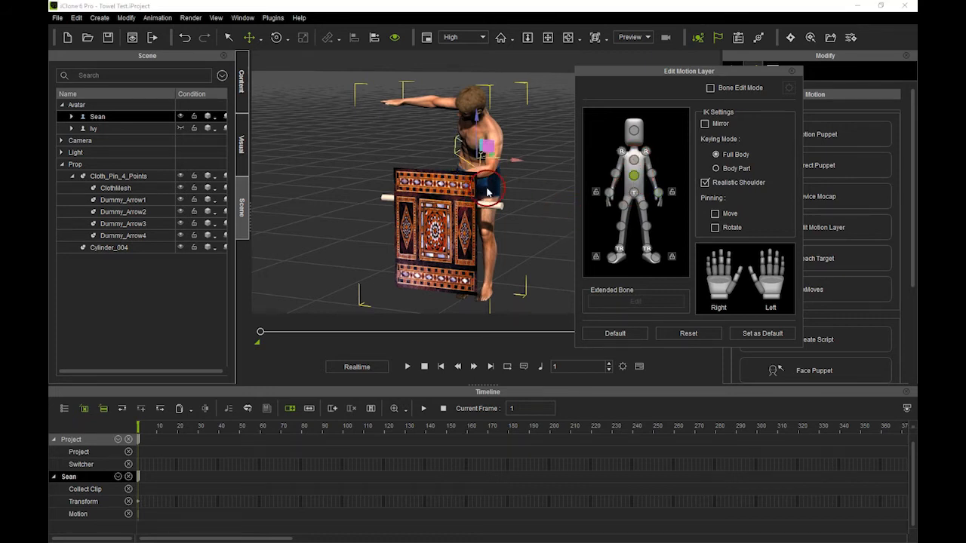
left_click(491, 165)
left_click_drag(465, 156, 456, 158)
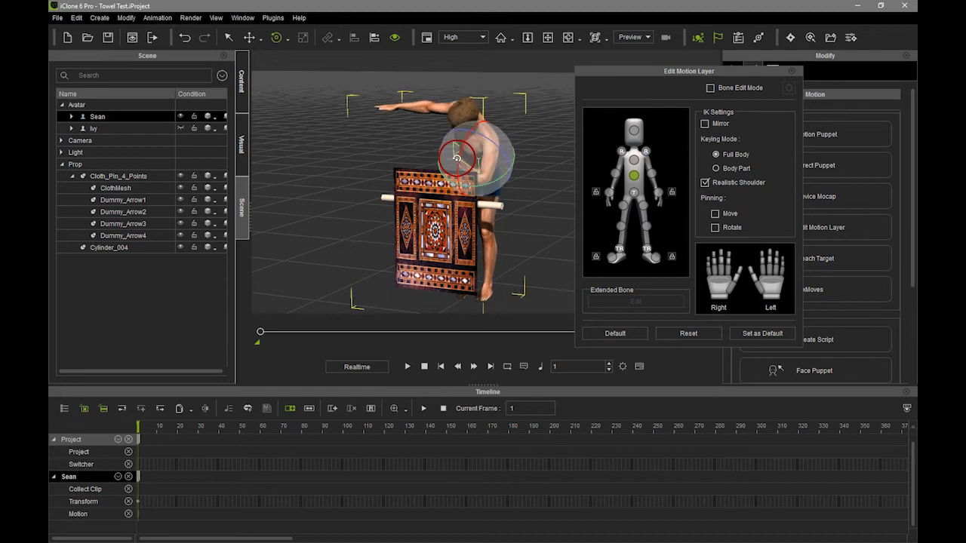
right_click_drag(518, 226, 447, 219)
- Pin the left hand's position and rotation, and adjust the forward lean by rotating the lower and upper spine
left_click(672, 192)
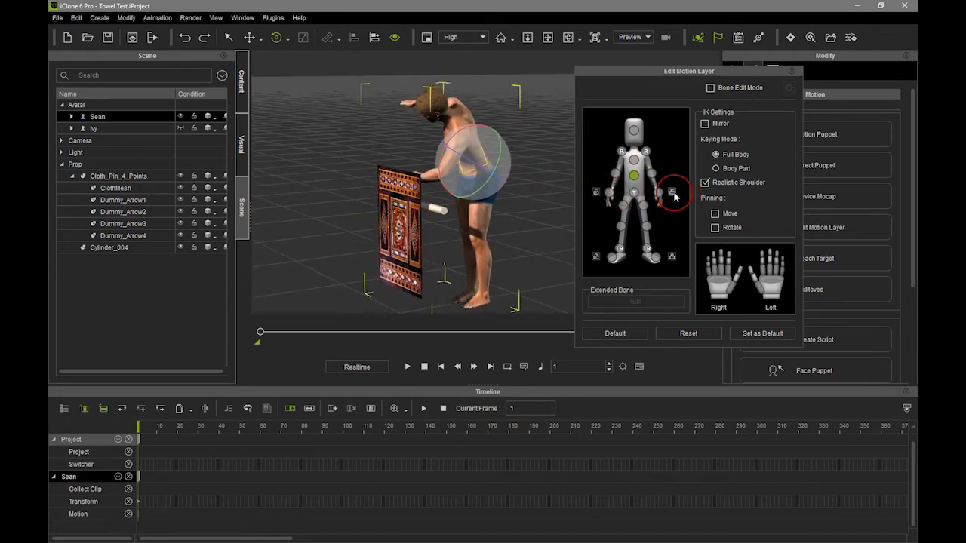
left_click(450, 132)
left_click_drag(464, 133, 469, 129)
right_click_drag(398, 199, 365, 204, "alt")
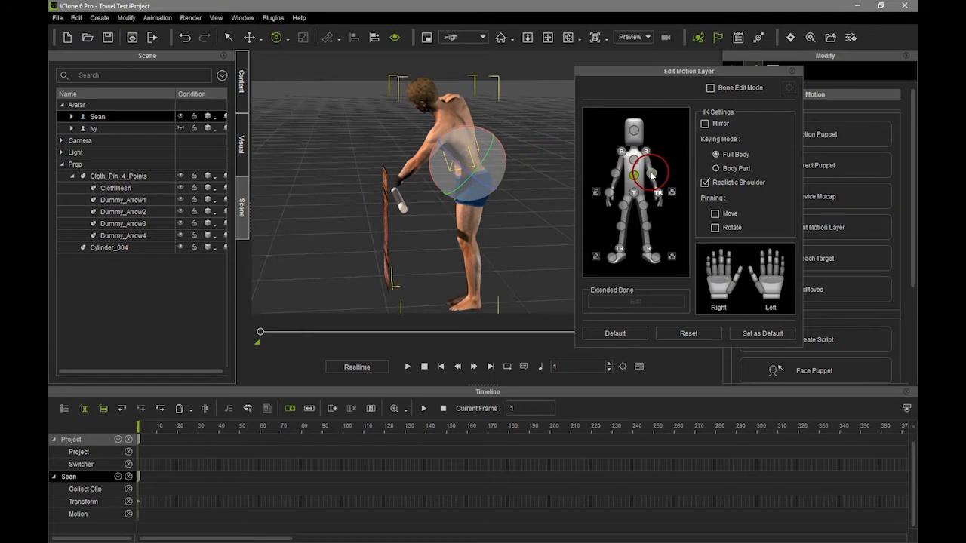
left_click(633, 160)
mouse_move(445, 93)
left_mouse_down()
mouse_move(455, 98)
mouse_move(443, 98)
left_mouse_up()
- Rotate the avatar's lower spine again to adjust the torso's sideways tilt while the left hand stays pinned
right_click_drag(414, 186, 98, 245)
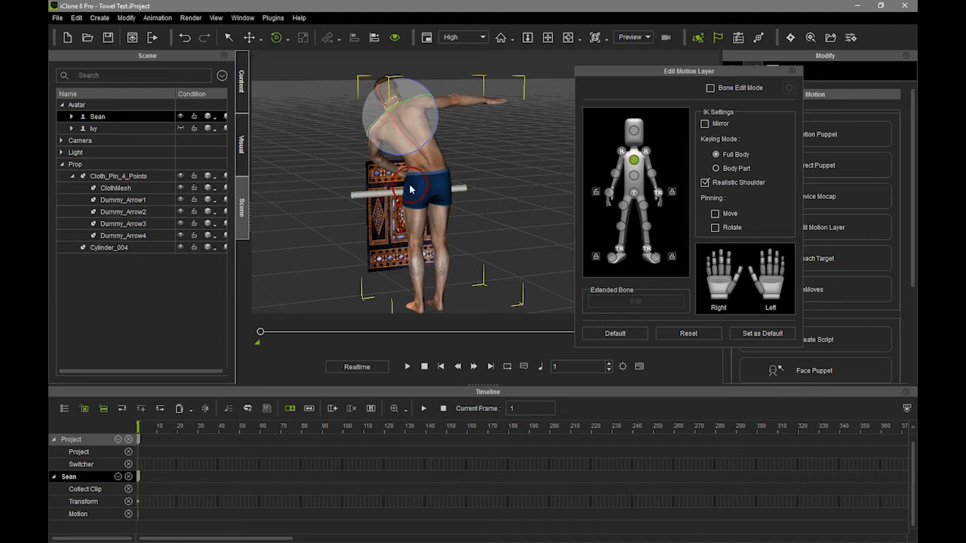
left_click(438, 136)
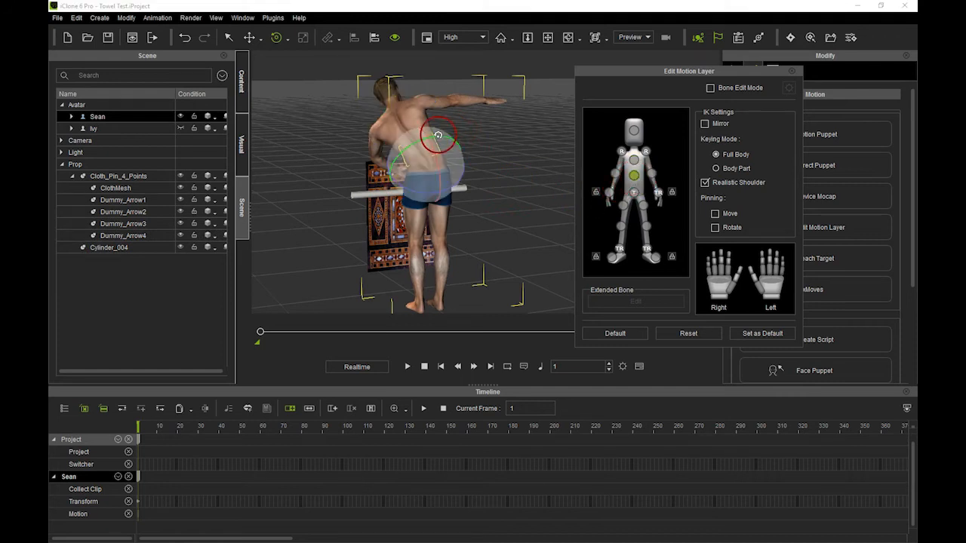
left_click_drag(464, 164, 453, 180)
right_click_drag(406, 225, 619, 234)
right_click_drag(406, 242, 345, 254)
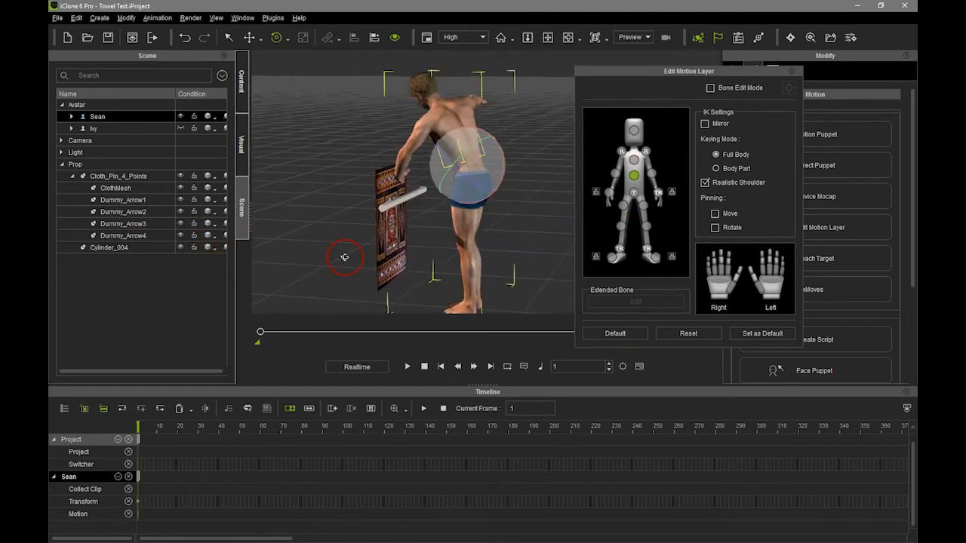
- Rotate the avatar's left hand at the towel's upper edge and play the animation in Realtime mode to check the cloth
left_click(658, 195)
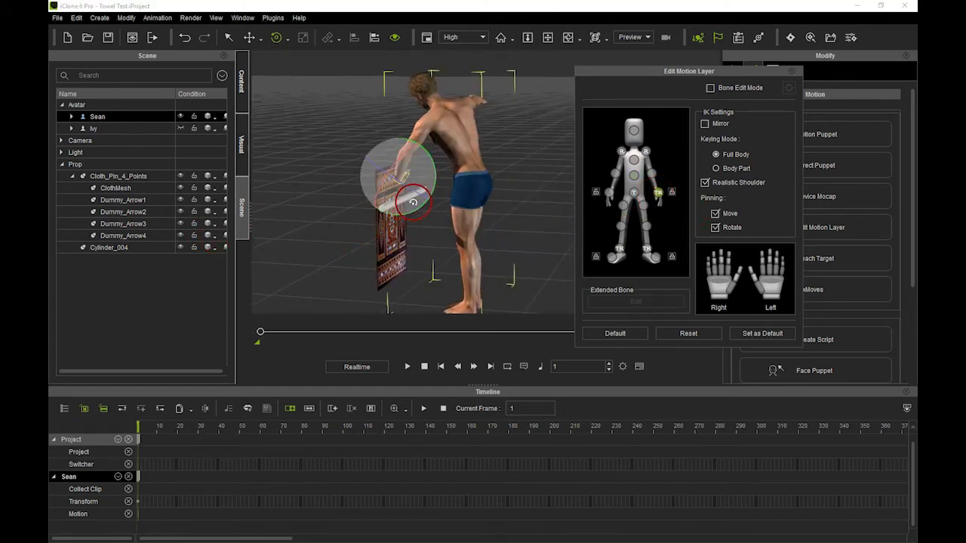
left_click_drag(396, 166, 422, 150)
mouse_move(375, 220)
right_mouse_down()
mouse_move(465, 222)
mouse_move(381, 216)
right_mouse_up()
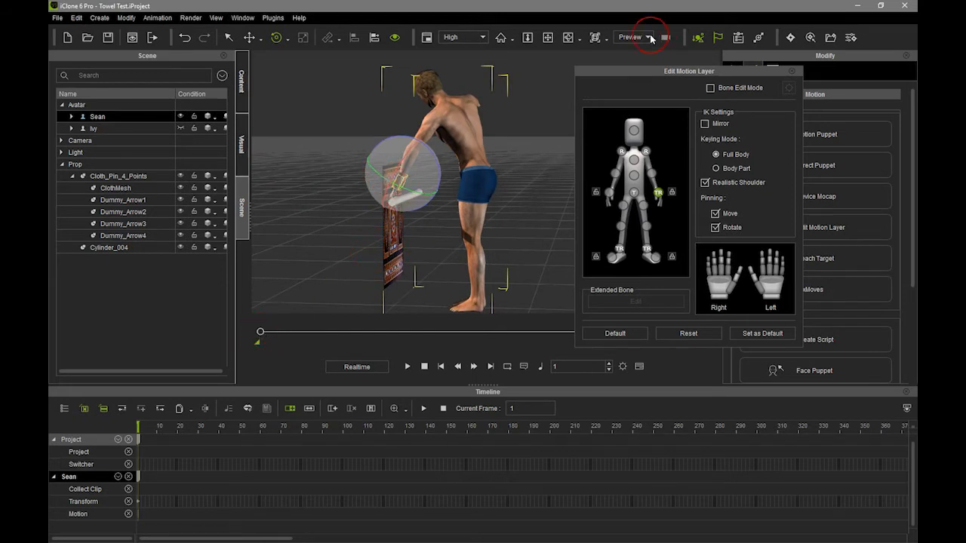
left_click(408, 368)
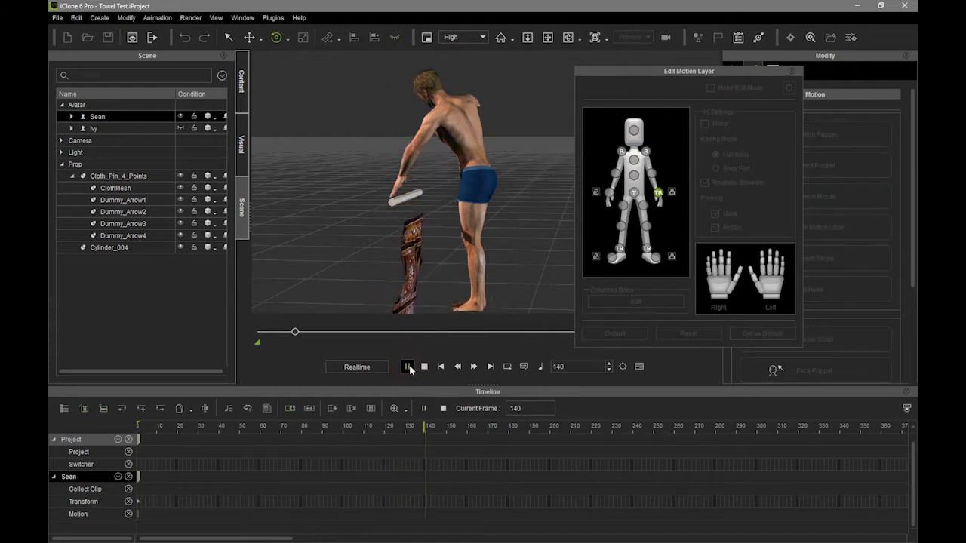
left_click(424, 366)
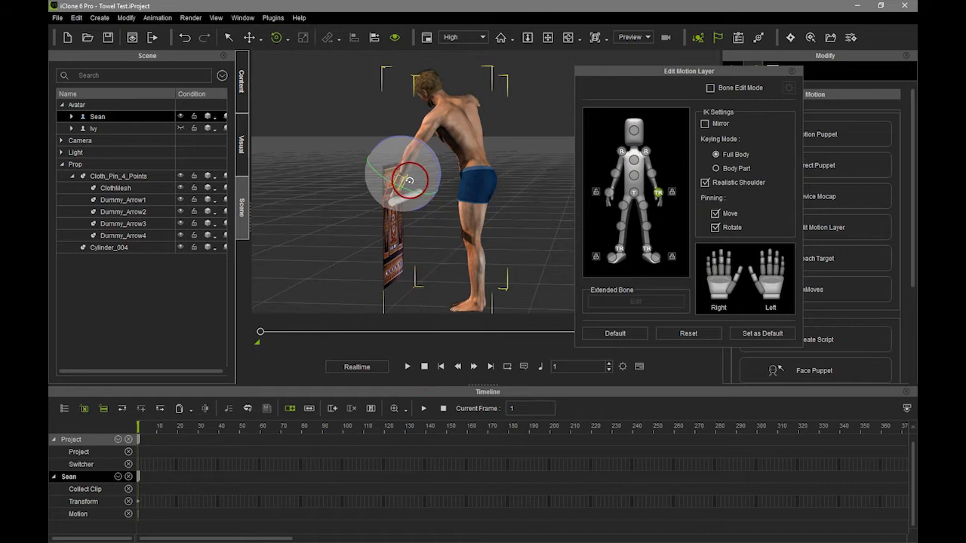
- Hide the male avatar, leave motion layer editing, and play the towel simulation in By Frame mode
right_click_drag(372, 205, 502, 232)
middle_click_drag(502, 232, 444, 243)
right_click_drag(445, 243, 429, 256)
left_click(180, 116)
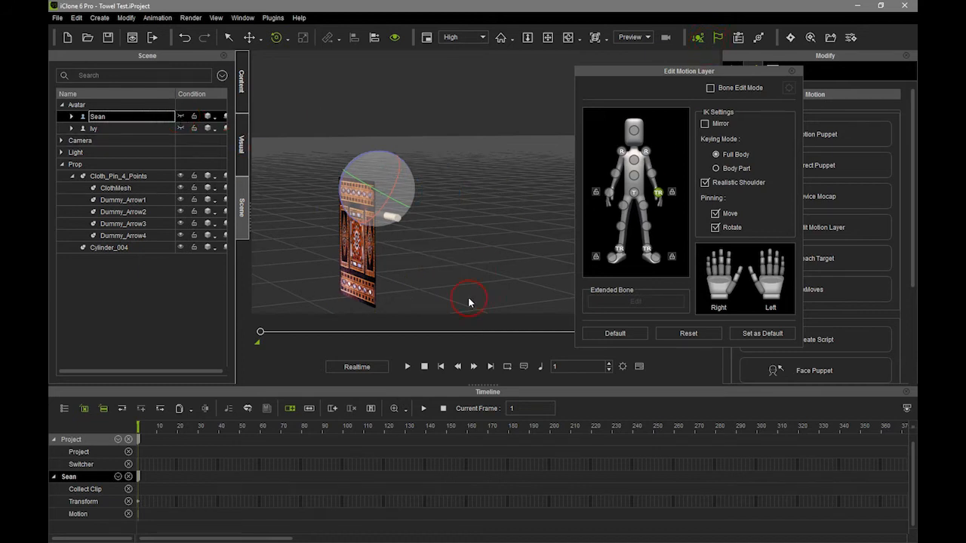
left_click(789, 36)
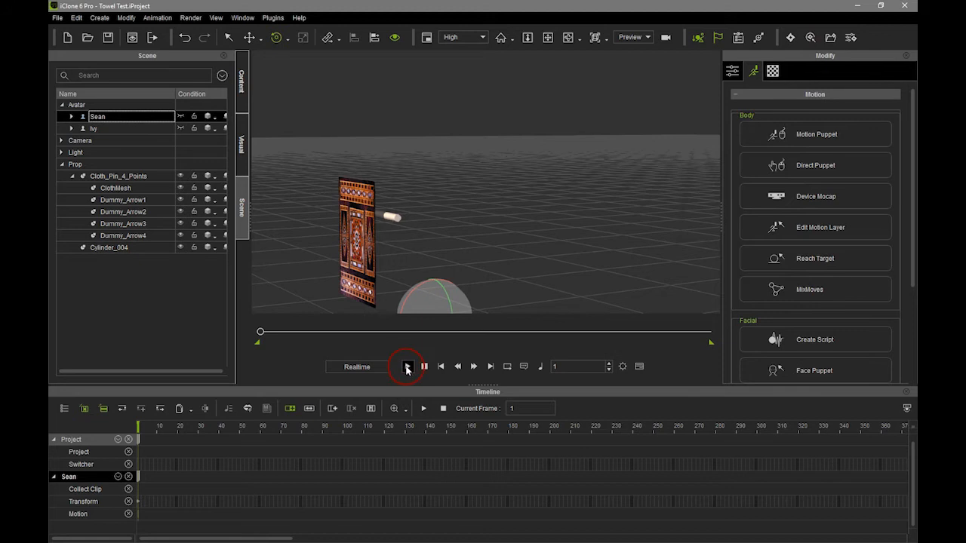
left_click(356, 366)
left_click(406, 367)
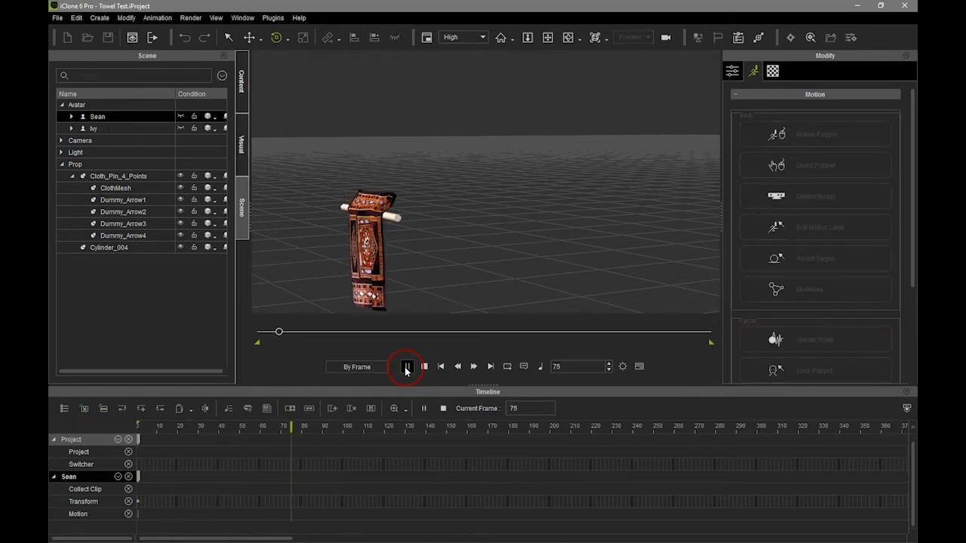
left_click(424, 367)
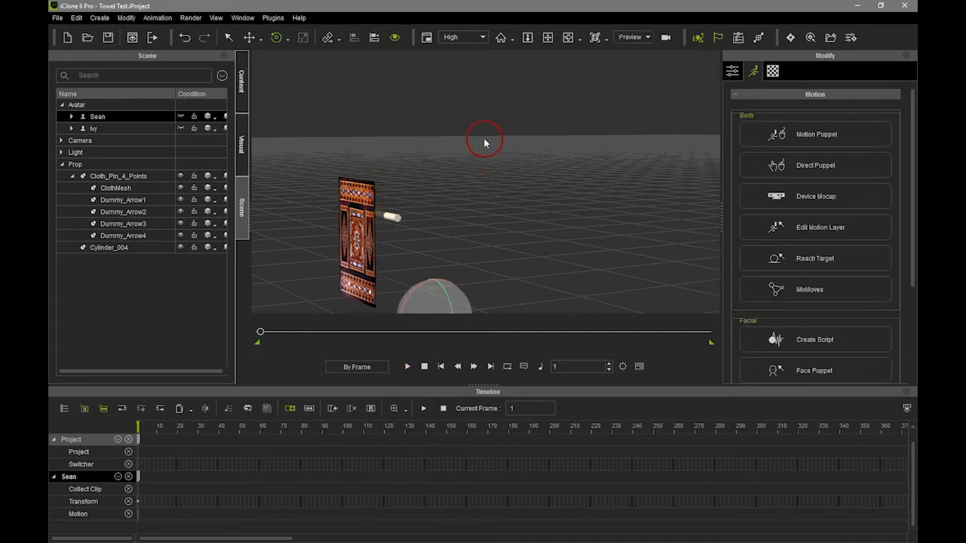
- Show the male avatar again and move him well away from the towel and rod
left_click(425, 237)
left_click(470, 173)
left_click(180, 116)
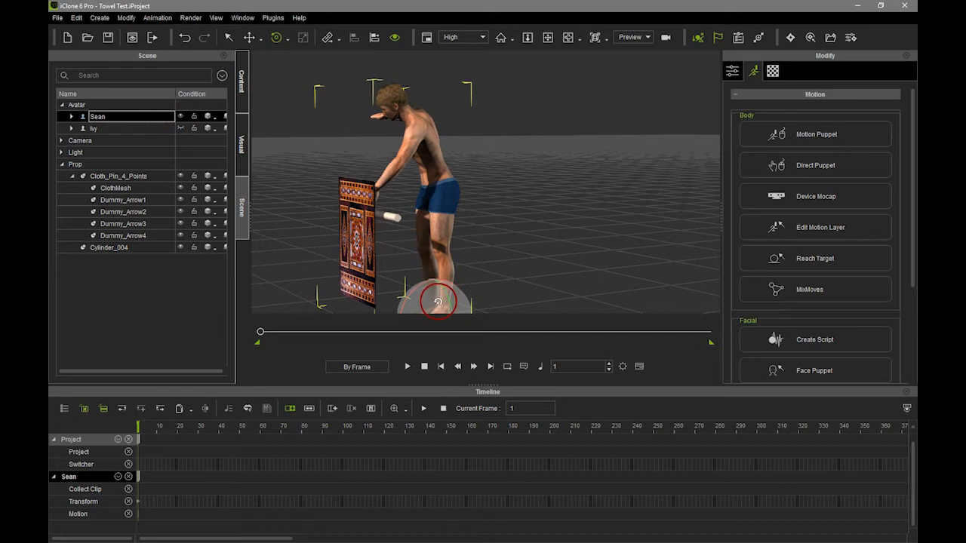
key("w")
middle_click_drag(498, 262, 510, 187)
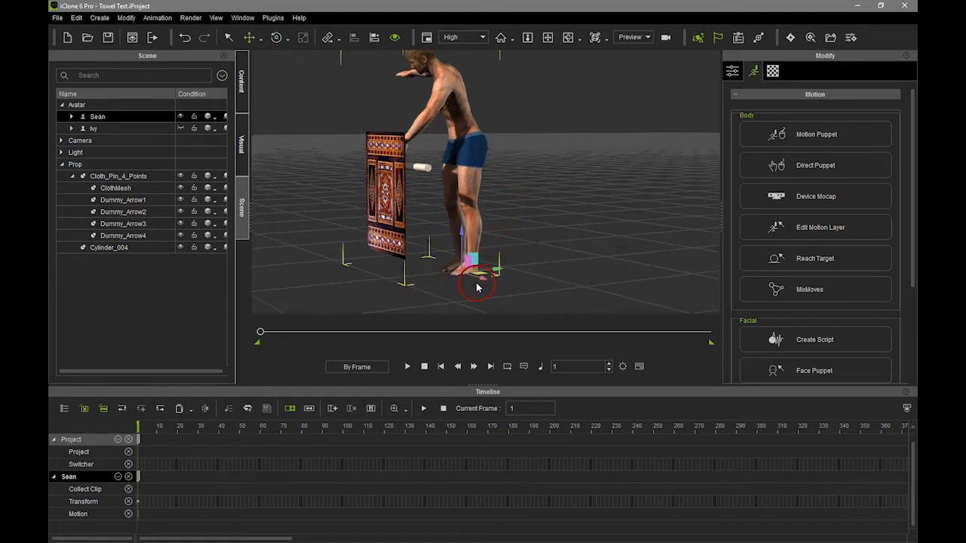
left_click_drag(481, 279, 309, 253)
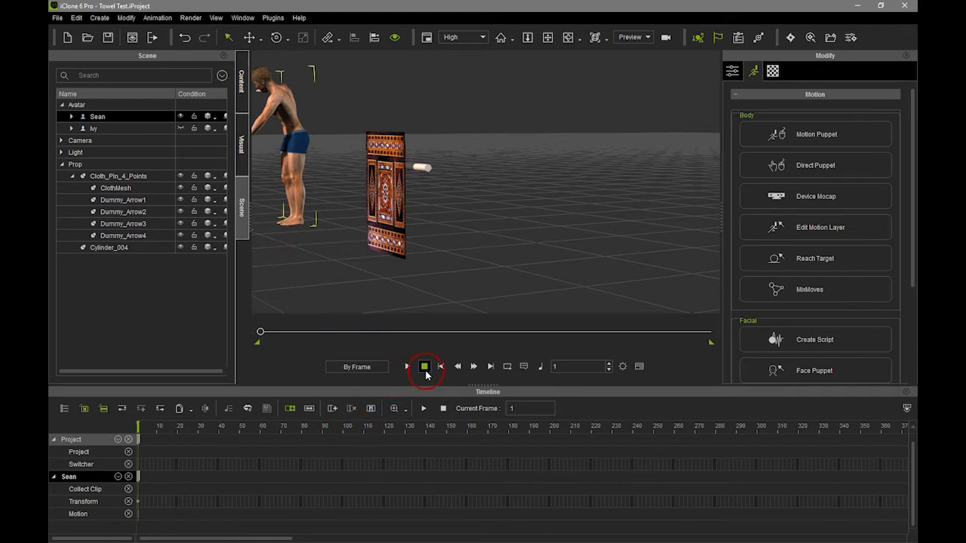
- Play the towel simulation with the avatar clear of it, and move him back to his spot at the rod
left_click(407, 367)
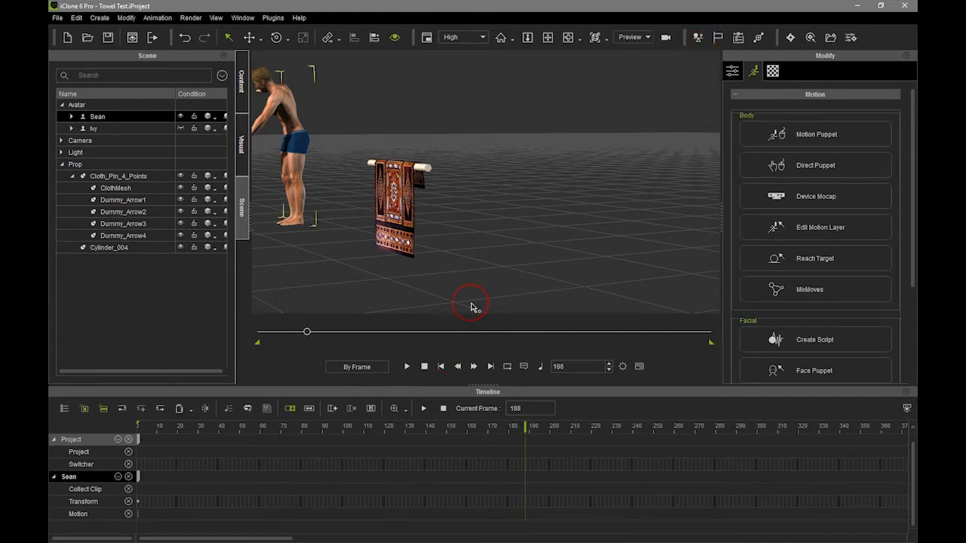
left_click(424, 367)
key("w")
left_click_drag(306, 230, 487, 298)
right_click_drag(486, 298, 371, 210)
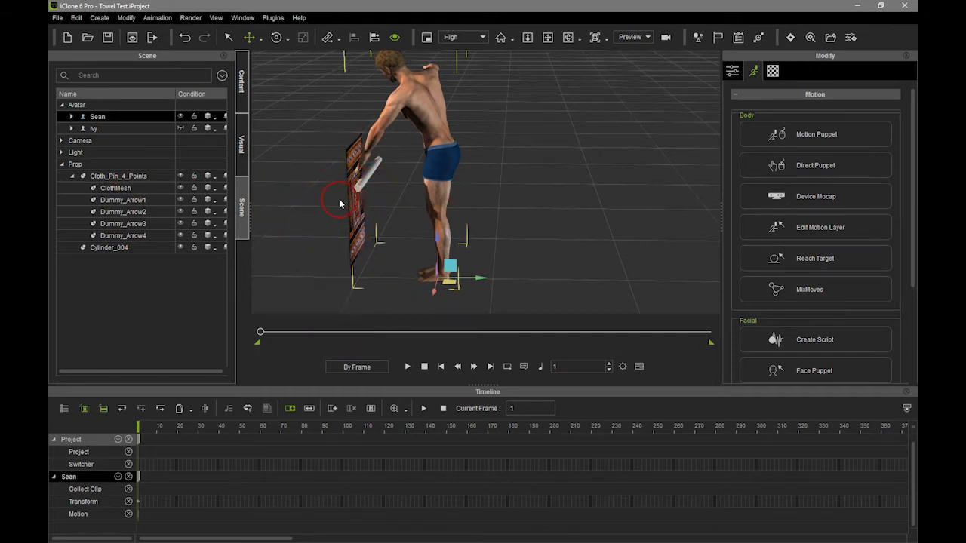
- Raise Cloth_Pin_4_Points and Cylinder_004 together so the towel and rod sit higher against the avatar's hand, and clear the selection
left_click(118, 176)
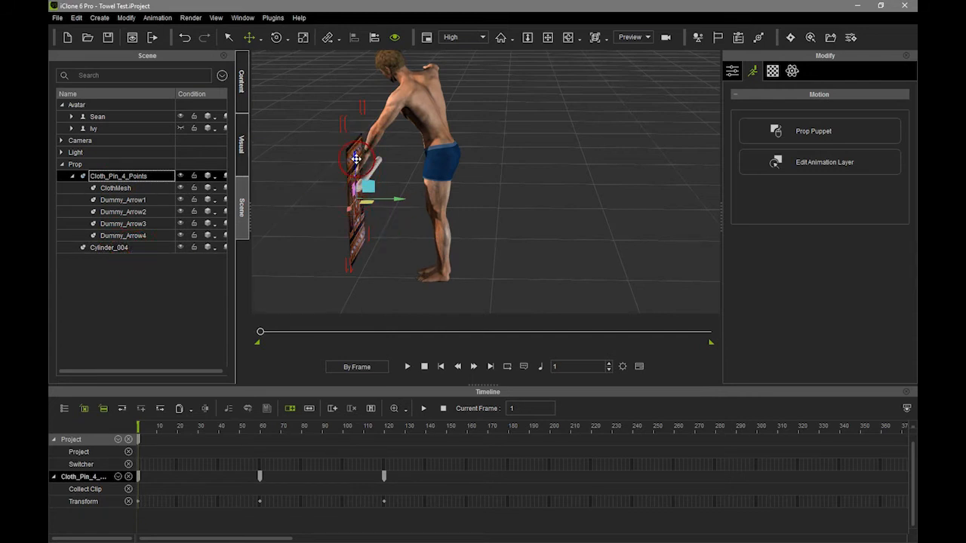
left_click(155, 248)
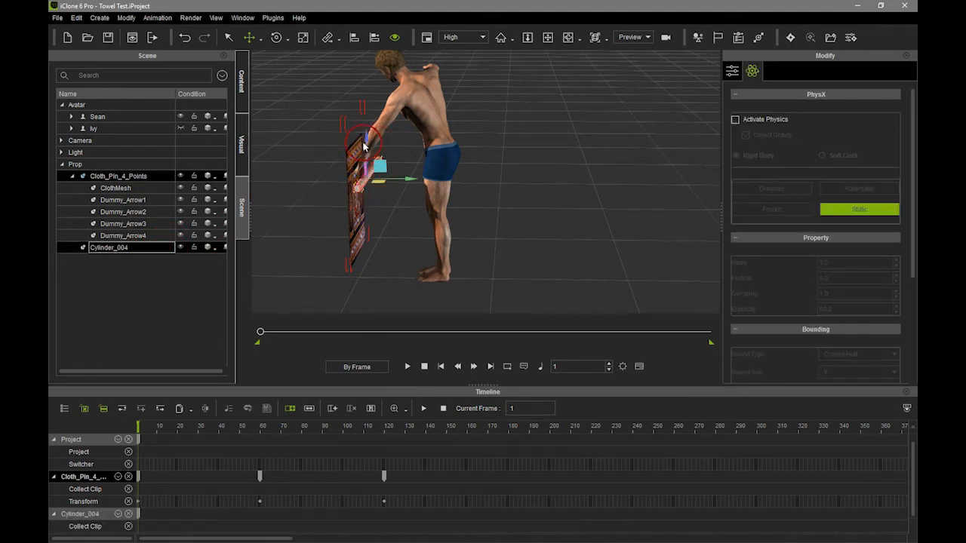
left_click_drag(366, 140, 365, 111)
right_click_drag(405, 181, 403, 106)
right_click_drag(404, 157, 405, 138)
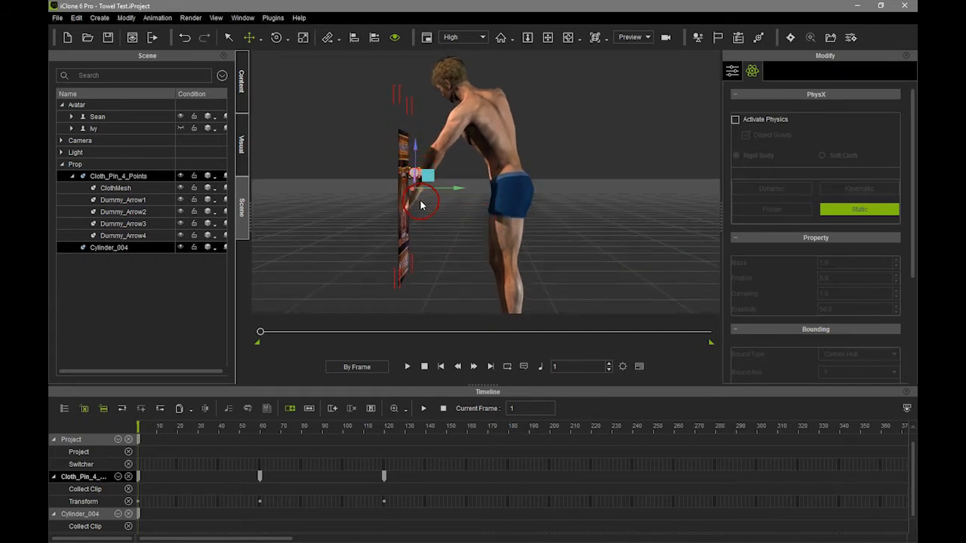
right_click_drag(413, 189, 452, 195)
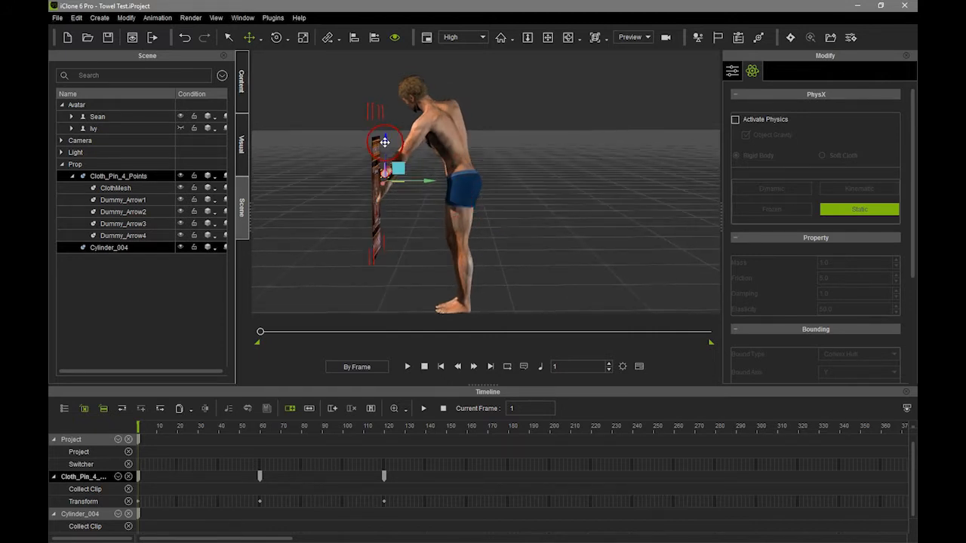
right_click_drag(391, 150, 491, 217)
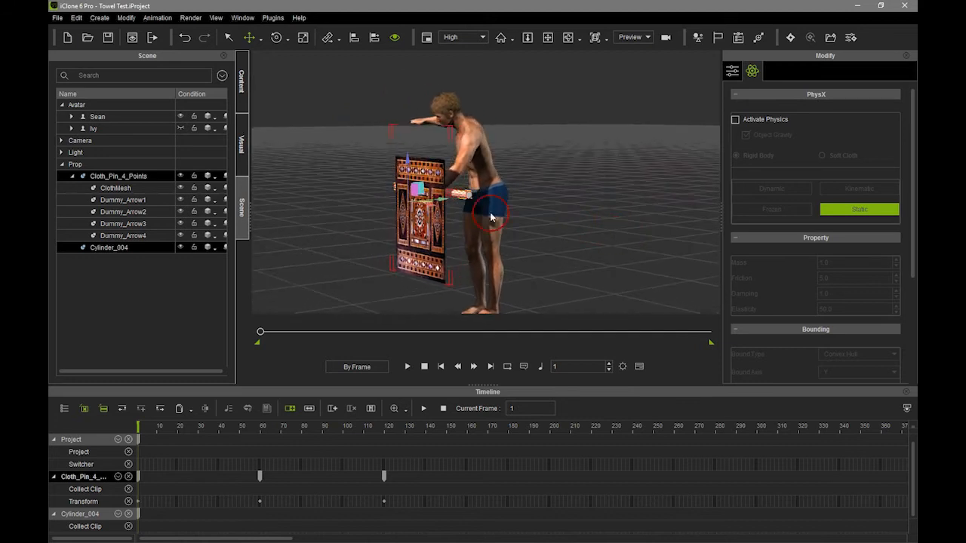
key("q")
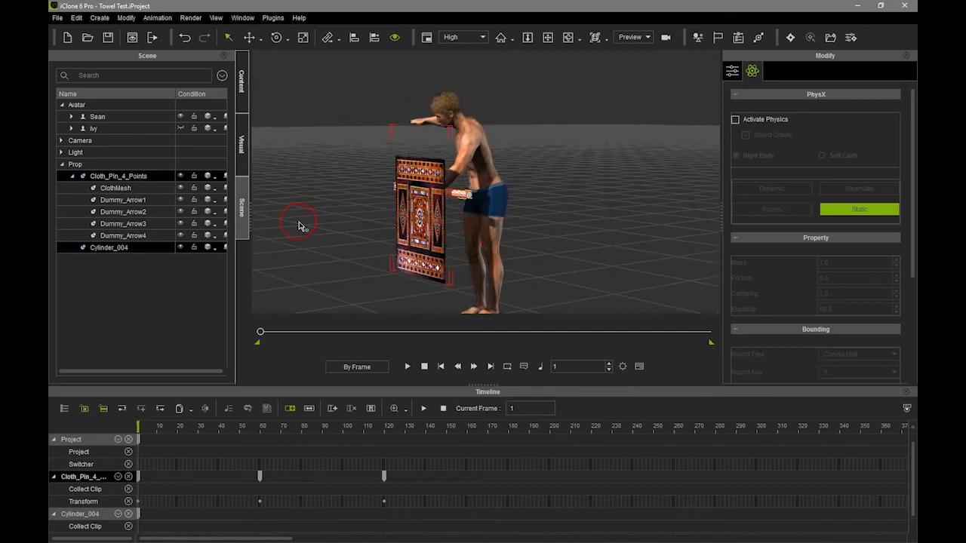
left_click(164, 279)
right_click_drag(496, 236, 400, 279)
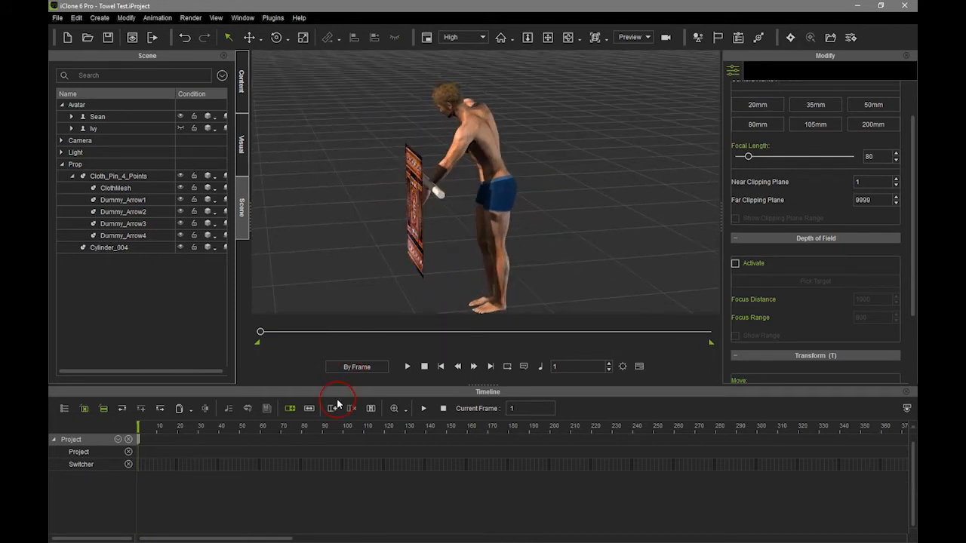
- At the first frame, move the whole male avatar back and away from the towel and rod
mouse_move(264, 338)
left_mouse_down()
mouse_move(276, 334)
mouse_move(249, 335)
left_mouse_up()
left_click(498, 211)
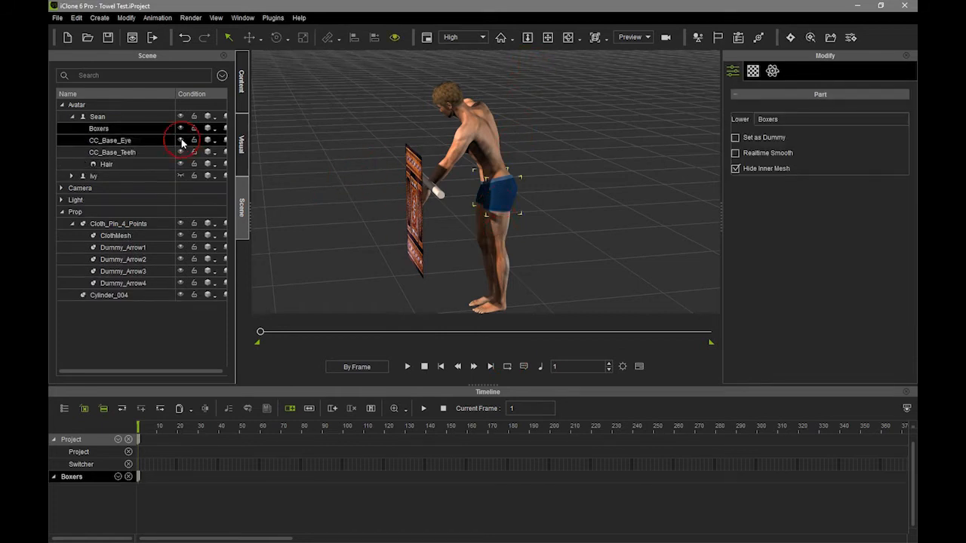
left_click(99, 116)
key("w")
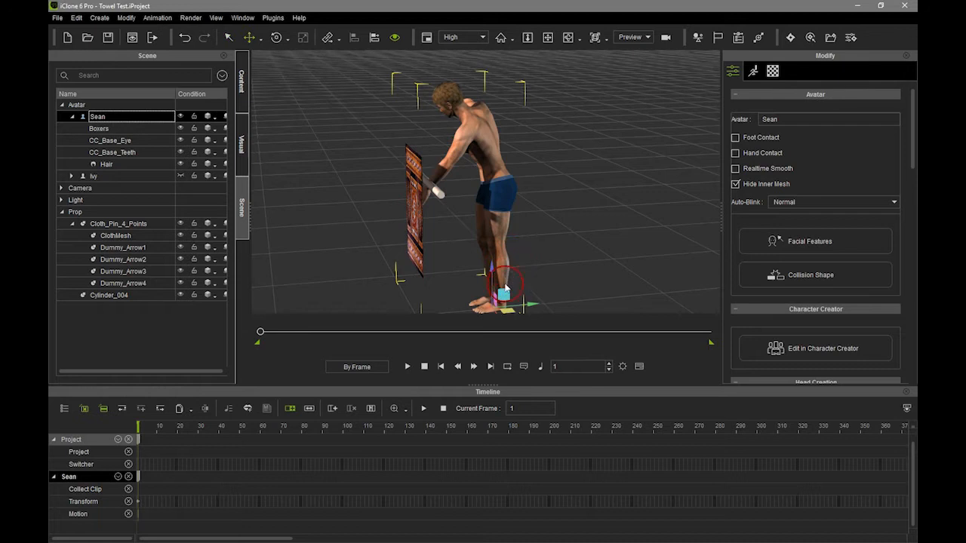
left_click_drag(523, 263, 536, 248, "alt")
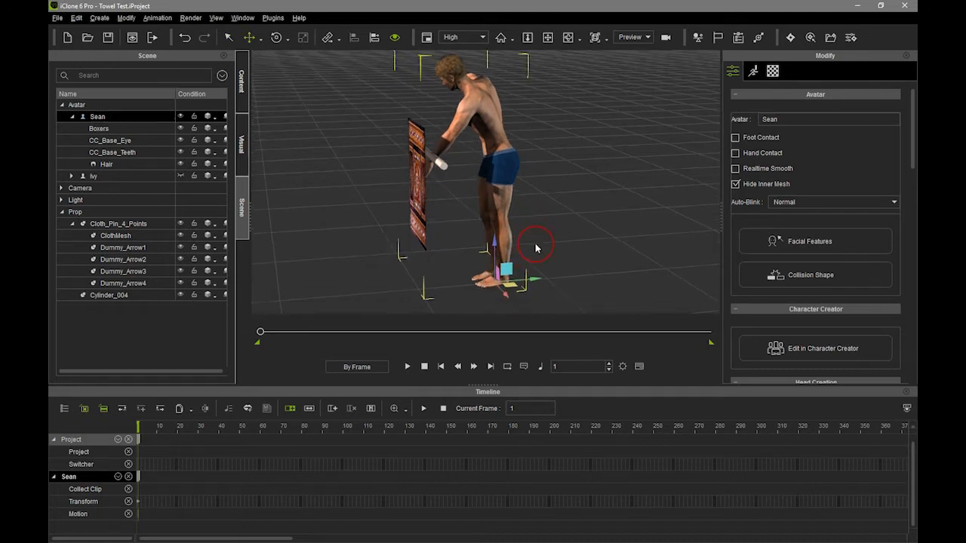
left_click_drag(504, 285, 413, 185)
right_click_drag(484, 179, 515, 232, "alt")
left_click_drag(527, 201, 528, 220, "alt")
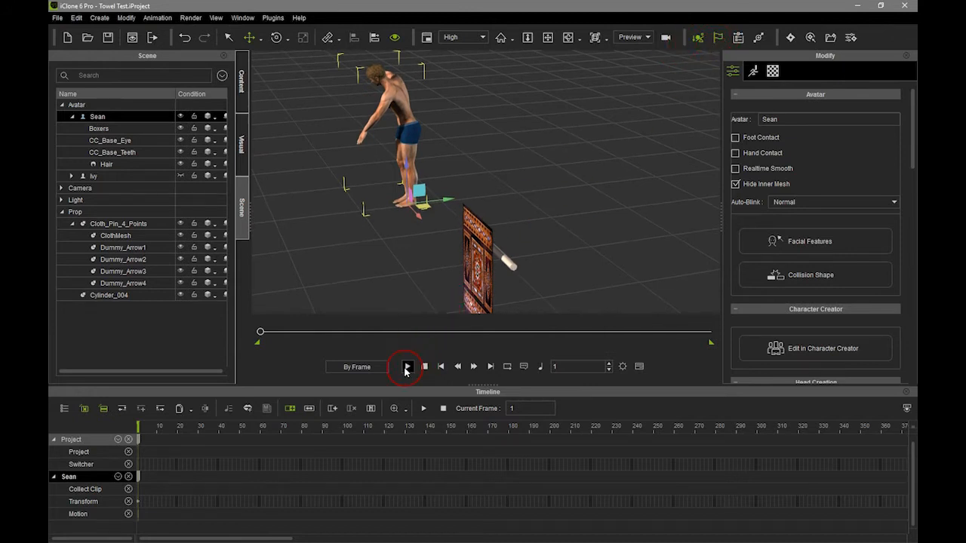
- Play the towel simulation, pause it at frame 172, and examine from several angles how the cloth hangs over the rod
left_click(405, 368)
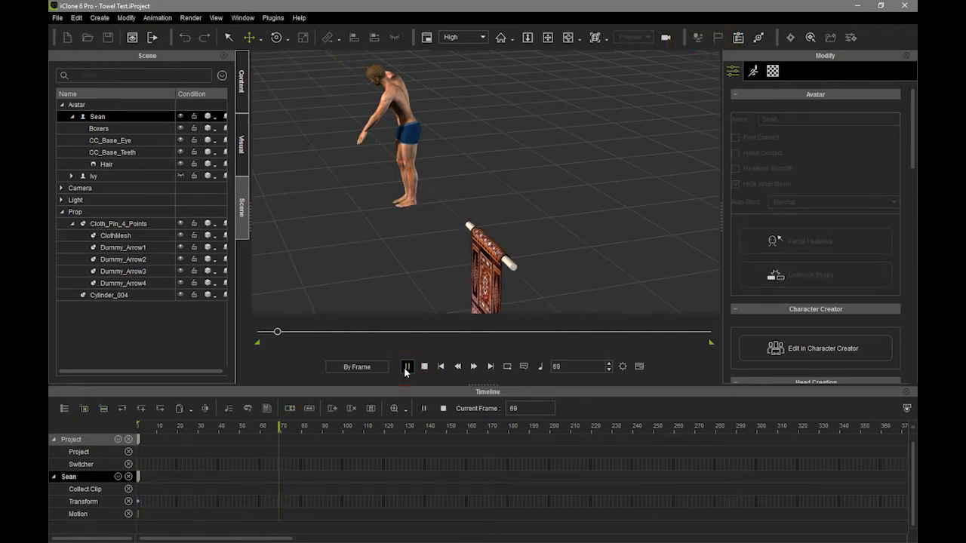
left_click(406, 370)
right_click_drag(586, 246, 540, 199)
middle_click_drag(540, 199, 556, 162)
mouse_move(555, 162)
right_mouse_down()
mouse_move(509, 169)
mouse_move(559, 162)
right_mouse_up()
middle_click_drag(562, 215, 571, 242)
right_click_drag(571, 242, 575, 199)
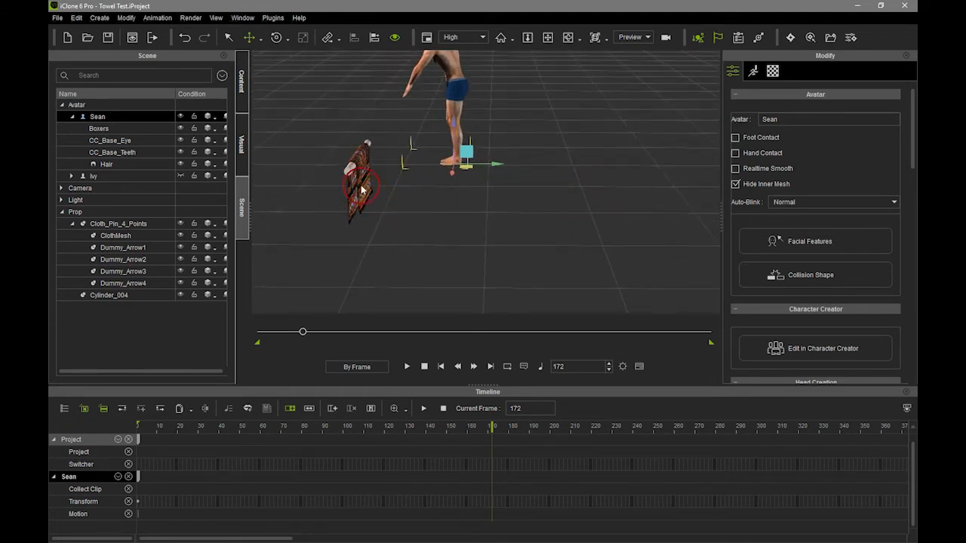
- Raise Cloth_Pin_4_Points to Z 36.9 at its frame 120 transform key
left_click(138, 223)
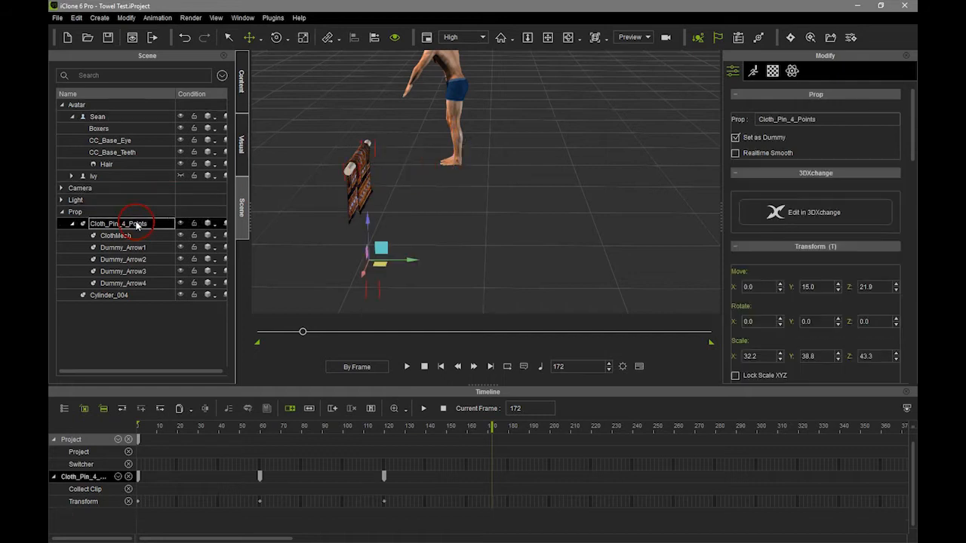
right_click_drag(391, 228, 521, 184)
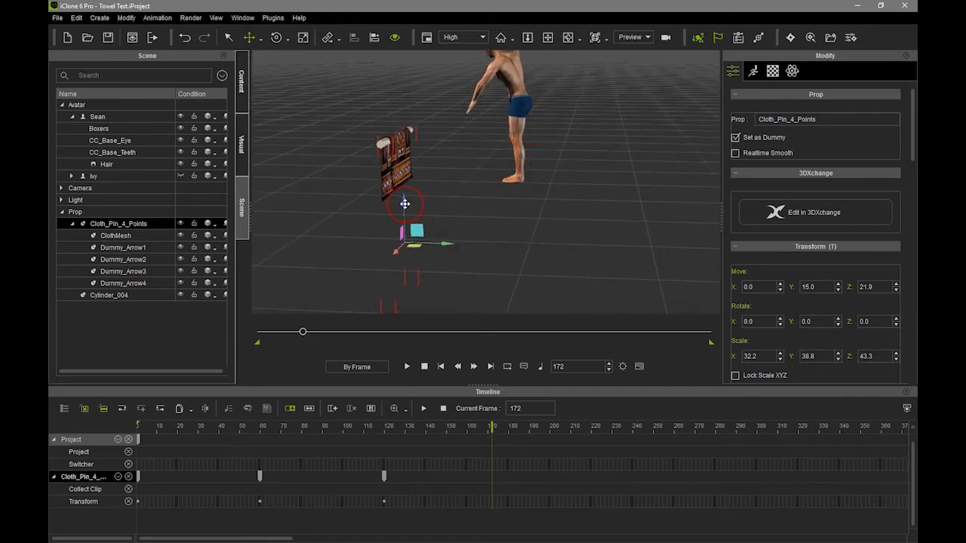
left_click_drag(389, 432, 375, 451)
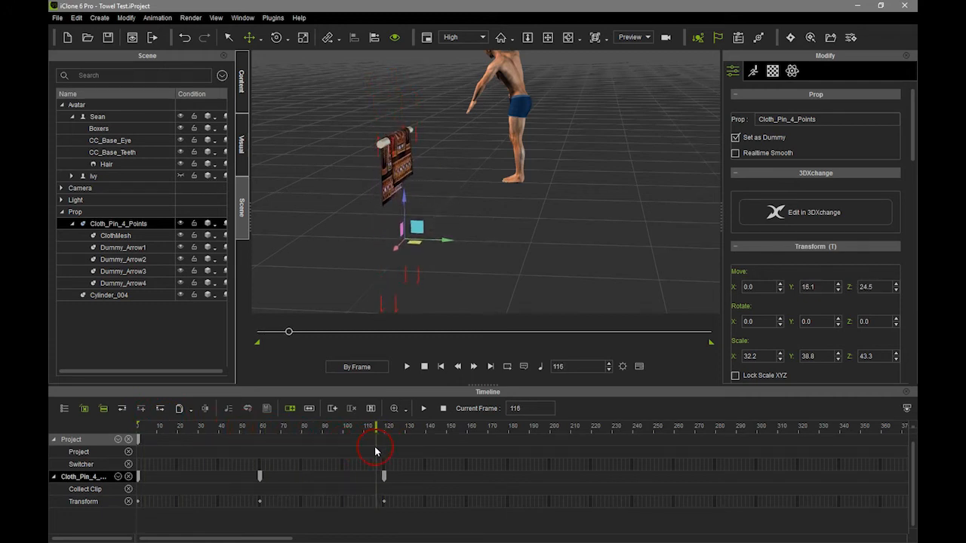
left_click(113, 505)
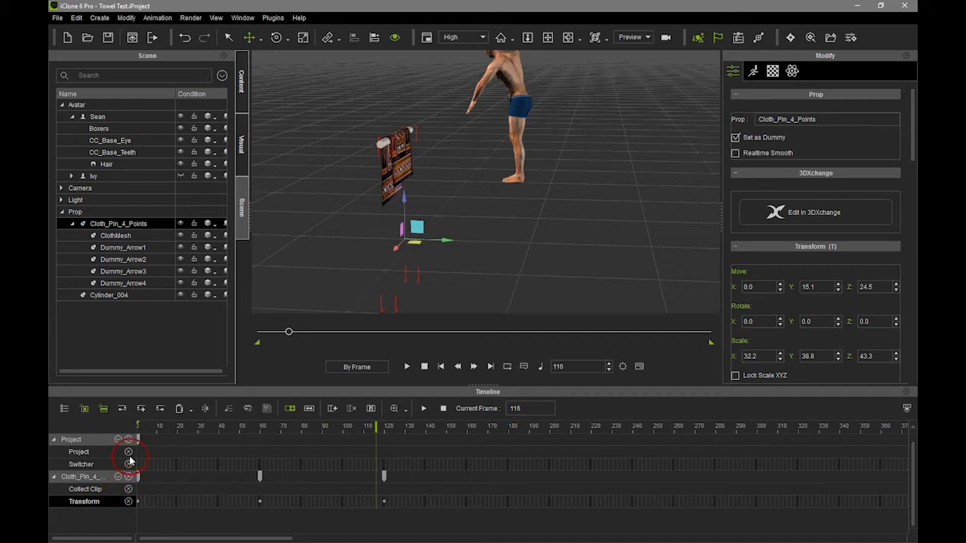
left_click(161, 408)
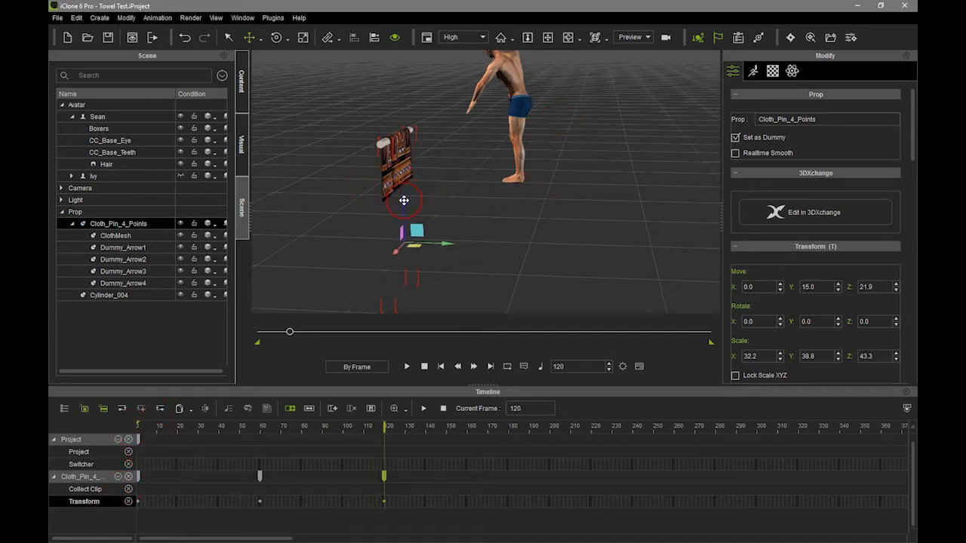
left_click_drag(403, 200, 405, 179)
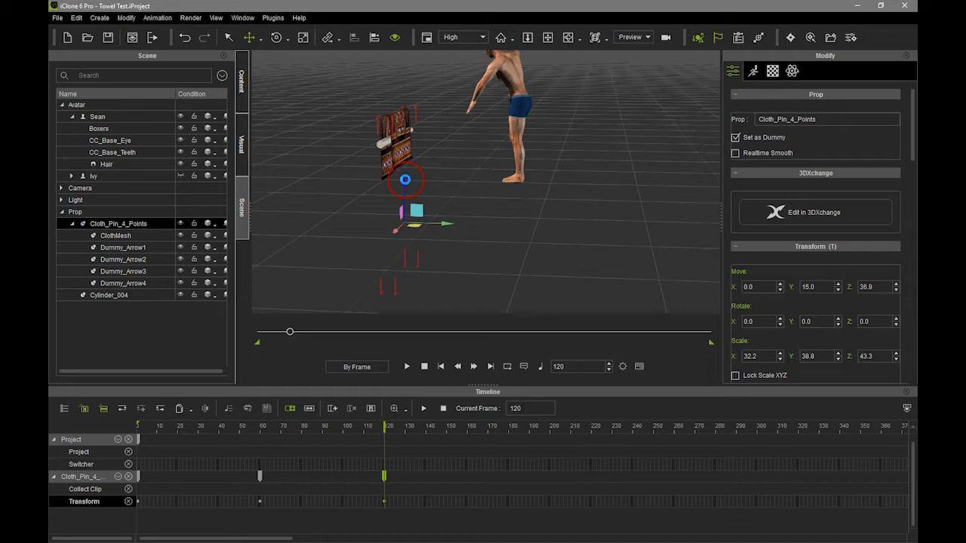
- Replay the towel simulation from the first frame and examine how the cloth drapes over the rod with the raised key
left_click(424, 368)
left_click(407, 367)
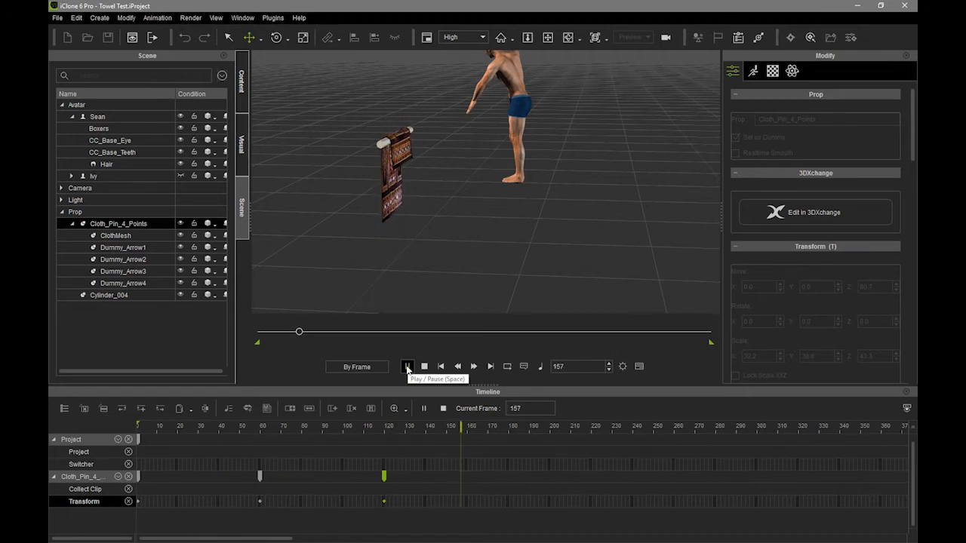
left_click(407, 367)
left_click(435, 220)
right_click_drag(383, 209, 501, 252)
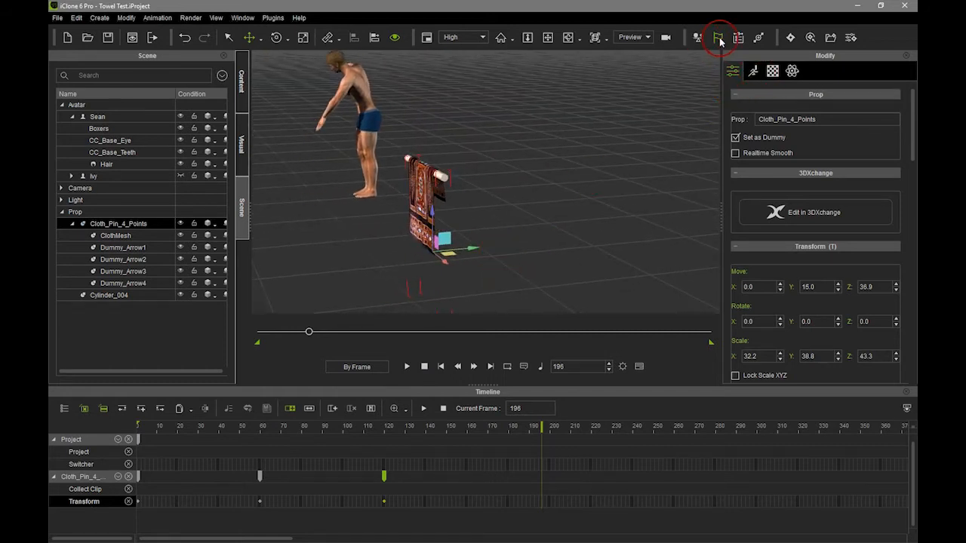
left_click(424, 367)
left_click(407, 366)
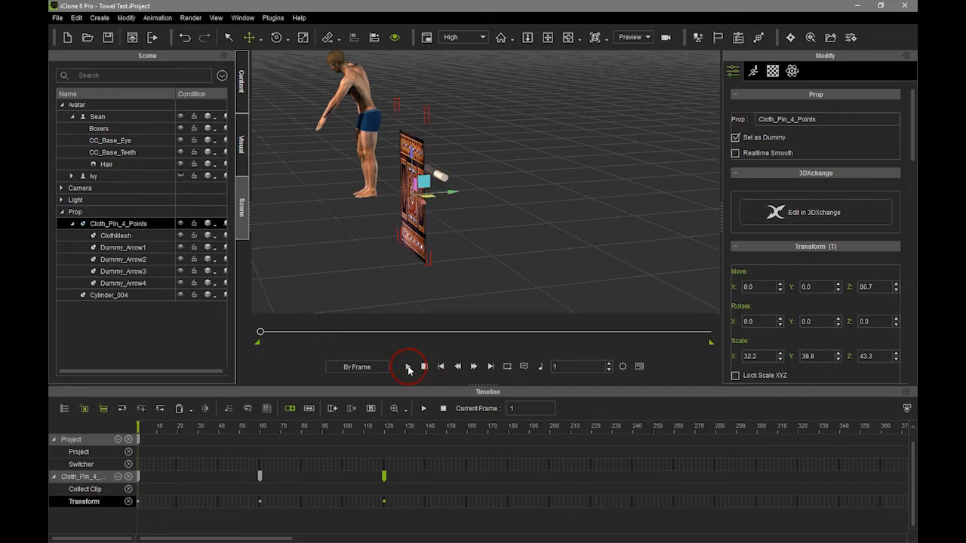
- Scrub through the first frames of the towel simulation, view it from another angle, and return to the first frame
left_click_drag(265, 332, 292, 337)
mouse_move(433, 227)
left_mouse_down("alt")
mouse_move(456, 231)
mouse_move(447, 235)
left_mouse_up("alt")
left_click(425, 367)
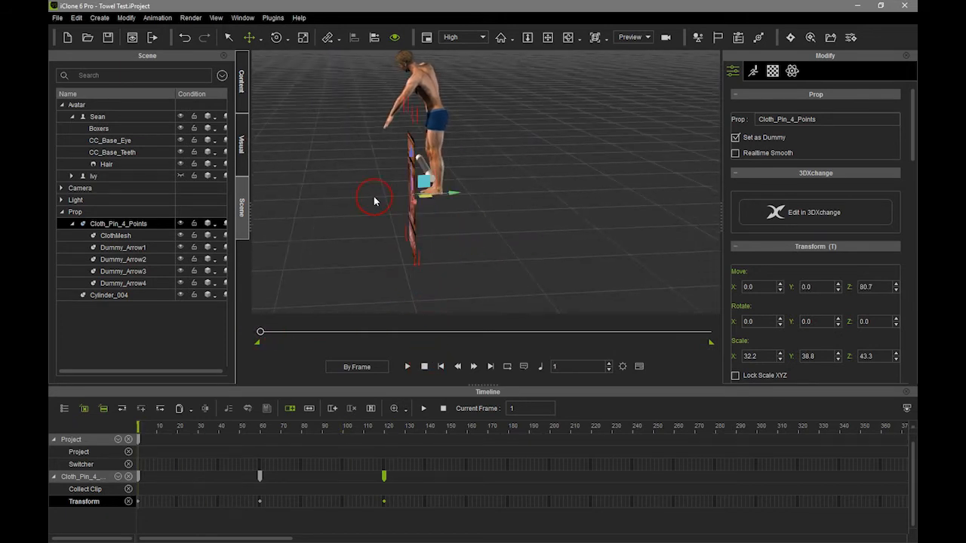
- Move the whole male avatar closer to the rod so its arm reaches the towel, checking the placement by scrubbing from the first frame
left_click(128, 117)
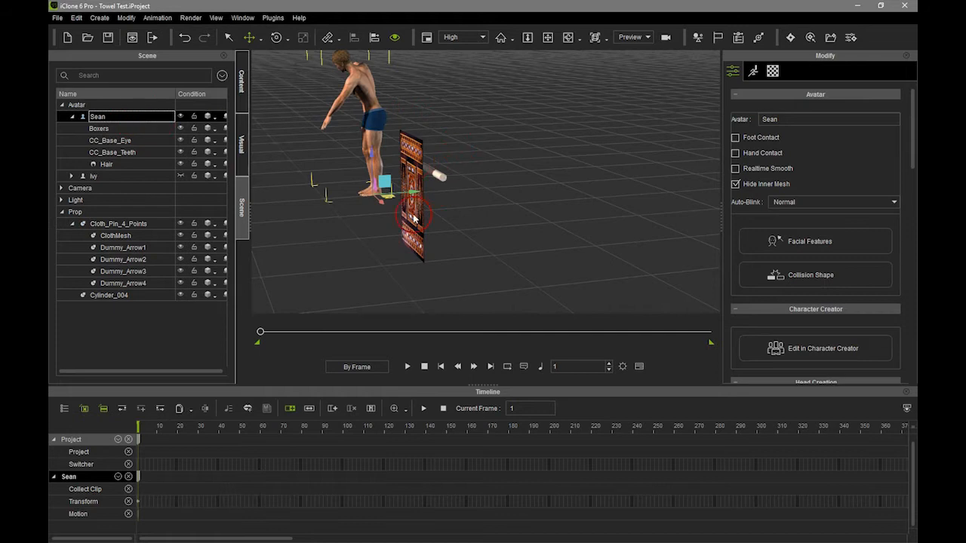
left_click_drag(383, 204, 488, 272, "alt")
left_click_drag(266, 336, 299, 337)
left_click_drag(456, 233, 358, 266, "alt")
right_click_drag(471, 272, 375, 255)
right_click_drag(458, 317, 429, 332)
left_click(424, 367)
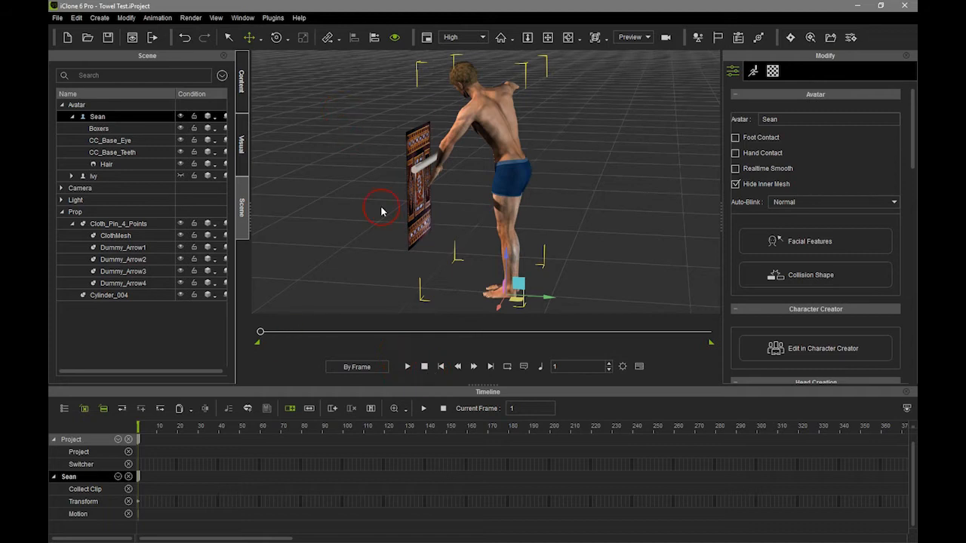
- Play the towel simulation, pause it at frame 167, step back to frame 161, and examine the avatar's hand at the draped towel
right_click_drag(510, 246, 532, 196)
left_click(408, 368)
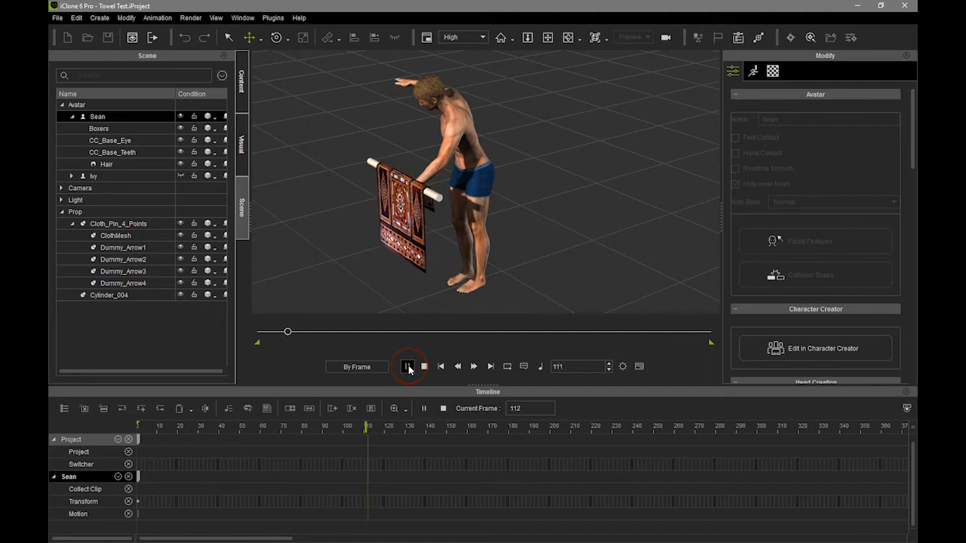
left_click(407, 368)
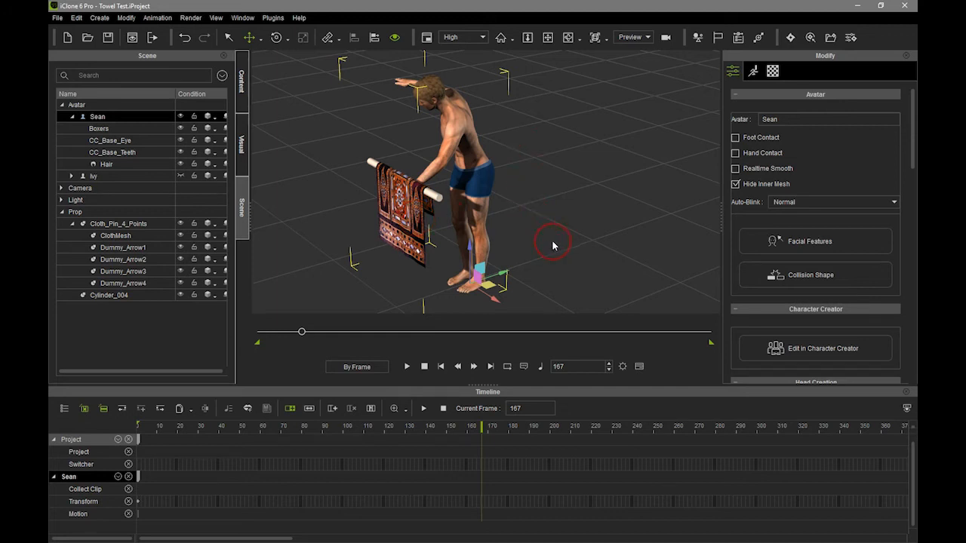
mouse_move(482, 428)
left_mouse_down()
mouse_move(302, 425)
mouse_move(468, 430)
left_mouse_up()
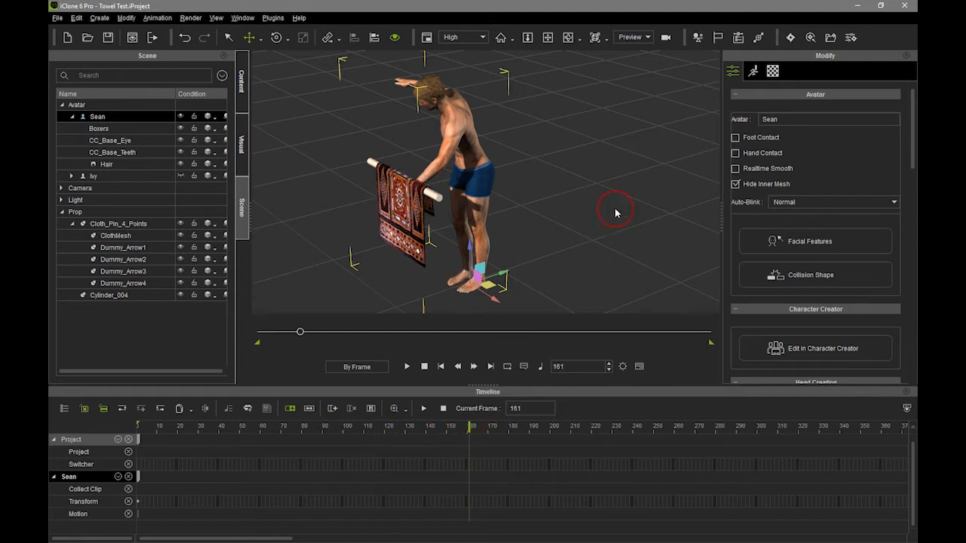
right_click_drag(618, 212, 420, 218)
right_click_drag(473, 272, 717, 228)
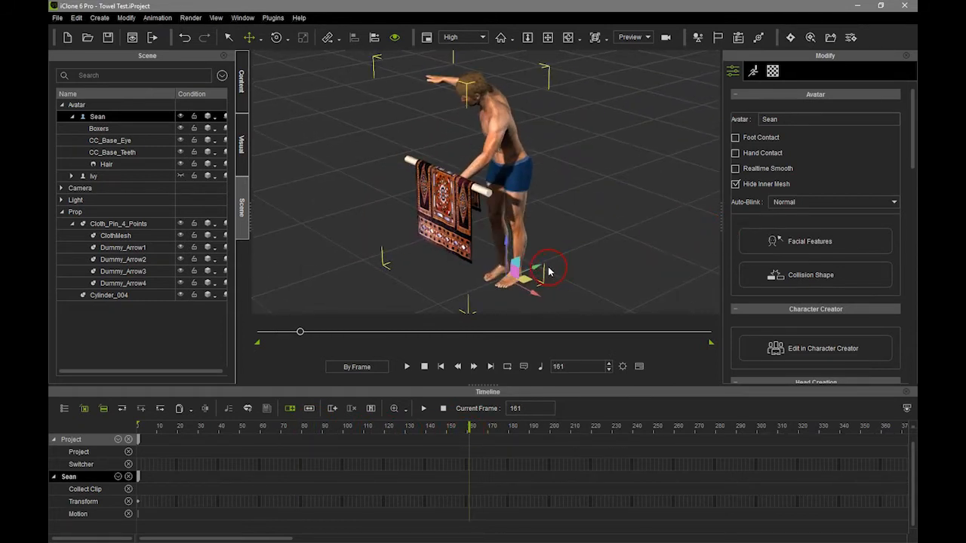
- Return to the first frame and open the Idle folder of 01_G6 Motion_Mason among the animation motion templates
left_click_drag(300, 333, 187, 332)
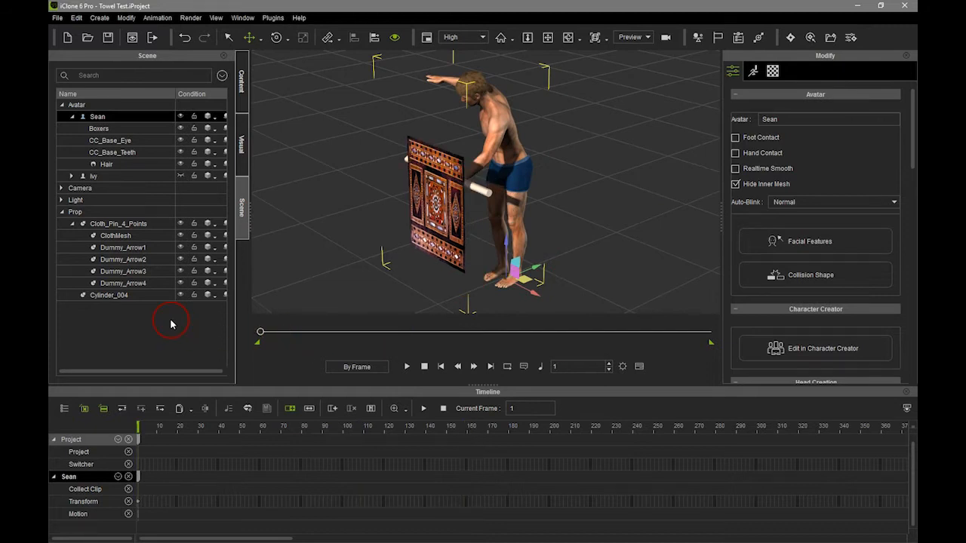
left_click(248, 86)
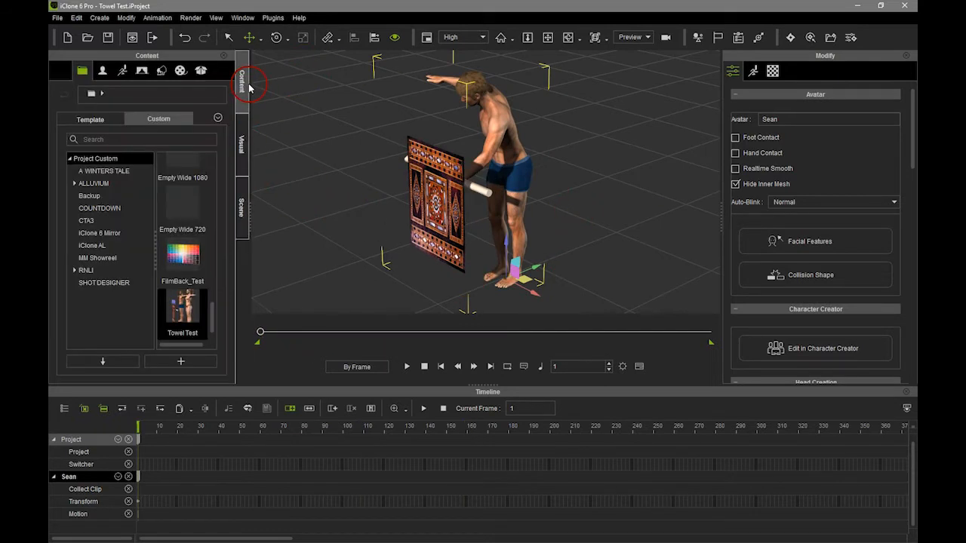
left_click(122, 71)
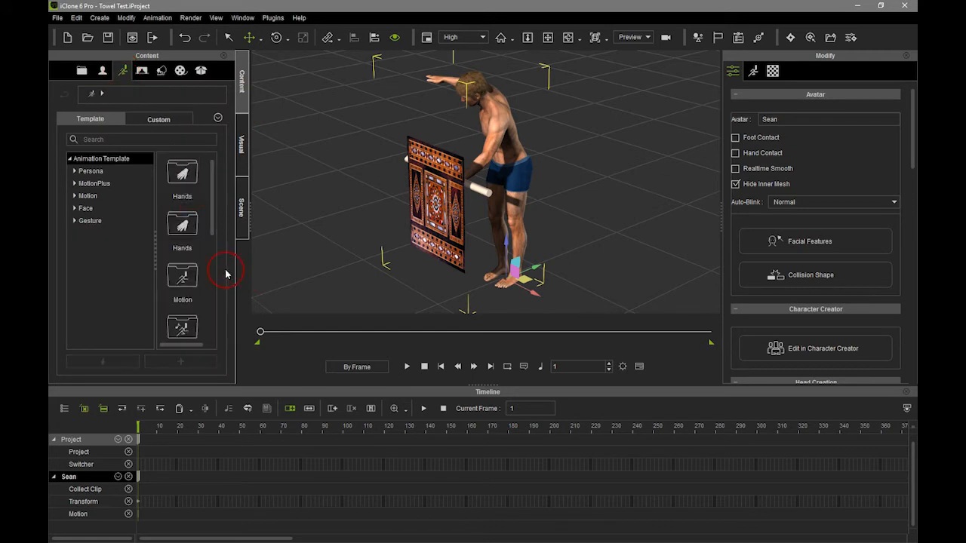
left_click(76, 195)
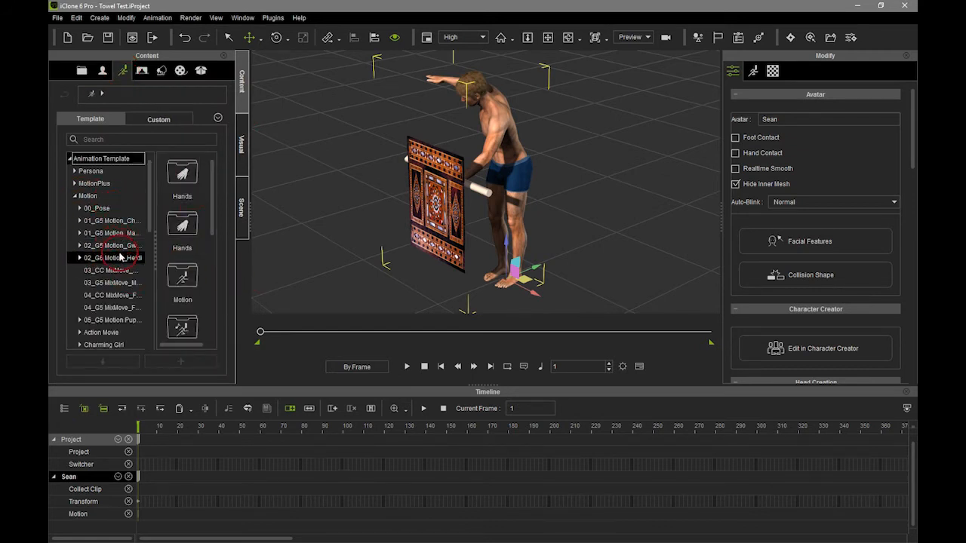
left_click(80, 233)
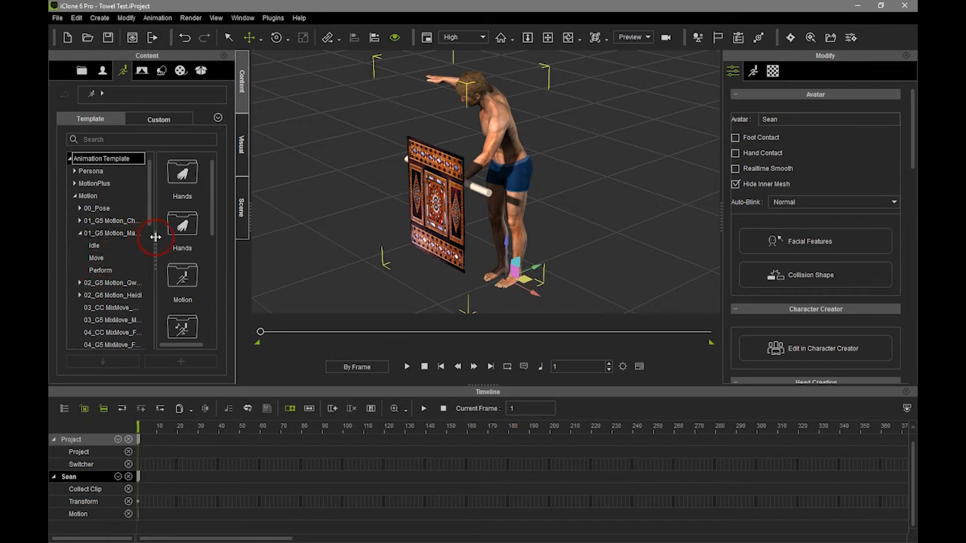
left_click_drag(155, 230, 162, 230)
left_click(94, 246)
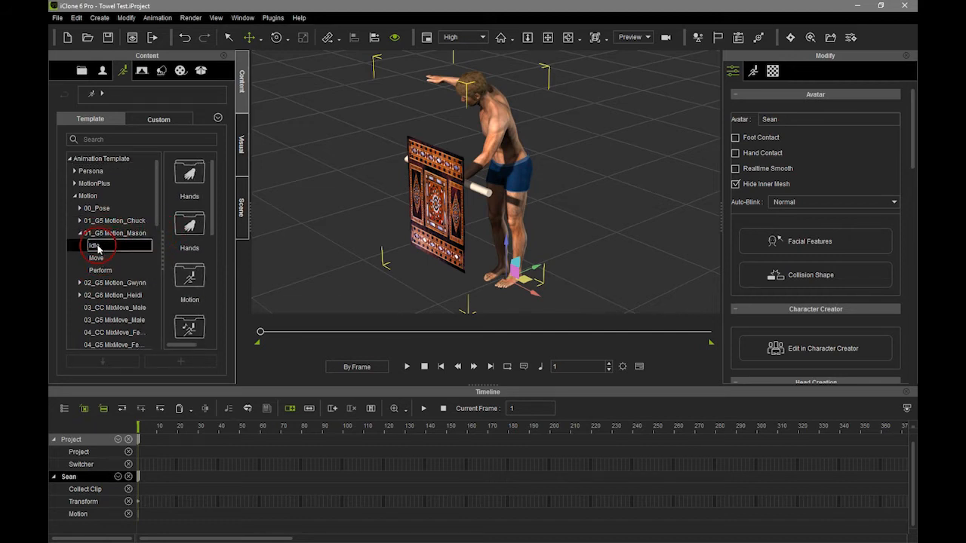
- Apply the Idle motion to the male avatar, watch it play beside the draped towel, and pause at frame 1033
left_click_drag(189, 168, 456, 303)
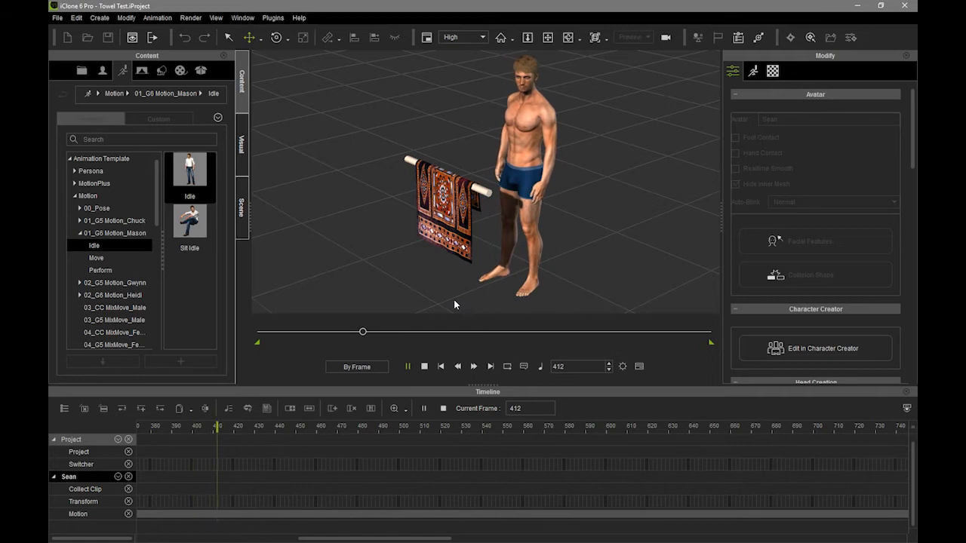
left_click(547, 284)
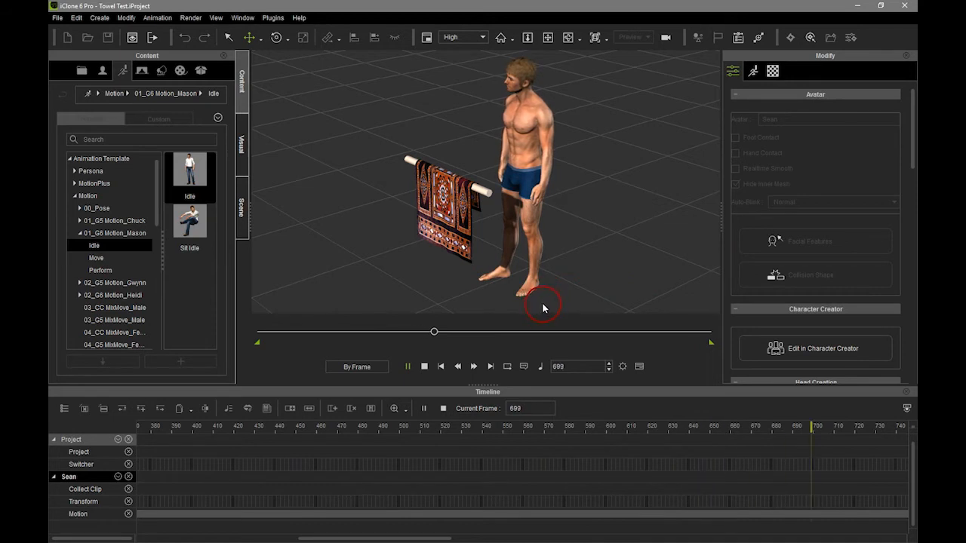
left_click(407, 367)
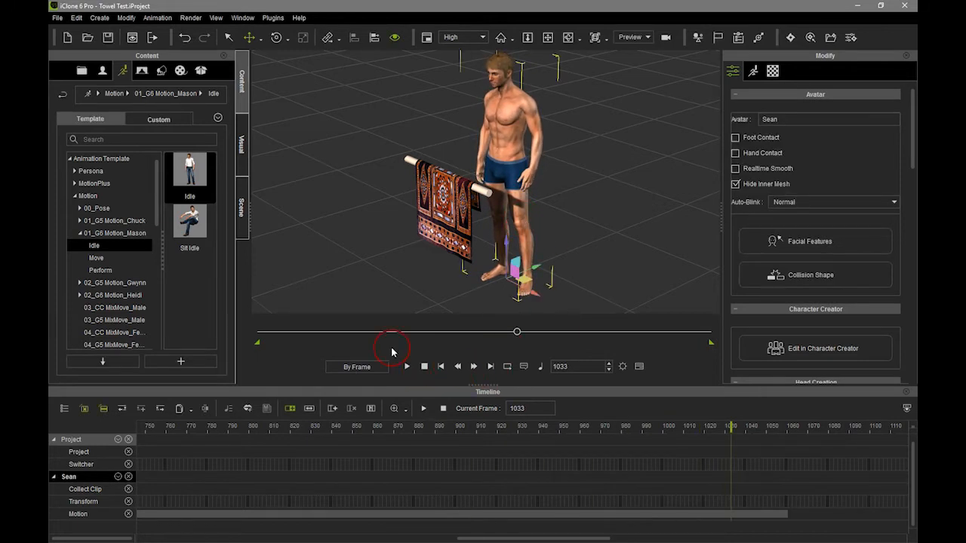
- Switch playback from By Frame to Realtime, play the towel animation, and return to the first frame
left_click(425, 366)
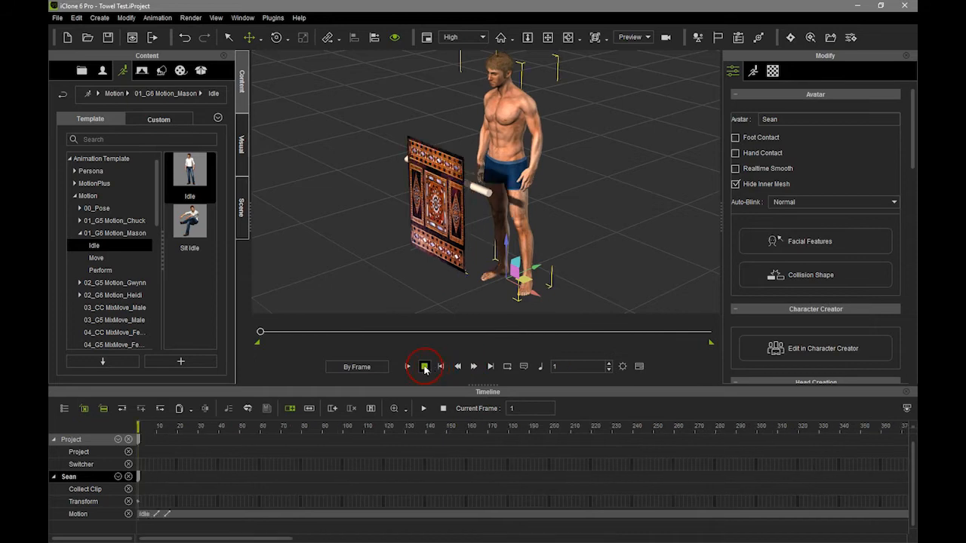
left_click(407, 367)
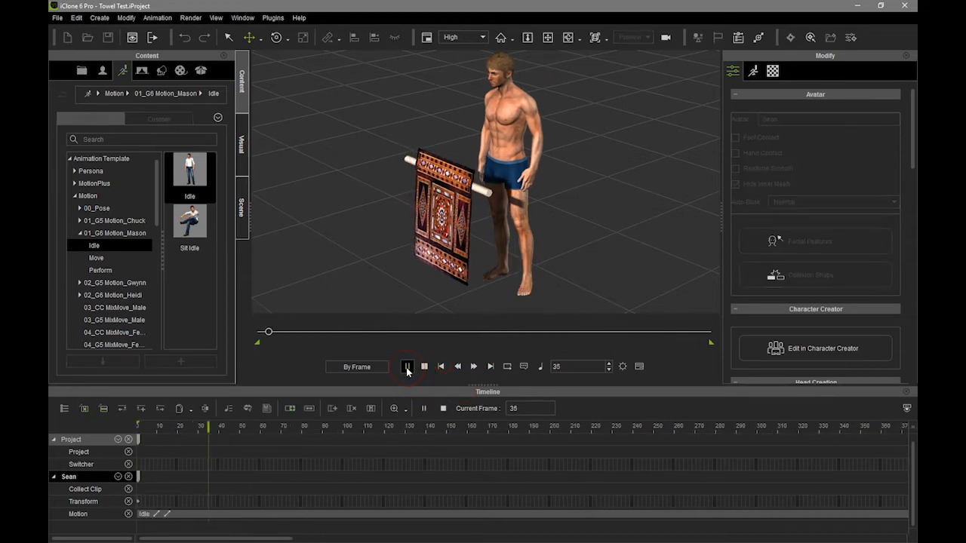
left_click(357, 368)
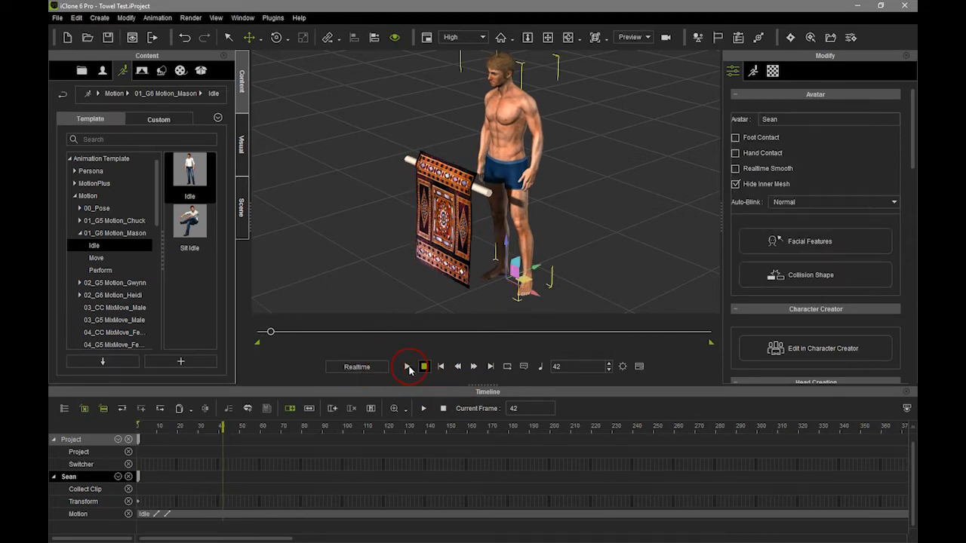
left_click(407, 366)
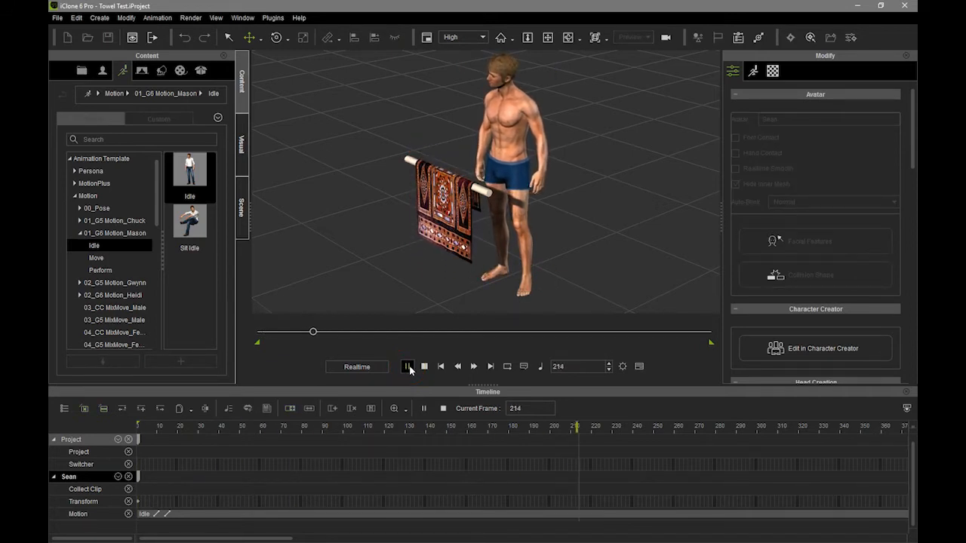
left_click(407, 367)
left_click(424, 367)
- Unhide the Ivy avatar in the scene and move her across the floor to stand clear beside Sean
right_click_drag(569, 239, 564, 284)
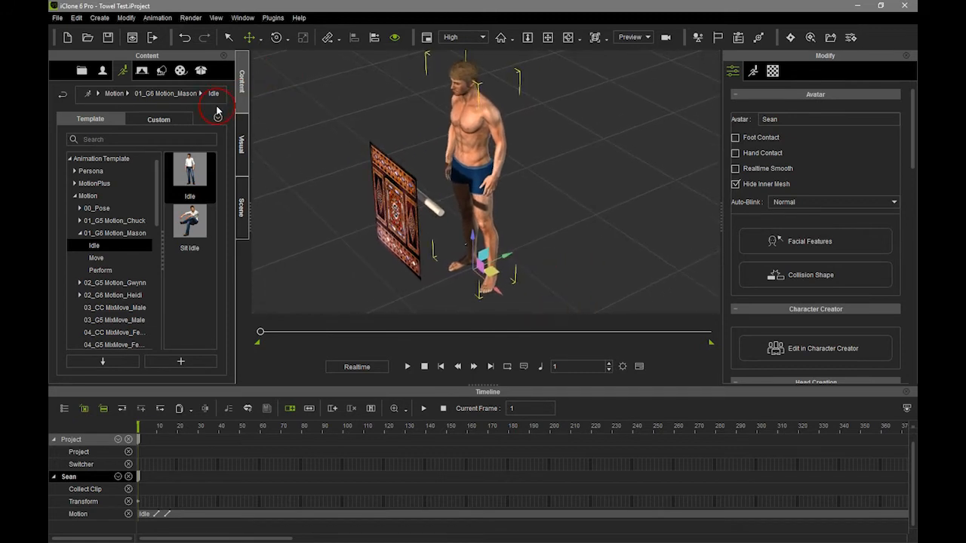
left_click(241, 202)
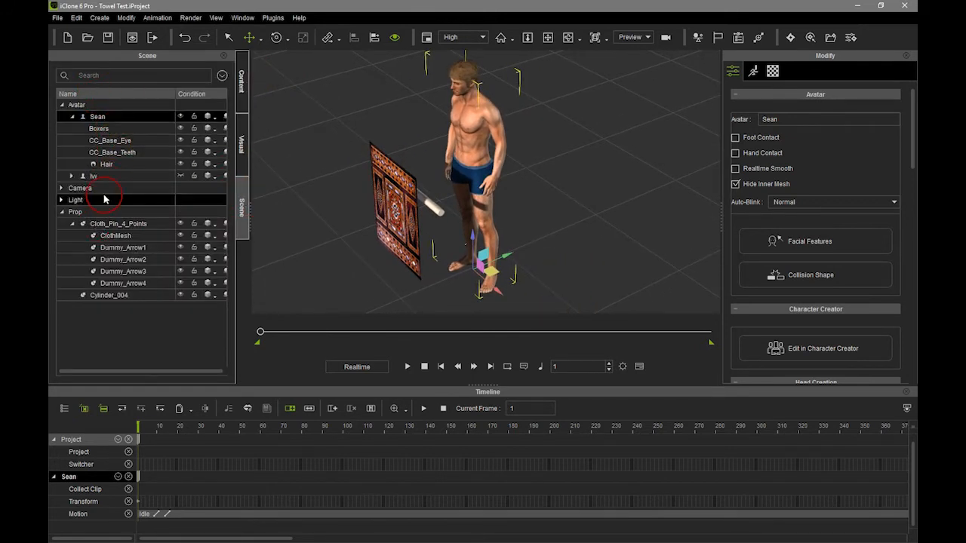
left_click(181, 176)
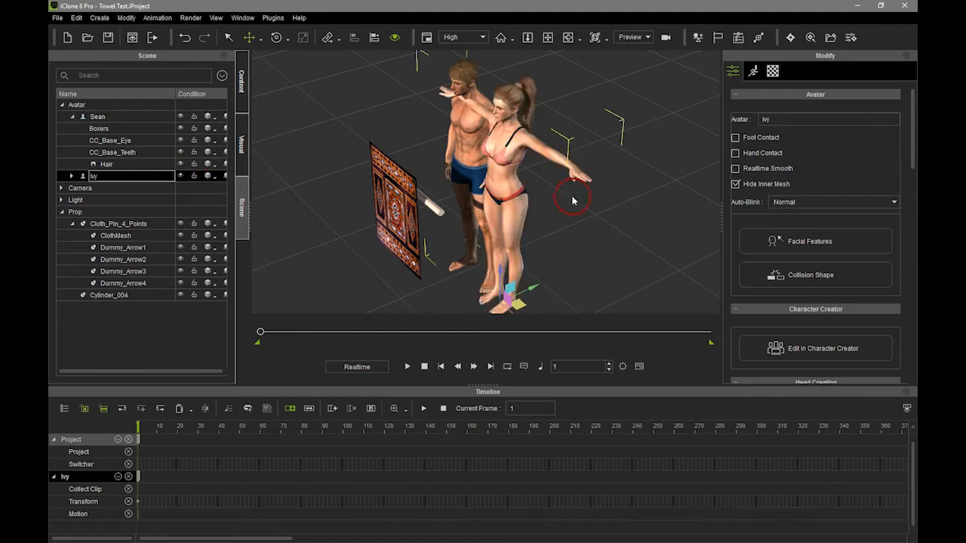
right_click_drag(523, 231, 424, 305)
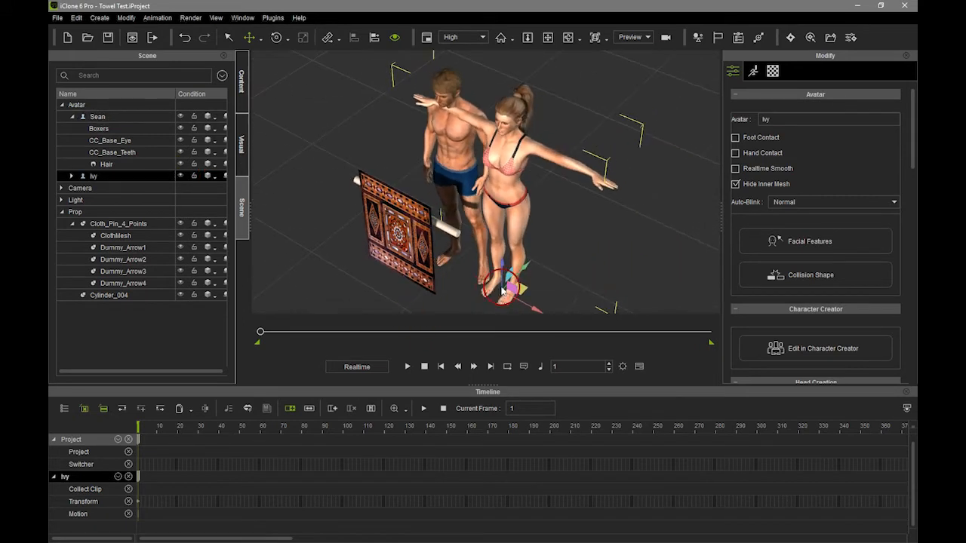
left_click_drag(521, 288, 567, 270)
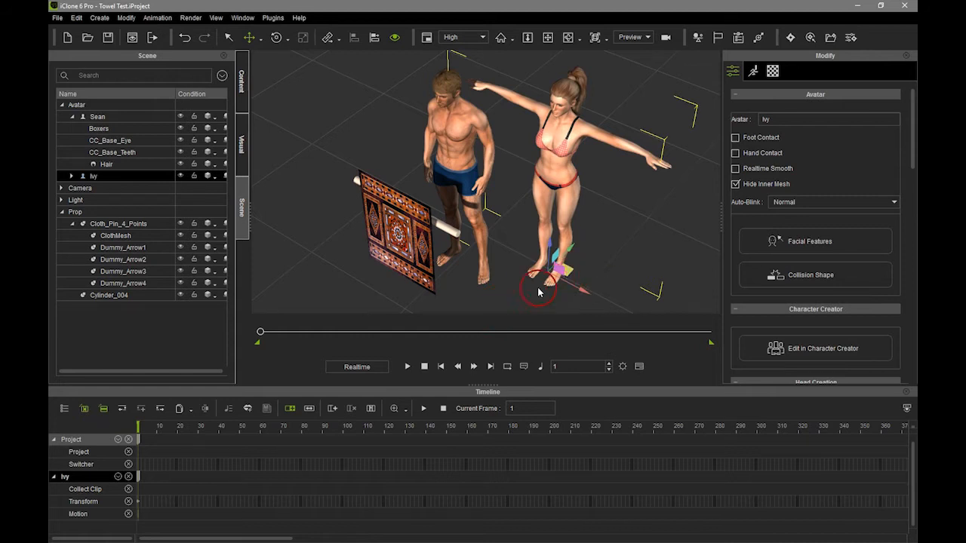
- Try the Idle_01 motion from the 02_G5 Motion_Gwynn idle set on Ivy, then stop its playback
left_click(242, 89)
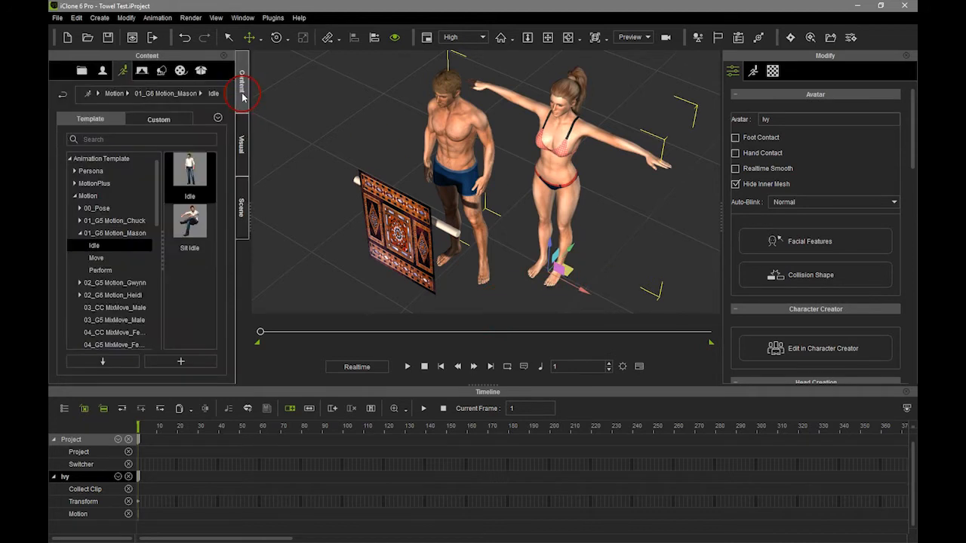
left_click(78, 283)
left_click(89, 294)
left_click(181, 197)
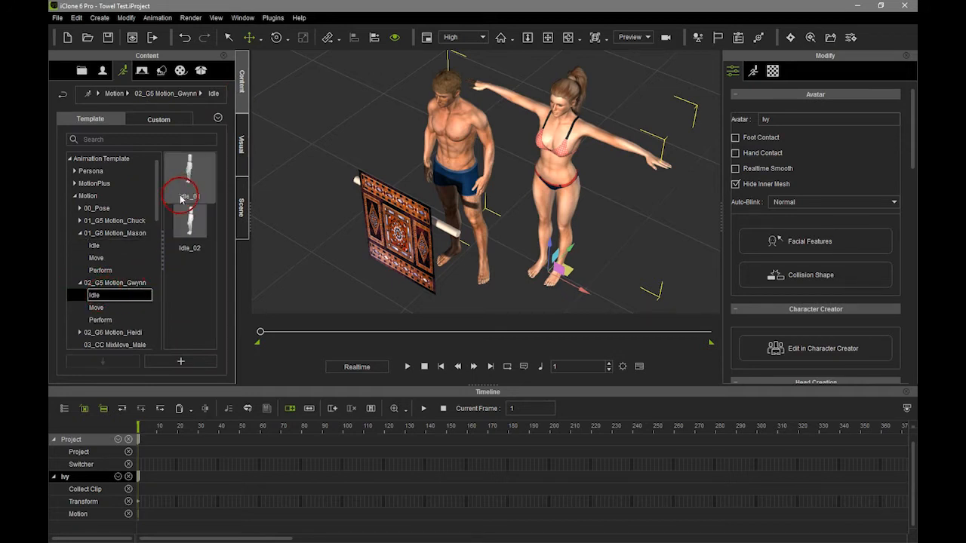
double_click(189, 180)
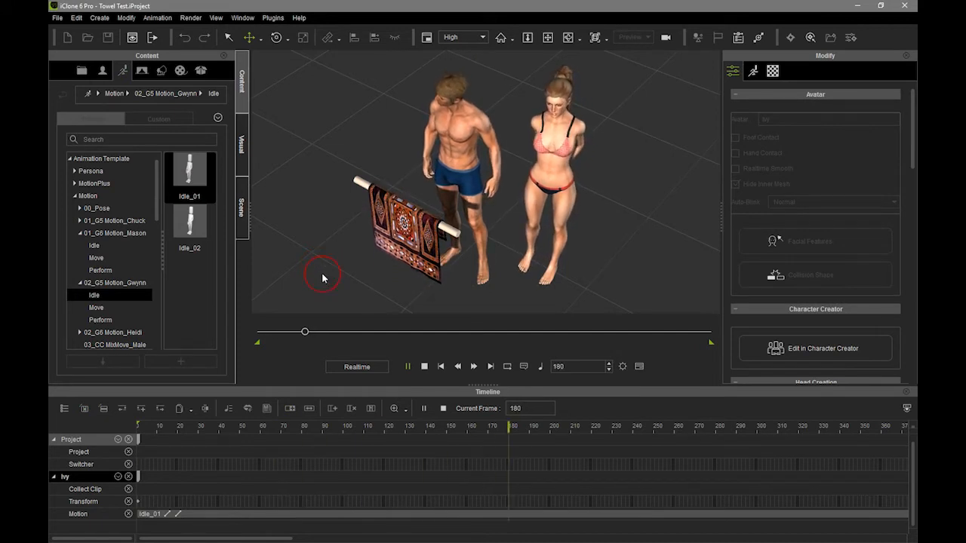
left_click(424, 367)
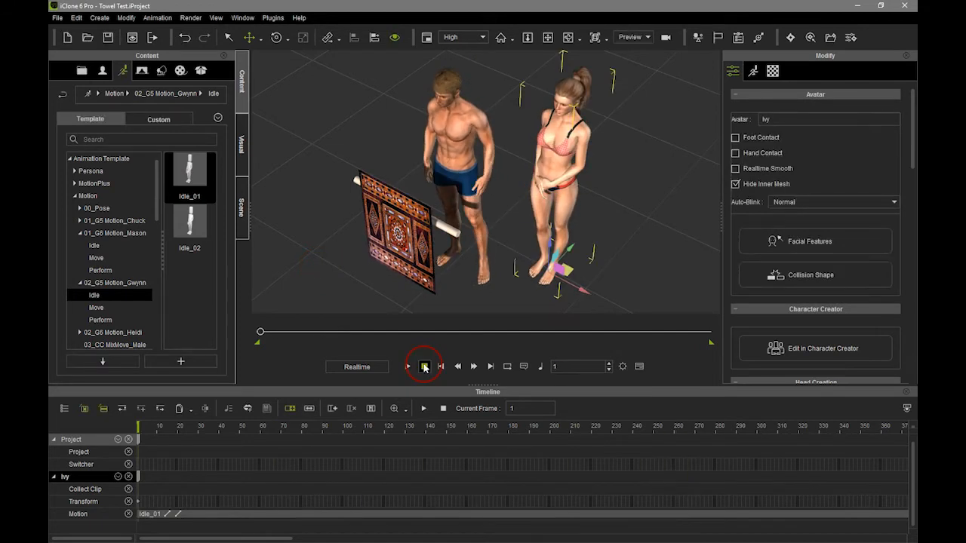
- Apply the Idle_02 motion from the 02_G5 Motion_Gwynn idle set to Ivy and preview it
double_click(189, 230)
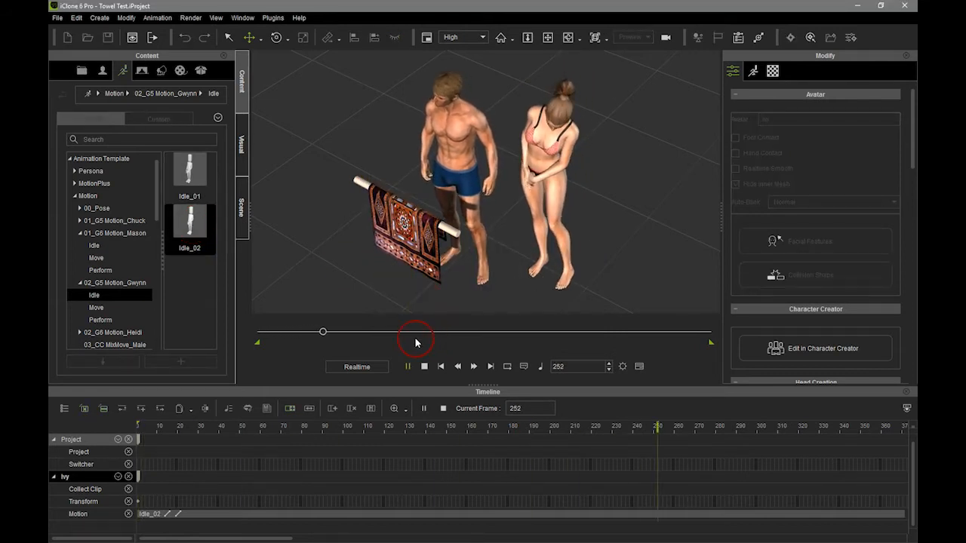
left_click(424, 366)
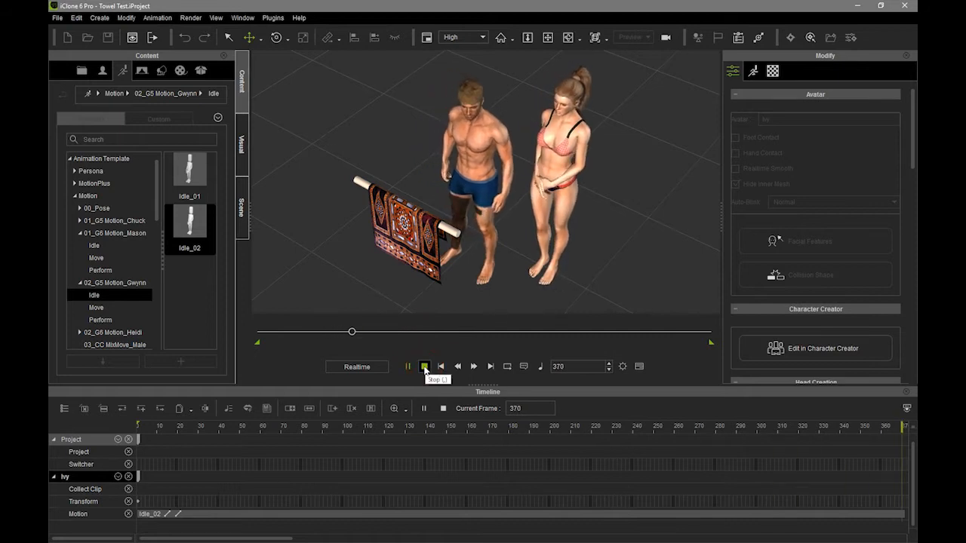
left_click(424, 366)
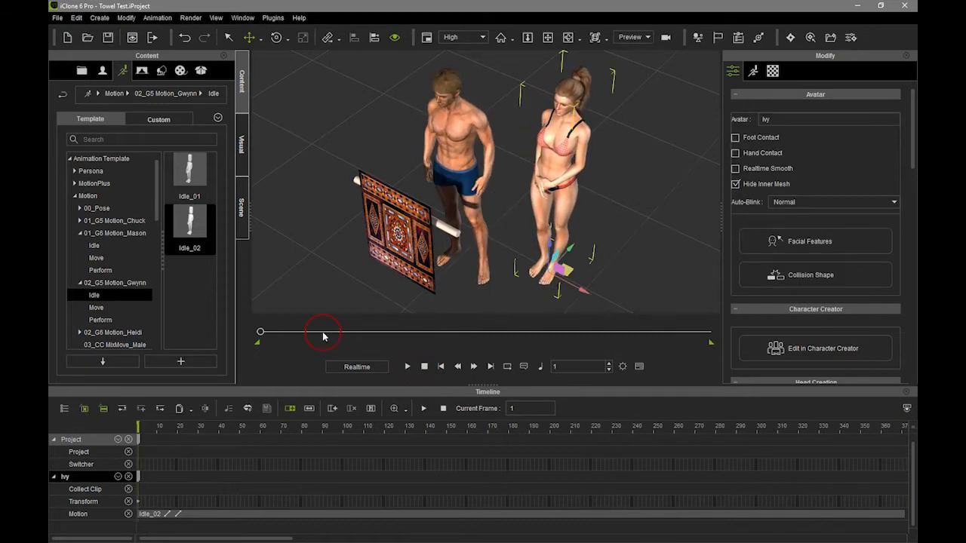
- Look over the Motion Puppet idle presets for Ivy without applying any, and replay the opening frames
left_click(752, 70)
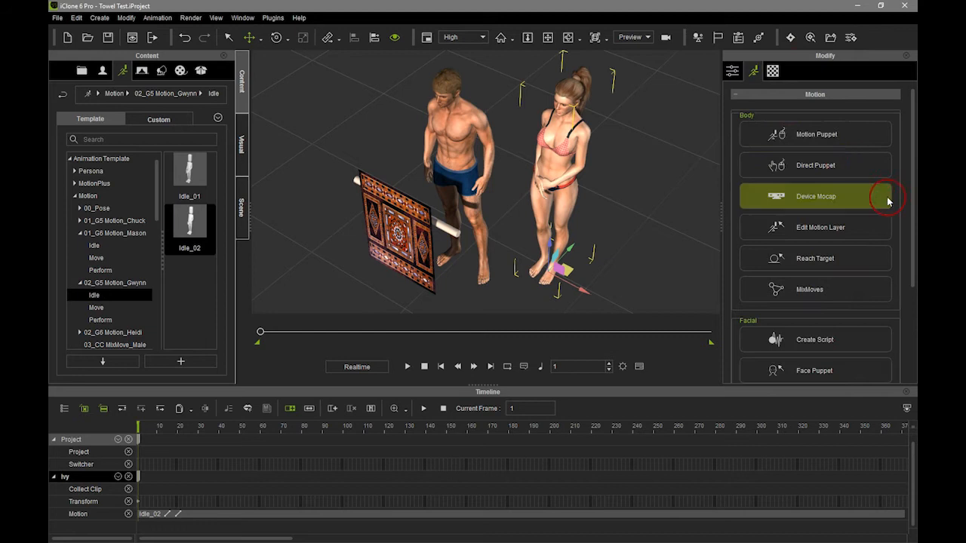
left_click(856, 134)
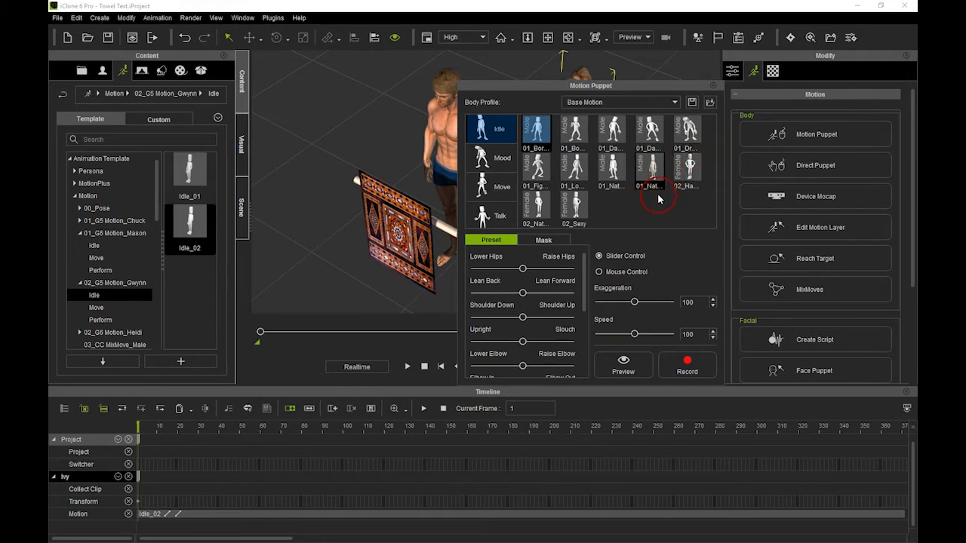
left_click(713, 86)
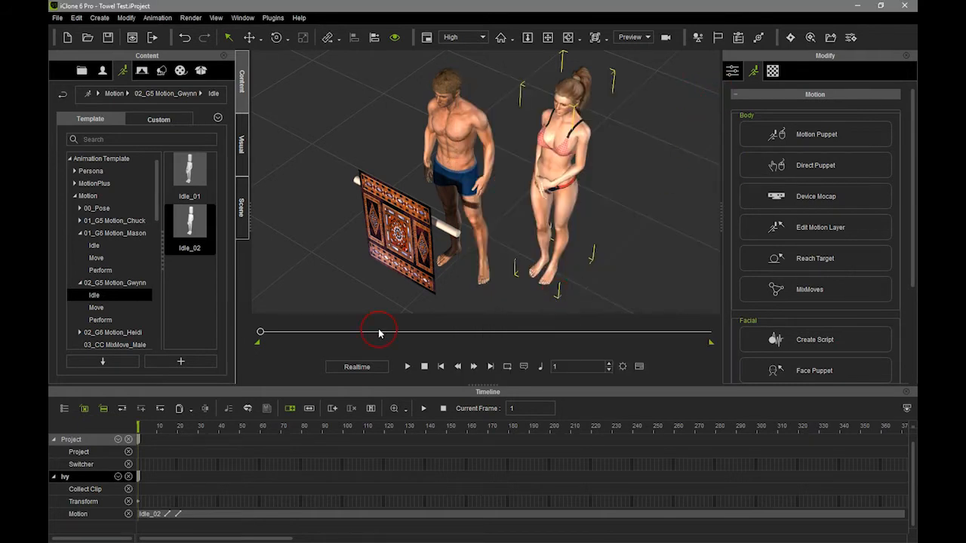
left_click(412, 367)
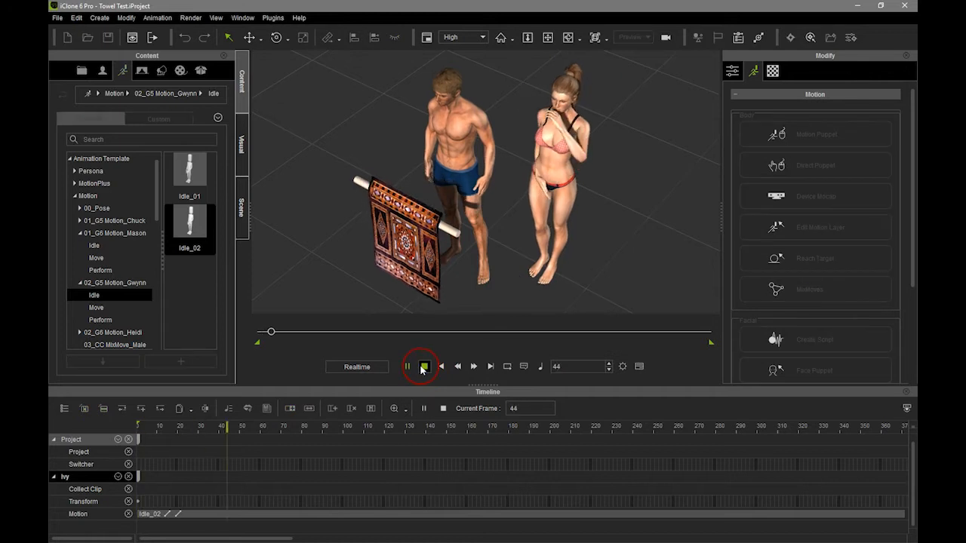
left_click(423, 367)
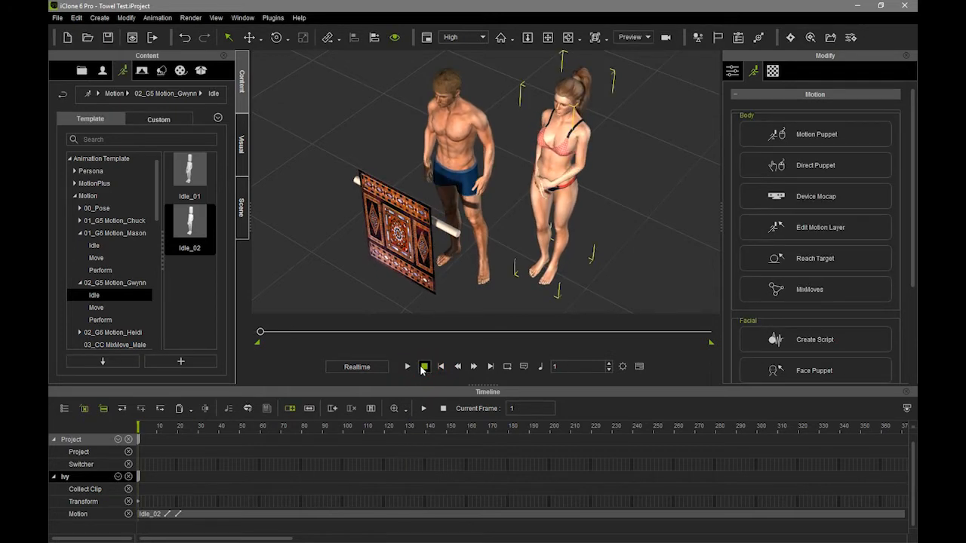
- Reposition Ivy's right and left hands at frame 1 with Edit Motion Layer so they no longer overlap
right_click_drag(600, 228, 605, 153)
middle_click_drag(606, 153, 595, 194)
scroll(615, 215, "down", 2)
right_click_drag(620, 219, 586, 237)
scroll(576, 191, "up", 2)
scroll(579, 196, "down", 1)
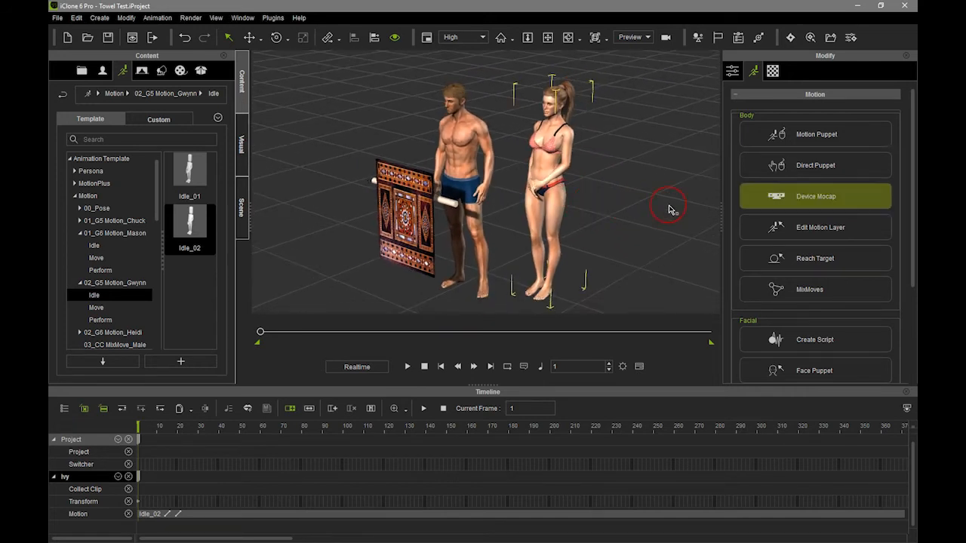
left_click(777, 225)
left_click(608, 193)
left_click(546, 181)
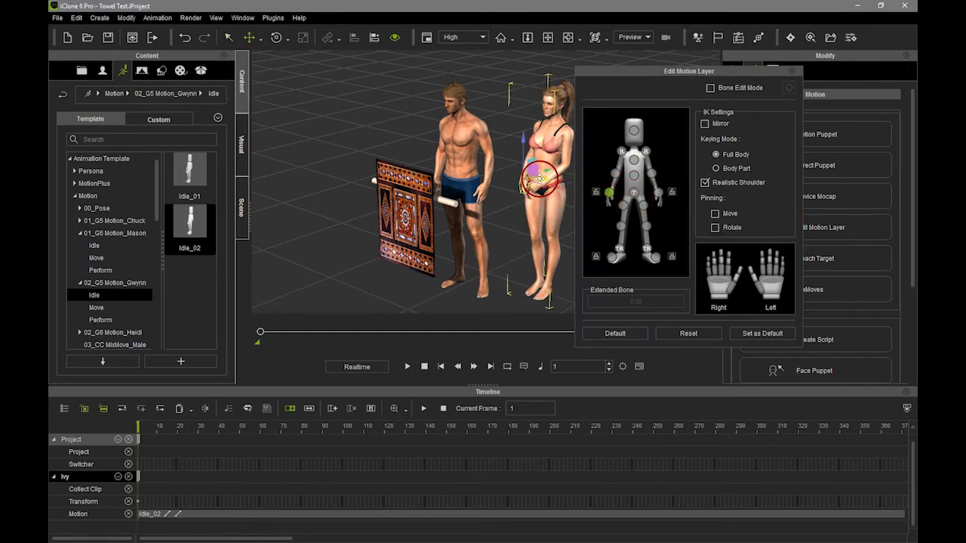
left_click(657, 193)
left_click(564, 184)
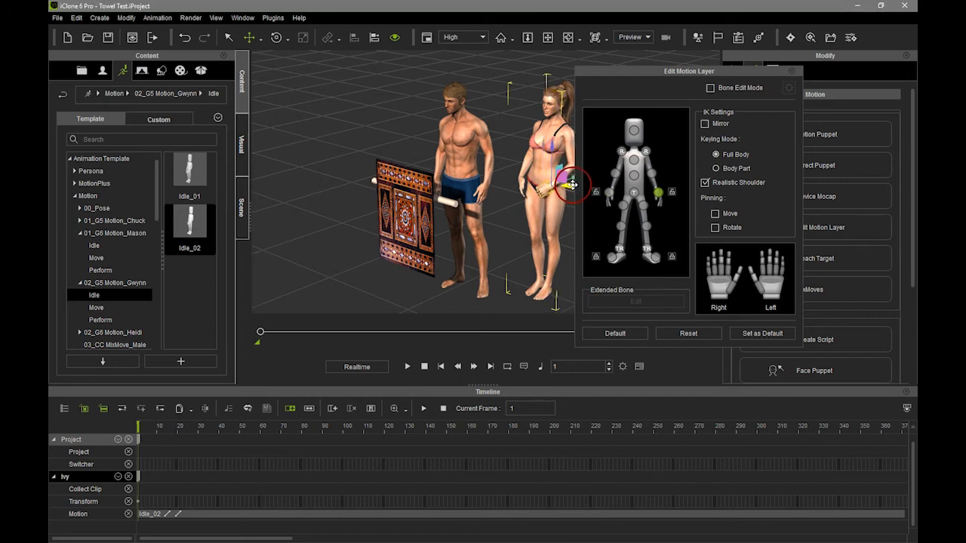
left_click(790, 70)
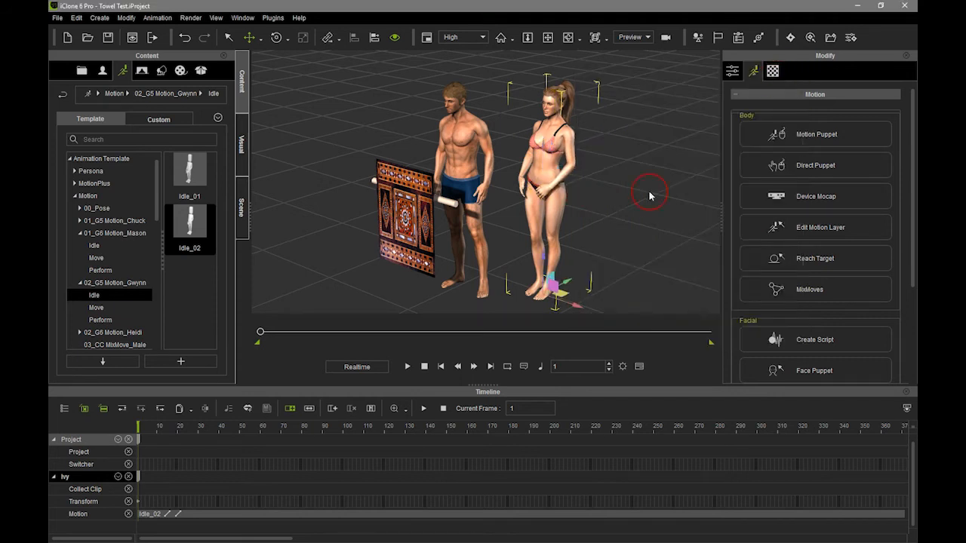
- Play the animation from frame 1 and check Ivy's adjusted hands and the towel from several angles
left_click(407, 367)
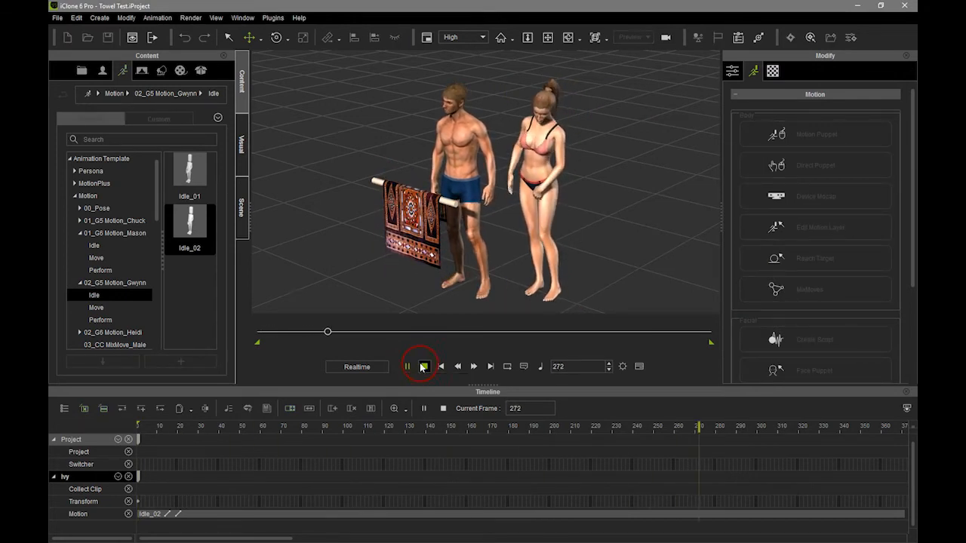
left_click(425, 368)
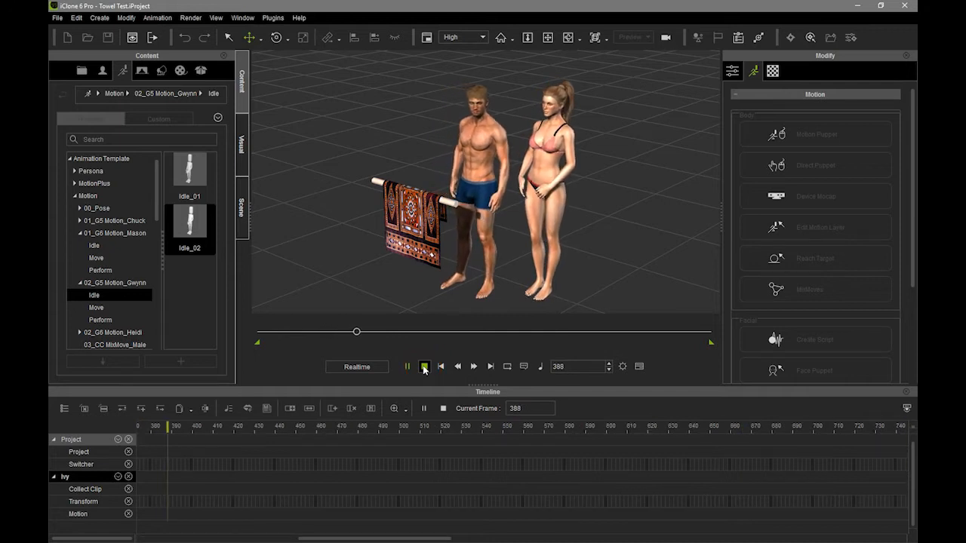
right_click_drag(601, 290, 603, 237, "alt")
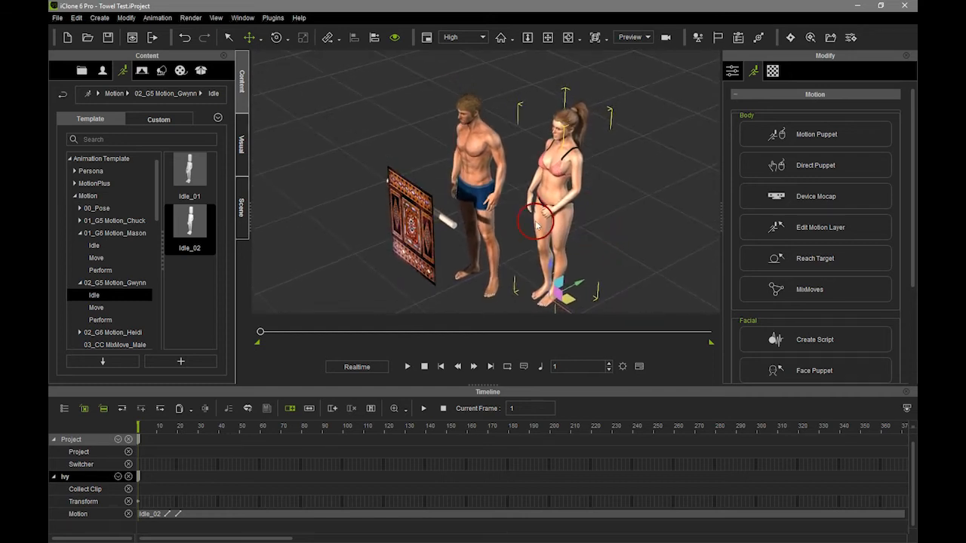
right_click_drag(468, 260, 526, 255, "alt")
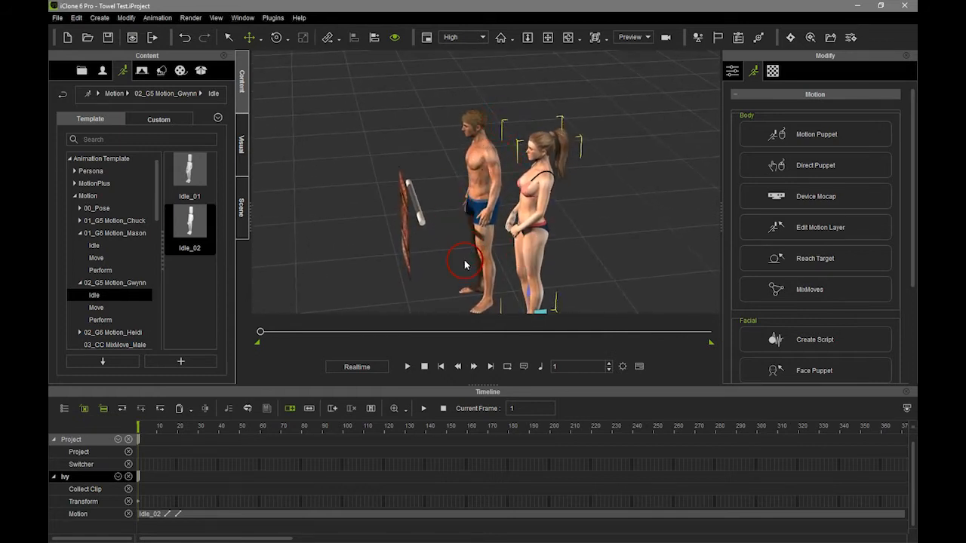
right_click_drag(444, 261, 413, 186)
- Select the Cloth_Pin_4_Points prop in the scene to work with the cloth and its four pin arrows
left_click(454, 189)
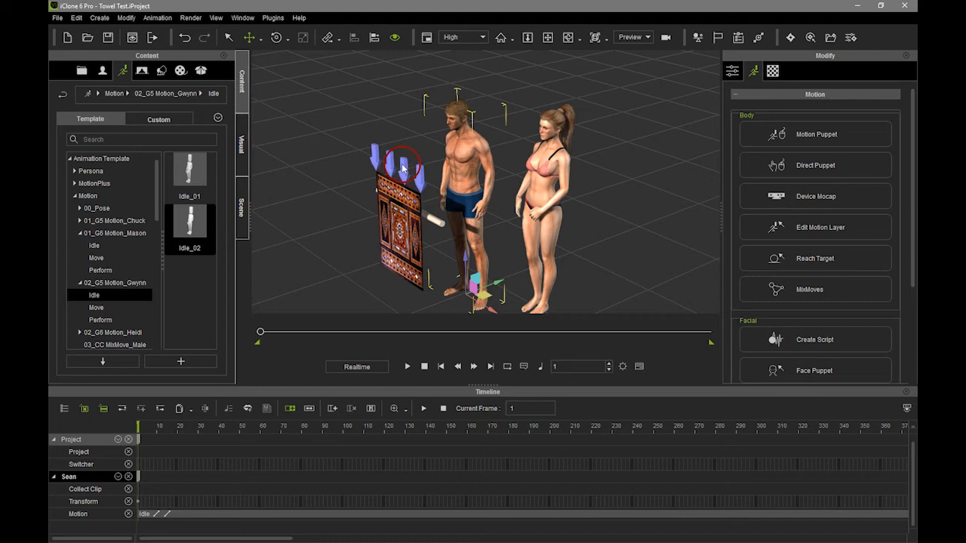
right_click_drag(454, 235, 405, 221)
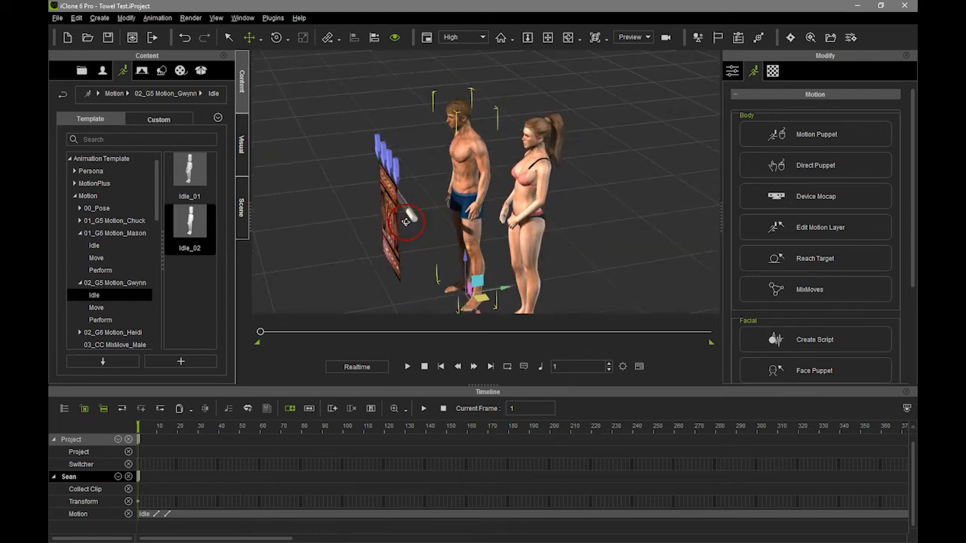
left_click(242, 198)
left_click(130, 224)
right_click_drag(489, 281, 273, 209)
left_click(92, 226)
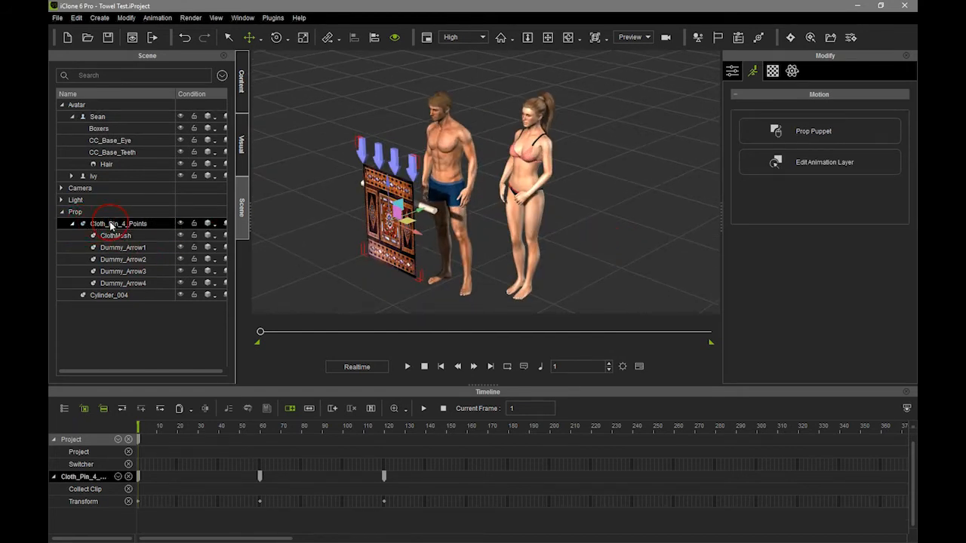
- Inspect the cloth prop's pin arrows from the side, then scrub to frame 245 to examine the draped towel
right_click_drag(466, 229, 423, 224)
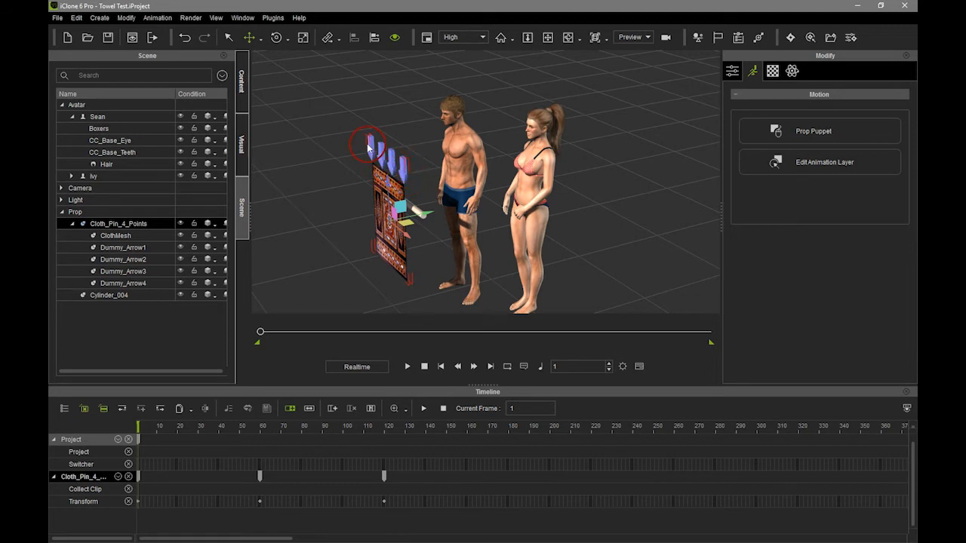
right_click_drag(487, 203, 424, 203)
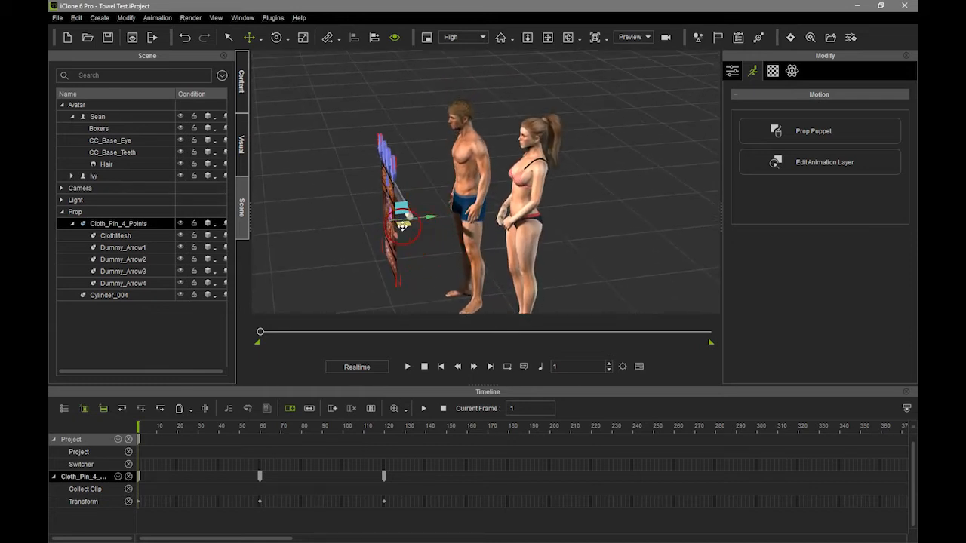
right_click_drag(367, 236, 417, 235)
left_click_drag(261, 334, 320, 336)
right_click_drag(486, 285, 407, 184)
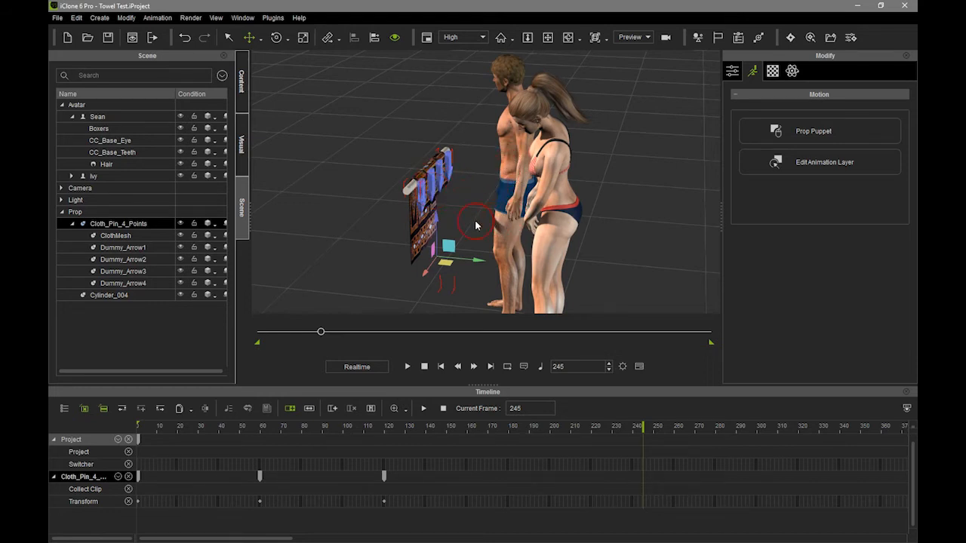
- Select Dummy_Arrow1 and Dummy_Arrow3 under the cloth prop to identify each pin arrow on the towel
scroll(465, 244, "up", 4)
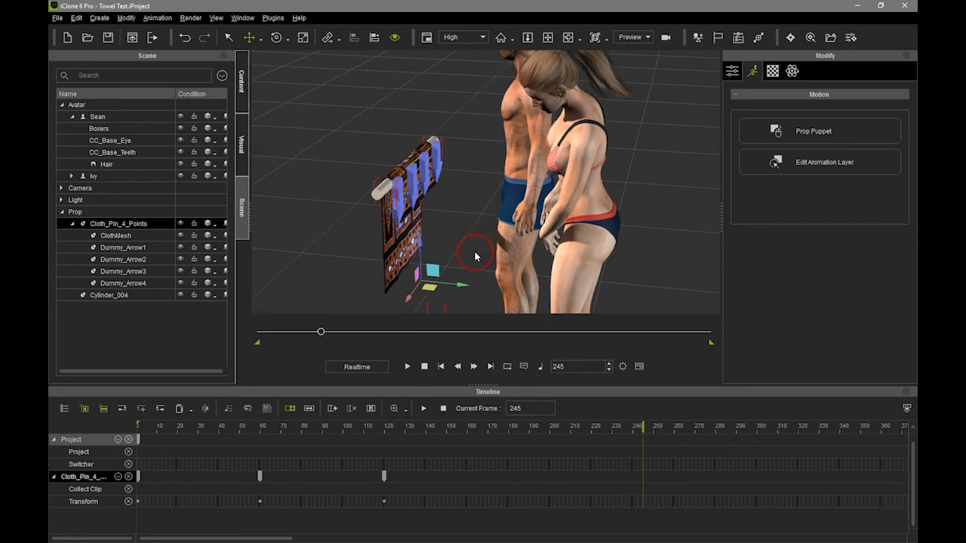
right_click_drag(443, 210, 445, 179)
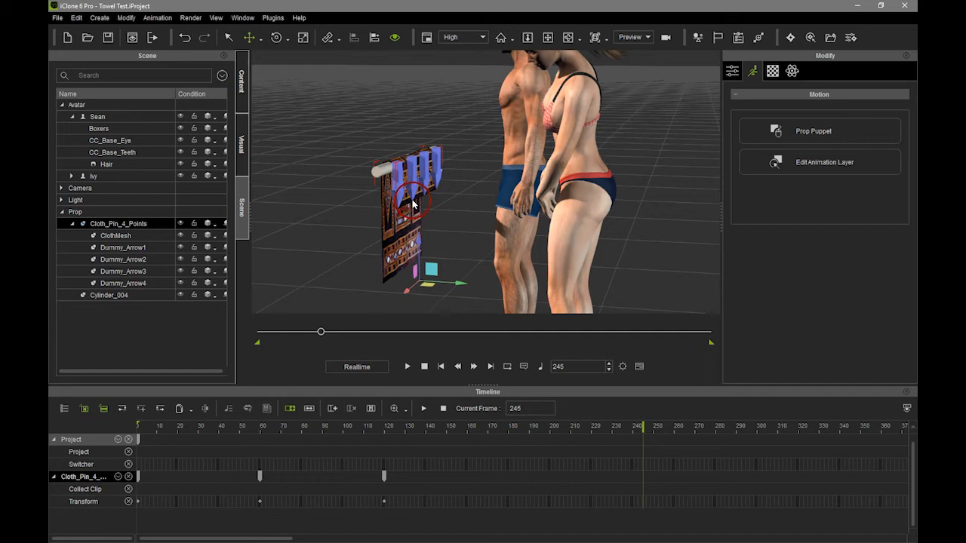
left_click(125, 249)
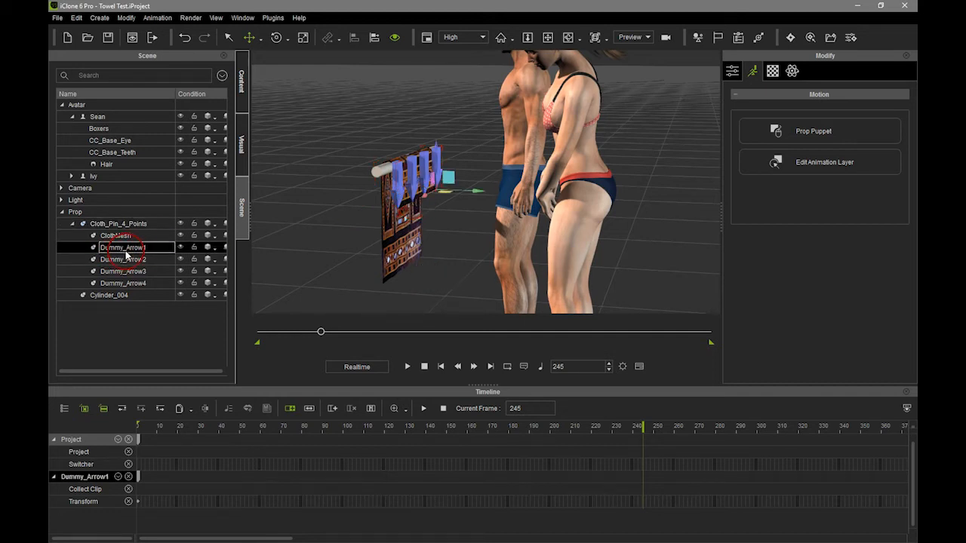
left_click(130, 272)
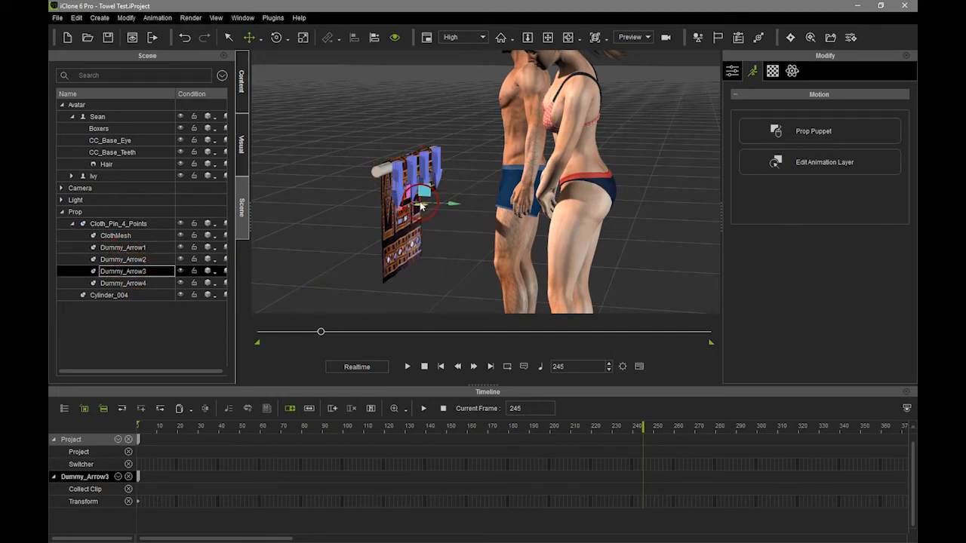
right_click_drag(440, 219, 430, 252)
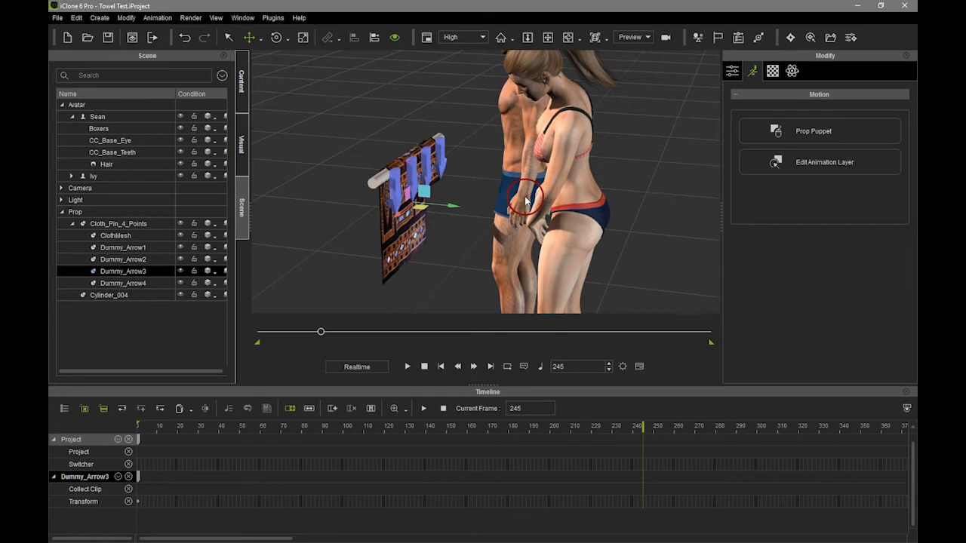
right_click_drag(413, 202, 446, 264)
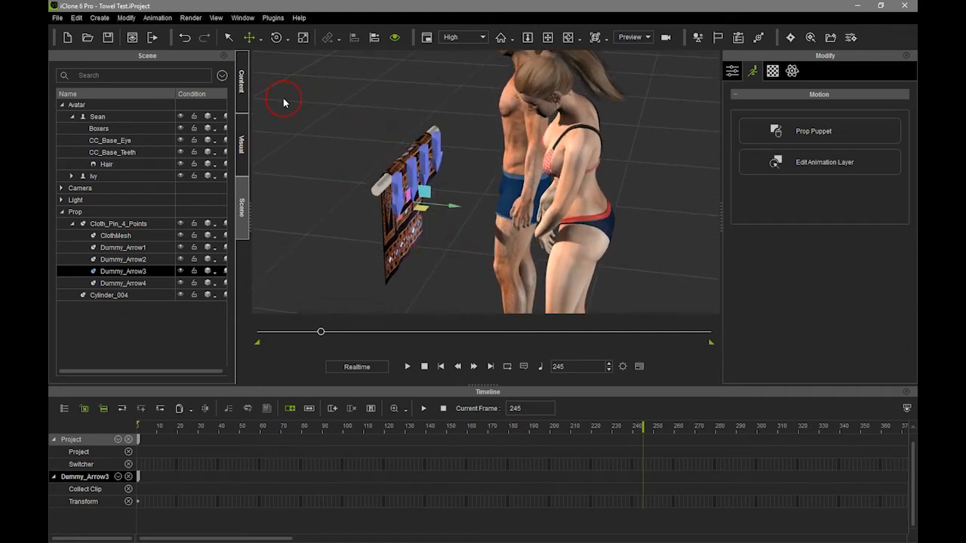
- Open the ALLUVIUM folder in the custom prop library
left_click(242, 85)
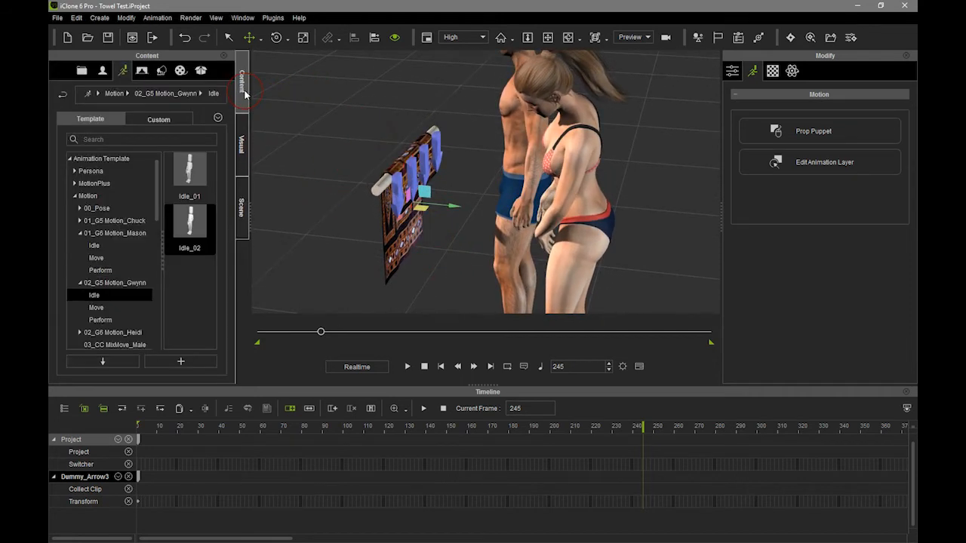
left_click(160, 70)
left_click(159, 118)
left_click(108, 184)
left_click(125, 194)
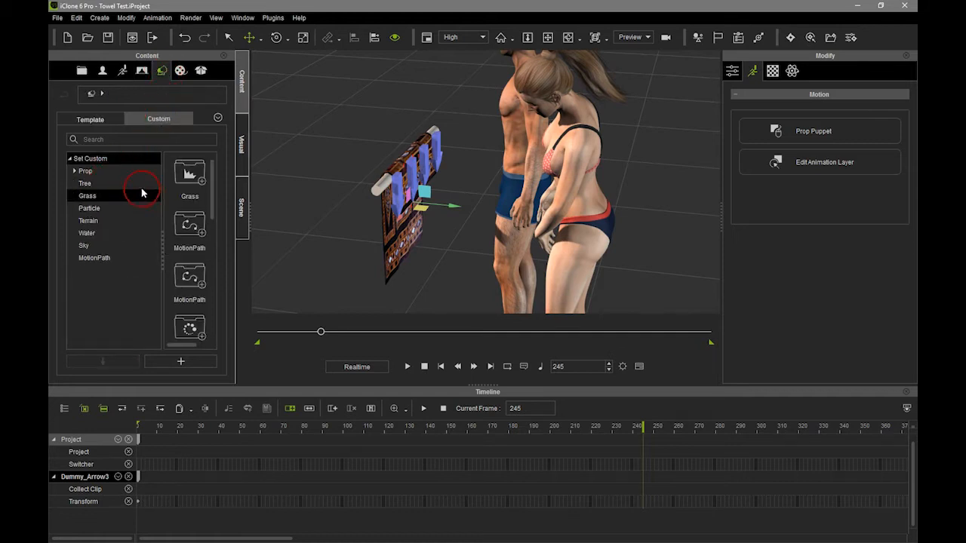
left_click(81, 172)
left_click(98, 195)
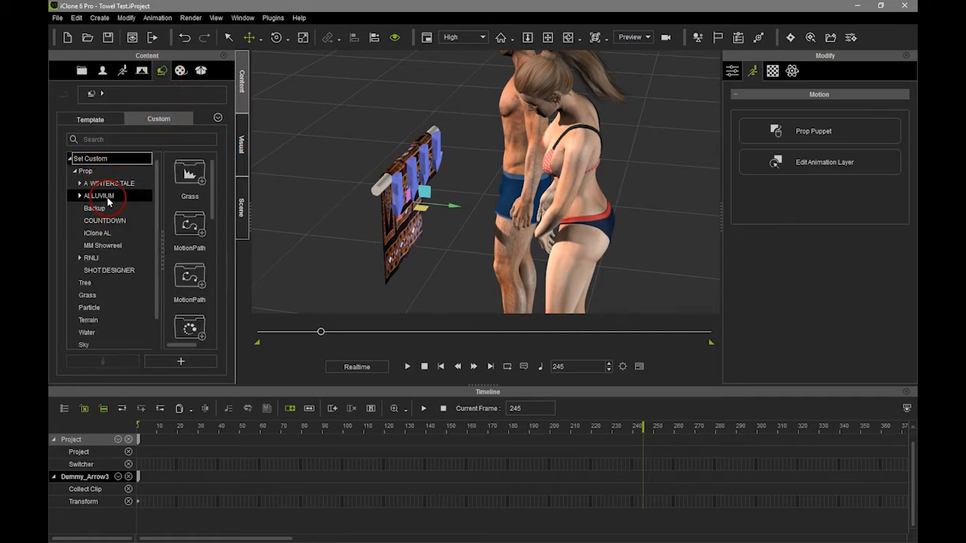
- Add the Reach Lhand dummy prop to the scene and place it on the floor between the towel and the characters
left_click_drag(214, 184, 230, 302)
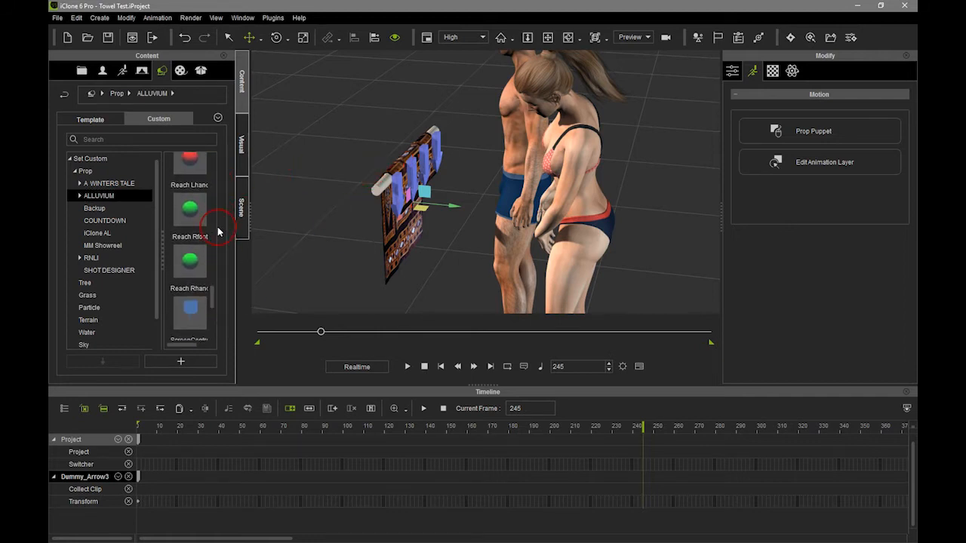
scroll(202, 306, "up", 1)
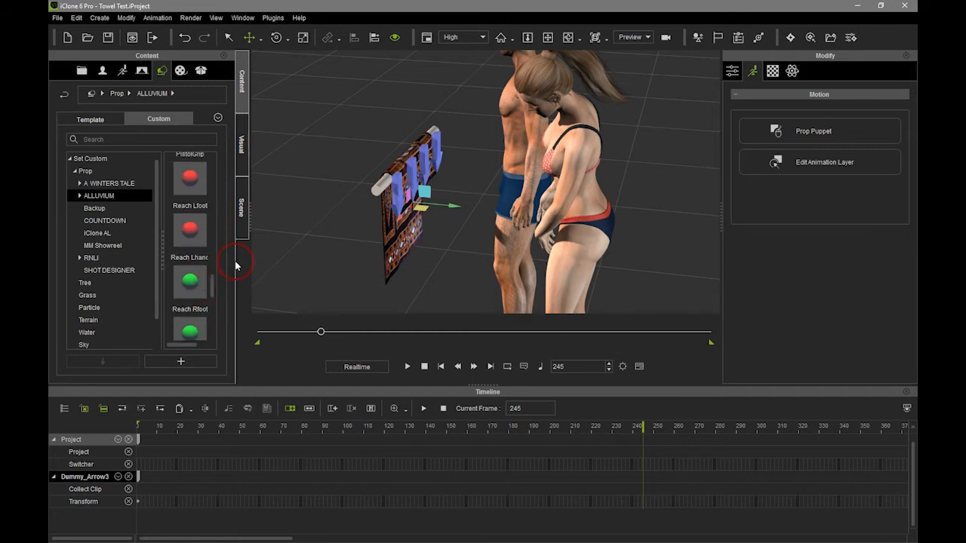
left_click(185, 231)
left_click_drag(186, 231, 338, 156)
left_click_drag(428, 151, 359, 284)
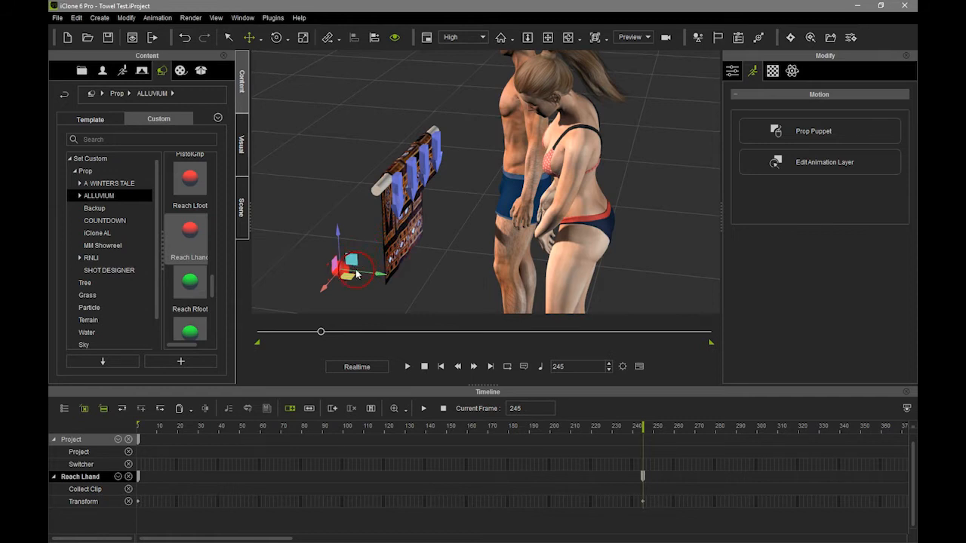
left_click(415, 252)
left_click(195, 290)
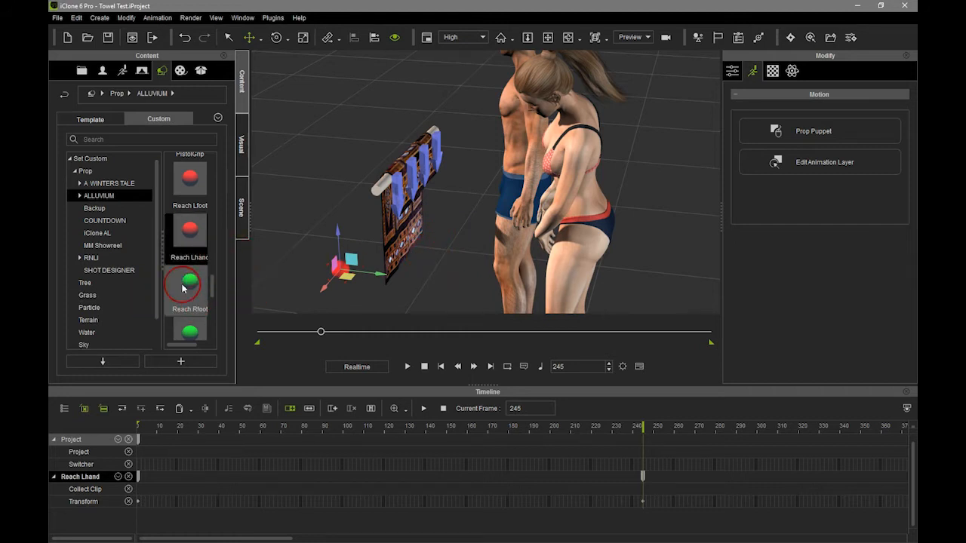
left_click_drag(351, 279, 461, 273)
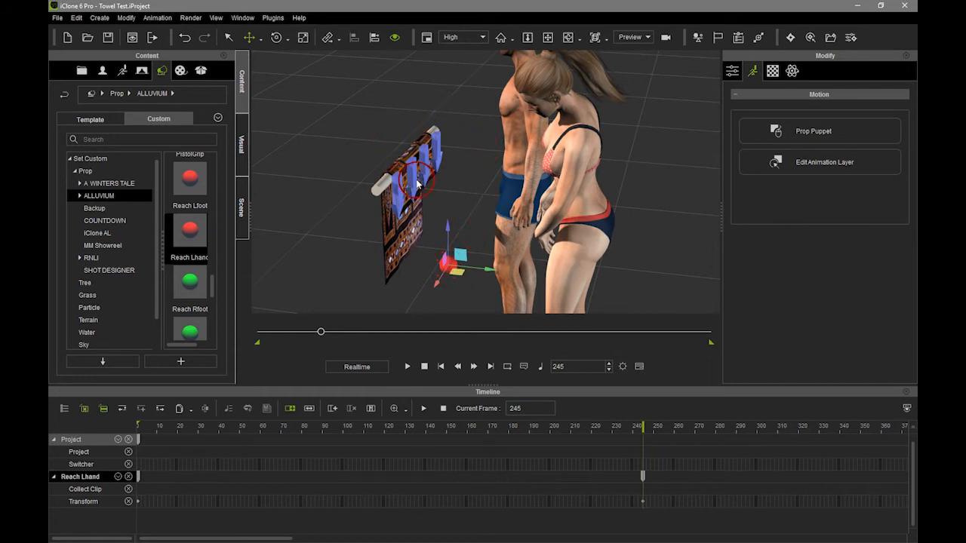
- Bring up the Linkage settings of the Reach Lhand prop and return the animation to frame 1
left_click(737, 37)
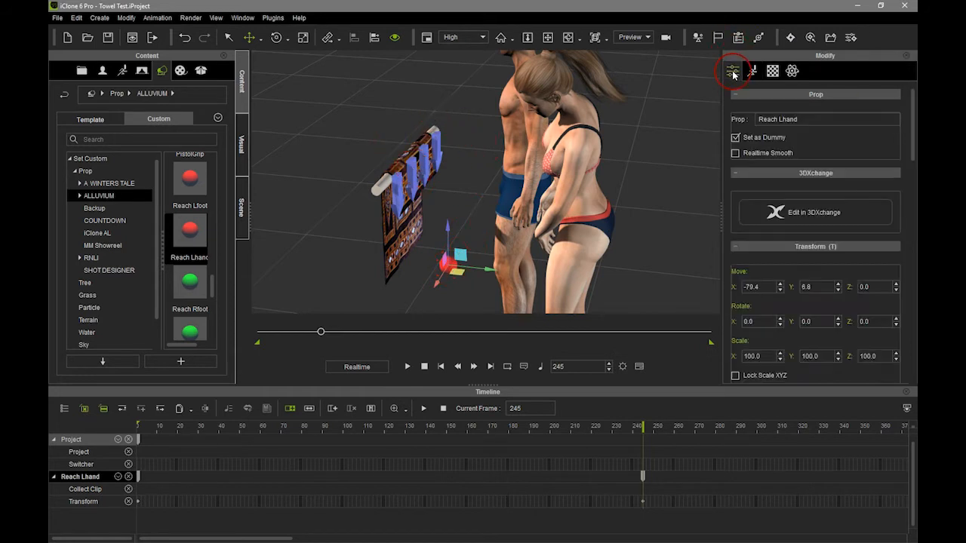
left_click_drag(907, 149, 905, 304)
left_click(243, 206)
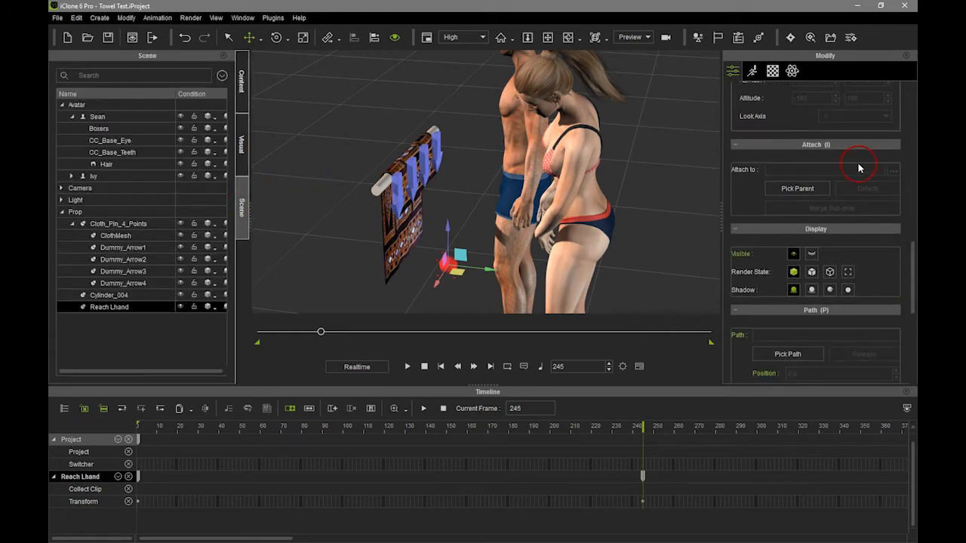
left_click_drag(910, 270, 911, 208)
left_click(885, 137)
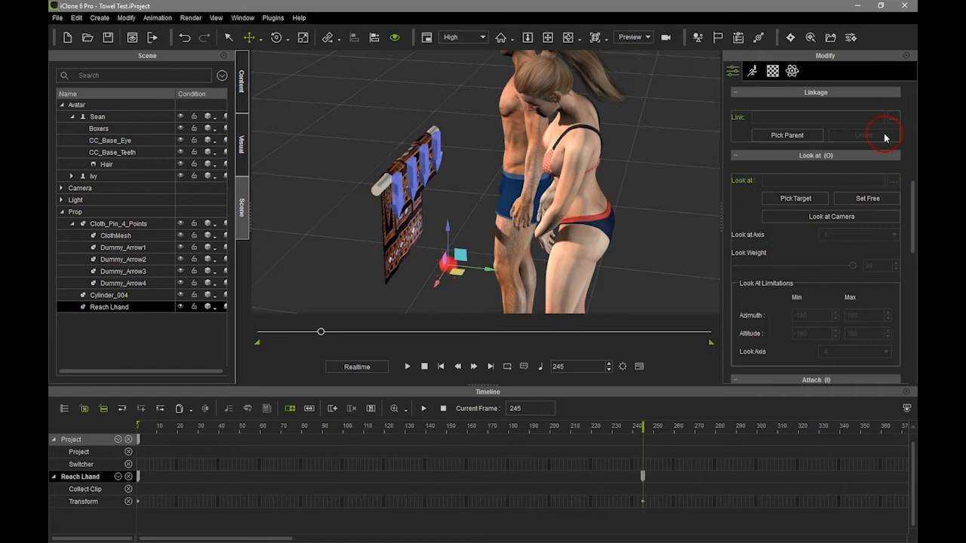
left_click(784, 132)
left_click(425, 366)
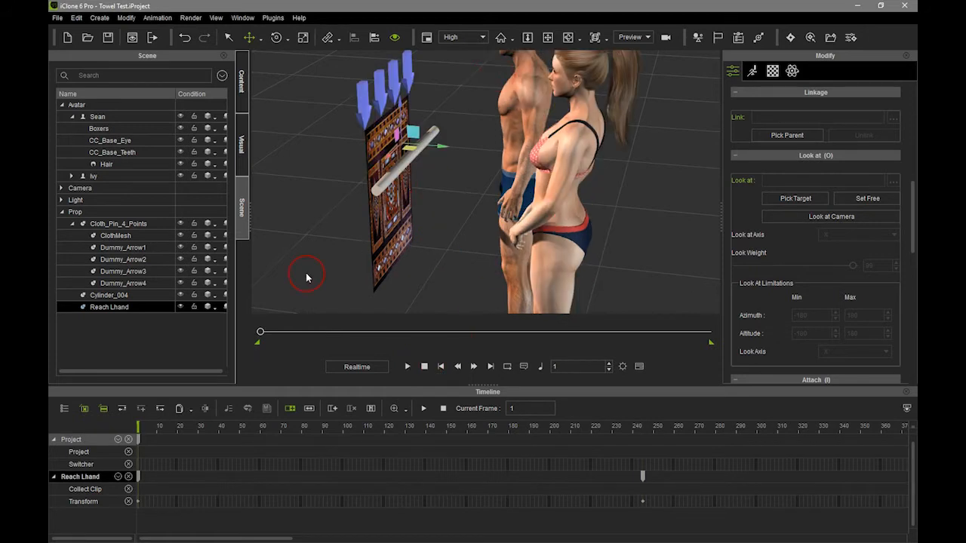
- Move Reach Lhand to the floor beside the towel at frame 1 and remove its object animation
right_click_drag(404, 220, 347, 253)
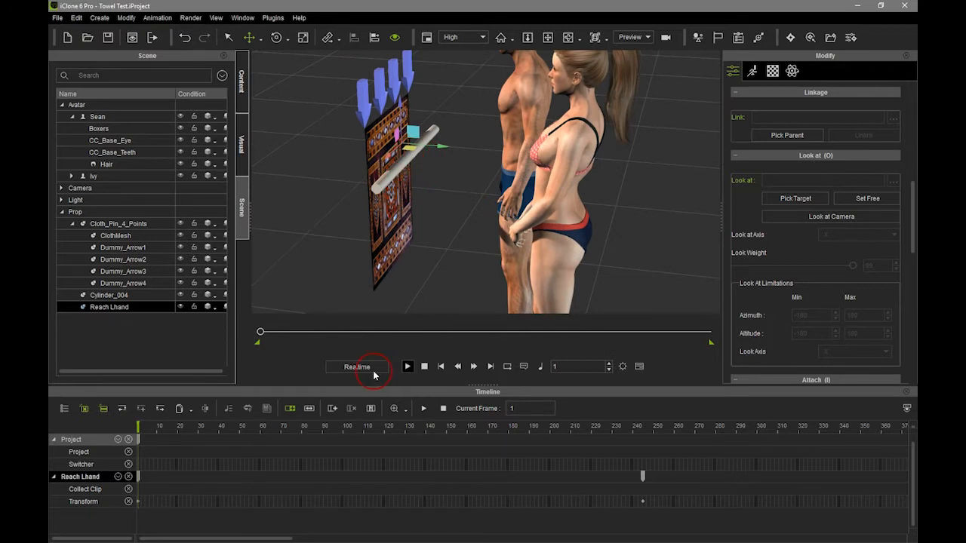
left_click_drag(407, 156, 438, 240)
left_click(440, 235)
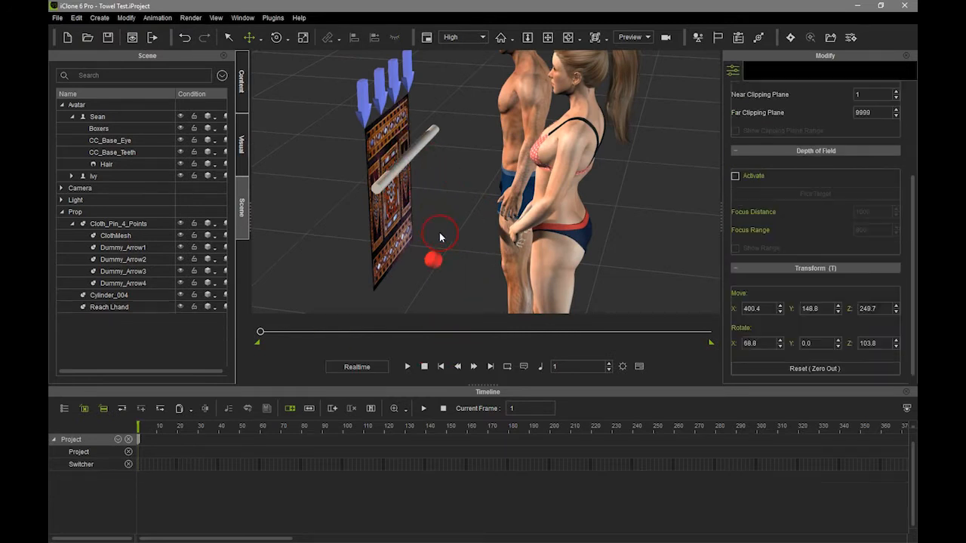
left_click(433, 260)
right_click(436, 260)
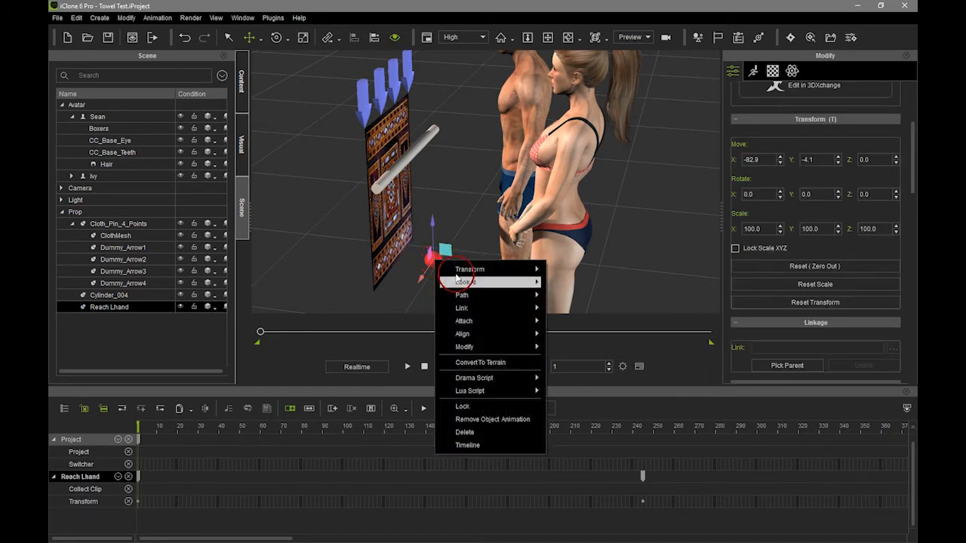
left_click(494, 420)
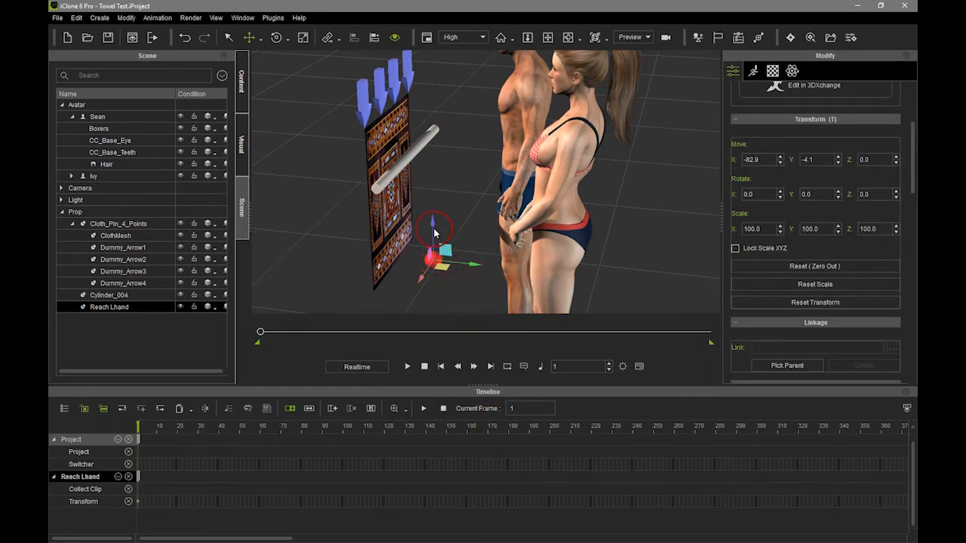
- Link Reach Lhand to the Dummy_Arrow3 sub-node of the cloth prop with Position alignment
left_click(786, 366)
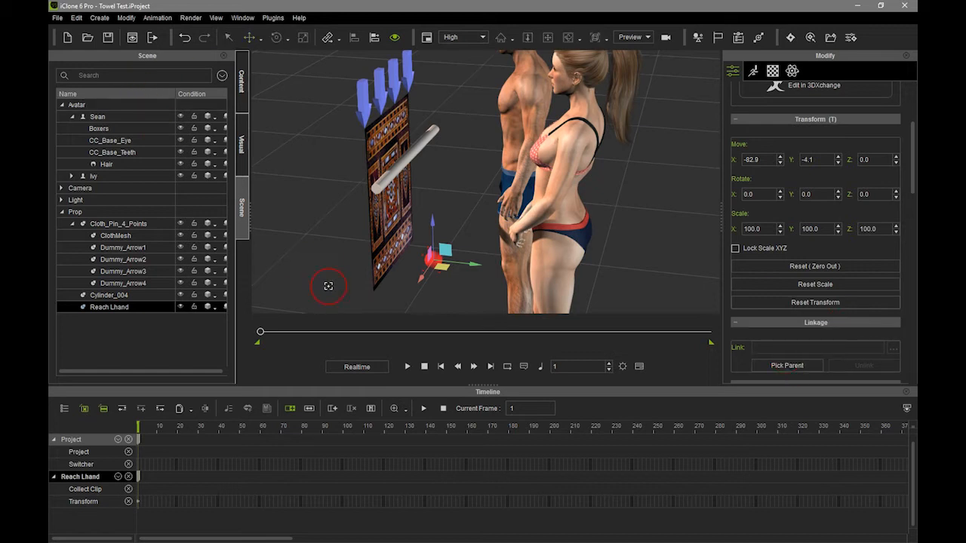
left_click(143, 272)
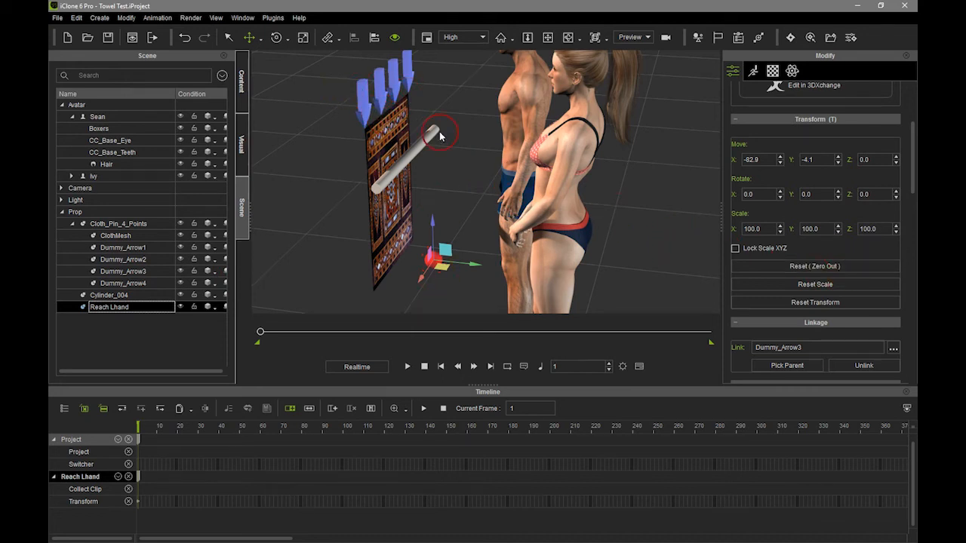
left_click_drag(912, 189, 912, 217)
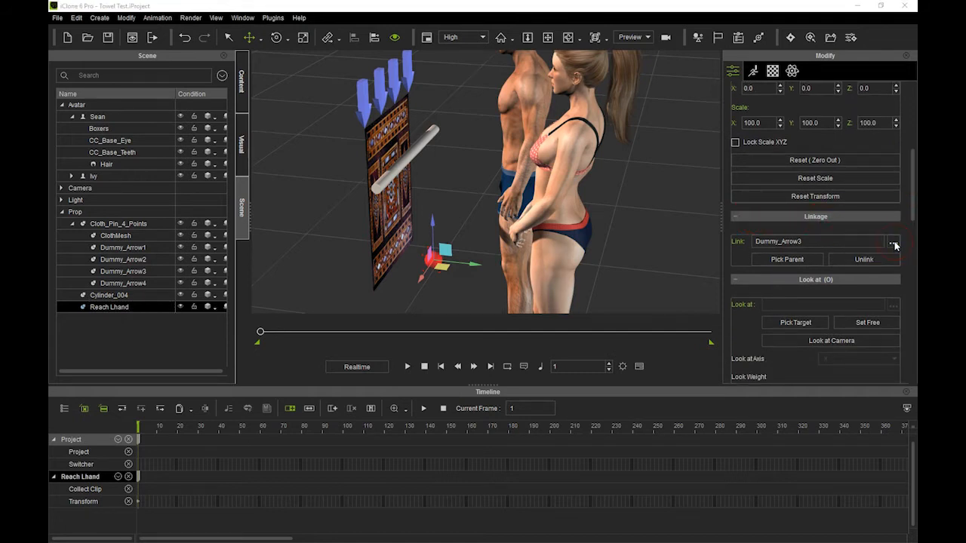
left_click_drag(696, 135, 613, 63)
left_click(573, 241)
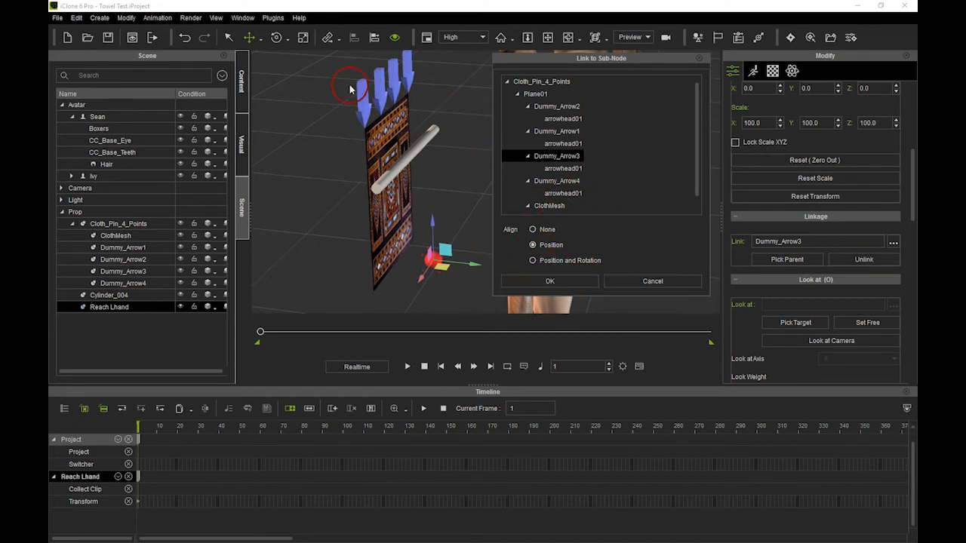
left_click(561, 283)
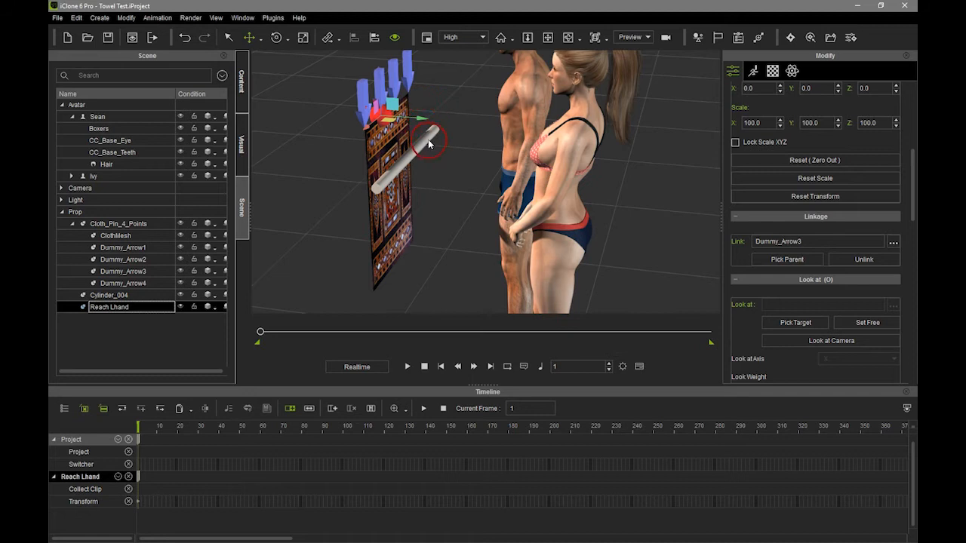
- Play the animation from frame 1 to about frame 199 to check how Reach Lhand moves with the pin arrow
right_click_drag(441, 164, 444, 226)
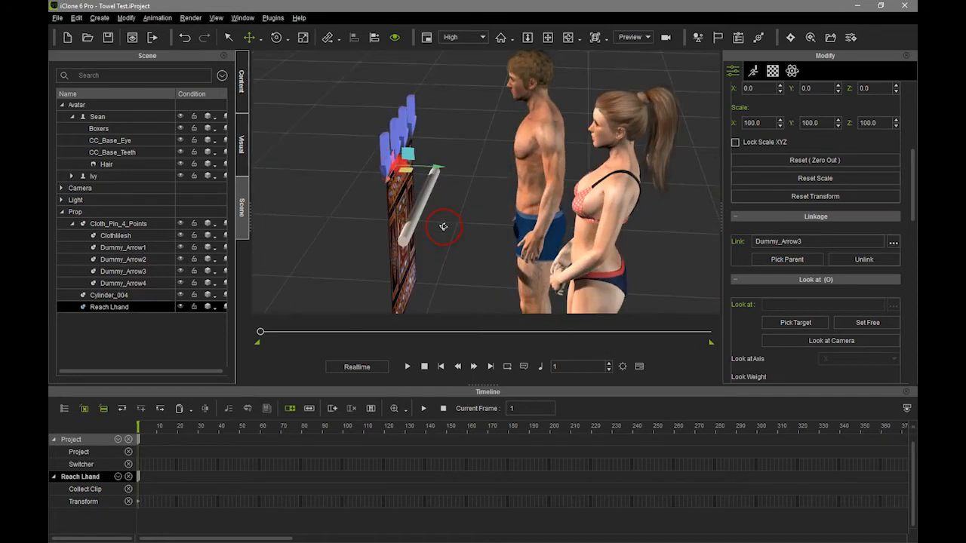
right_click(402, 163)
left_click(407, 366)
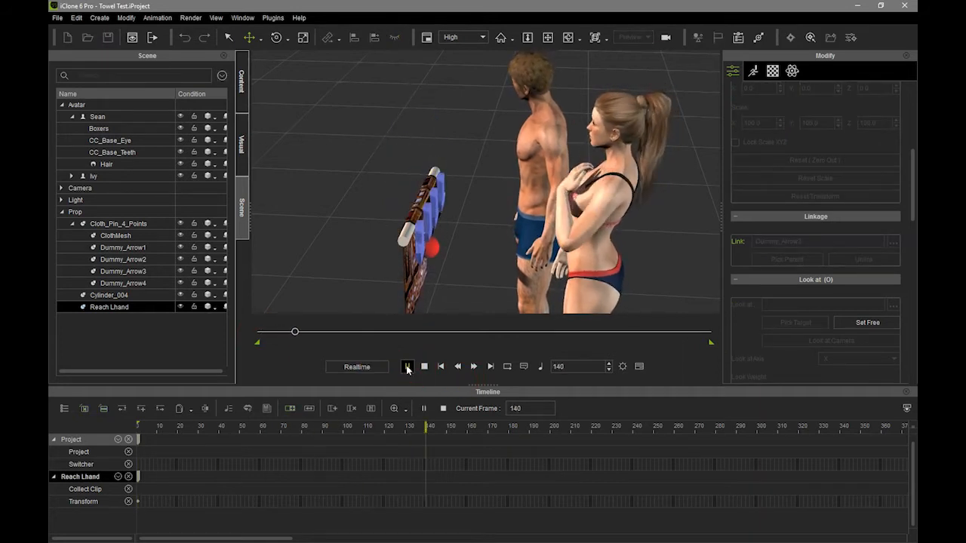
left_click(407, 367)
- Examine the linked Reach Lhand dummy against the draped towel and arrows, up close and from several angles
right_click_drag(479, 258, 464, 151)
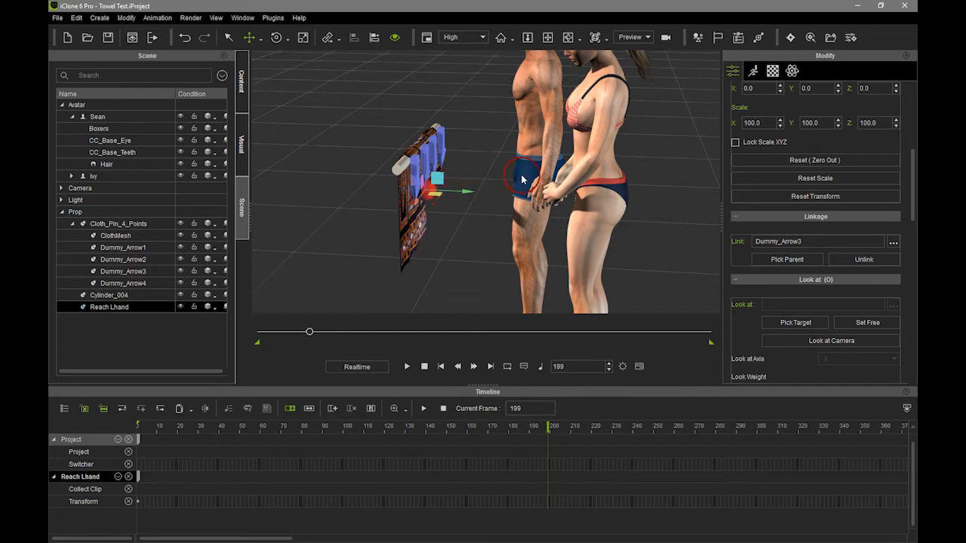
scroll(443, 142, "up", 2)
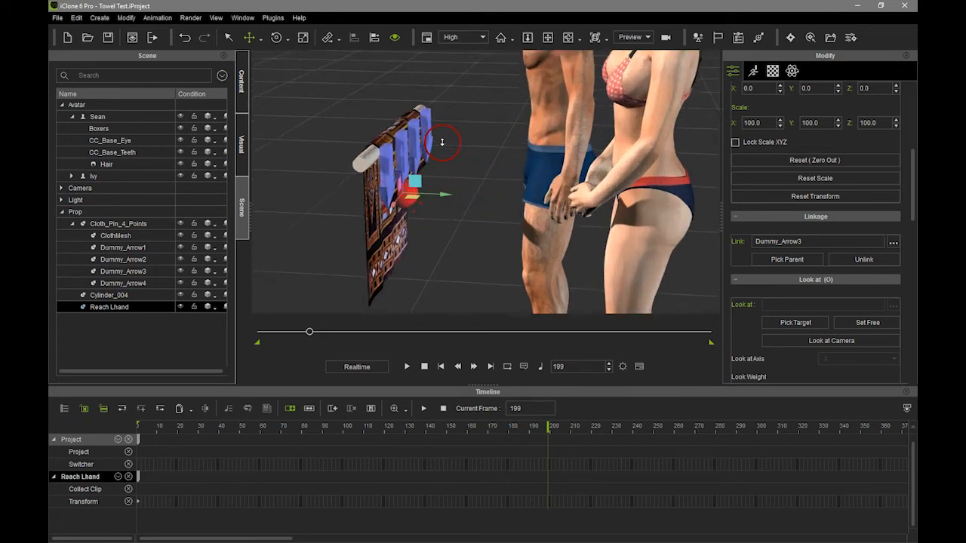
scroll(442, 142, "up", 2)
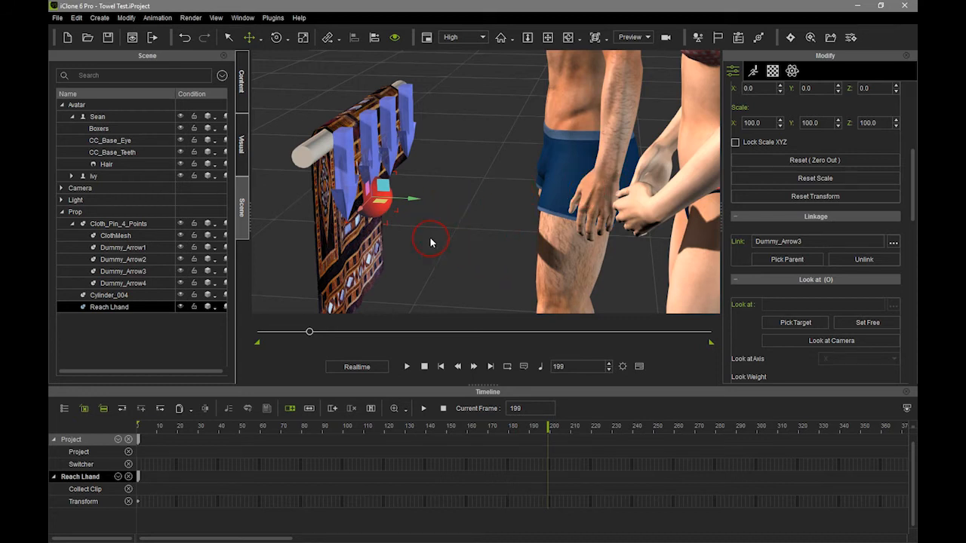
middle_click_drag(457, 226, 506, 261)
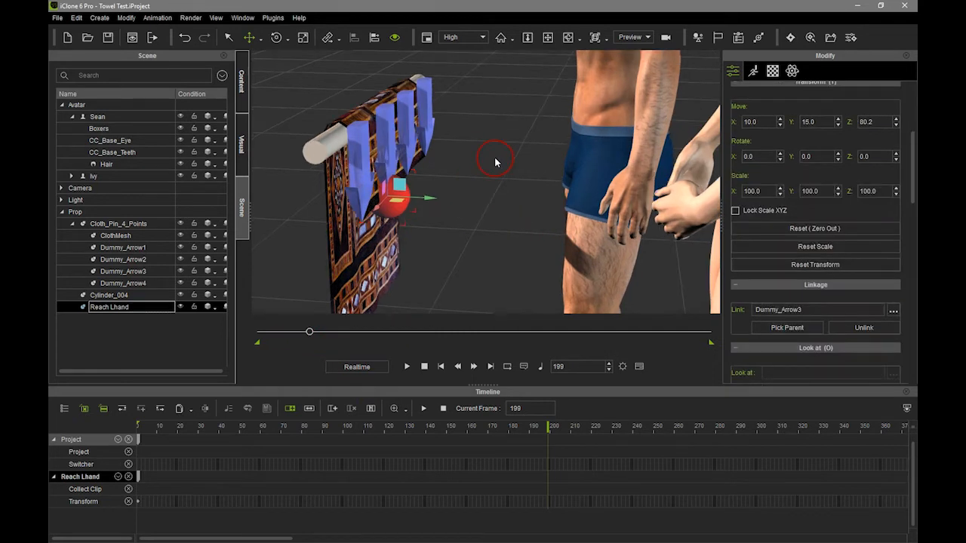
scroll(496, 163, "down", 5)
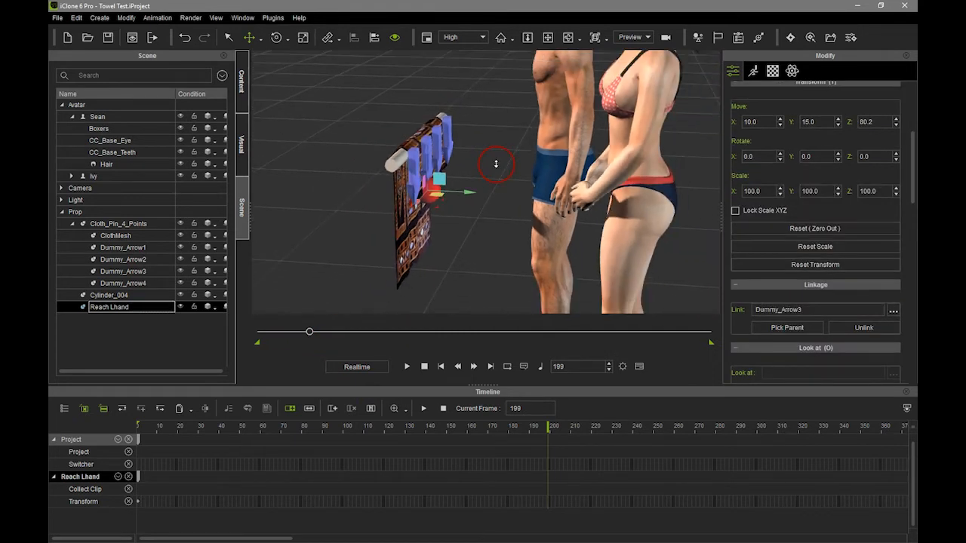
scroll(496, 163, "down", 2)
middle_click_drag(520, 169, 493, 231)
right_click_drag(494, 231, 504, 156)
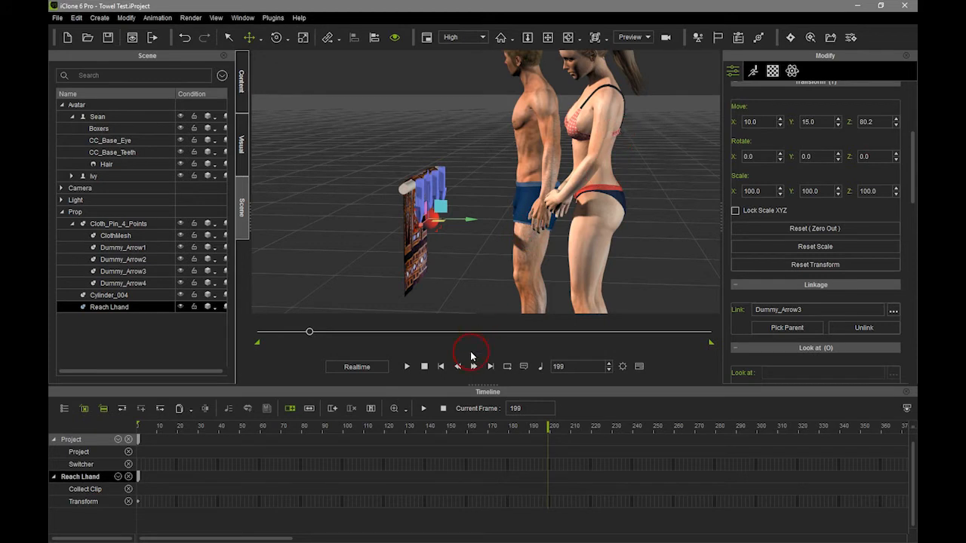
- Stop playback at frame 137 and set the project's Time Unit to Time in the project settings
left_click(424, 367)
left_click_drag(263, 335, 294, 341)
left_click(420, 427)
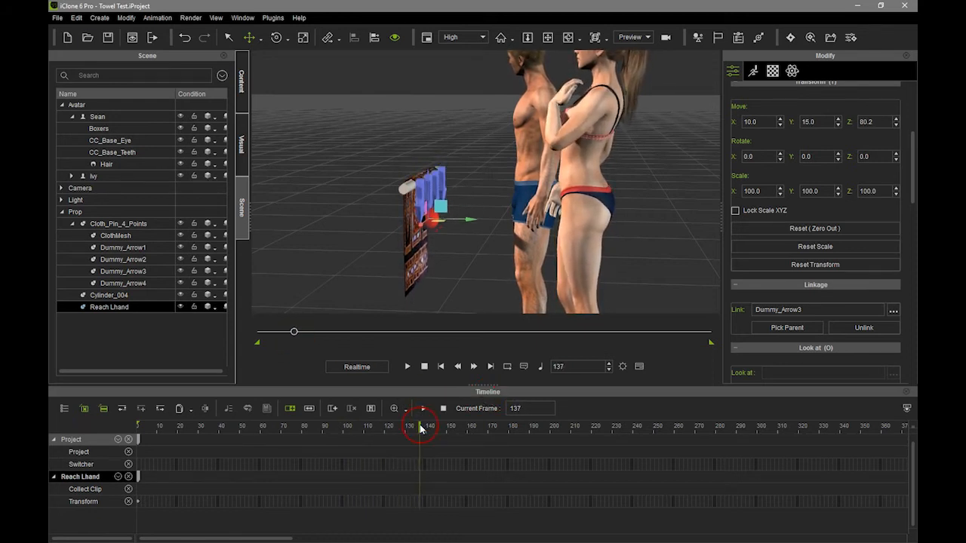
left_click(623, 368)
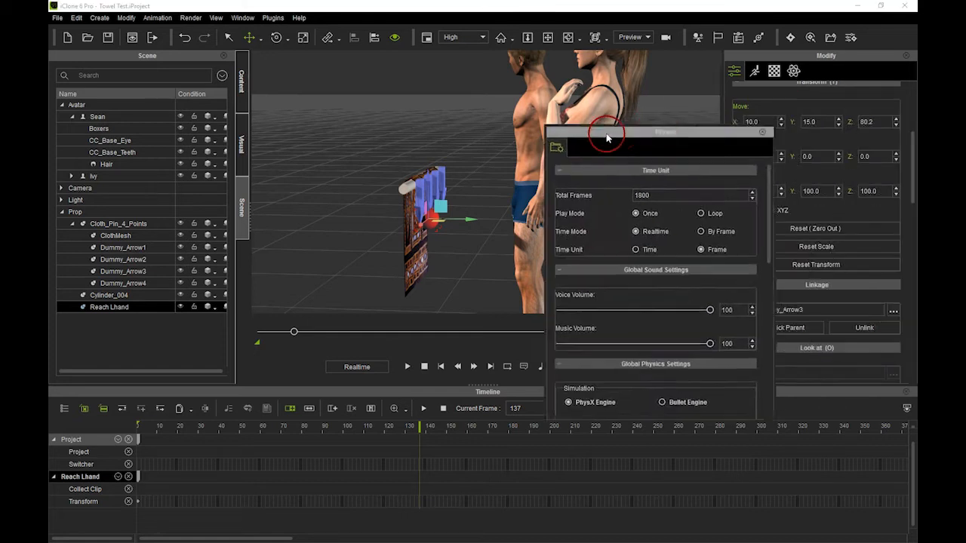
left_click_drag(607, 138, 474, 129)
left_click(503, 239)
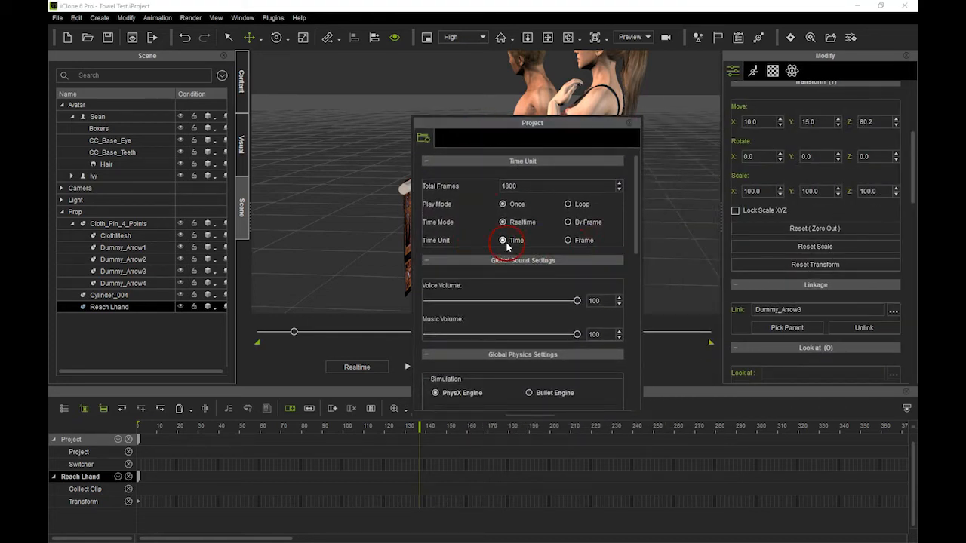
left_click(629, 122)
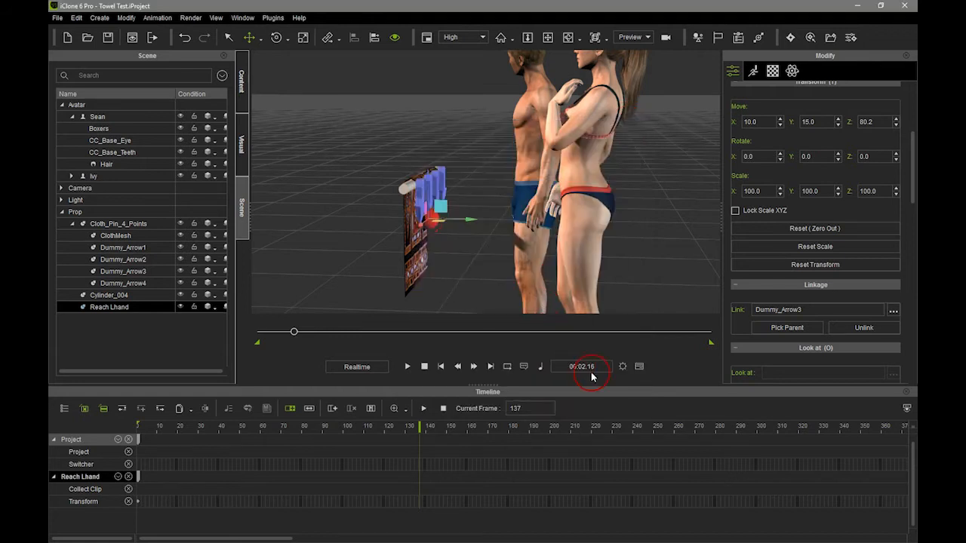
- Go to frame 301 (5 seconds), select Sean and display his Motion Layer and Reach tracks in the timeline
left_click(418, 428)
left_click_drag(418, 428, 759, 436)
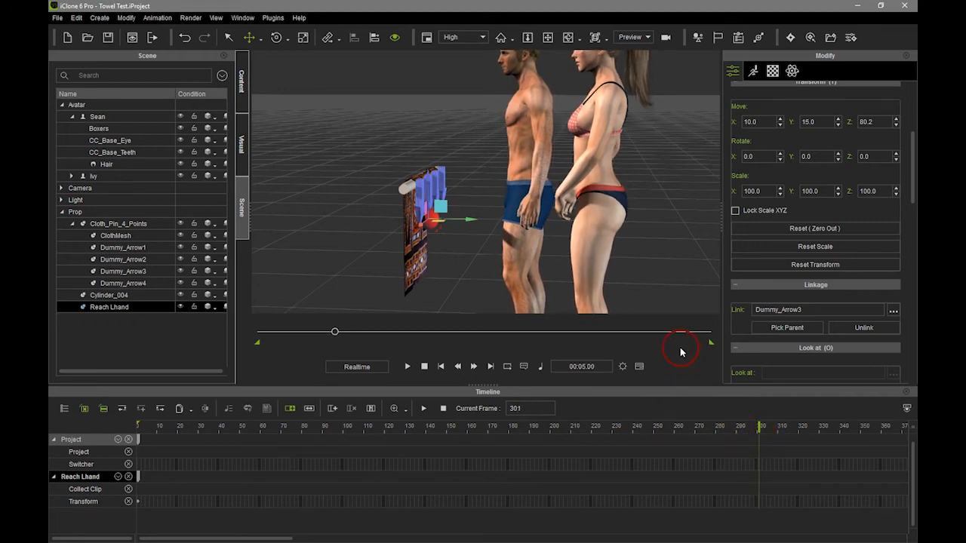
left_click(96, 118)
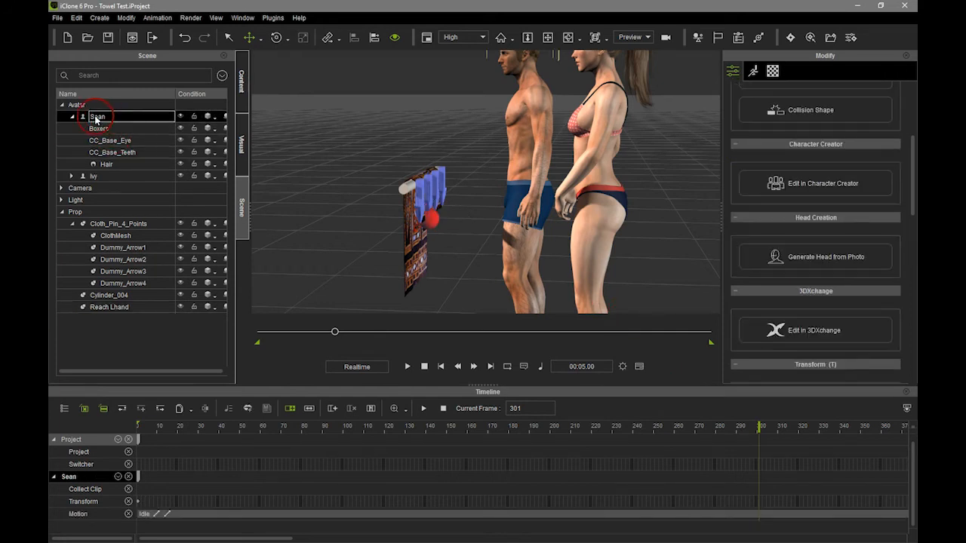
left_click(72, 118)
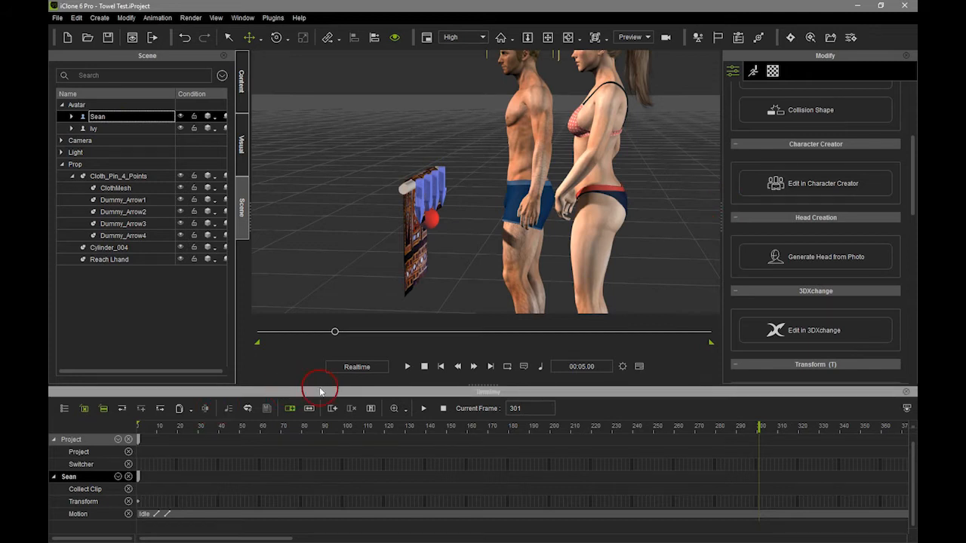
left_click_drag(320, 384, 319, 359)
left_click(59, 414)
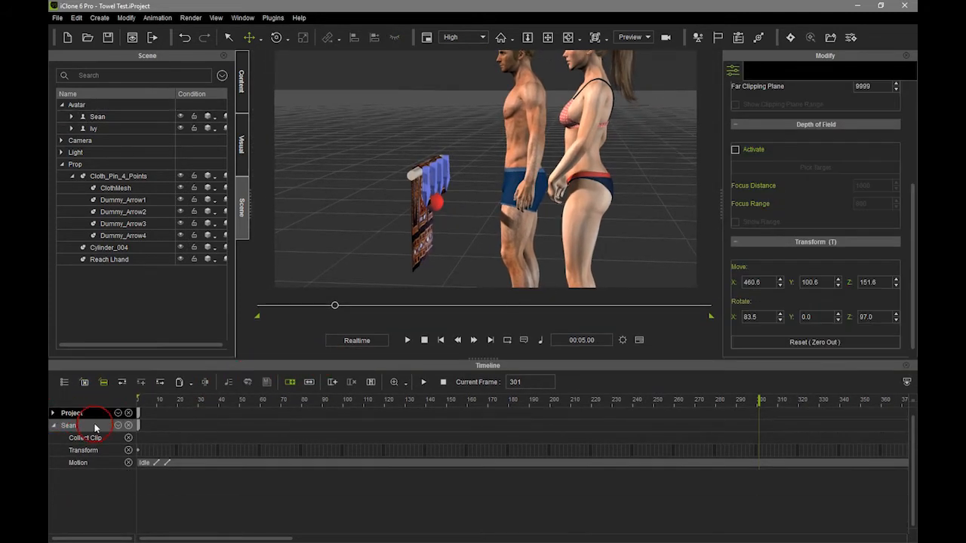
left_click(118, 425)
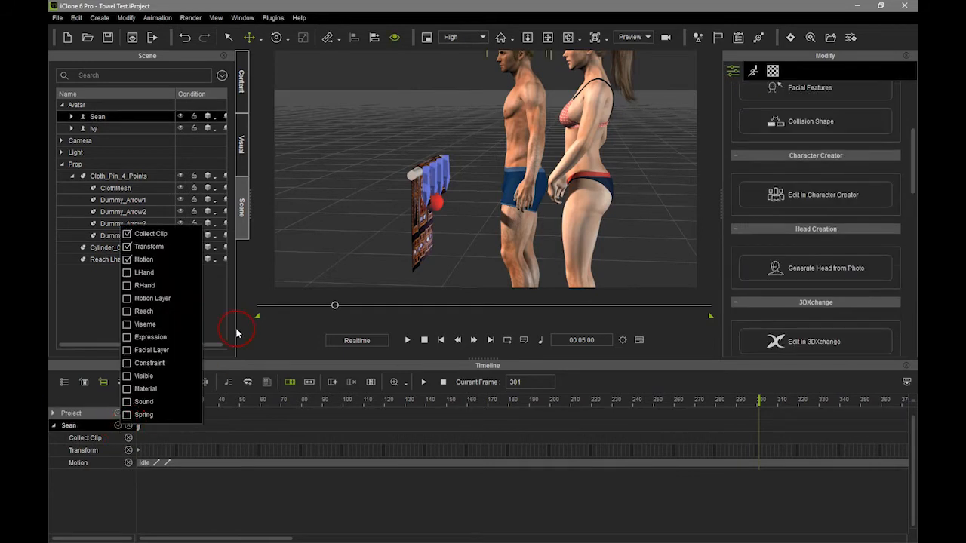
left_click(127, 299)
left_click(127, 310)
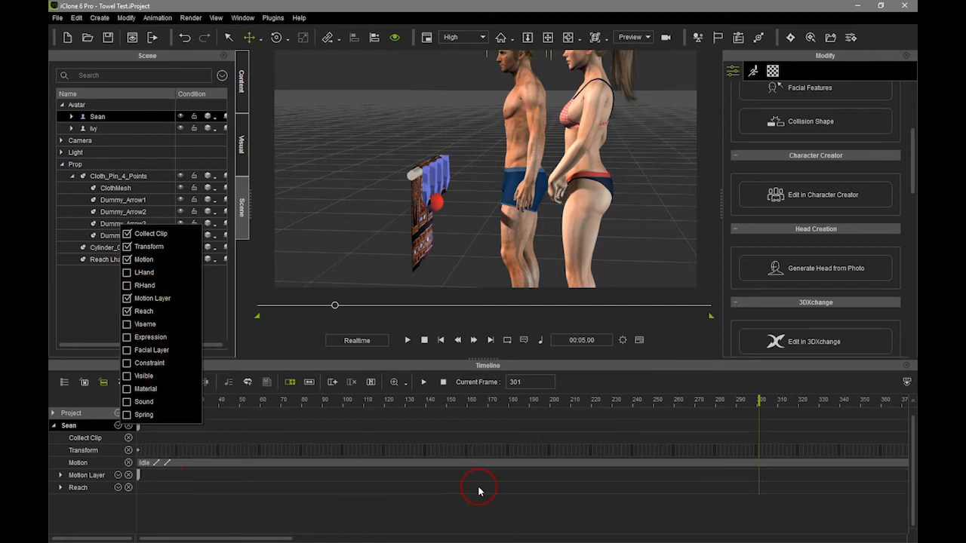
- Add a key to Sean's Motion Layer track at frame 301
left_click(760, 467)
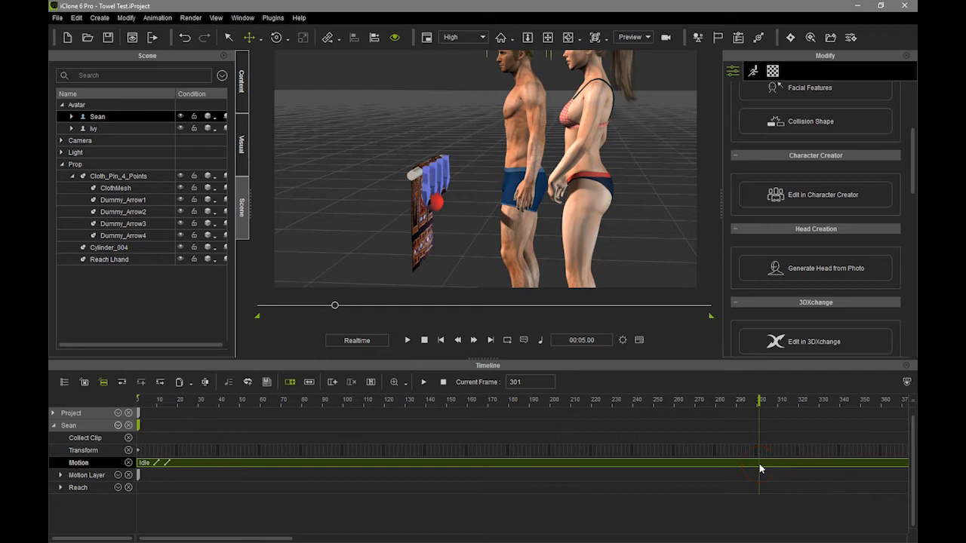
left_click(747, 463)
left_click(796, 464)
left_click(100, 475)
left_click(140, 383)
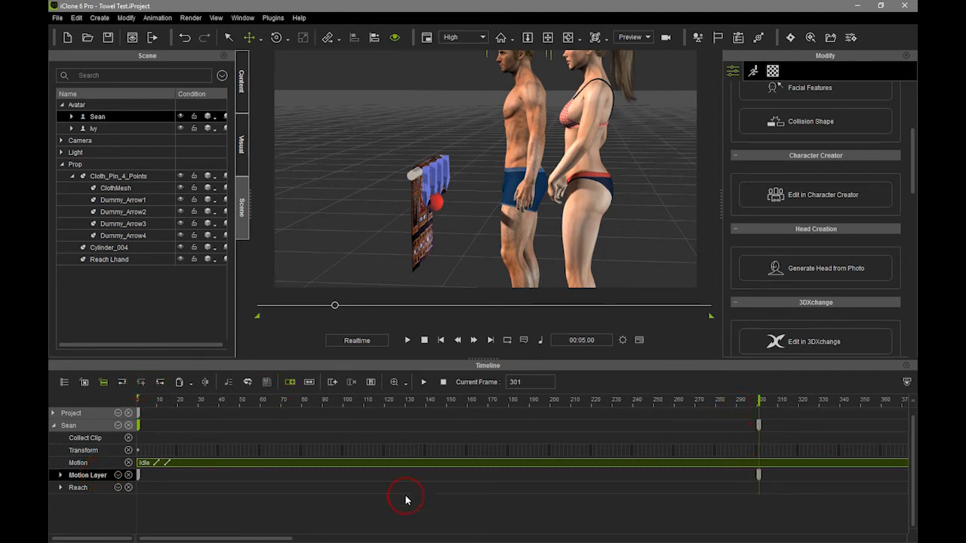
- At frame 361, make Sean's left hand reach for the Reach Lhand dummy with Reach Target
left_click_drag(289, 540, 375, 540)
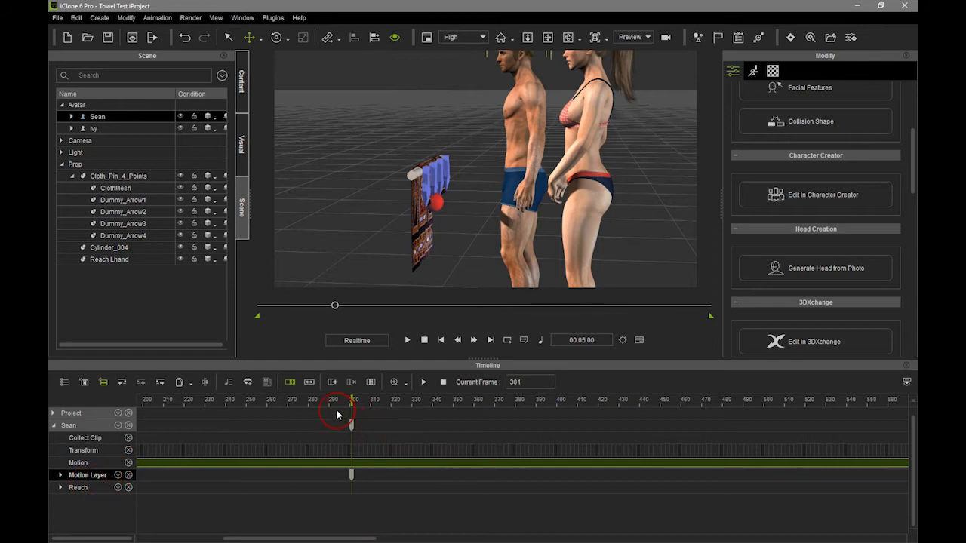
left_click_drag(352, 401, 475, 412)
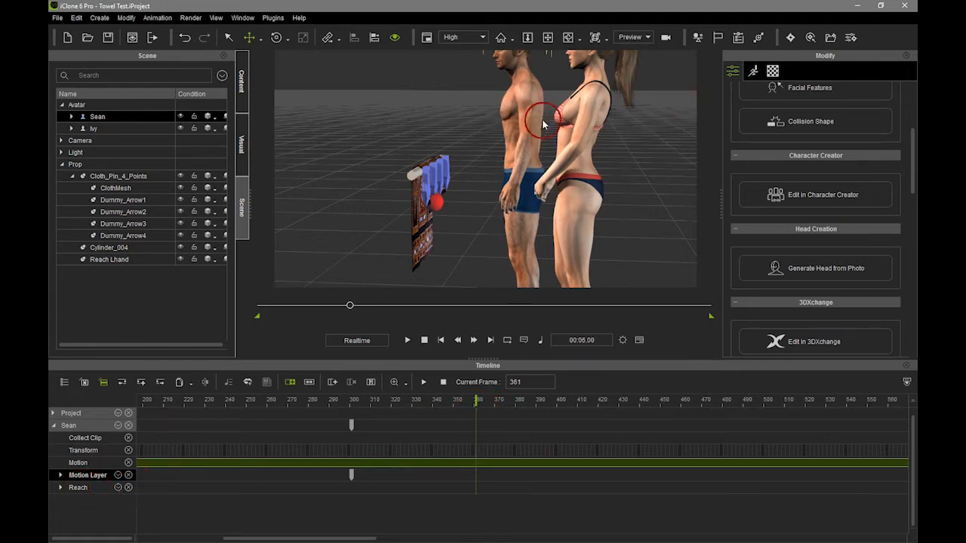
left_click(752, 70)
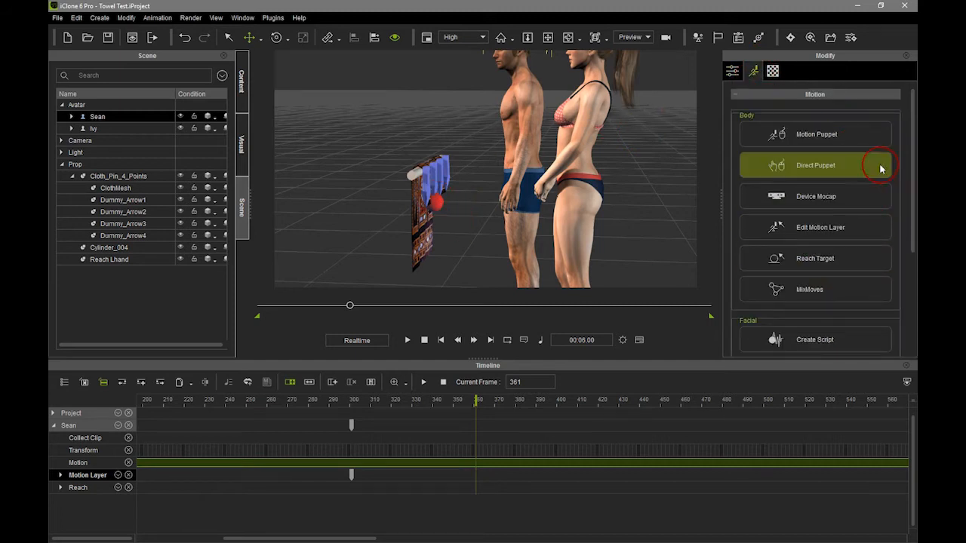
left_click(819, 257)
left_click(193, 268)
left_click(324, 222)
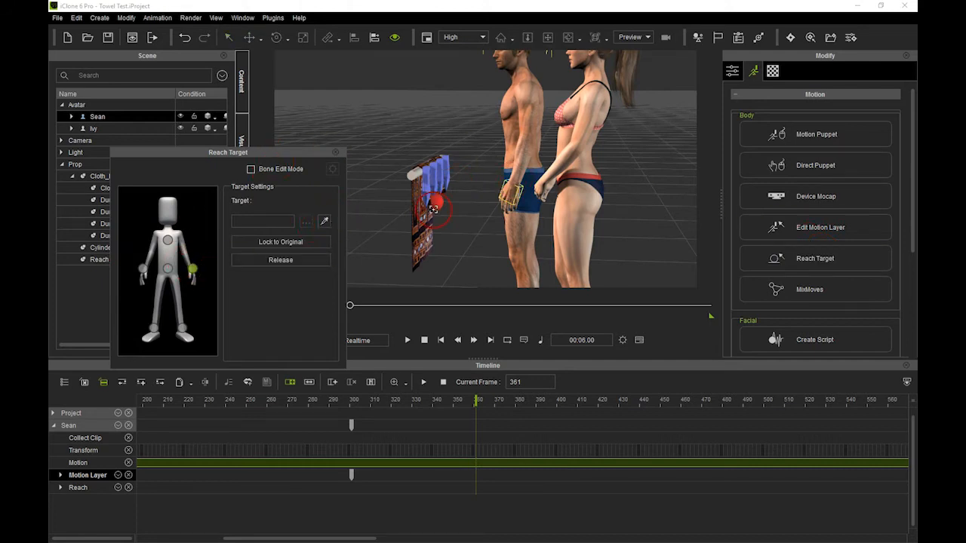
left_click(440, 204)
left_click(441, 204)
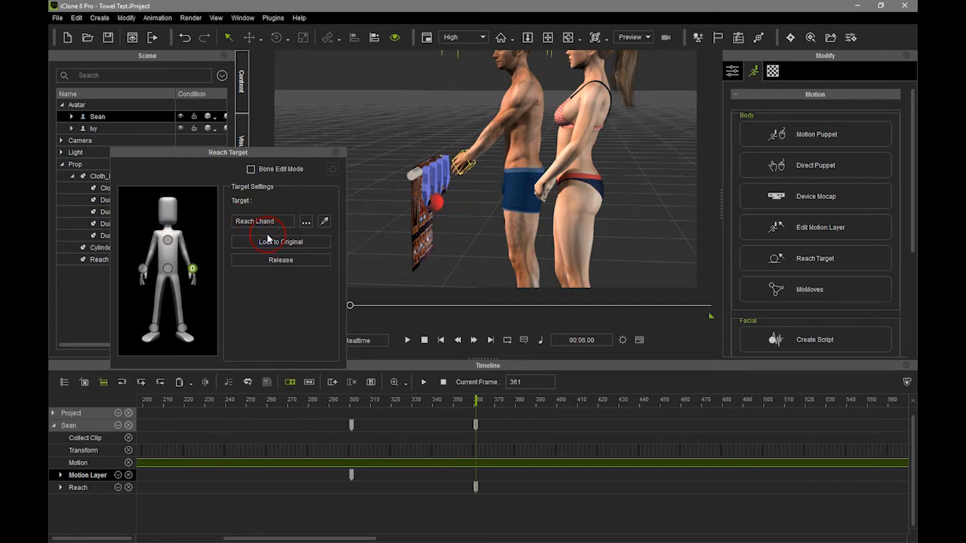
left_click(336, 153)
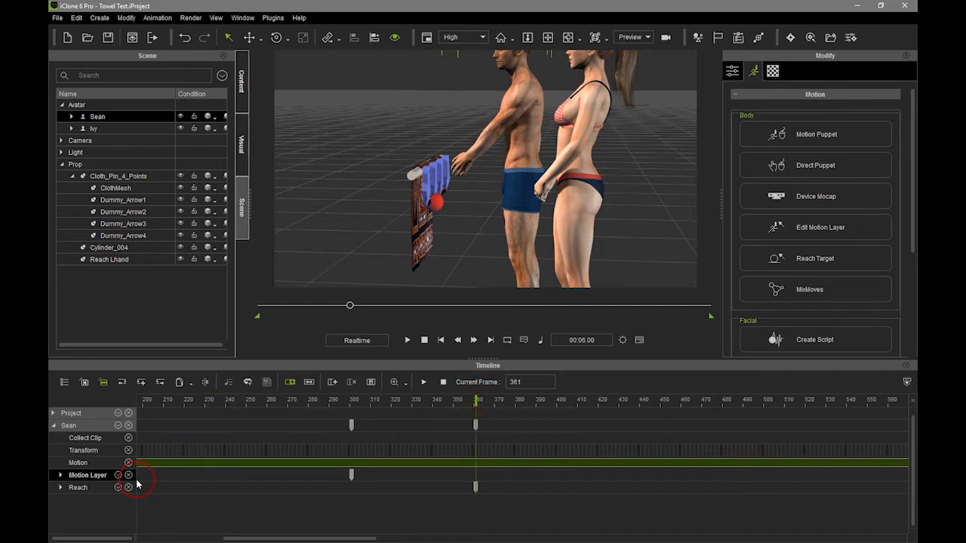
- Expand Sean's Reach track, start the Reach L Hand key's transition at about frame 301, and play back the reach
left_click(60, 487)
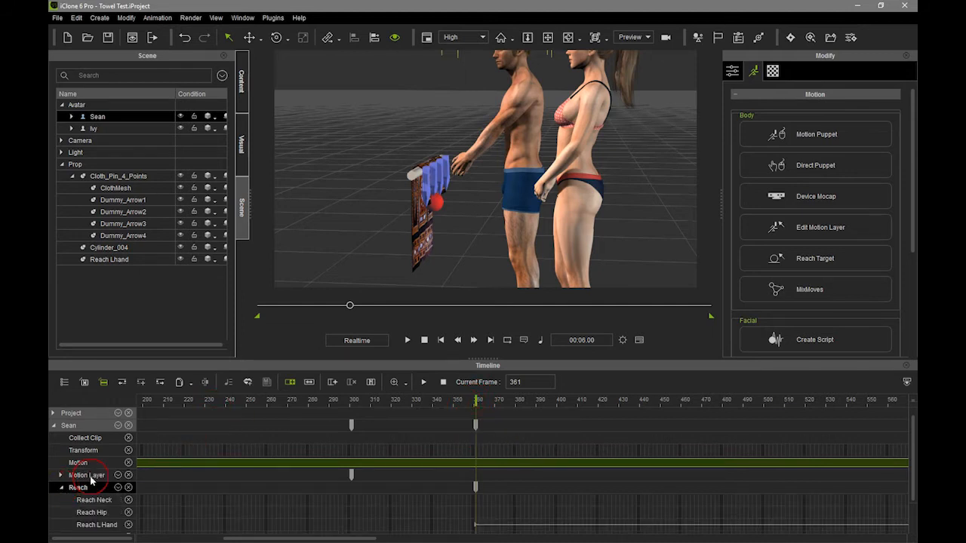
left_click(476, 525)
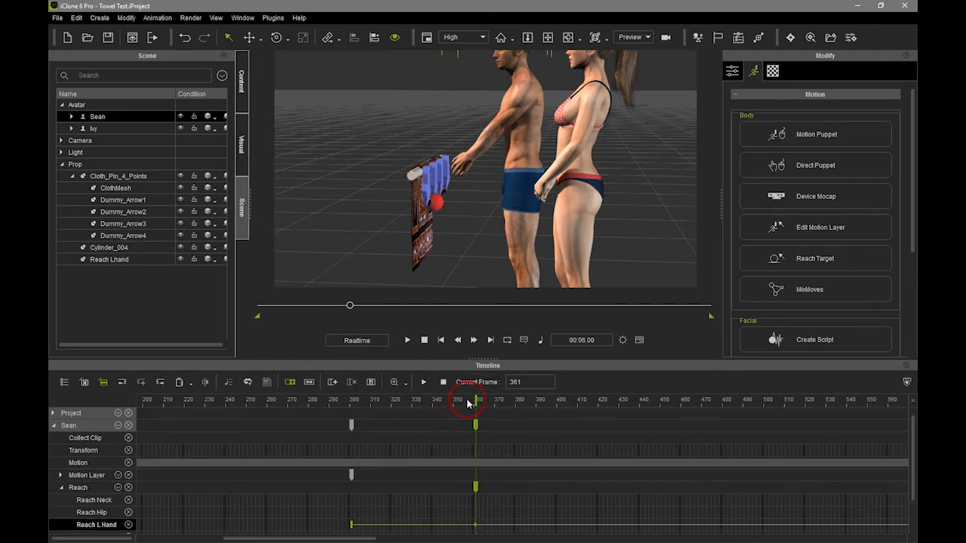
left_click_drag(467, 404, 243, 407)
left_click(406, 341)
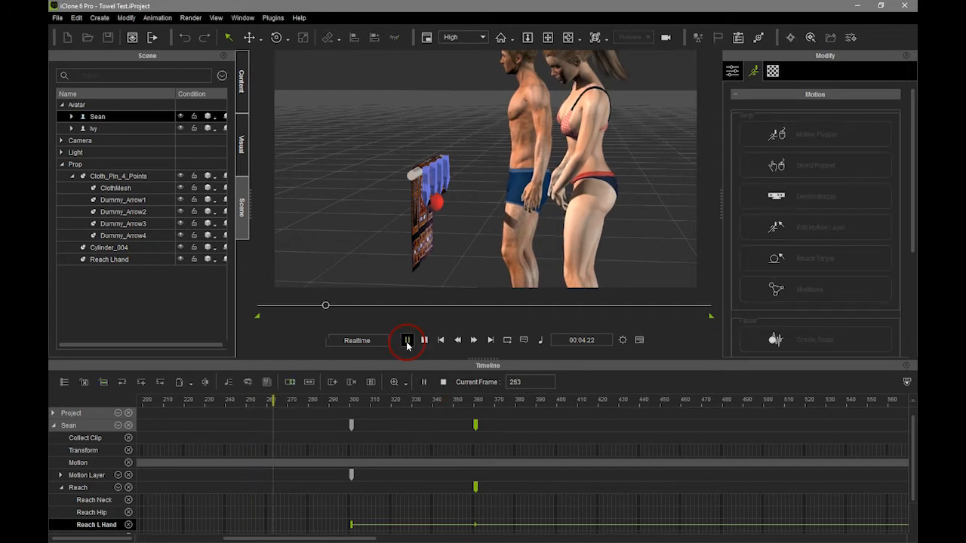
left_click(406, 340)
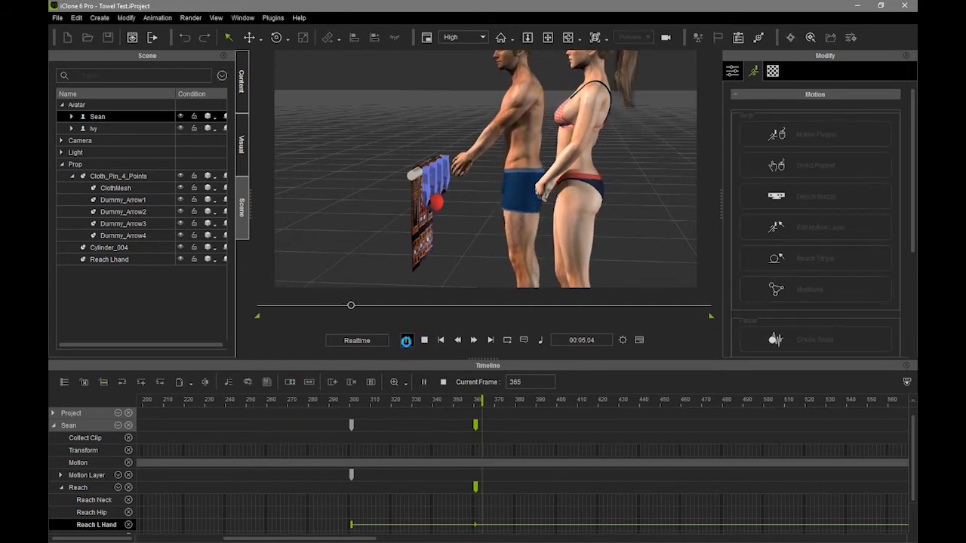
- Move Sean's Reach L Hand key to frame 400 and stretch its transition back to about frame 301
left_click(491, 419)
left_click(434, 451)
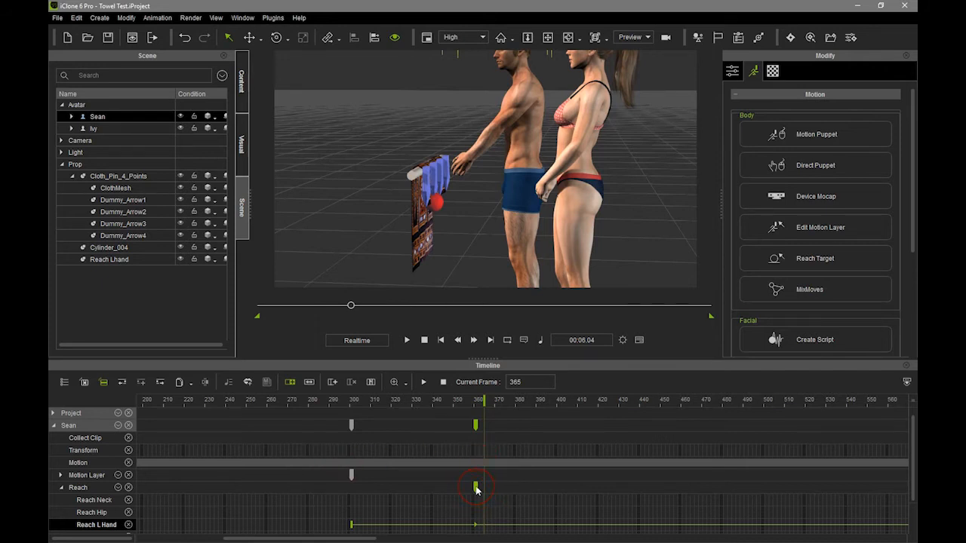
left_click_drag(476, 491, 558, 494)
left_click_drag(431, 523, 353, 525)
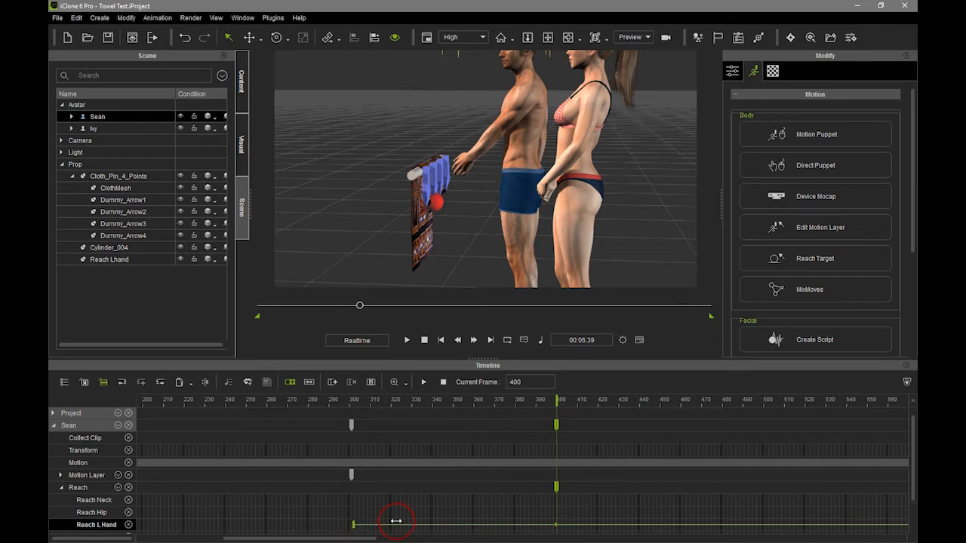
- Play and scrub the animation around frames 300 to 420 to check Sean's slower left-hand reach
left_click(353, 477)
left_click_drag(354, 402, 329, 401)
left_click(423, 383)
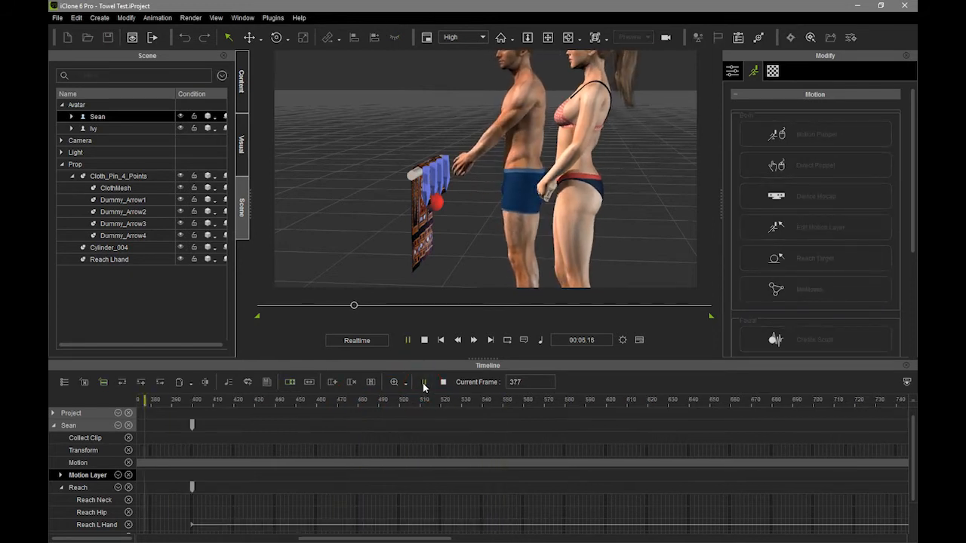
left_click(423, 382)
left_click(541, 479)
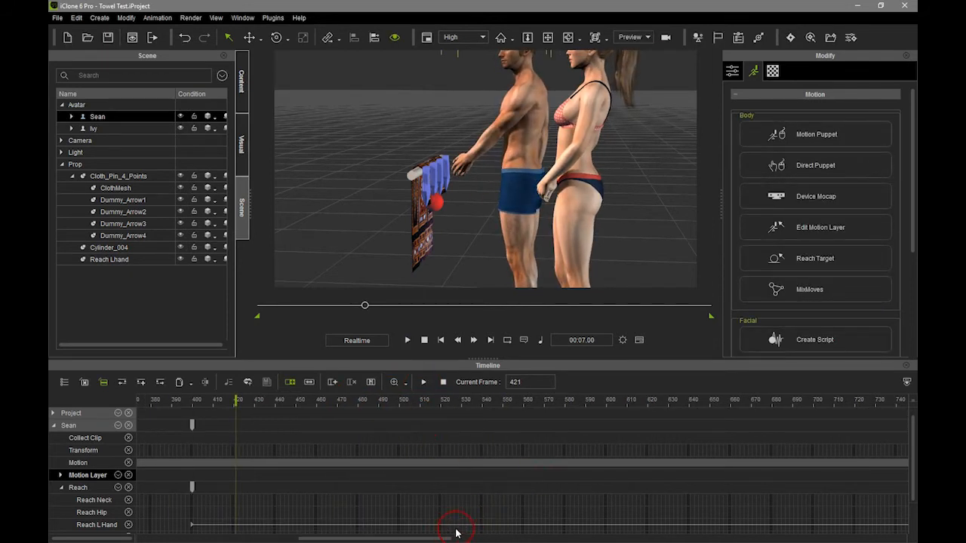
scroll(453, 480, "down", 4)
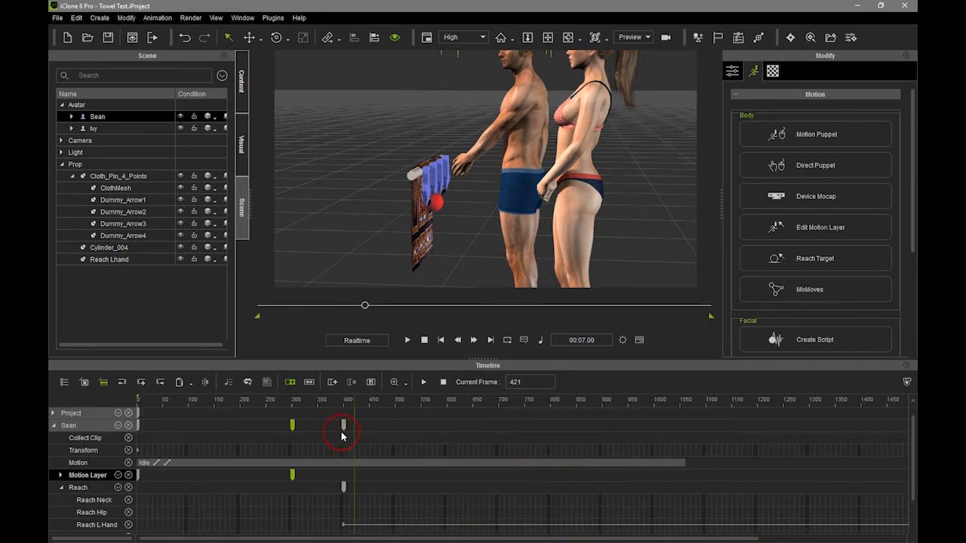
left_click_drag(353, 405, 264, 430)
left_click_drag(175, 429, 347, 475)
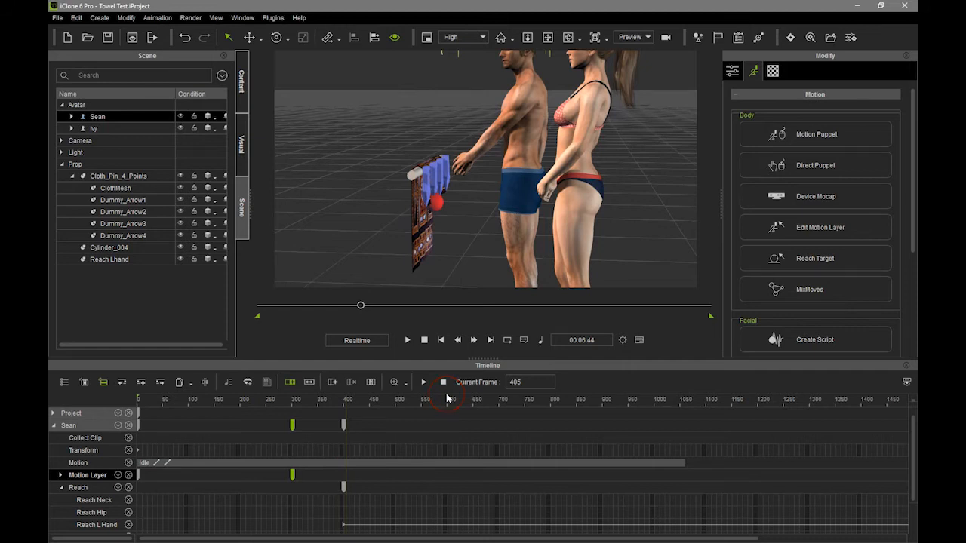
- Split Sean's Idle motion clip at frame 400 and delete the portion after the split
left_click(97, 462)
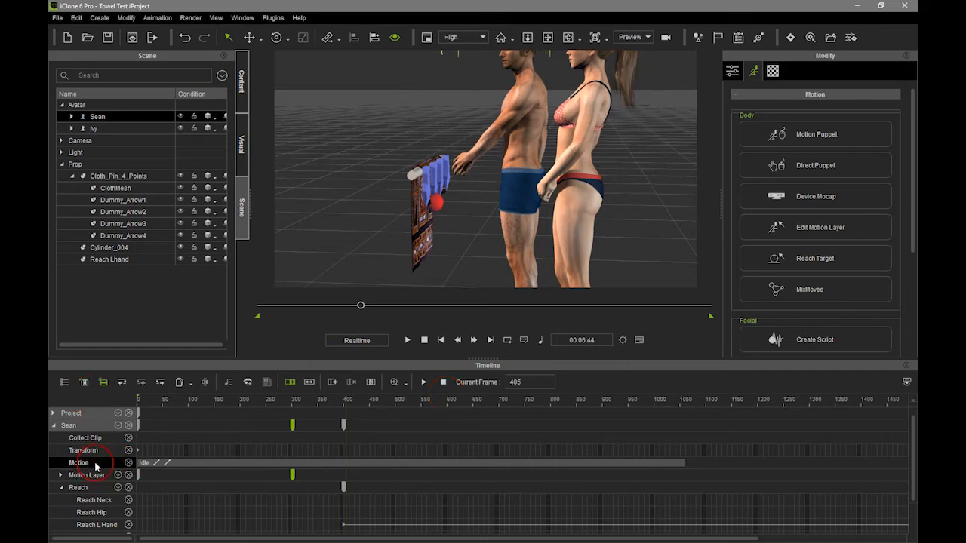
left_click(98, 525)
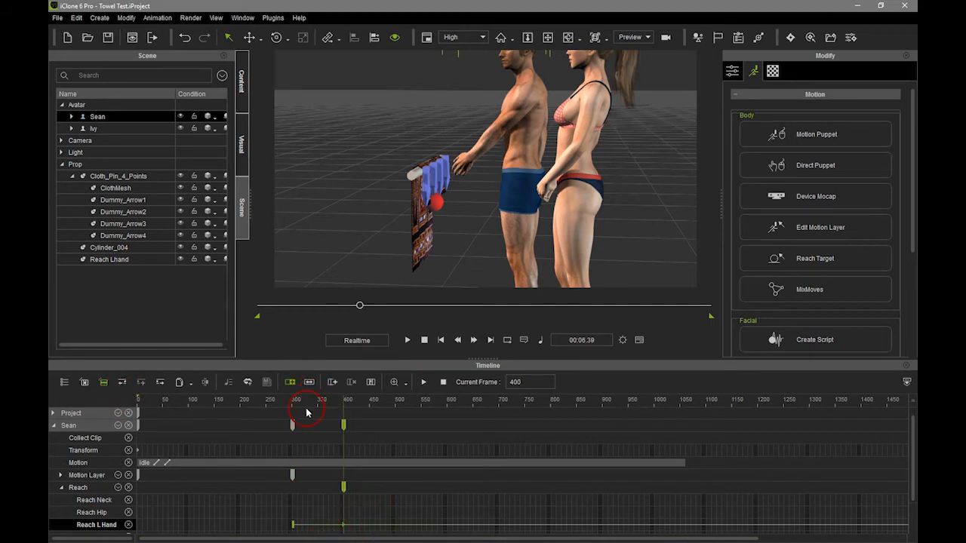
scroll(354, 462, "up", 5)
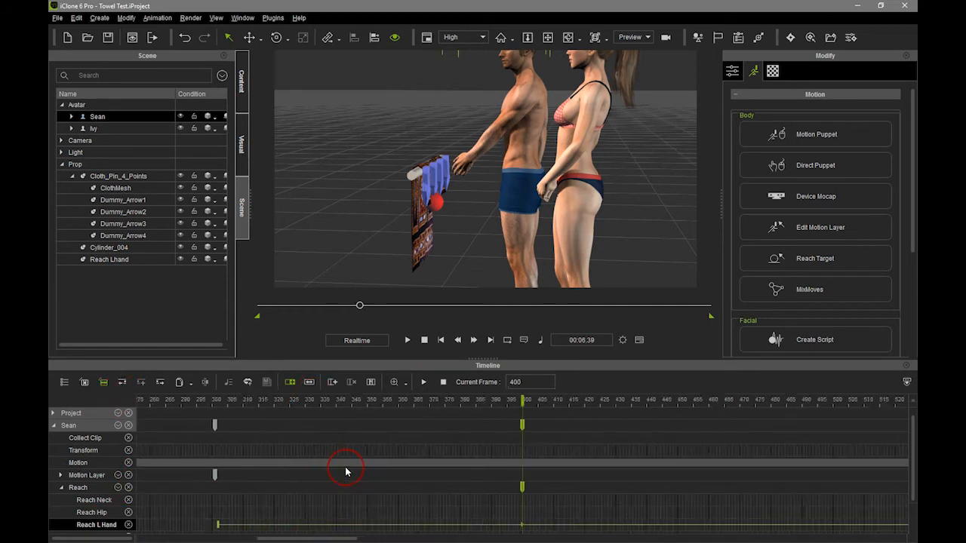
left_click(522, 461)
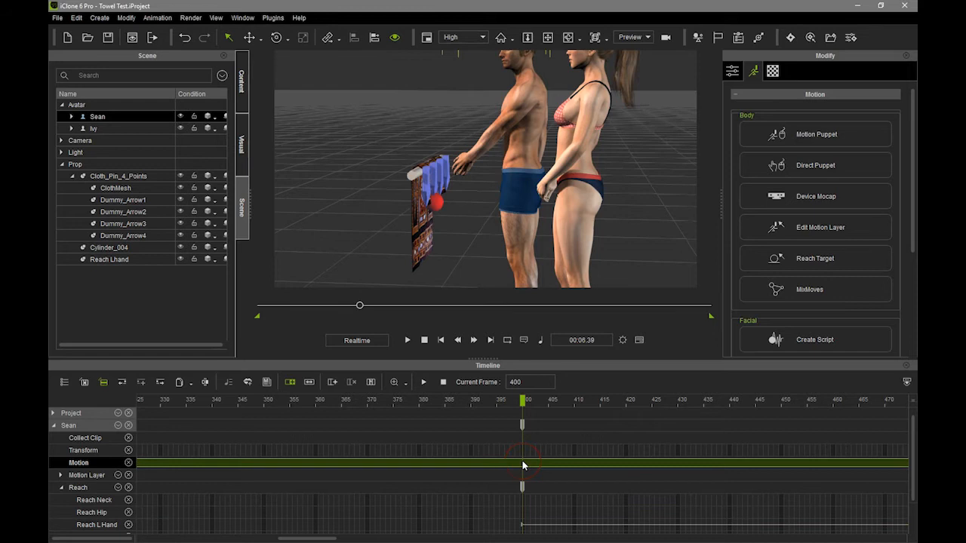
left_click(206, 383)
left_click(564, 466)
key("Delete")
left_click(563, 460)
scroll(502, 483, "down", 5)
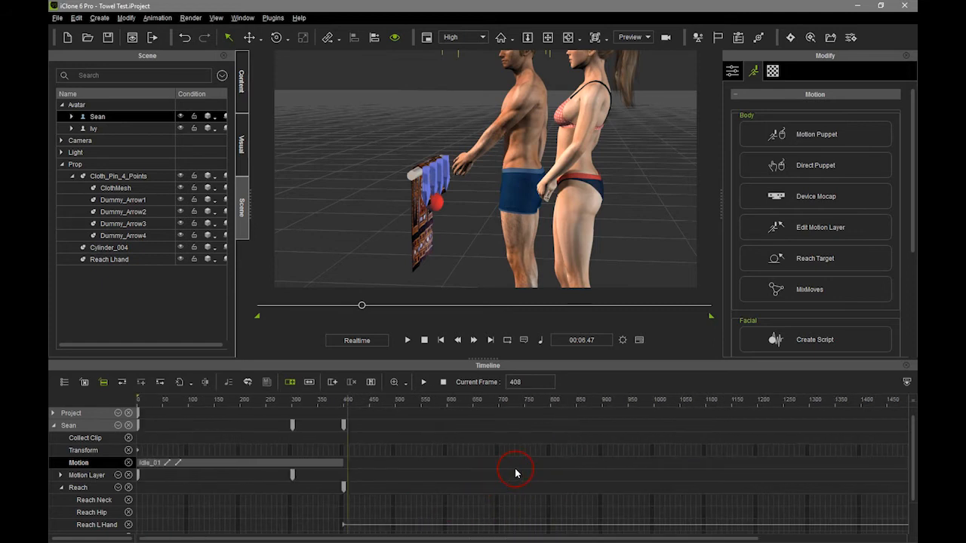
- At frame 1, rotate Sean with his Transform track active so his body turns partly away from the towel
left_click_drag(349, 405, 62, 409)
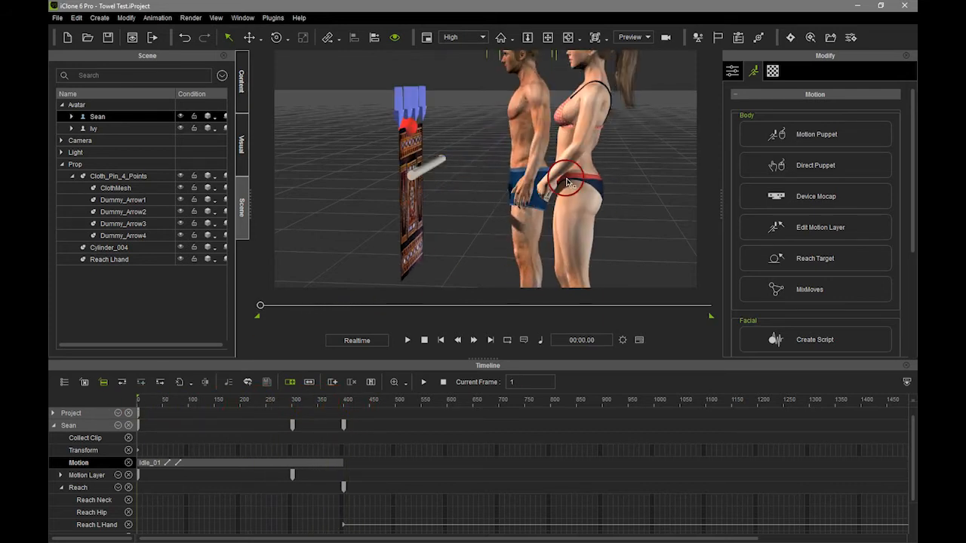
left_click(96, 451)
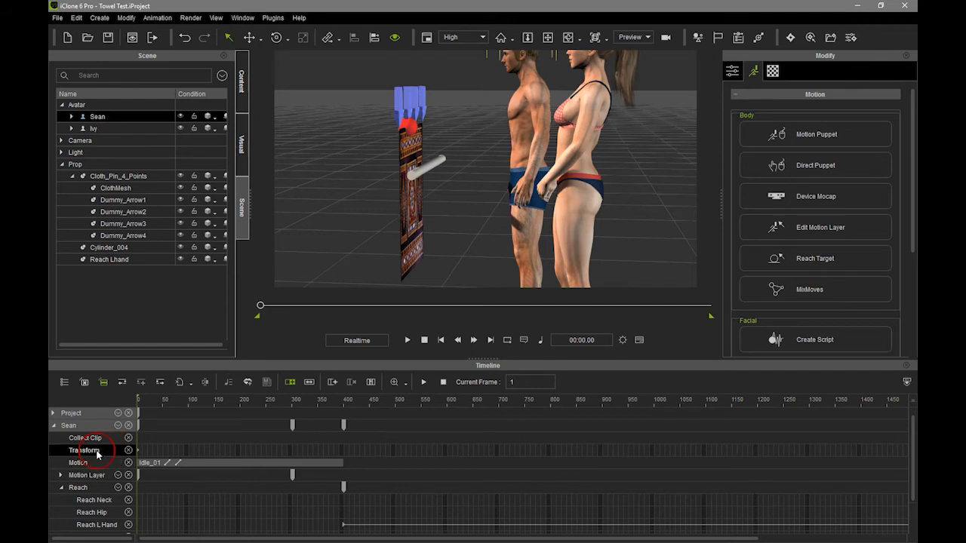
middle_click_drag(522, 198, 516, 116)
right_click_drag(500, 178, 511, 218)
left_click(503, 214)
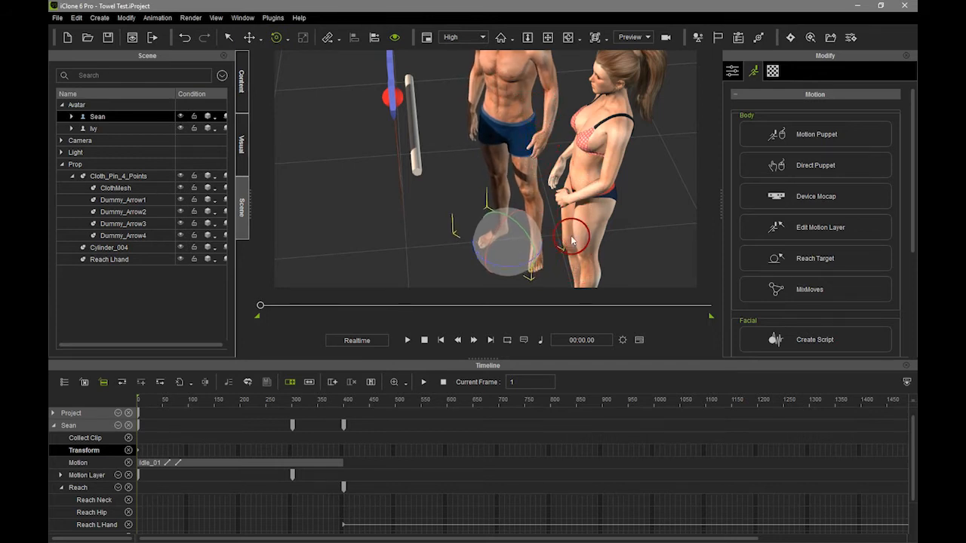
middle_click_drag(559, 262, 574, 282)
scroll(575, 248, "down", 2)
right_click_drag(574, 283, 551, 157)
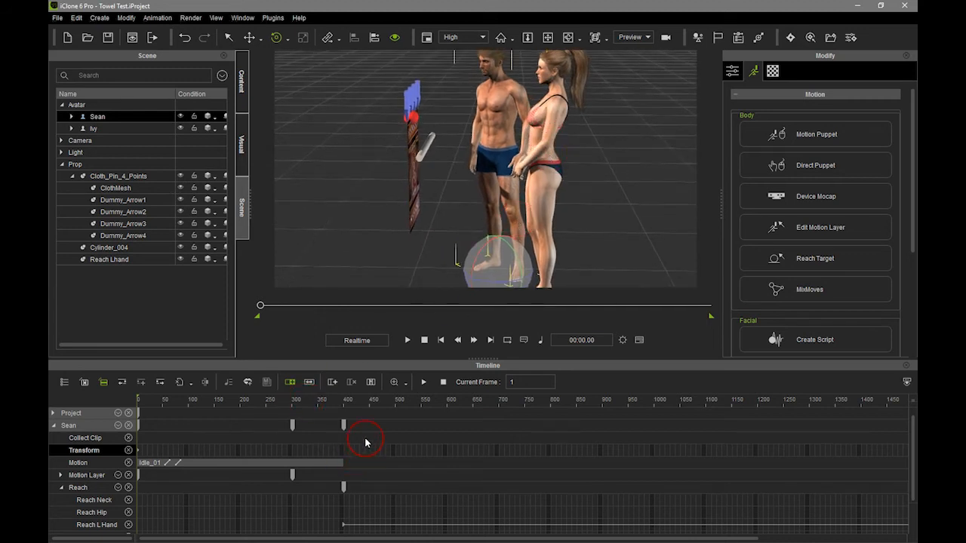
- Scrub the turned reach up to about frame 350 and go to Sean's Reach key at frame 400
left_click_drag(155, 400, 335, 439)
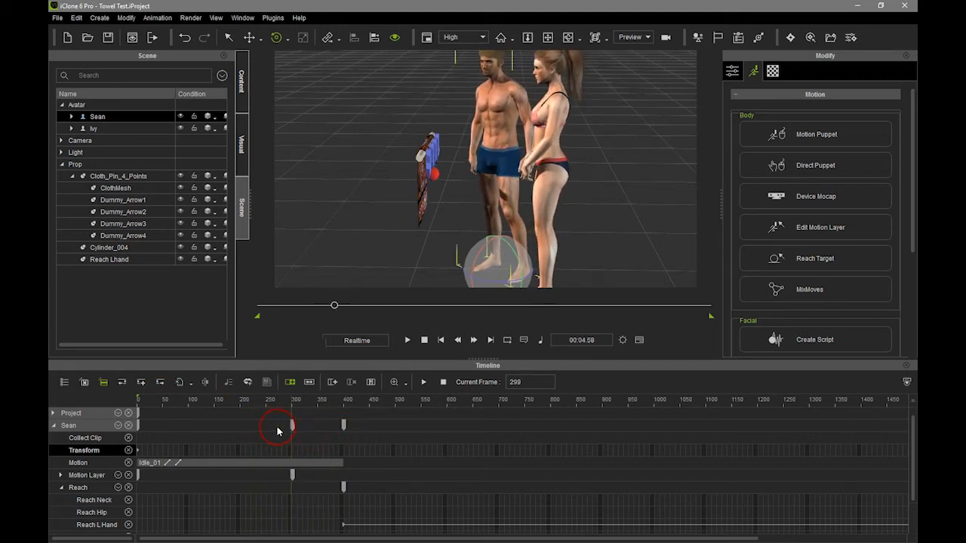
left_click_drag(282, 429, 319, 441)
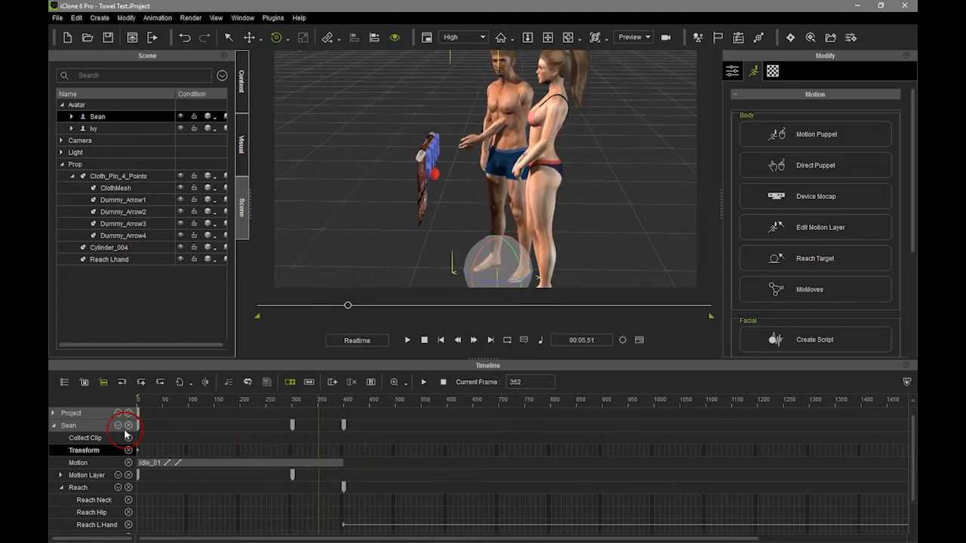
left_click(78, 487)
left_click(160, 382)
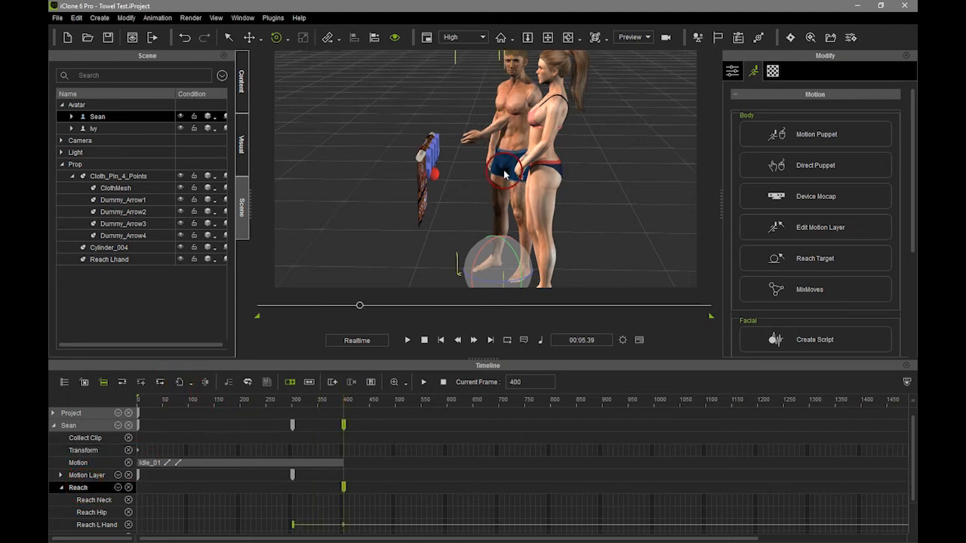
- Open Edit Motion Layer for Sean at frame 400 and move his hip closer to the towel
middle_click_drag(503, 111, 502, 153)
scroll(518, 212, "up", 3)
middle_click_drag(518, 211, 518, 168)
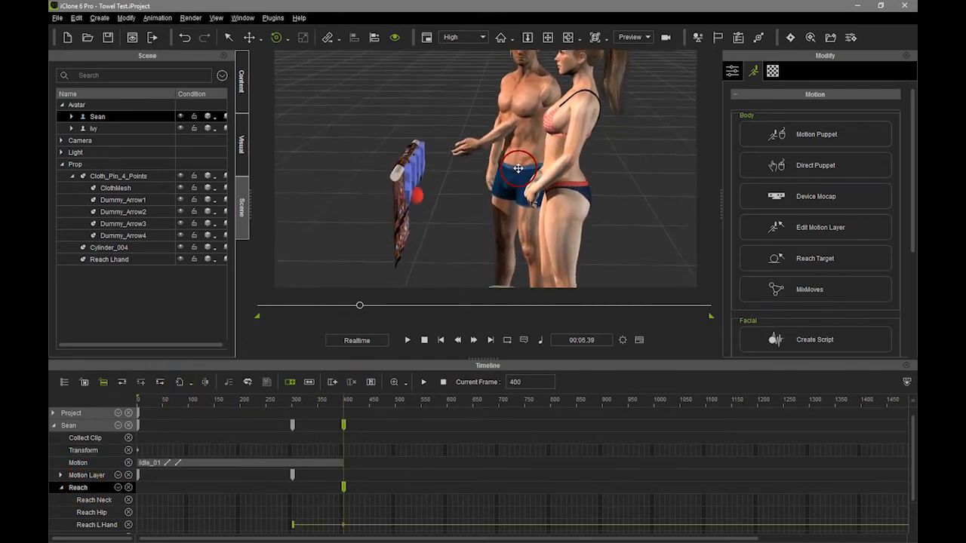
right_click_drag(518, 168, 522, 218)
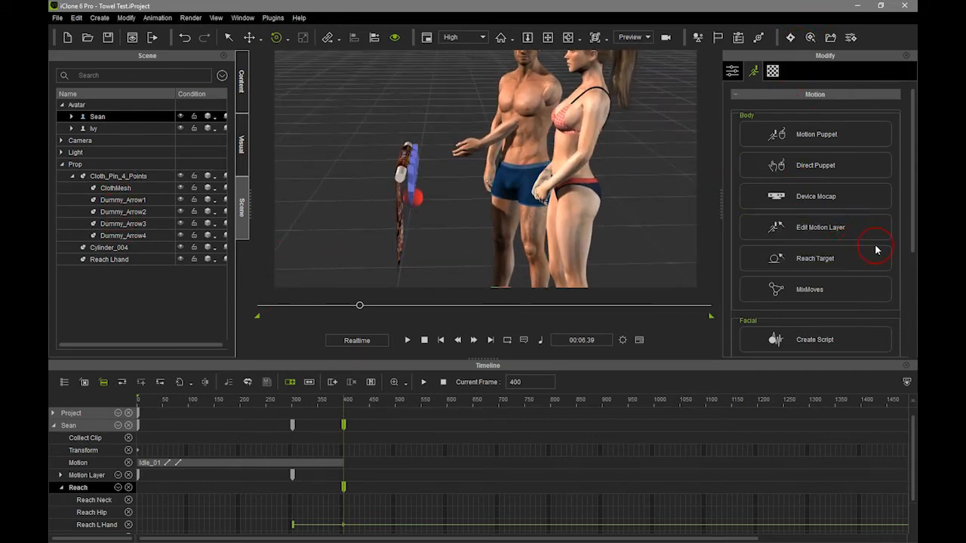
left_click(815, 225)
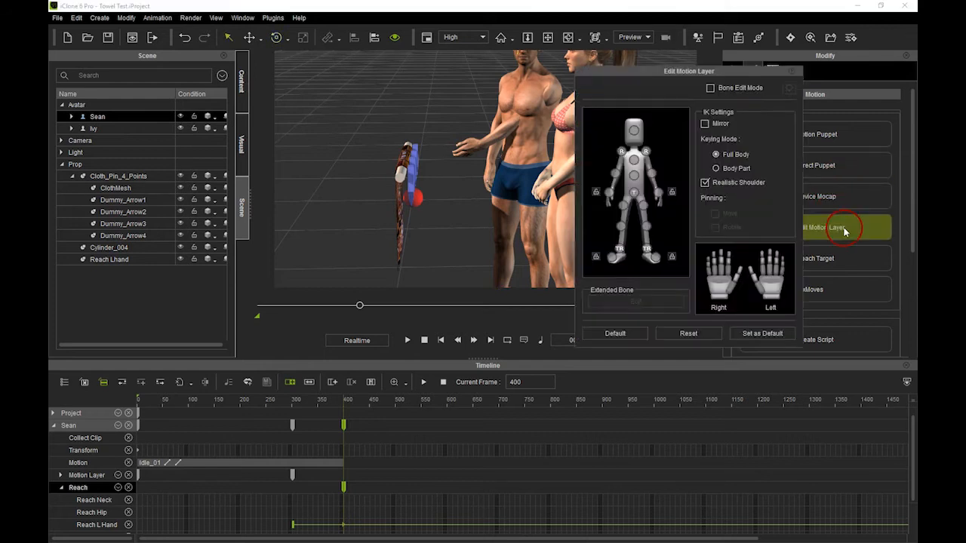
left_click_drag(652, 72, 662, 64)
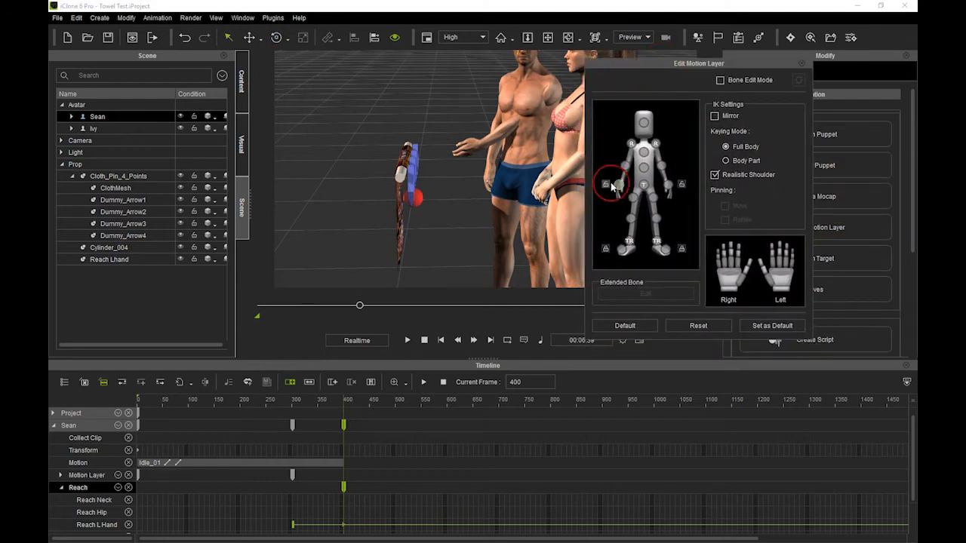
left_click(645, 187)
left_click(645, 187)
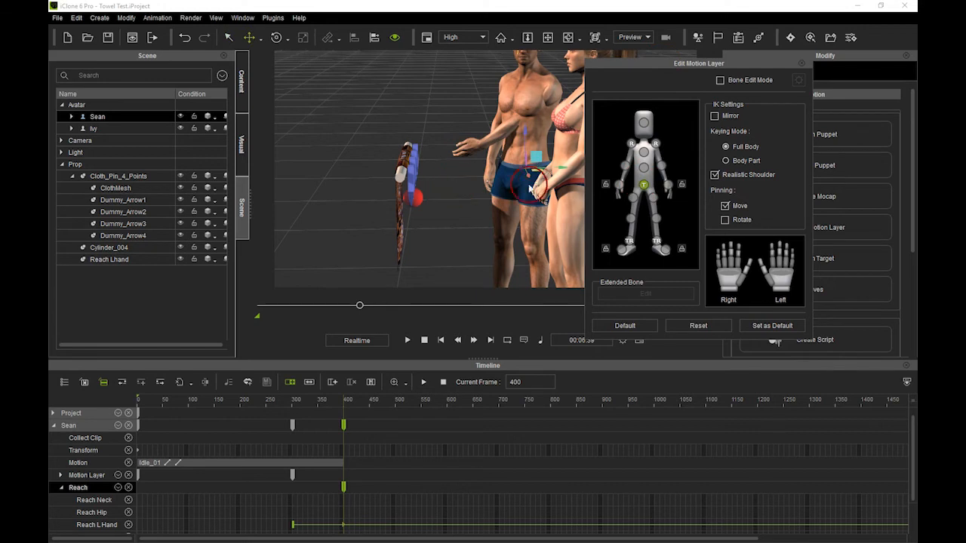
left_click_drag(560, 165, 603, 166)
- Rotate Sean's waist, chest and head at frame 400 so he bends forward and looks down at the towel
left_click(643, 167)
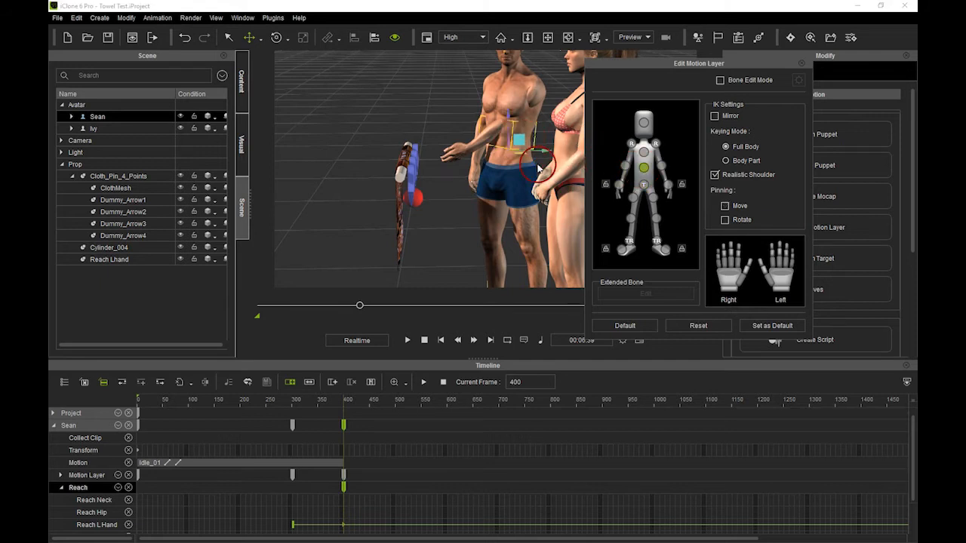
left_click_drag(487, 142, 478, 147)
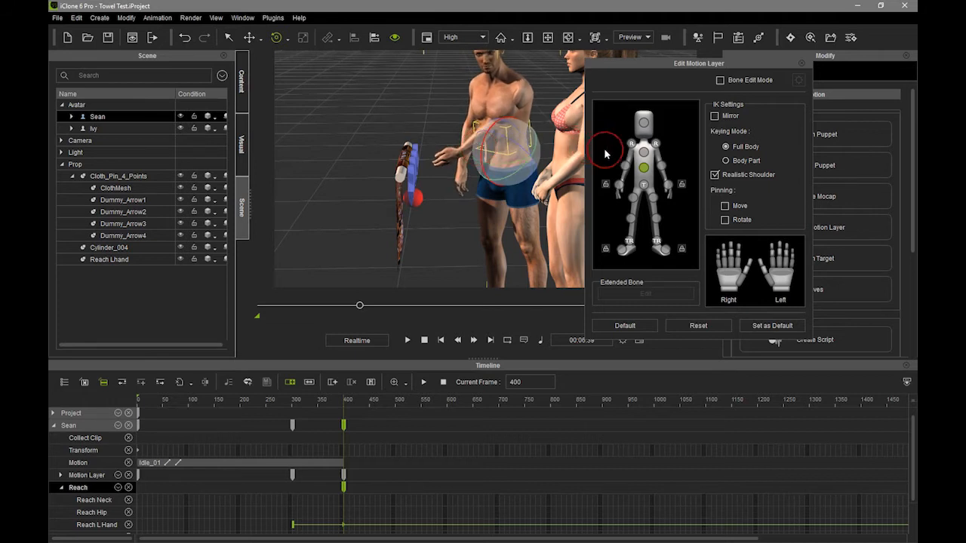
left_click(644, 151)
left_click_drag(478, 70, 496, 77)
left_click(644, 122)
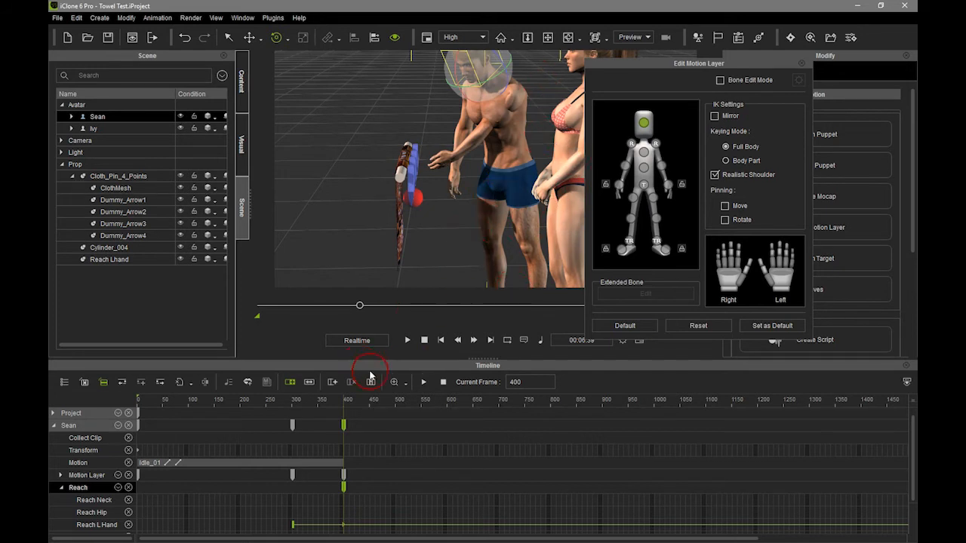
left_click(645, 154)
left_click_drag(493, 101, 495, 103)
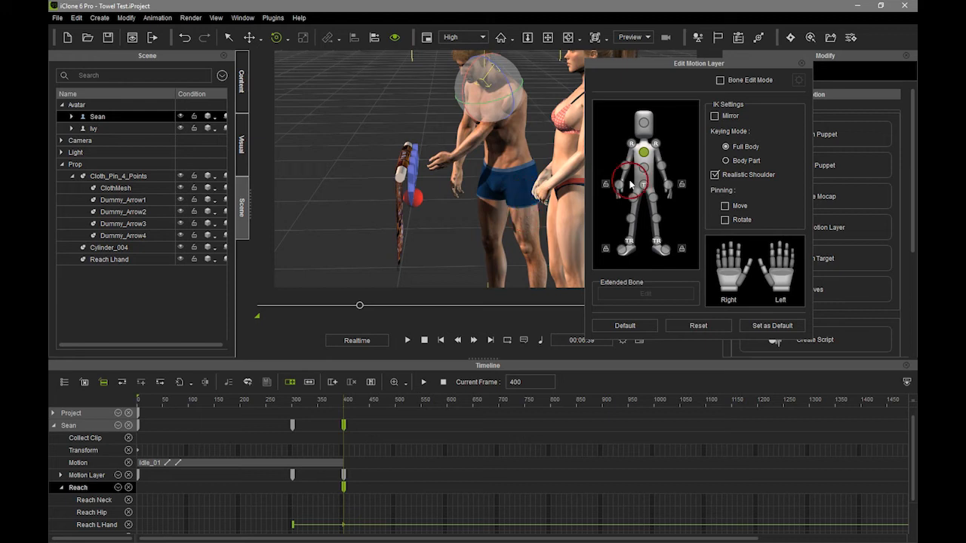
- Shift Sean's hip slightly nearer the towel and check the pose from the towel's front and side
left_click(643, 184)
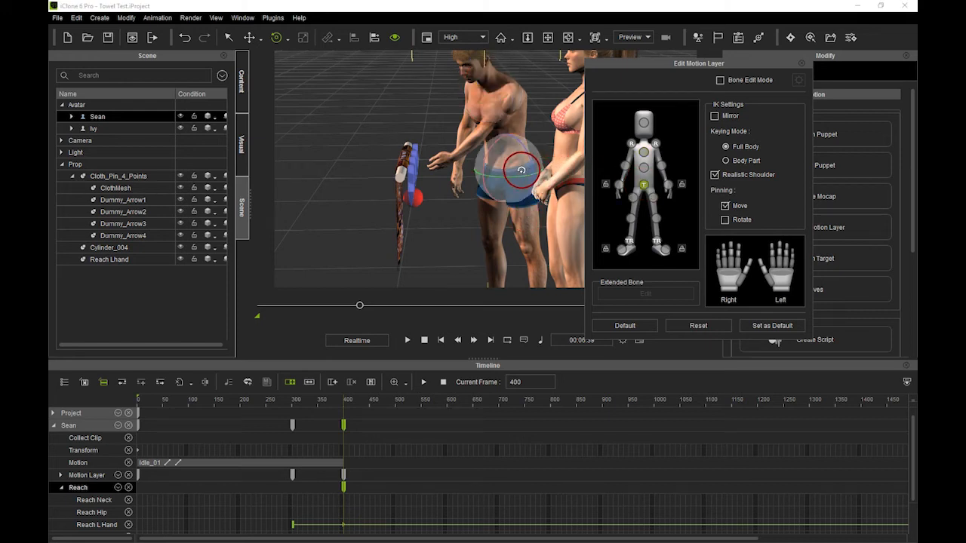
key("w")
left_click_drag(510, 181, 509, 173)
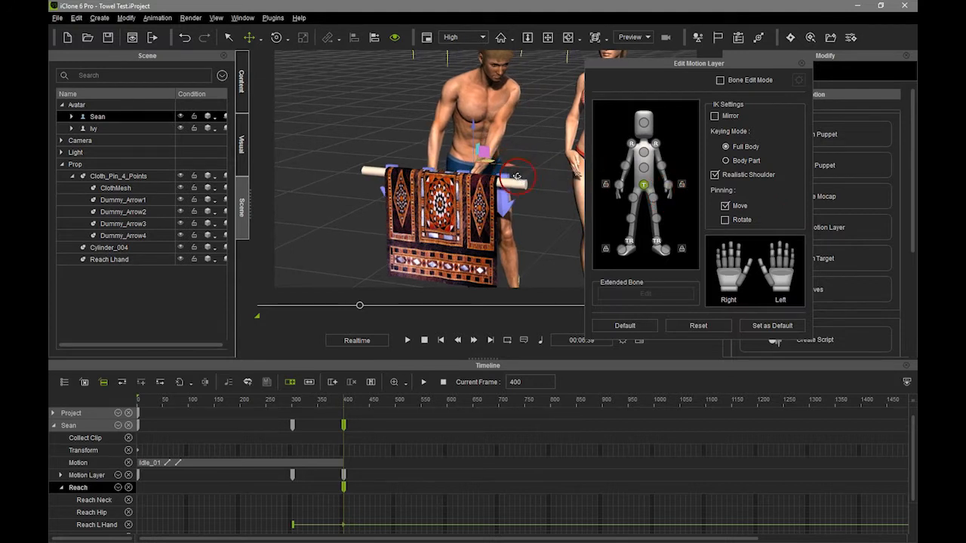
left_click(198, 187)
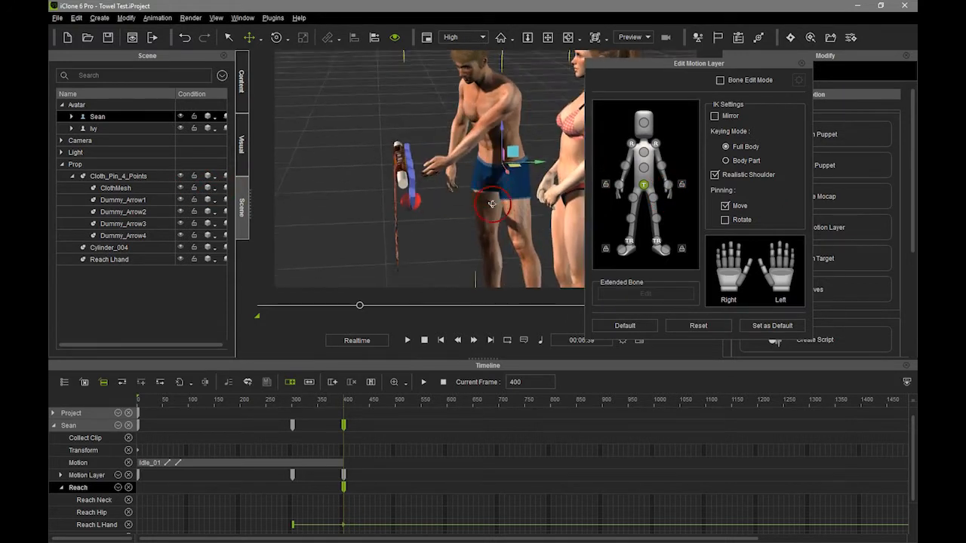
left_click(557, 170)
right_click_drag(556, 169, 588, 176)
- Rotate Sean's waist further forward and adjust his chest so he leans deeper over the towel bar
left_click(480, 183)
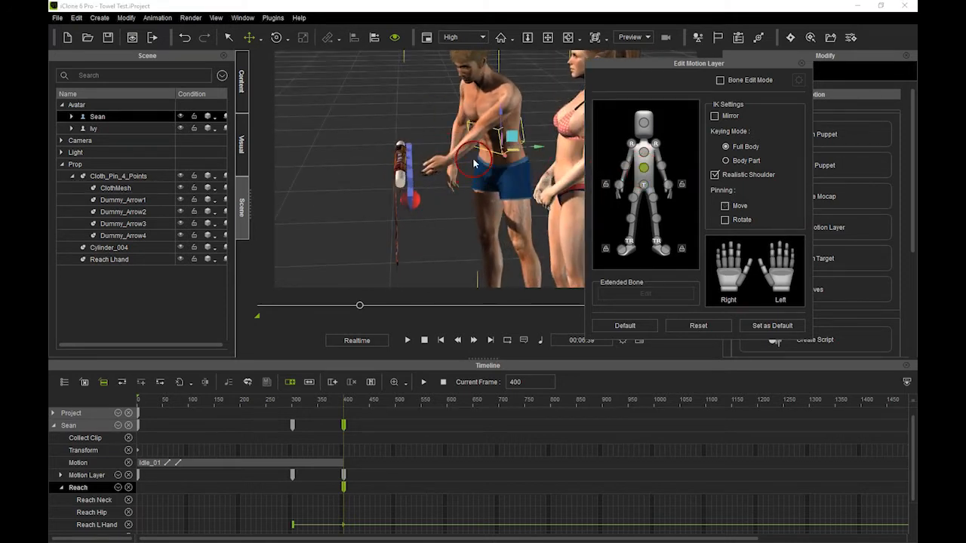
left_click_drag(494, 120, 490, 121)
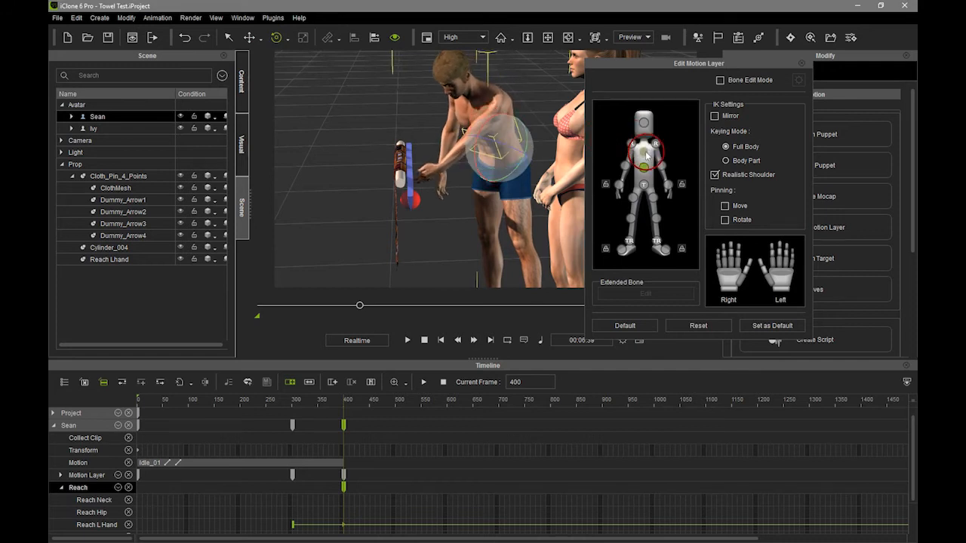
left_click(488, 147)
left_click_drag(453, 86, 459, 88)
- Select Sean's left hand and examine it up close at the cloth, hiding the dummy objects and showing them again
left_click_drag(485, 167, 436, 186, "alt")
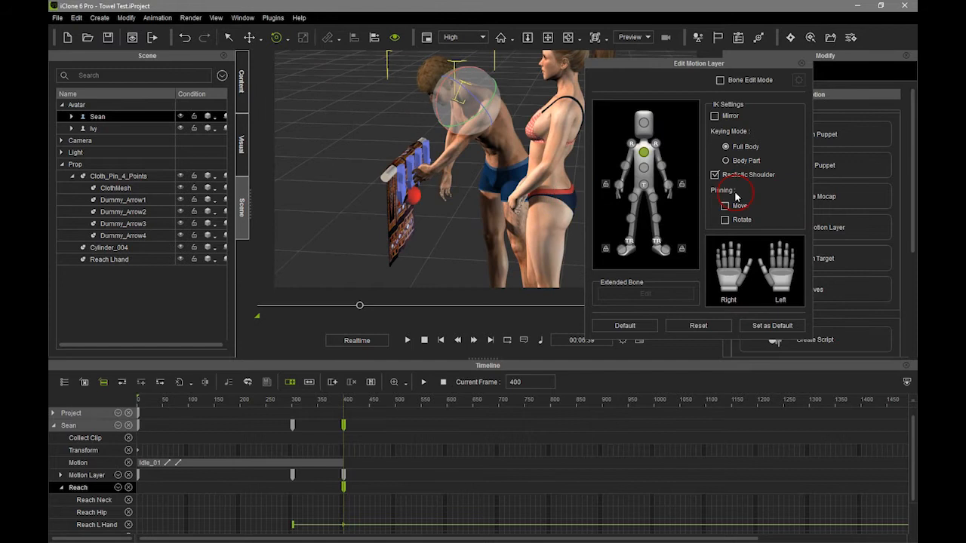
left_click(668, 184)
left_click_drag(423, 186, 466, 256)
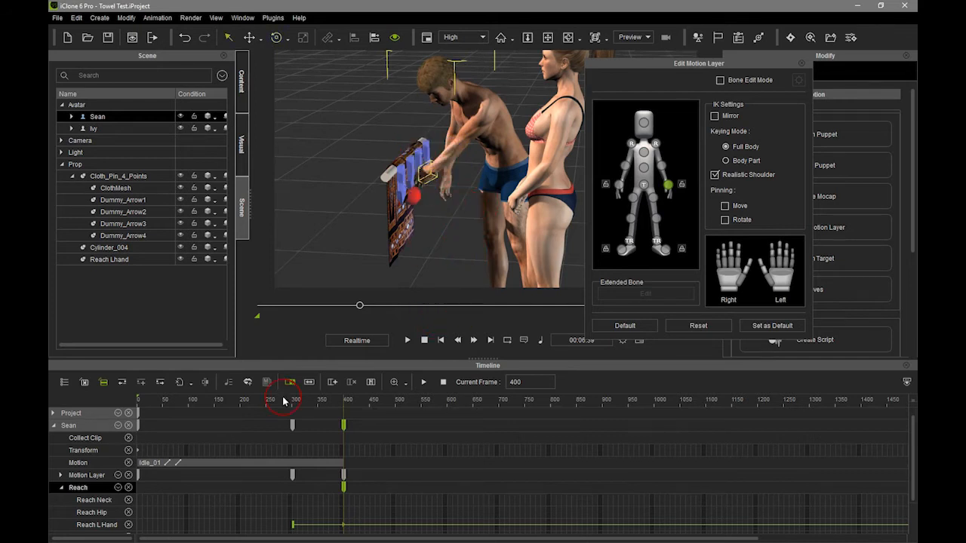
scroll(450, 182, "up", 5)
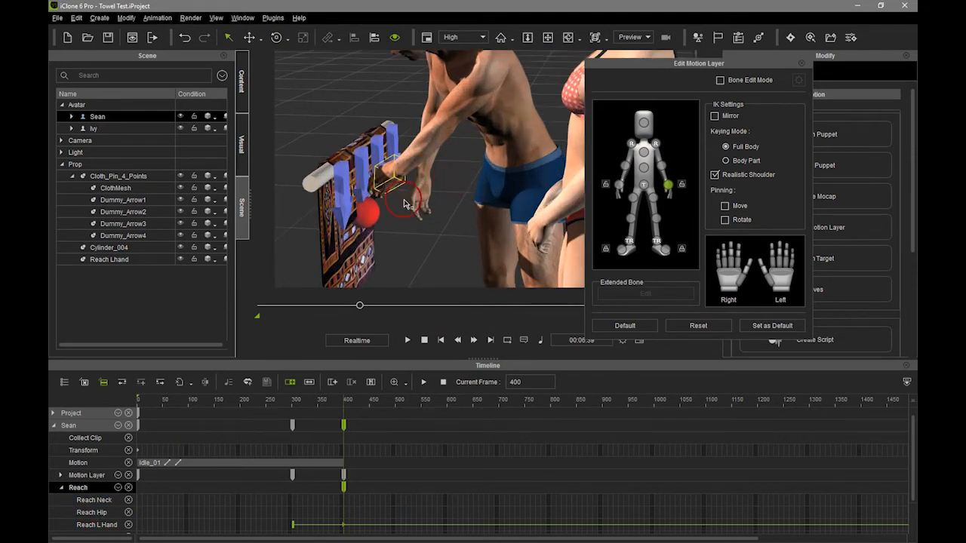
right_click_drag(404, 202, 445, 220)
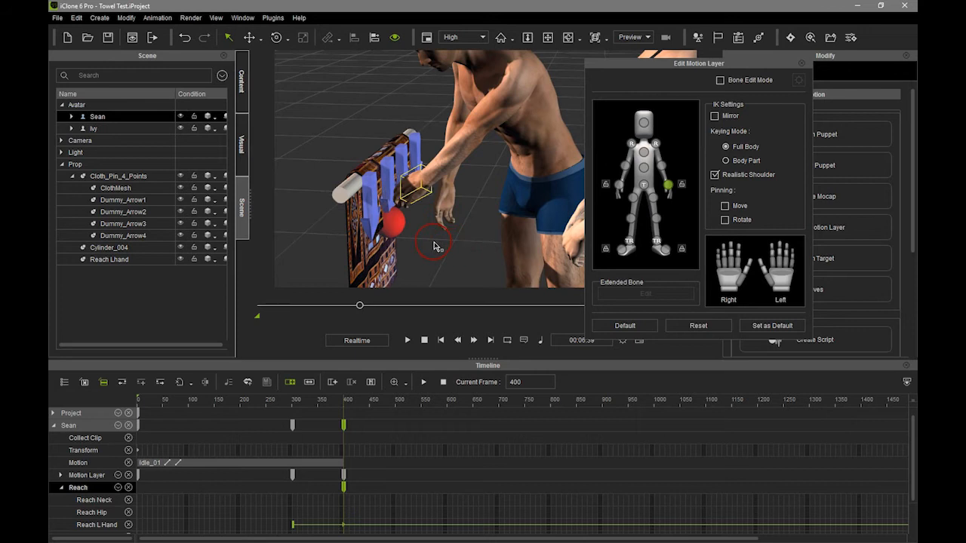
key("ctrl+d")
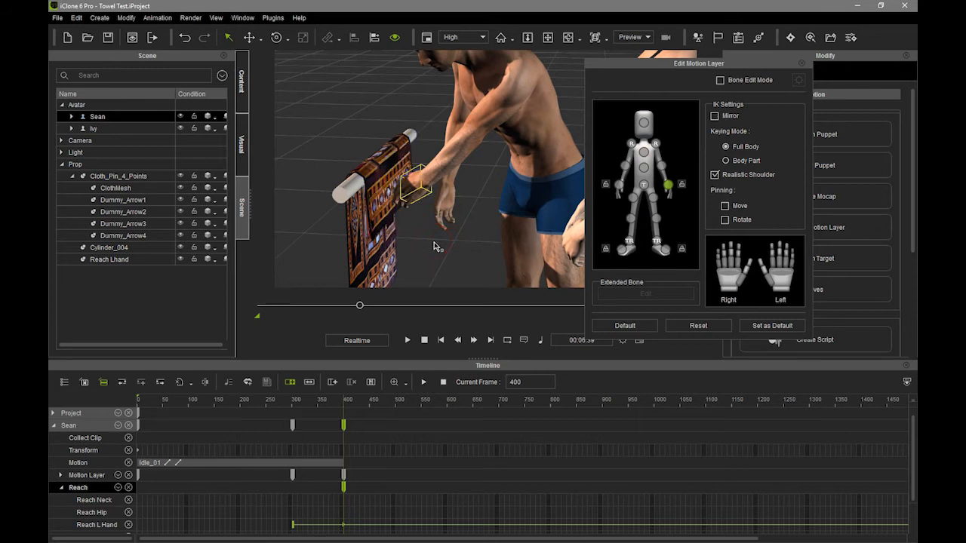
right_click_drag(447, 249, 484, 210)
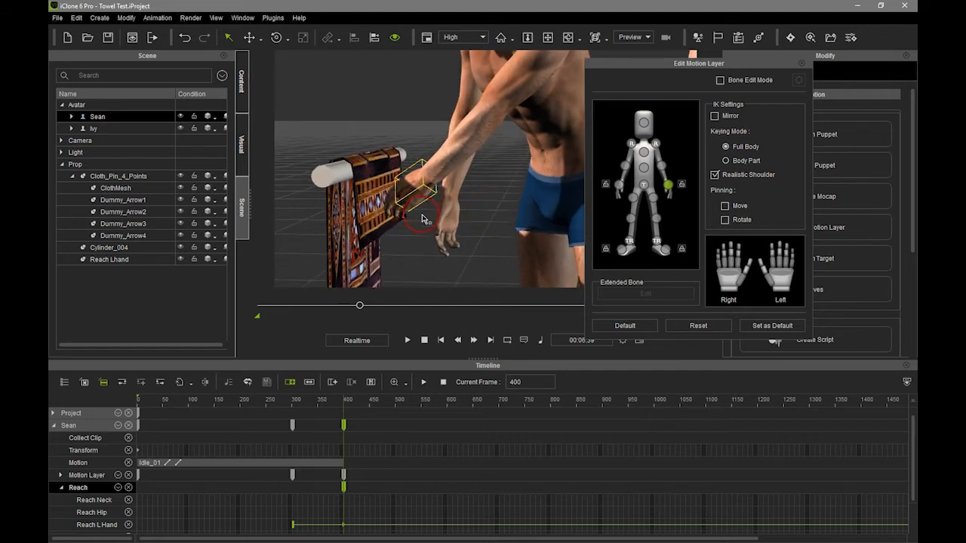
left_click_drag(425, 188, 439, 212)
key("ctrl+d")
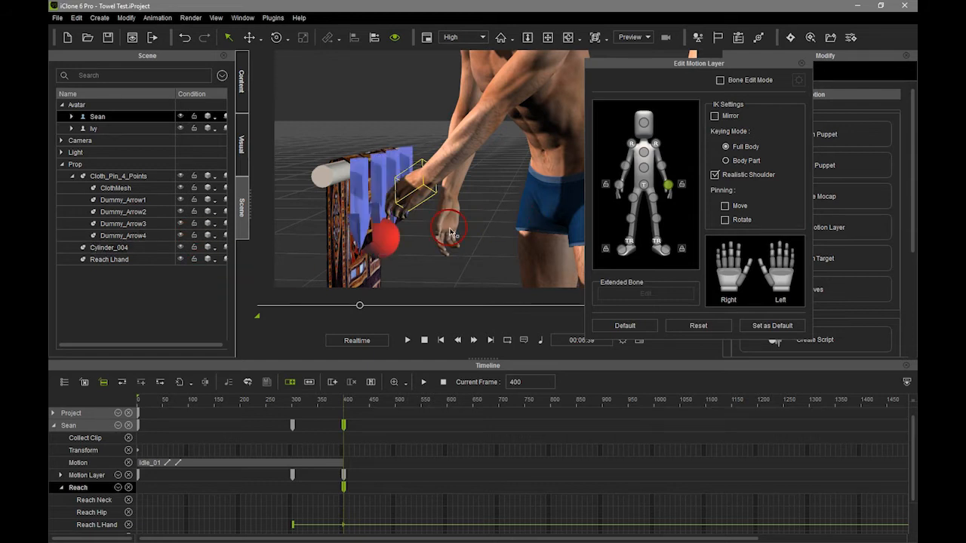
- Select the Reach Lhand dummy, close its motion layer editor and move the dummy up toward Sean's left hand
left_click(121, 261)
double_click(122, 263)
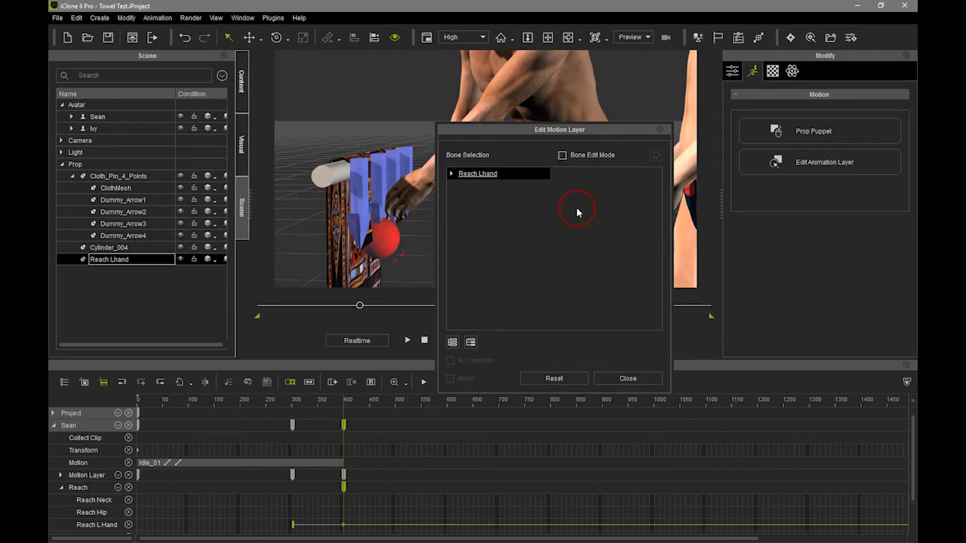
left_click(627, 378)
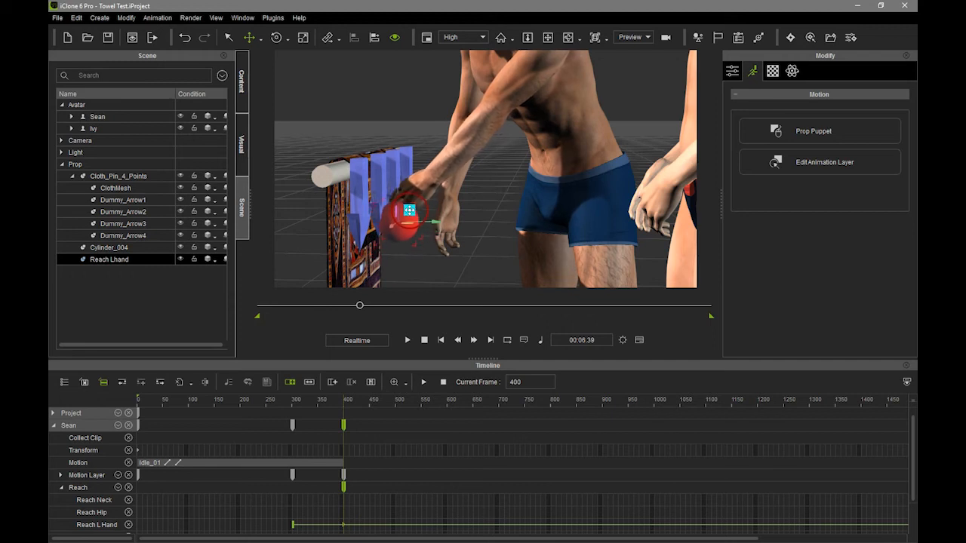
left_click_drag(401, 217, 425, 197)
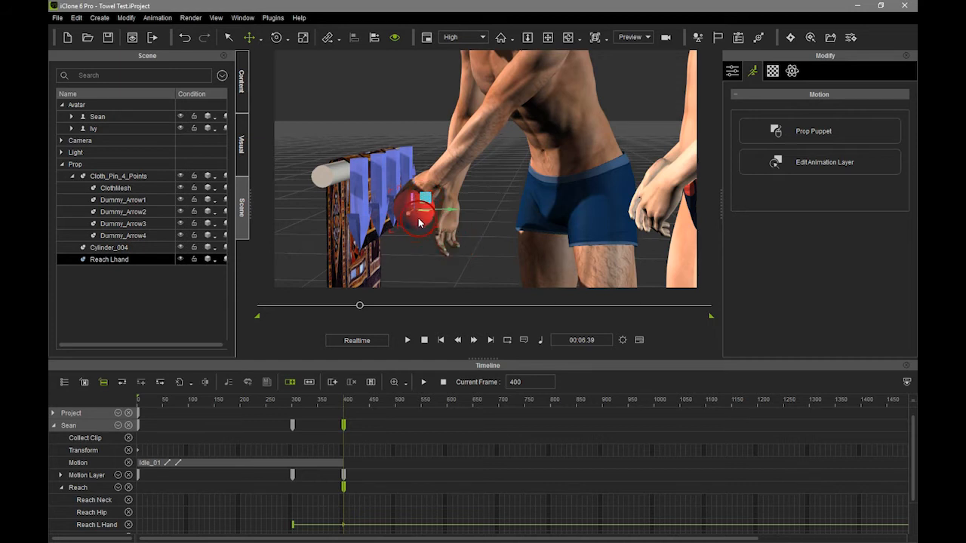
right_click(419, 221)
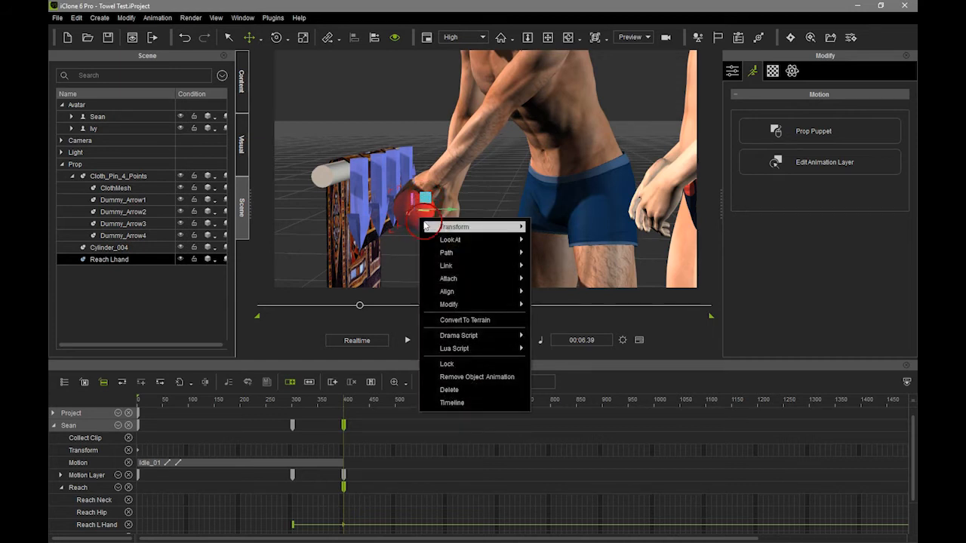
left_click(463, 370)
- Open Sean's motion layer editor and rotate his chest to adjust how he leans over the towel bar at frame 400
left_click(96, 116)
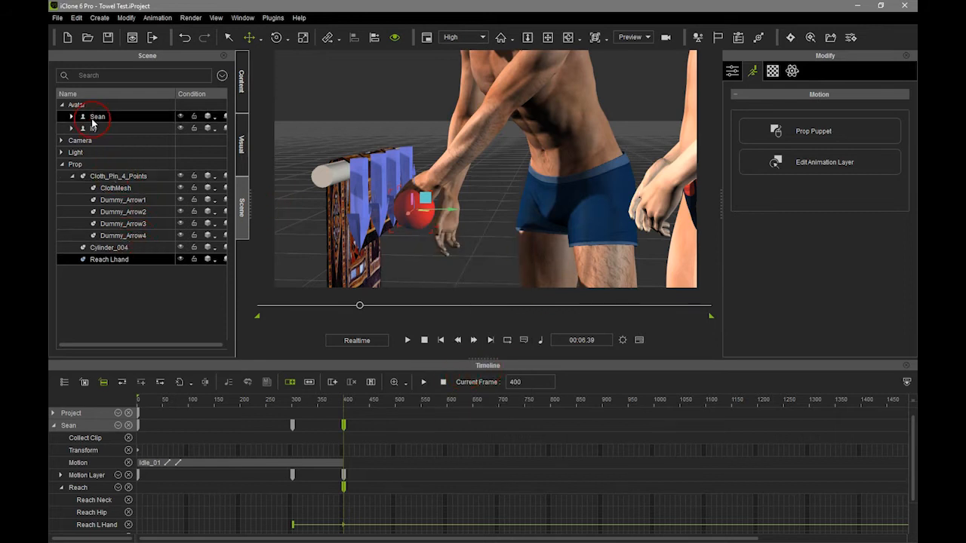
left_click(868, 253)
left_click(845, 227)
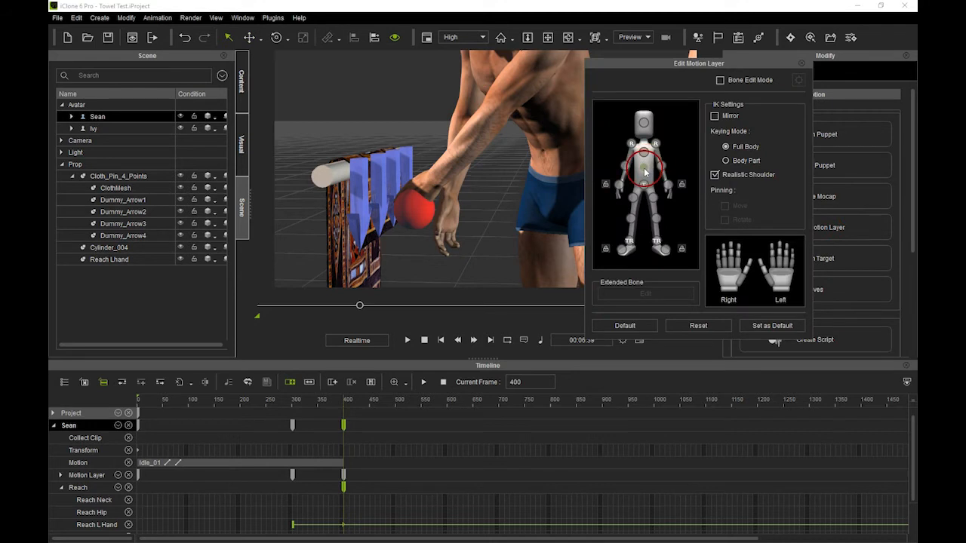
left_click(643, 155)
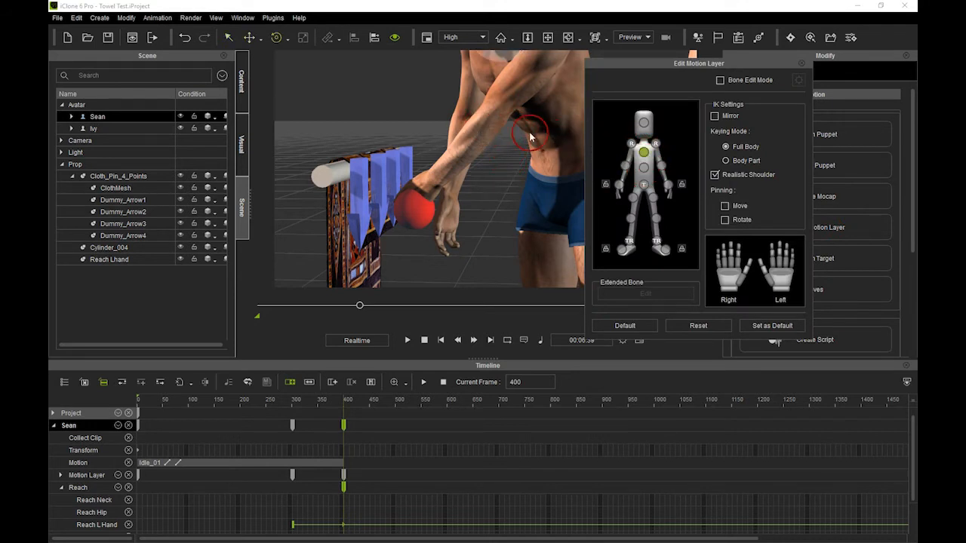
left_click_drag(501, 140, 496, 168)
left_click_drag(466, 74, 460, 90)
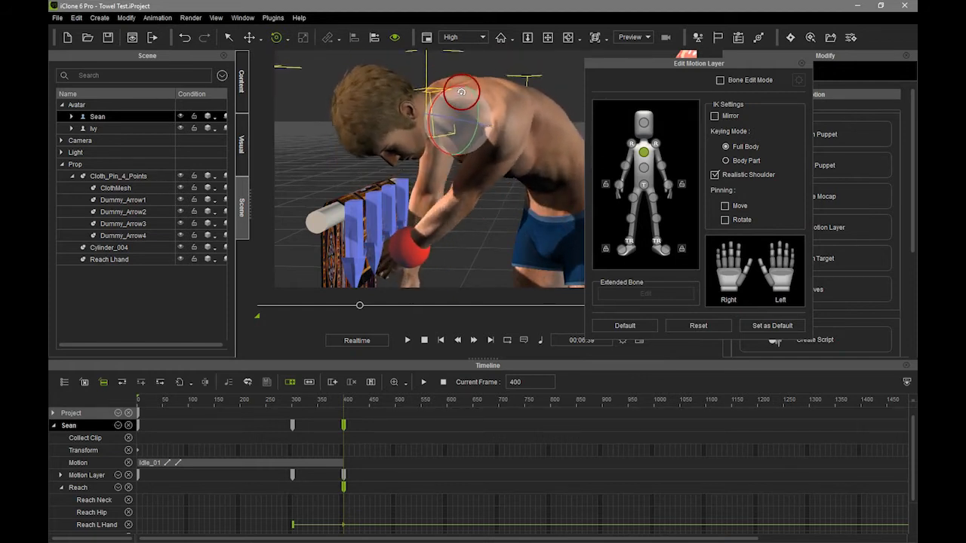
left_click_drag(461, 92, 462, 92)
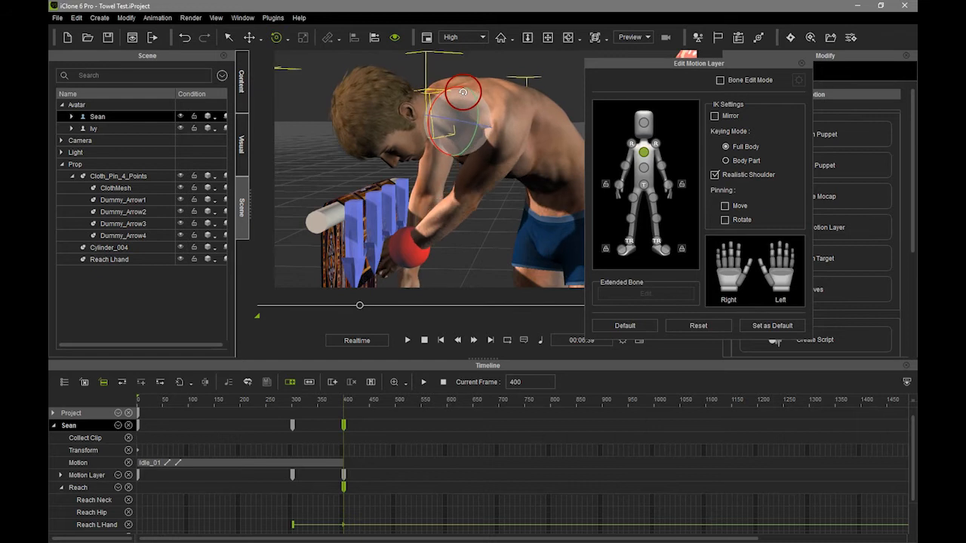
right_click_drag(482, 159, 518, 192)
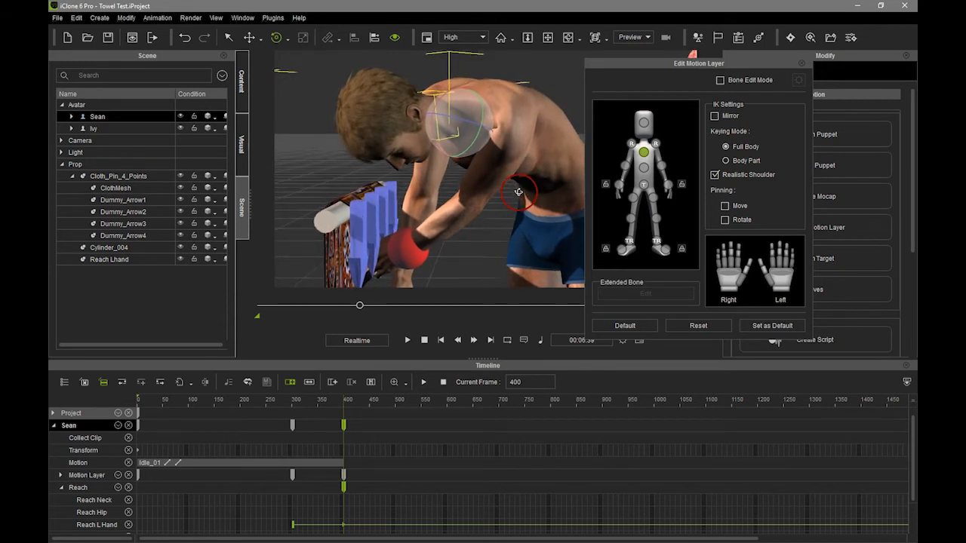
- Raise Sean's head, rotate his waist so he leans less far over the towel, and close the motion layer editor
left_click(644, 122)
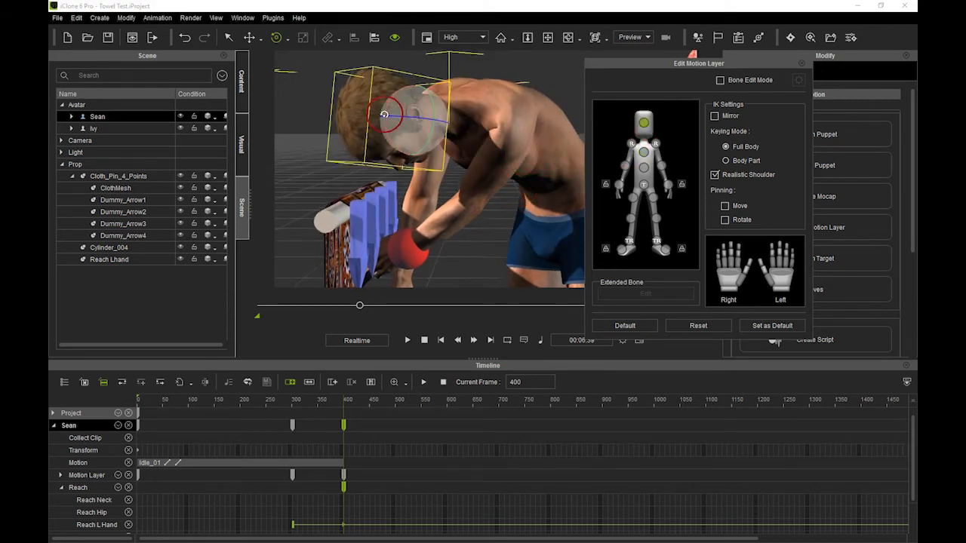
left_click_drag(384, 121, 387, 119)
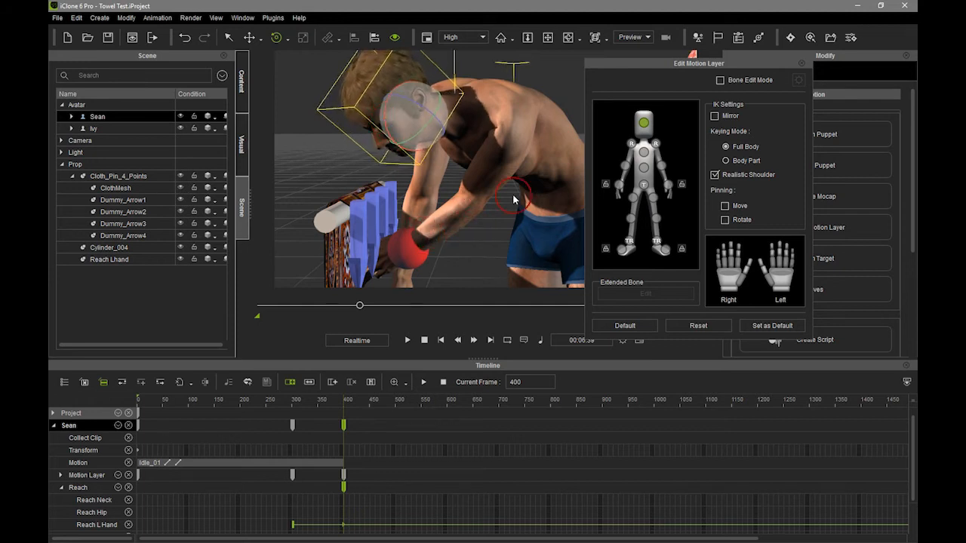
left_click(643, 172)
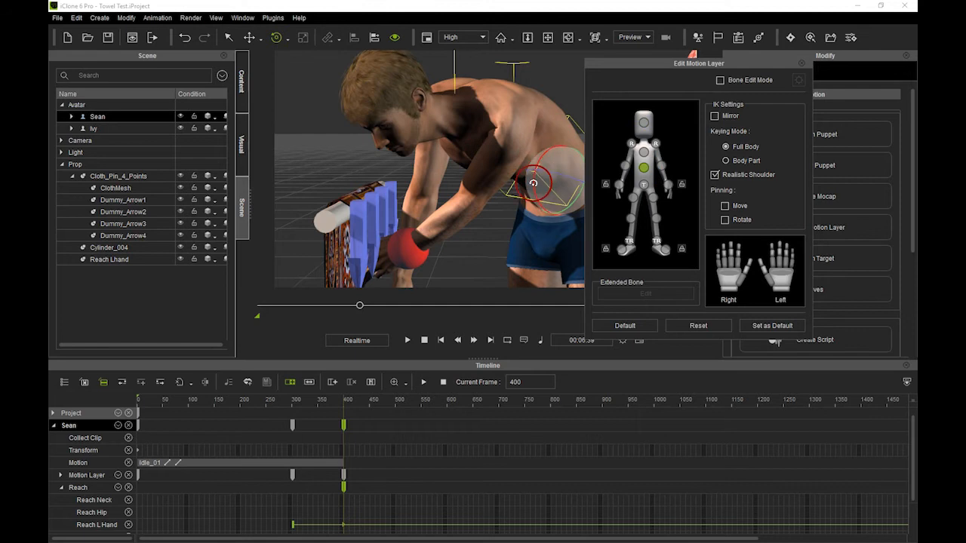
left_click_drag(544, 191, 579, 177)
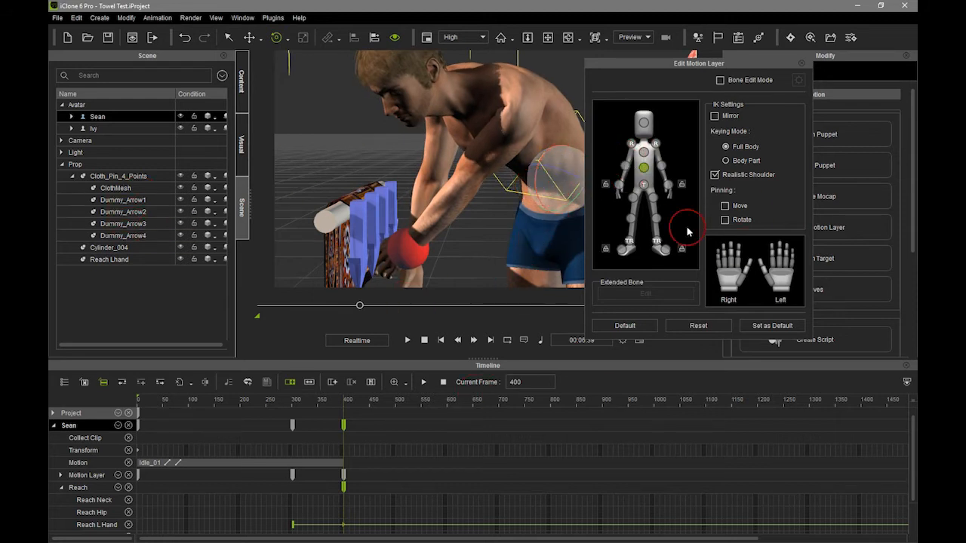
left_click(814, 47)
- Select the Reach Lhand dummy and move it up and across to align Sean's left hand with the towel cloth
left_click(129, 259)
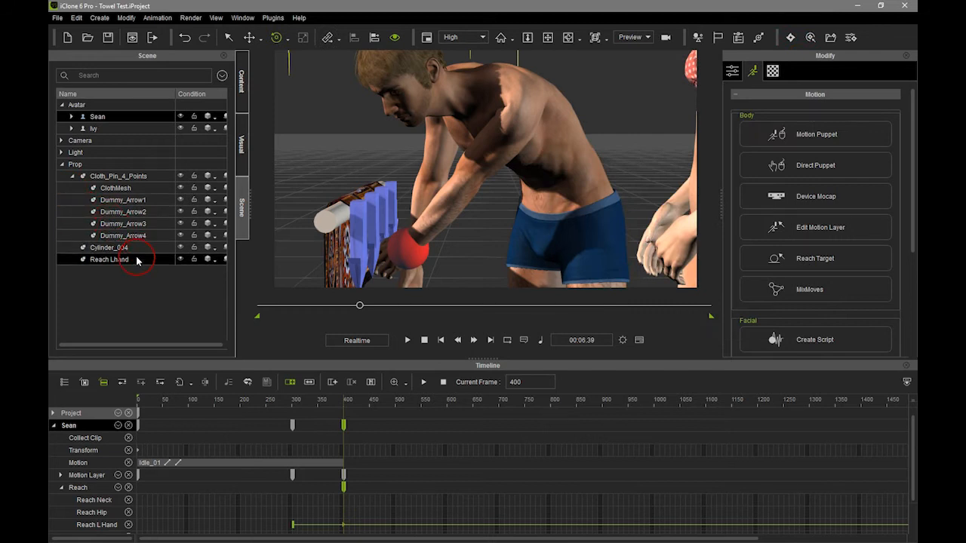
key("w")
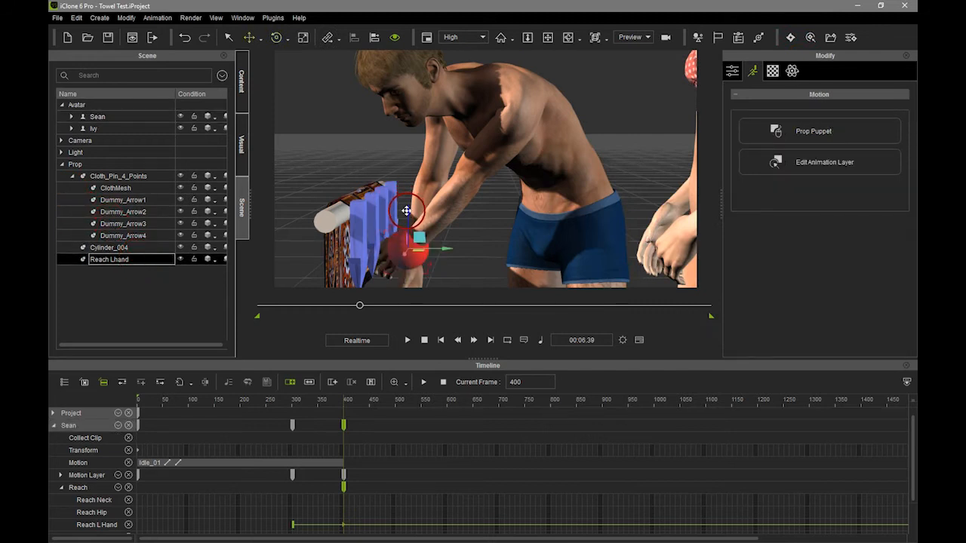
left_click_drag(407, 207, 408, 194)
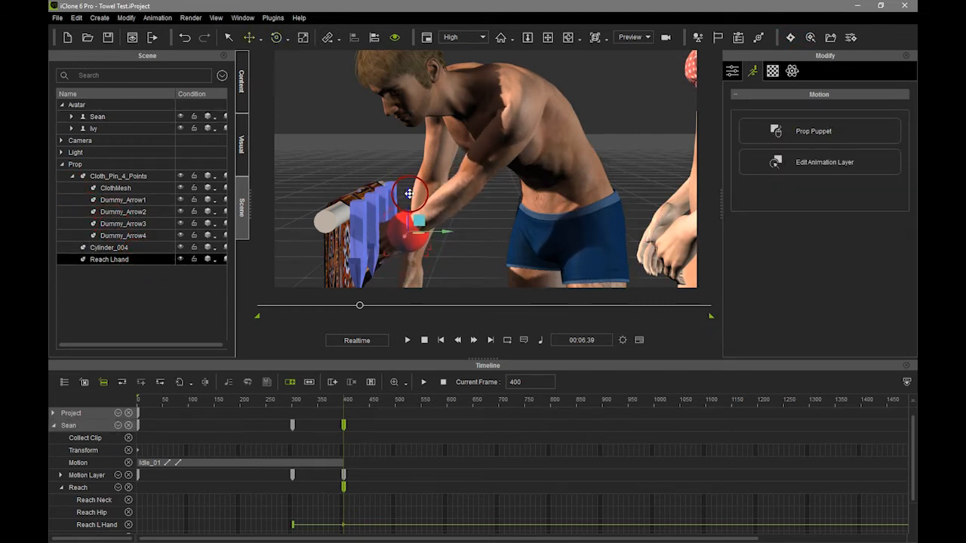
right_click_drag(448, 243, 381, 246)
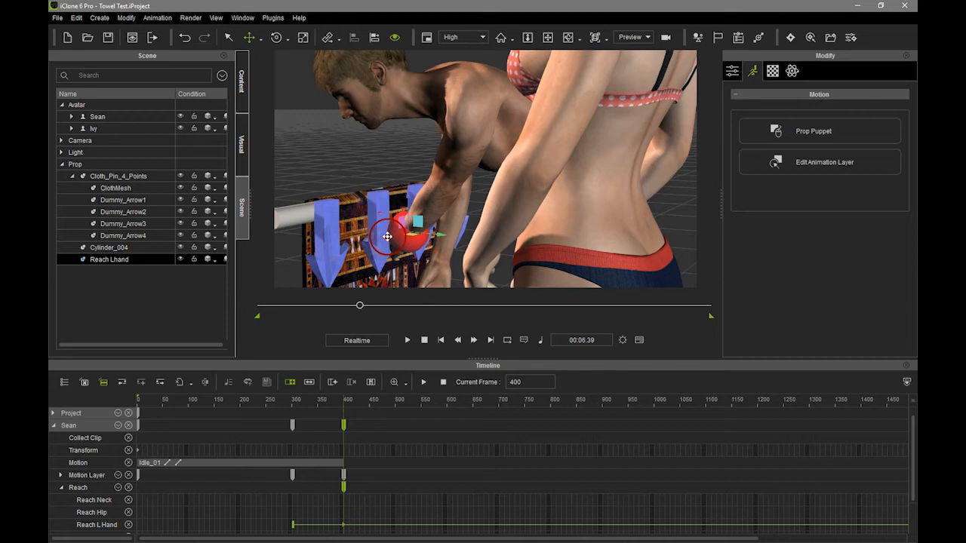
left_click_drag(367, 240, 371, 239)
right_click_drag(405, 239, 424, 230)
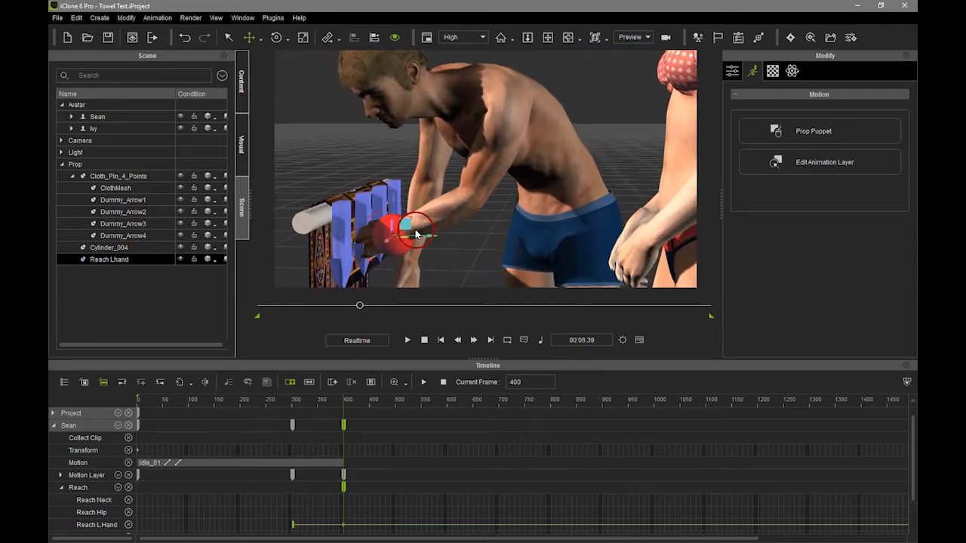
- Nudge the Reach Lhand dummy slightly lower at the cloth and remove the dummy's object animation
left_click_drag(395, 199, 392, 206)
right_click_drag(410, 242, 534, 250)
scroll(526, 216, "down", 4)
middle_click_drag(529, 212, 545, 217)
right_click_drag(545, 217, 460, 179)
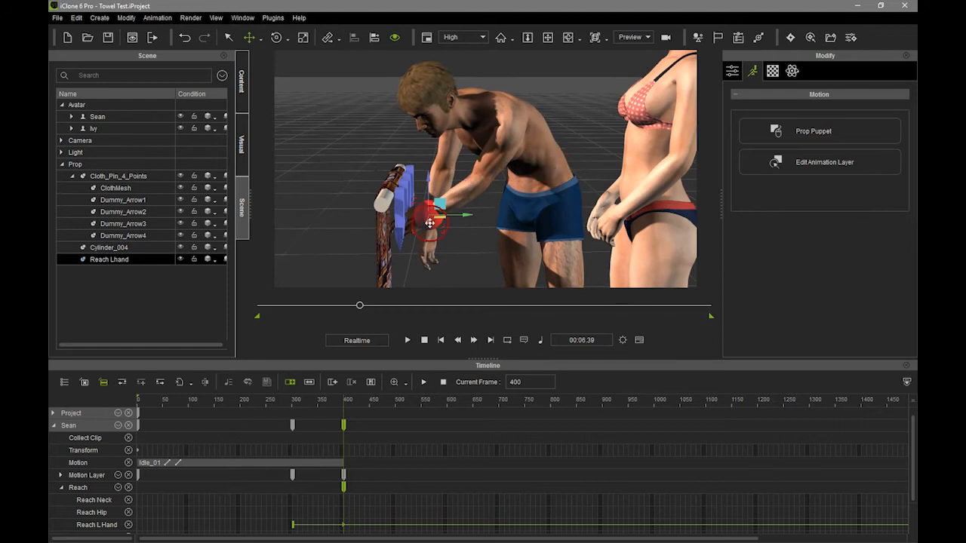
right_click(425, 213)
left_click(485, 371)
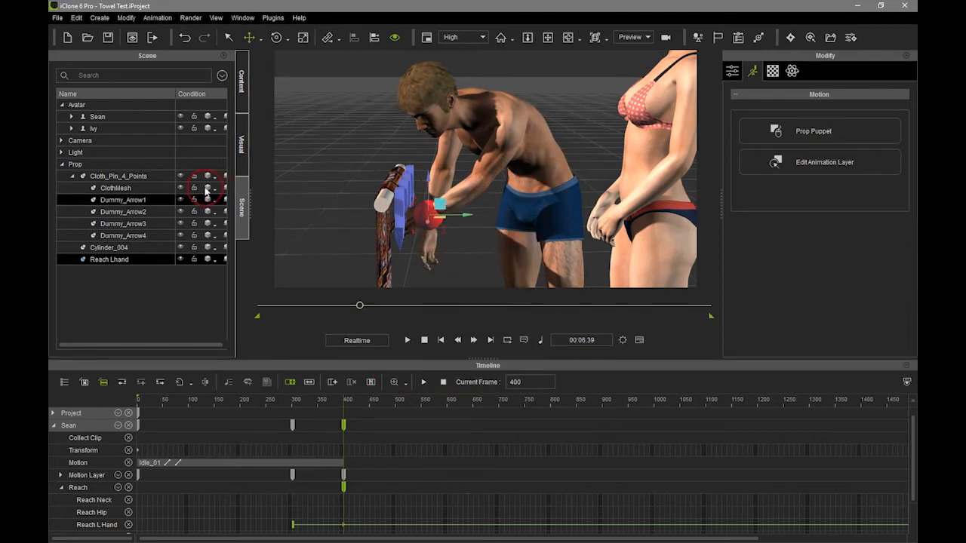
- Reopen Sean's motion layer editor and rotate his chest slightly to refine the bend toward the towel
left_click(94, 116)
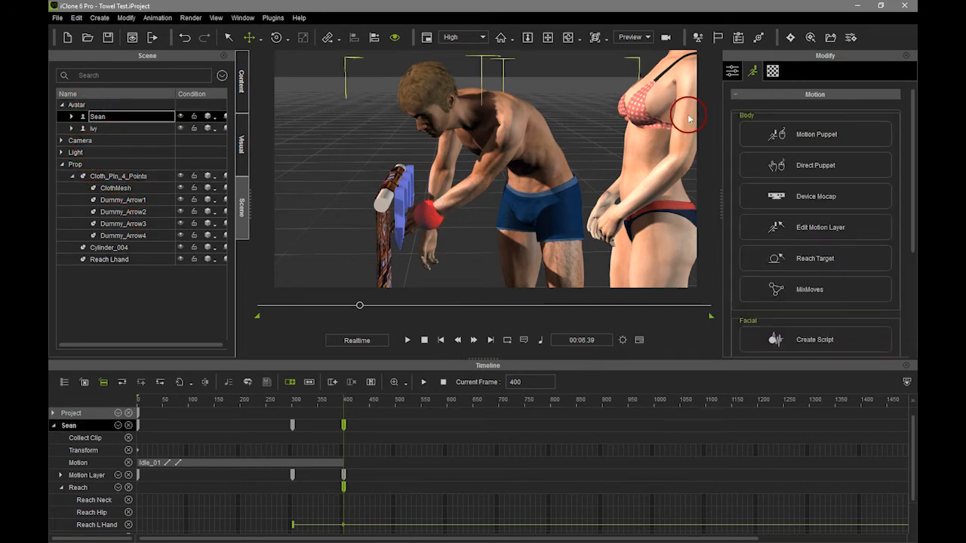
left_click(820, 227)
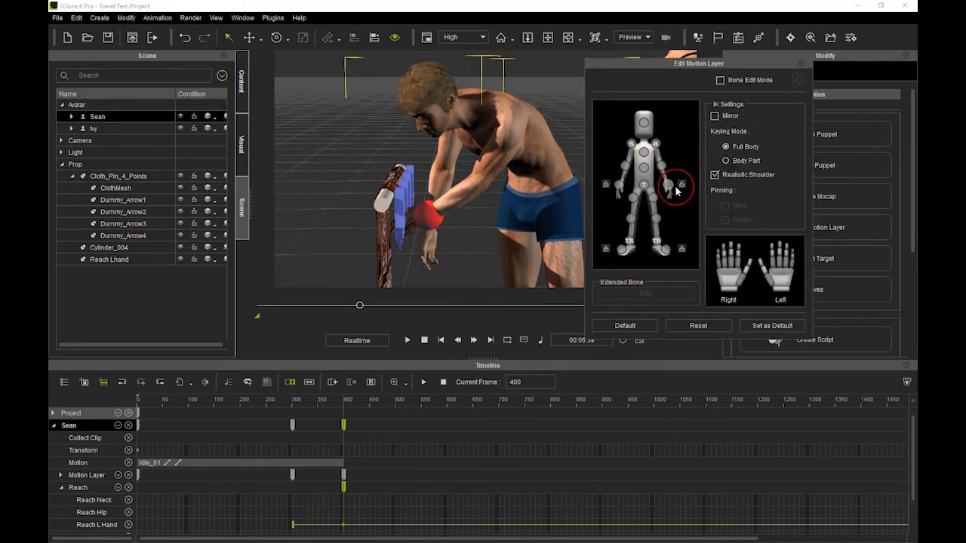
left_click(643, 152)
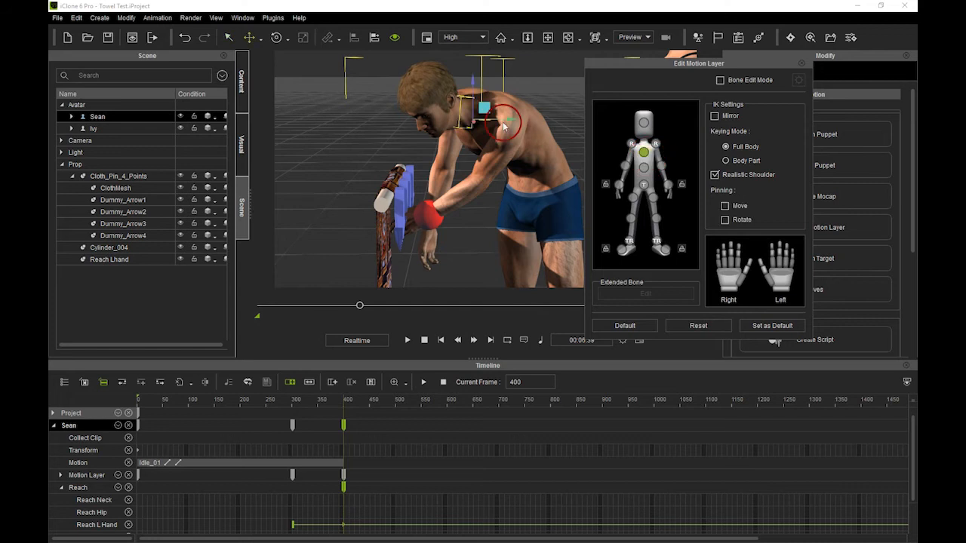
key("e")
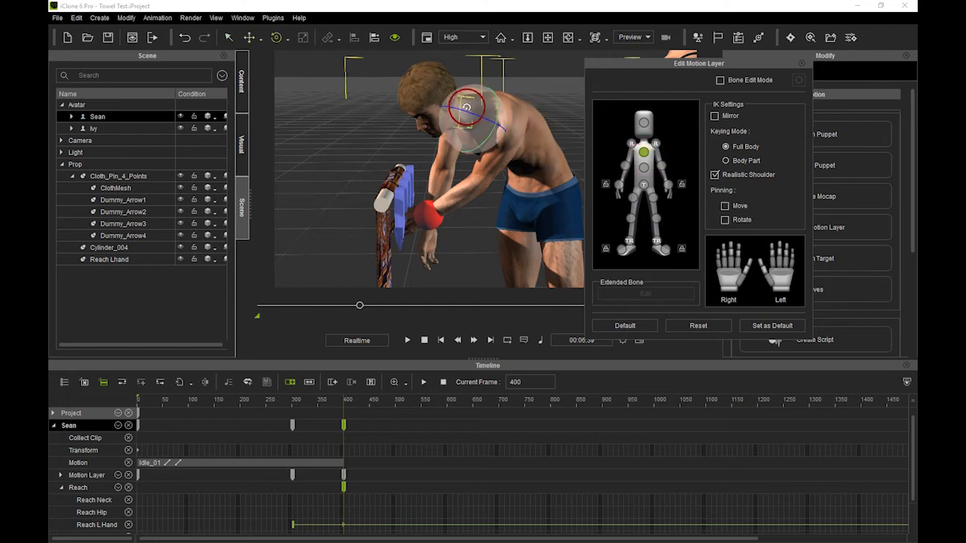
left_click_drag(461, 96, 456, 88)
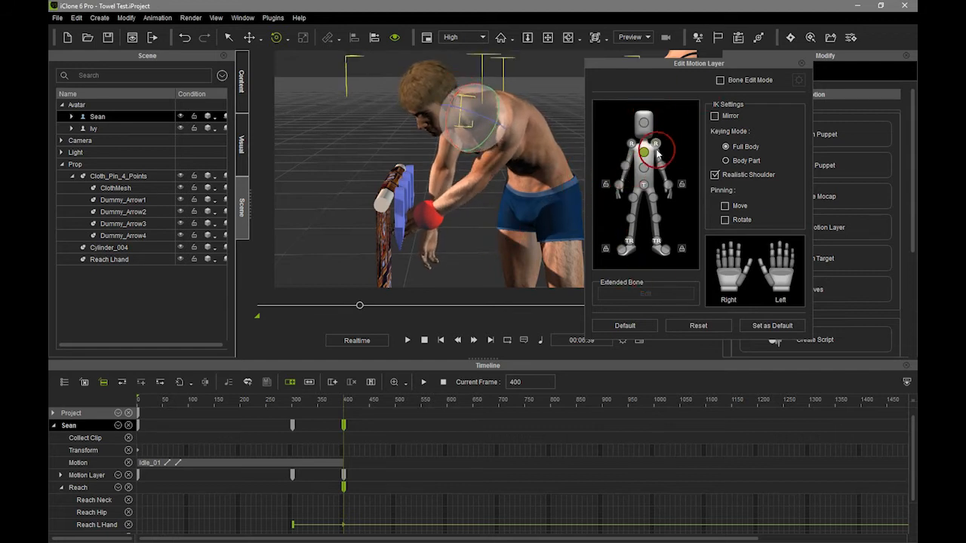
- Move Sean's right hand back from the towel toward his body and close the motion layer editor
left_click(617, 185)
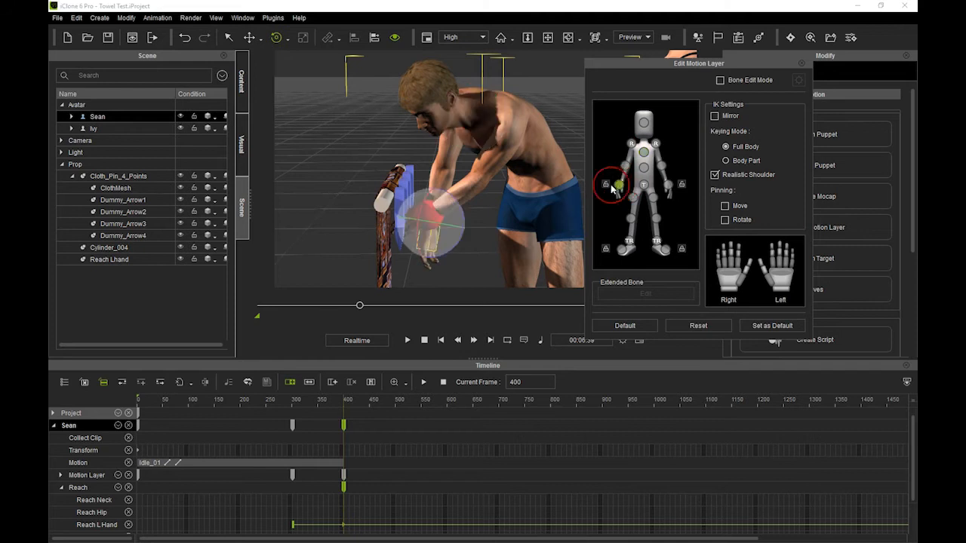
key("w")
left_click_drag(448, 219, 477, 192)
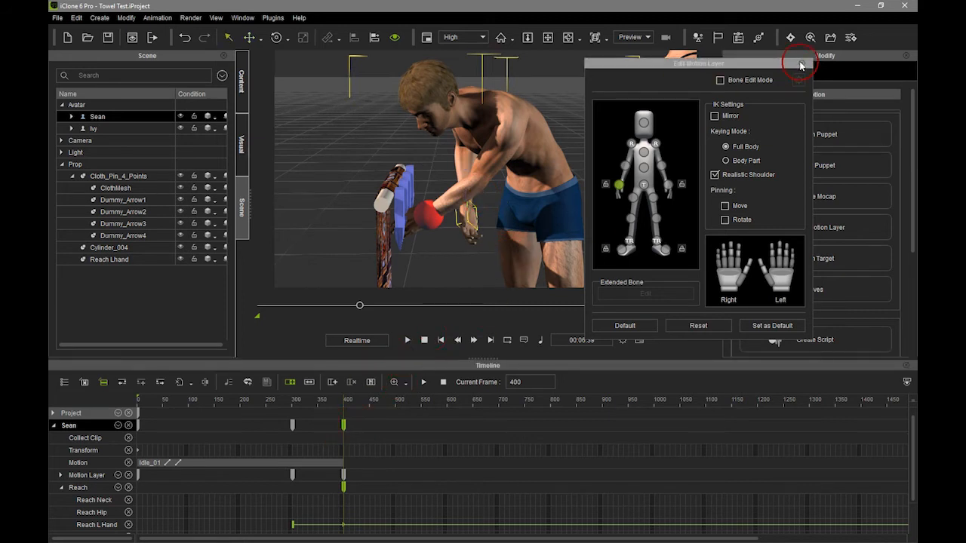
left_click(800, 64)
- Play the reach animation from the start and scrub back through the bend just before frame 400
left_click(424, 340)
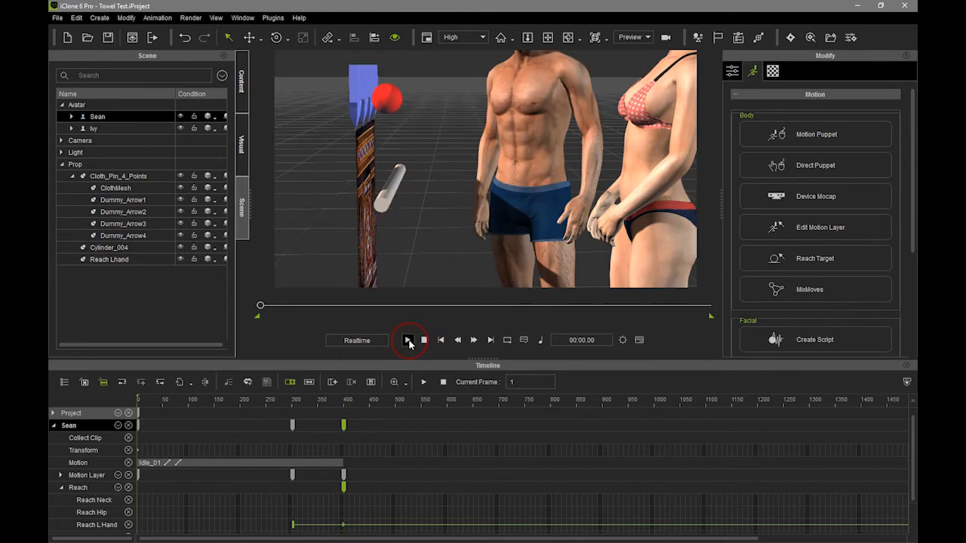
left_click(407, 341)
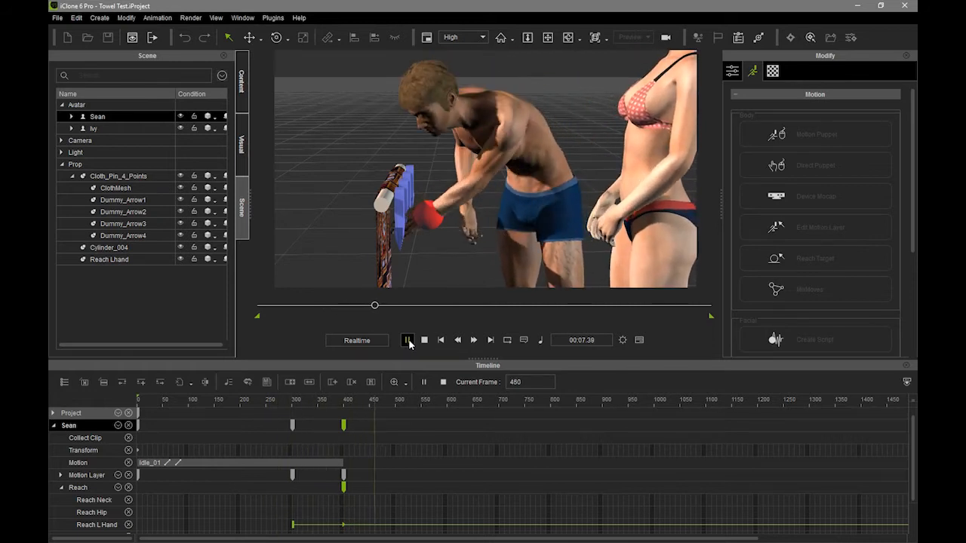
middle_click_drag(597, 216, 497, 231)
left_click_drag(396, 405, 332, 405)
- Set the transition curve of Sean's Motion Layer key at frame 400 to Ease In Out
left_click(372, 472)
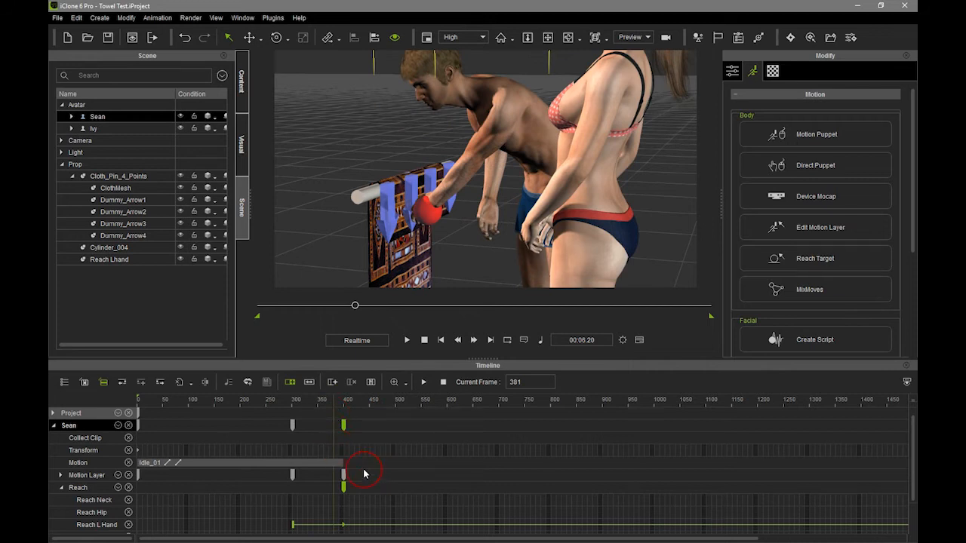
left_click(343, 475)
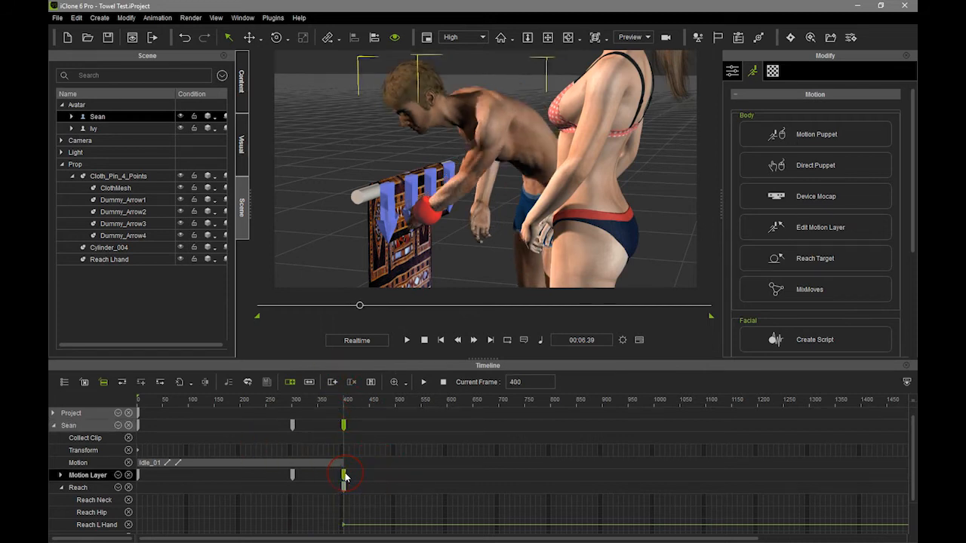
right_click(344, 476)
left_click(389, 463)
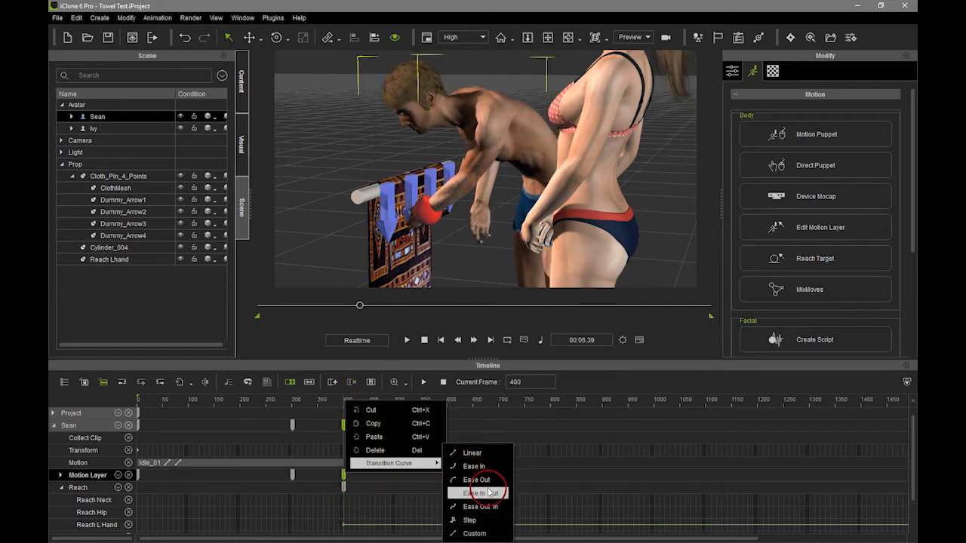
left_click(487, 495)
- Play the eased reach from just before frame 300 and scrub around frame 400 to check the motion
left_click(287, 404)
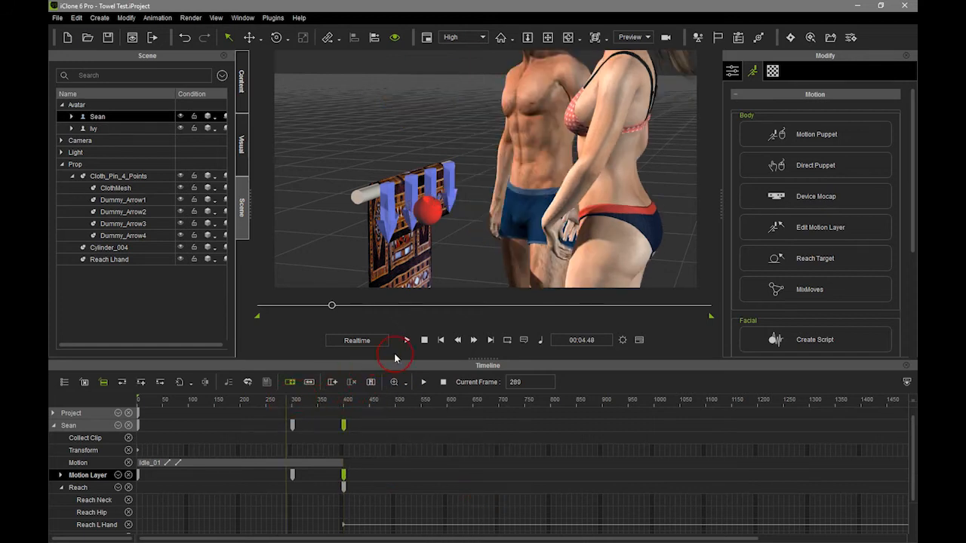
left_click(408, 340)
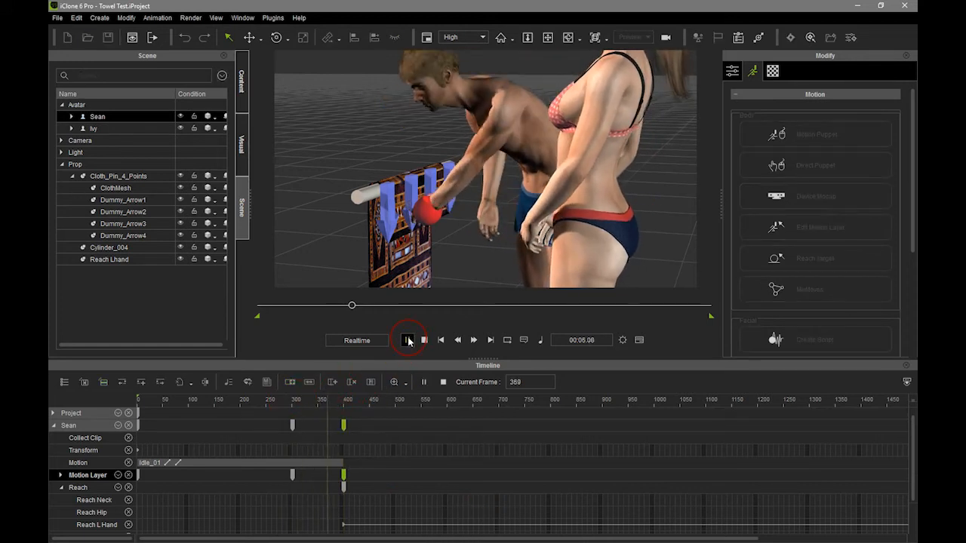
left_click(408, 340)
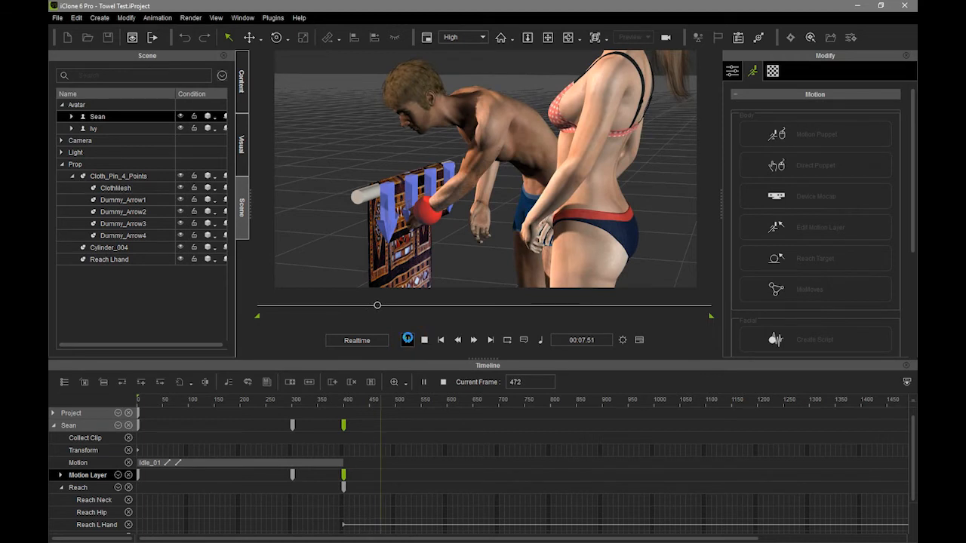
left_click(346, 406)
mouse_move(340, 395)
left_mouse_down()
mouse_move(400, 396)
mouse_move(351, 398)
left_mouse_up()
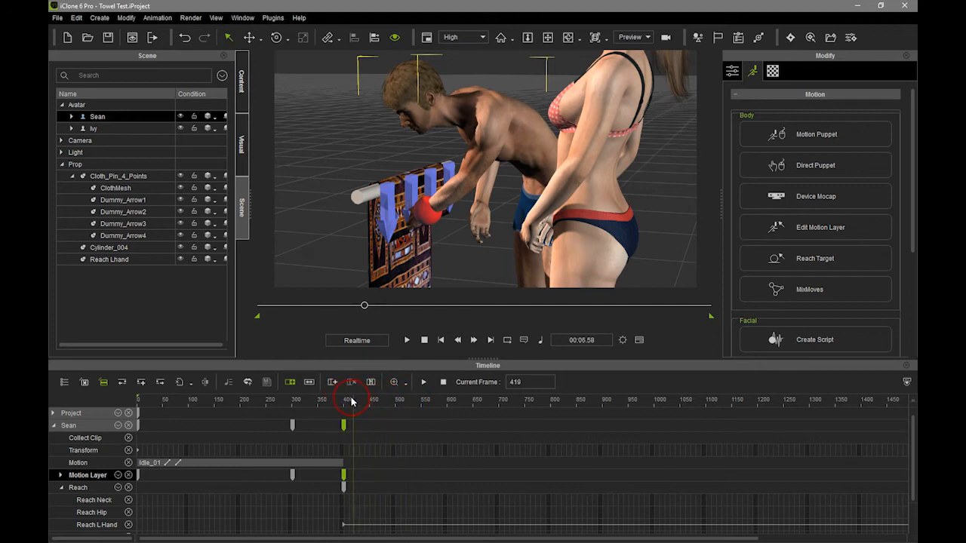
- Hide Ivy so that Sean and the towel can be seen unobstructed
right_click_drag(479, 190, 588, 230)
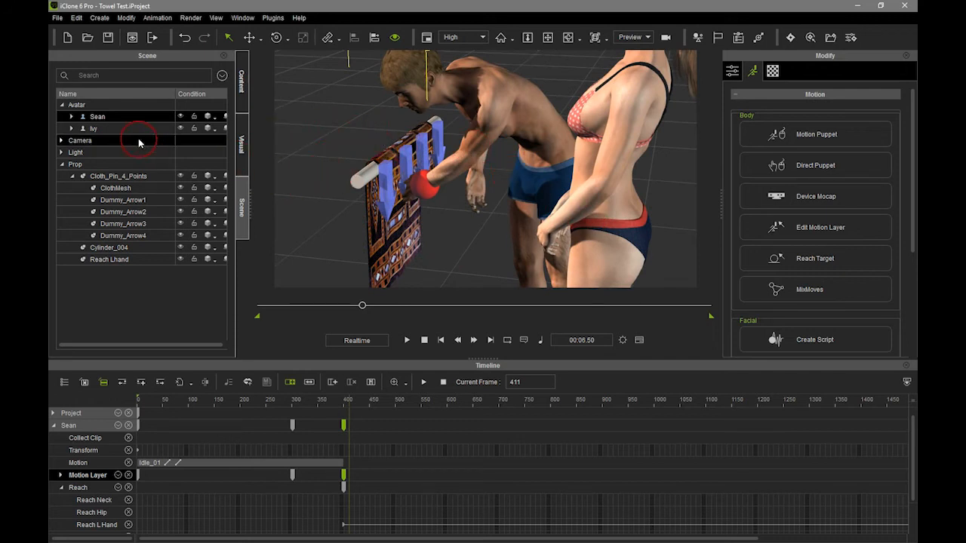
left_click(185, 128)
left_click(181, 128)
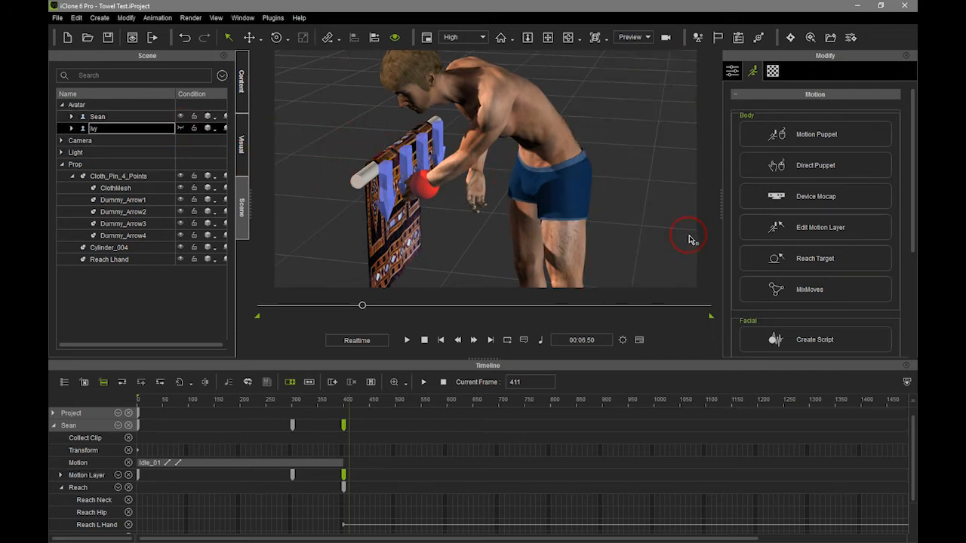
- Play the reach animation from around frame 283 to past frame 500 to check the bend without Ivy
left_click_drag(343, 407, 273, 402)
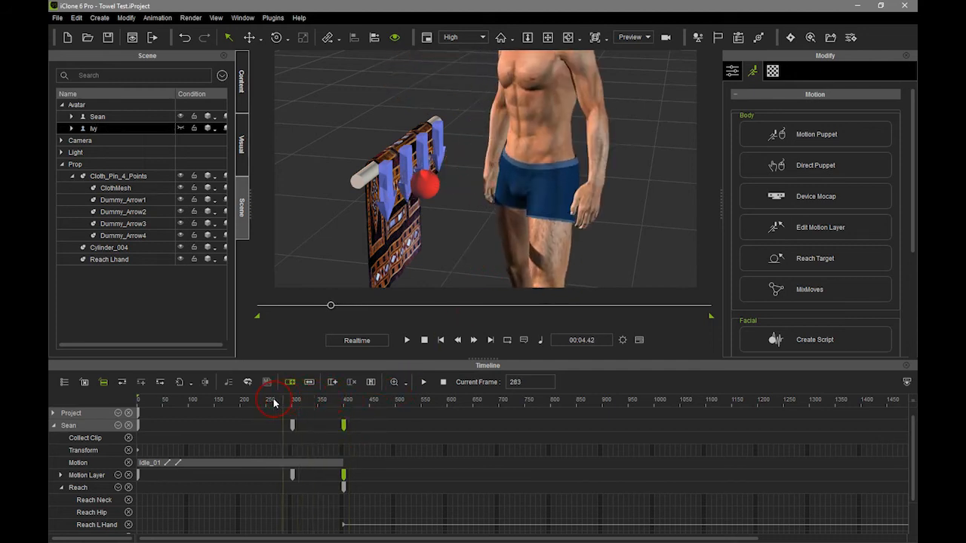
left_click(406, 340)
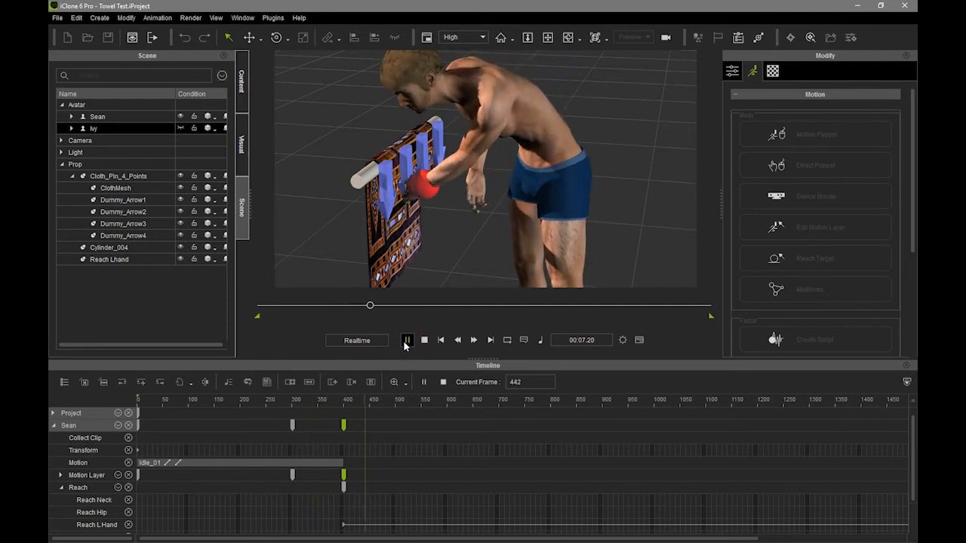
left_click(406, 340)
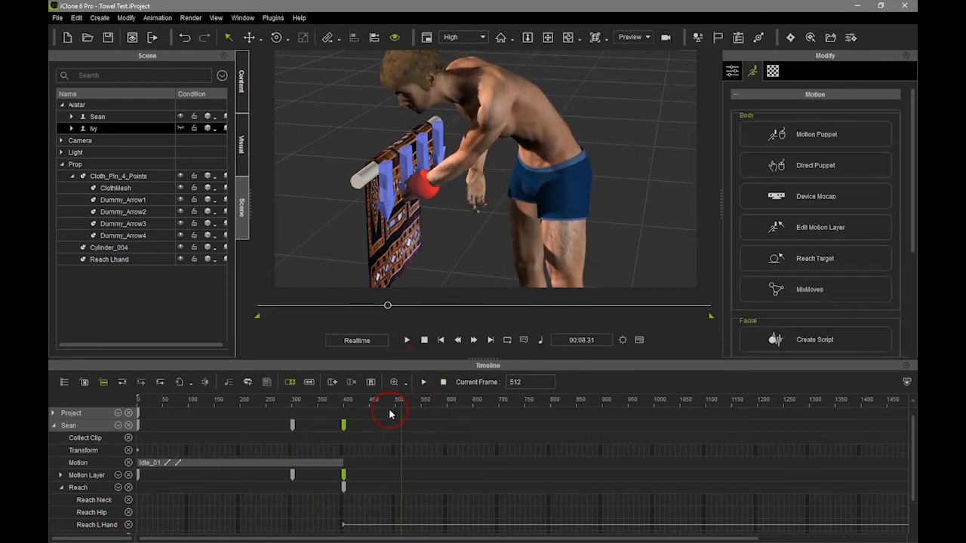
- At frame 513, rotate Sean's waist and chest in the motion layer editor so that he straightens up from the bend
left_click_drag(380, 404, 397, 405)
double_click(121, 117)
left_click(819, 228)
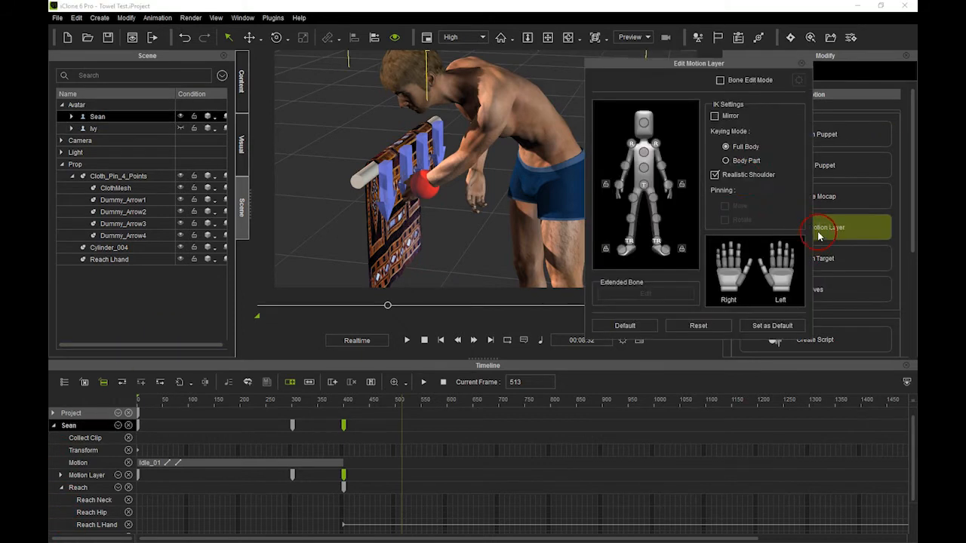
left_click(647, 173)
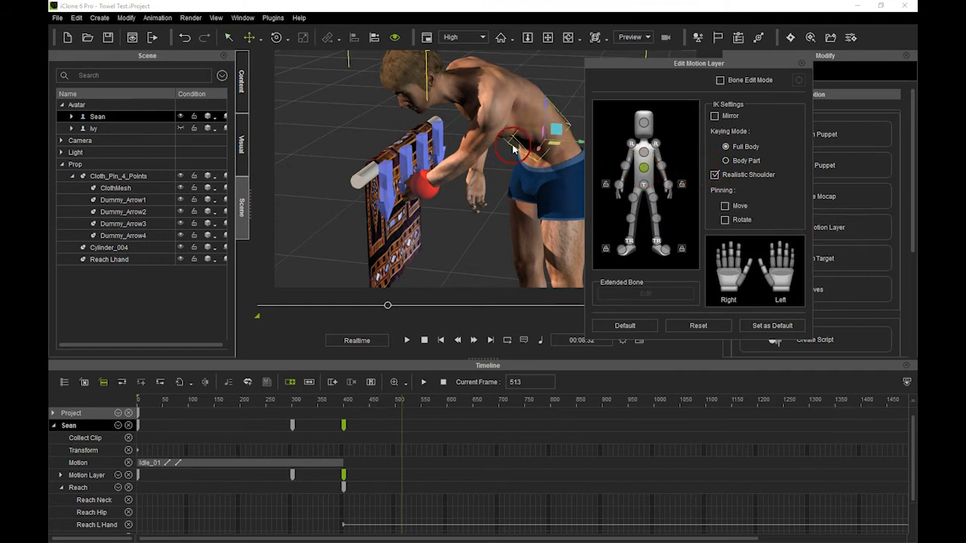
left_click_drag(530, 103, 547, 109)
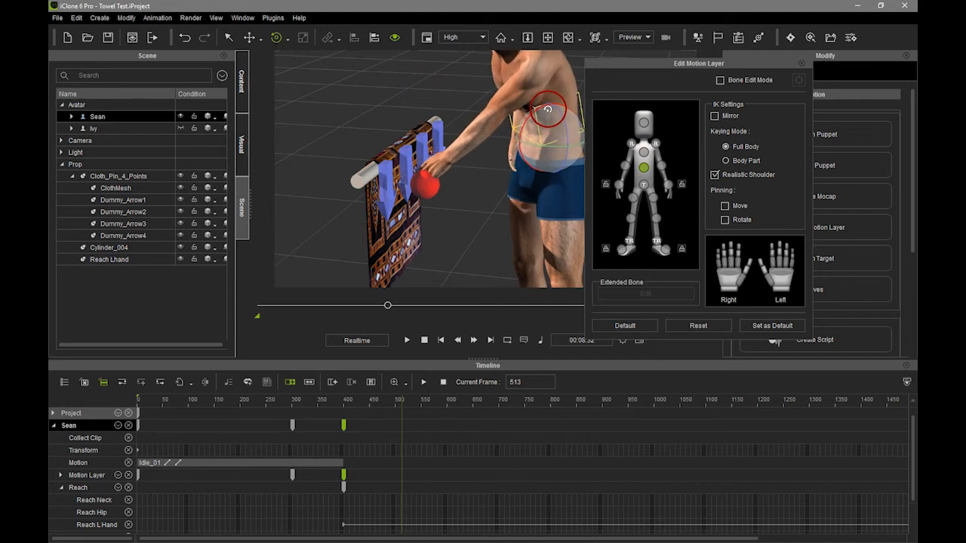
left_click(642, 152)
left_click_drag(482, 65, 487, 56)
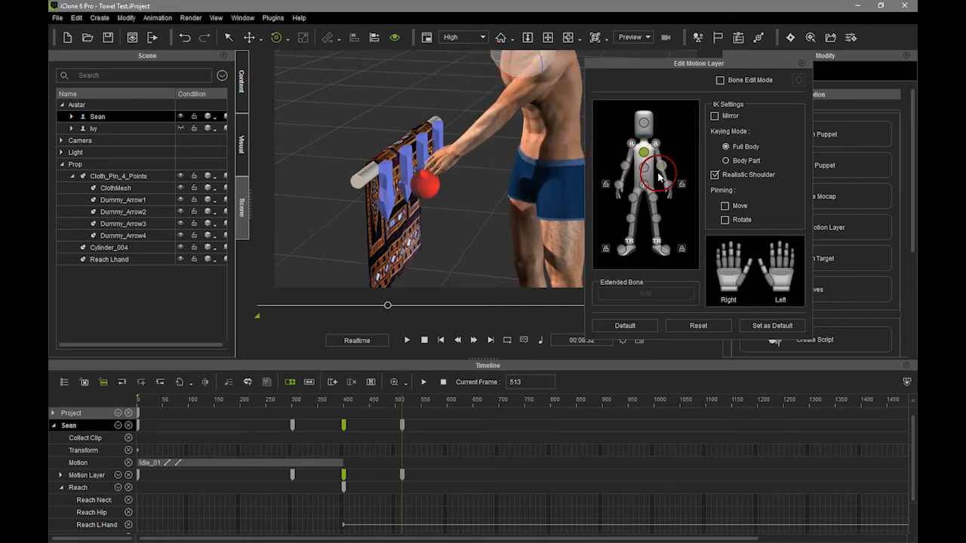
- Refine Sean's upright pose at frame 513 by rotating the lower spine further, and close the motion layer editor
left_click(644, 186)
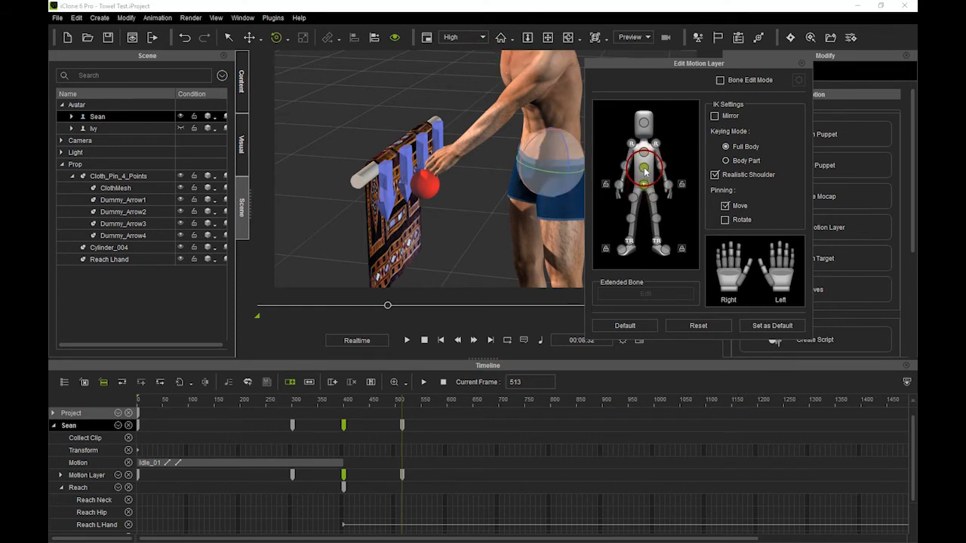
left_click(643, 167)
left_click_drag(562, 151, 591, 100)
left_click_drag(668, 66, 750, 96)
left_click_drag(565, 151, 540, 181)
scroll(543, 185, "down", 2)
middle_click_drag(542, 192, 551, 180)
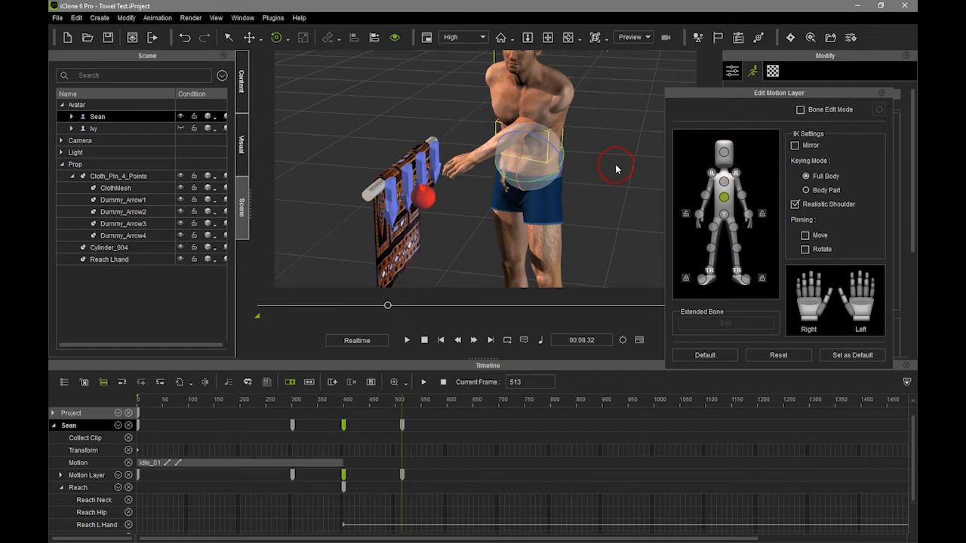
left_click(513, 79)
left_click_drag(514, 80, 516, 72)
left_click(881, 93)
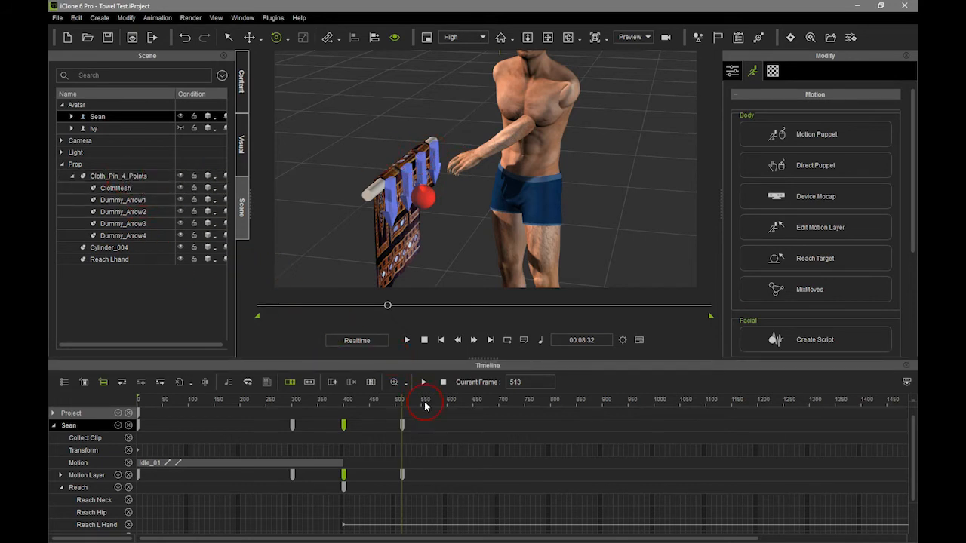
- Add a Transform key for the Cloth_Pin_4_Points prop at frame 513
left_click(136, 175)
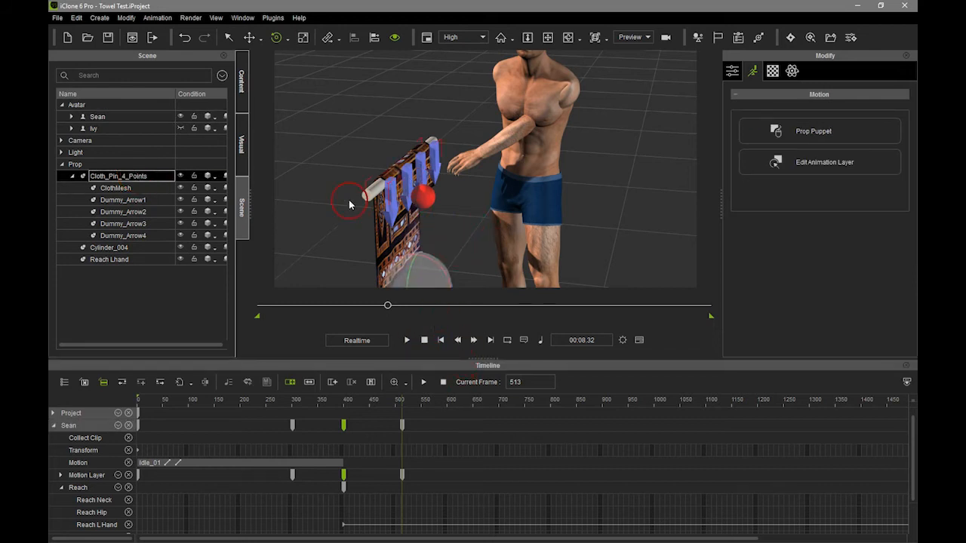
left_click(53, 426)
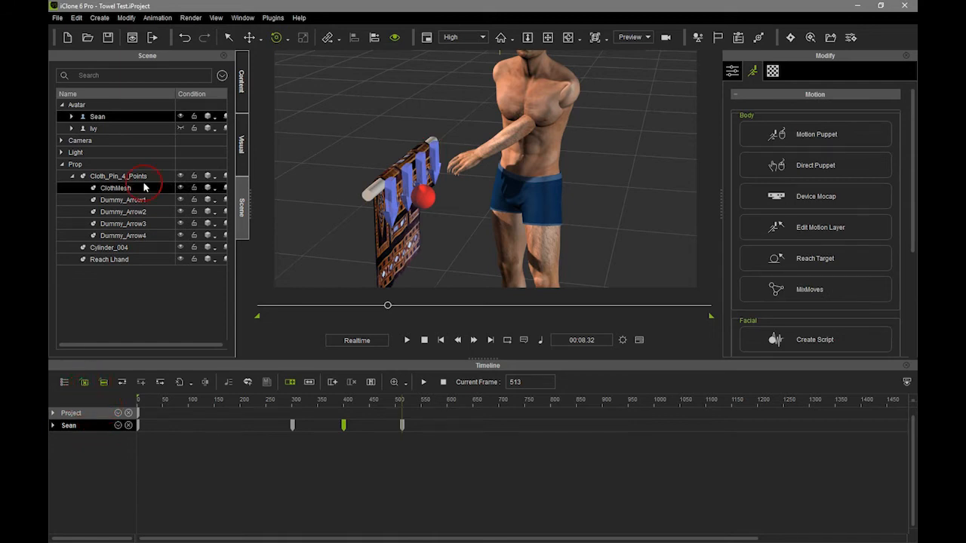
left_click(125, 177)
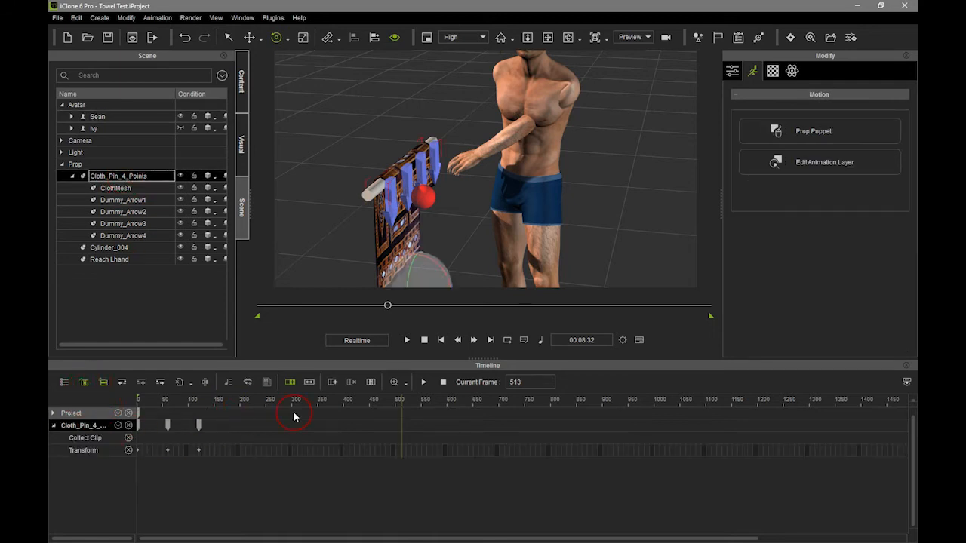
left_click(86, 451)
left_click(139, 383)
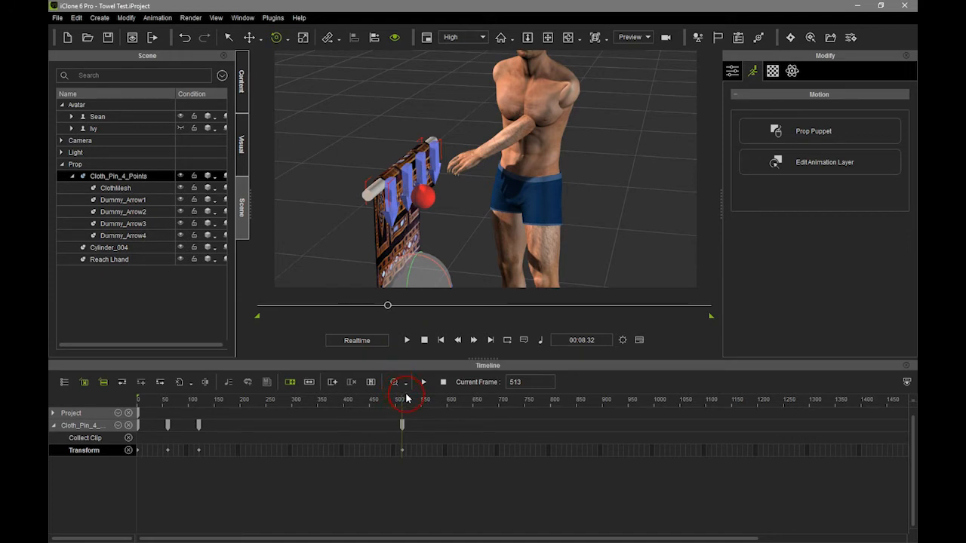
- Use Sean's key to go to exactly frame 400 and add a Transform key for Cloth_Pin_4_Points there
left_click_drag(402, 404, 342, 394)
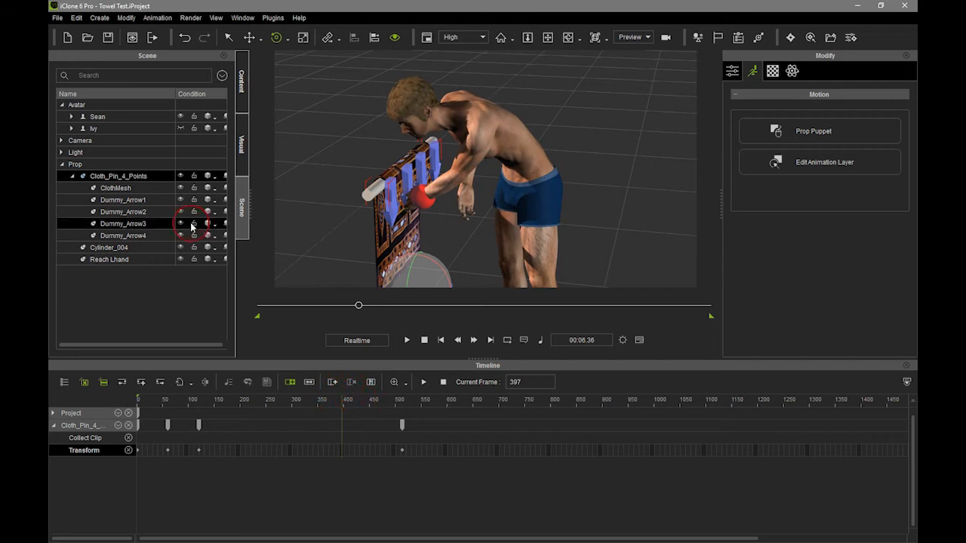
left_click(133, 256)
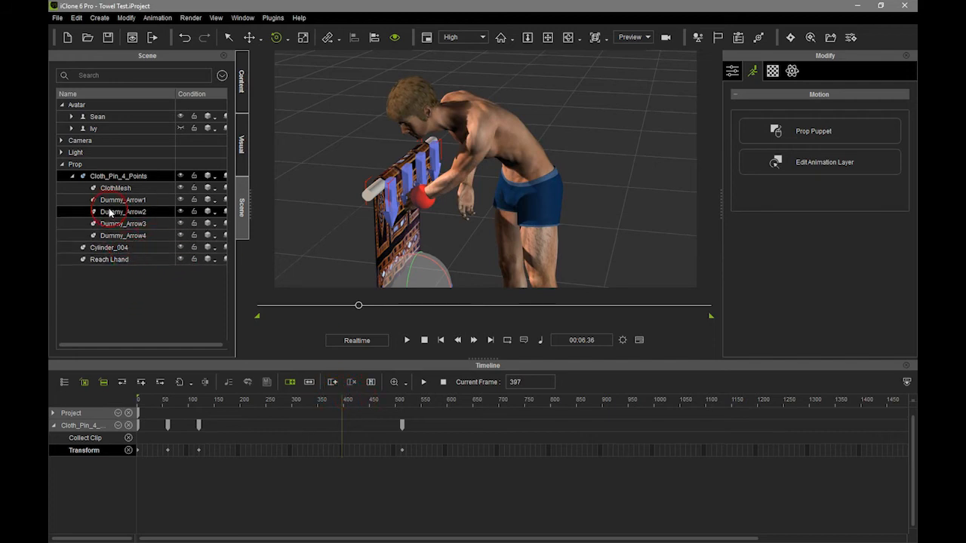
left_click(108, 118)
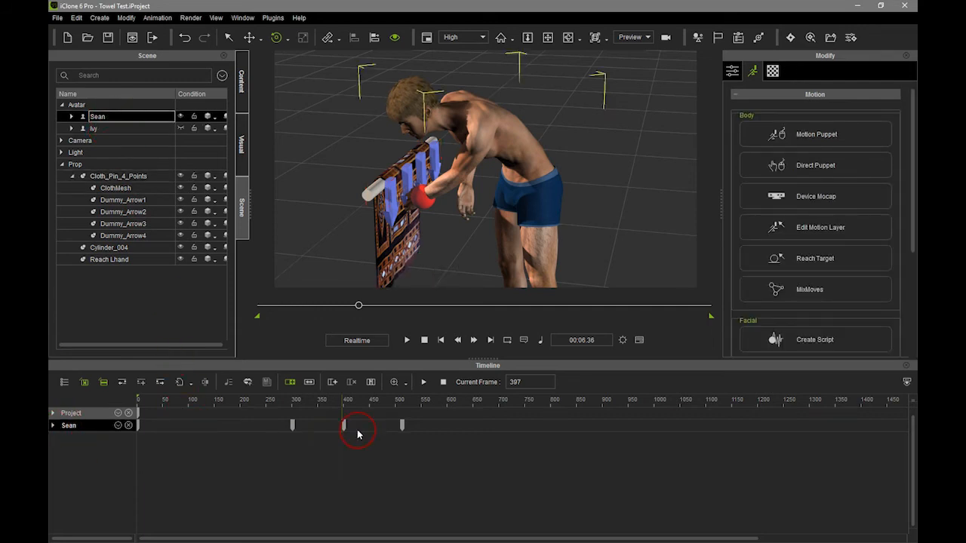
left_click(160, 383)
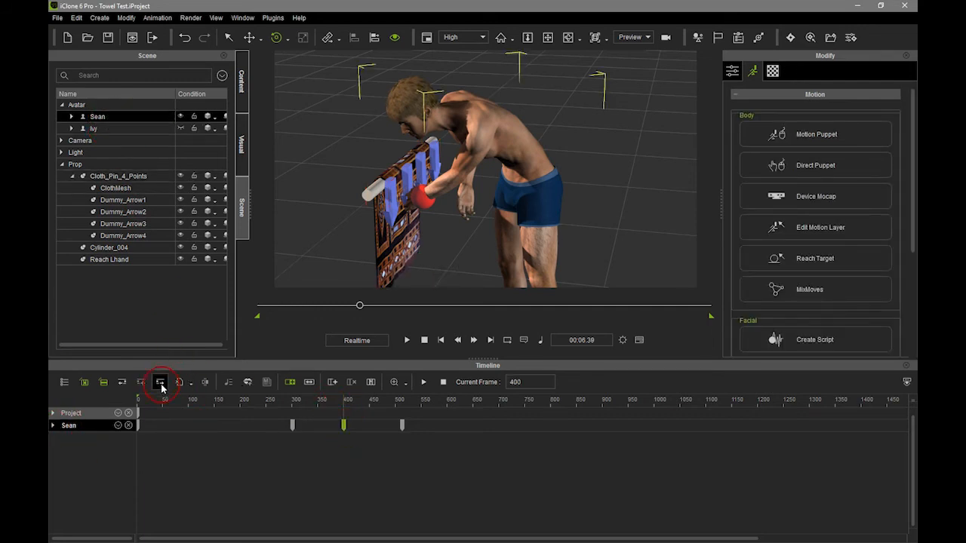
left_click(122, 382)
left_click(128, 177)
left_click(84, 450)
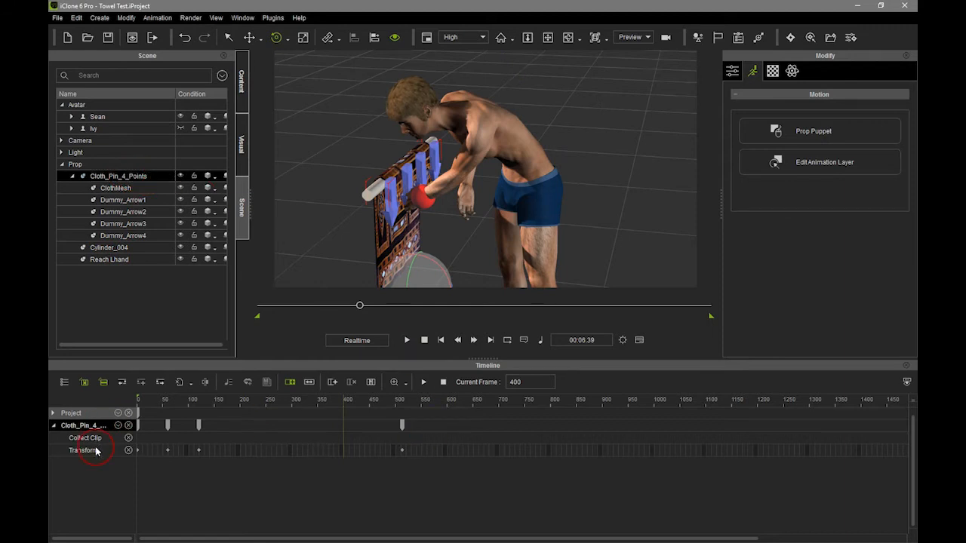
left_click(350, 405)
- At frame 513, lift Cloth_Pin_4_Points off the cylinder and move it towards Sean, to X 5.5, Y 54.0, Z 53.1
left_click(160, 382)
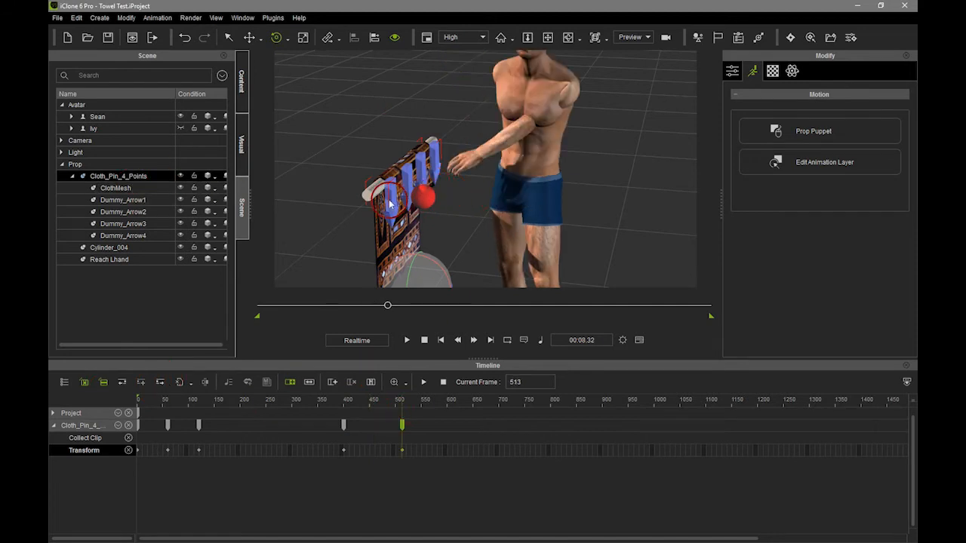
left_click(425, 201)
left_click_drag(417, 253, 414, 224)
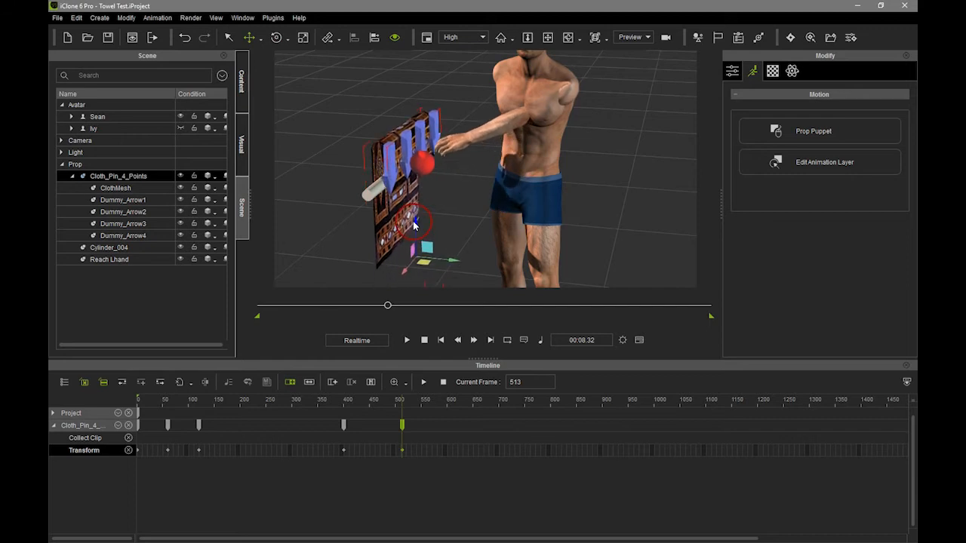
left_click_drag(453, 261, 531, 268)
right_click_drag(538, 268, 670, 139)
middle_click_drag(560, 195, 510, 188)
right_click_drag(550, 224, 602, 179)
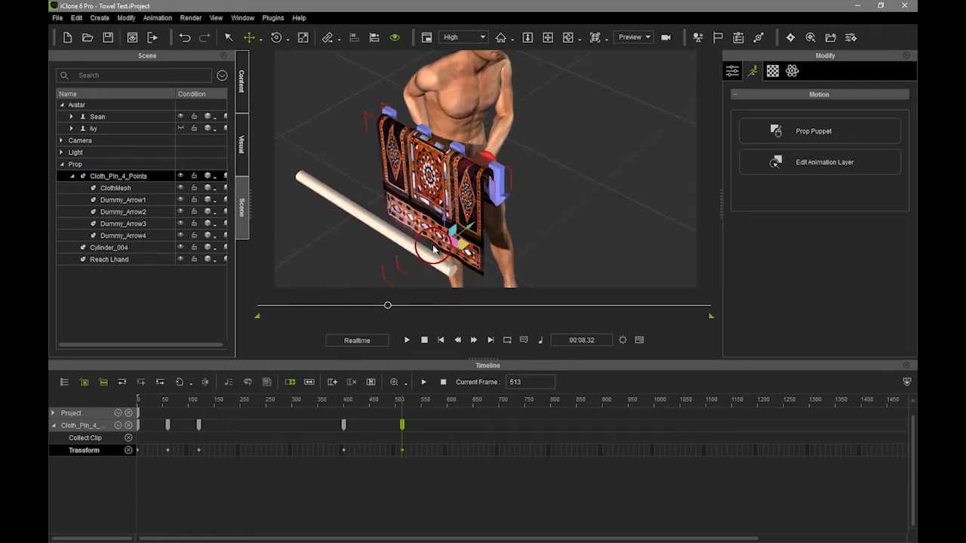
left_click_drag(474, 263, 405, 174)
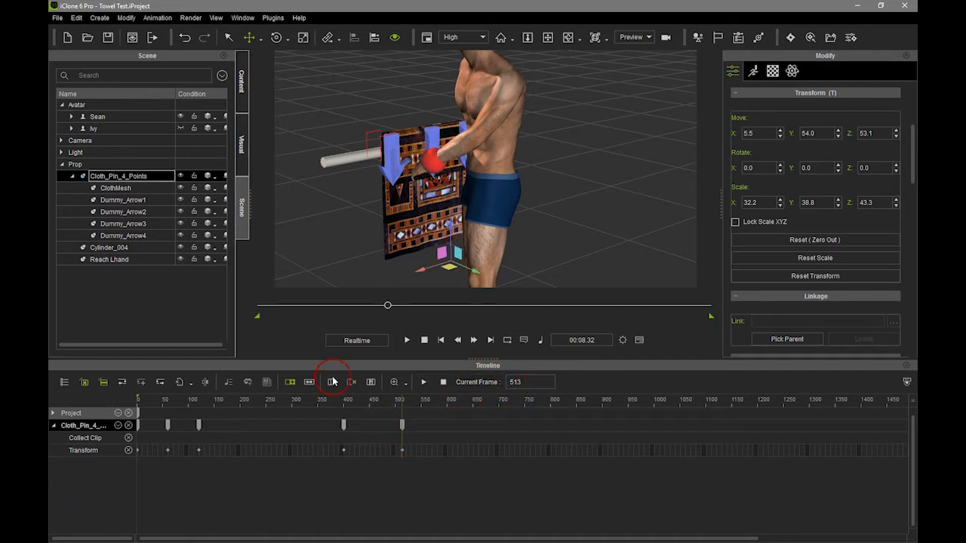
- Add a Transform key for the Reach Lhand dummy at frame 400
left_click(123, 382)
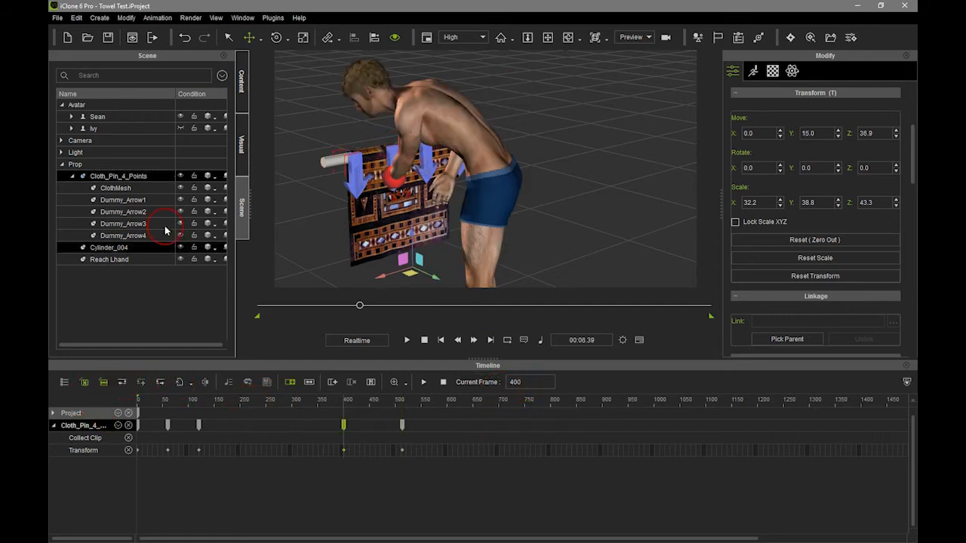
left_click(119, 260)
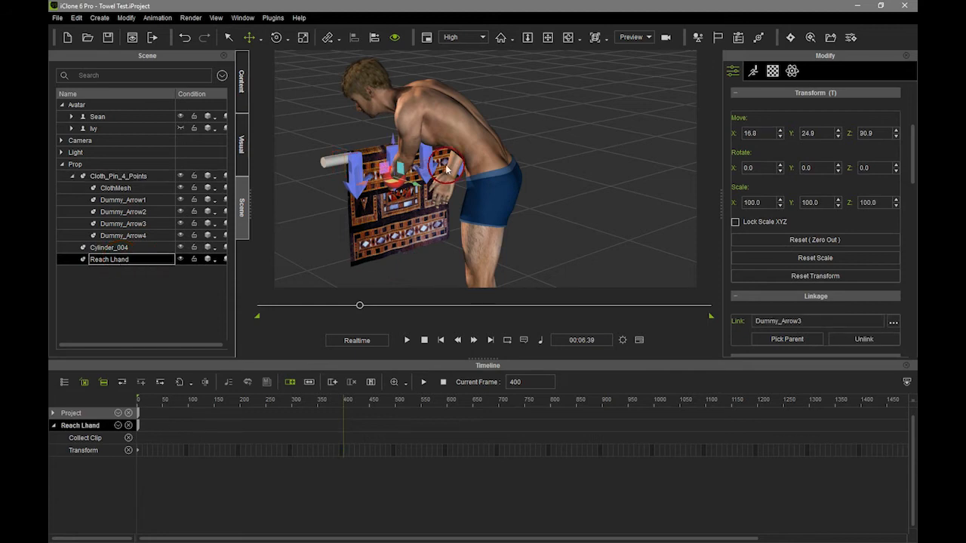
left_click(154, 428)
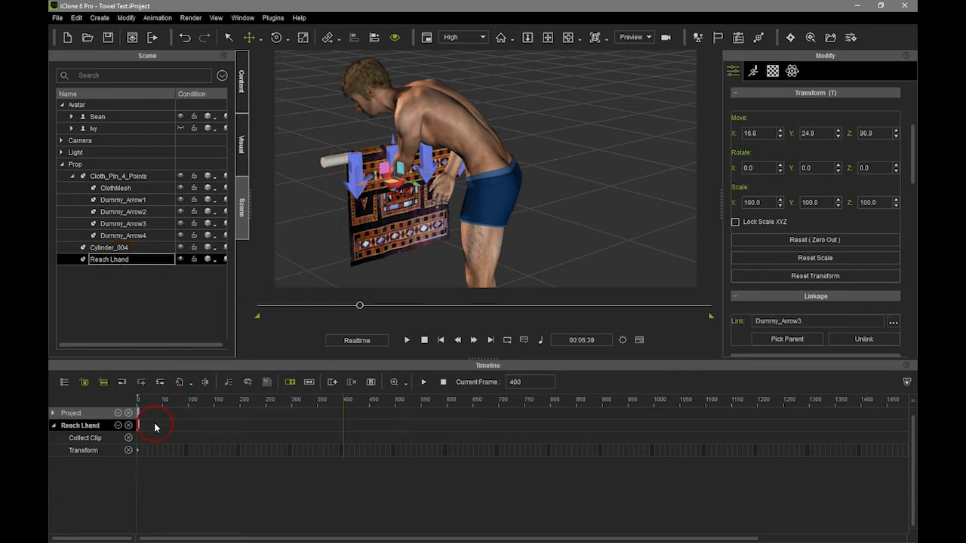
left_click(104, 451)
left_click(140, 382)
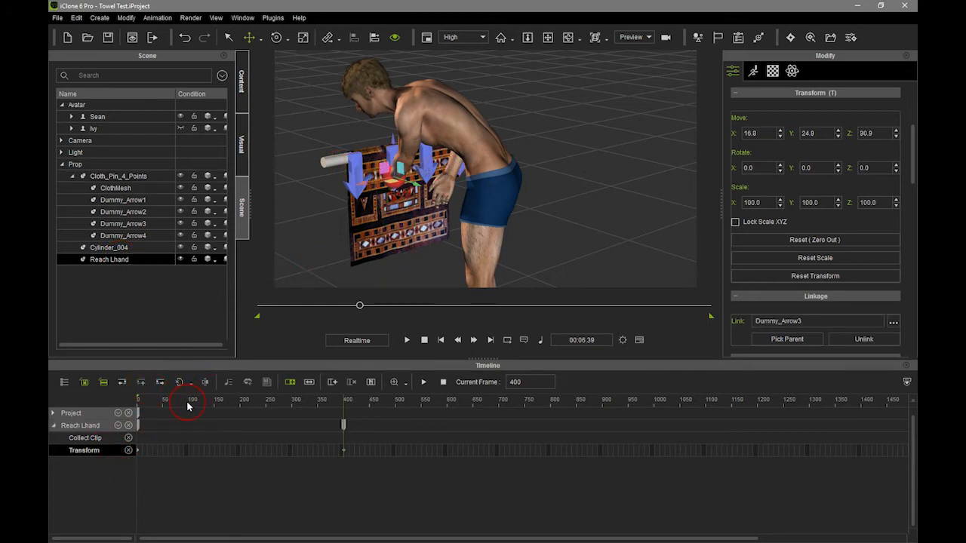
- At frame 513, move the Reach Lhand dummy to about X 16.9, Y 63.8, Z 105.7 to adjust Sean's grip on the towel
left_click(531, 384)
left_click(447, 382)
type("513")
key("Return")
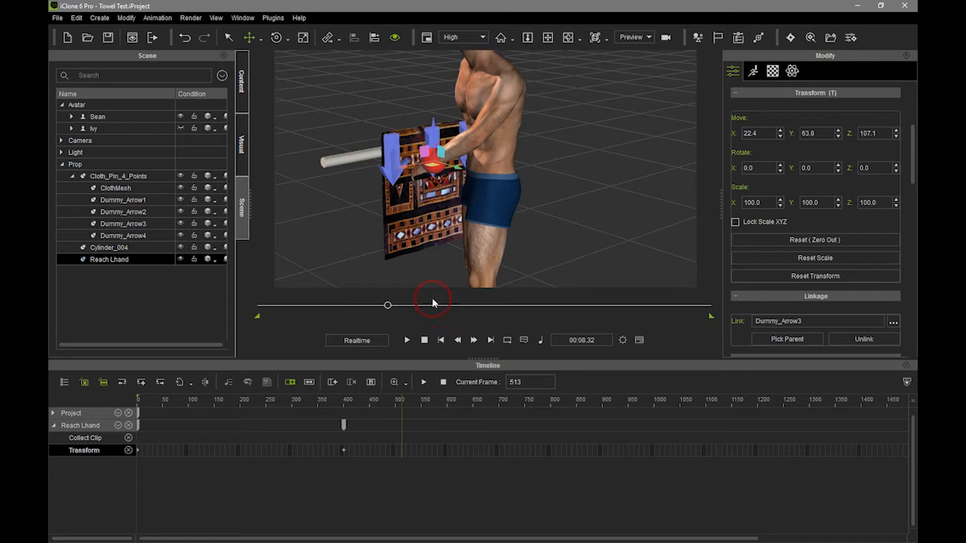
left_click_drag(403, 165, 413, 163)
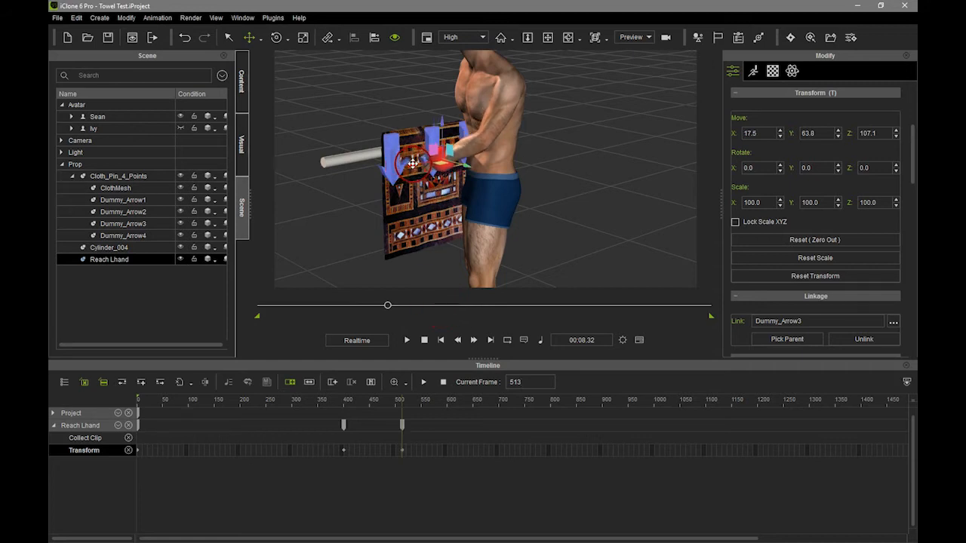
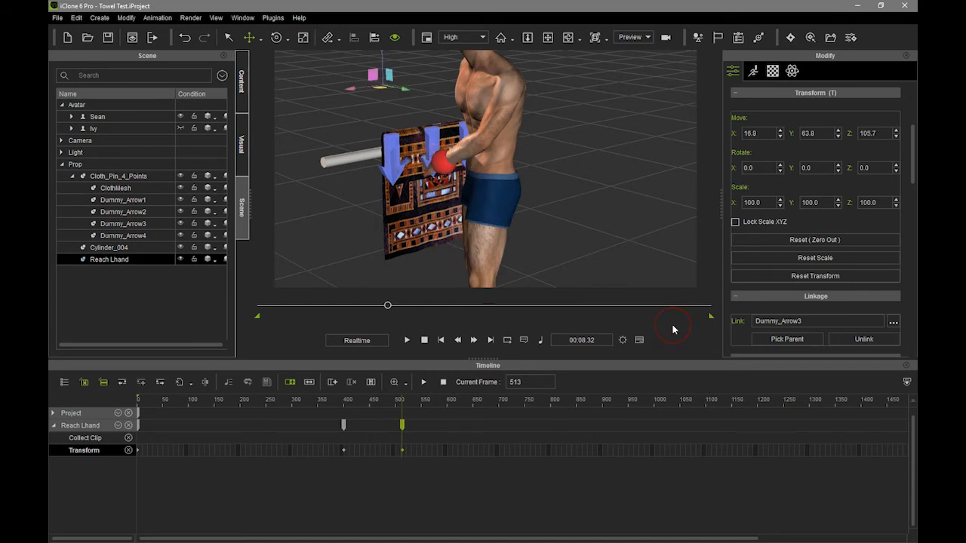
- Play the towel pickup from before frame 400 to past frame 513 and replay it from a more frontal view
left_click(517, 266)
left_click(423, 340)
left_click(407, 340)
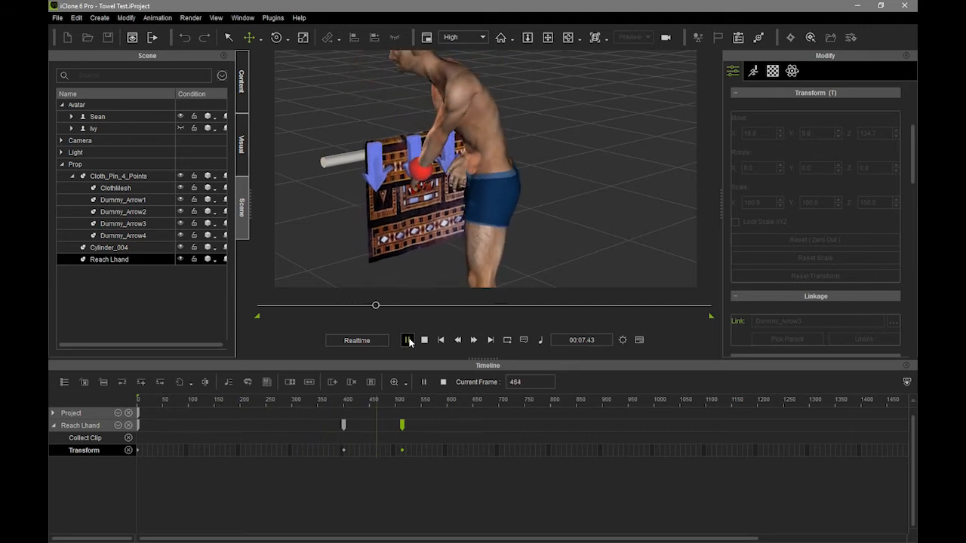
left_click(407, 340)
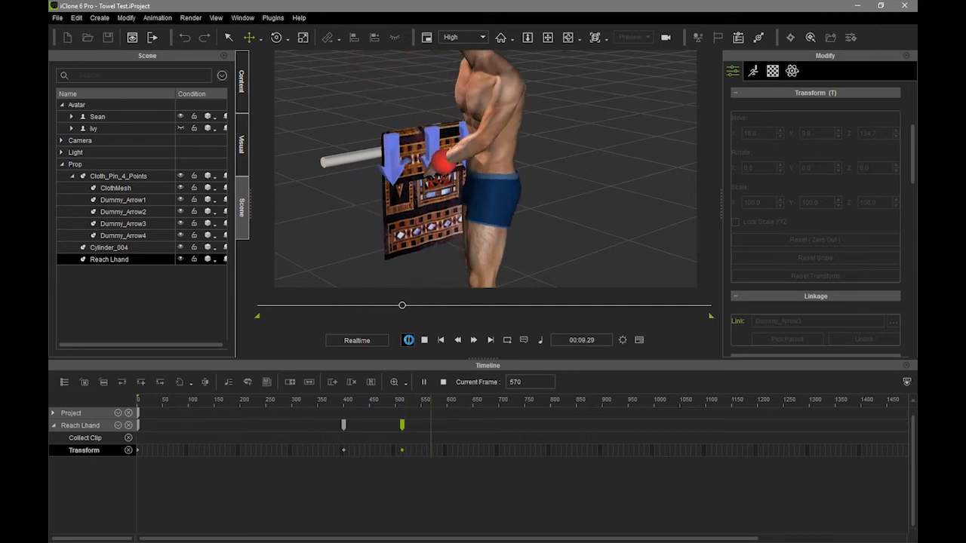
right_click_drag(487, 161, 572, 164)
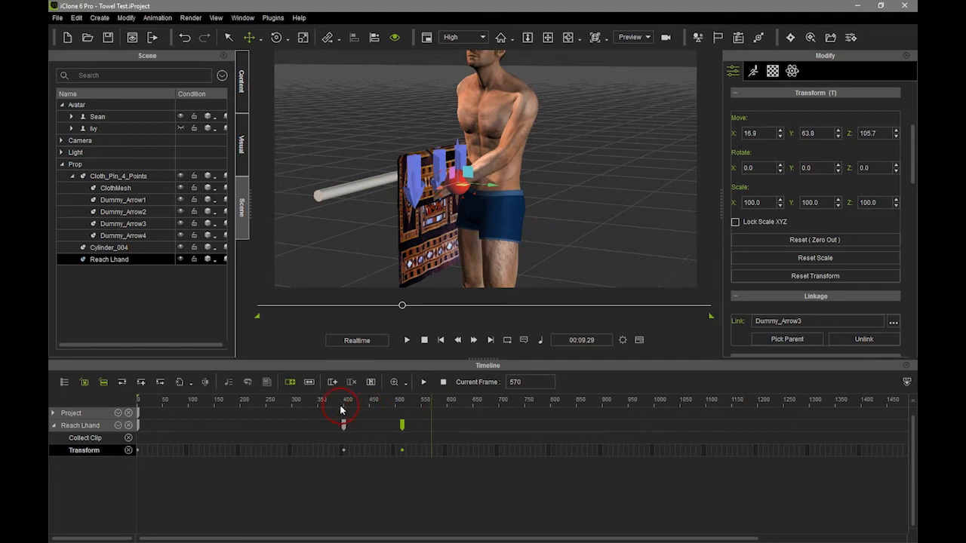
left_click(341, 410)
left_click(408, 339)
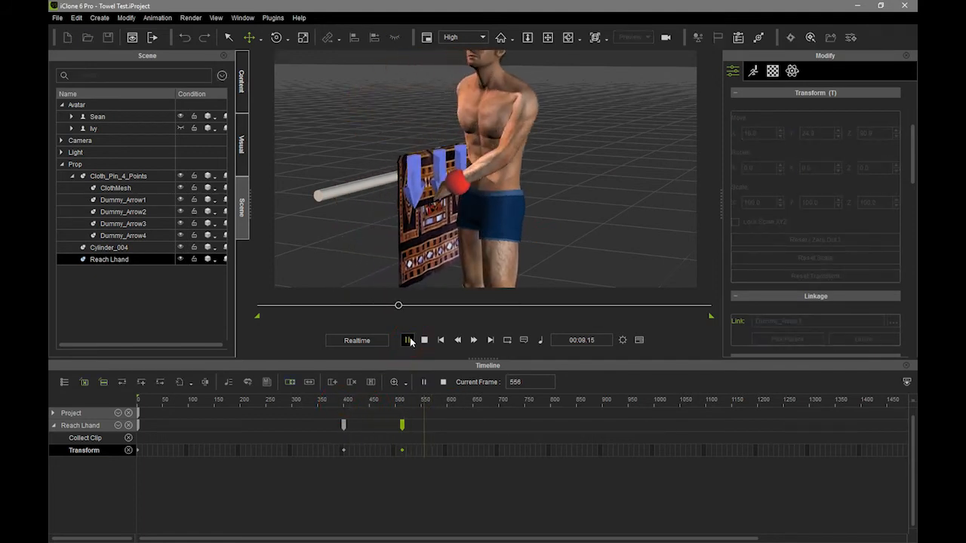
left_click(407, 339)
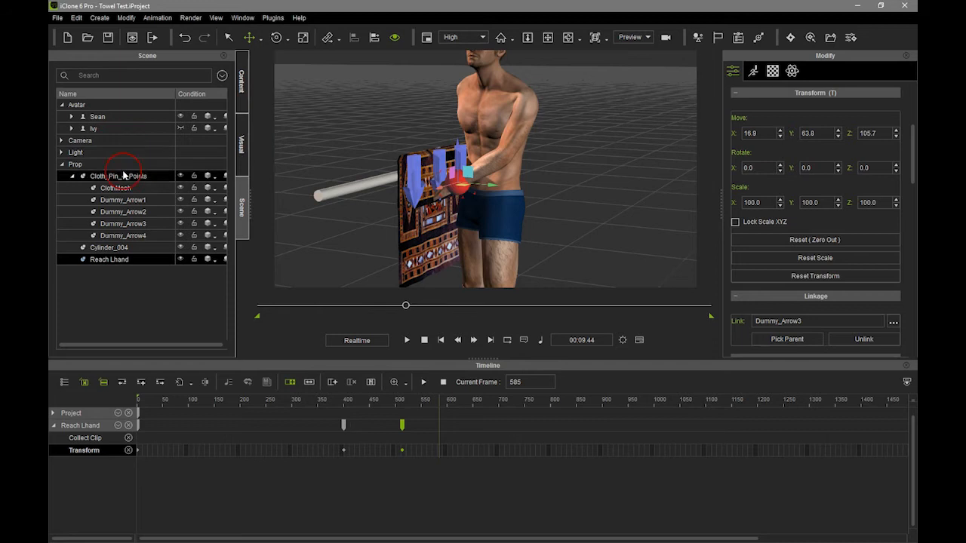
- Set the transition curve of Sean's Motion Layer key at frame 513 to Ease In Out
left_click(116, 117)
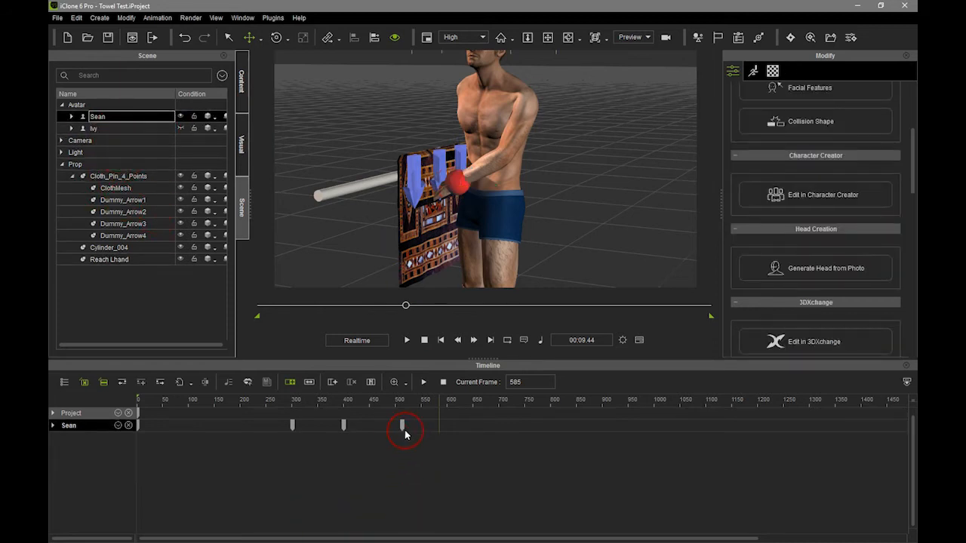
left_click(54, 426)
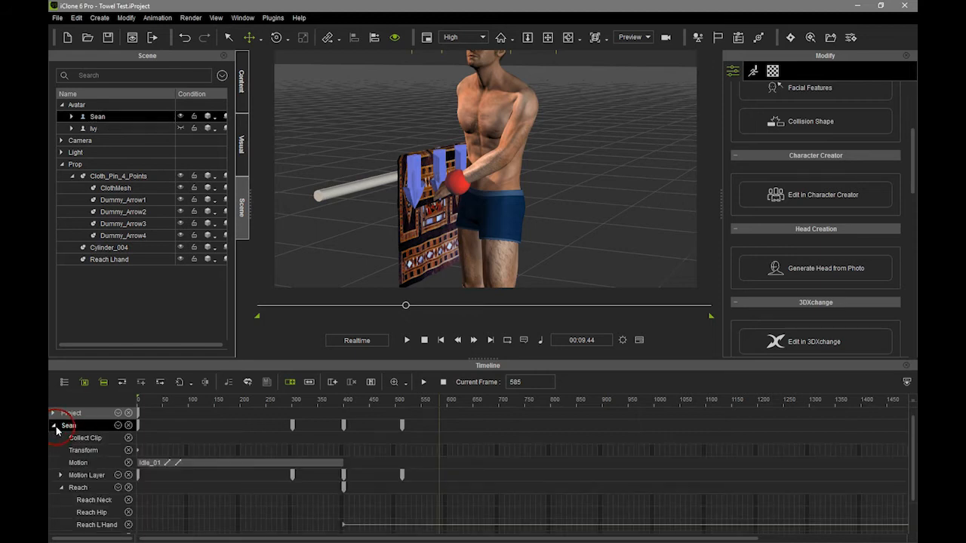
left_click(402, 475)
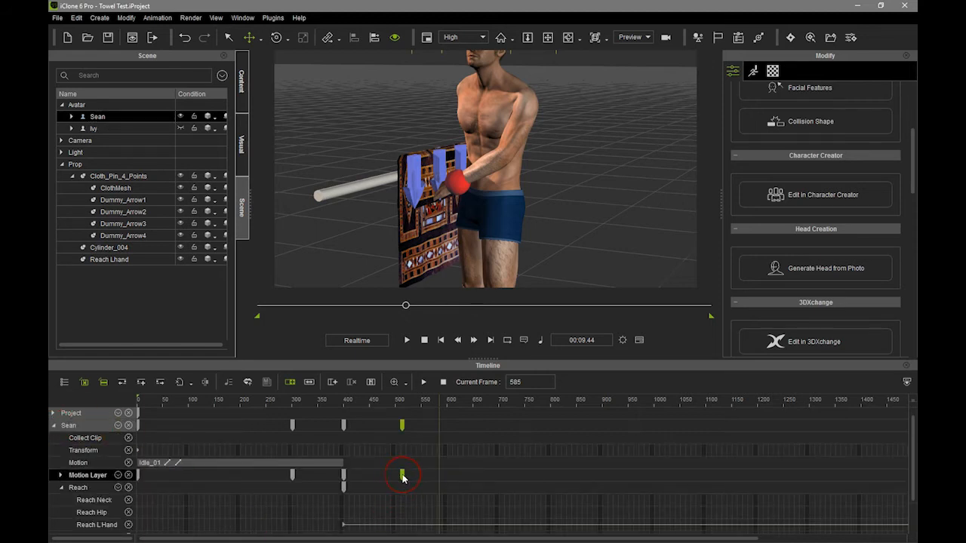
right_click(402, 475)
mouse_move(458, 466)
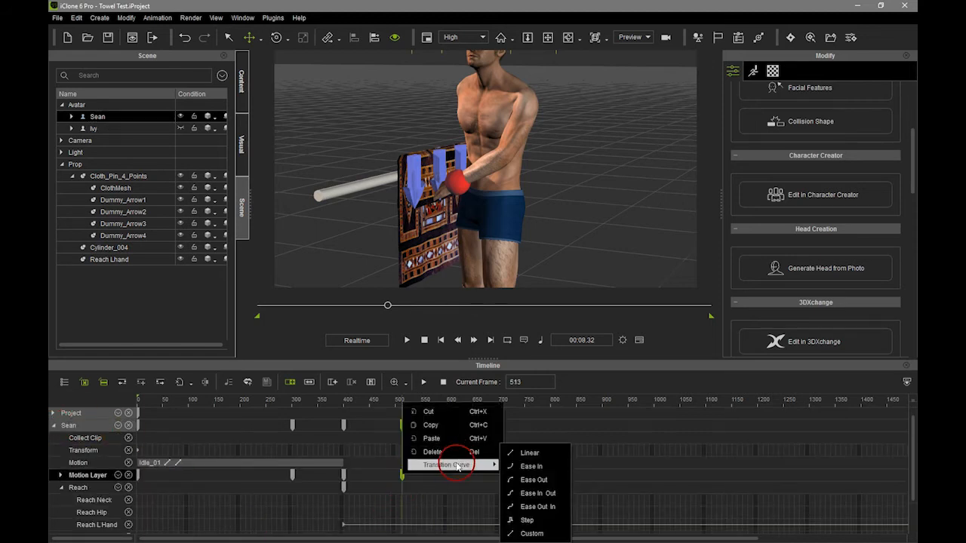
left_click(547, 495)
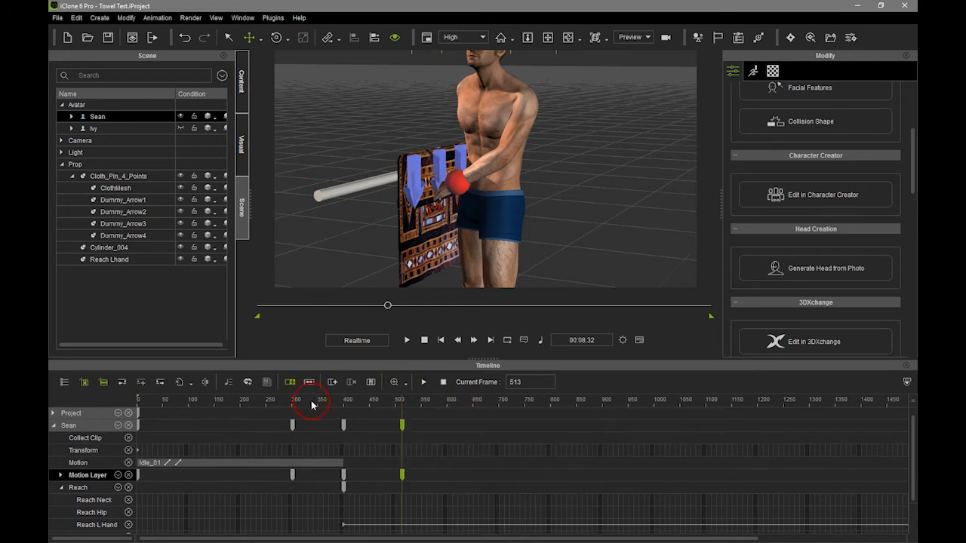
- Play the animation past frame 513 and inspect Sean's grip and the towel's distance from the bar from several angles
left_click(313, 405)
left_click(422, 344)
left_click(408, 341)
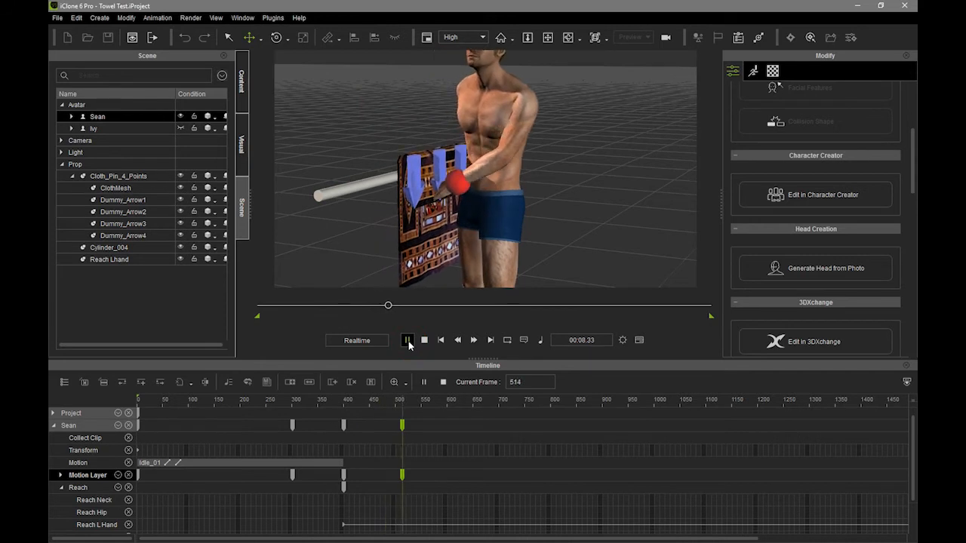
left_click(504, 169)
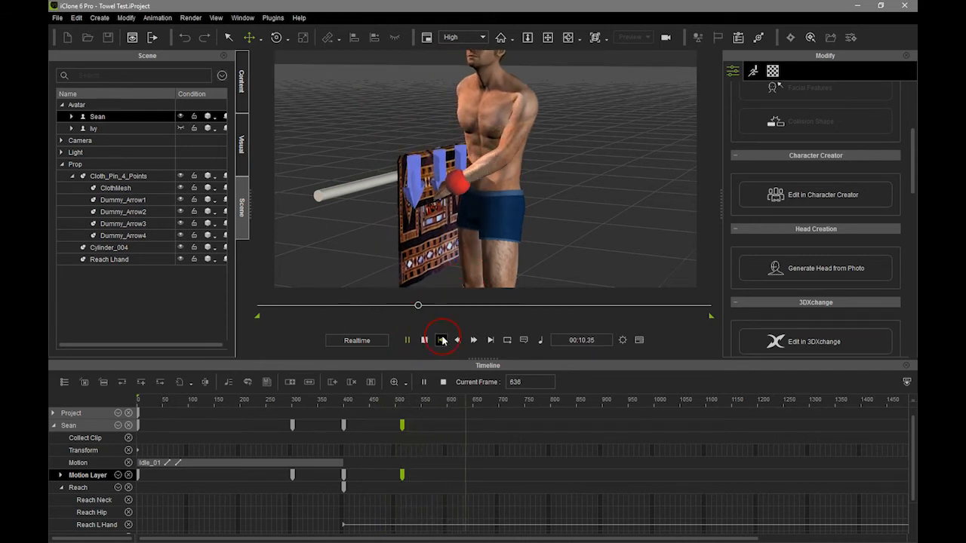
left_click(490, 160)
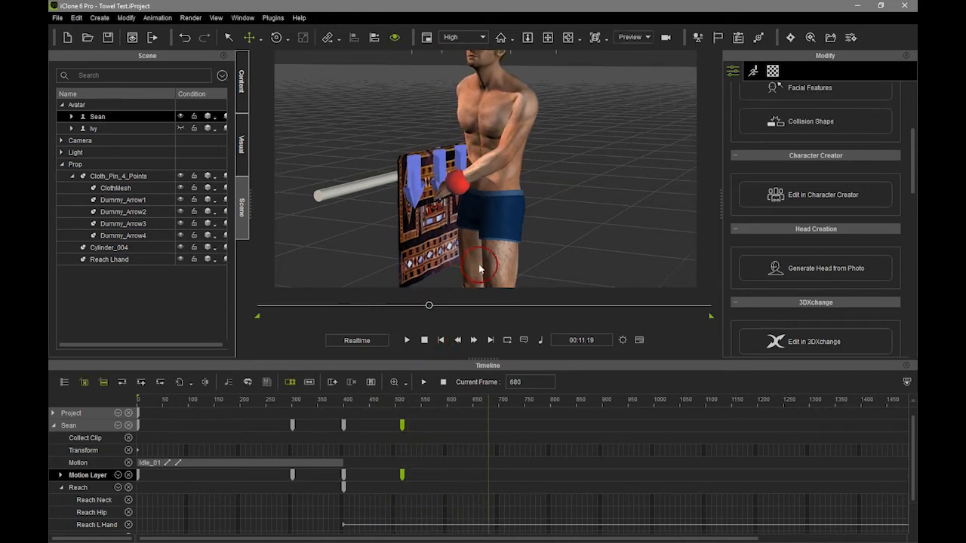
right_click_drag(517, 182, 560, 224)
right_click_drag(436, 147, 467, 188)
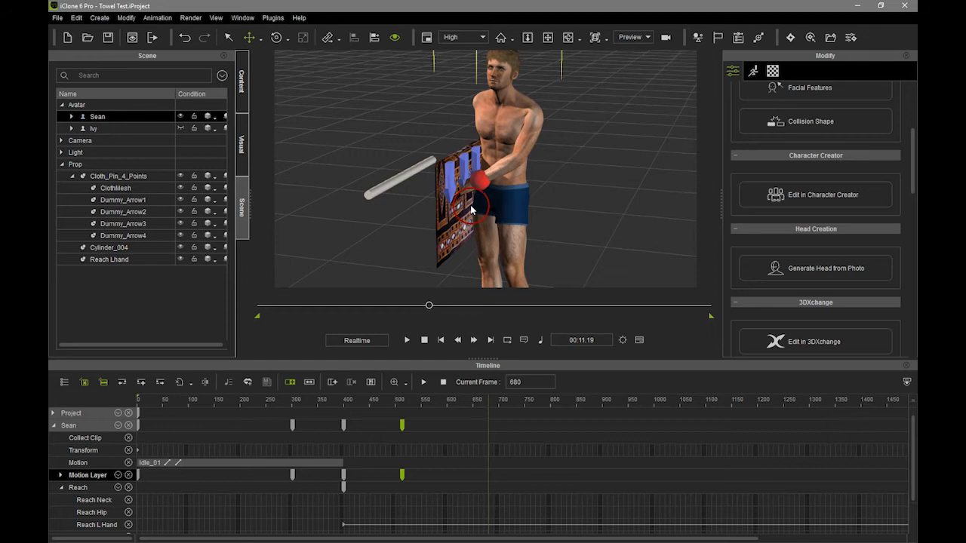
right_click_drag(473, 202, 470, 143)
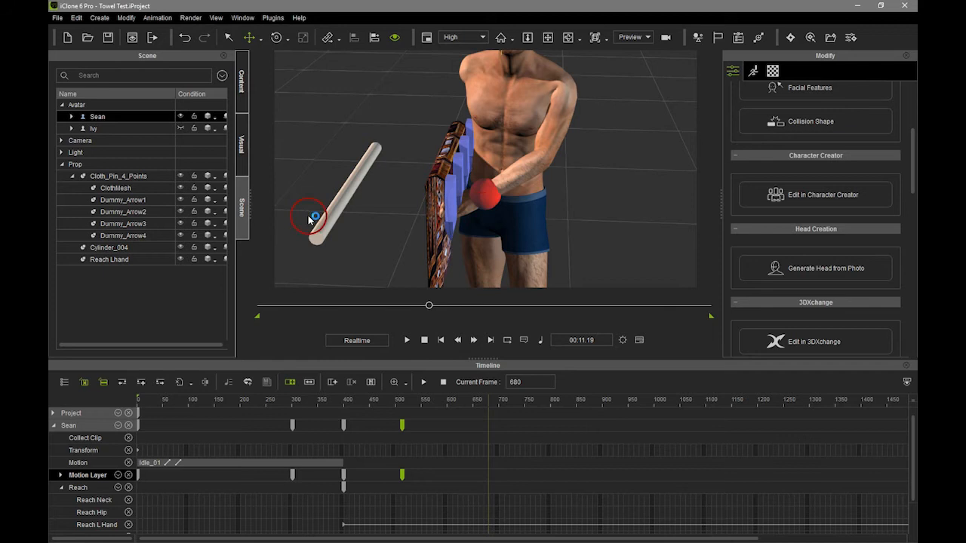
right_click_drag(489, 252, 379, 210)
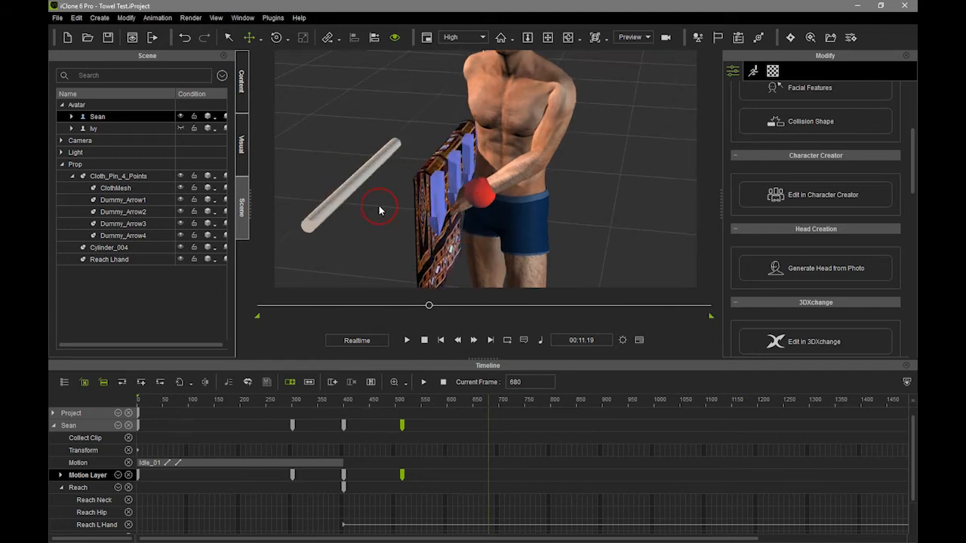
- Return to the Cloth_Pin_4_Points key at frame 400 and add a Transform key for Dummy_Arrow1 there
left_click(117, 176)
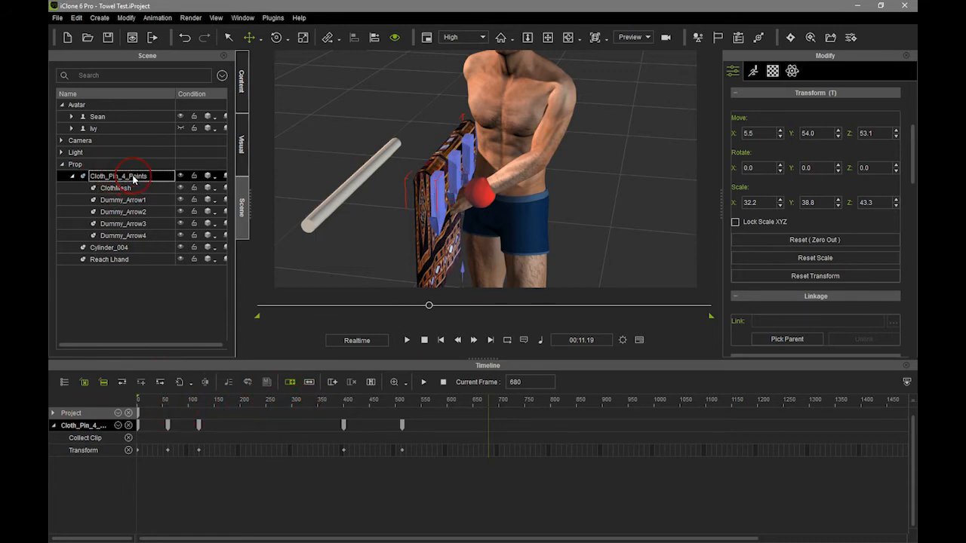
left_click(122, 383)
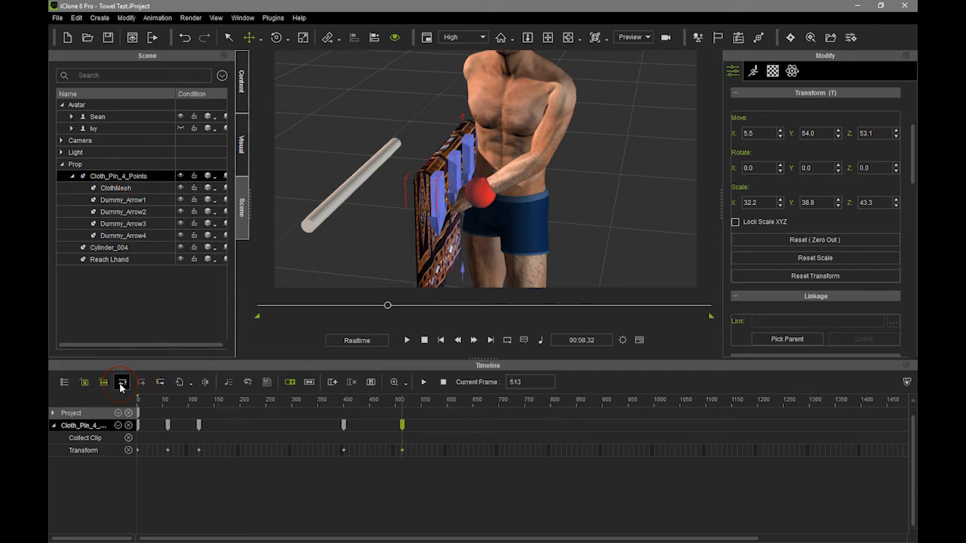
left_click(121, 384)
left_click(548, 398)
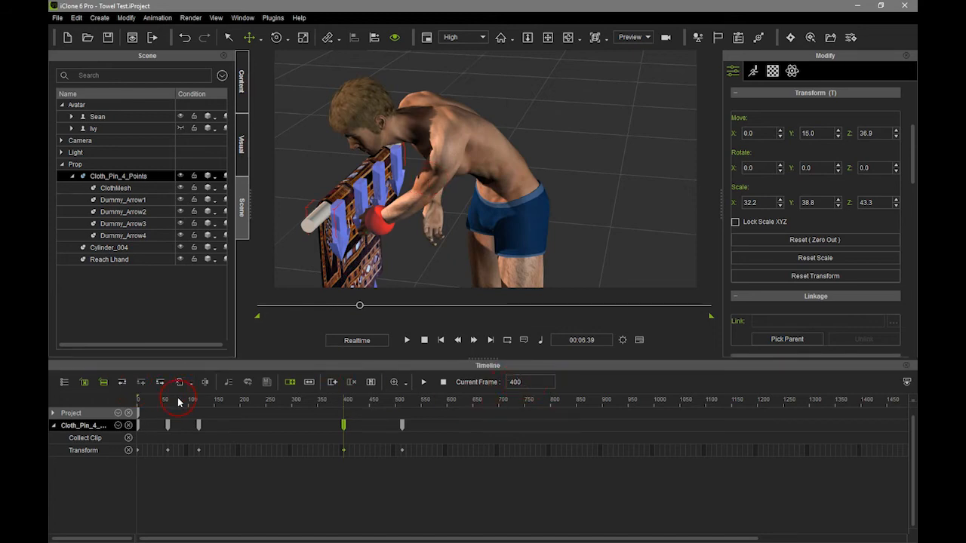
left_click(160, 383)
left_click(381, 426)
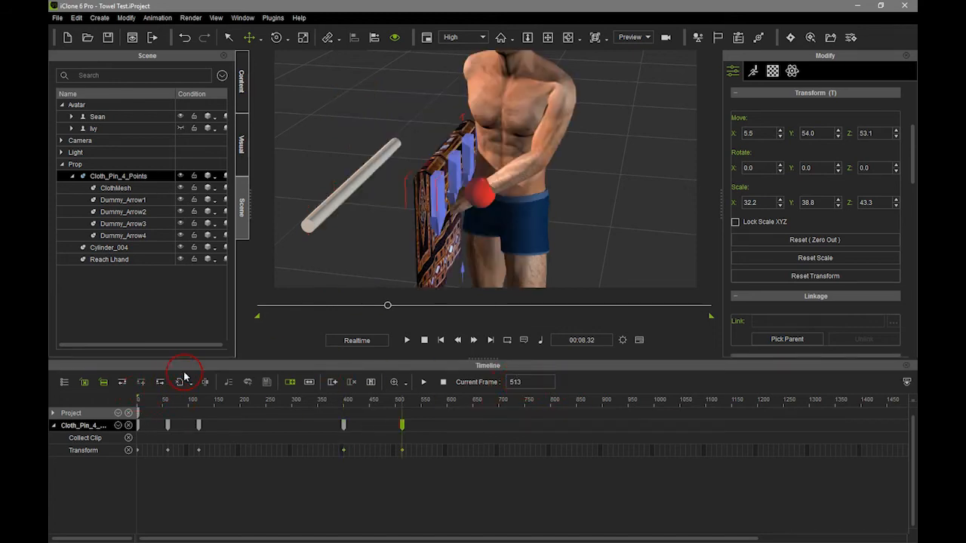
left_click(123, 383)
left_click(225, 205)
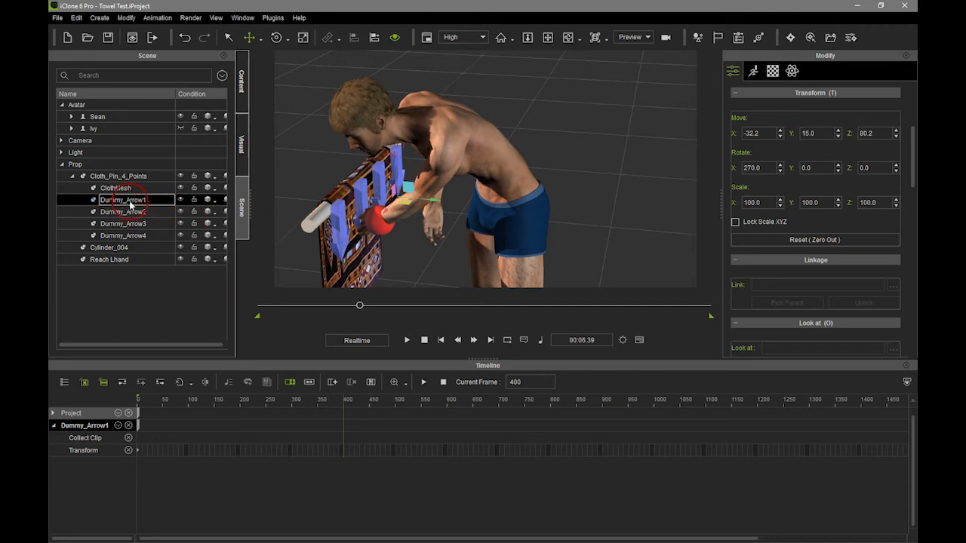
left_click(98, 456)
left_click(142, 382)
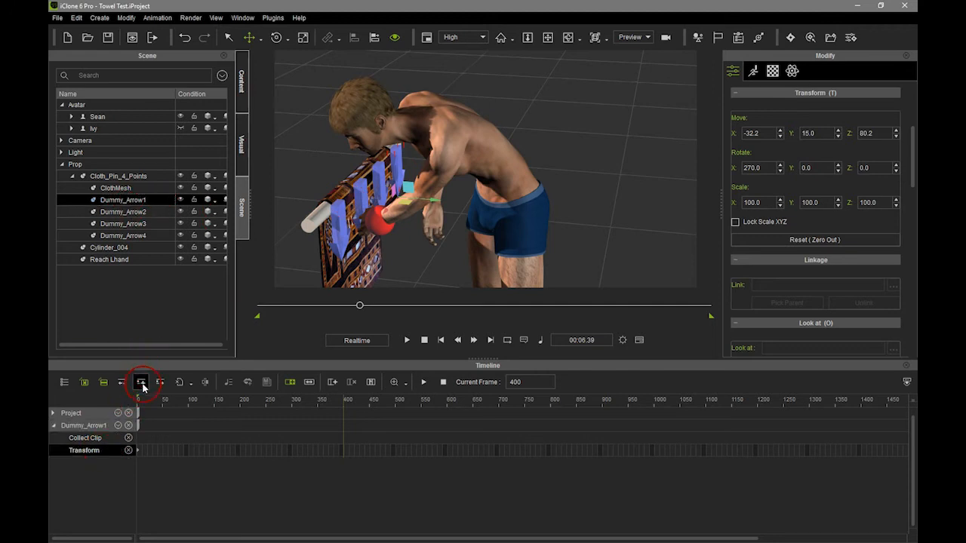
- Add Transform keys at frame 400 for Dummy_Arrow2, Dummy_Arrow3 and Dummy_Arrow4
left_click(122, 212)
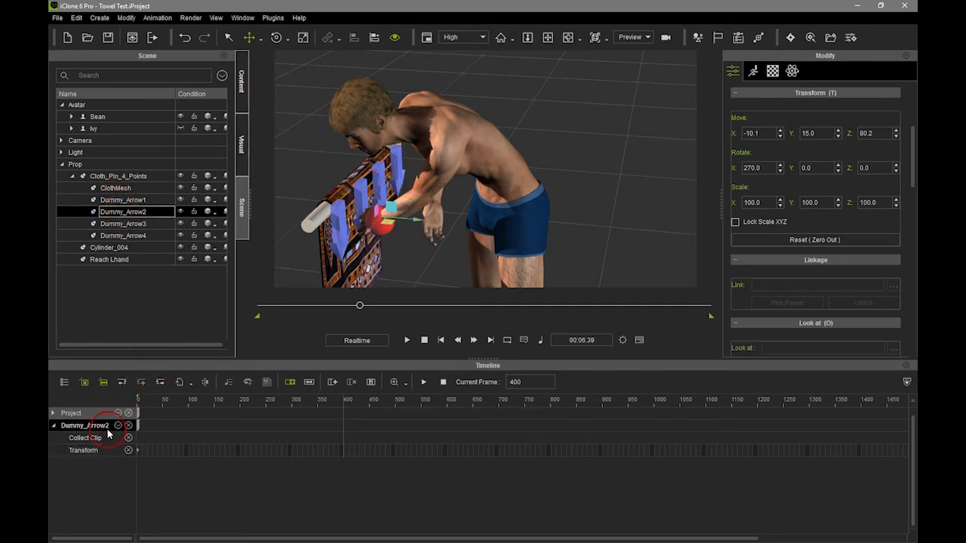
left_click(100, 451)
left_click(123, 224)
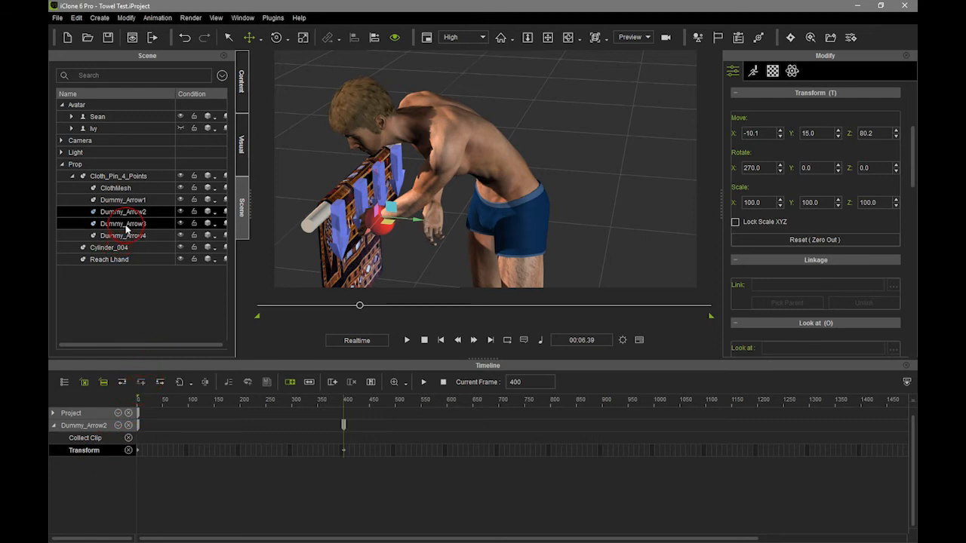
left_click(111, 448)
left_click(111, 442)
left_click(108, 450)
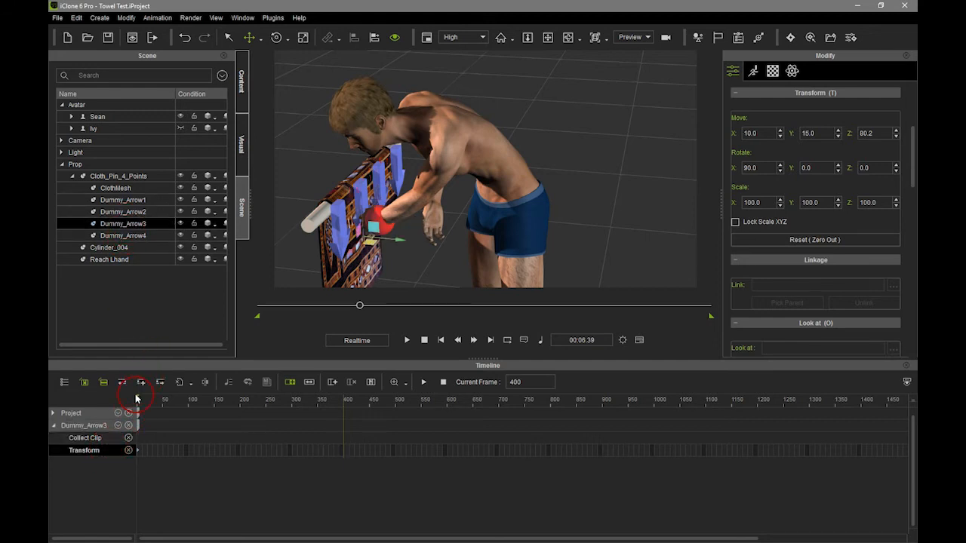
left_click(140, 236)
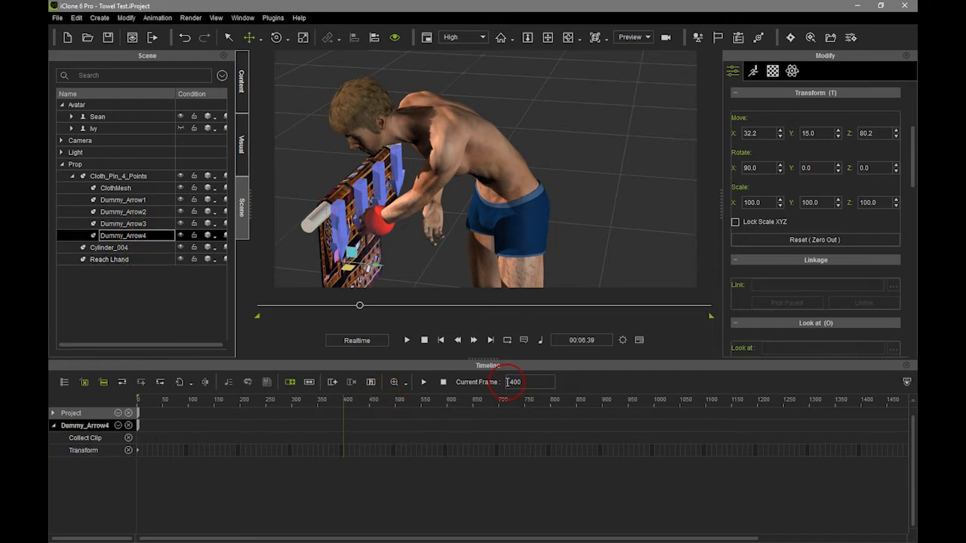
left_click(99, 453)
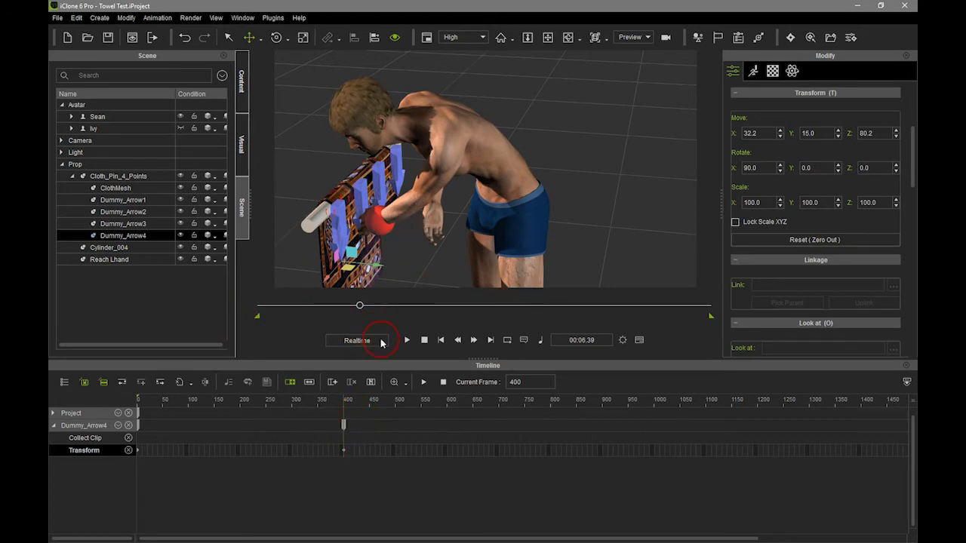
- At frame 513, move Dummy_Arrow4 inwards and towards the bar, to about X 22.9, Y 42.0, Z 96.4
left_click(516, 382)
type("513")
key("Return")
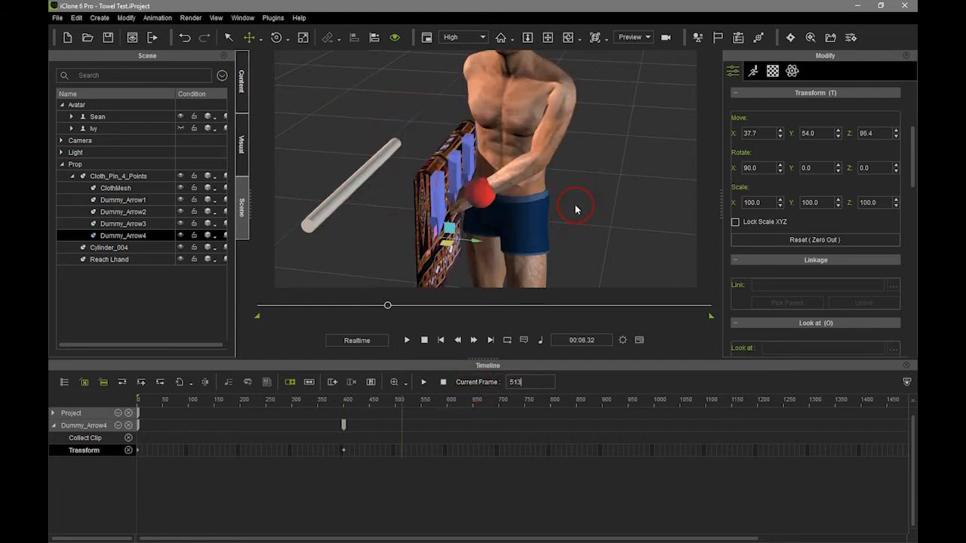
middle_click_drag(451, 176, 434, 193)
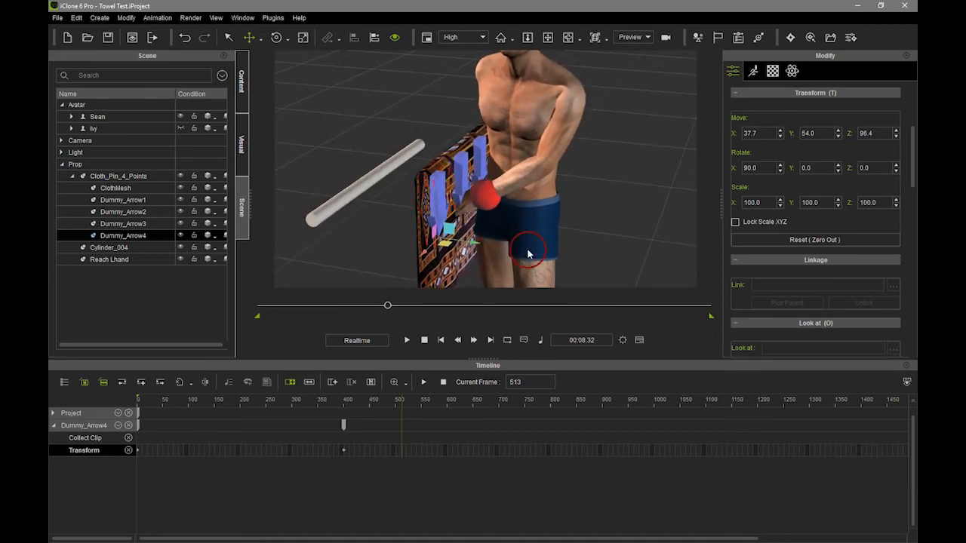
middle_click_drag(528, 252, 469, 243)
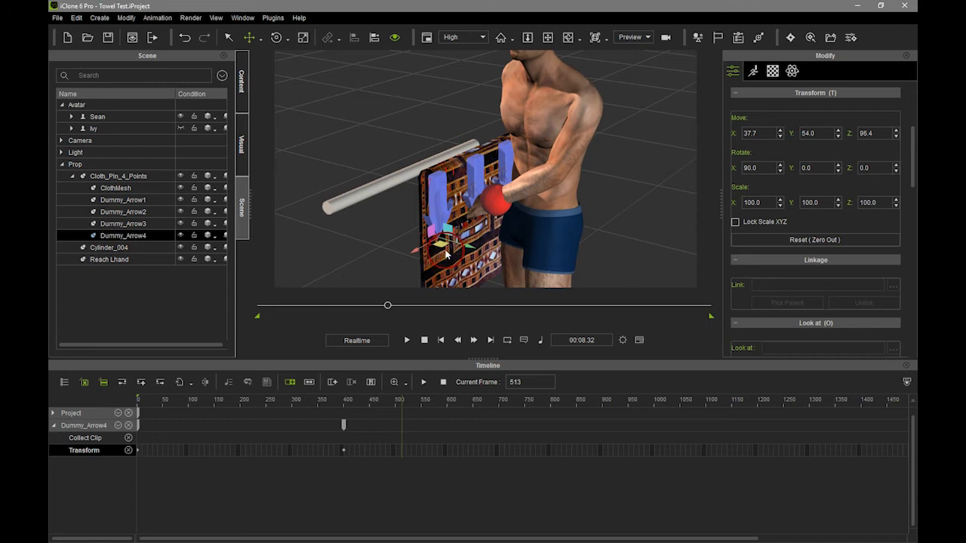
left_click_drag(446, 251, 440, 220)
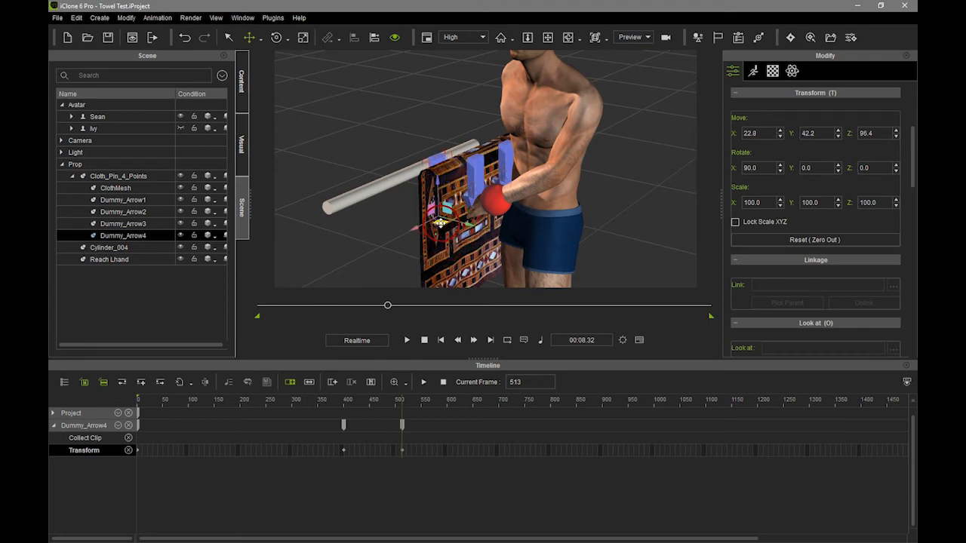
- At frame 513, move Dummy_Arrow2 to about Y 43.1 and Dummy_Arrow1 to about Y 35.3, bending the towel's pinned edge away from Sean
middle_click_drag(422, 182, 604, 273)
middle_click_drag(453, 222, 548, 129)
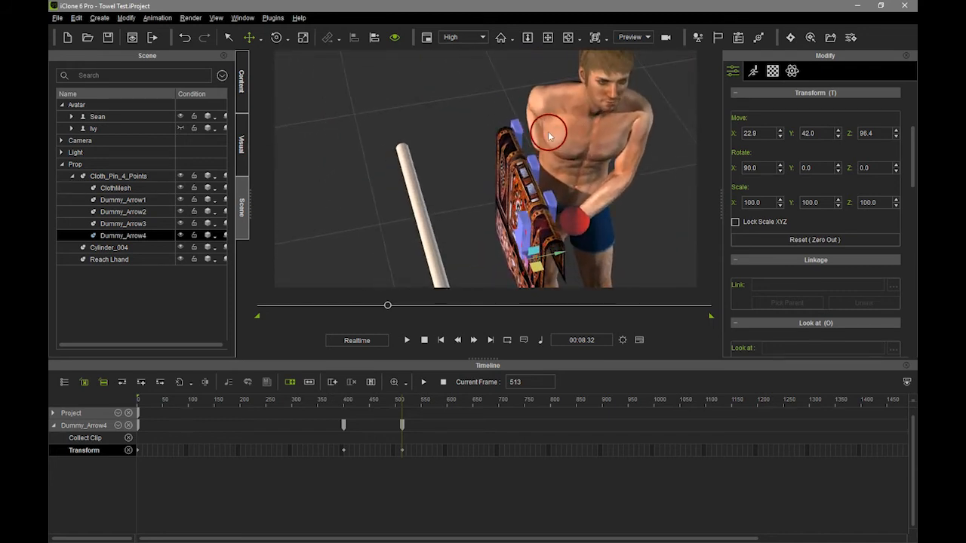
left_click(208, 223)
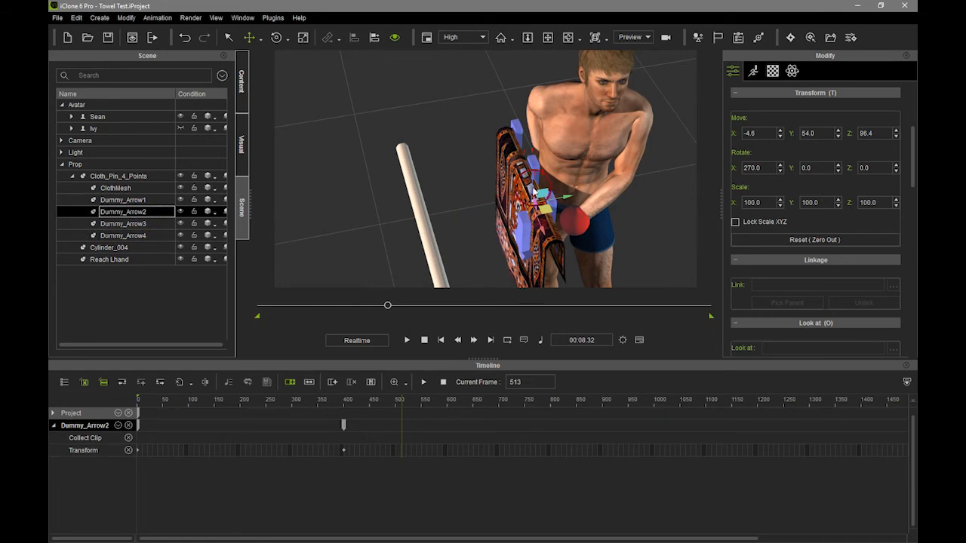
left_click(123, 212)
left_click_drag(565, 196, 540, 199)
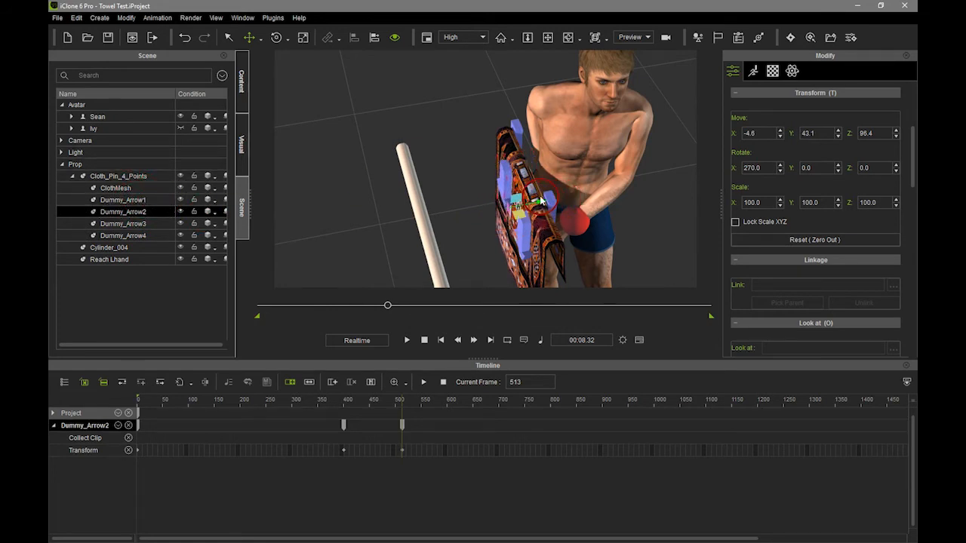
double_click(125, 200)
left_click_drag(553, 160, 511, 169)
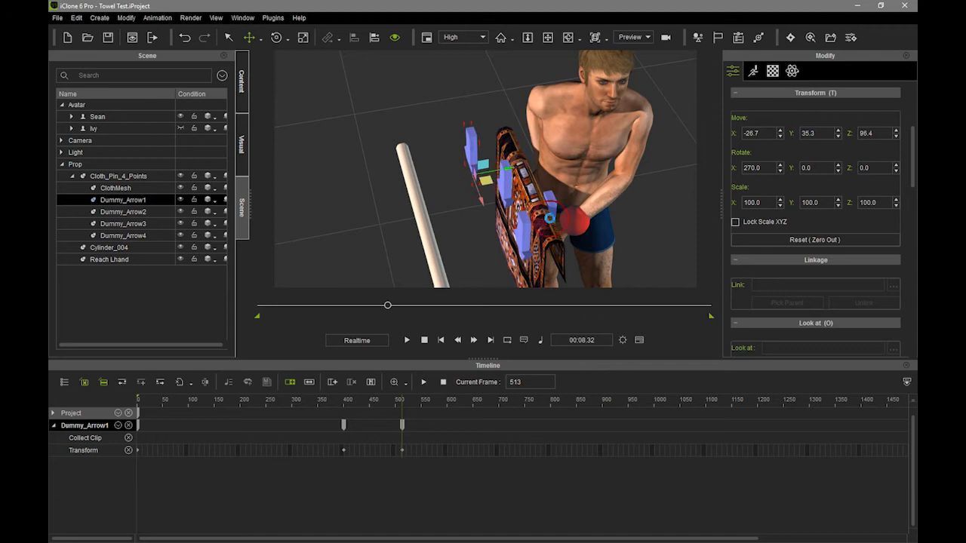
- Play the towel pickup from frame 1 to past frame 513 and examine the pinned cloth around the bar up close
right_click_drag(550, 218, 422, 194)
scroll(484, 215, "down", 3)
right_click_drag(500, 242, 555, 234)
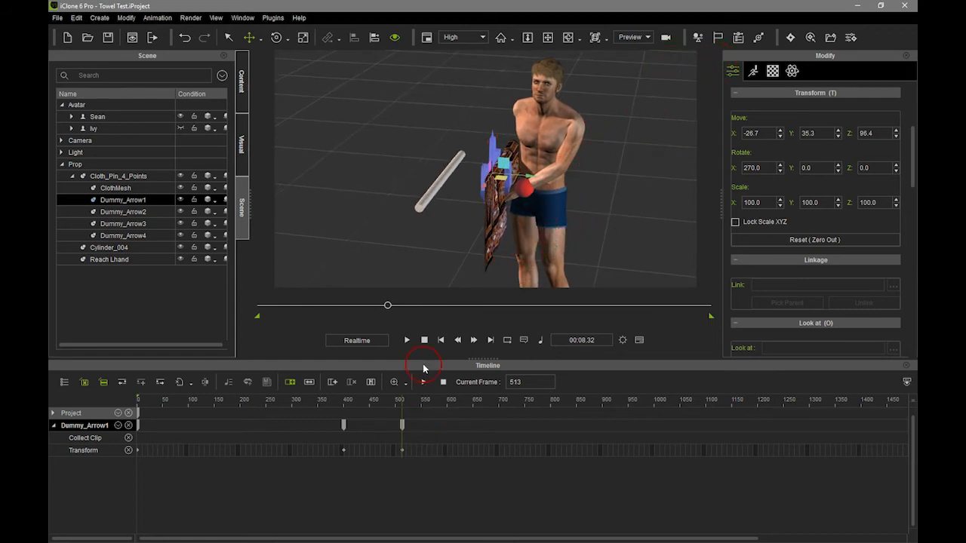
left_click(425, 341)
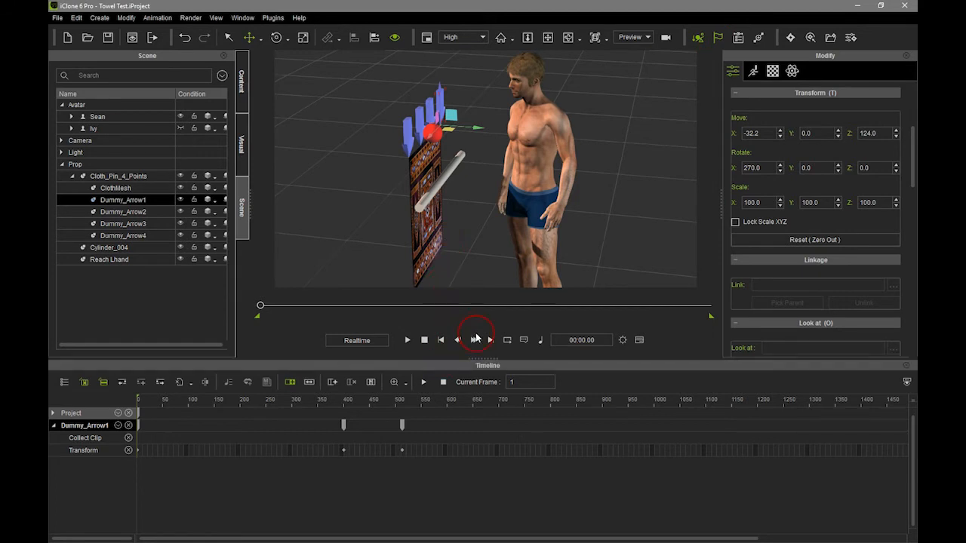
left_click(408, 341)
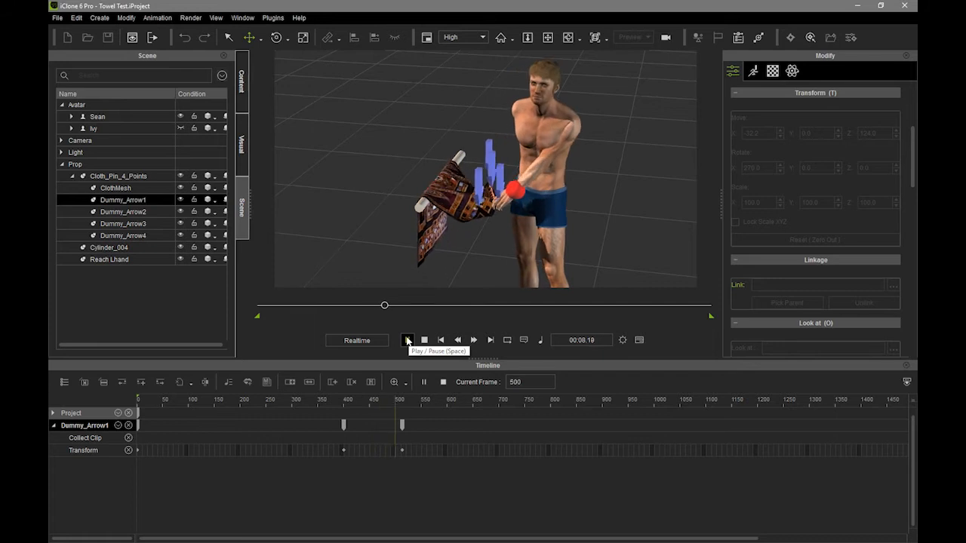
left_click(407, 340)
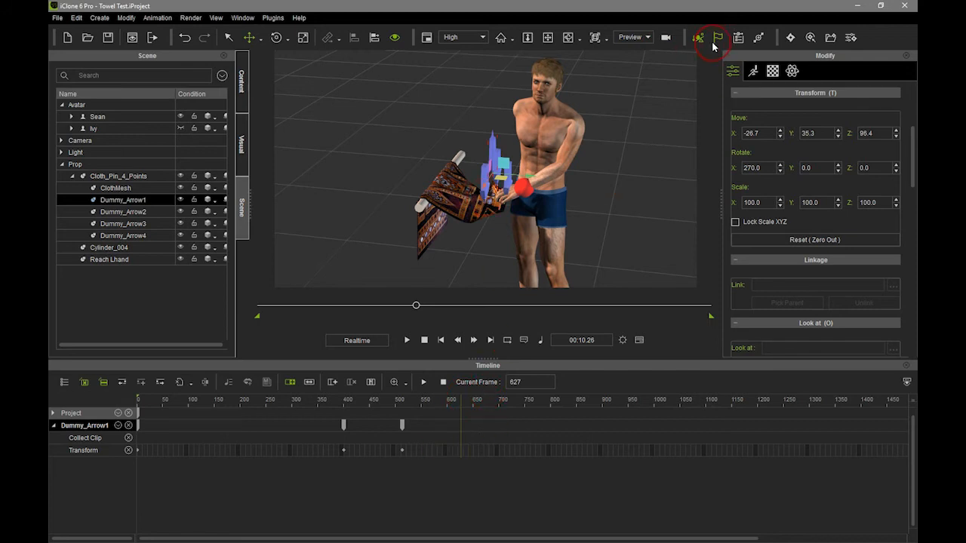
right_click_drag(520, 236, 535, 255)
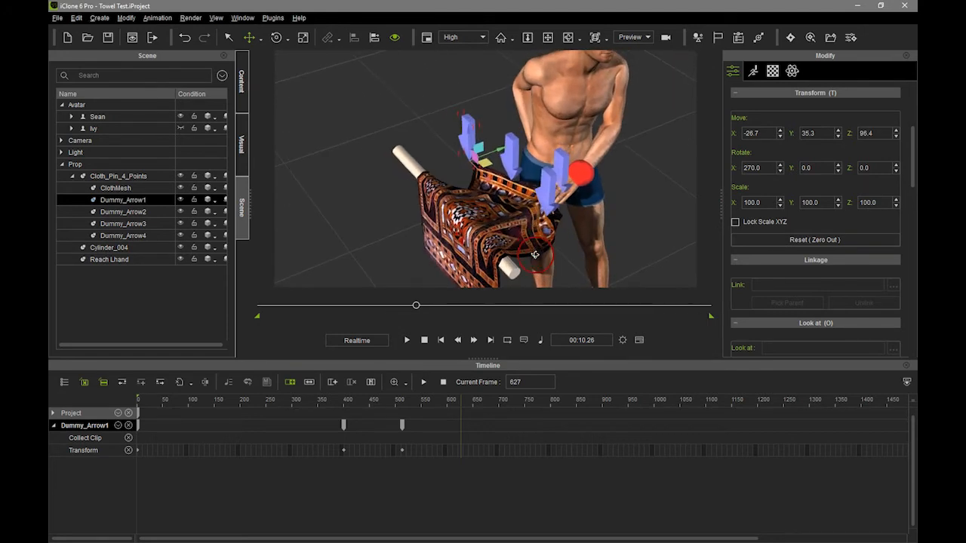
- At the frame 513 Transform key, move Dummy_Arrow4 down below Sean's hands, to about X 19.1, Y 44.6, Z 83.2
right_click_drag(593, 246, 496, 232)
mouse_move(547, 264)
right_mouse_down()
mouse_move(660, 254)
mouse_move(605, 266)
mouse_move(611, 198)
mouse_move(596, 155)
mouse_move(538, 258)
right_mouse_up()
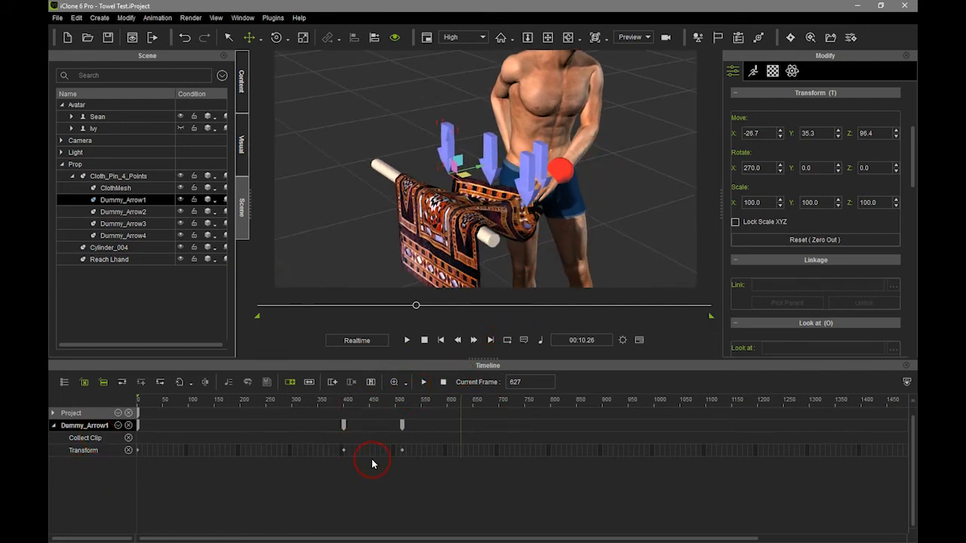
left_click(94, 453)
left_click(122, 382)
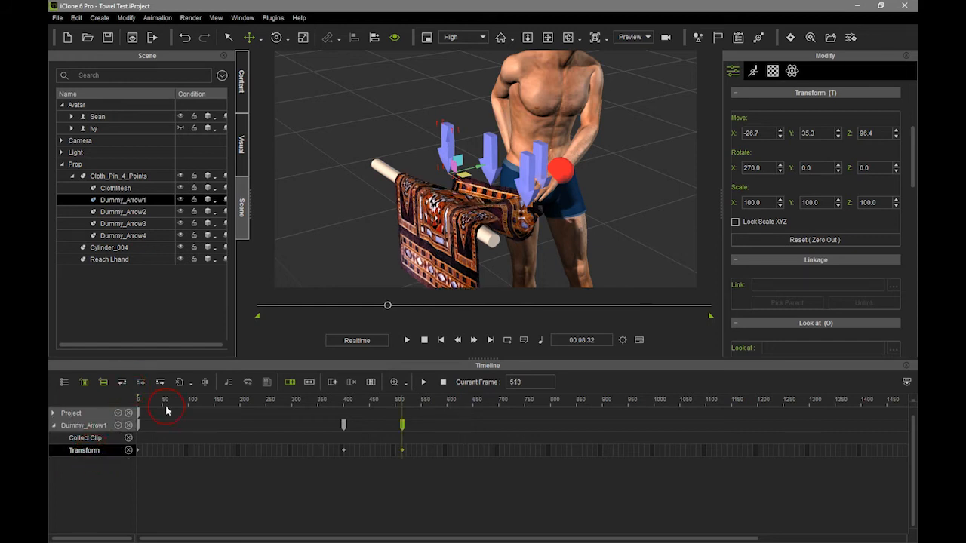
right_click_drag(537, 233, 510, 104)
right_click_drag(541, 213, 589, 143)
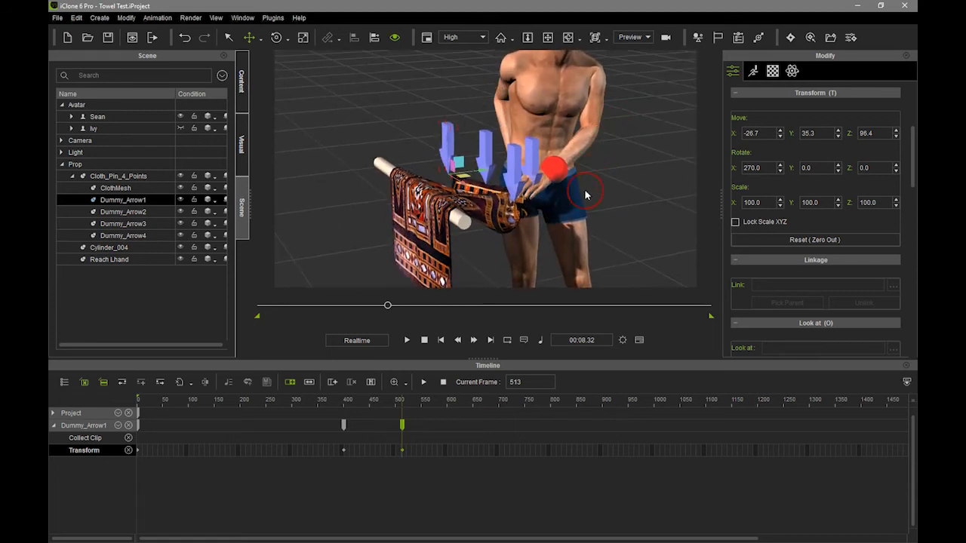
scroll(552, 217, "up", 3)
scroll(553, 221, "up", 1)
middle_click_drag(605, 242, 563, 204)
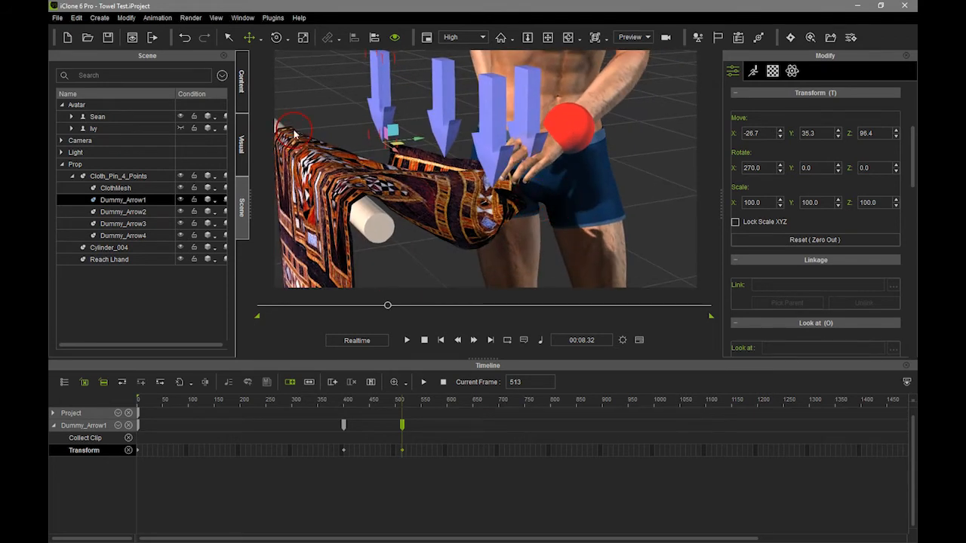
left_click(146, 240)
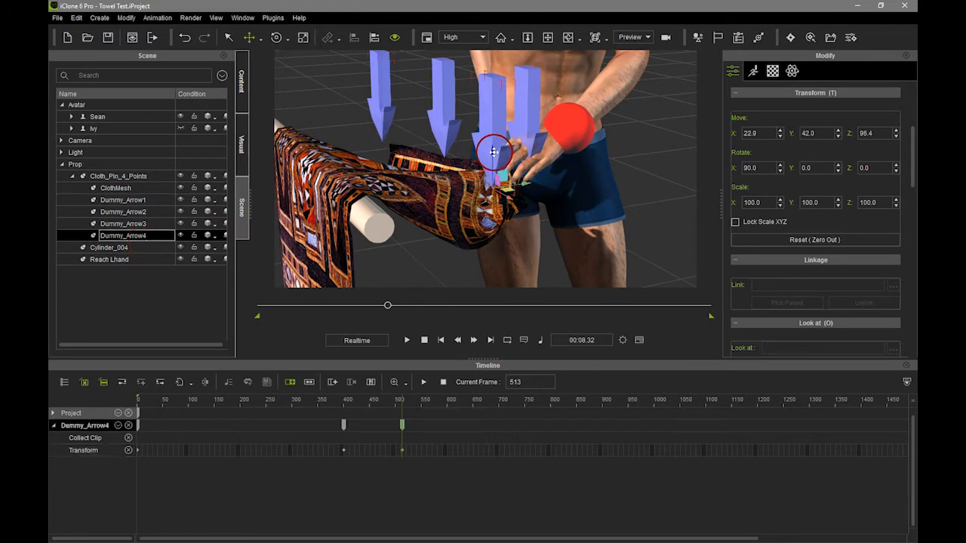
left_click_drag(494, 161, 507, 219)
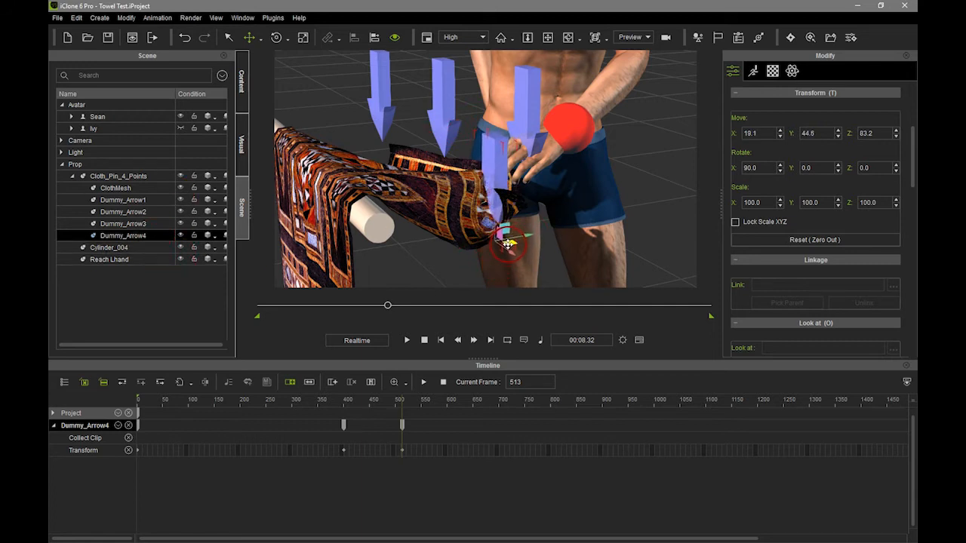
- At frame 513, bunch the pins near Sean's hands: Dummy_Arrow2 to about X 9.2, Y 46.0 and Dummy_Arrow1 to about X 7.4, Y 41.1, Z 87.5
left_click(138, 213)
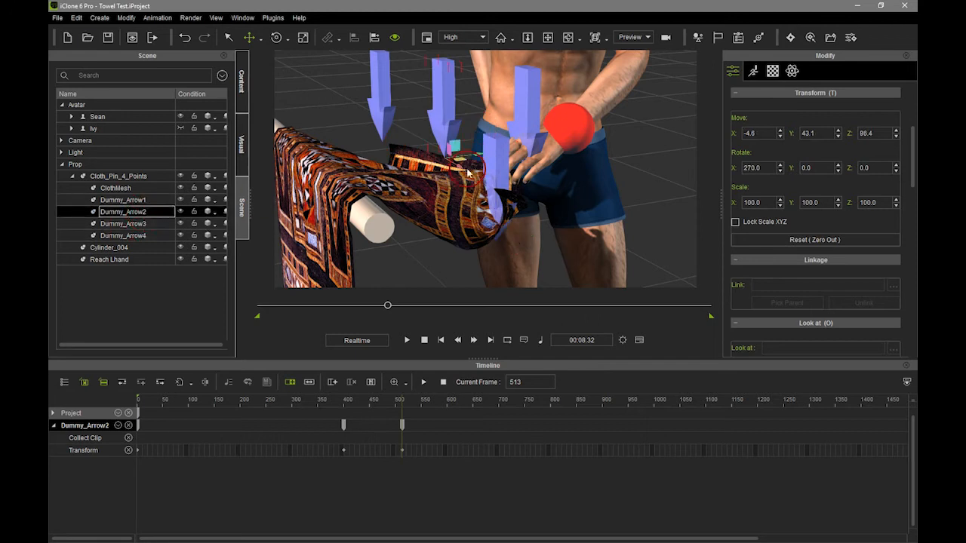
left_click_drag(461, 158, 499, 168)
right_click_drag(516, 111, 541, 173)
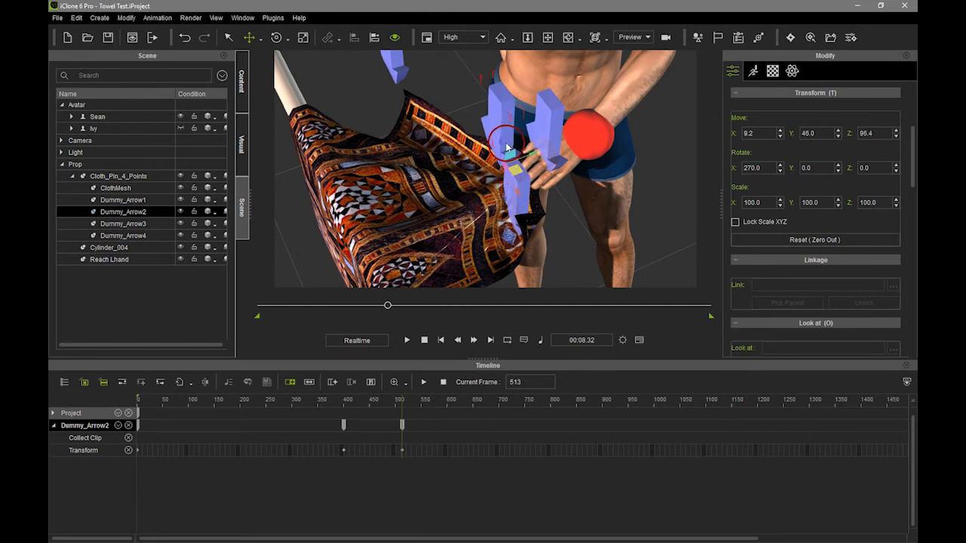
left_click(166, 199)
left_click_drag(413, 88, 485, 149)
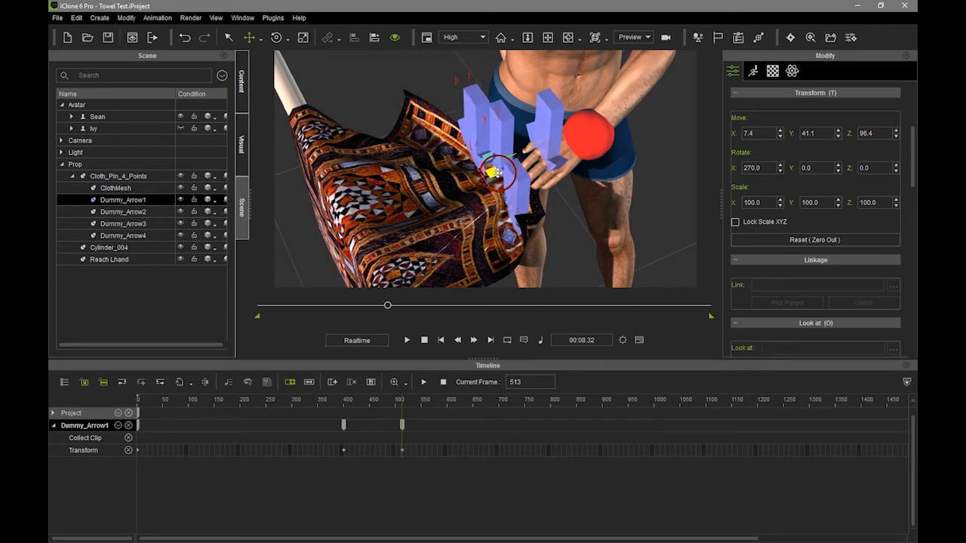
right_click_drag(537, 233, 554, 186)
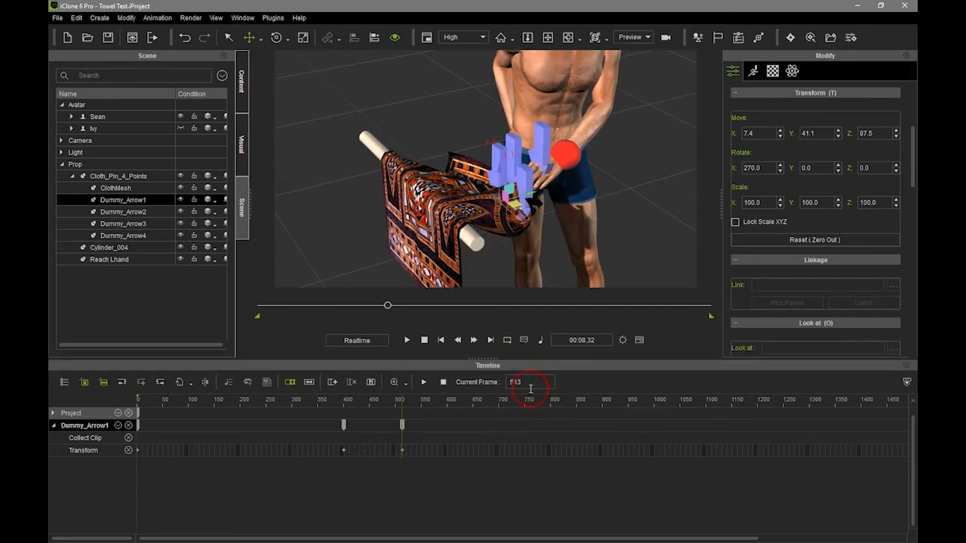
- Play the towel pickup in Realtime mode from frame 1 to well past frame 513 and examine the gathered cloth
left_click(424, 340)
left_click(459, 340)
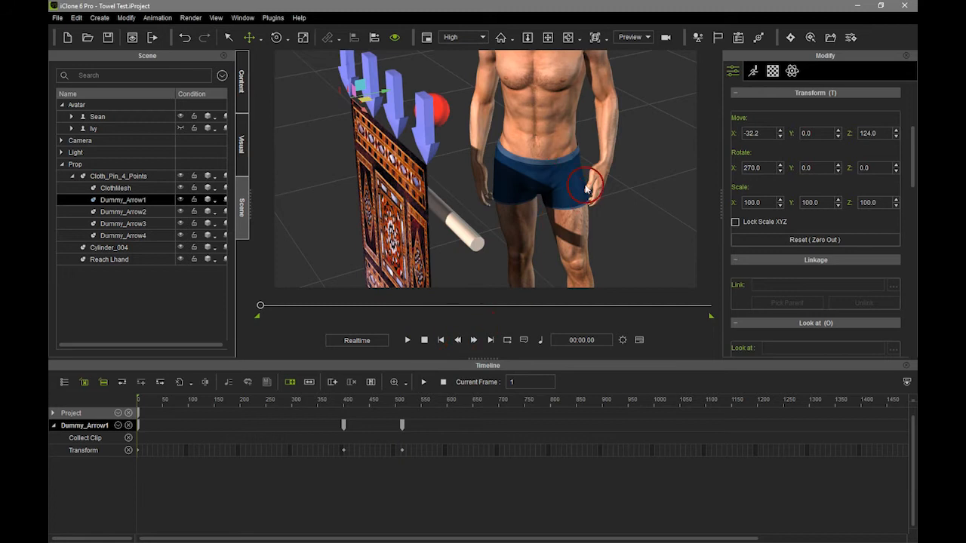
right_click_drag(586, 188, 585, 195)
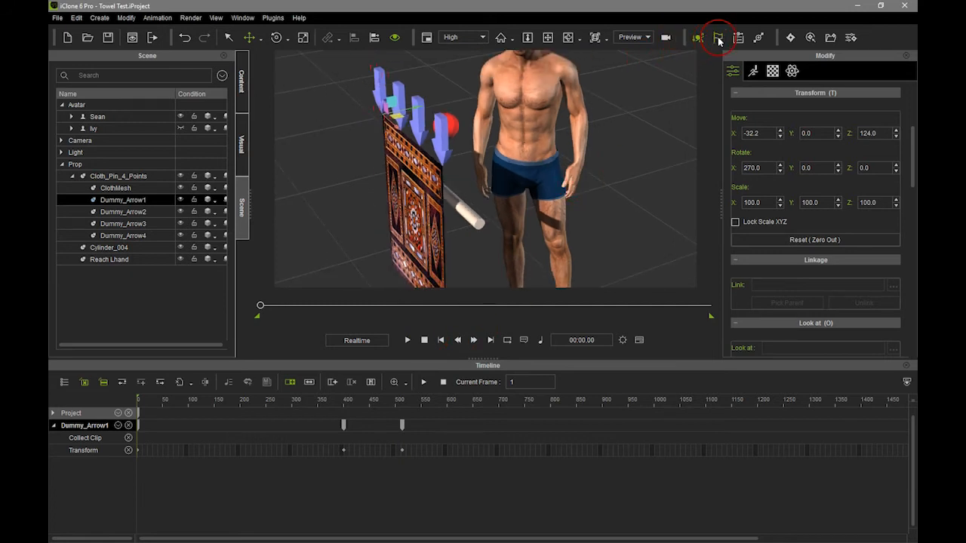
left_click(414, 347)
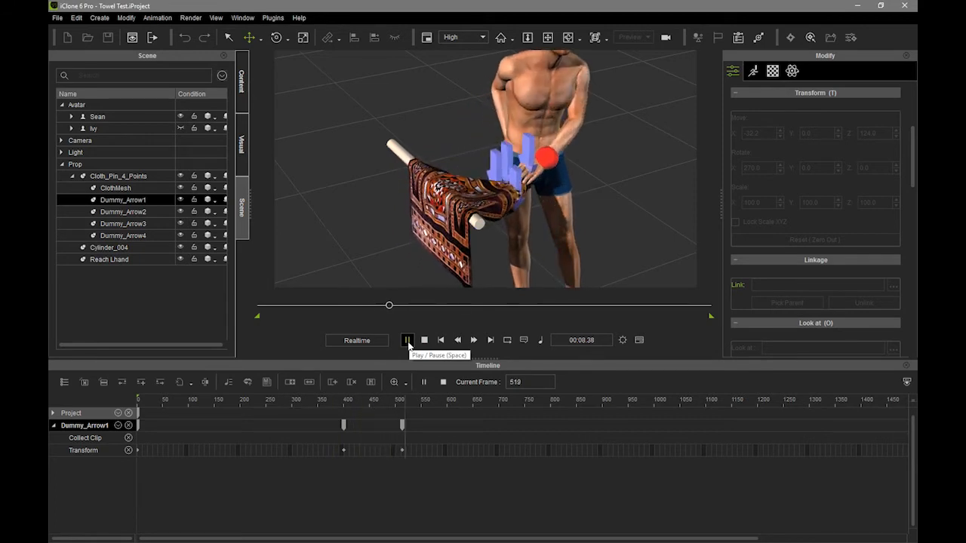
left_click(410, 345)
left_click(410, 344)
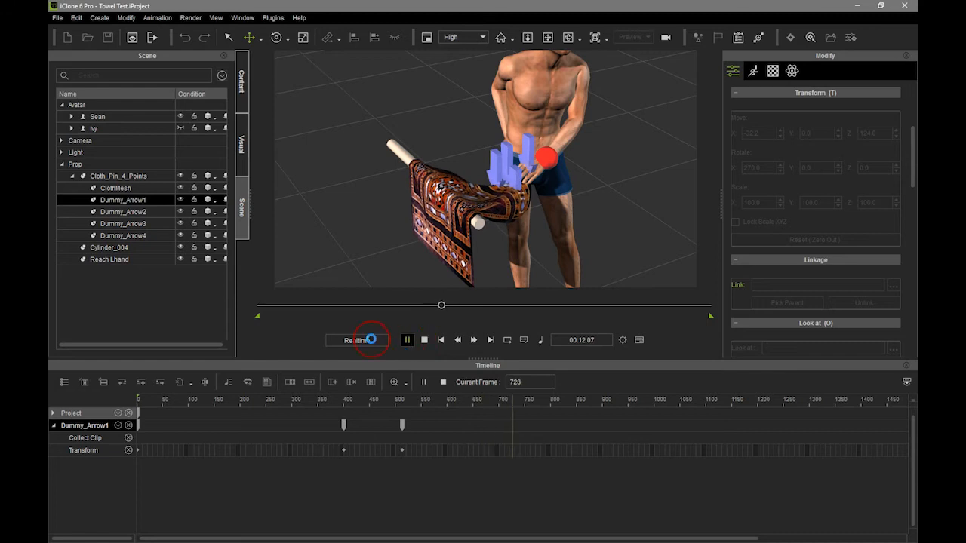
left_click(405, 340)
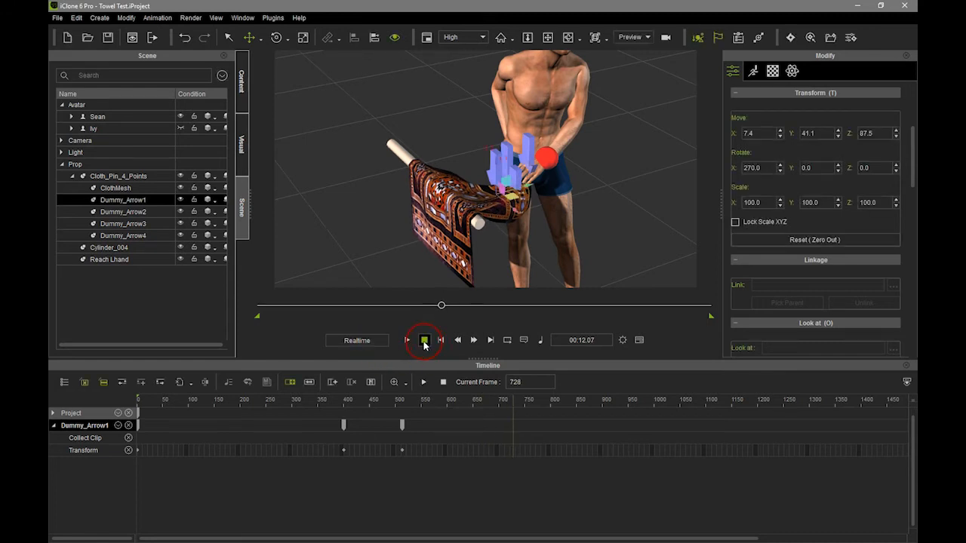
- Switch playback to By Frame mode and replay the pickup from the start to about frame 650, viewing Sean and the towel
left_click(424, 340)
left_click(362, 340)
left_click(414, 345)
right_click_drag(567, 194, 472, 161)
middle_click_drag(503, 190, 547, 233)
right_click_drag(557, 238, 532, 242)
left_click(406, 341)
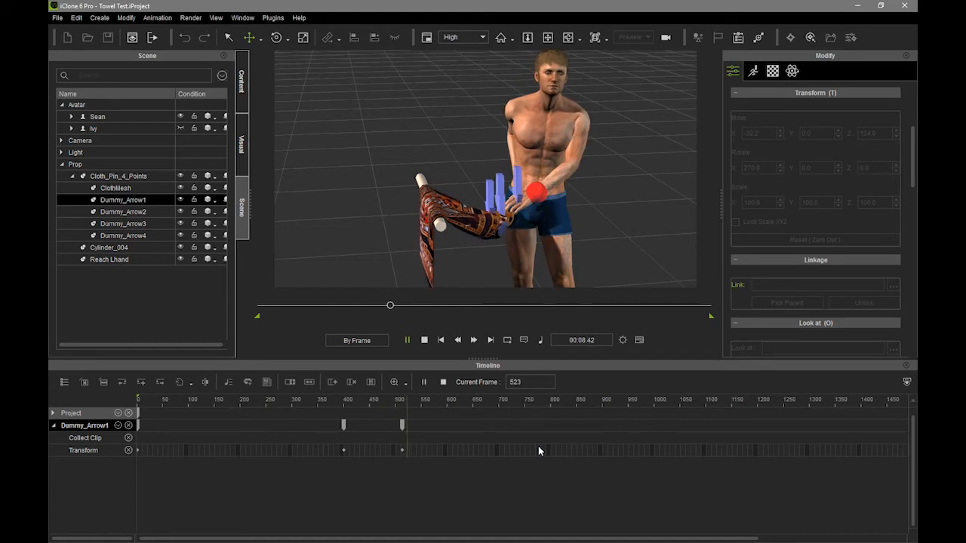
left_click(407, 340)
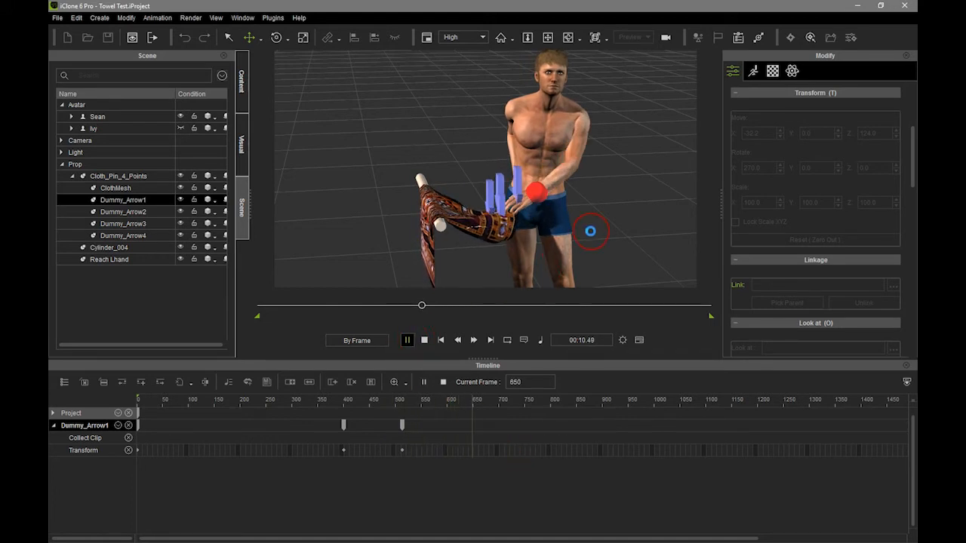
left_click(533, 212)
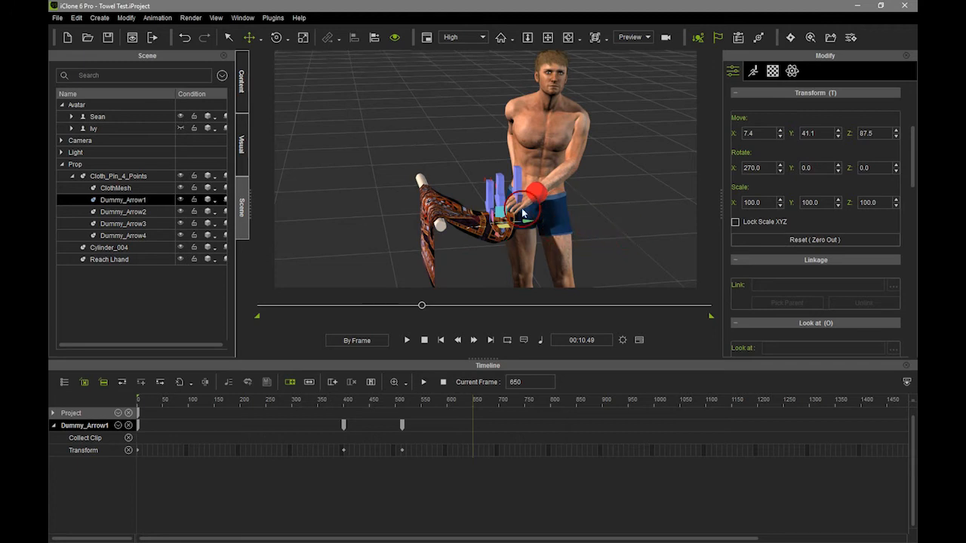
- Select Sean, go to his Motion Layer key at frame 513 and open Edit Motion Layer
left_click(65, 511)
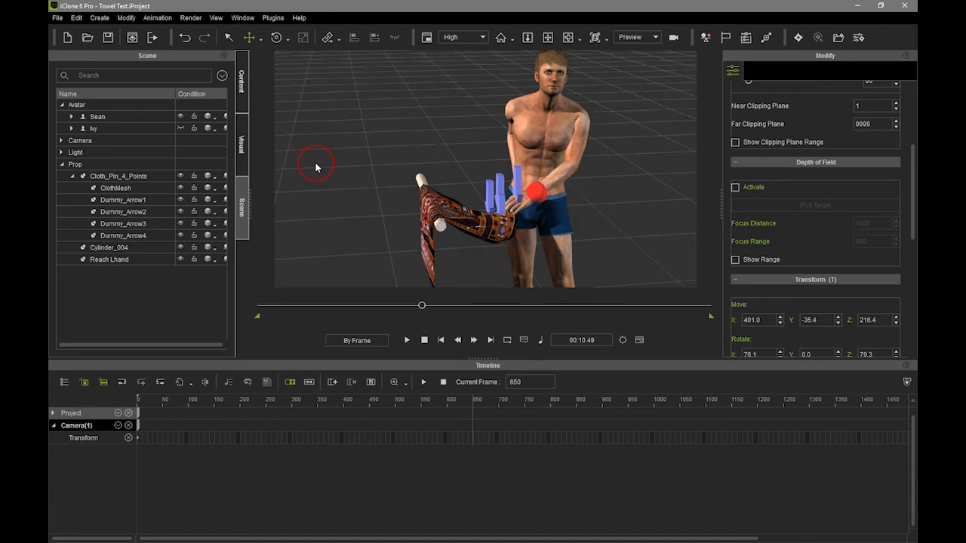
left_click(105, 117)
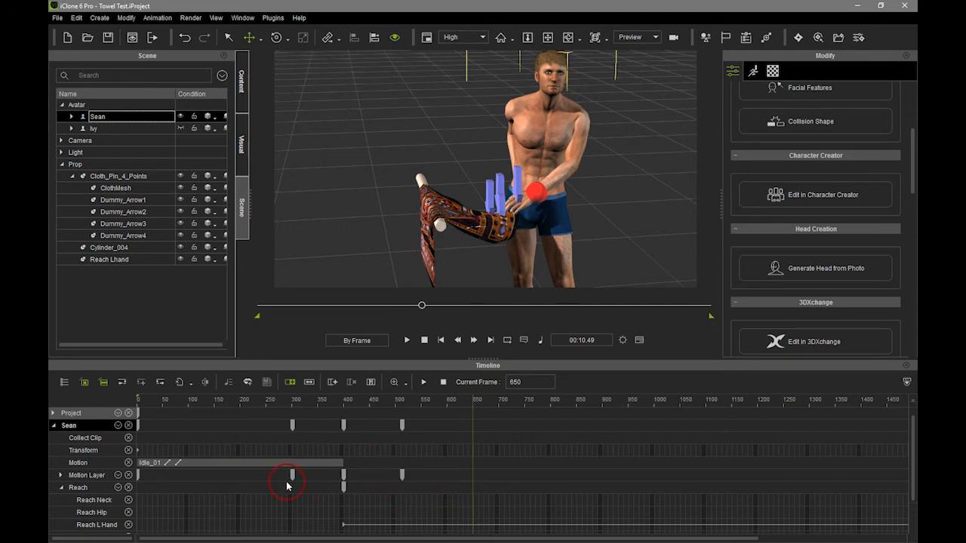
left_click(83, 474)
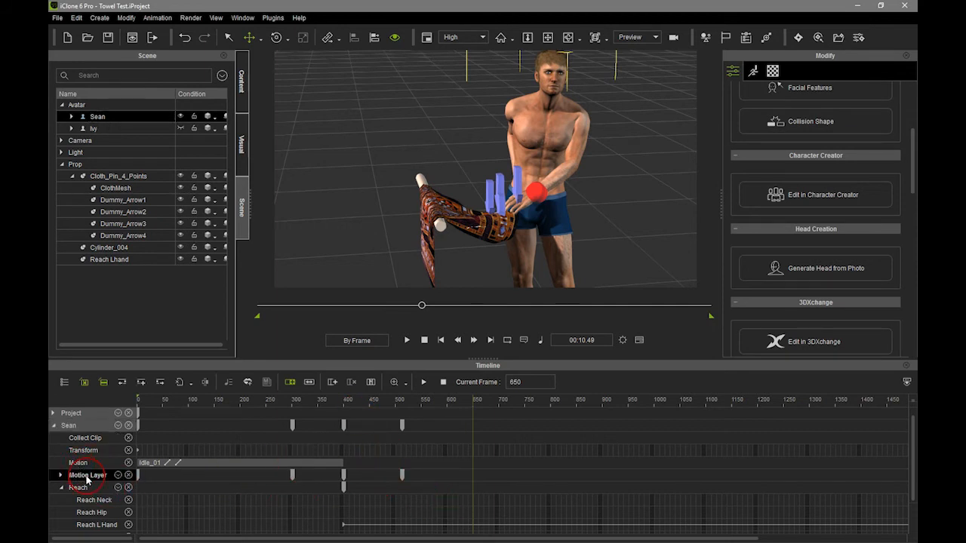
left_click(122, 382)
left_click(531, 204)
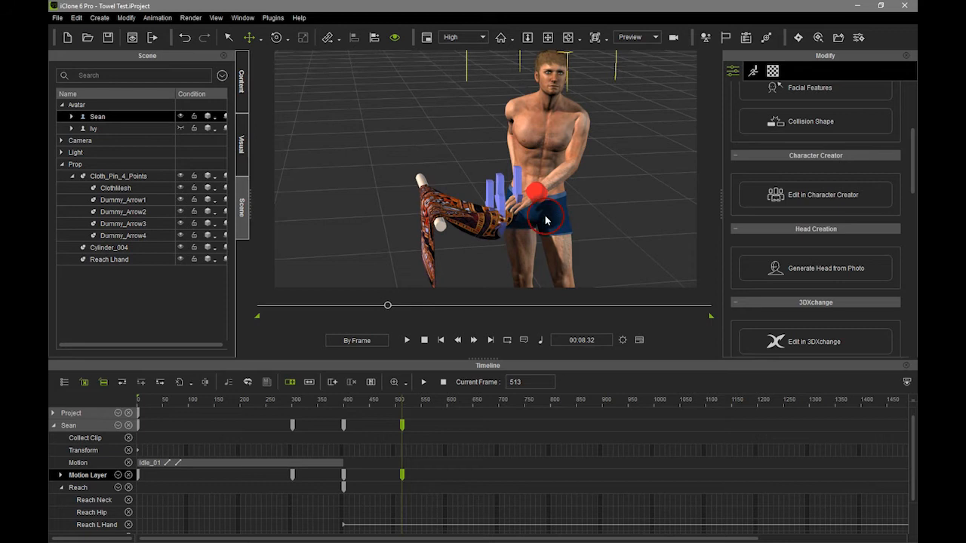
right_click_drag(616, 135, 686, 220)
left_click(830, 199)
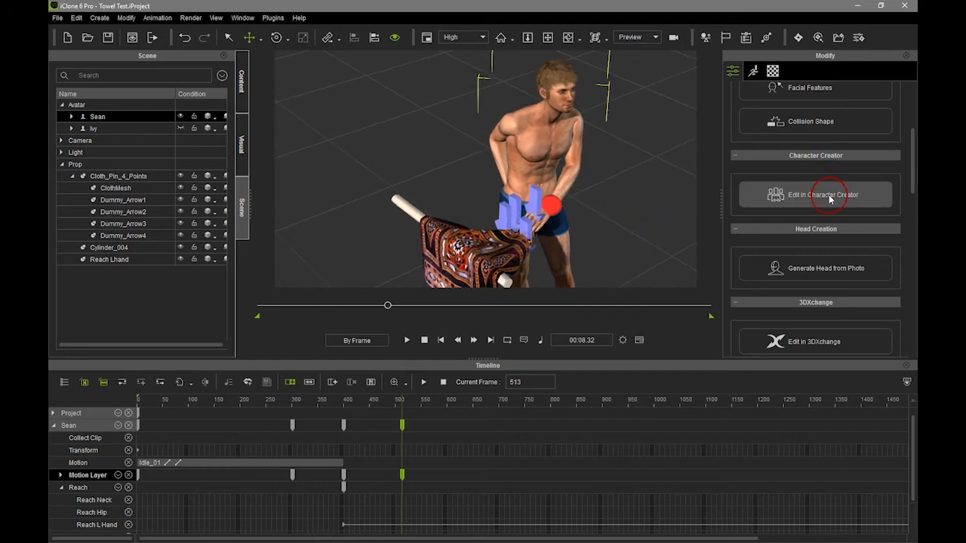
left_click(752, 71)
left_click(822, 236)
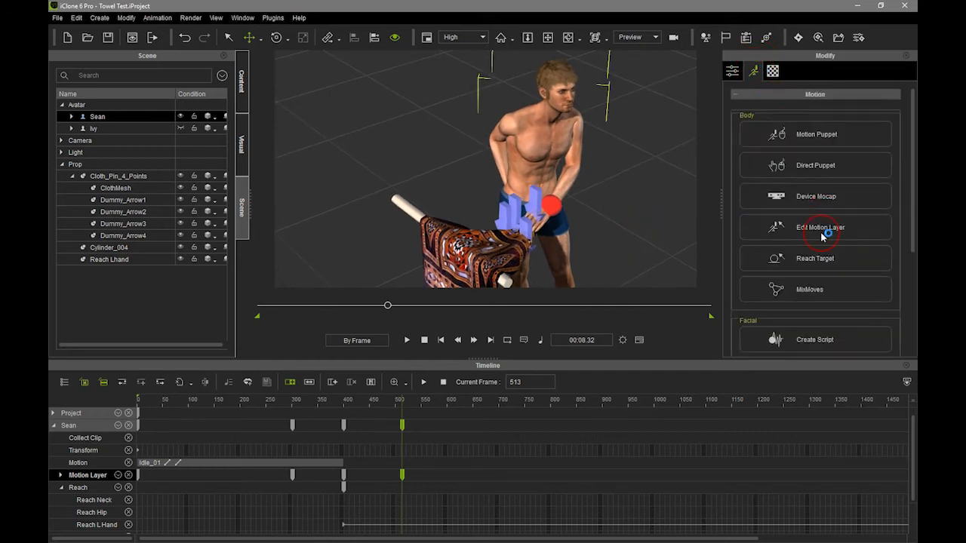
left_click(832, 229)
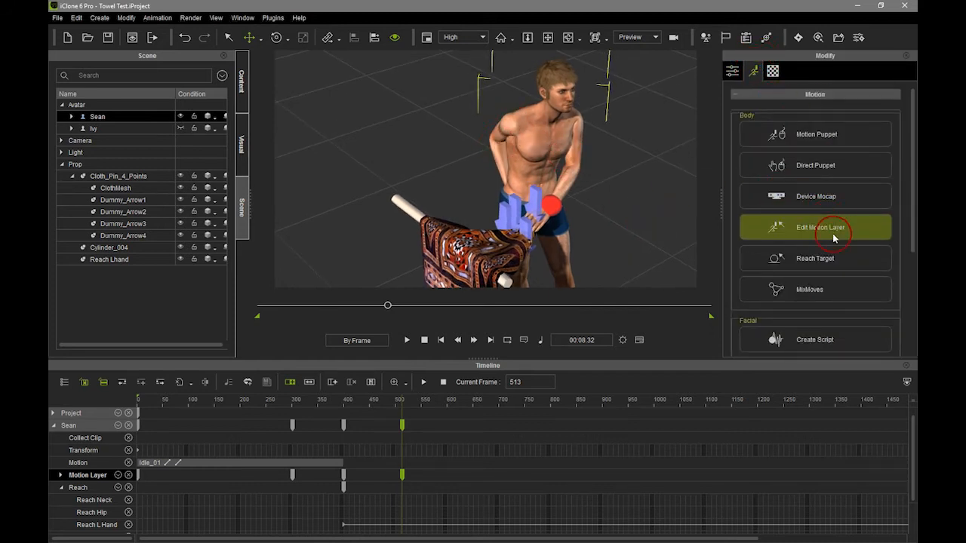
- At frame 513, rotate Sean's head down and towards the towel on the bar
left_click(699, 213)
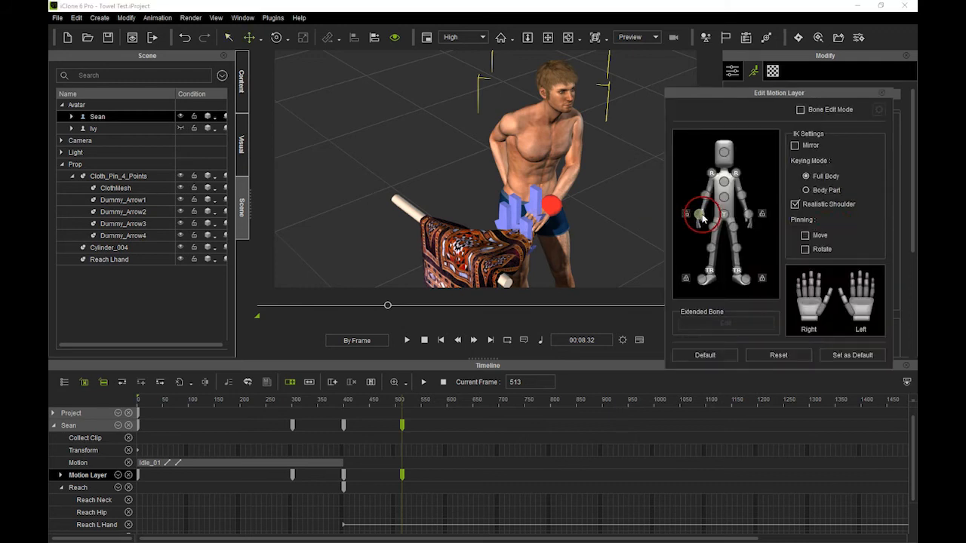
left_click(535, 168)
left_click_drag(535, 168, 480, 172)
middle_click_drag(611, 199, 561, 169)
left_click_drag(404, 404, 468, 442)
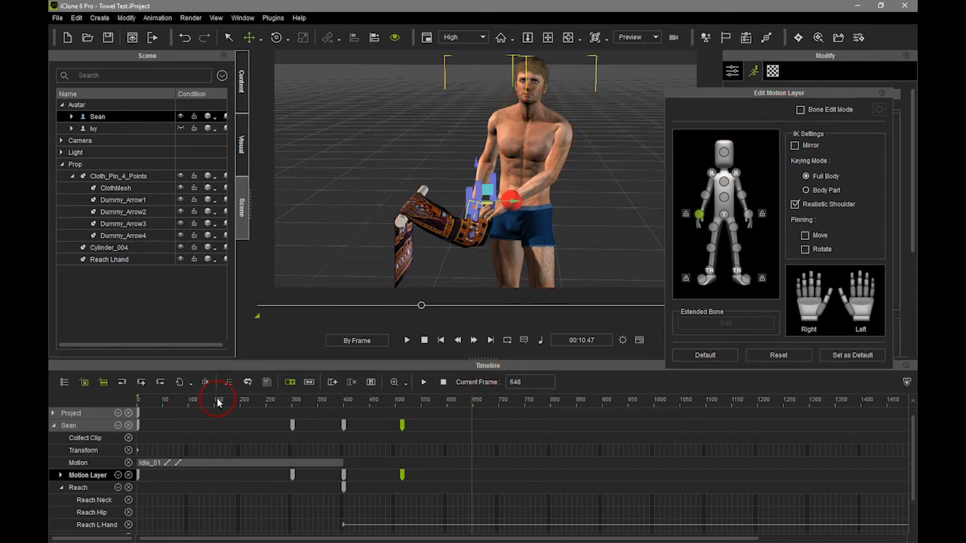
left_click(141, 383)
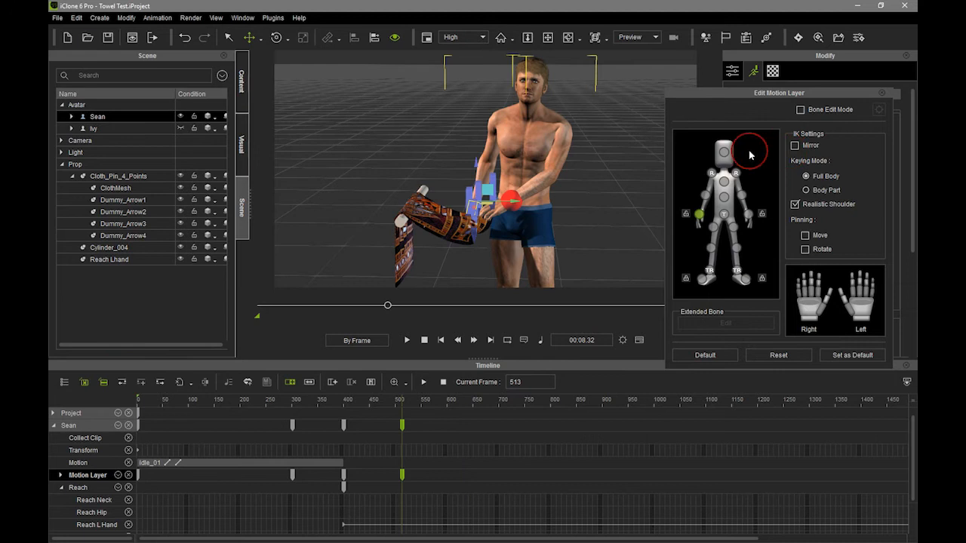
left_click(723, 152)
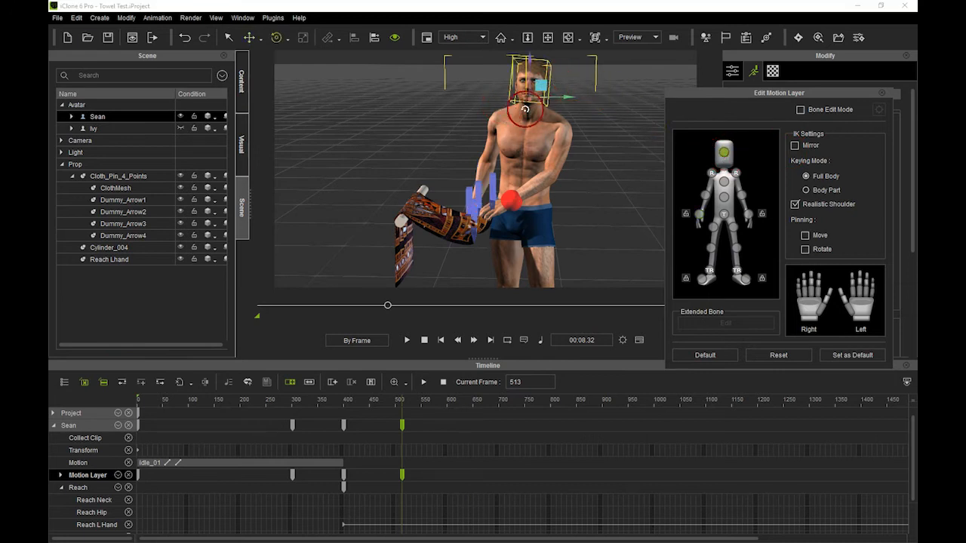
left_click_drag(524, 94, 547, 109)
left_click_drag(519, 80, 521, 85)
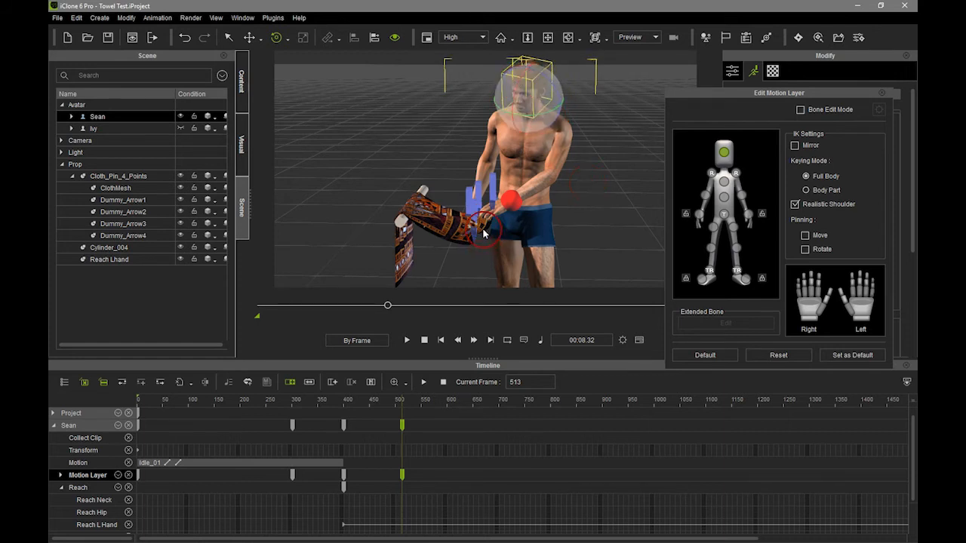
- At frame 641, rotate Sean's lower spine to bend his torso forward and key the new pose
left_click_drag(402, 406, 465, 407)
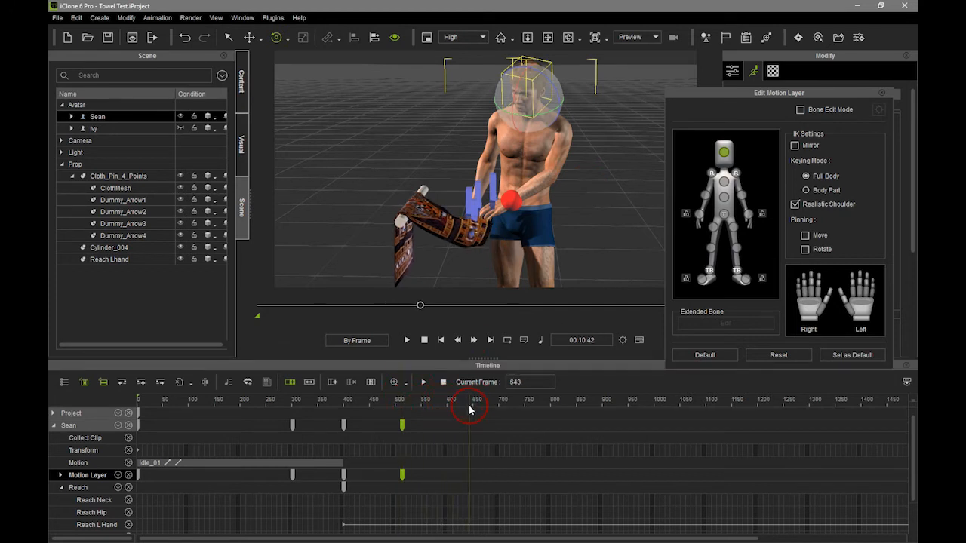
left_click_drag(468, 410, 471, 412)
right_click_drag(489, 197, 543, 179)
middle_click_drag(544, 179, 479, 179)
right_click_drag(479, 179, 535, 201)
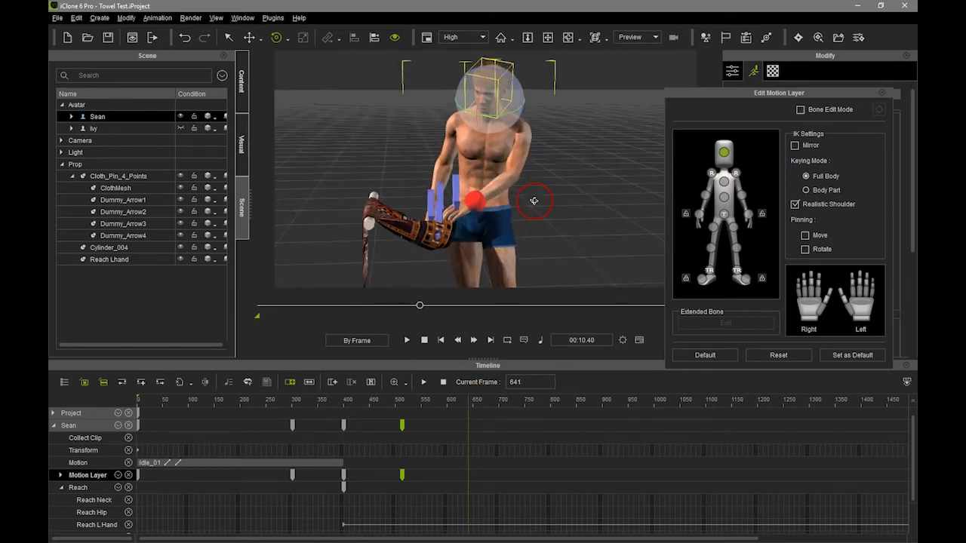
left_click(722, 199)
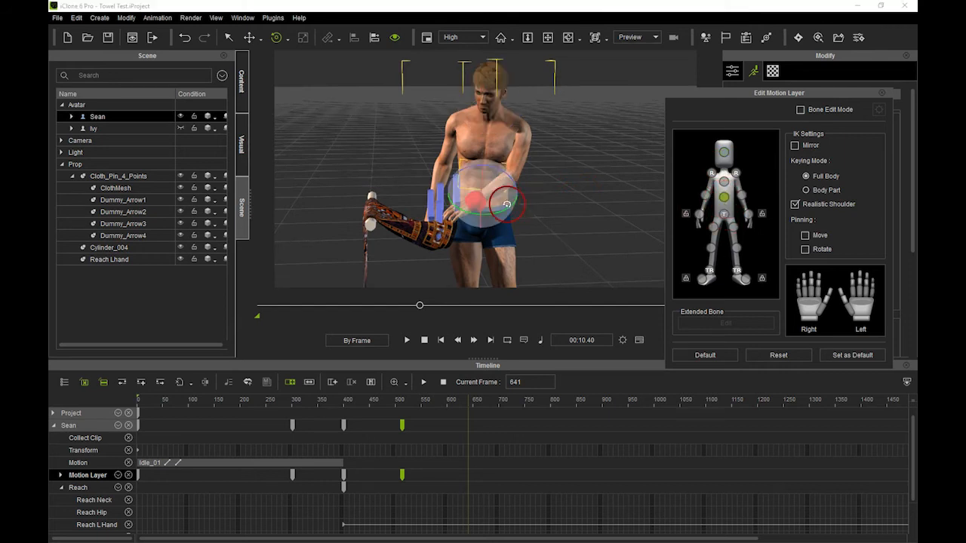
left_click_drag(500, 213, 507, 208)
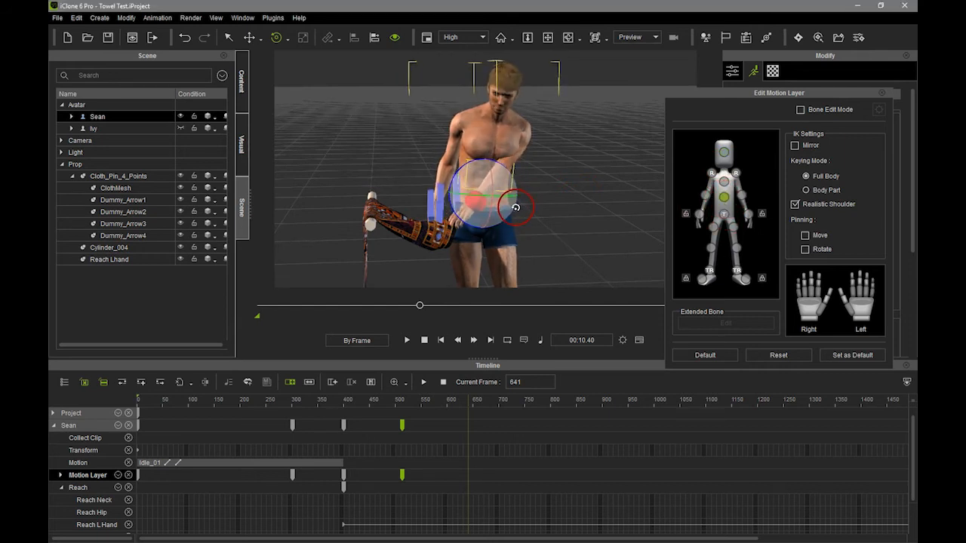
left_click_drag(485, 168, 477, 171)
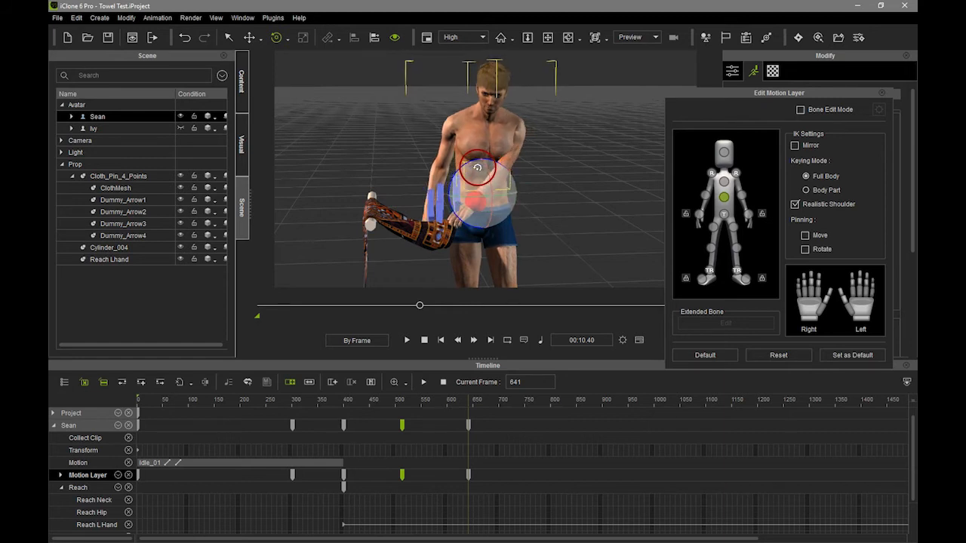
- At frame 641, rotate Sean's upper and lower spine to bring his torso more upright
left_click(726, 183)
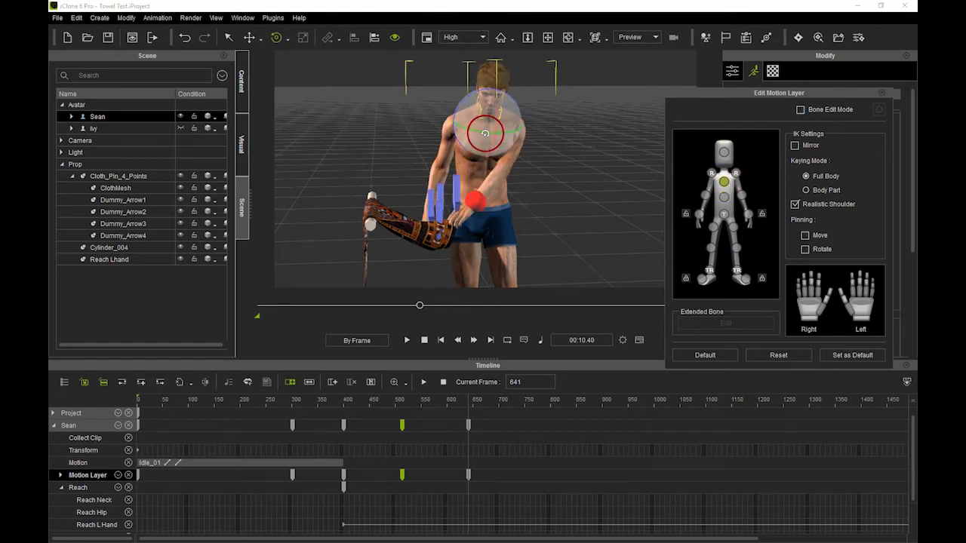
left_click(489, 131)
left_click(725, 181)
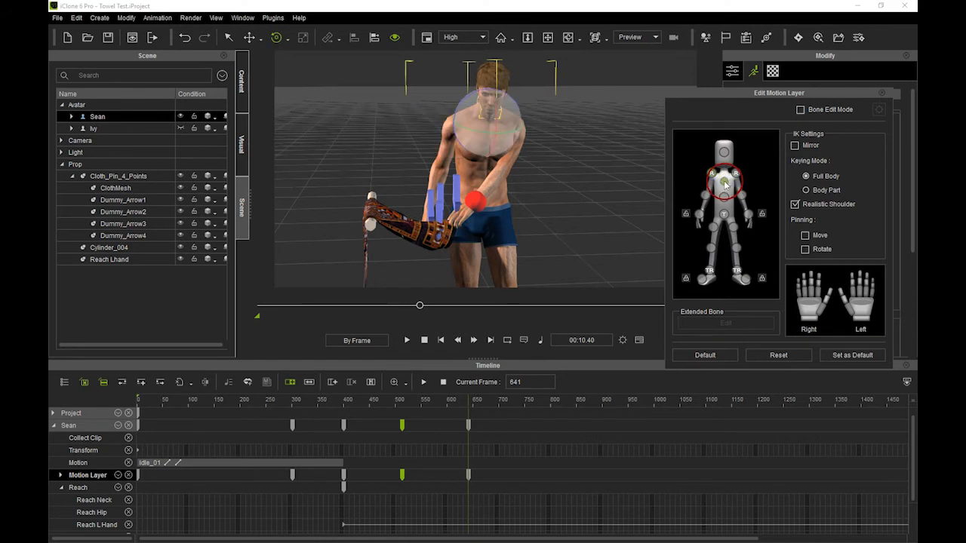
left_click_drag(499, 118, 497, 110)
left_click(724, 198)
left_click_drag(512, 199, 503, 206)
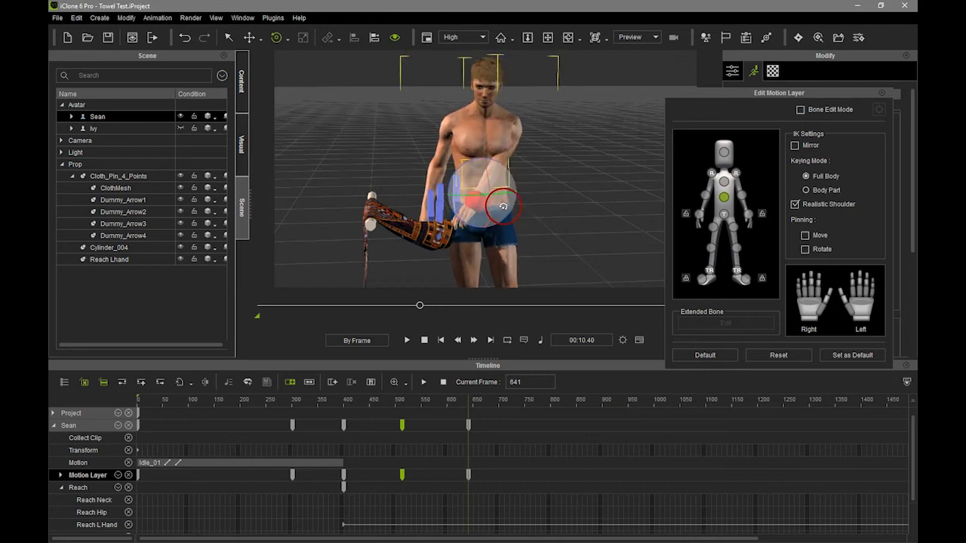
- Adjust Sean's hip rotation and rotate his lower spine to turn his torso away from the bar at frame 641
left_click(723, 214)
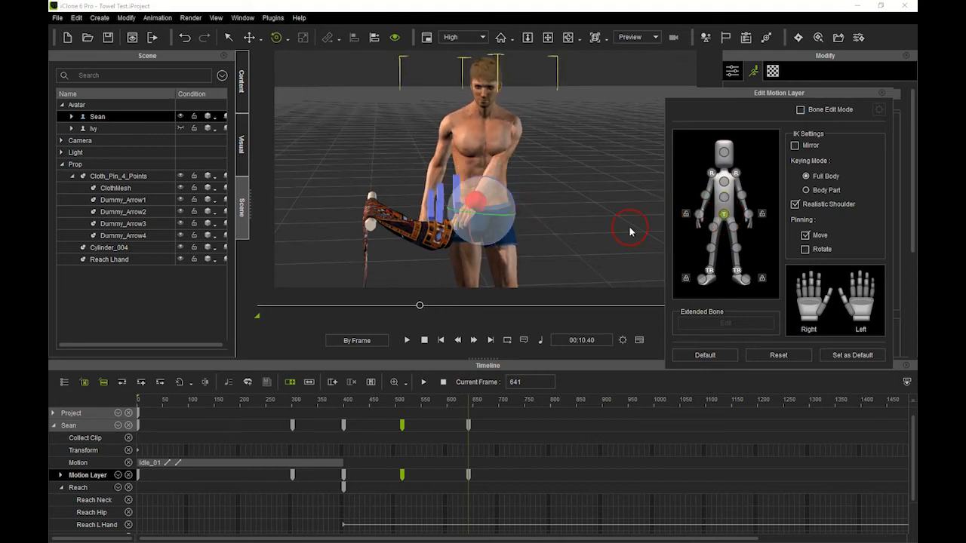
left_click_drag(502, 216, 519, 214)
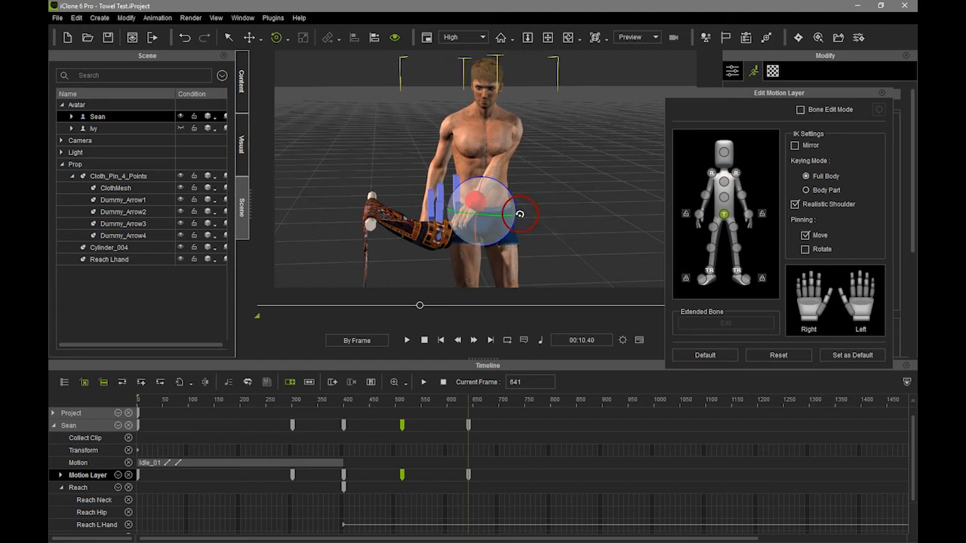
left_click(723, 197)
left_click_drag(502, 205, 516, 215)
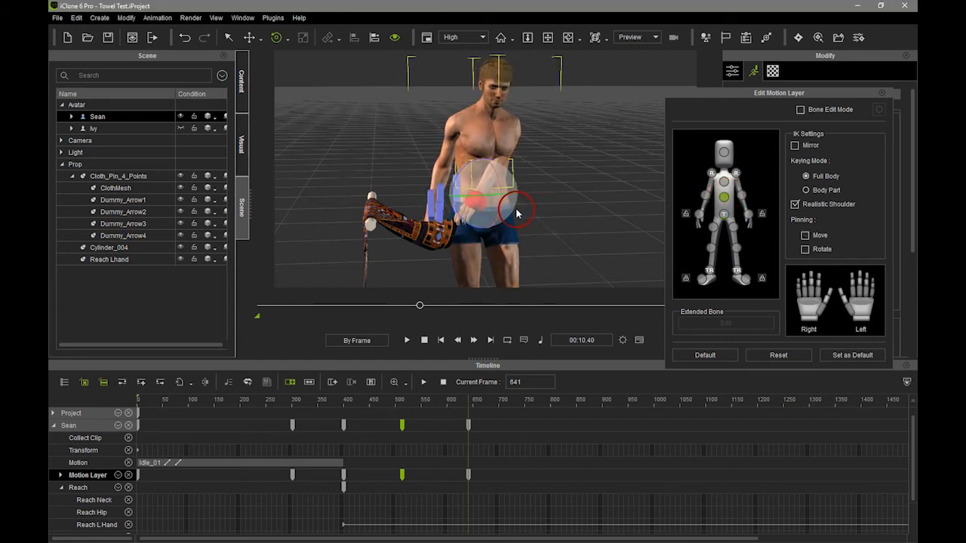
- Rotate Sean's upper spine and head to face further away from the bar at frame 641
left_click(713, 184)
left_click_drag(480, 127, 482, 128)
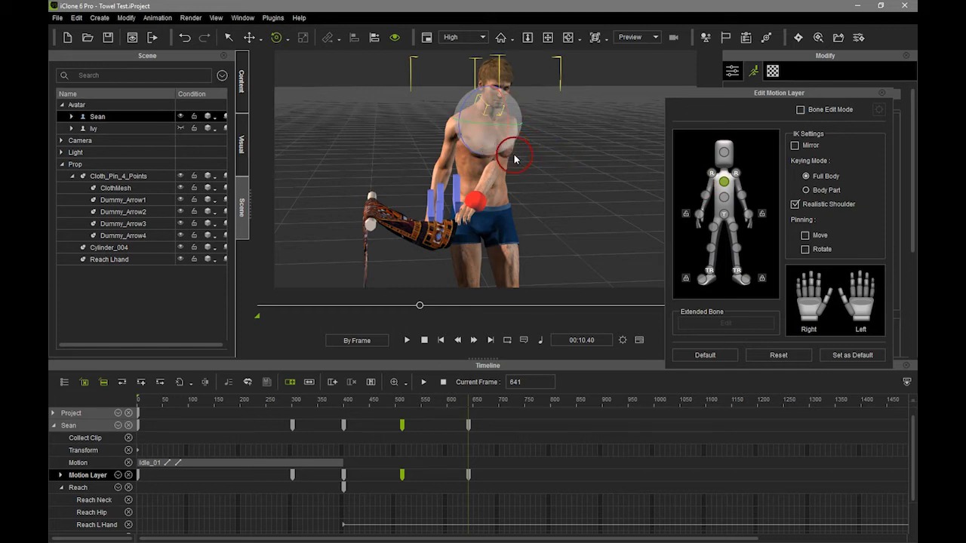
left_click(723, 151)
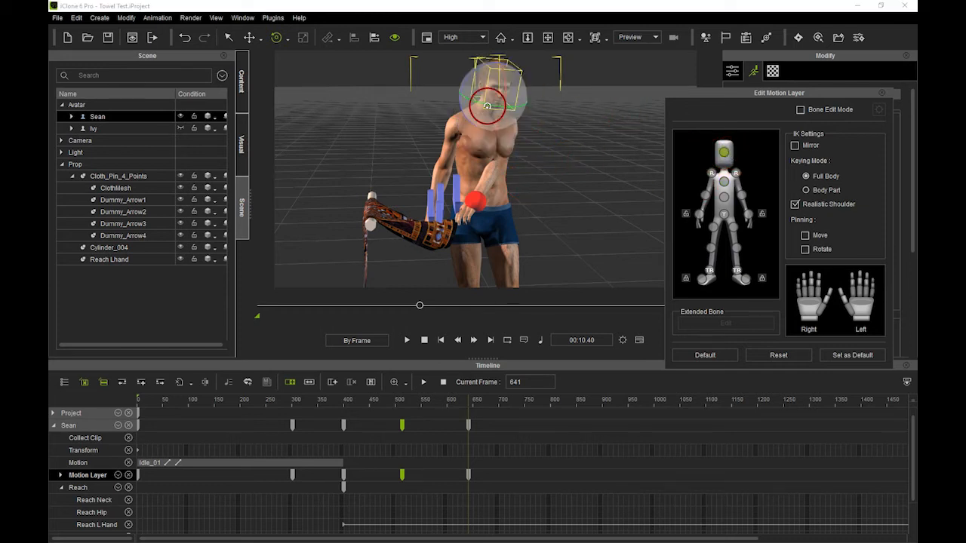
left_click_drag(504, 93, 496, 99)
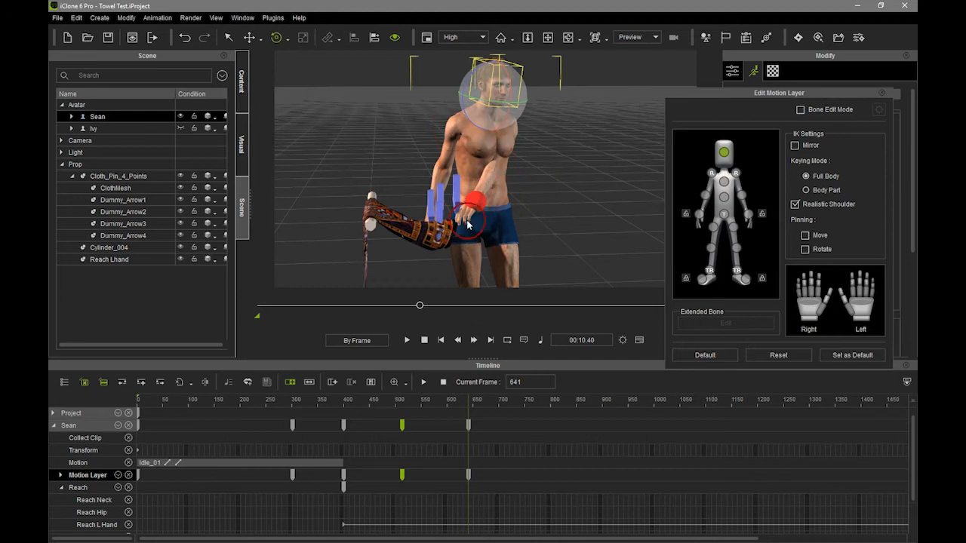
- Move Sean's hip sideways away from the bar at frame 641 and close Edit Motion Layer
left_click(723, 217)
key("w")
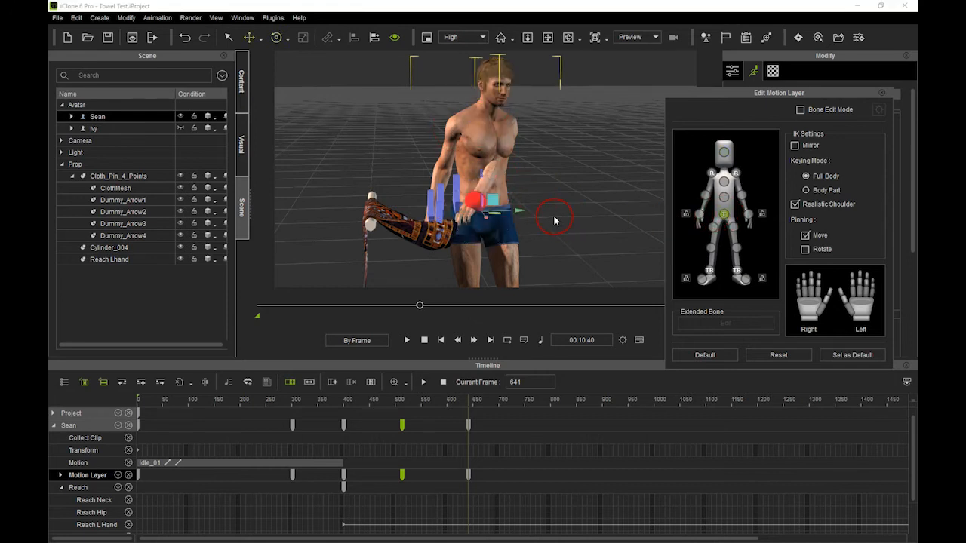
left_click_drag(522, 212, 523, 211)
left_click_drag(526, 216, 533, 216)
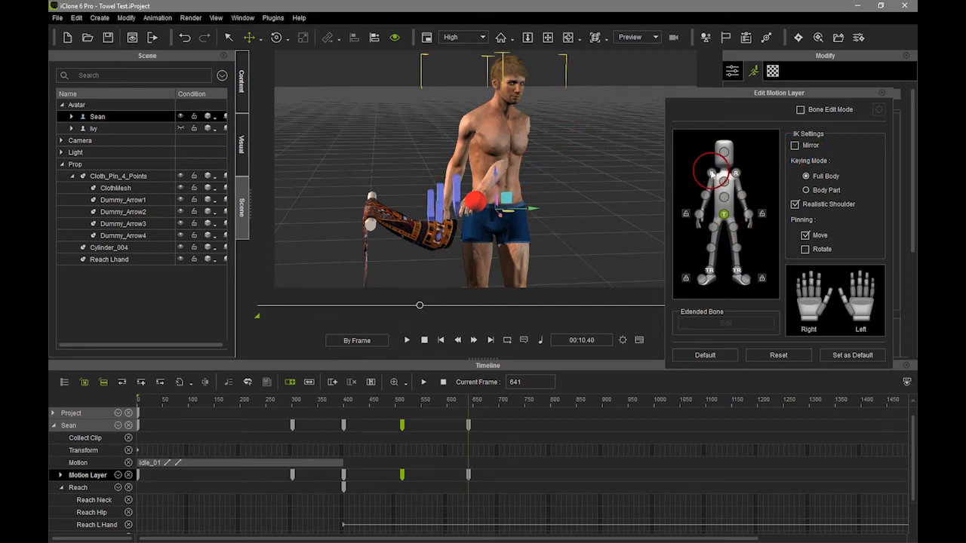
left_click(881, 93)
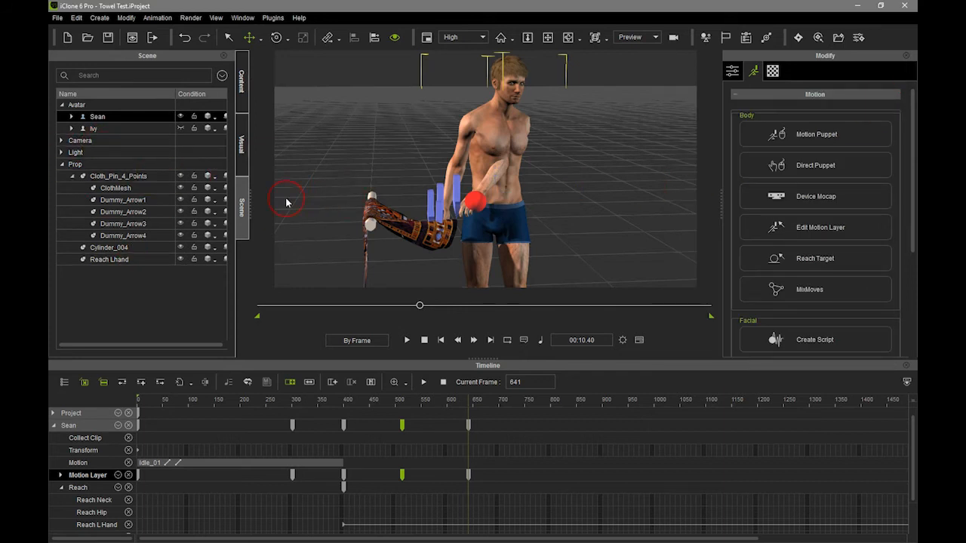
- At frame 641, move Cloth_Pin_4_Points away from the bar to Sean's left hand and rotate it to fit his pose
left_click(132, 176)
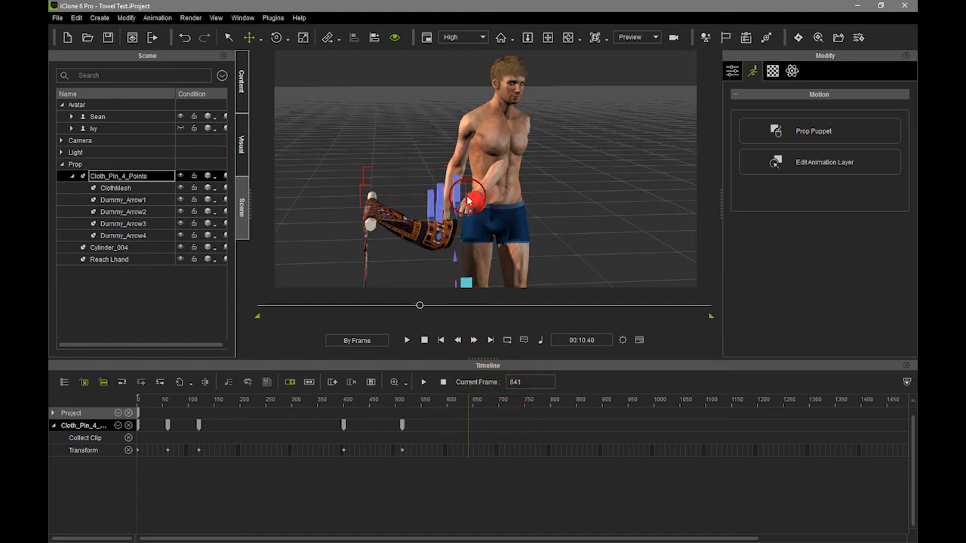
middle_click_drag(556, 204, 545, 181)
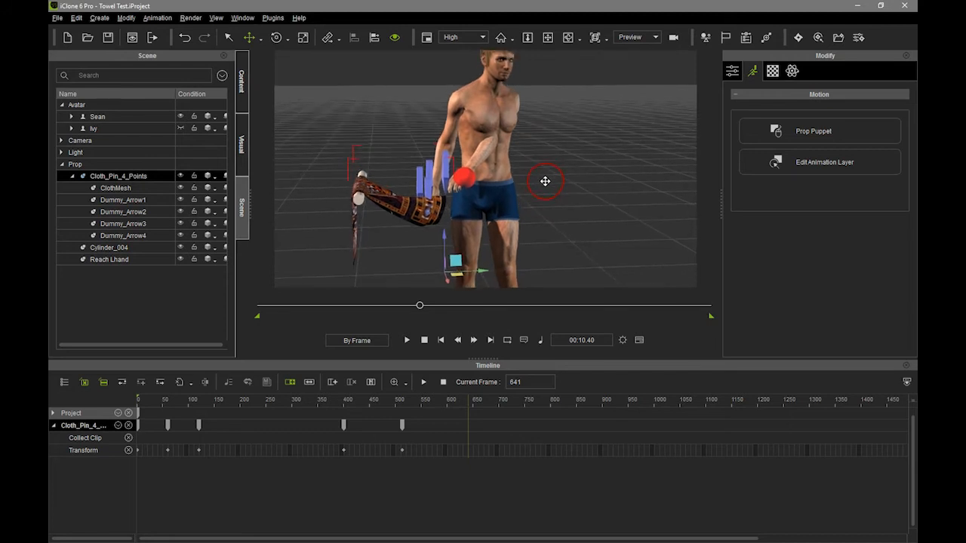
left_click_drag(482, 270, 563, 267)
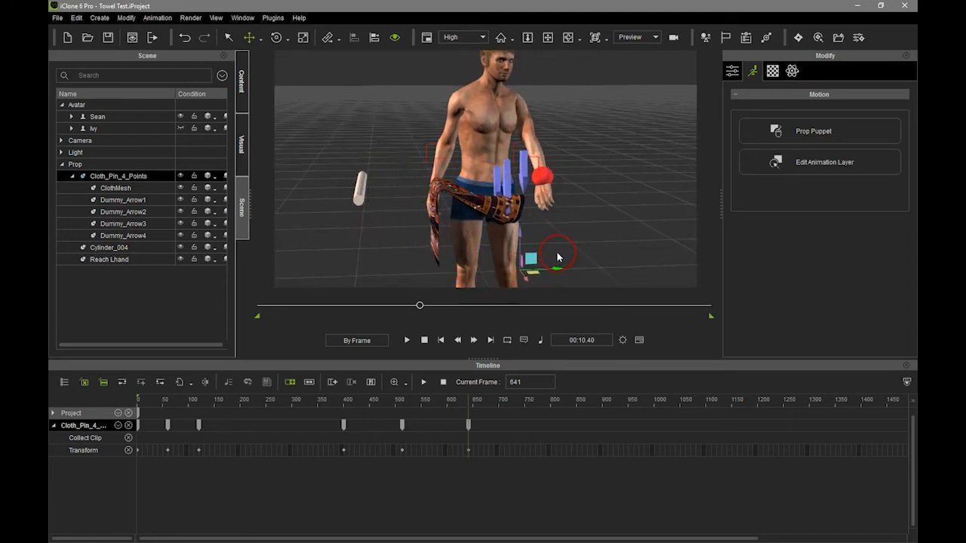
right_click_drag(604, 211, 489, 204)
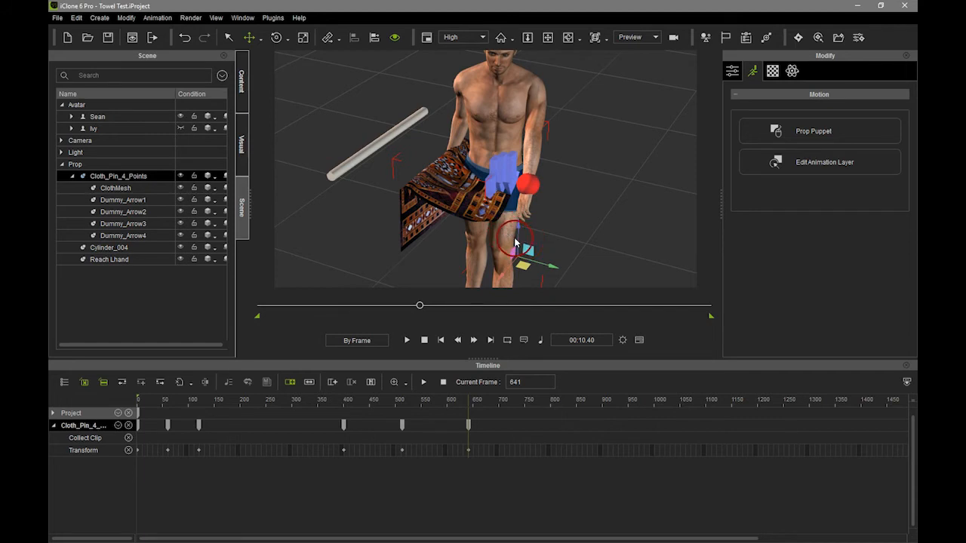
left_click_drag(539, 274, 549, 273)
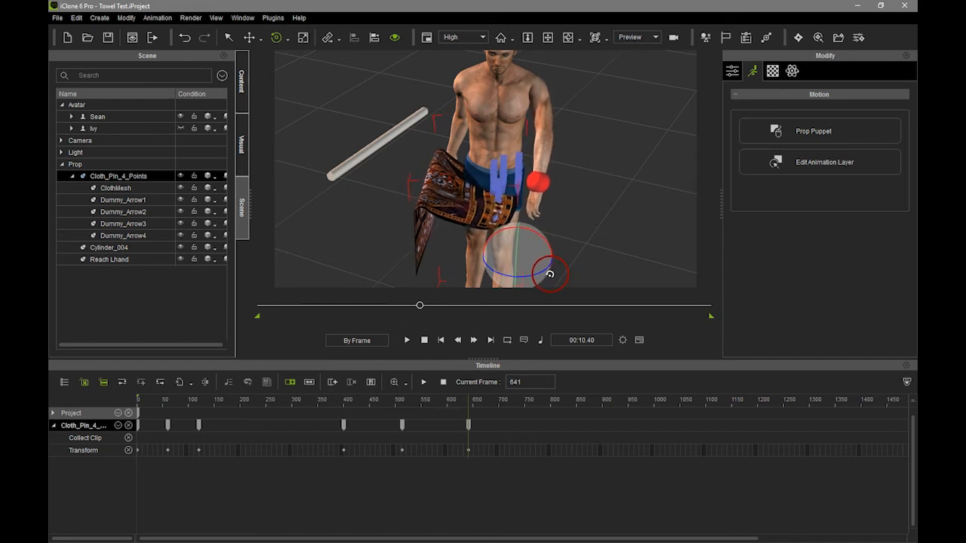
left_click_drag(577, 223, 522, 182, "alt")
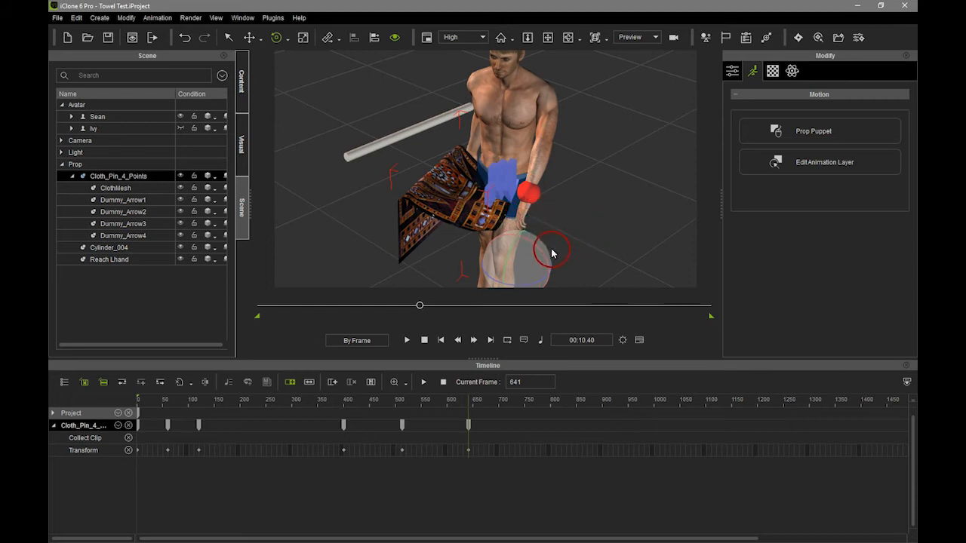
left_click_drag(559, 247, 575, 166, "alt")
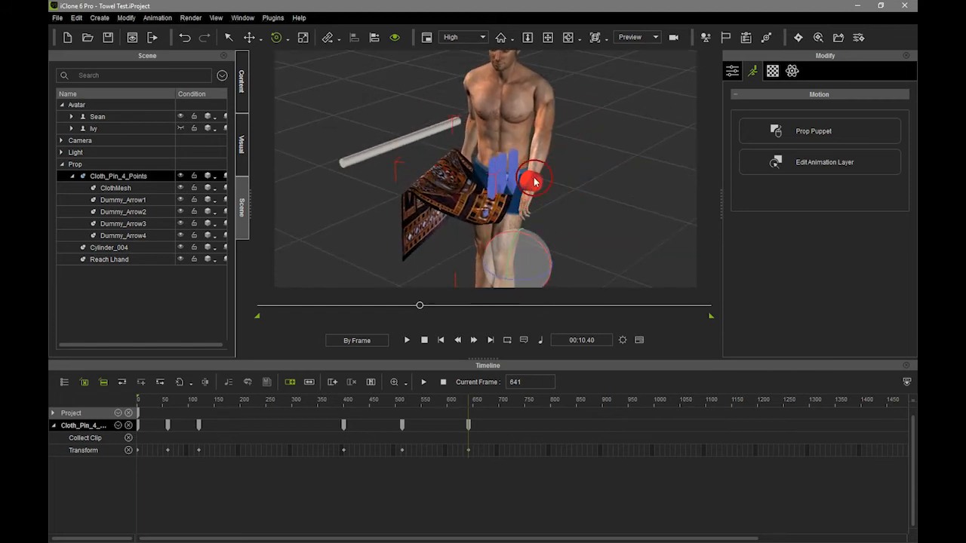
left_click_drag(565, 196, 528, 209, "alt")
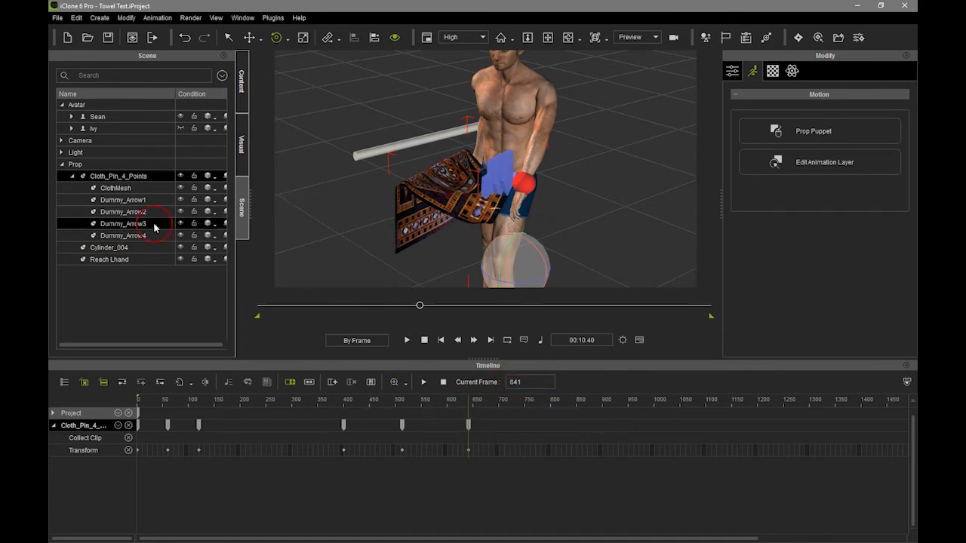
- Raise the Reach Lhand target slightly at frame 641 to lift Sean's left hand towards the towel pins
left_click(120, 259)
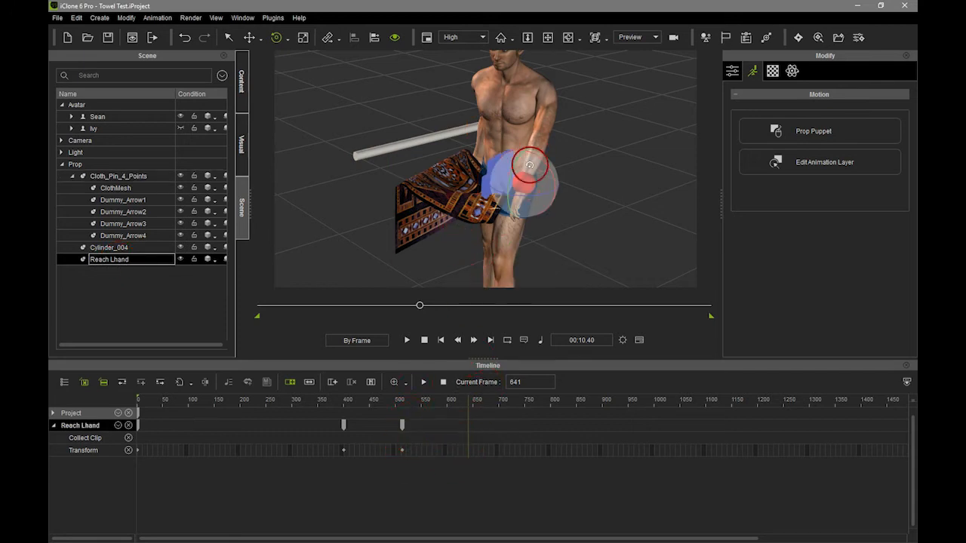
key("w")
left_click_drag(534, 187, 523, 142)
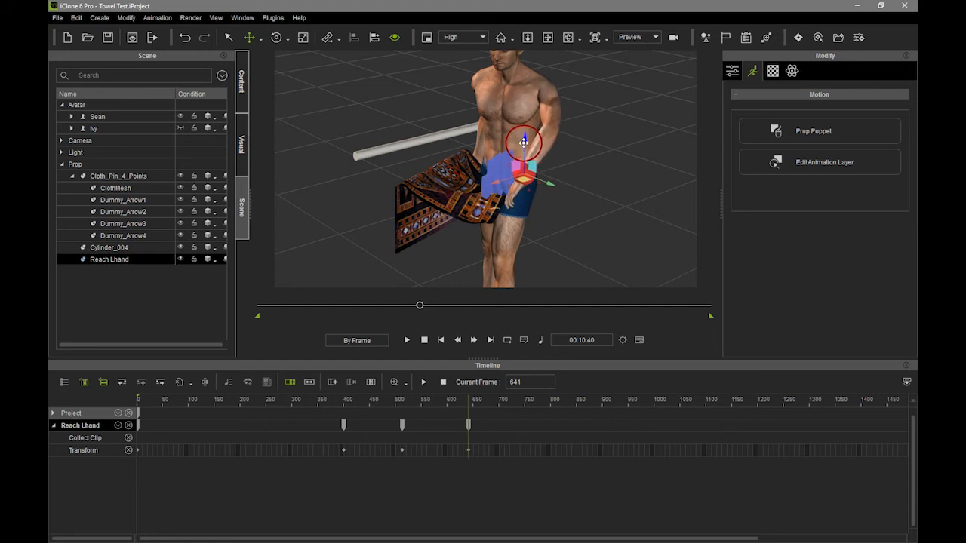
key("e")
left_click_drag(537, 184, 460, 220)
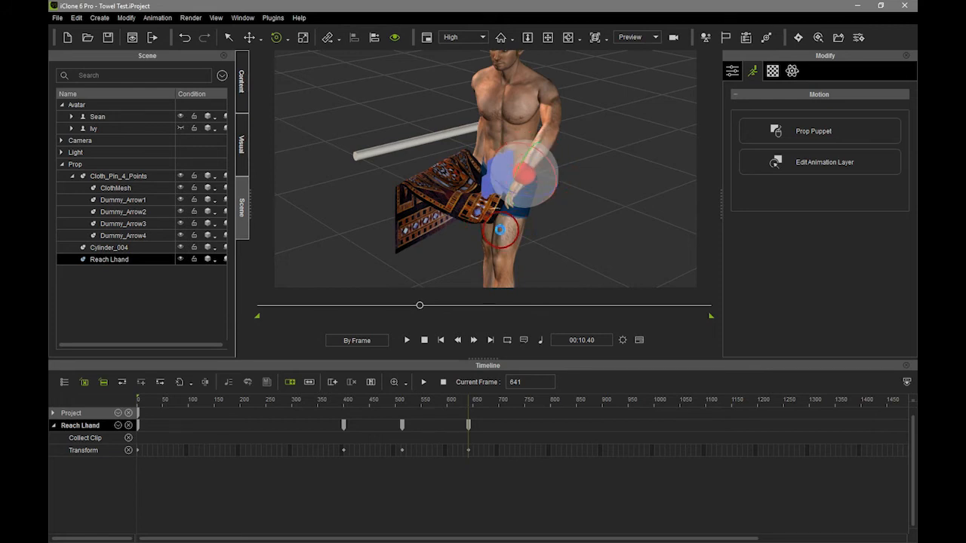
key("ctrl+z")
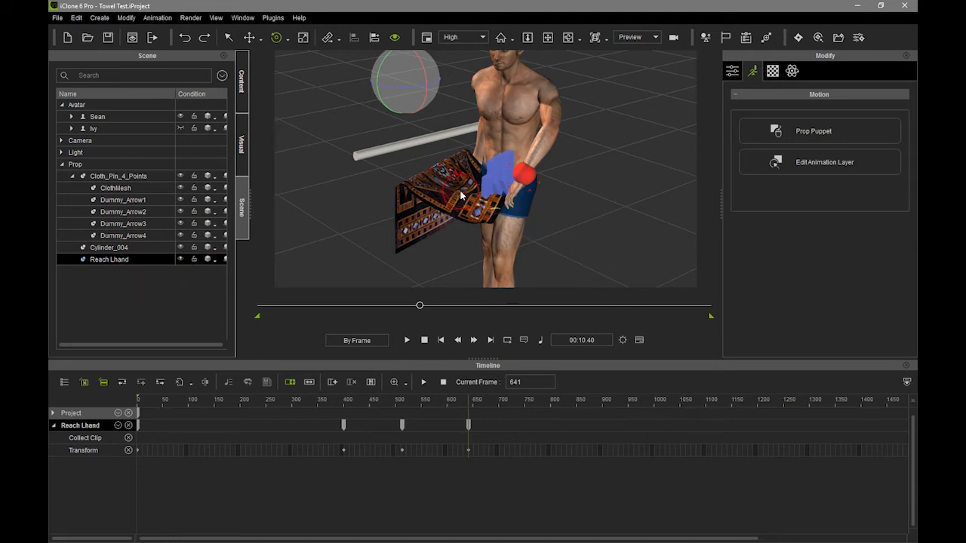
- In Edit Motion Layer, rotate Sean's left hand towards the bunched towel at frame 641, and close the editor
left_click(98, 117)
left_click(825, 230)
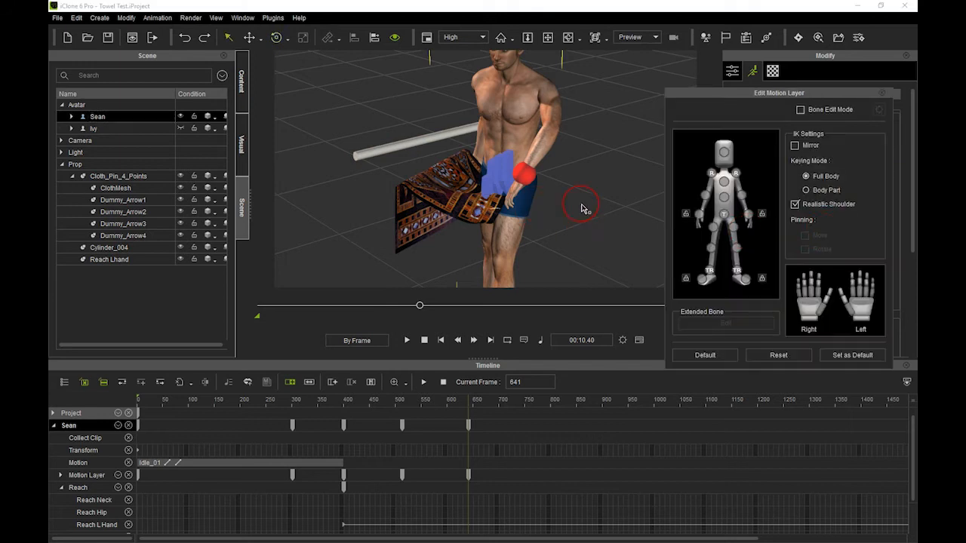
left_click(748, 215)
mouse_move(520, 198)
left_mouse_down()
mouse_move(532, 183)
mouse_move(522, 179)
left_mouse_up()
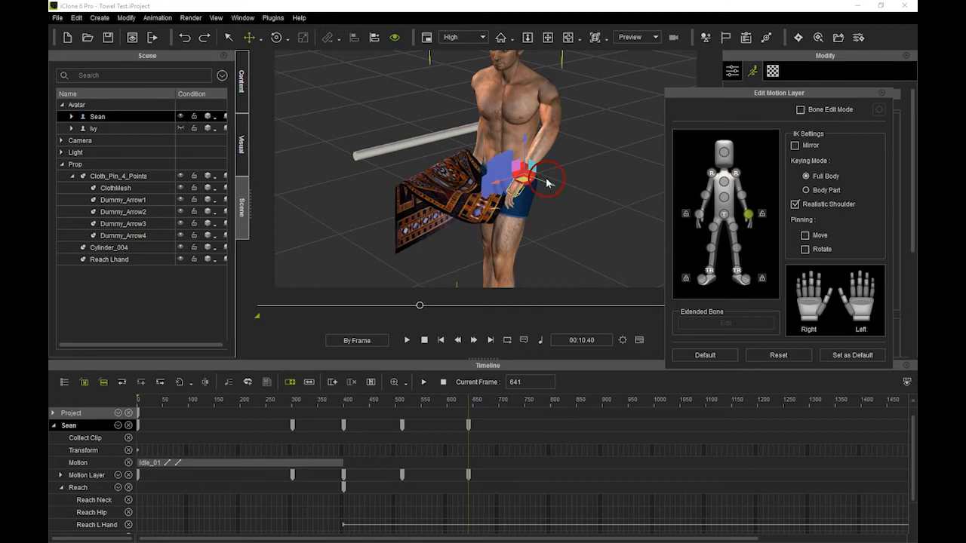
key("e")
left_click_drag(527, 190, 533, 164)
right_click_drag(540, 219, 651, 147)
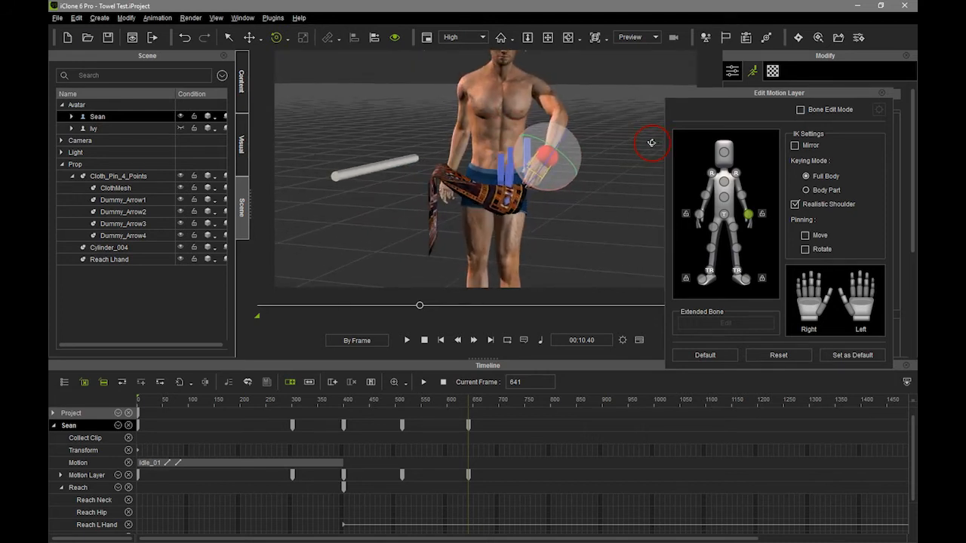
left_click(881, 92)
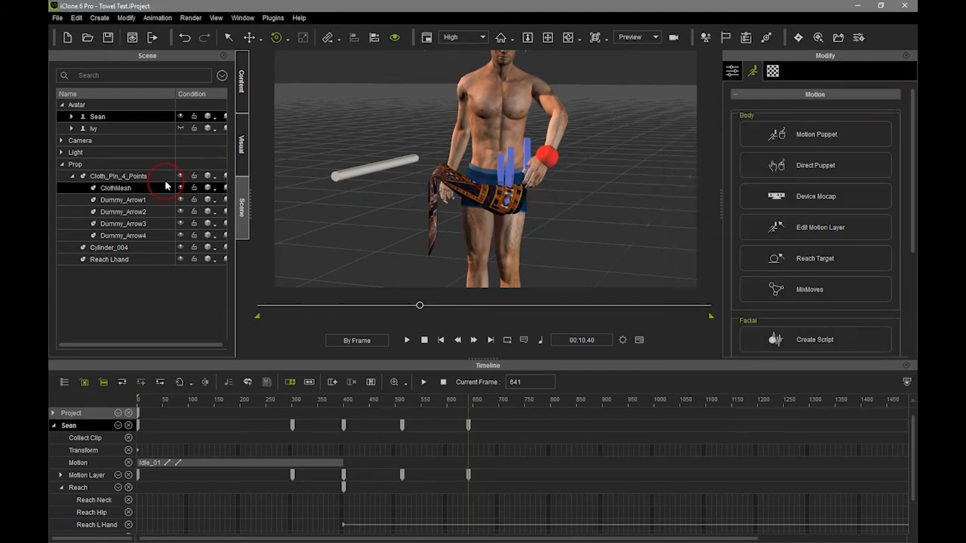
- Lower the Reach Lhand target slightly at frame 641 so Sean's left hand meets the bunched pins
left_click(136, 256)
left_click_drag(545, 121, 546, 129)
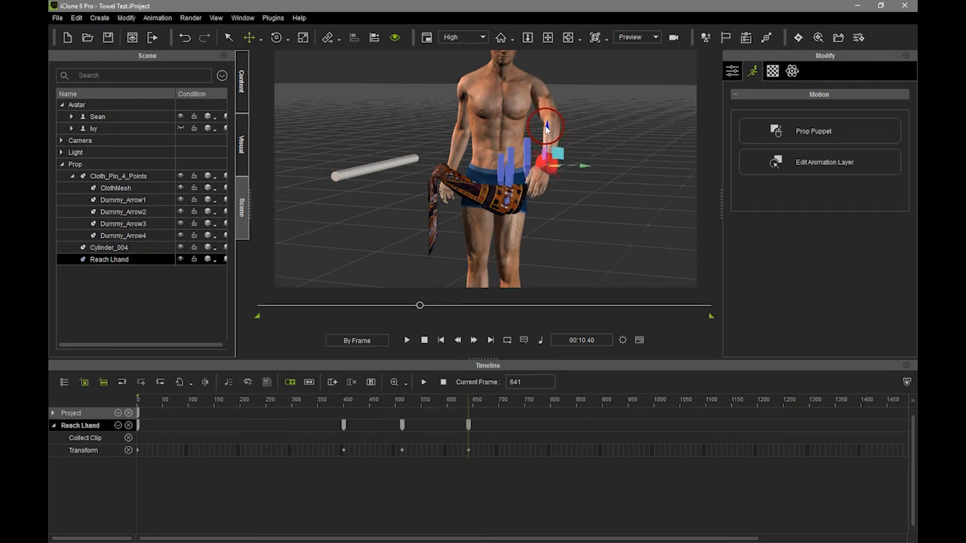
right_click_drag(579, 164, 514, 193)
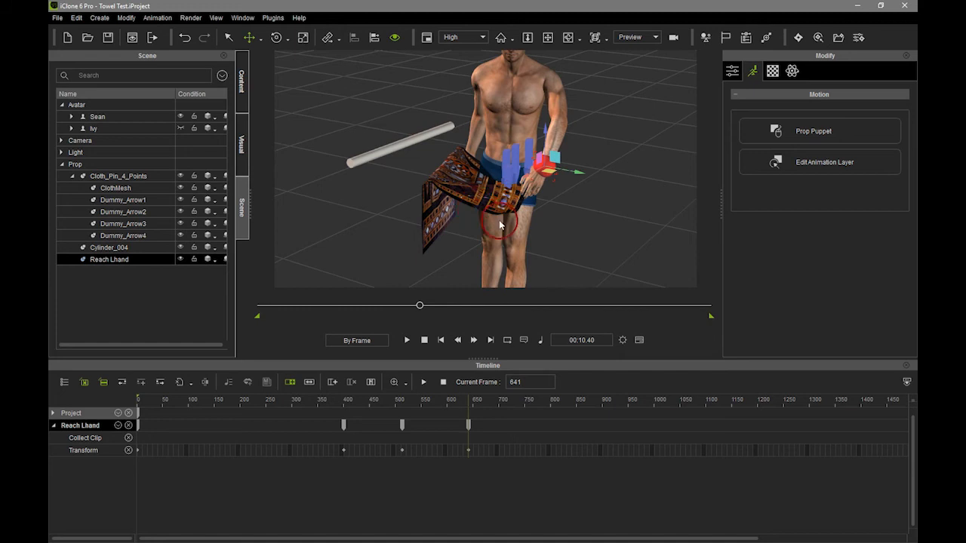
key("q")
- Play the animation By Frame from the start to about frame 872 with the physics simulation on
mouse_move(469, 404)
left_mouse_down()
mouse_move(326, 402)
mouse_move(355, 383)
mouse_move(510, 399)
mouse_move(259, 381)
mouse_move(470, 394)
mouse_move(459, 398)
left_mouse_up()
left_click(426, 341)
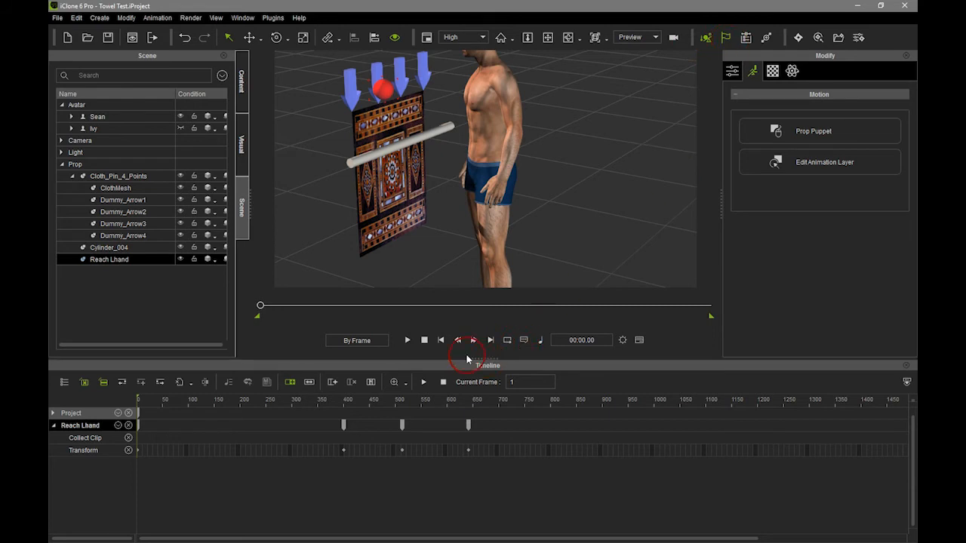
left_click(408, 340)
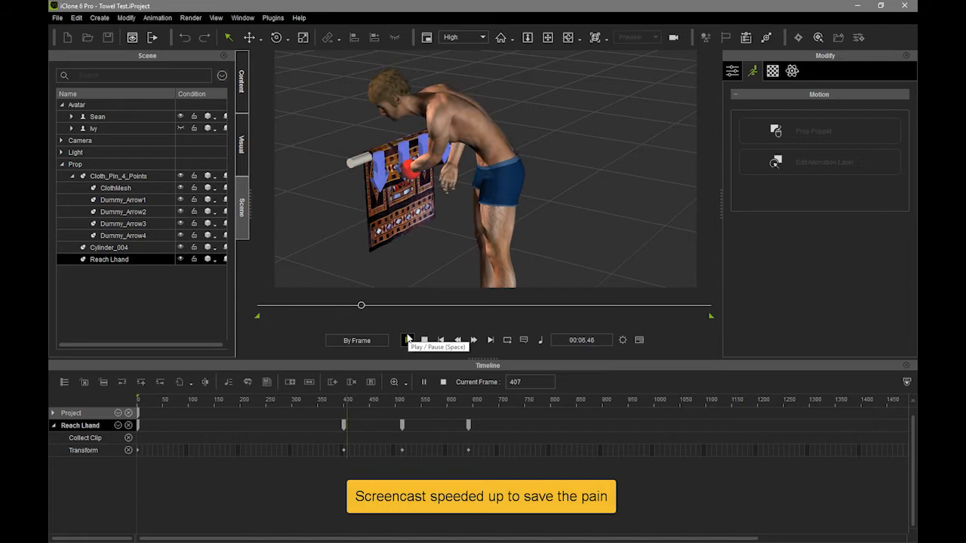
left_click(407, 340)
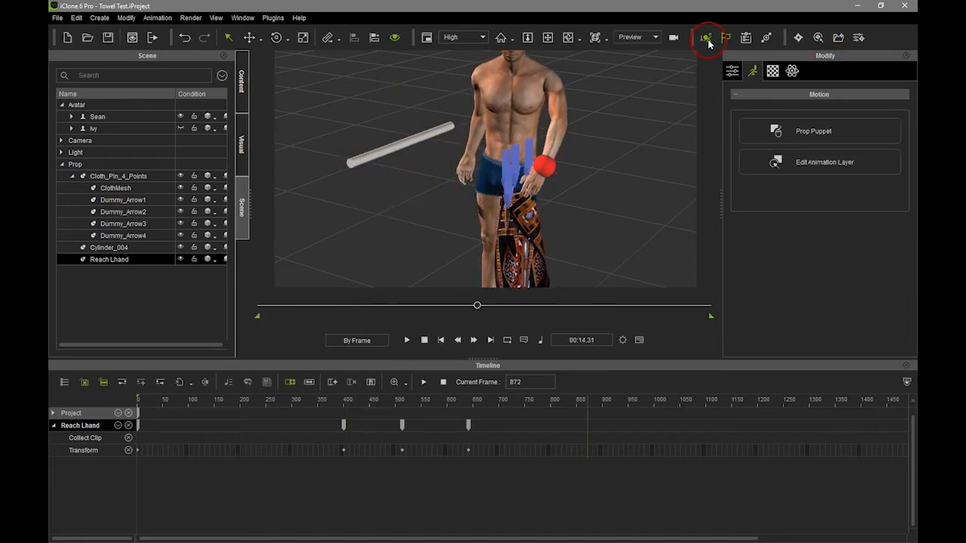
- Turn off both active simulation toggles, switch playback to Realtime and return to the first frame with Sean fully framed
left_click(705, 38)
left_click(725, 39)
left_click(359, 341)
left_click(432, 341)
right_click_drag(474, 231, 685, 161)
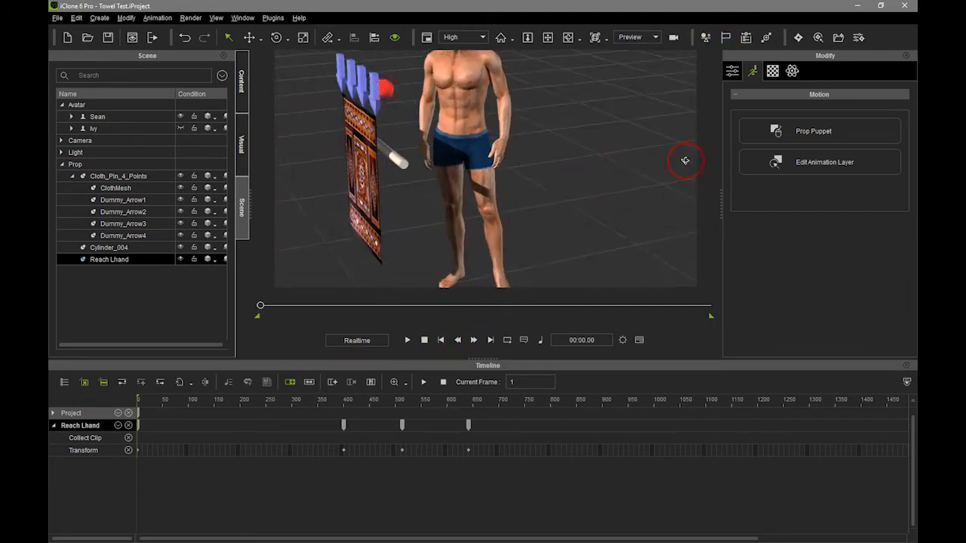
scroll(573, 176, "down", 5)
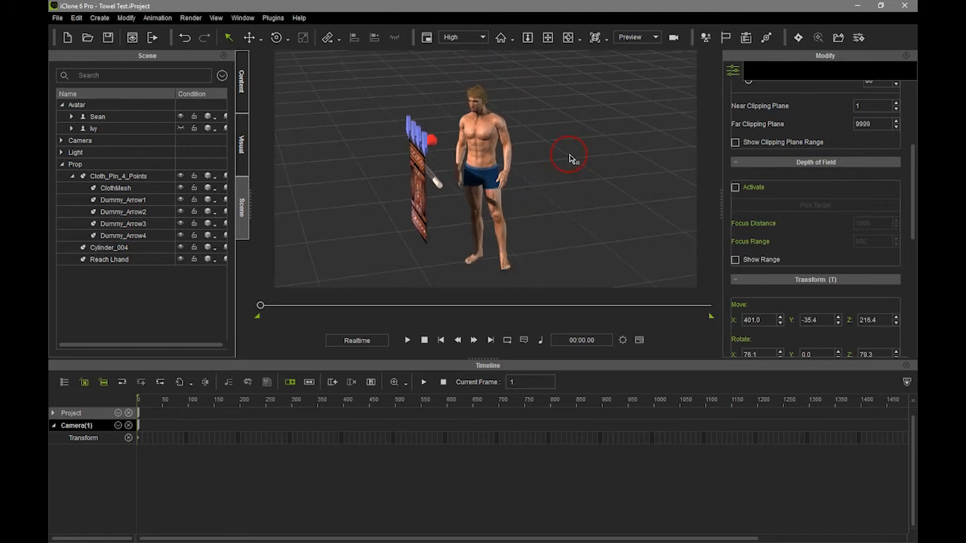
- Play the animation in Realtime from the first frame, restarting once, and pause at about frame 790
left_click(407, 341)
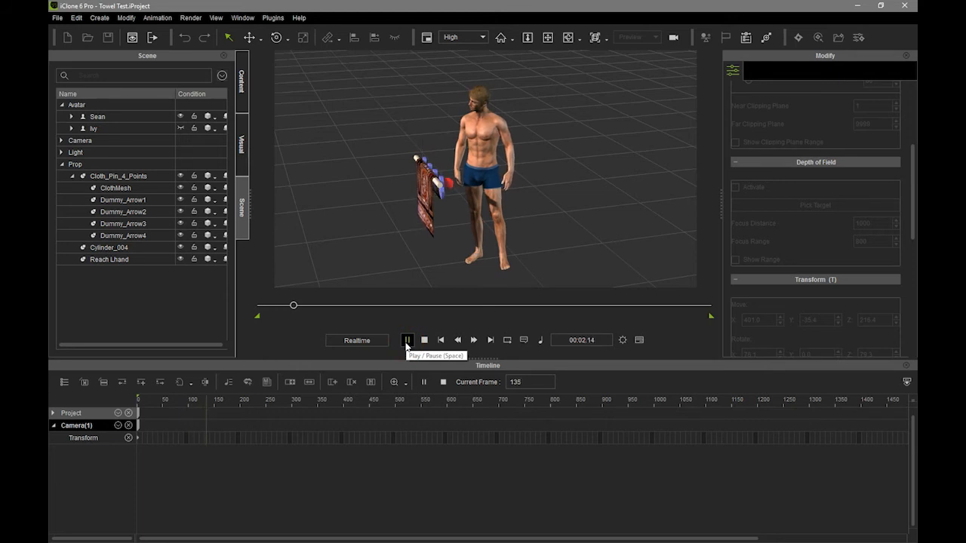
left_click(423, 341)
left_click(471, 300)
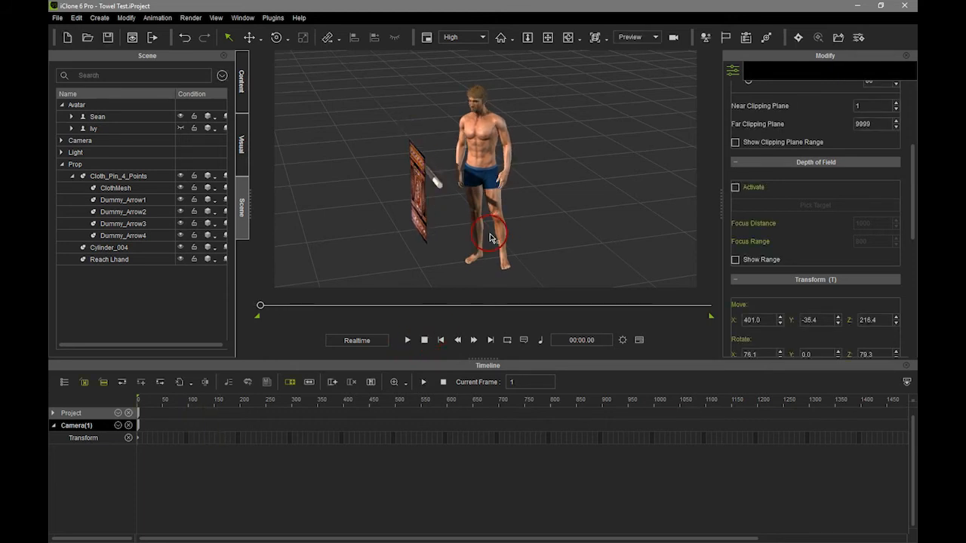
left_click(407, 341)
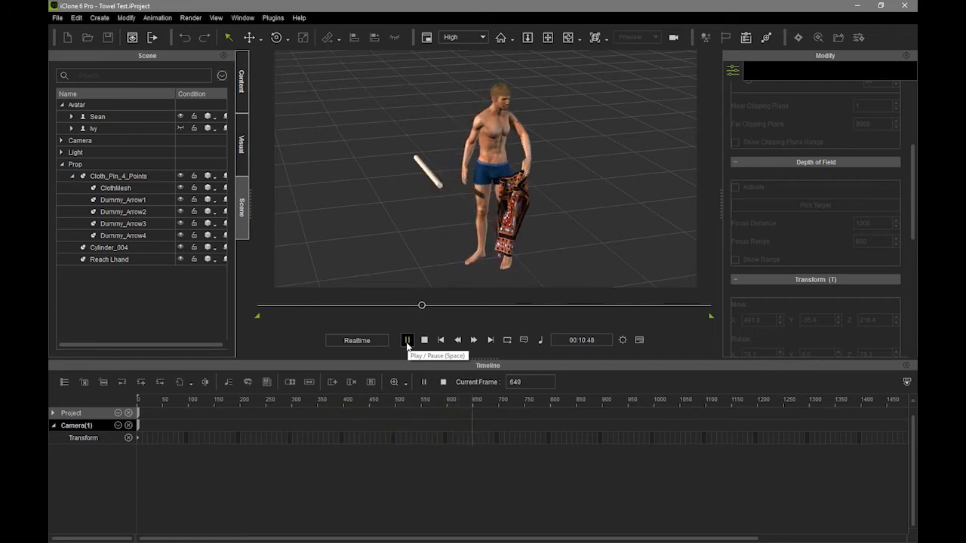
left_click(423, 341)
left_click(406, 340)
left_click(549, 205)
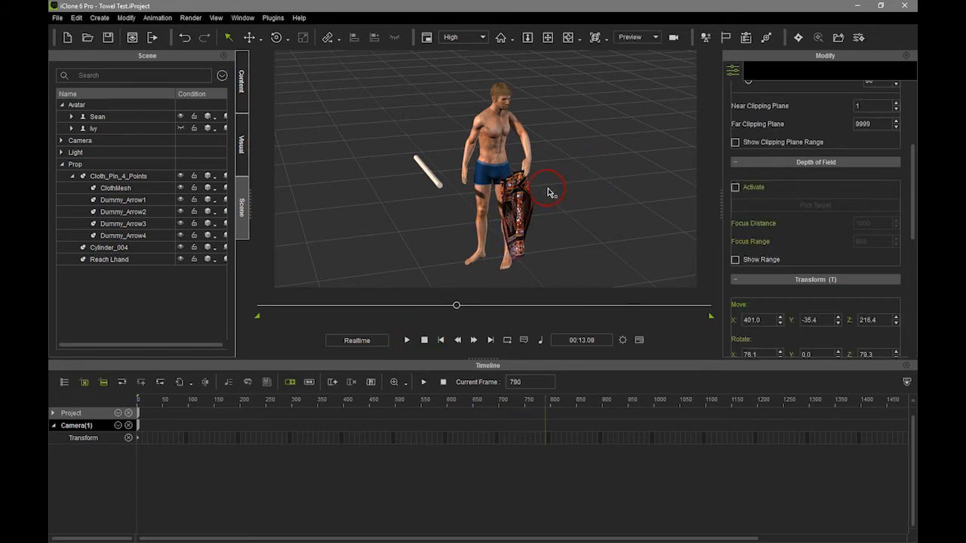
- Examine from the front and side how Sean's left hand meets the bunched pins and towel after he turns away
scroll(536, 188, "up", 5)
right_click_drag(571, 212, 549, 224)
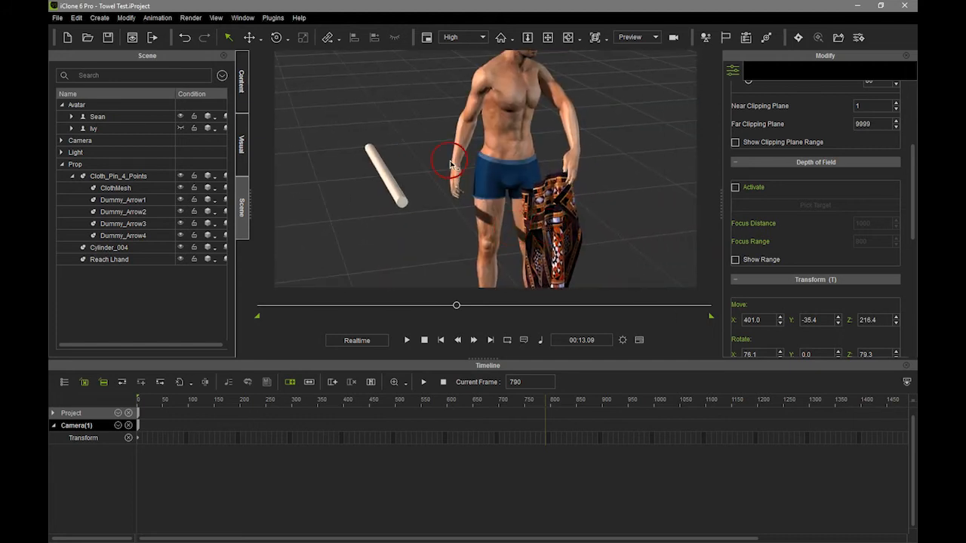
left_click(430, 218)
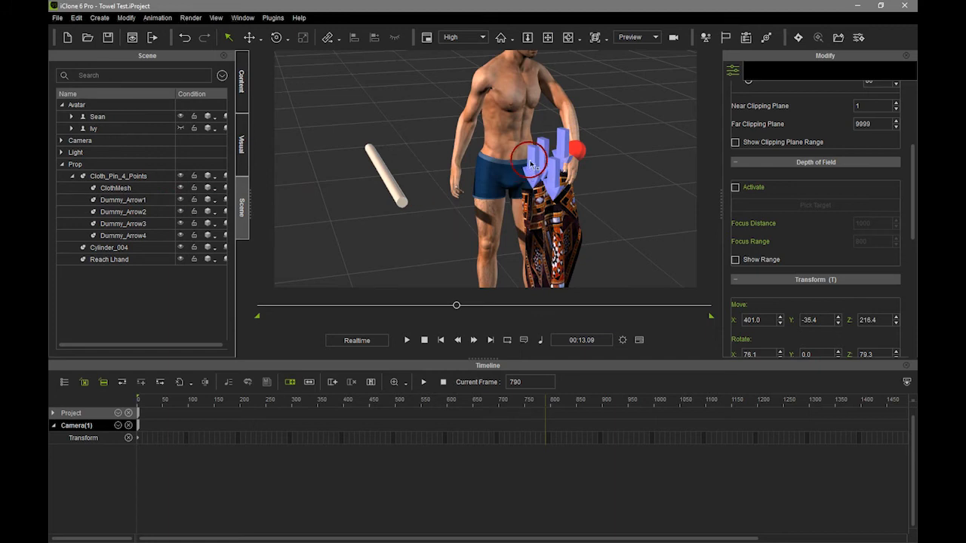
right_click_drag(561, 156, 418, 198)
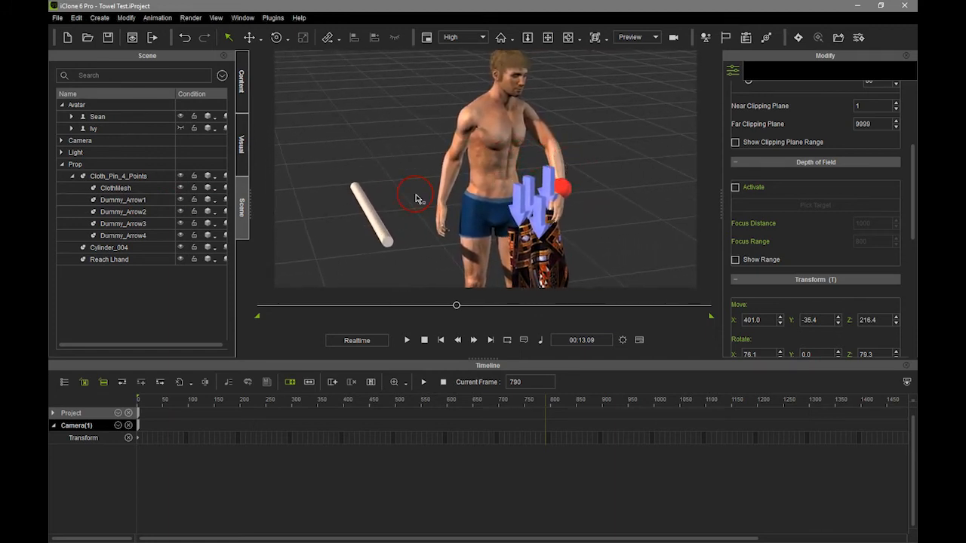
left_click(525, 143)
right_click_drag(608, 176, 605, 90)
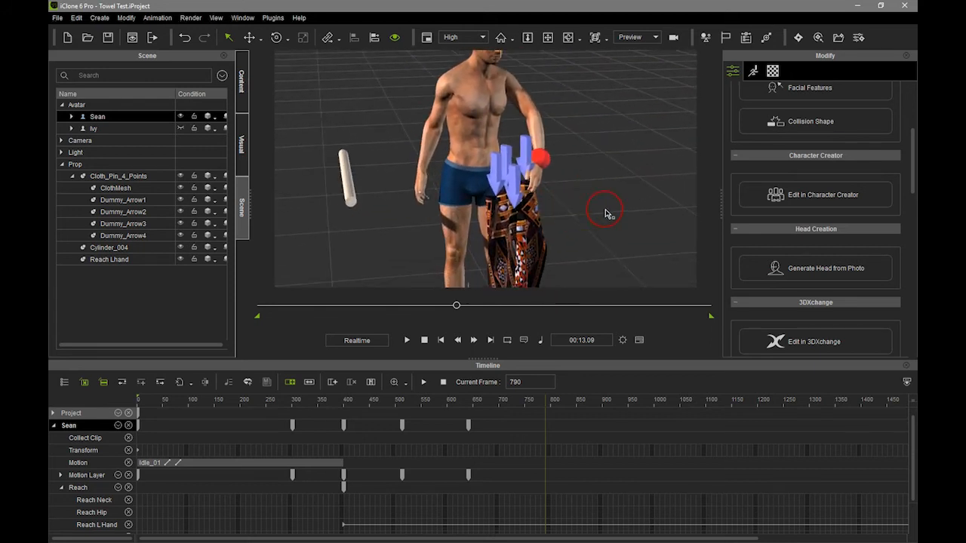
middle_click_drag(262, 166, 480, 200)
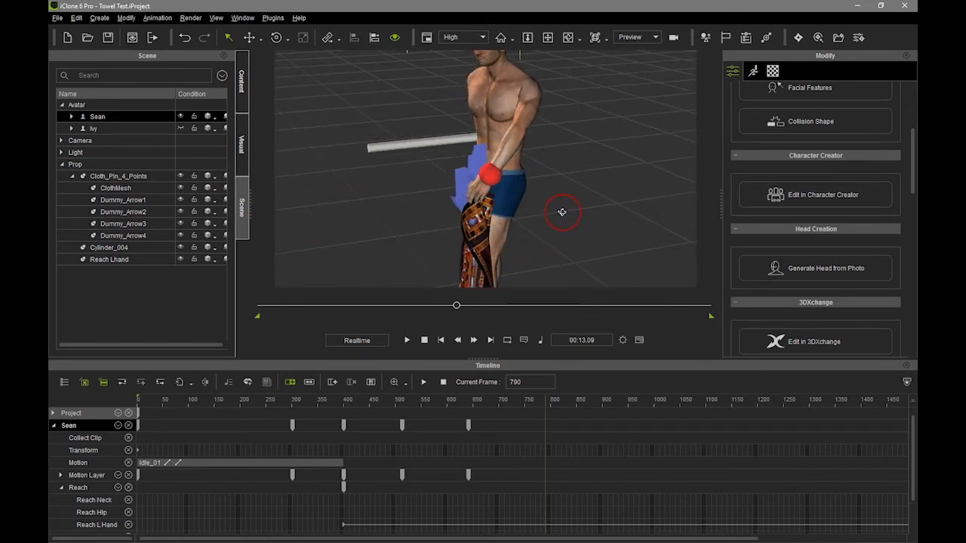
middle_click_drag(561, 212, 565, 221)
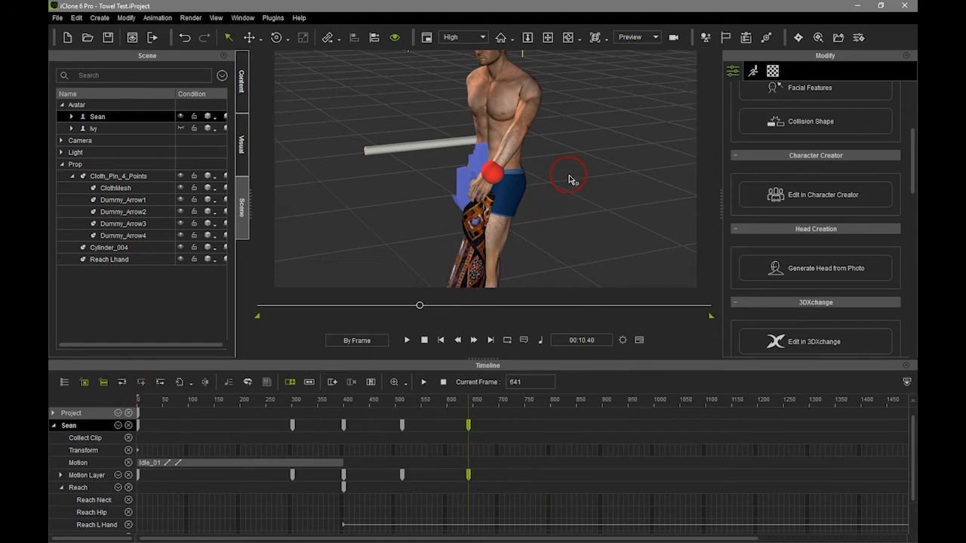
- At frame 641, move Cloth_Pin_4_Points closer to Sean's left hand, to about X 17.6 and Z 63.9
left_click(112, 176)
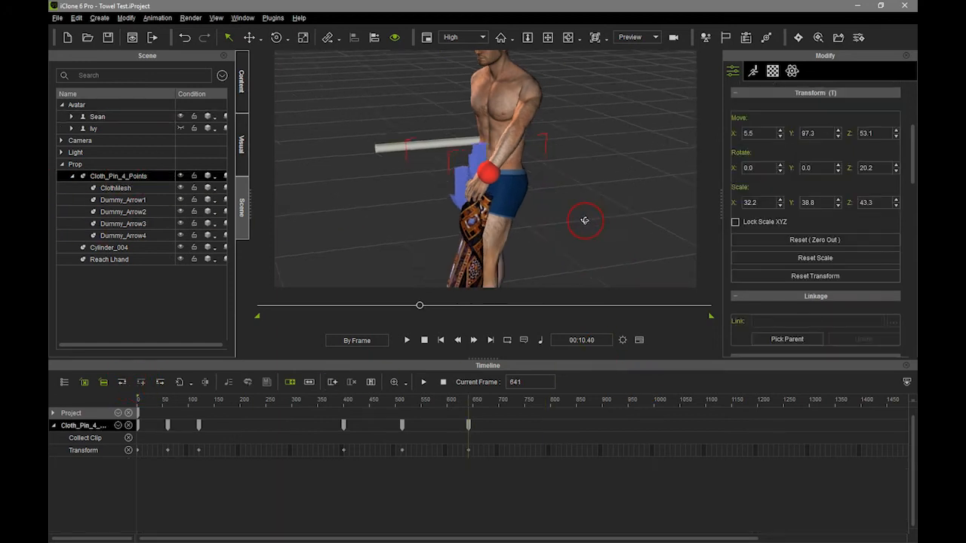
right_click_drag(584, 220, 526, 223)
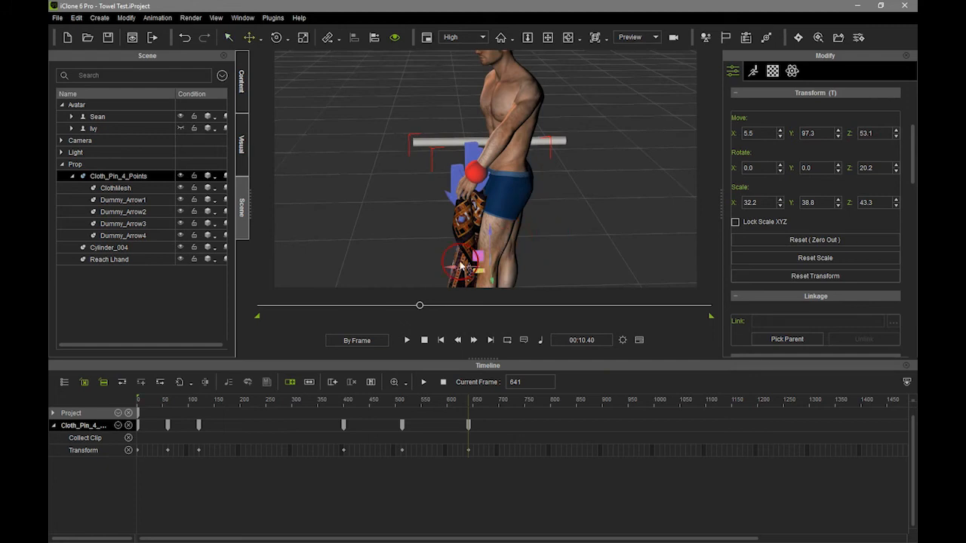
left_click_drag(453, 267, 468, 213)
right_click_drag(468, 214, 468, 184)
left_click_drag(482, 206, 483, 204)
right_click_drag(483, 204, 677, 213)
left_click_drag(512, 245, 513, 245)
right_click_drag(588, 236, 547, 179)
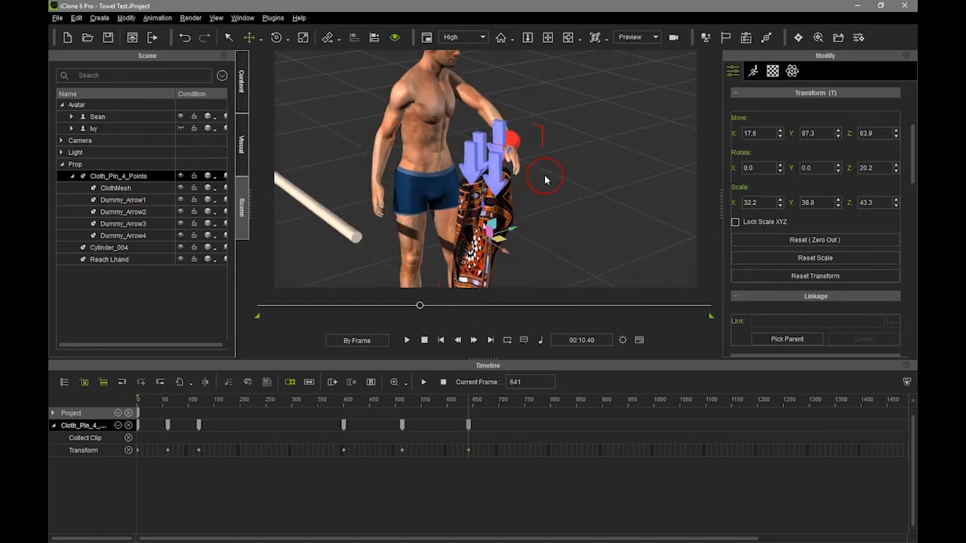
- At frame 641, reposition Dummy_Arrow1 to about X 4.0, Y 105.0 and Dummy_Arrow2 to about X 22.4, Y 96.3, near the avatar's left hand
left_click(226, 200)
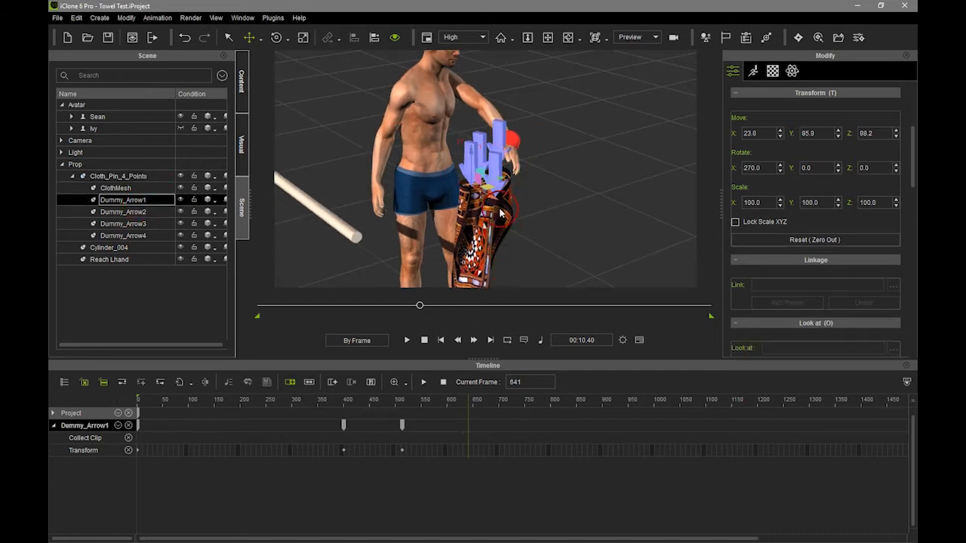
mouse_move(483, 179)
left_mouse_down()
mouse_move(480, 160)
mouse_move(487, 155)
mouse_move(492, 167)
left_mouse_up()
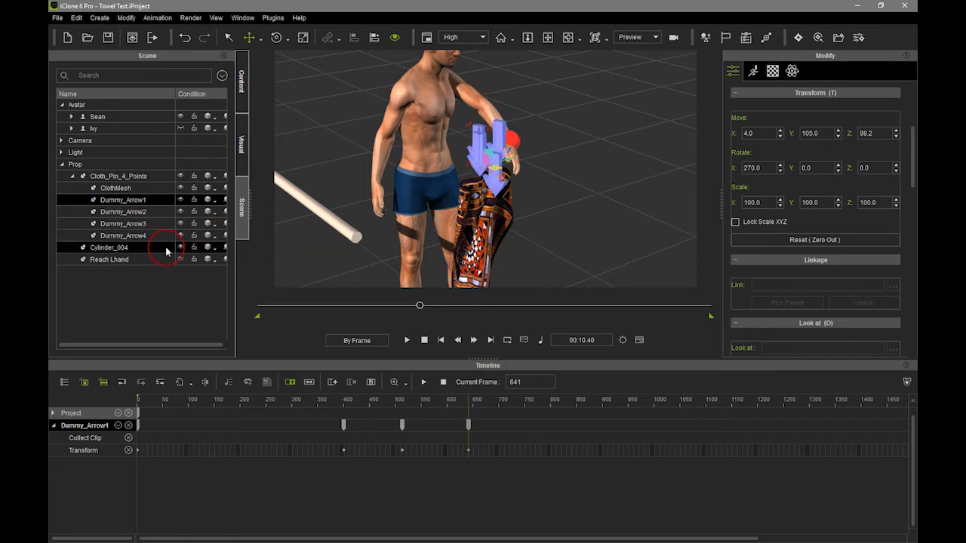
left_click(142, 212)
left_click_drag(510, 170, 521, 166)
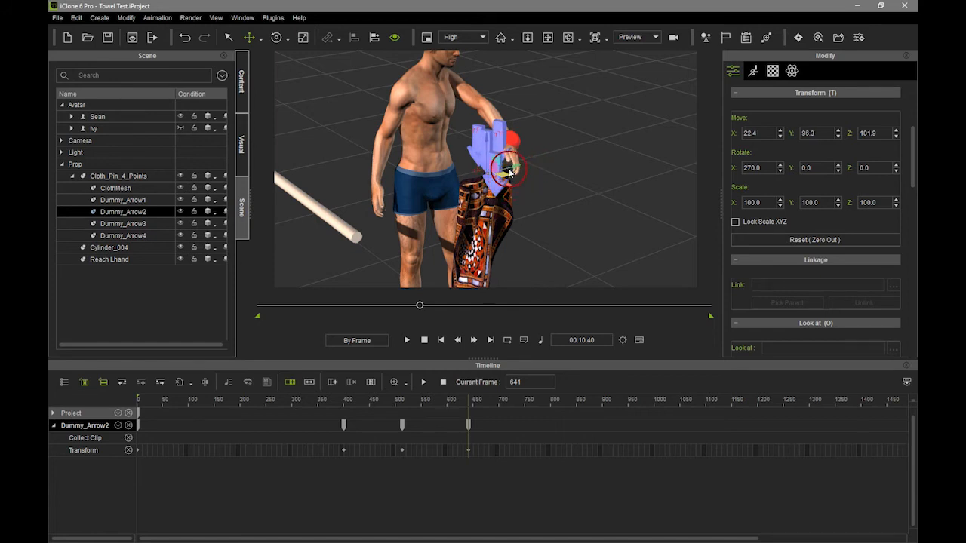
- Play the towel animation from the start and scrub back to frame 615 to review the cloth movement
left_click_drag(572, 201, 494, 208, "alt")
mouse_move(537, 235)
left_mouse_down("alt")
mouse_move(596, 221)
mouse_move(552, 229)
left_mouse_up("alt")
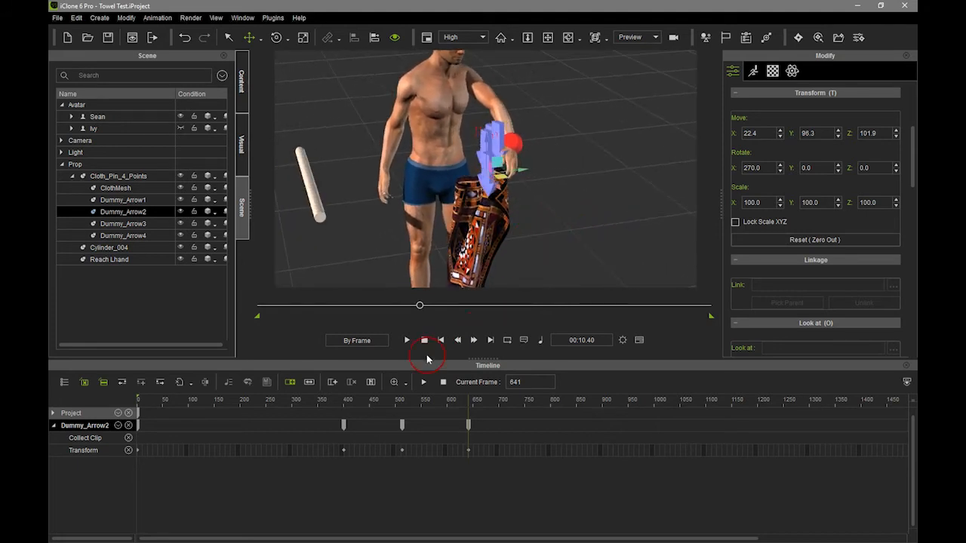
left_click(425, 343)
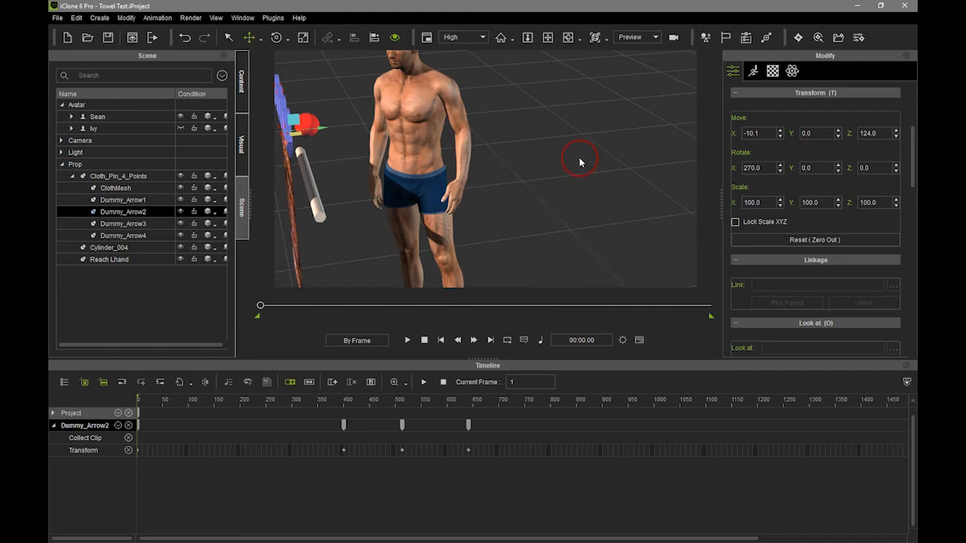
left_click(407, 341)
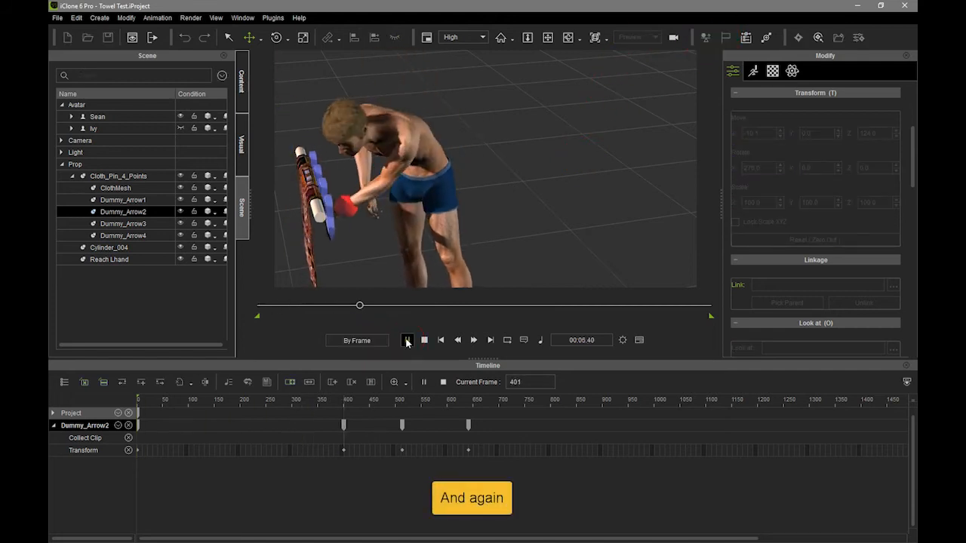
left_click(407, 341)
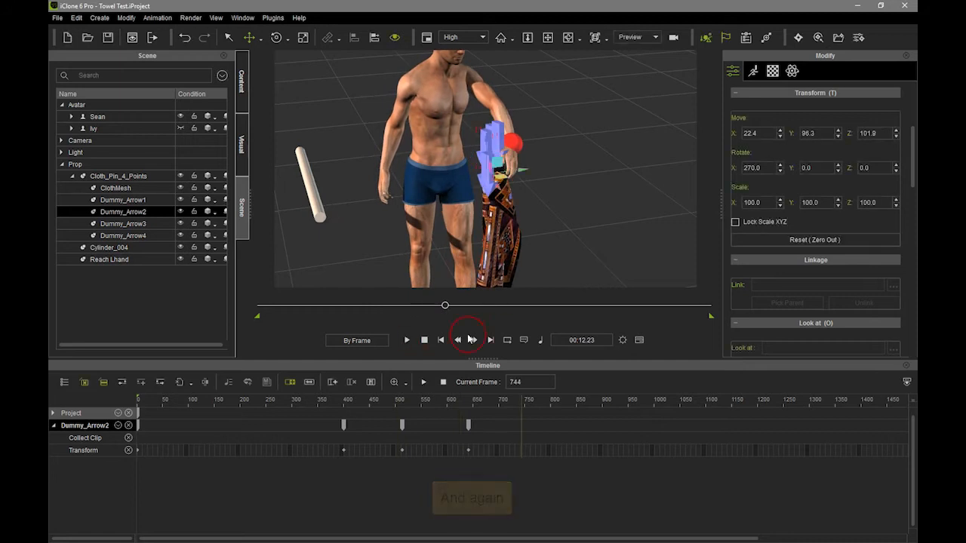
left_click_drag(495, 402, 454, 405)
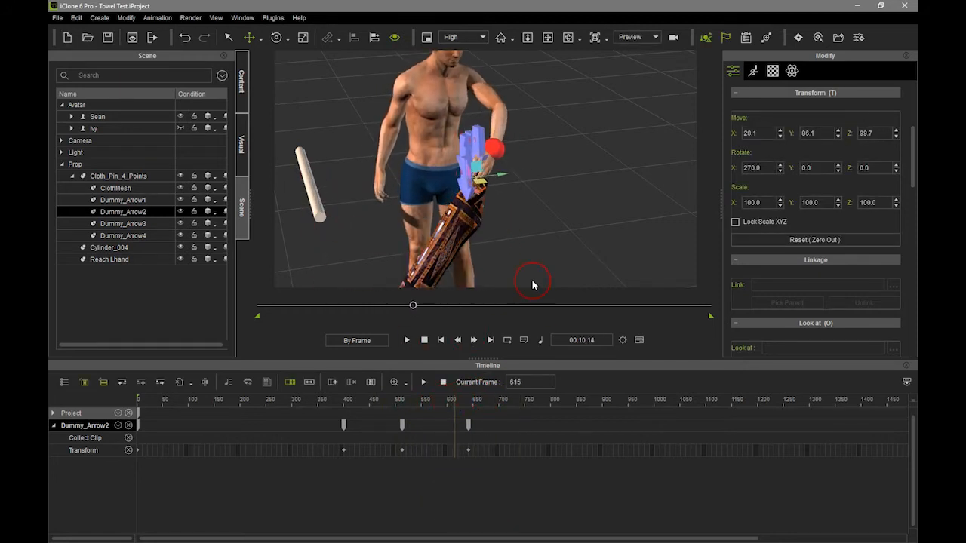
- Set the transition curve of the male avatar's Motion Layer key at frame 641 to Ease In Out and play the result
left_click(106, 117)
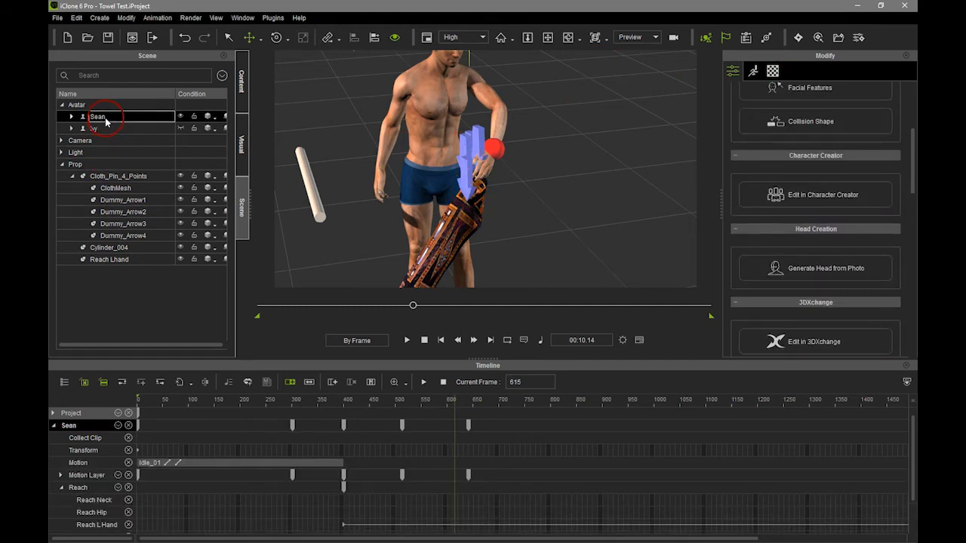
right_click(468, 474)
mouse_move(528, 460)
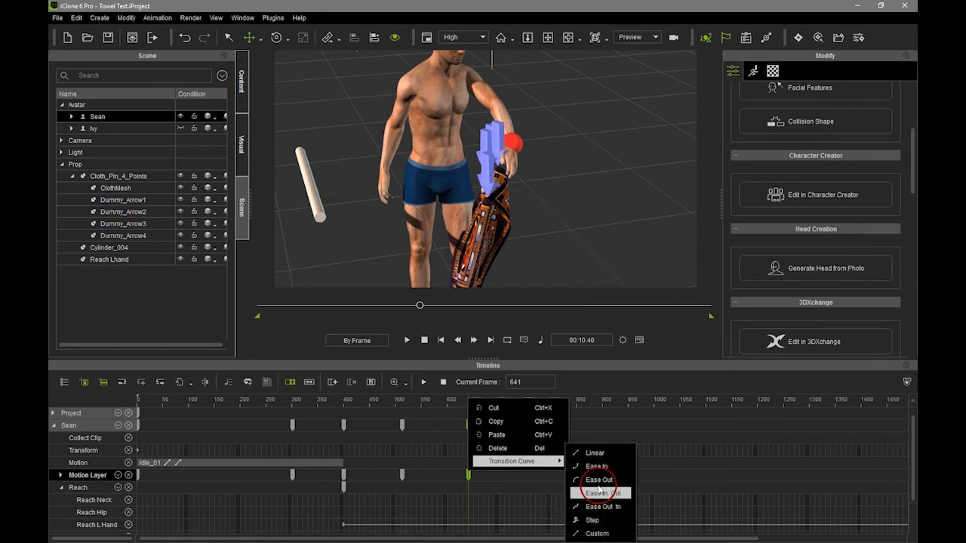
left_click(601, 493)
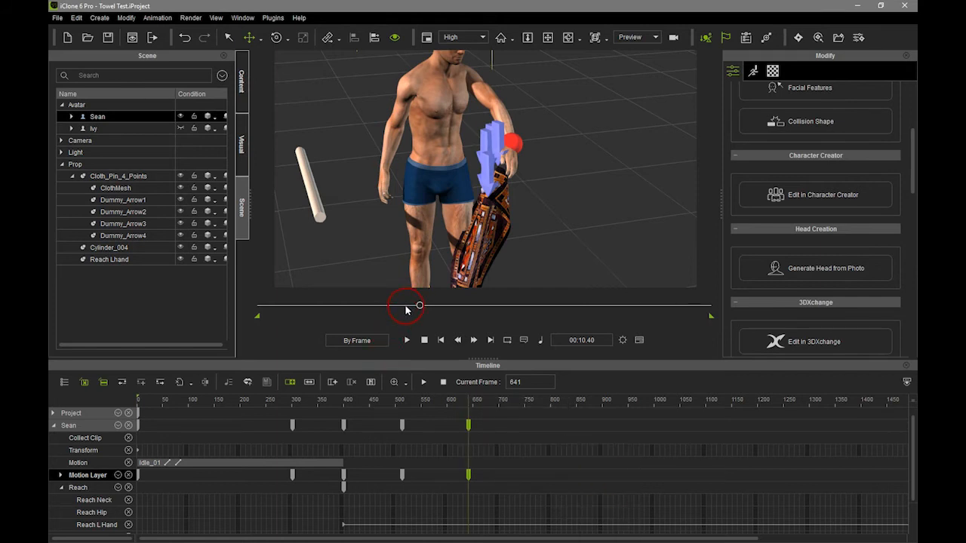
left_click(406, 341)
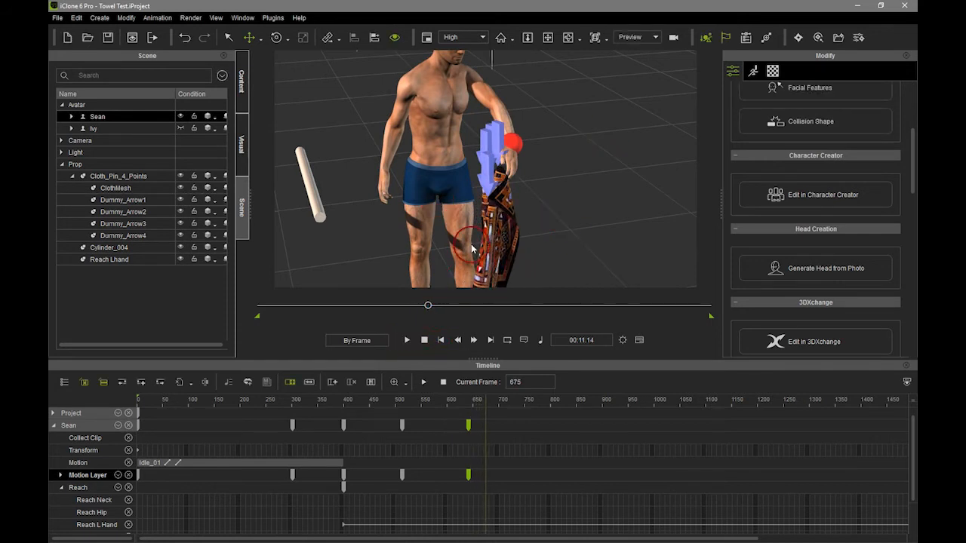
- Set the transition curve of the Cloth_Pin_4_Points Transform key near frame 515 to Ease In
left_click(220, 179)
left_click_drag(479, 402, 404, 453)
right_click(404, 453)
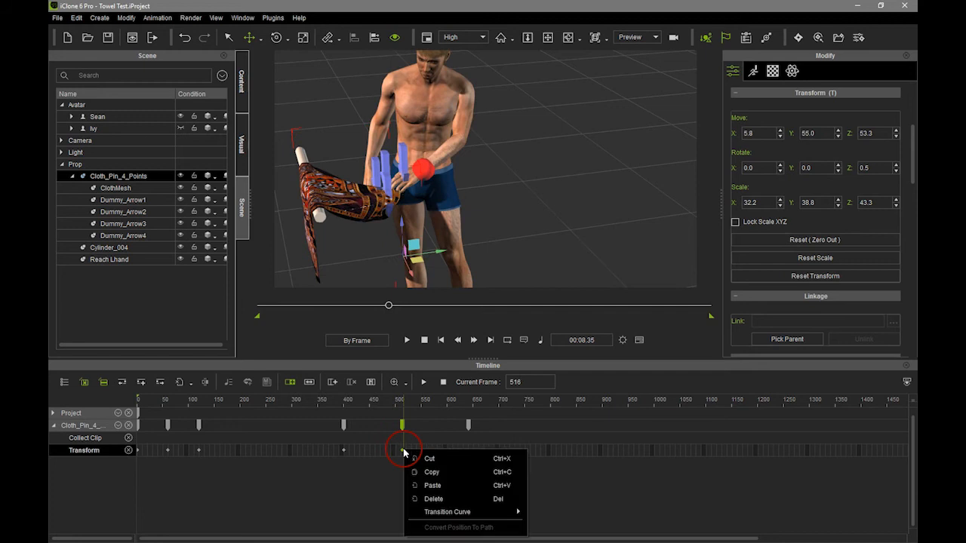
mouse_move(491, 511)
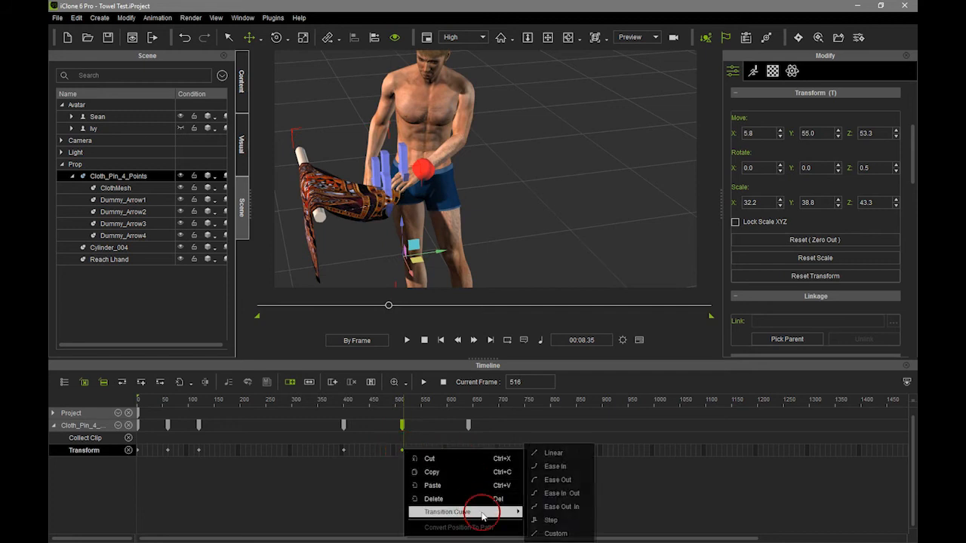
left_click(565, 468)
- Set the transition curve of the Cloth_Pin_4_Points Transform key near frame 640 to Ease Out
left_click_drag(403, 408, 467, 405)
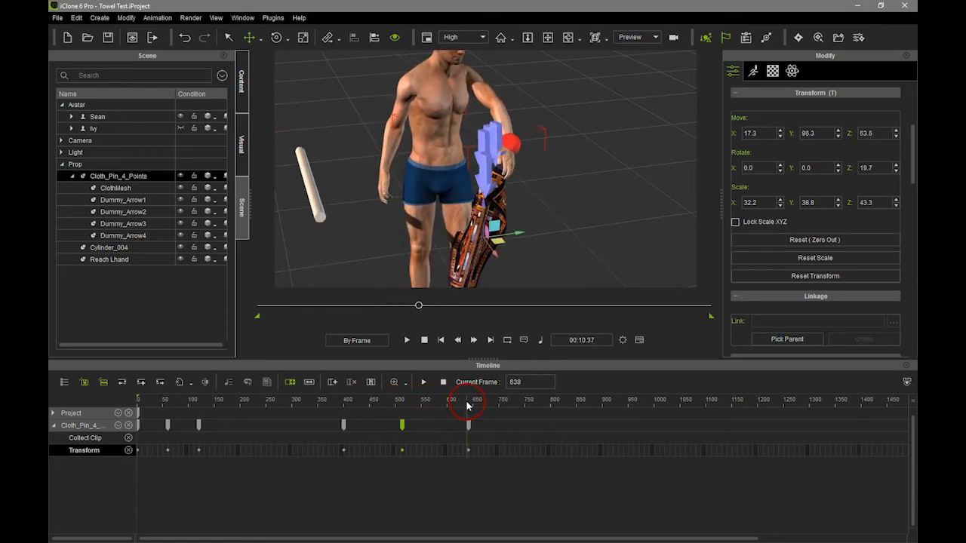
right_click(468, 453)
mouse_move(502, 515)
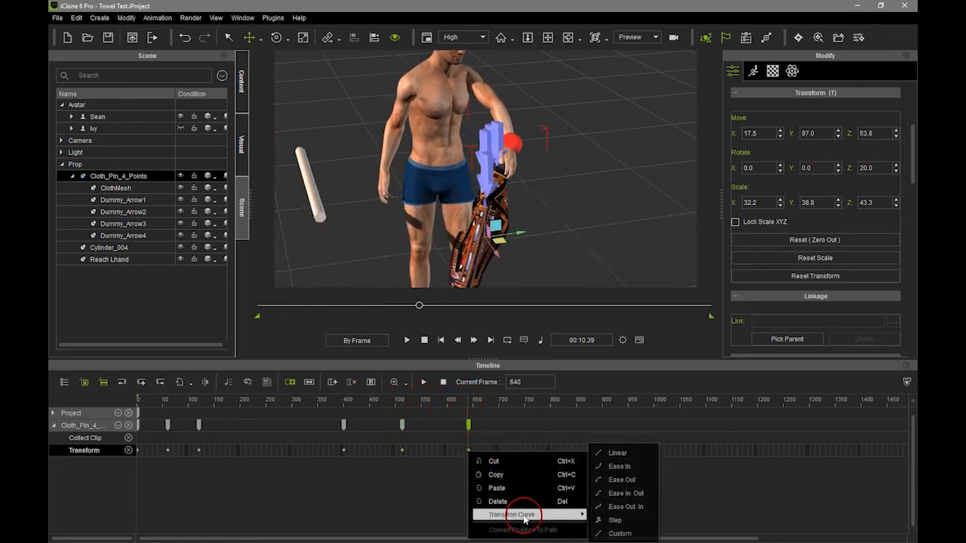
left_click(621, 480)
- Restart the animation from the first frame and play it through the towel grab to check the eased cloth motion
left_click(306, 412)
left_click(424, 383)
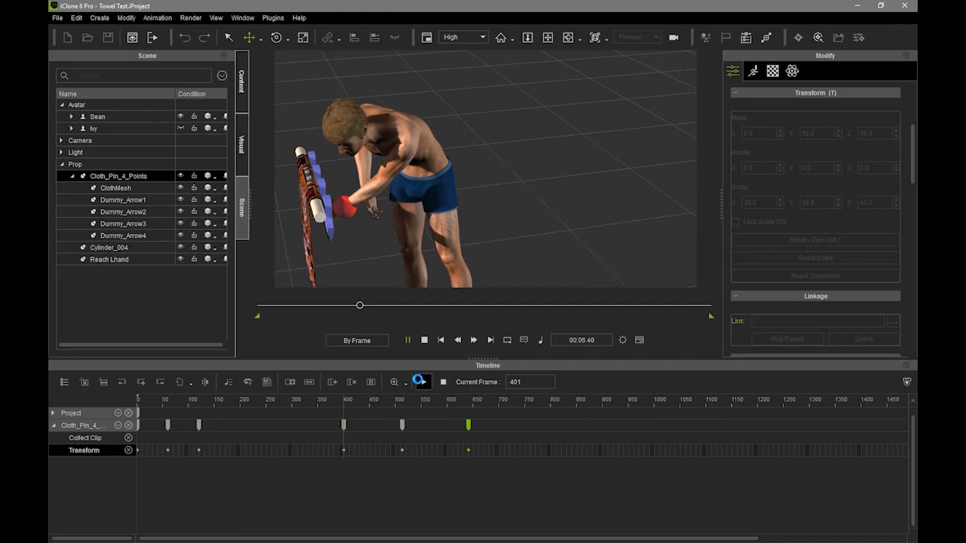
left_click(441, 383)
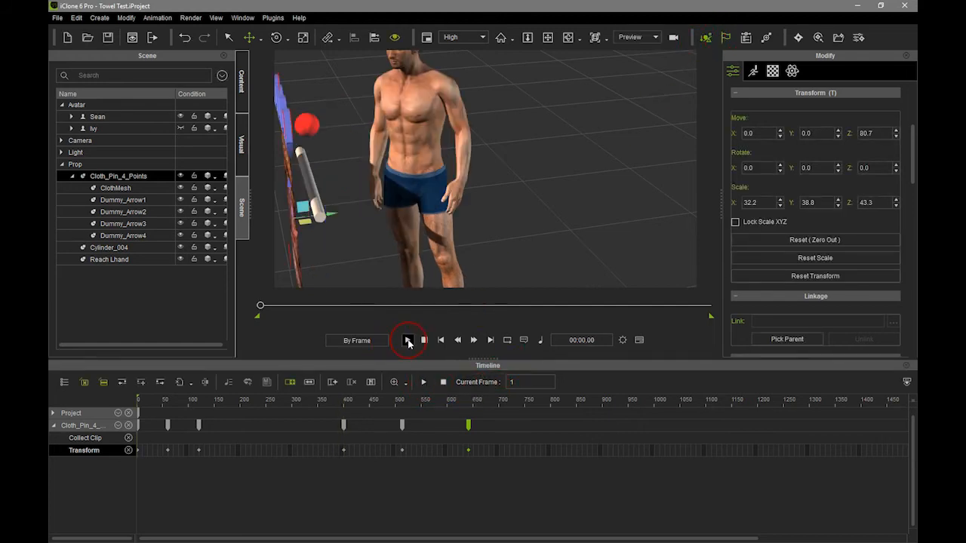
left_click(407, 340)
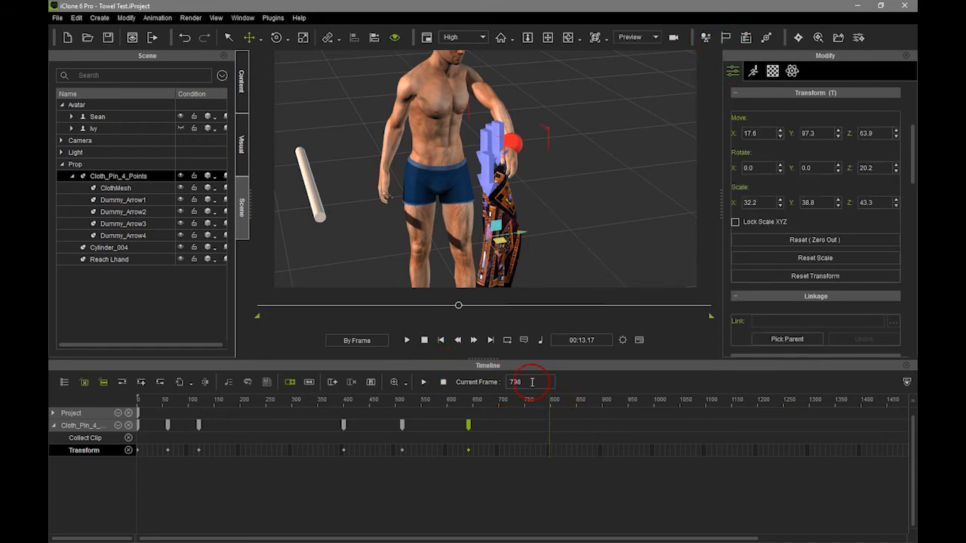
- Set the transition curve of the Cloth_Pin_4_Points Transform key near frame 515 to Linear
left_click(329, 402)
left_click_drag(373, 408, 405, 454)
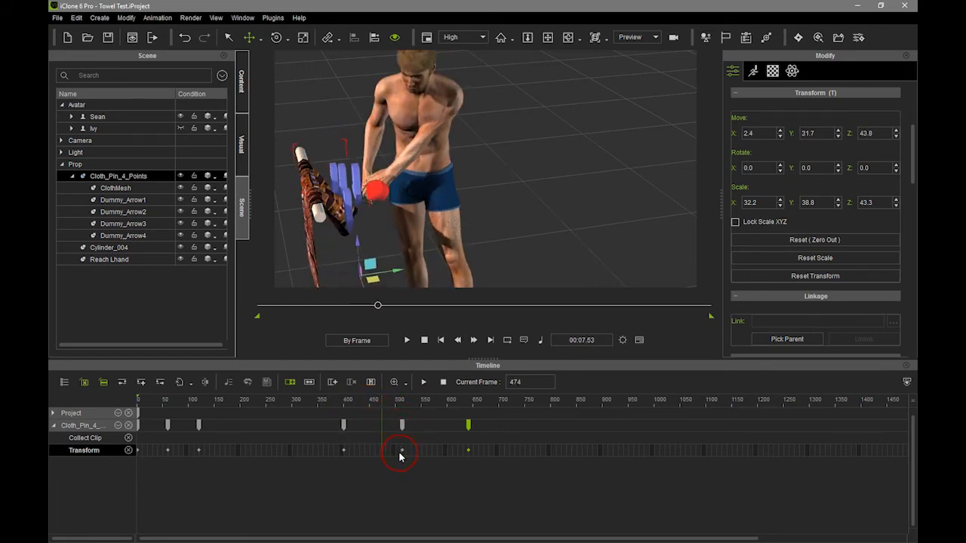
right_click(402, 451)
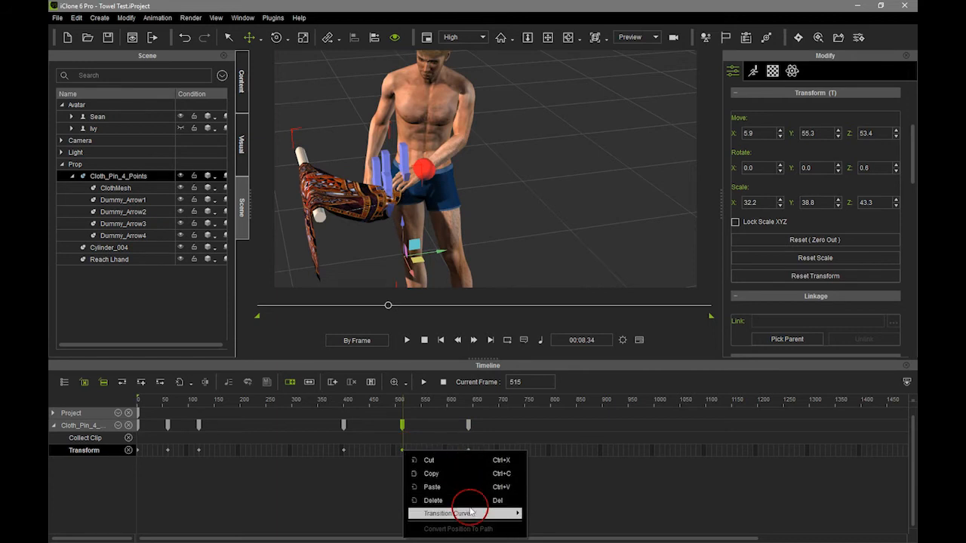
mouse_move(486, 516)
left_click(558, 453)
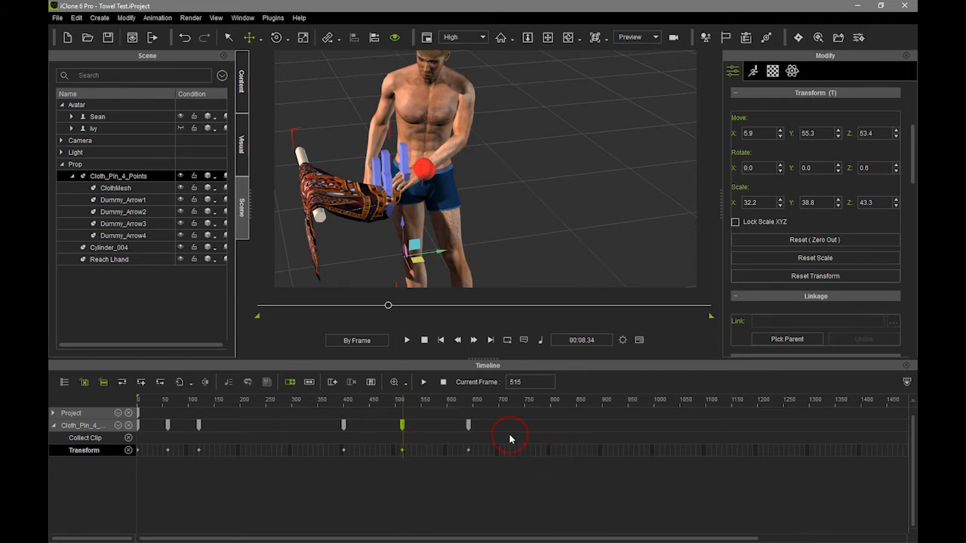
- Replay the animation from the first frame to past frame 700 to review the towel leaving the bar
left_click_drag(403, 413, 330, 401)
left_click(424, 340)
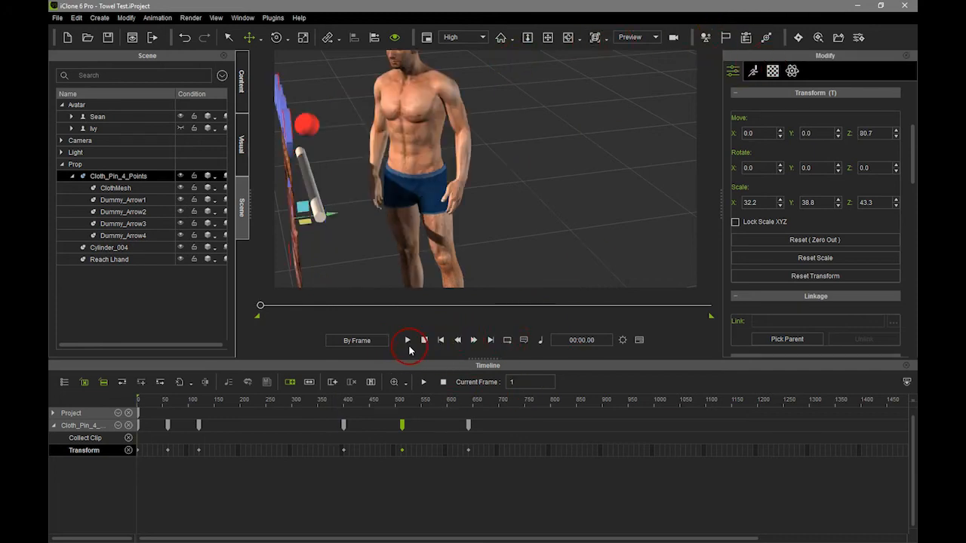
left_click(408, 343)
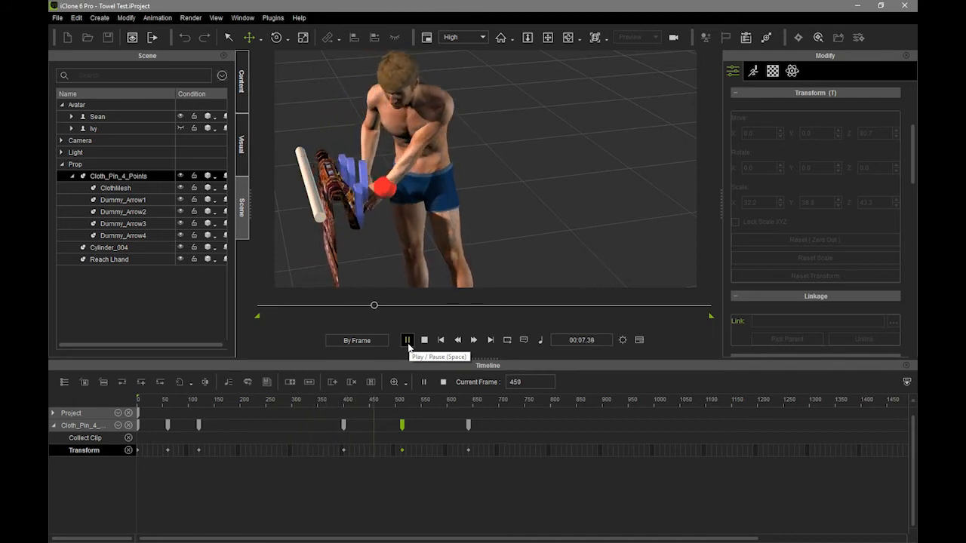
left_click(424, 340)
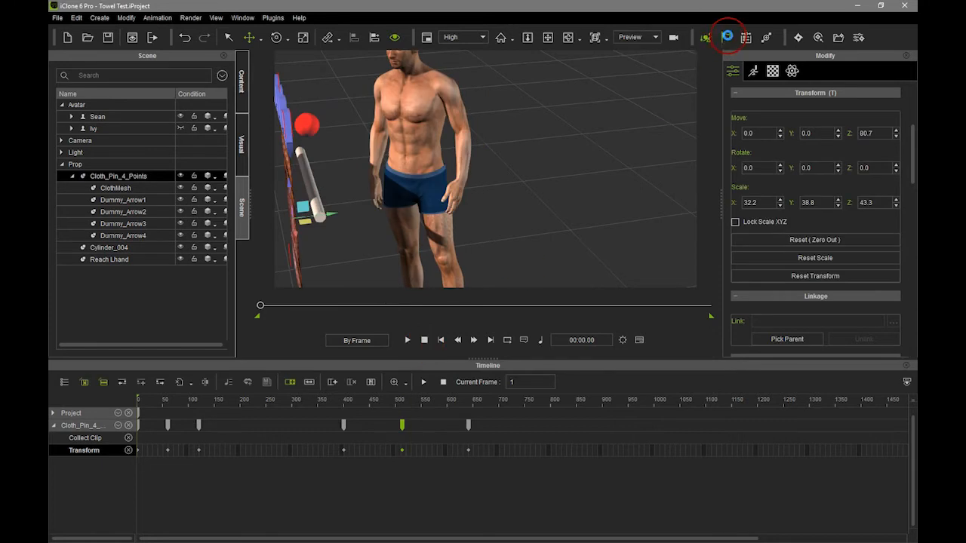
left_click(413, 337)
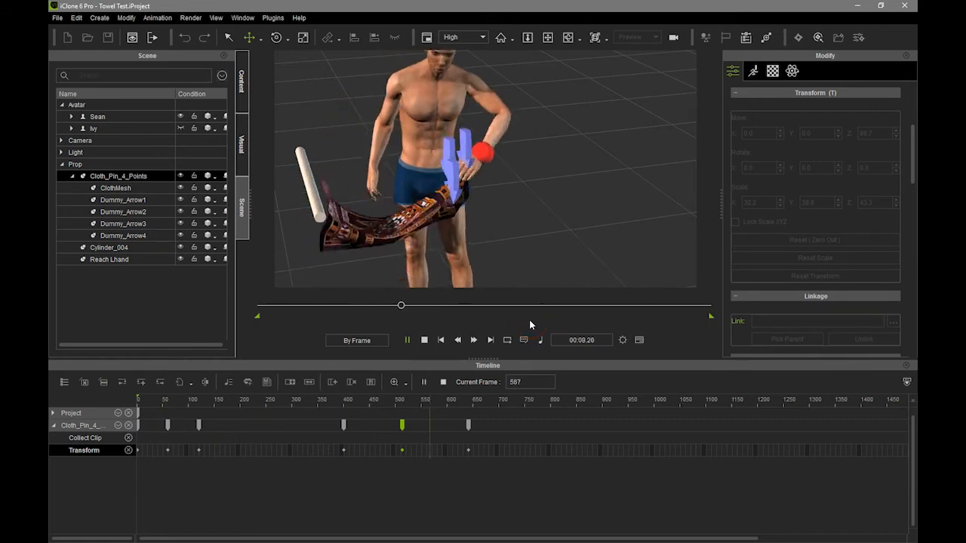
left_click(407, 339)
- Switch the playback mode to Realtime and hide the dummy objects in the viewport
left_click(746, 37)
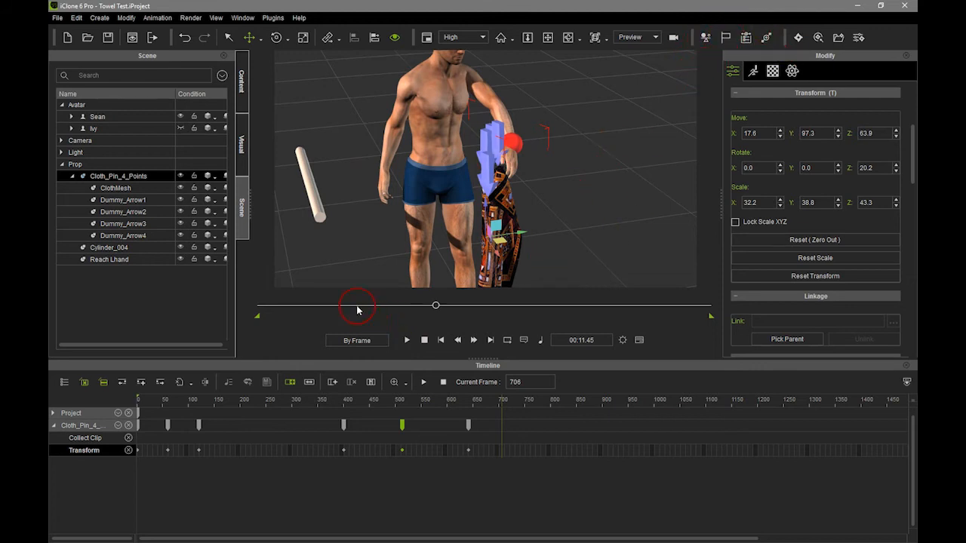
left_click(364, 340)
key("ctrl+d")
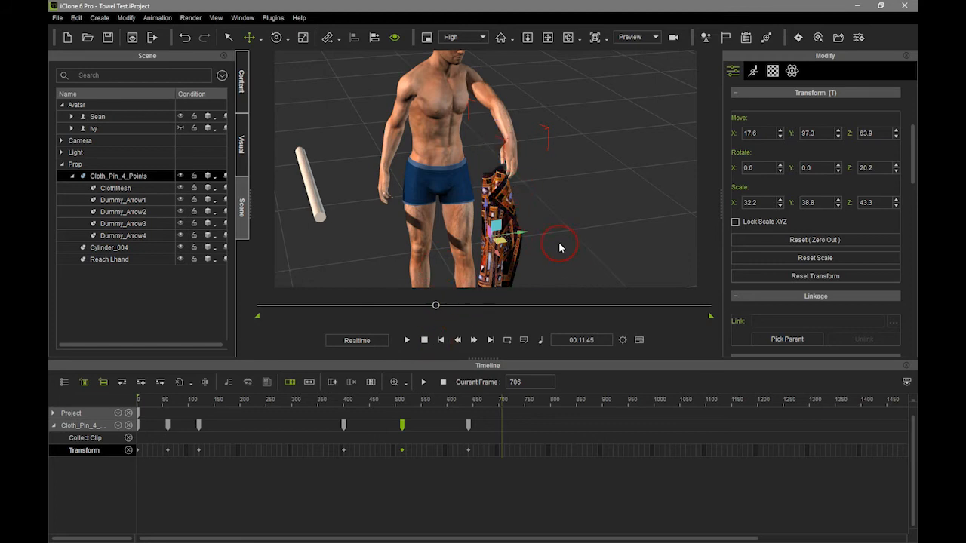
- Reframe the avatar and towel bar in a wider view, and play the full animation in real time from the start
scroll(539, 223, "down", 2)
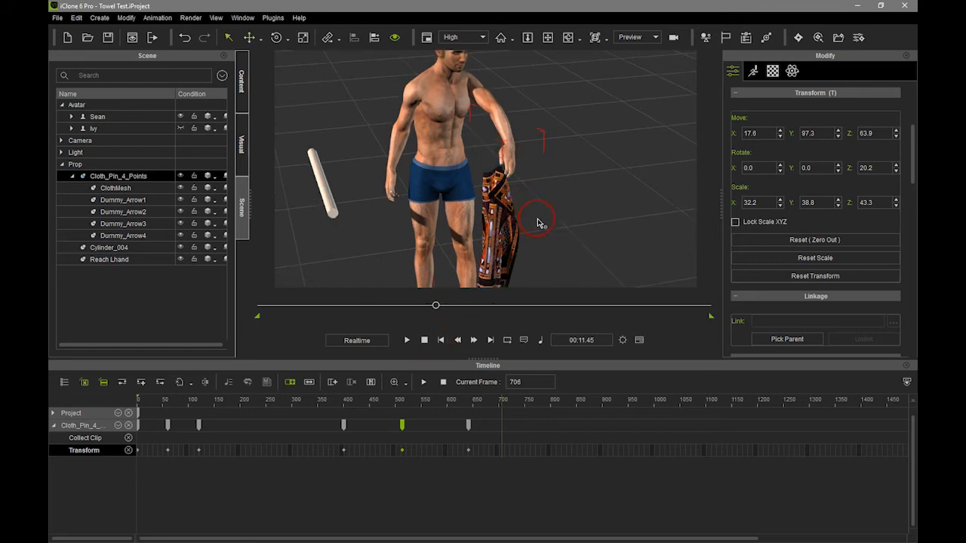
left_click_drag(535, 223, 569, 235, "alt")
right_click_drag(569, 235, 541, 146, "alt")
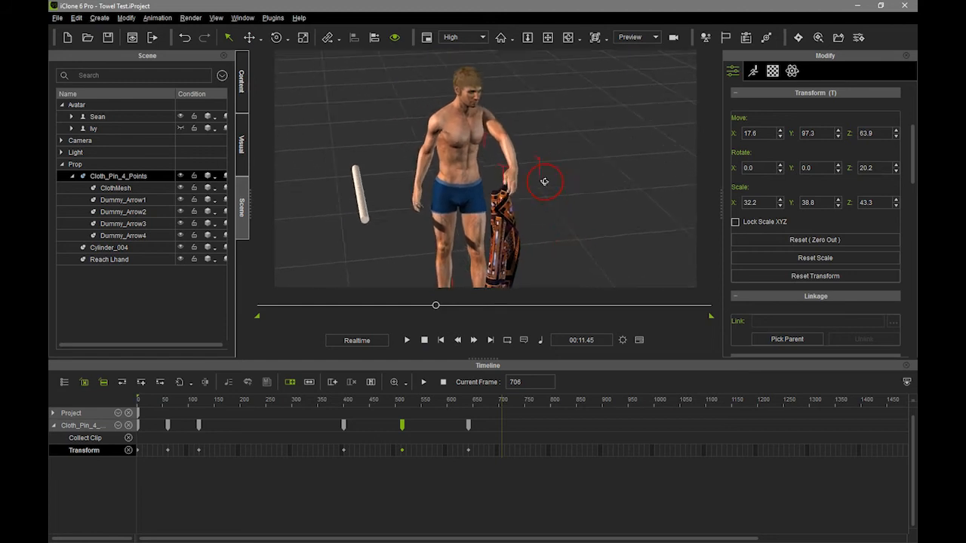
left_click_drag(541, 147, 534, 136, "alt")
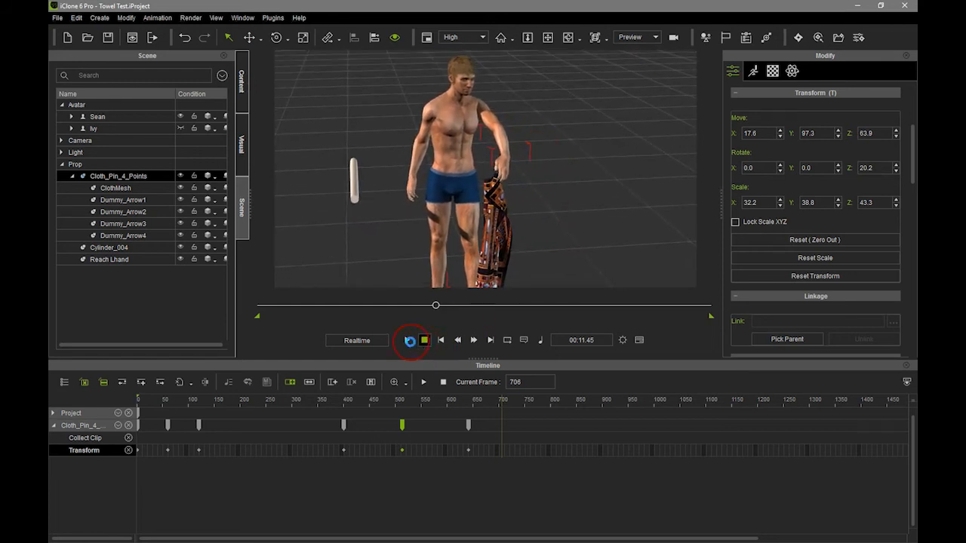
left_click(409, 340)
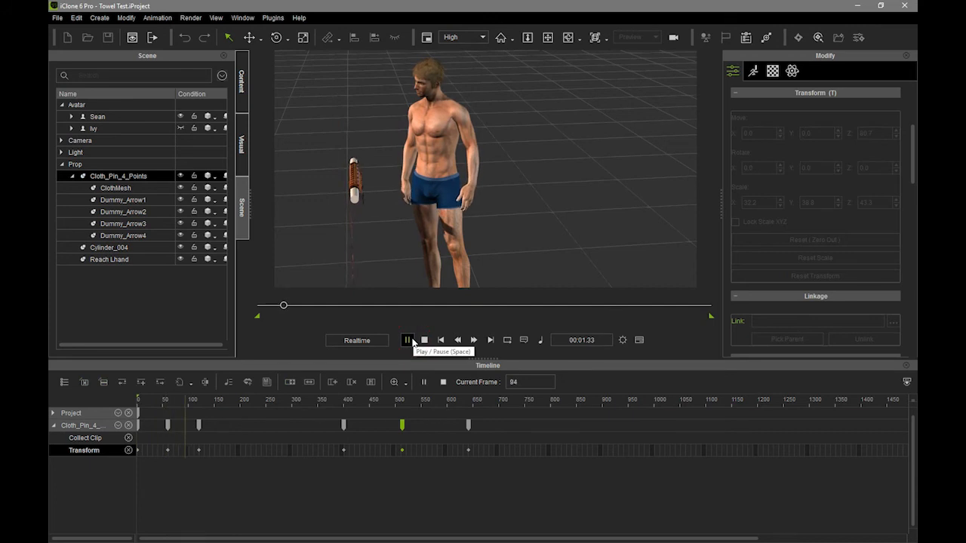
left_click(677, 316)
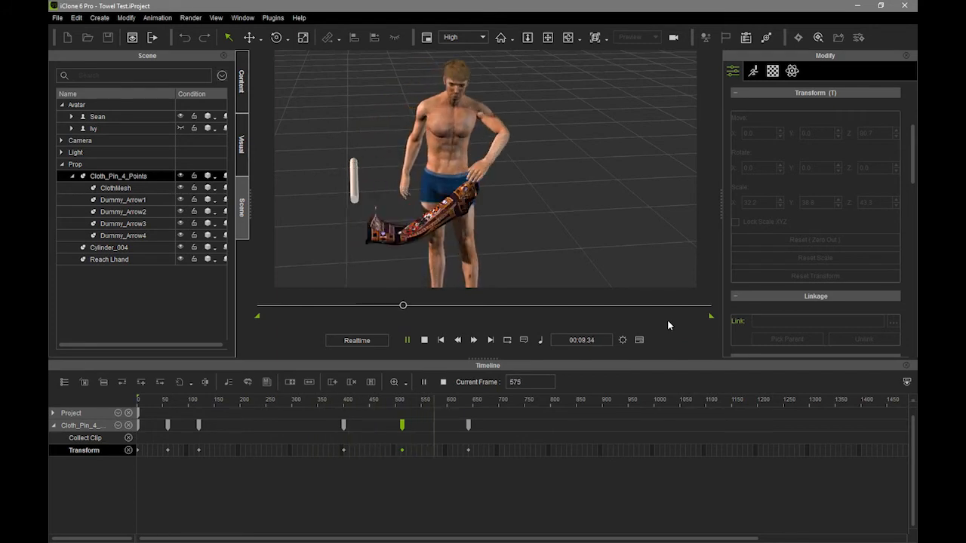
left_click(430, 326)
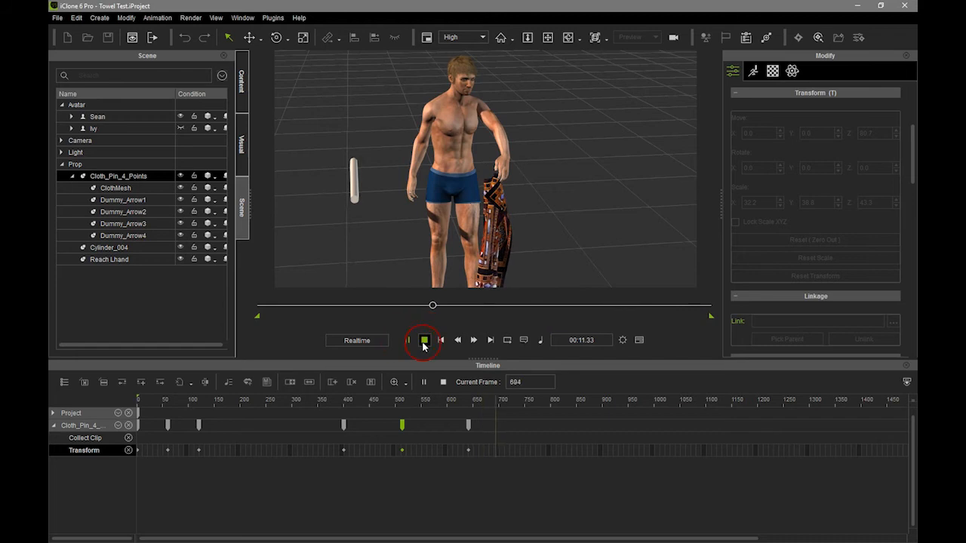
left_click(424, 341)
left_click(508, 149)
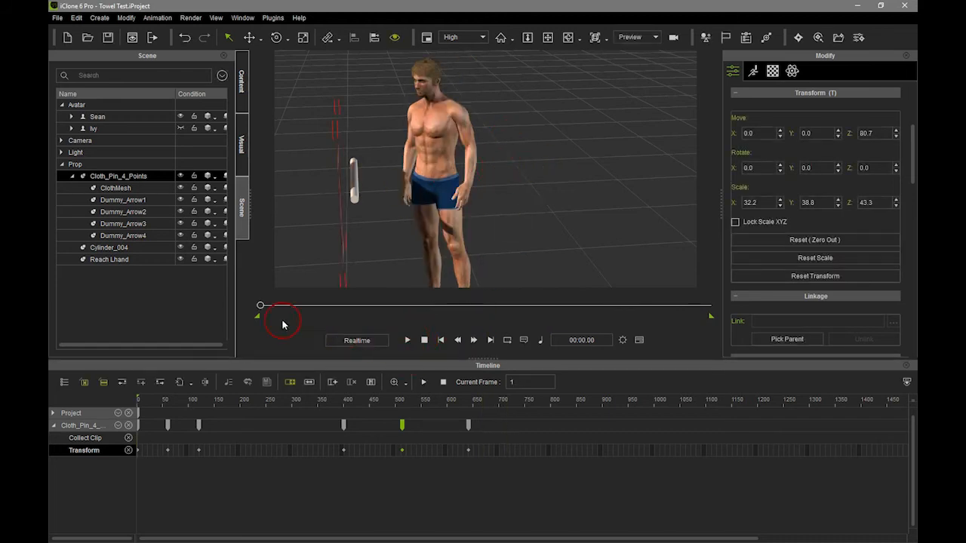
- Advance the animation to about frame 711 and show the hidden Ivy avatar in the viewport
left_click_drag(260, 308, 437, 334)
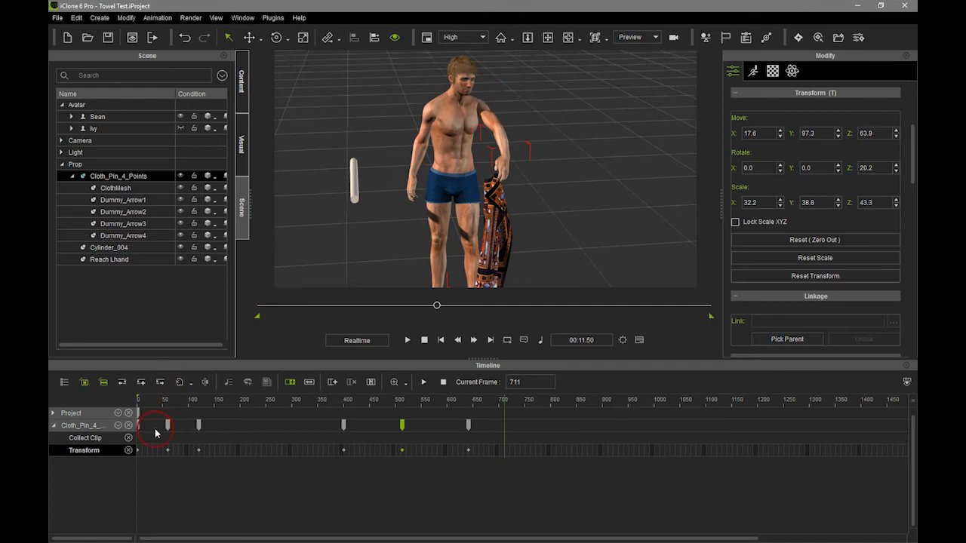
left_click(548, 233)
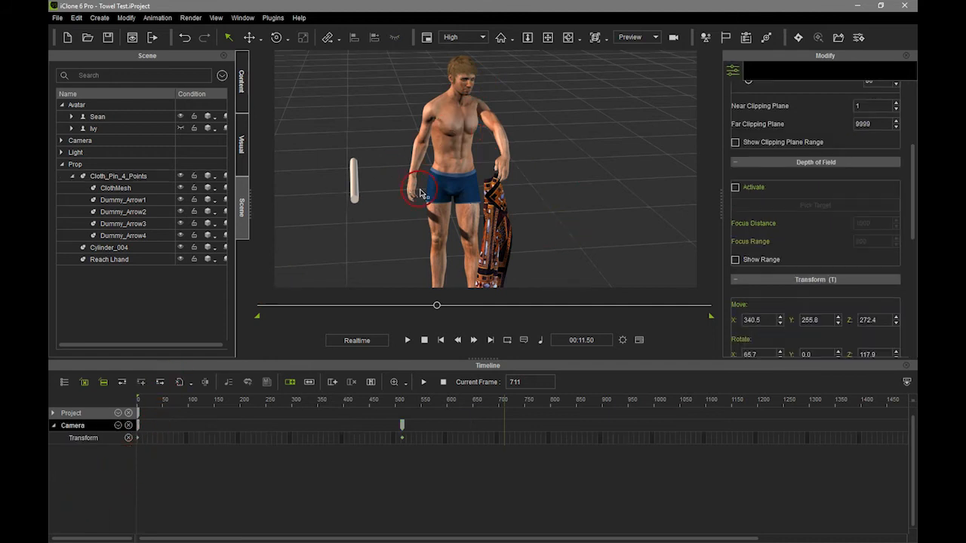
left_click(181, 128)
right_click_drag(500, 188, 524, 253)
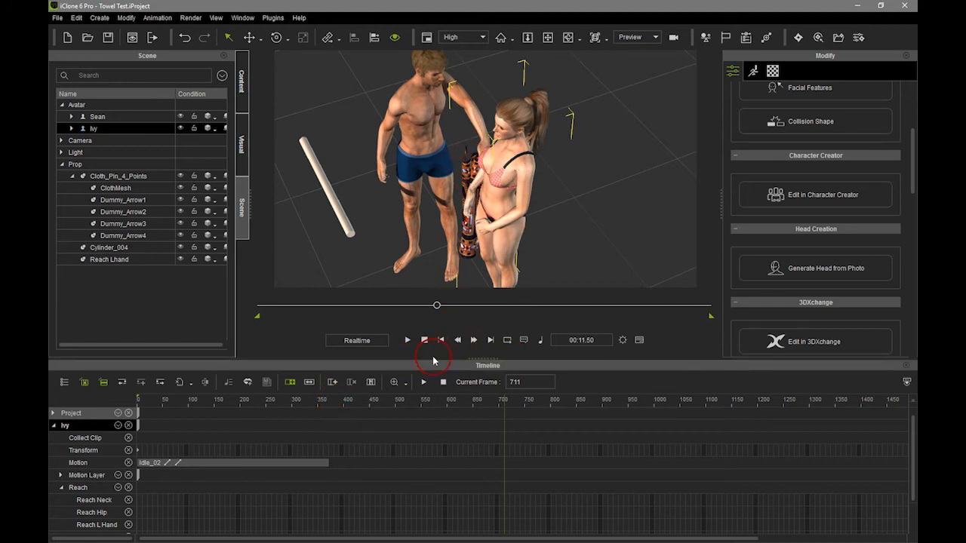
- At frame 716, move the Ivy avatar so that she stands facing Sean beside the towel he holds
mouse_move(504, 406)
left_mouse_down()
mouse_move(377, 385)
mouse_move(102, 379)
mouse_move(505, 405)
left_mouse_up()
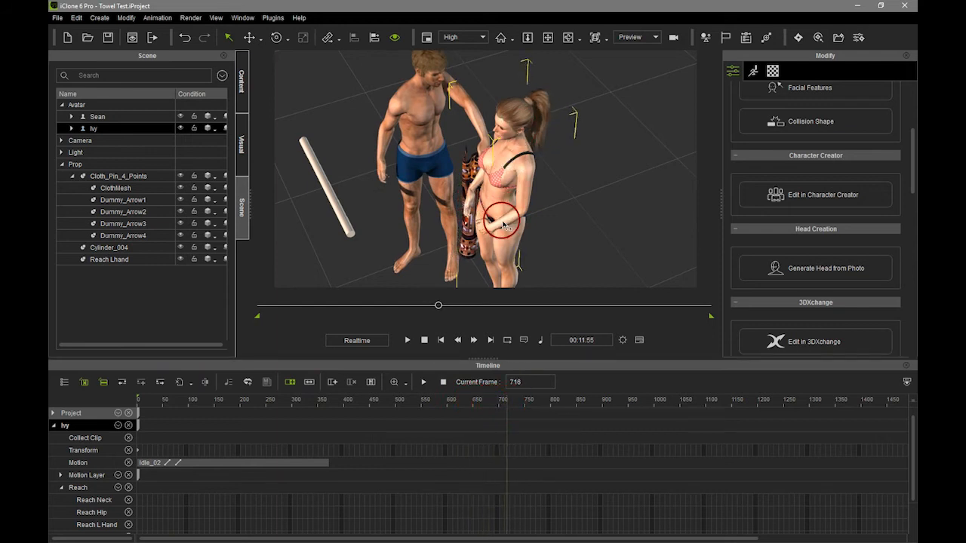
middle_click_drag(566, 242, 582, 215)
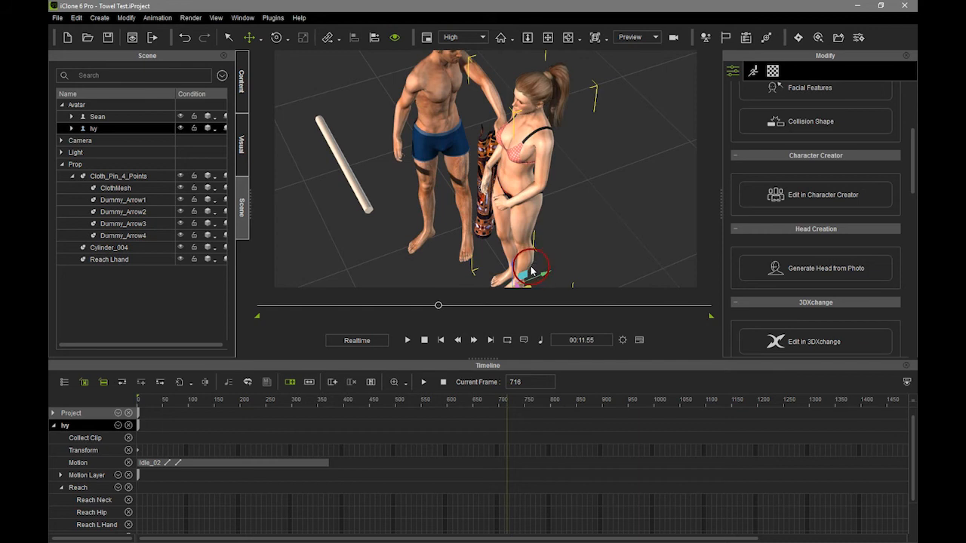
left_click_drag(533, 280, 559, 255)
right_click_drag(559, 255, 642, 148, "alt")
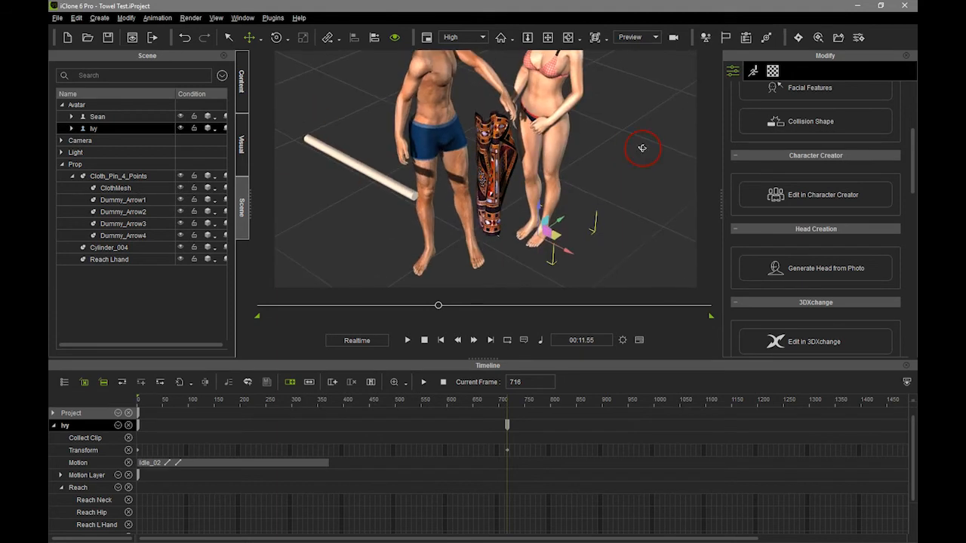
right_click_drag(567, 252, 564, 249, "alt")
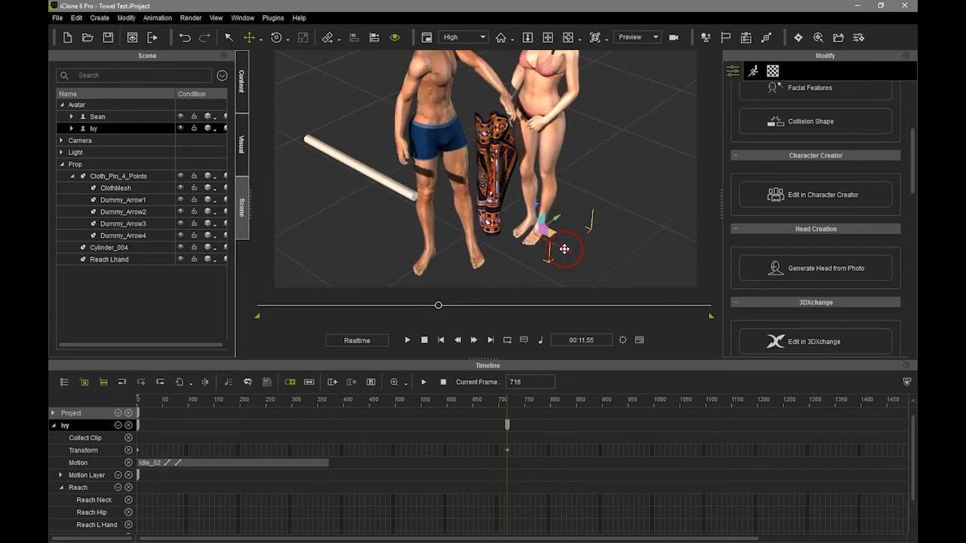
right_click_drag(623, 194, 567, 174, "alt")
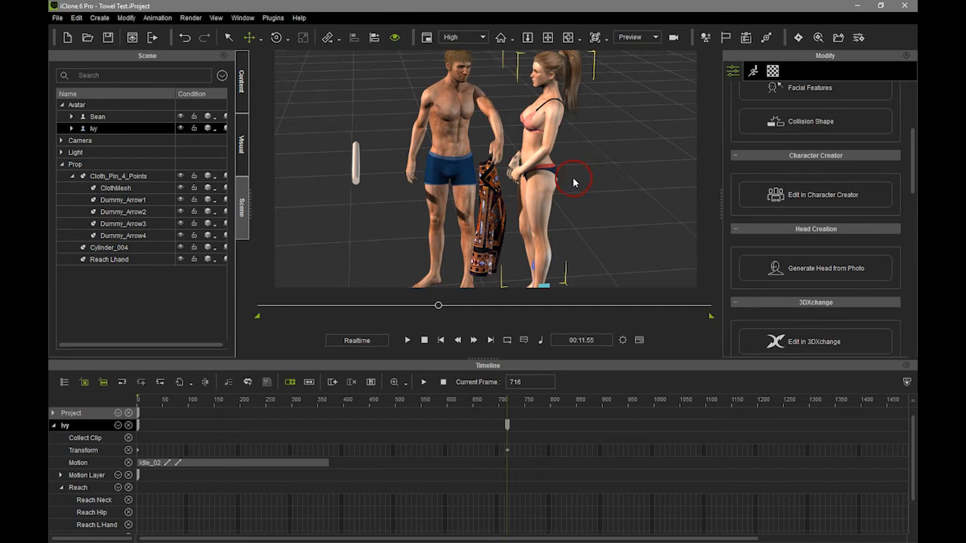
right_click_drag(532, 160, 516, 179, "alt")
- Remove the object animation from the Ivy avatar and scrub around frame 710 to check her placement
right_click(531, 157)
left_click(587, 293)
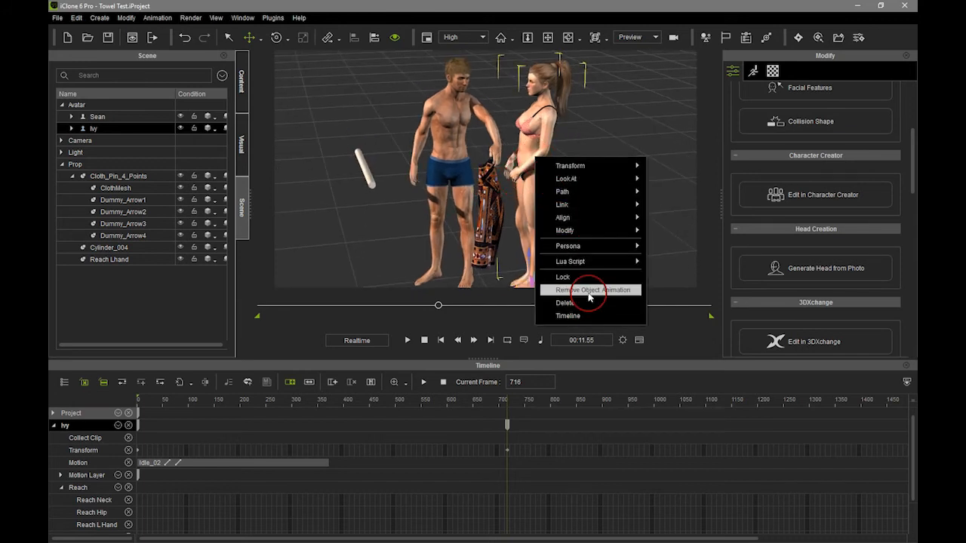
mouse_move(495, 404)
left_mouse_down()
mouse_move(133, 355)
mouse_move(269, 377)
mouse_move(480, 379)
mouse_move(113, 374)
mouse_move(556, 370)
mouse_move(577, 388)
mouse_move(556, 400)
mouse_move(153, 366)
mouse_move(113, 380)
mouse_move(312, 402)
mouse_move(253, 394)
mouse_move(420, 387)
mouse_move(504, 403)
left_mouse_up()
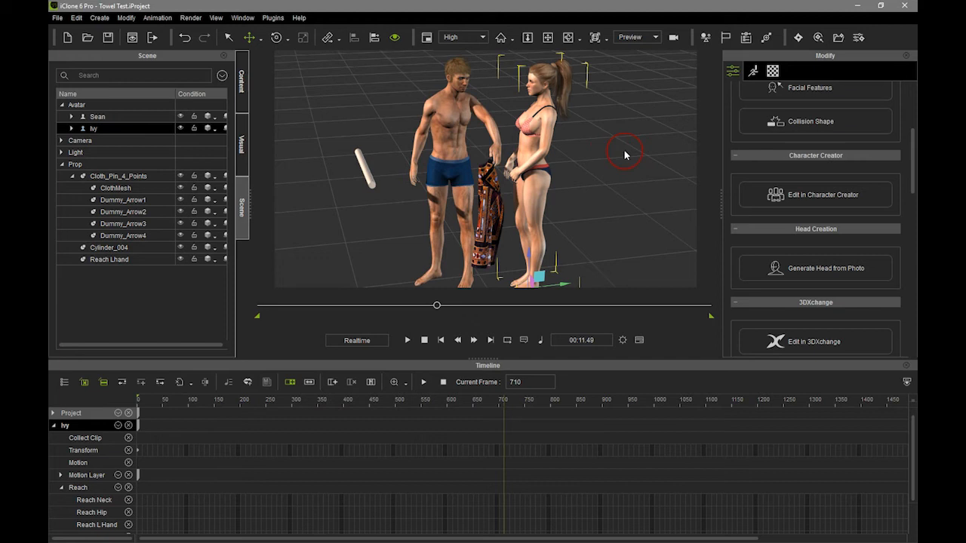
left_click_drag(438, 399, 505, 399)
- Select the Reach Lhand prop, go to its Transform key at frame 641, and show the dummy objects
left_click(206, 135)
left_click(118, 260)
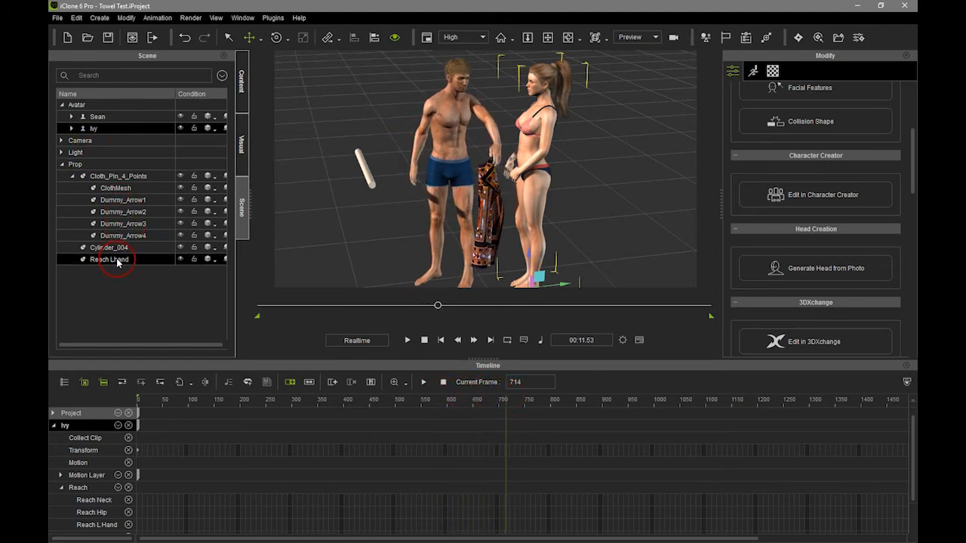
mouse_move(458, 406)
left_mouse_down()
mouse_move(470, 395)
mouse_move(476, 403)
left_mouse_up()
left_click(138, 384)
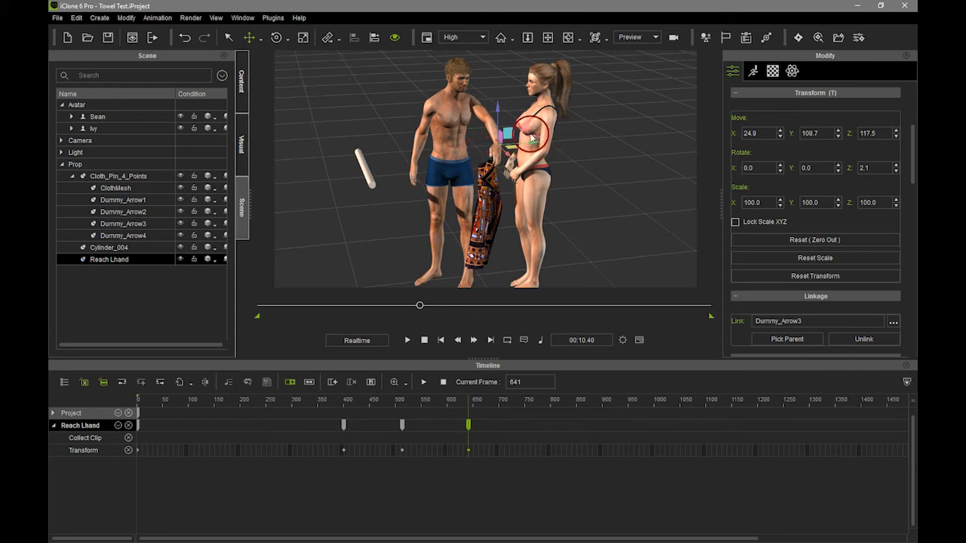
key("ctrl+q")
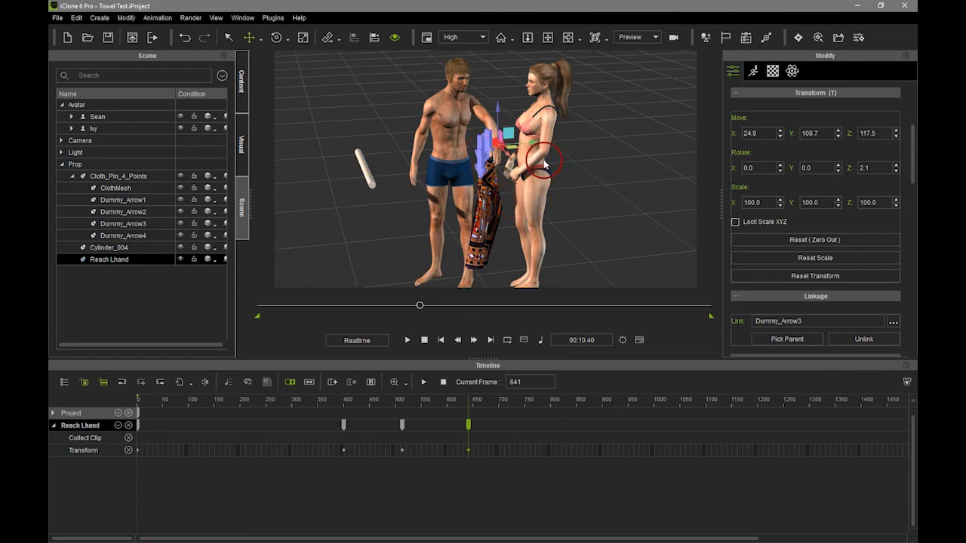
right_click_drag(612, 174, 651, 216)
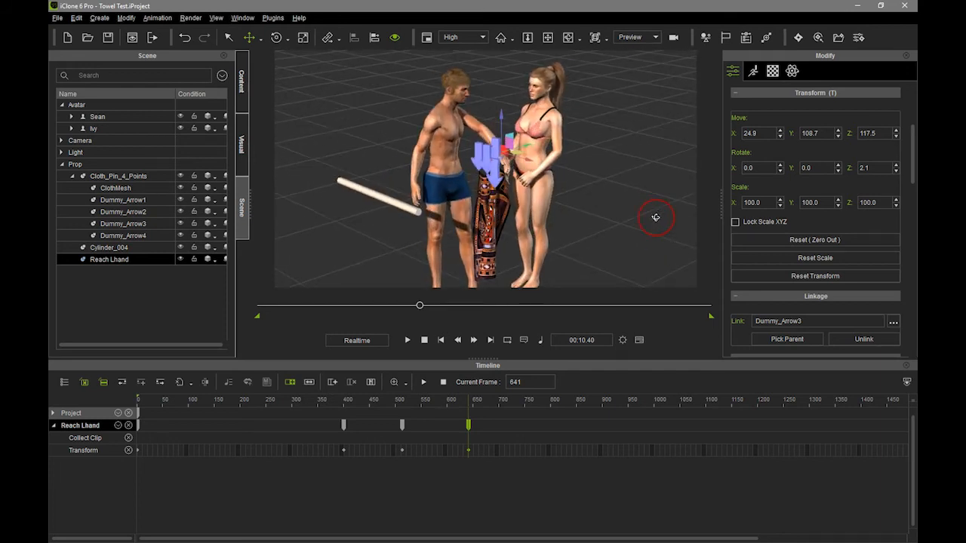
- Rename the existing Reach Lhand prop as Sean Lhand
left_click(241, 87)
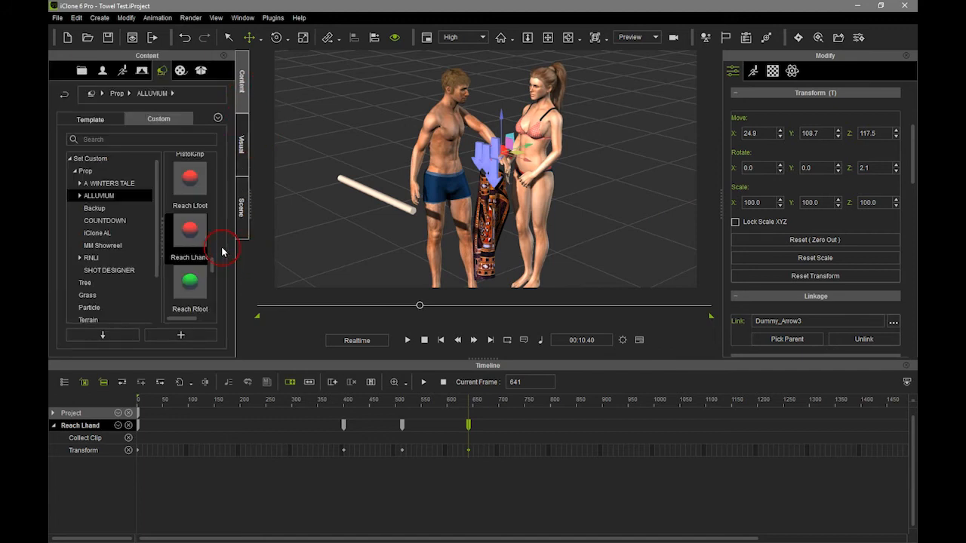
left_click(241, 211)
double_click(112, 263)
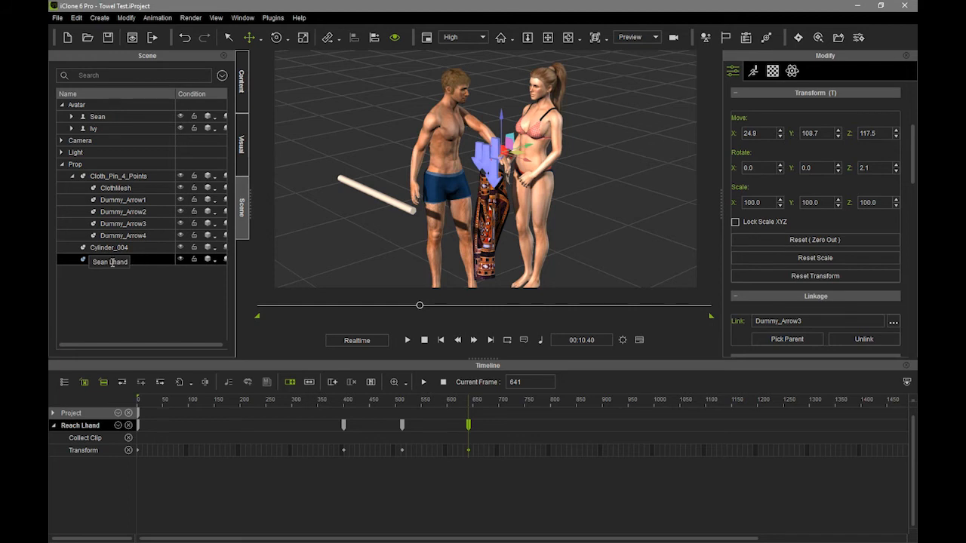
key("Return")
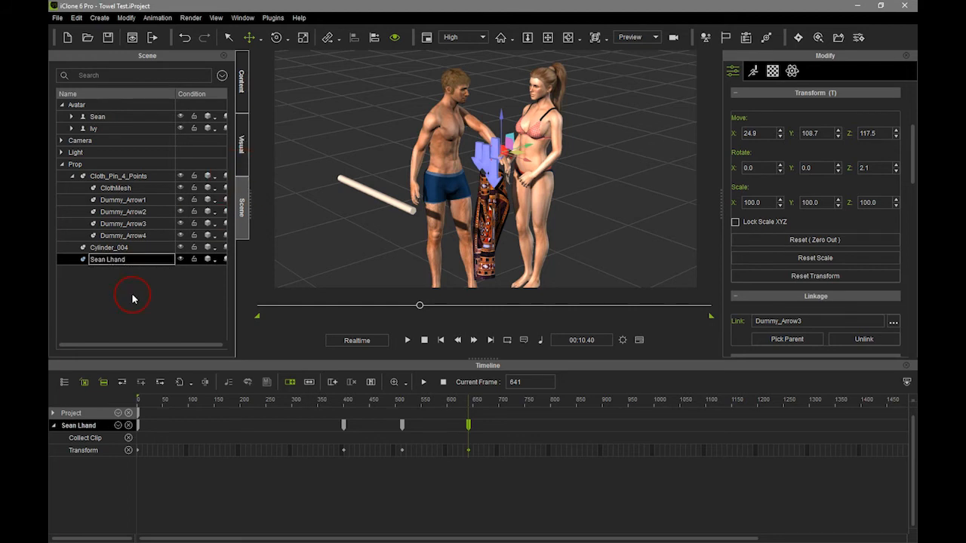
- Return to the first frame and add another Reach Lhand prop from the custom ALLUVIUM props to the floor near the avatars
left_click(295, 224)
right_click_drag(582, 178, 545, 175)
mouse_move(582, 193)
middle_mouse_down()
mouse_move(553, 190)
mouse_move(570, 189)
middle_mouse_up()
right_click_drag(569, 189, 519, 189)
left_click(239, 92)
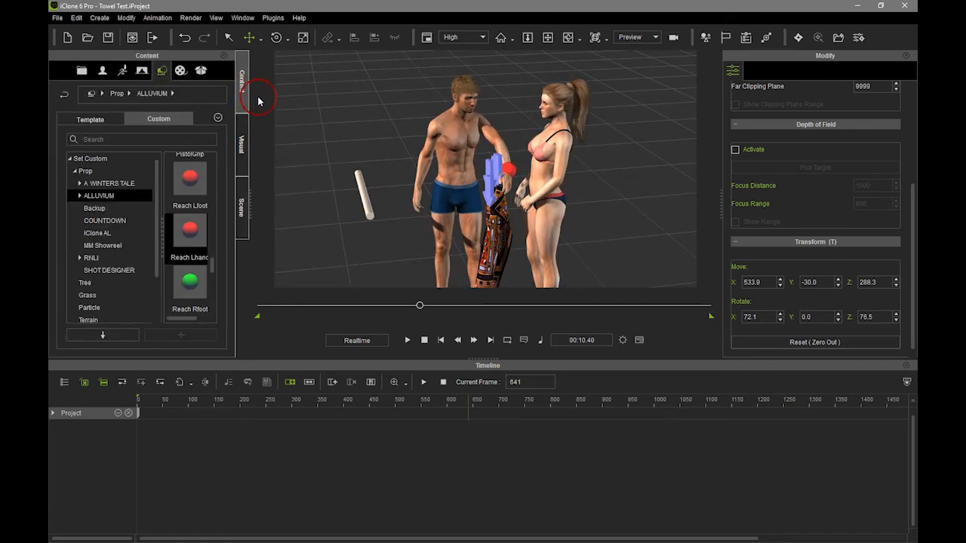
left_click(497, 176)
left_click(428, 341)
right_click_drag(387, 232, 513, 216)
middle_click_drag(504, 217, 549, 202)
right_click_drag(549, 202, 530, 233)
middle_click_drag(554, 183, 564, 200)
right_click_drag(564, 200, 507, 237)
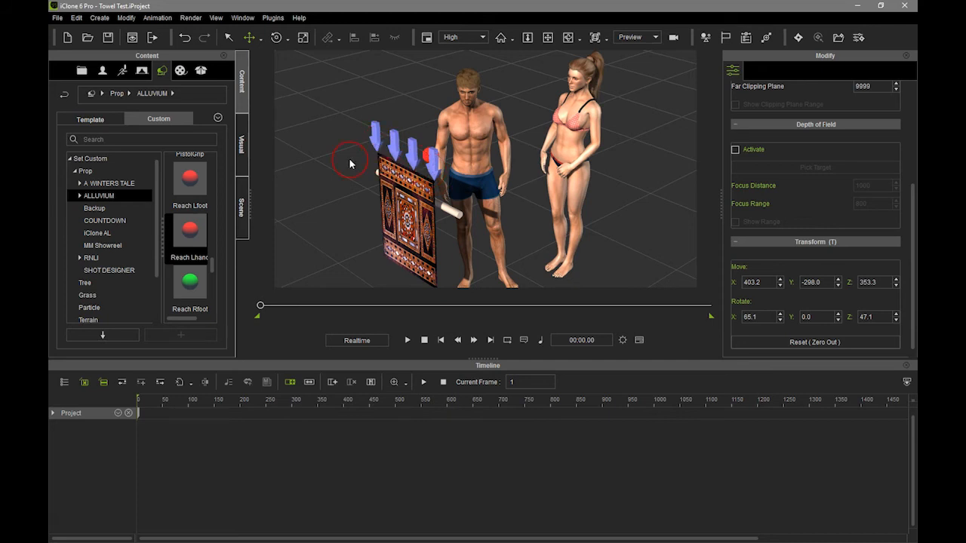
left_click_drag(190, 233, 517, 241)
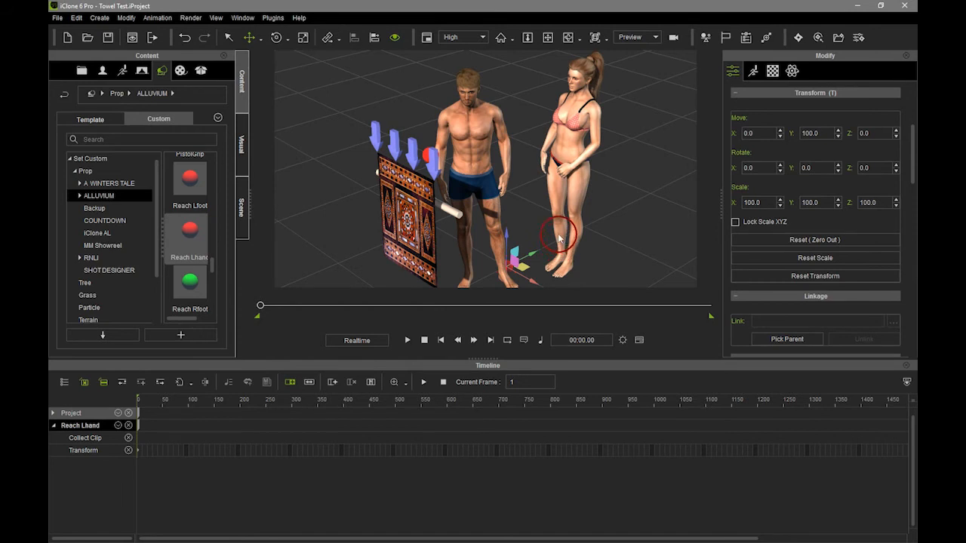
- Link the new Reach Lhand prop to the Dummy_Arrow4 sub-node of the cloth, using Position alignment
left_click_drag(913, 175, 913, 205)
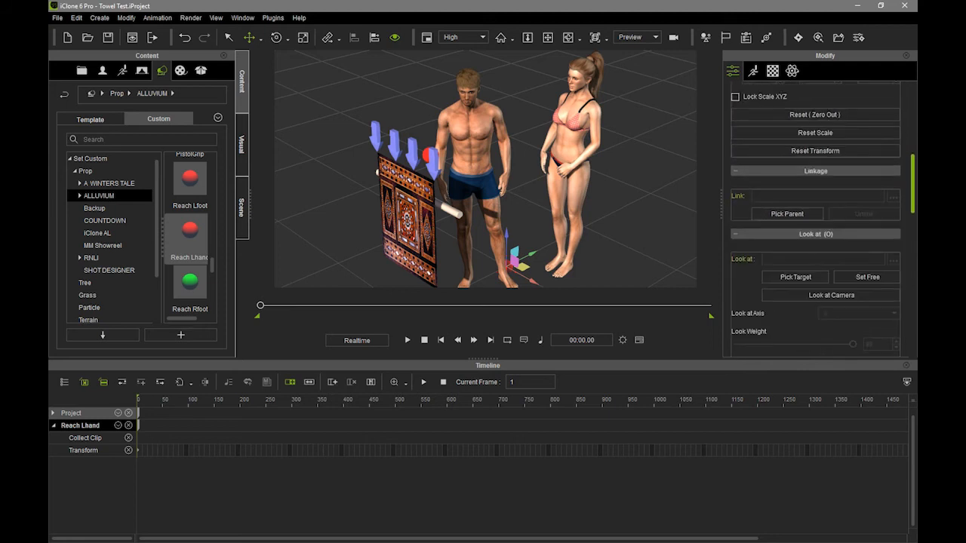
left_click(787, 214)
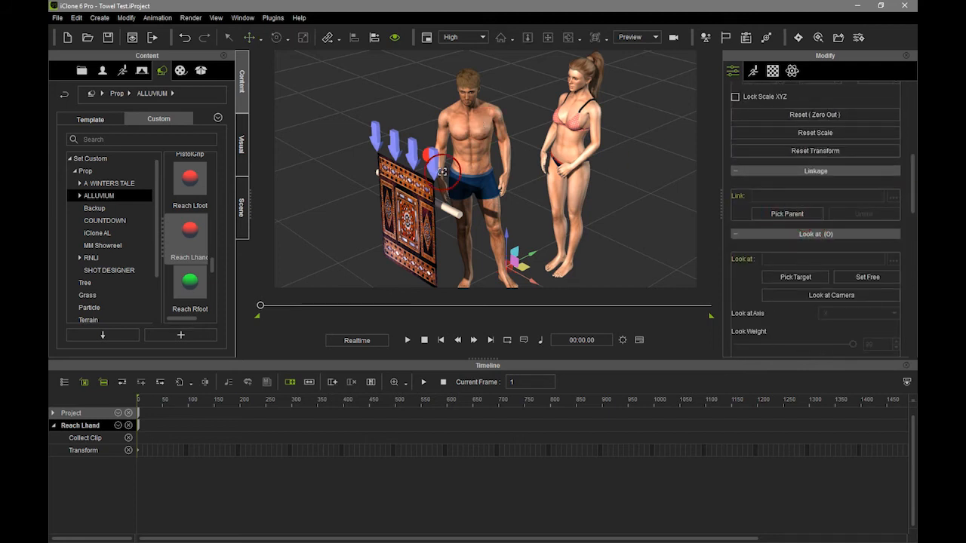
left_click(242, 202)
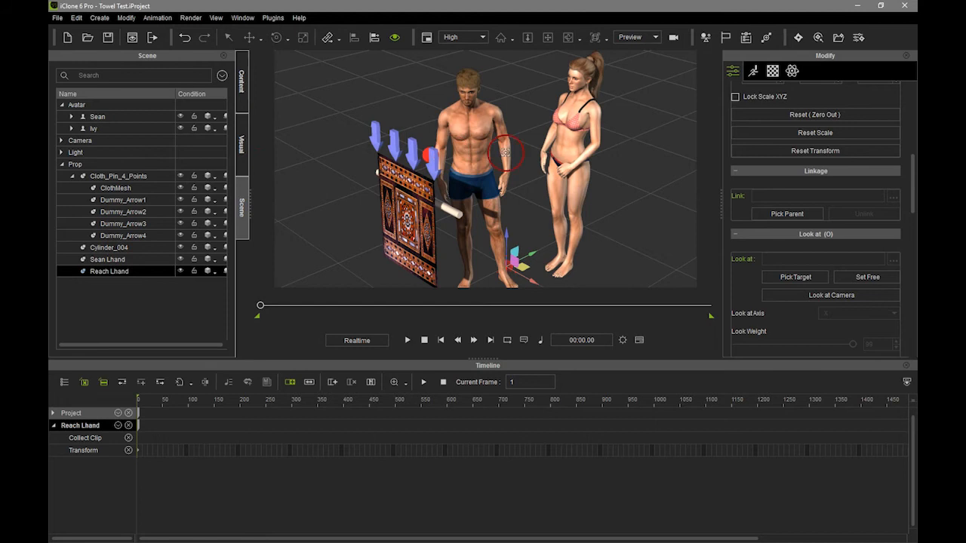
left_click(141, 200)
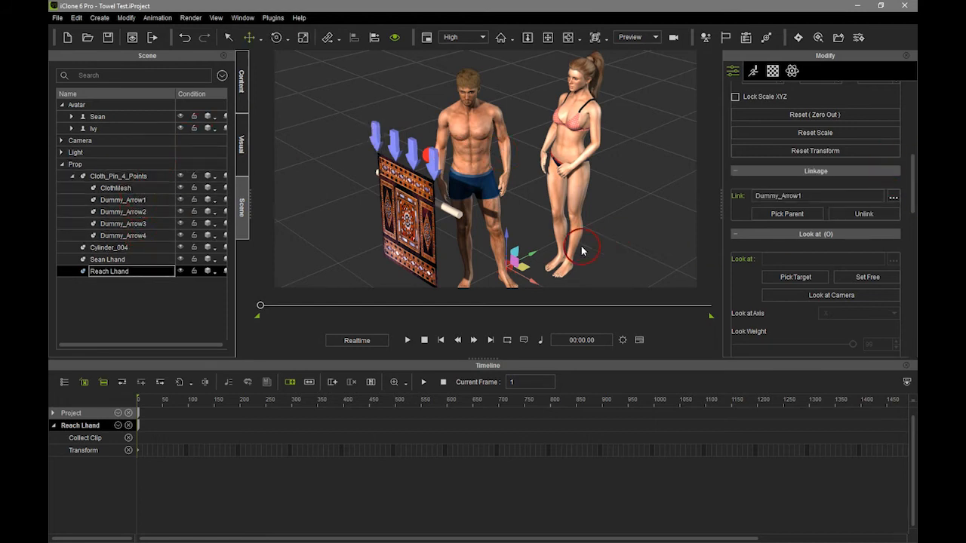
left_click(892, 196)
left_click(575, 182)
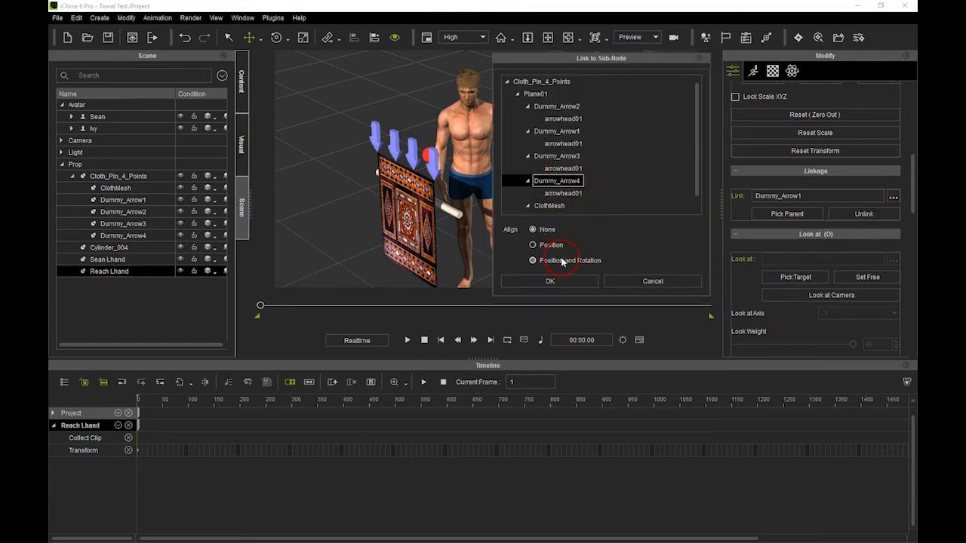
left_click(534, 246)
left_click(549, 281)
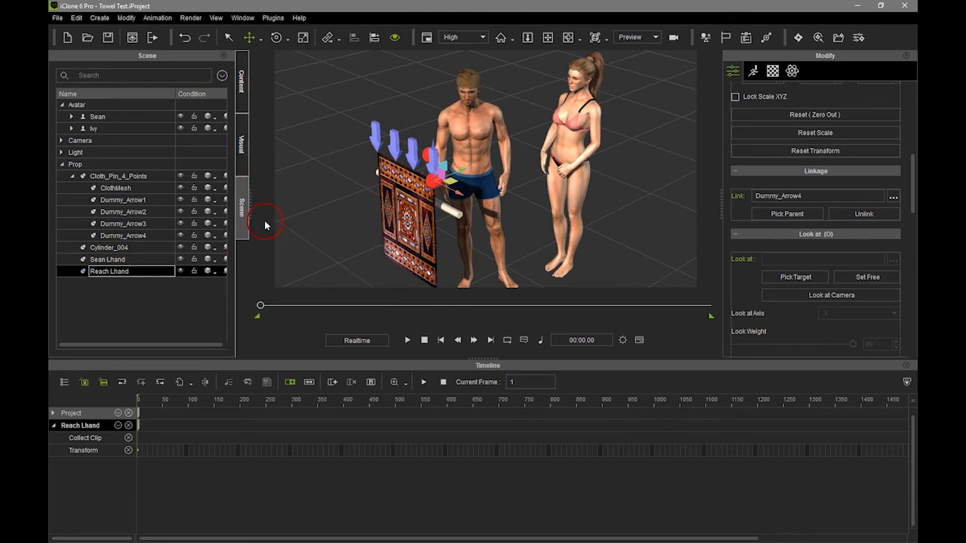
- Add a Reach Rhand prop from the custom ALLUVIUM props to the scene between the two avatars
left_click(242, 81)
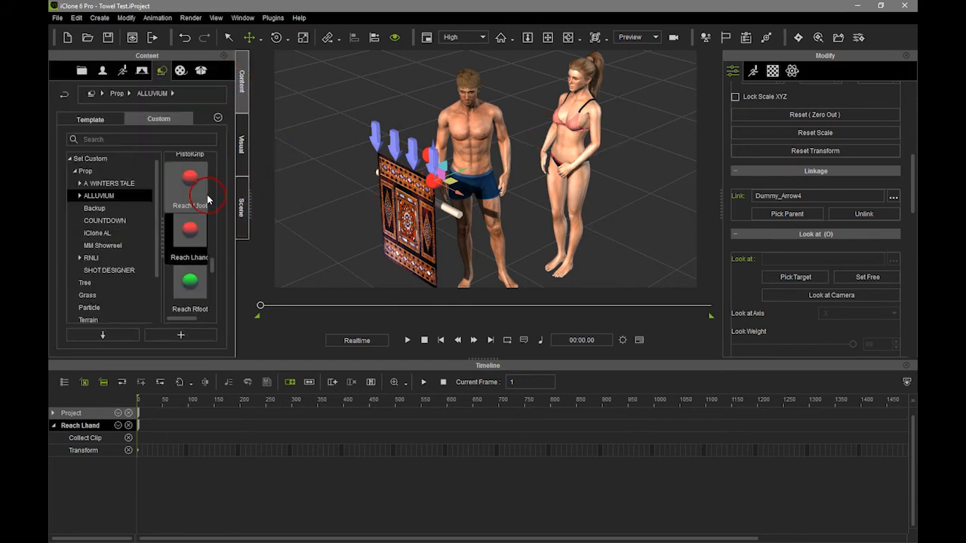
scroll(191, 287, "down", 2)
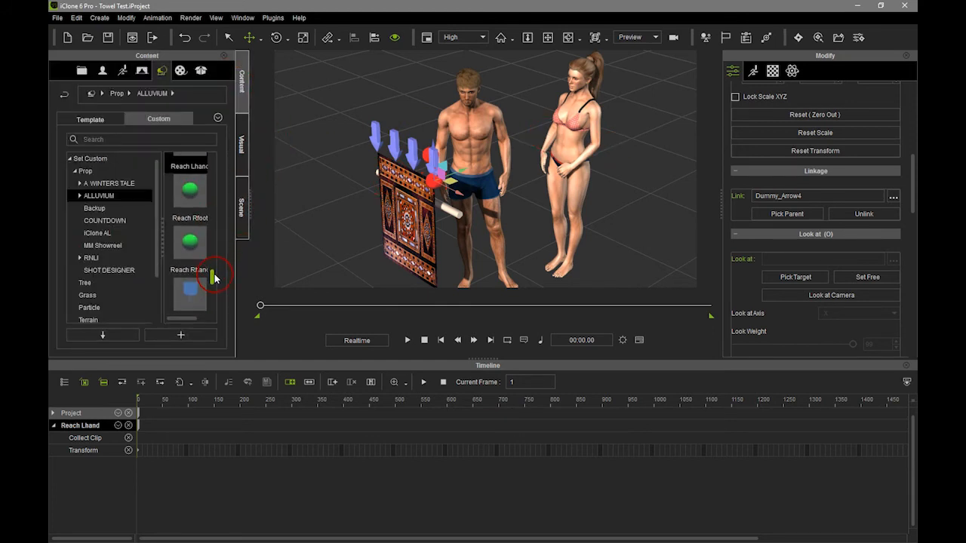
left_click_drag(192, 271, 510, 224)
left_click_drag(523, 172, 525, 172)
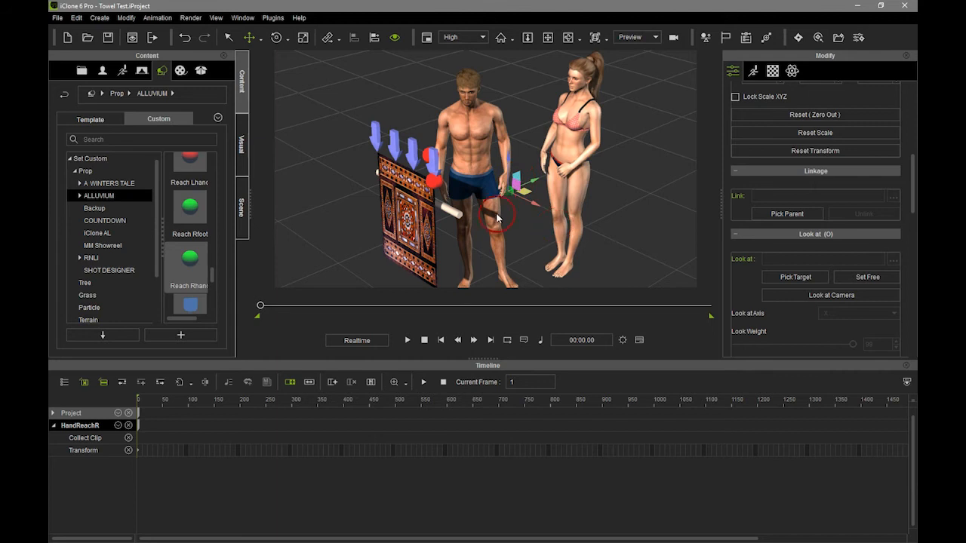
- Link the HandReachR prop to Dummy_Arrow1 and align it to that arrow's position
left_click(242, 207)
left_click(791, 214)
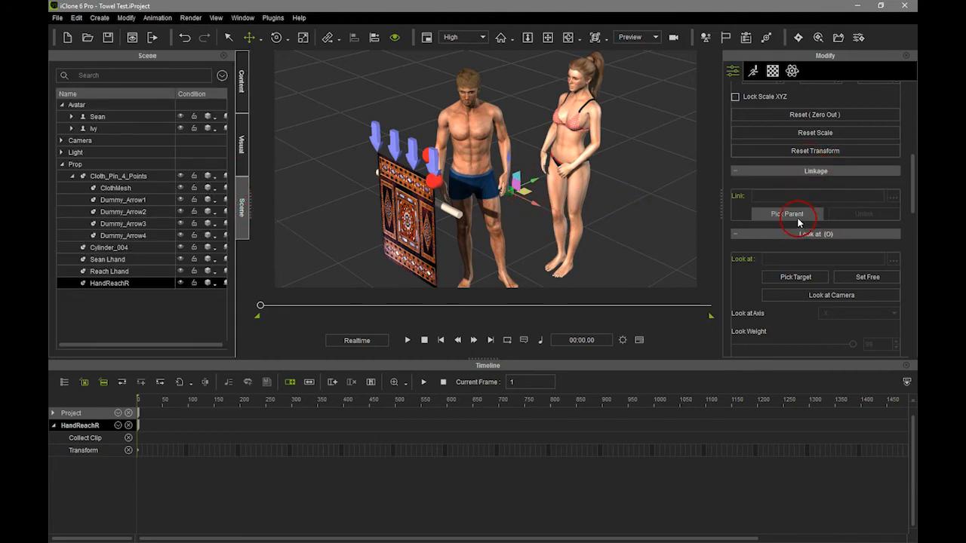
left_click(140, 202)
left_click(893, 197)
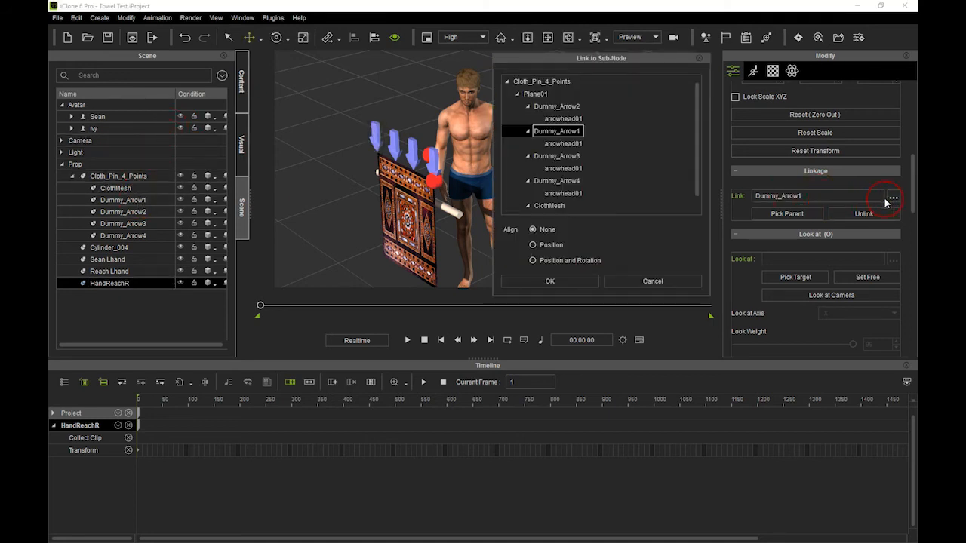
left_click(555, 280)
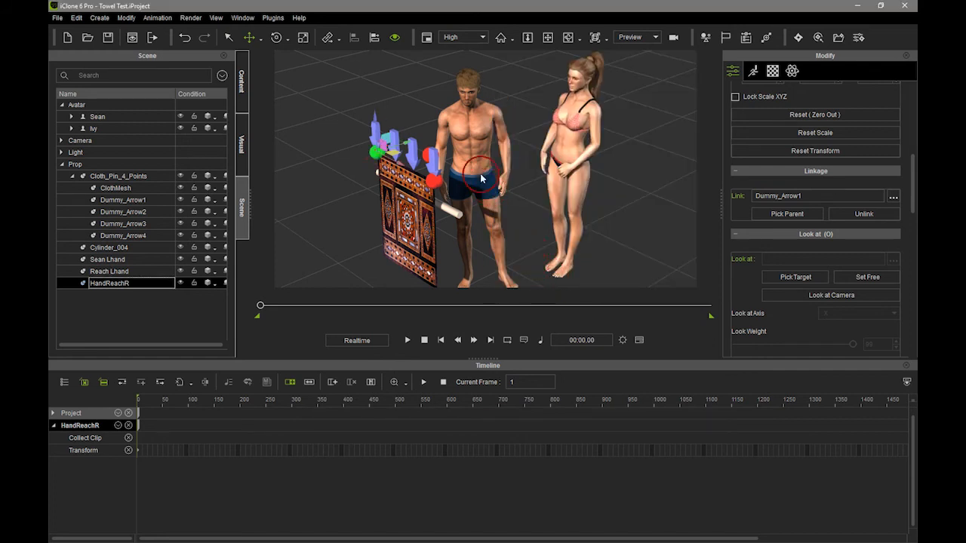
key("q")
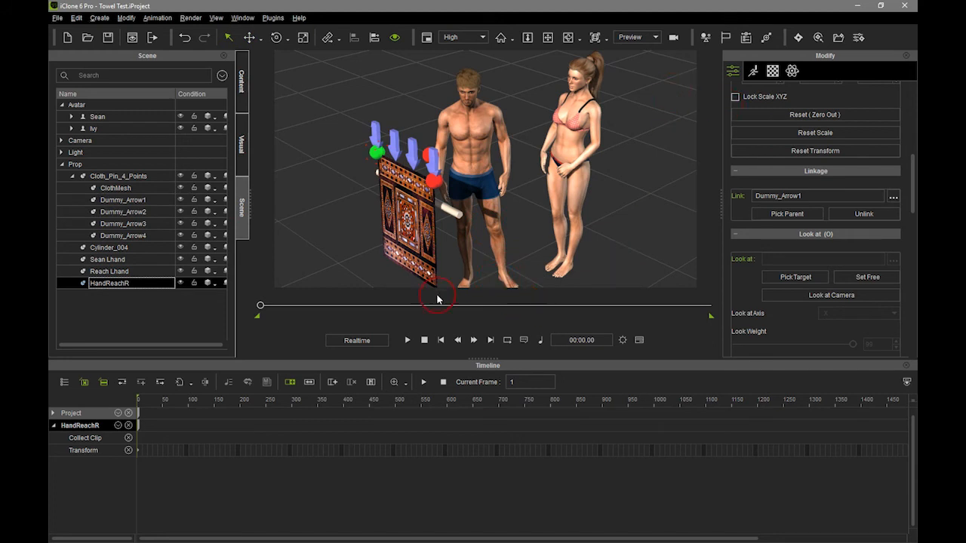
- Play and scrub the animation to frame 659, and examine the linked reach props closely around the held towel
left_click(402, 340)
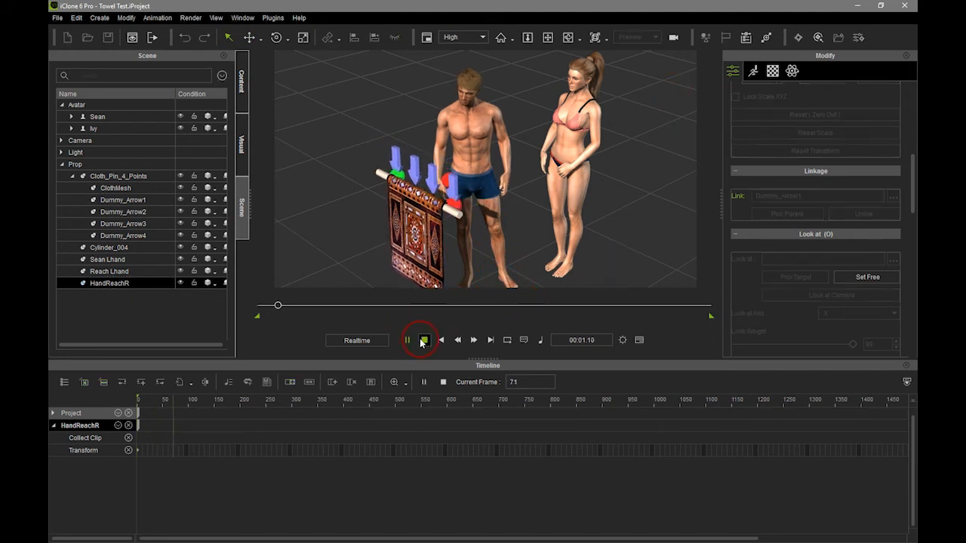
left_click(409, 338)
left_click_drag(310, 306, 411, 282)
right_click_drag(558, 175, 357, 166)
middle_click_drag(458, 162, 459, 198)
right_click_drag(459, 198, 571, 102)
scroll(520, 198, "up", 6)
middle_click_drag(519, 199, 516, 160)
right_click_drag(515, 160, 570, 173)
middle_click_drag(570, 172, 567, 172)
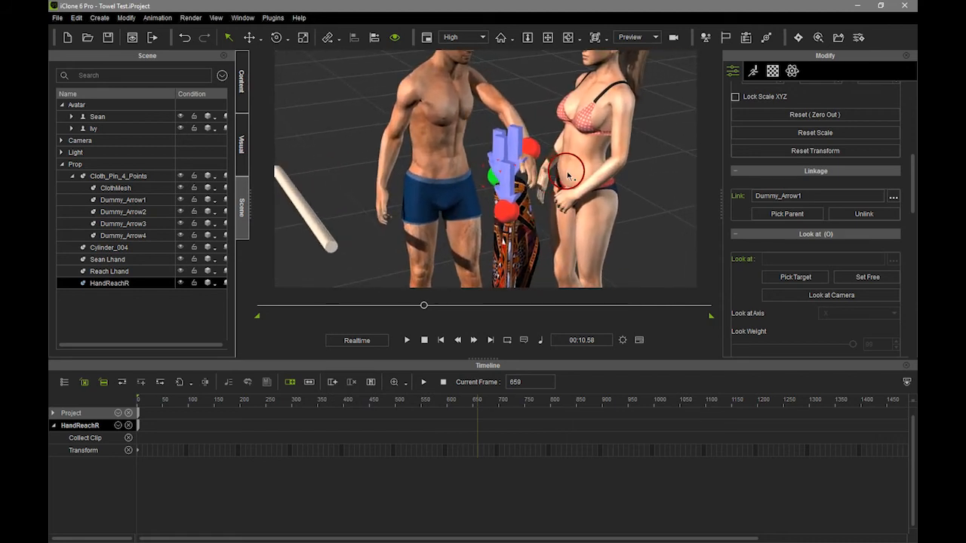
- Set the timeline's current frame to 641
double_click(528, 383)
type("641")
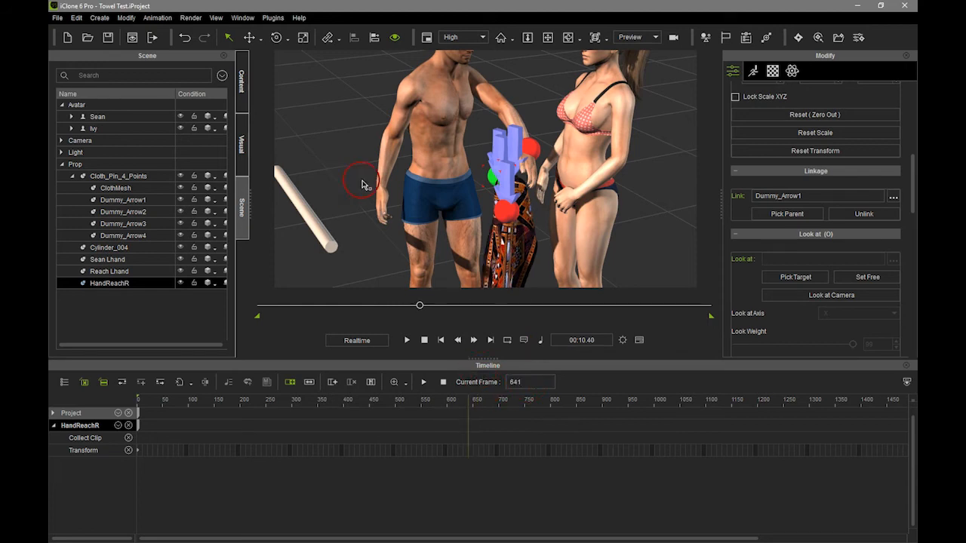
key("Return")
right_click_drag(548, 197, 577, 128)
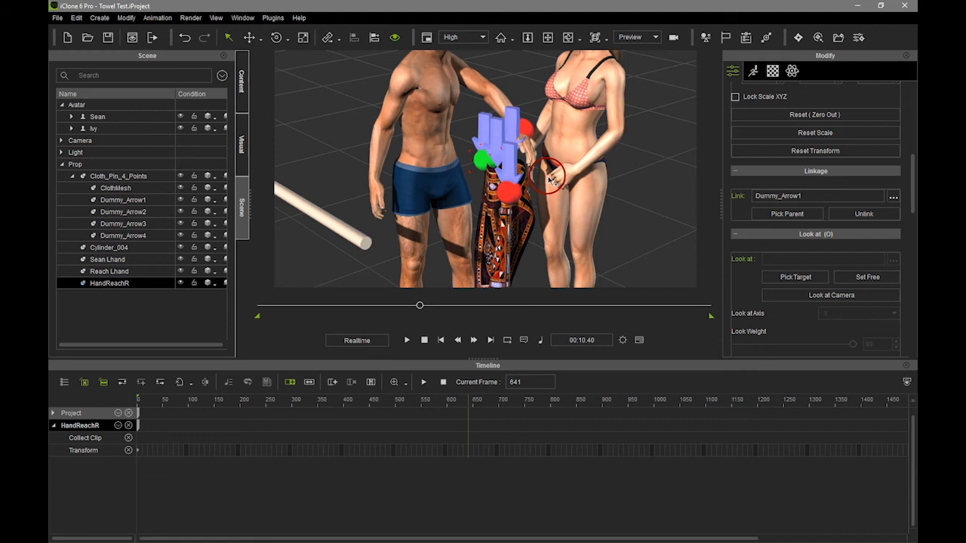
- Hide the Dummy_Arrow1 to Dummy_Arrow4 sub-nodes of the cloth so only the reach spheres show around the towel
left_click(180, 201)
left_click(181, 212)
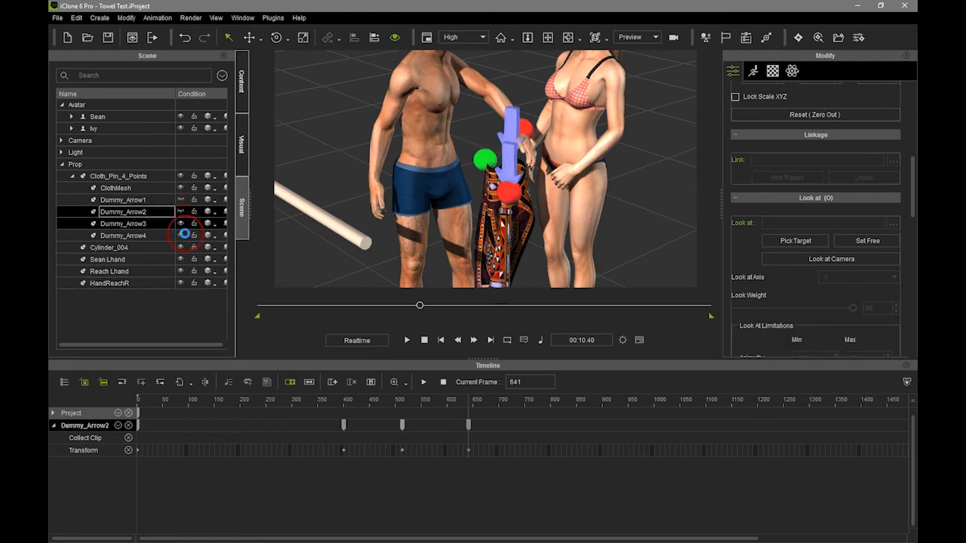
left_click(182, 234)
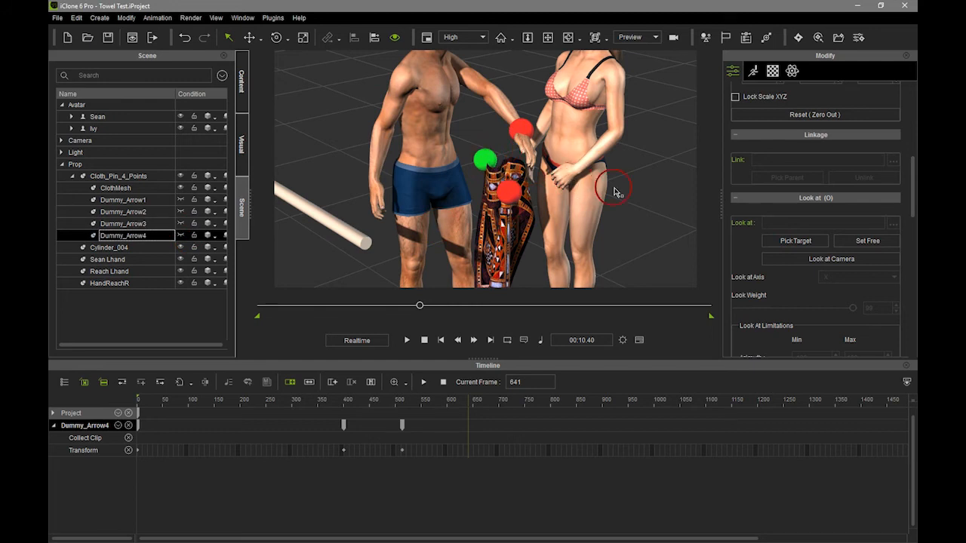
right_click_drag(533, 172, 490, 158)
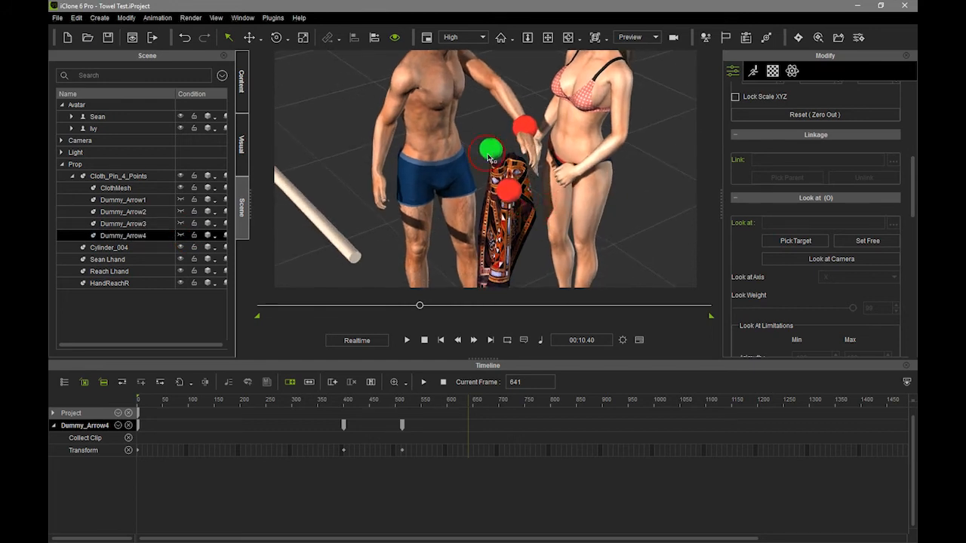
right_click_drag(547, 204, 571, 168)
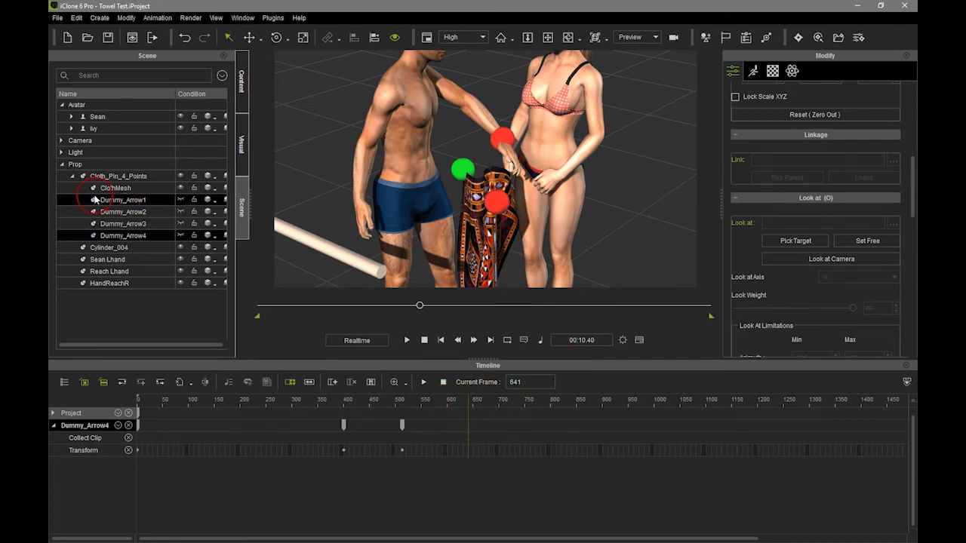
- Add Motion Layer keys for the Ivy avatar at frame 641 and at frame 513, matching the Sean avatar's keys
left_click(107, 130)
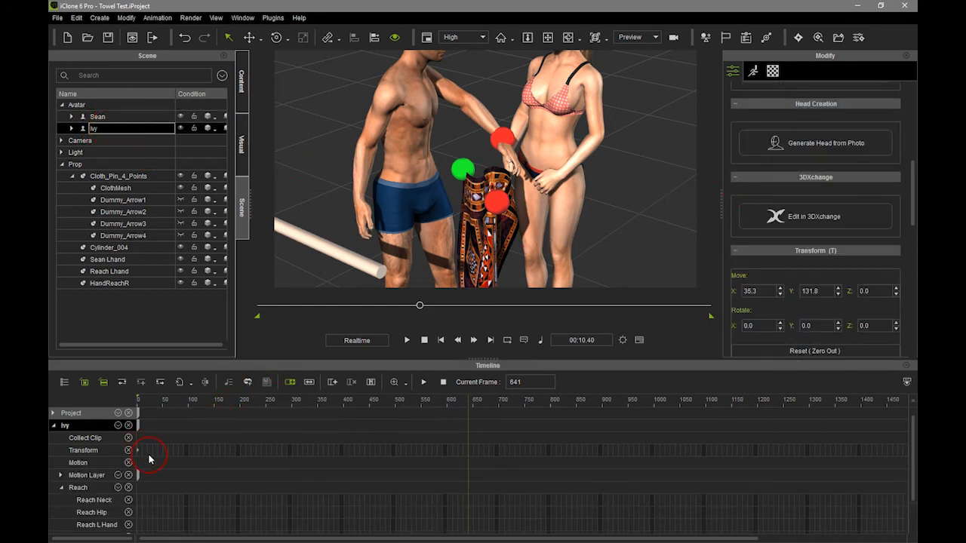
left_click(89, 478)
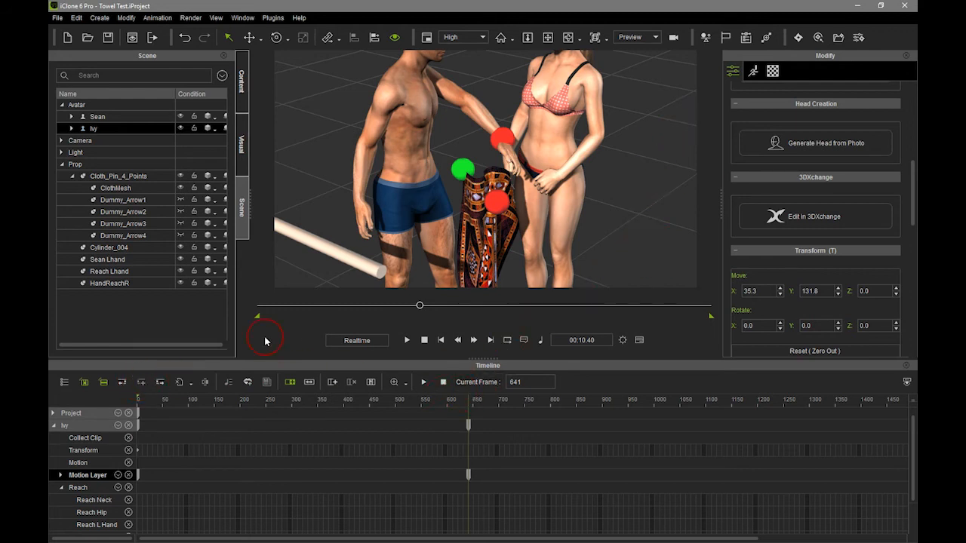
left_click(106, 118, "ctrl")
left_click(106, 122)
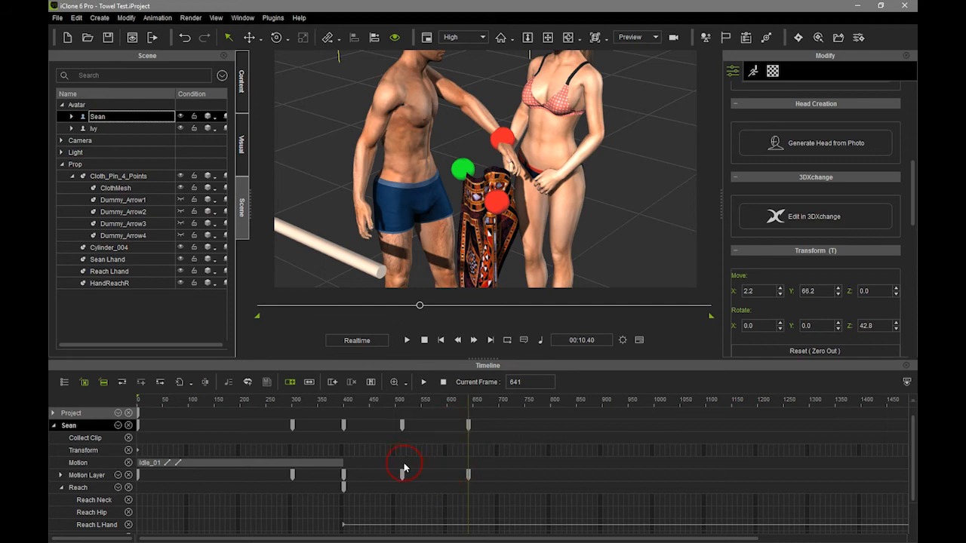
left_click(110, 385)
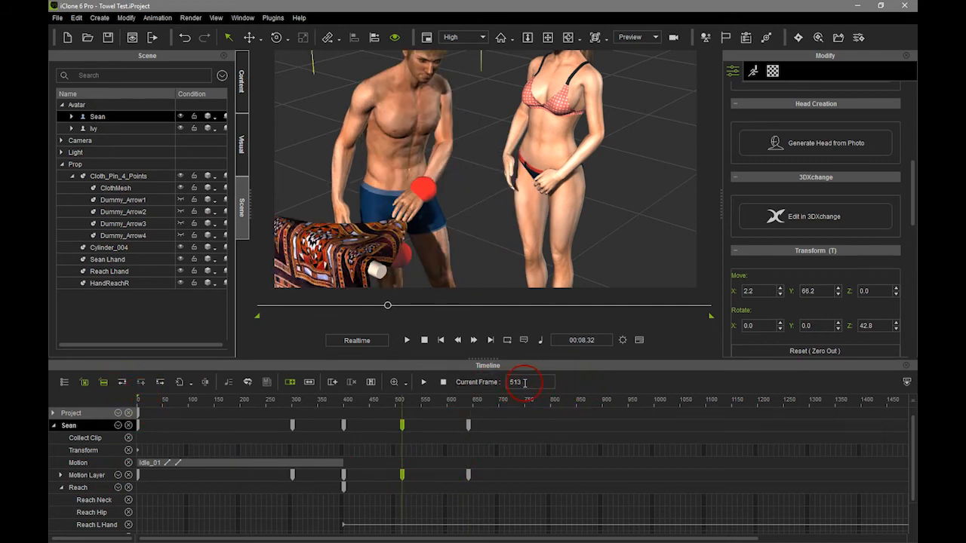
left_click(121, 130)
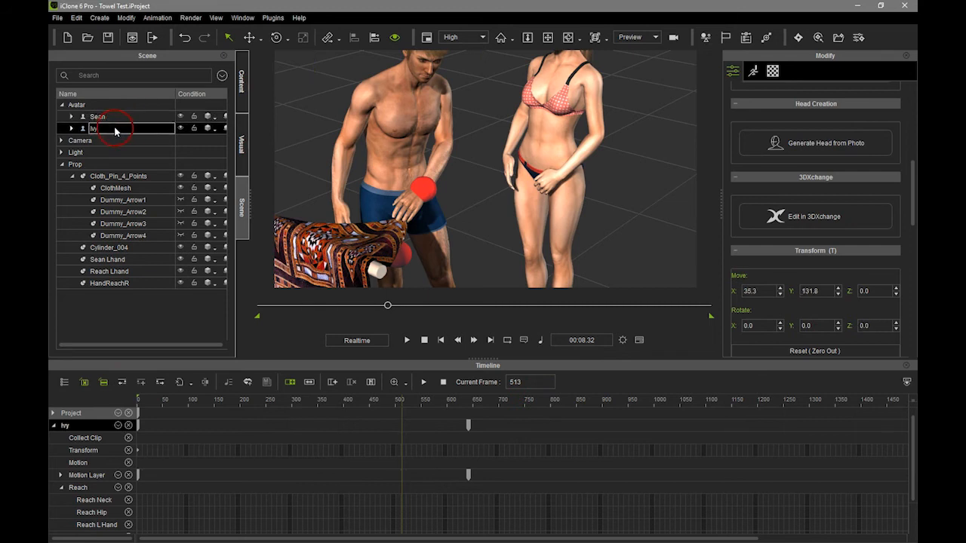
left_click(89, 474)
left_click(141, 381)
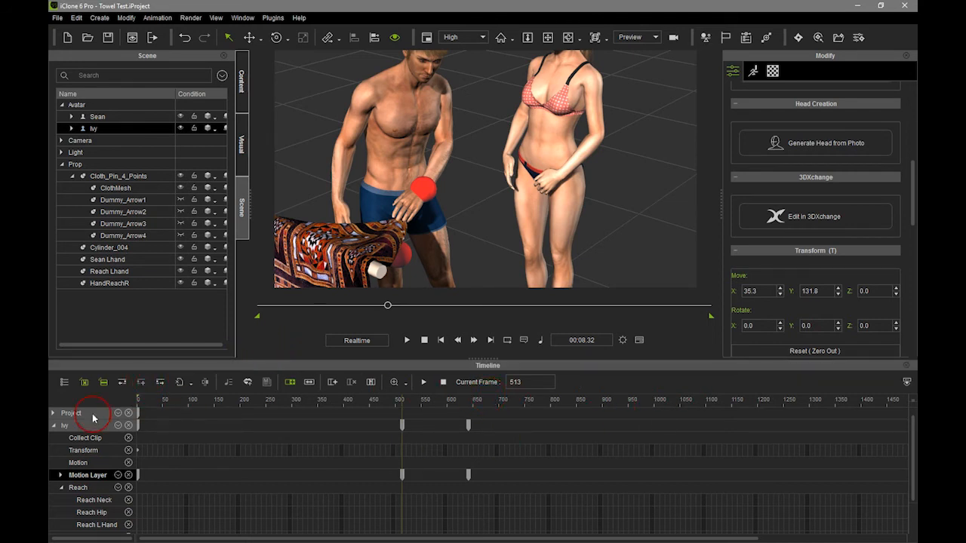
- At Ivy's frame 641 key, set her left hand's reach target to the Reach Lhand prop
left_click(159, 381)
left_click(385, 475)
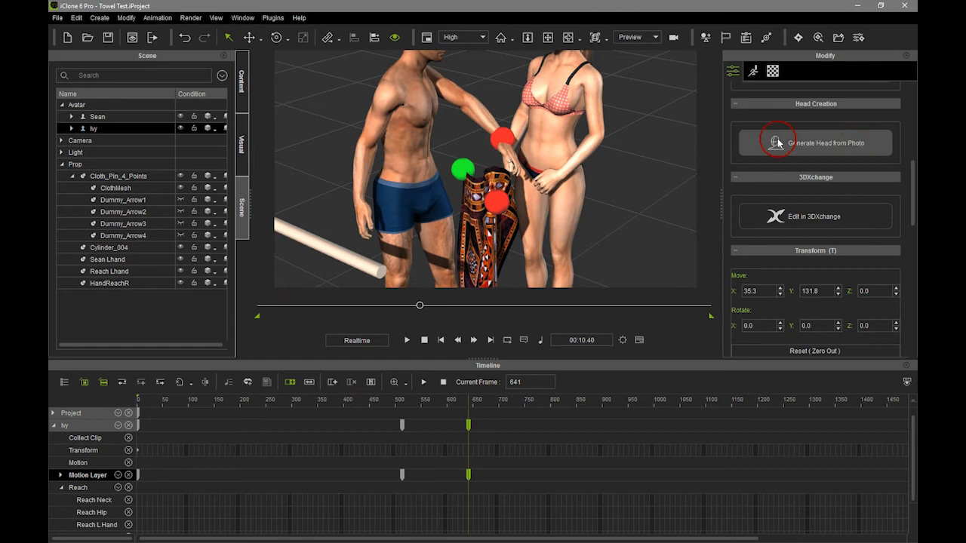
left_click(753, 71)
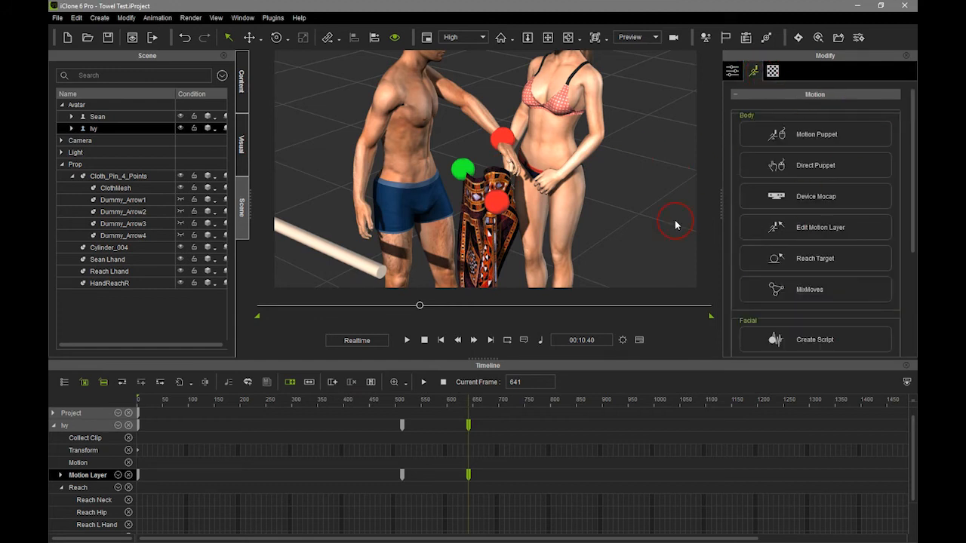
left_click(851, 259)
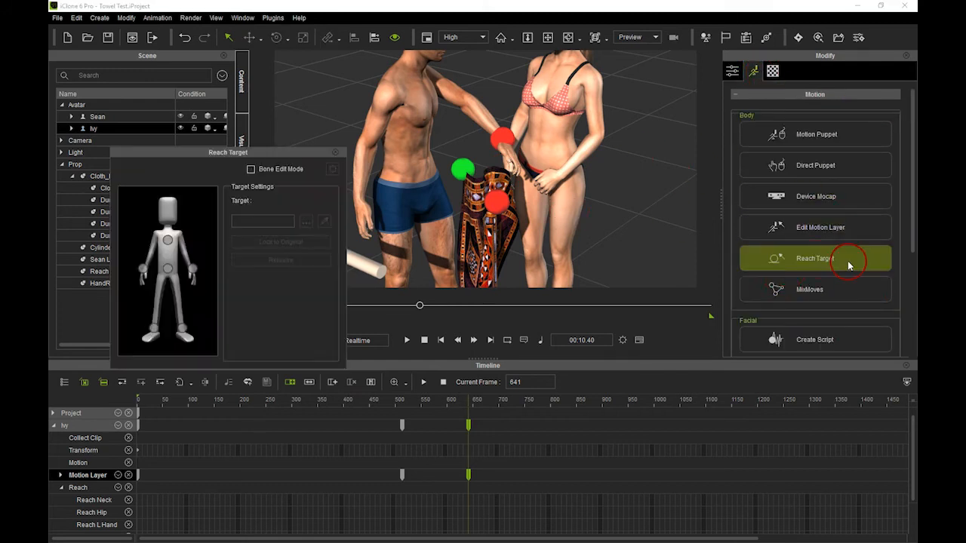
left_click(196, 270)
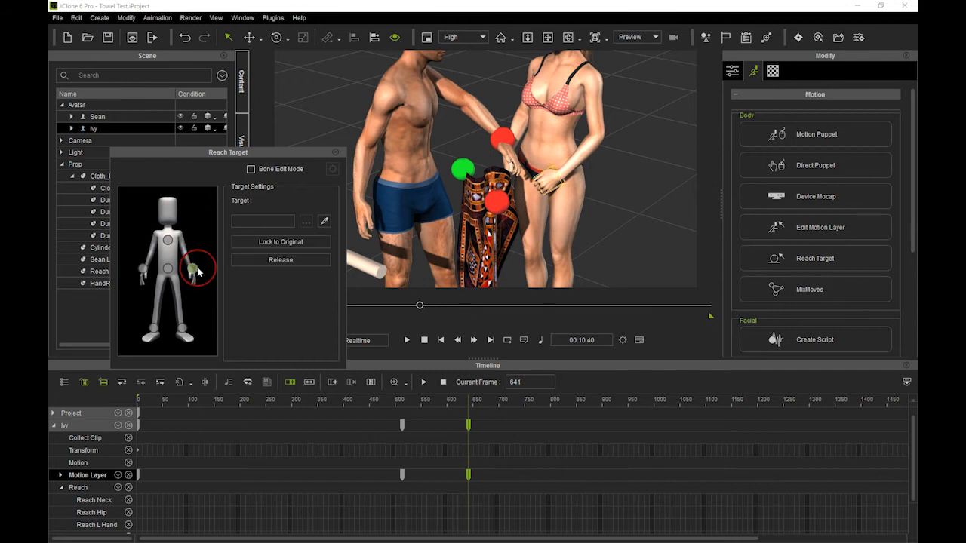
left_click(324, 223)
left_click(500, 202)
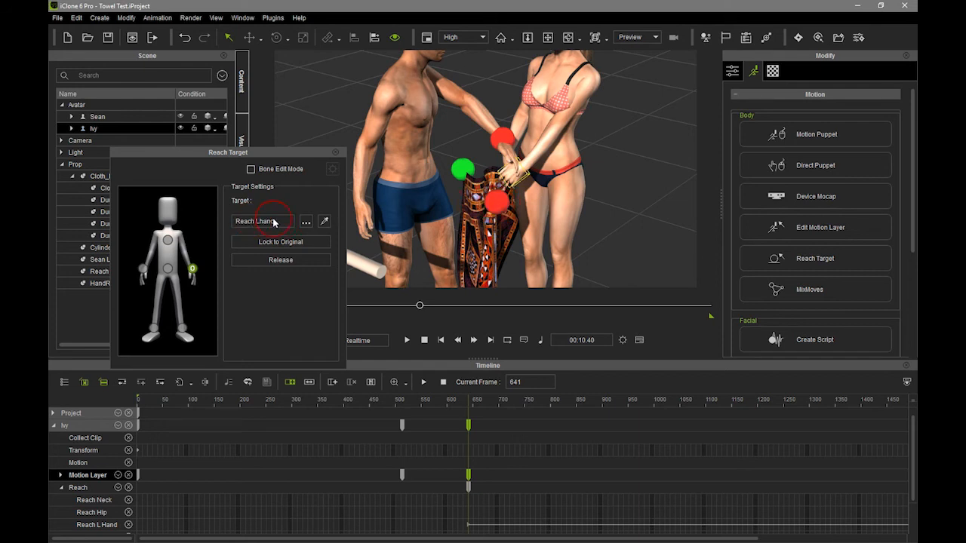
- Set Ivy's right hand reach target to the HandReachR prop at frame 641 and close the reach settings
left_click(141, 271)
left_click(324, 221)
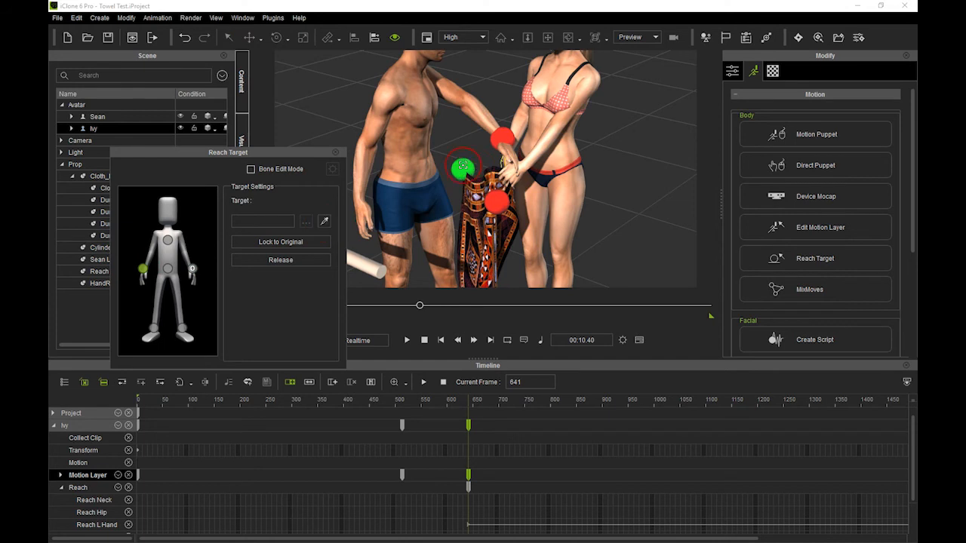
left_click(465, 171)
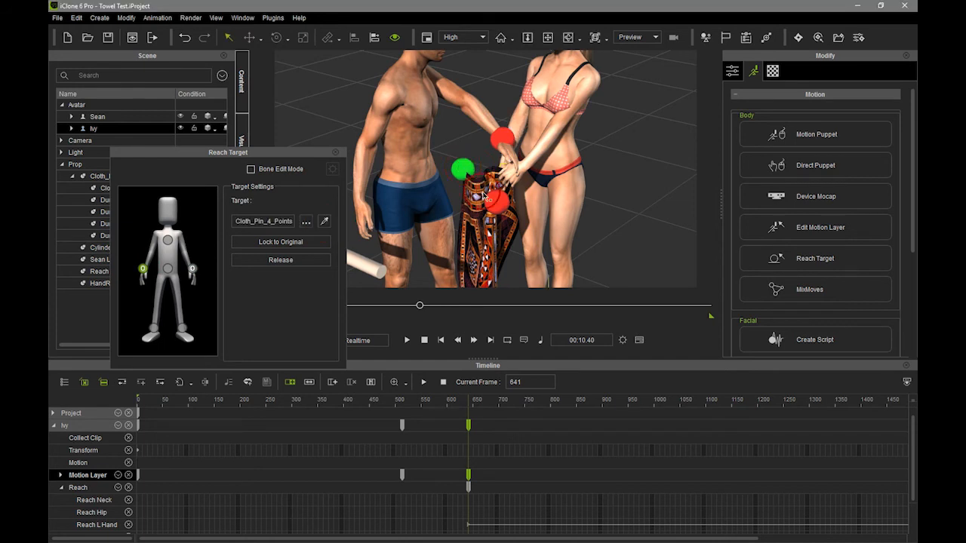
left_click(308, 221)
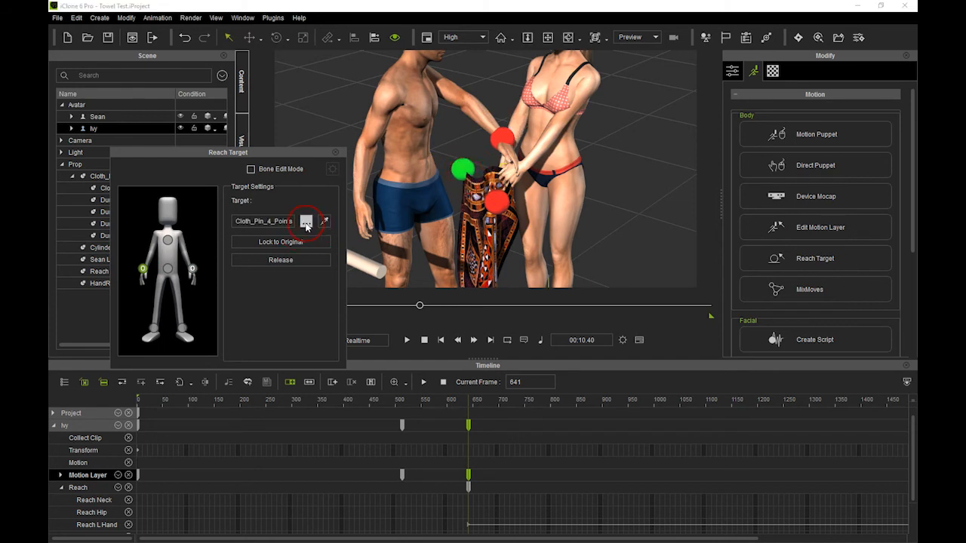
left_click(548, 329)
left_click(323, 222)
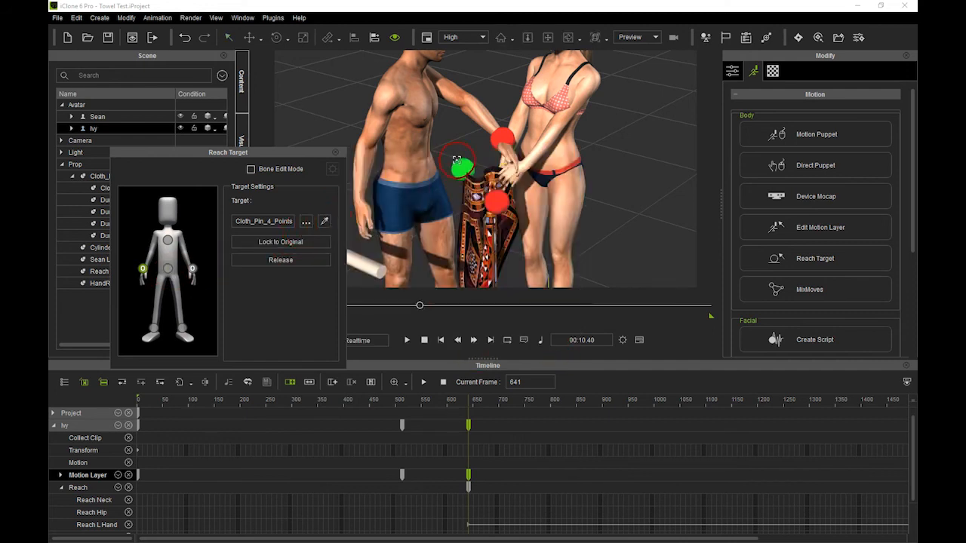
left_click(457, 161)
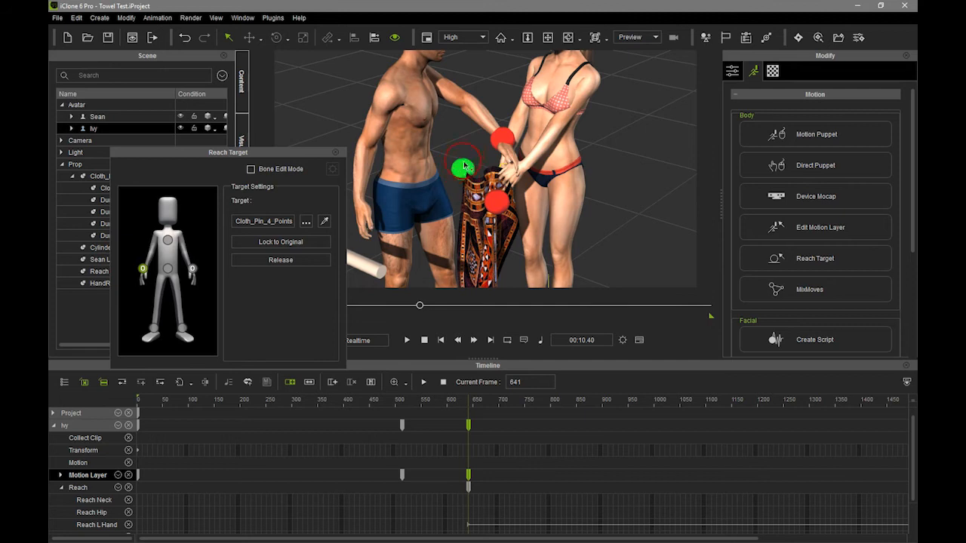
left_click(273, 219)
left_click(324, 221)
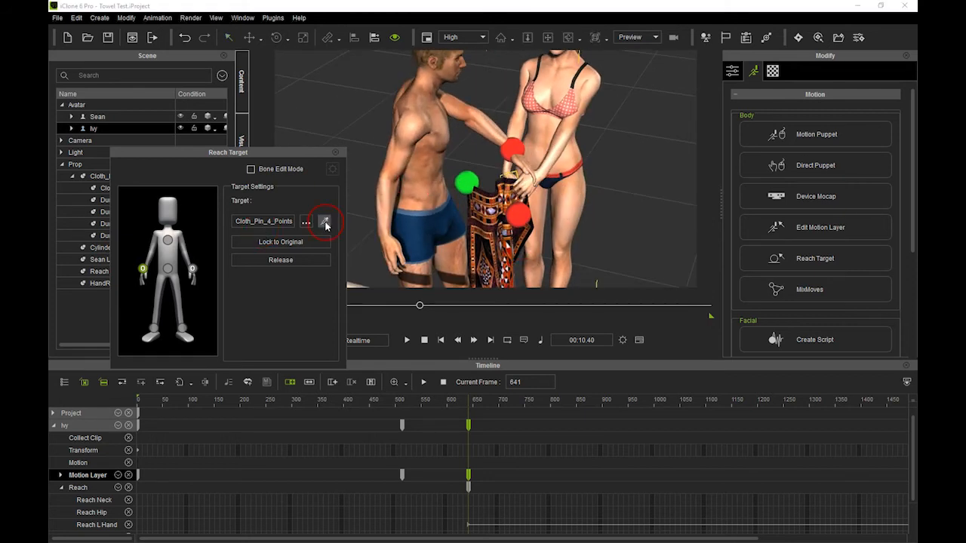
left_click(472, 179)
right_click_drag(622, 227, 570, 194)
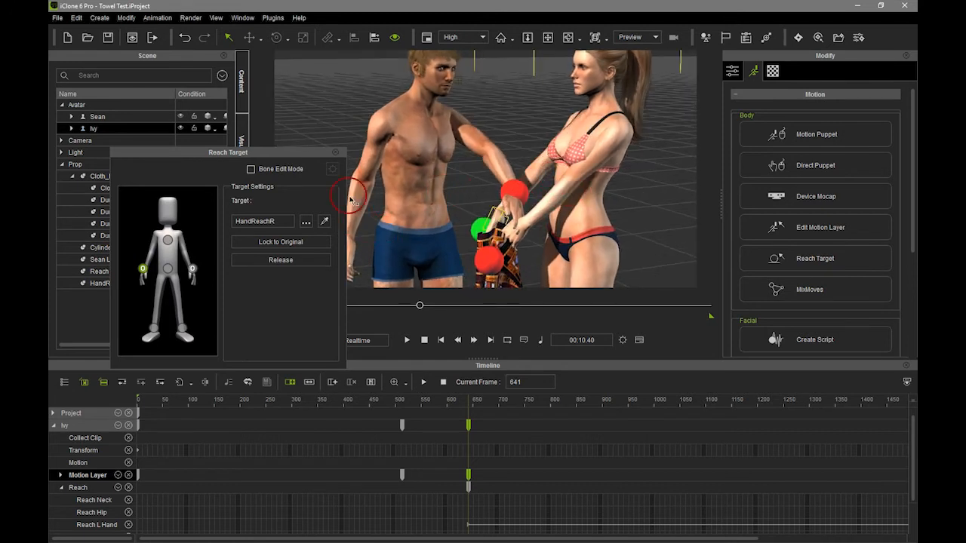
left_click(335, 152)
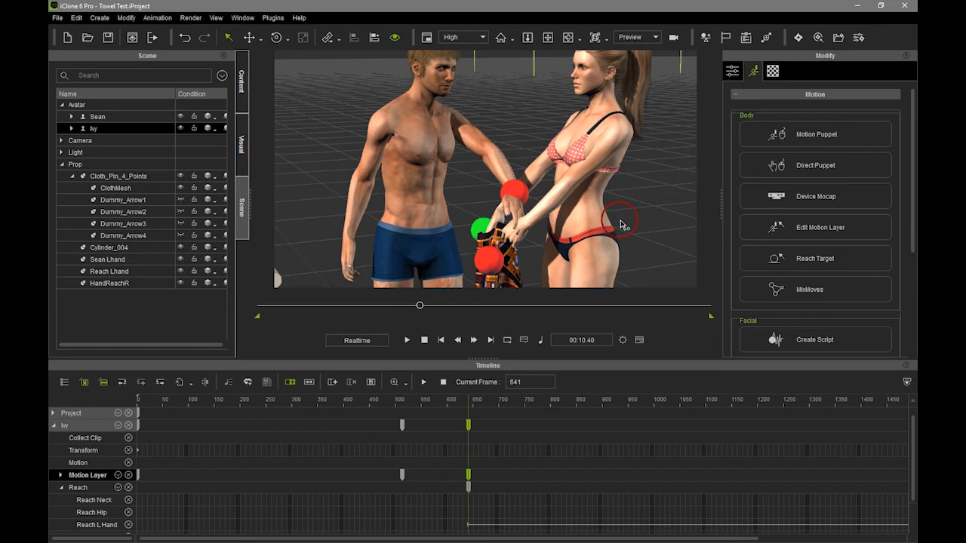
- Edit Ivy's motion layer at frame 641, rotating her waist and chest so her upper body leans toward the towel
scroll(575, 202, "down", 2)
middle_click_drag(571, 208, 557, 205)
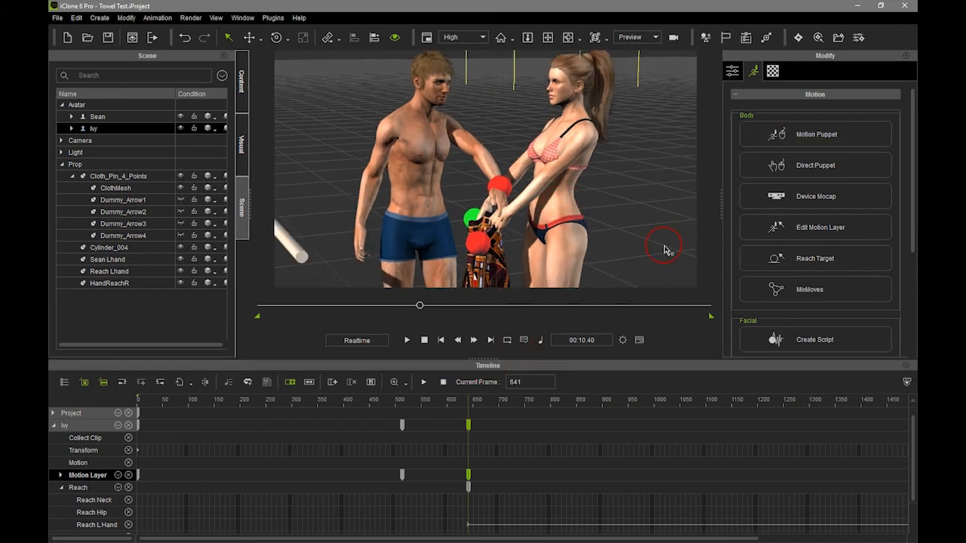
left_click(841, 234)
left_click(724, 196)
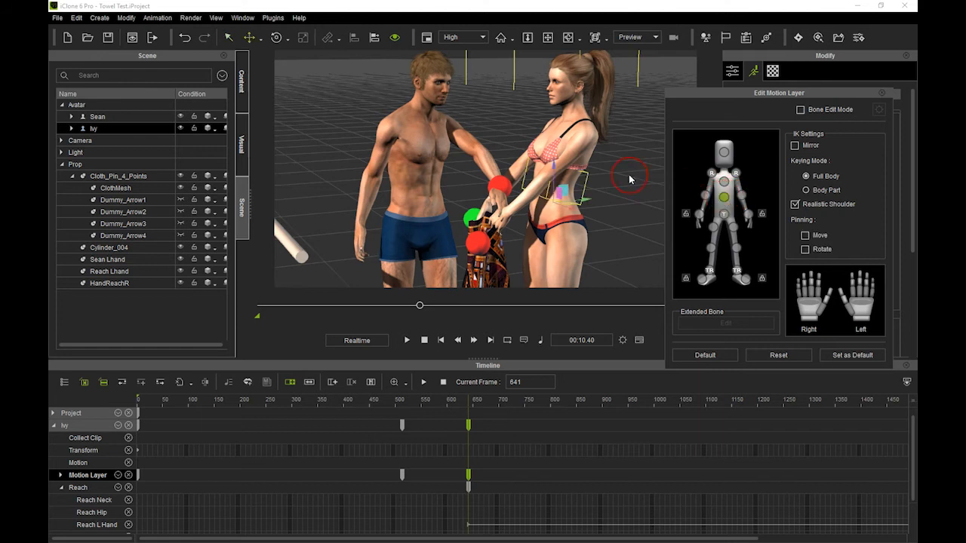
key("e")
left_click_drag(543, 176, 542, 173)
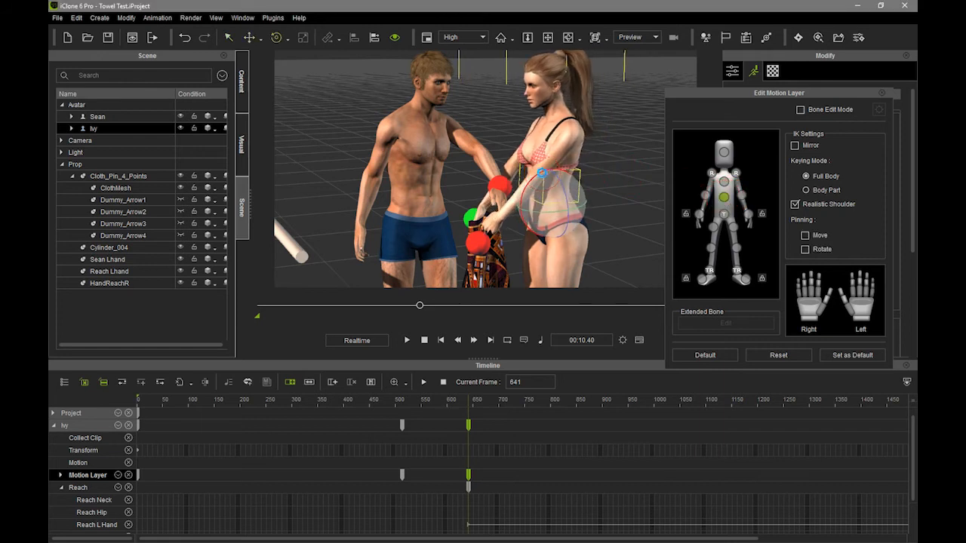
left_click(562, 140)
left_click_drag(534, 99, 531, 100)
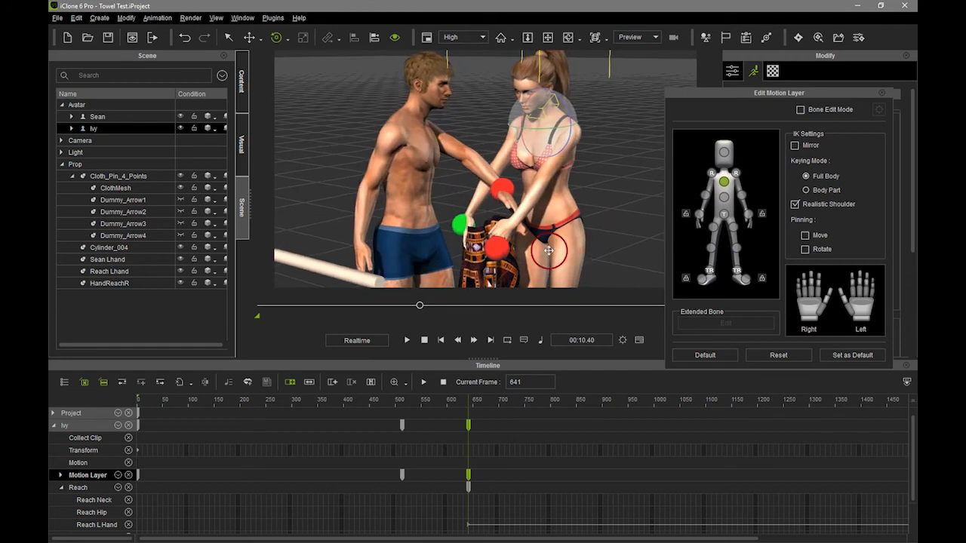
left_click(881, 92)
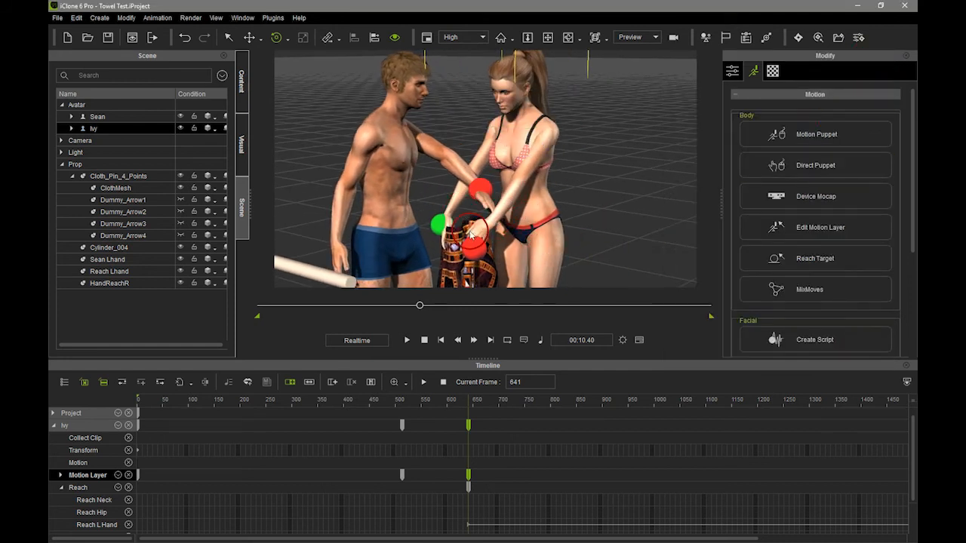
- Raise the Cloth_Pin_4_Points prop slightly at frame 641
mouse_move(529, 252)
right_mouse_down()
mouse_move(574, 272)
mouse_move(426, 228)
mouse_move(757, 243)
mouse_move(445, 227)
mouse_move(514, 221)
mouse_move(578, 233)
mouse_move(562, 232)
mouse_move(533, 262)
right_mouse_up()
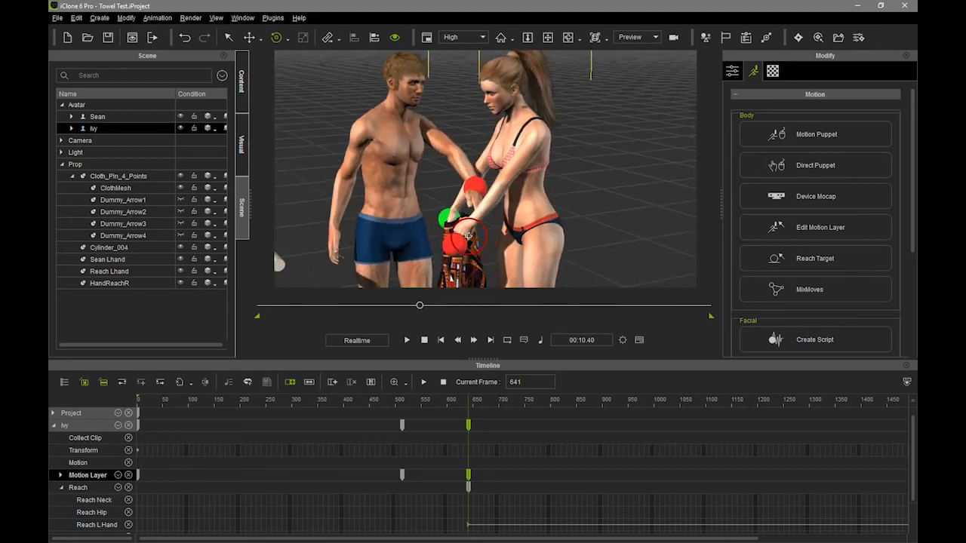
left_click(117, 165)
left_click(121, 176)
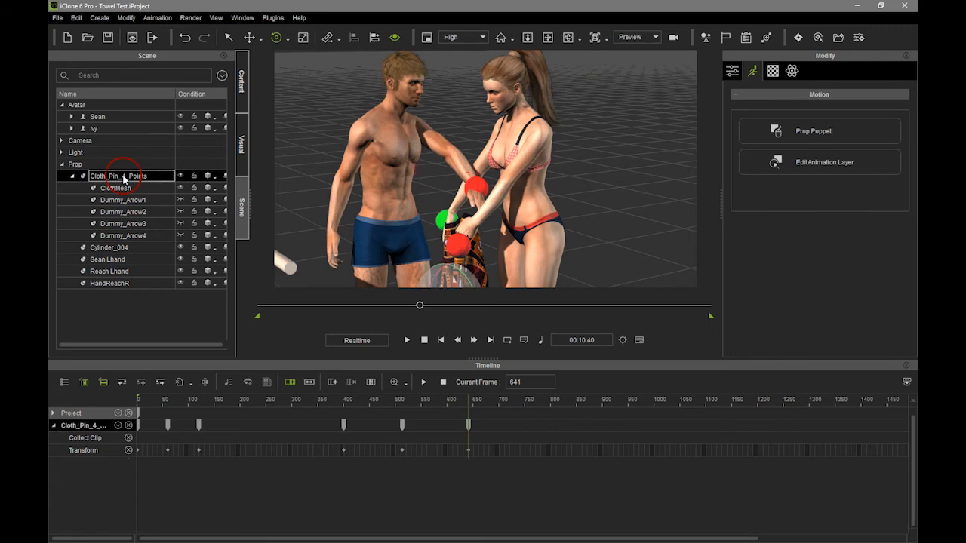
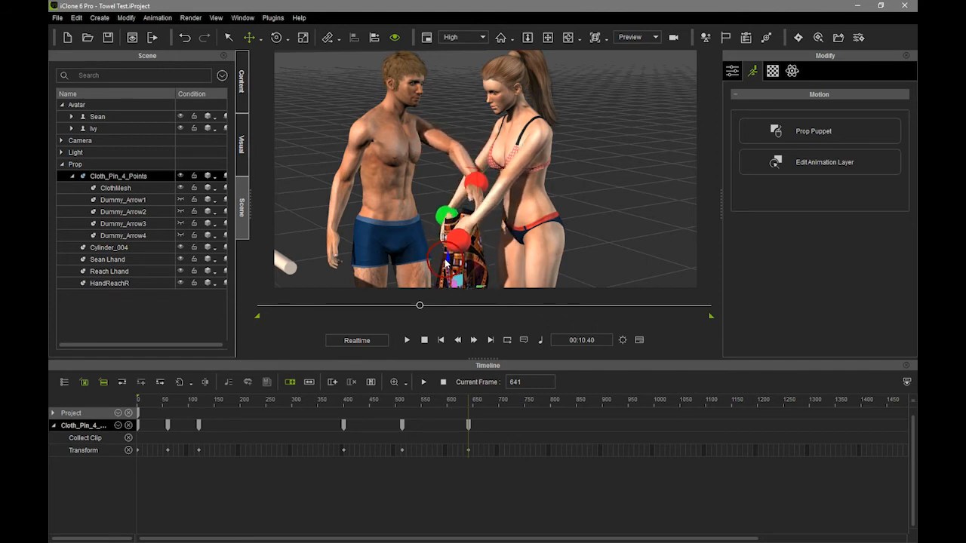
right_click_drag(489, 158, 550, 195)
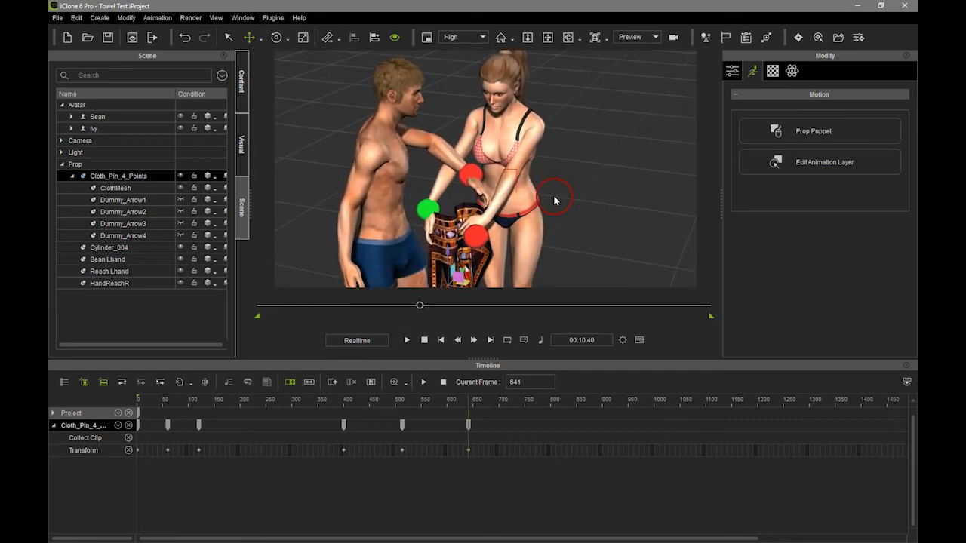
- Move the Reach Lhand prop sideways at frame 641, away from the towel toward Ivy's outer side
left_click(125, 273)
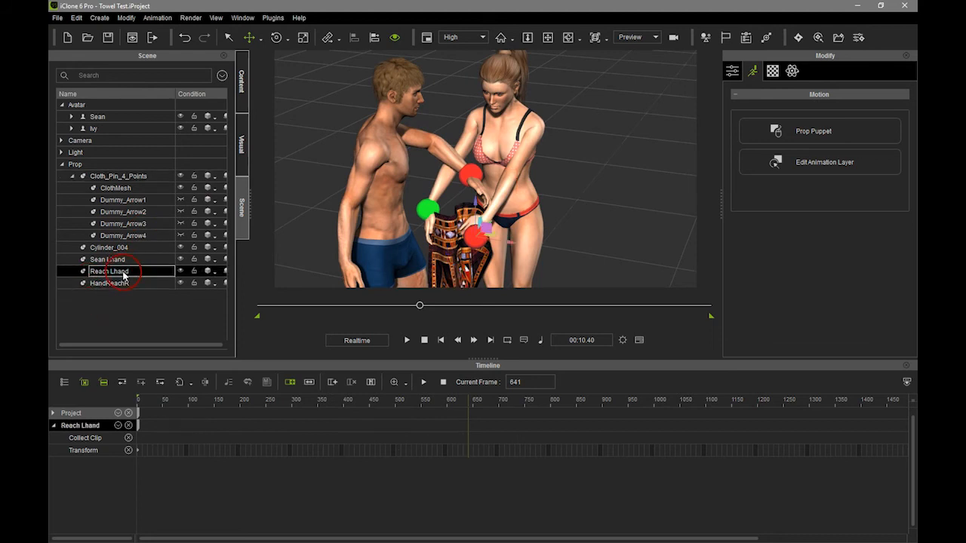
left_click(120, 284)
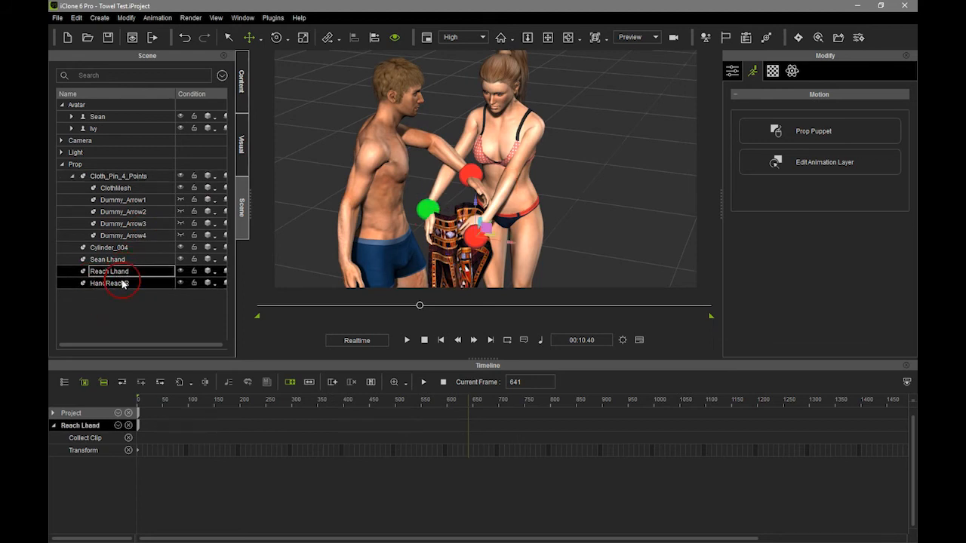
left_click(128, 272)
left_click(127, 283)
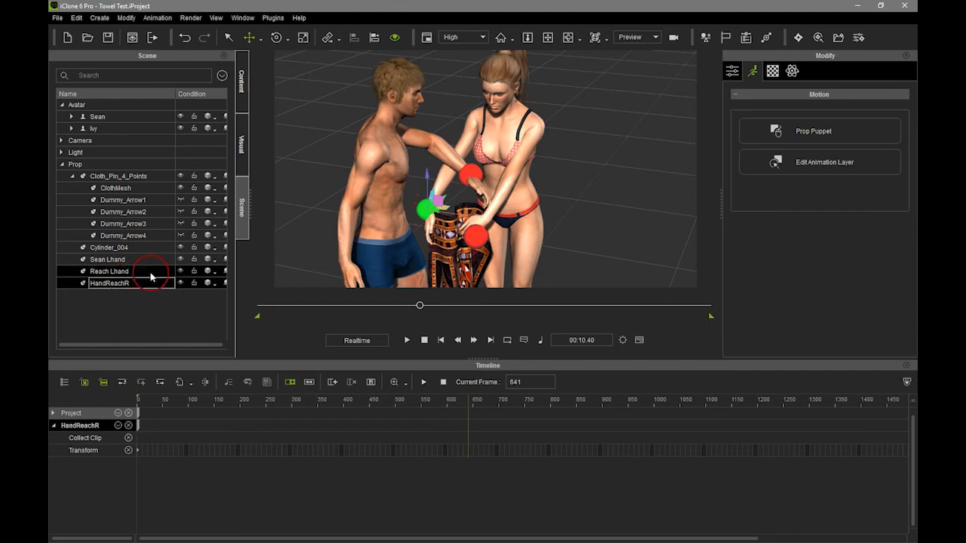
left_click(133, 273)
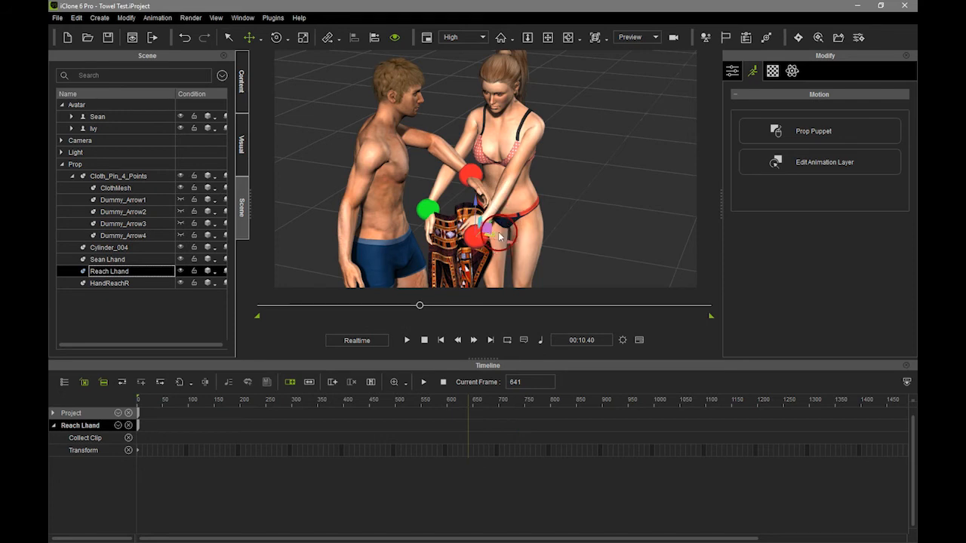
left_click_drag(495, 235, 517, 235)
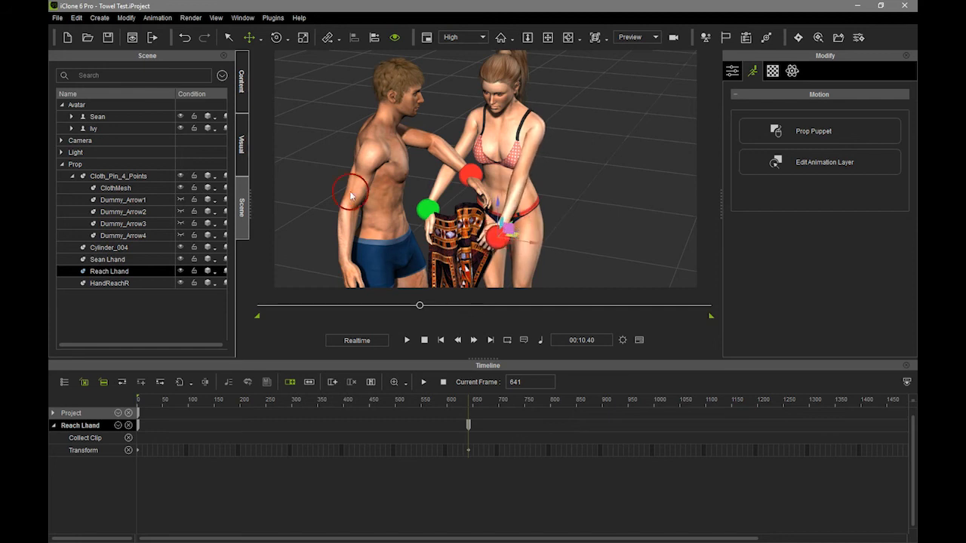
- Show Dummy_Arrow1 and Dummy_Arrow4 as pin references and raise the Reach Lhand prop slightly at frame 641
left_click(180, 234)
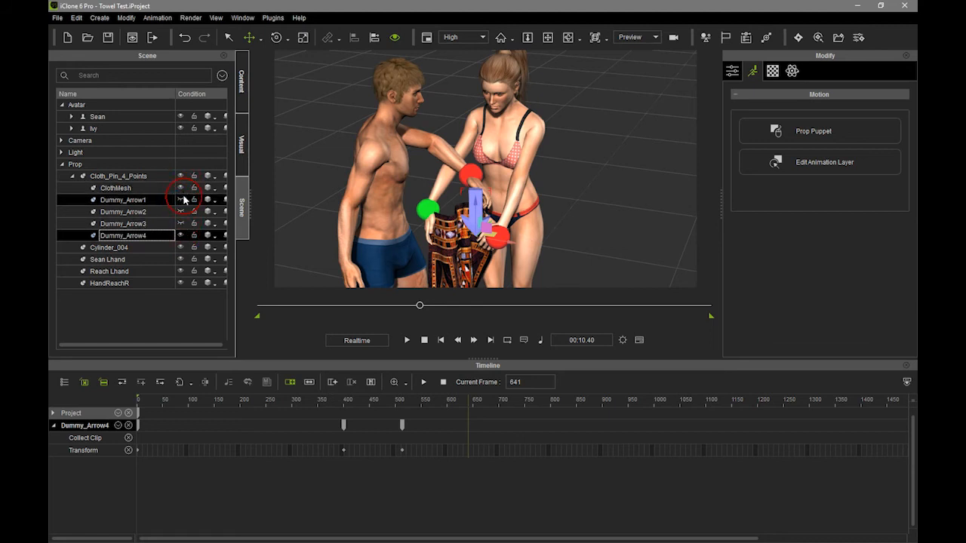
left_click(183, 197)
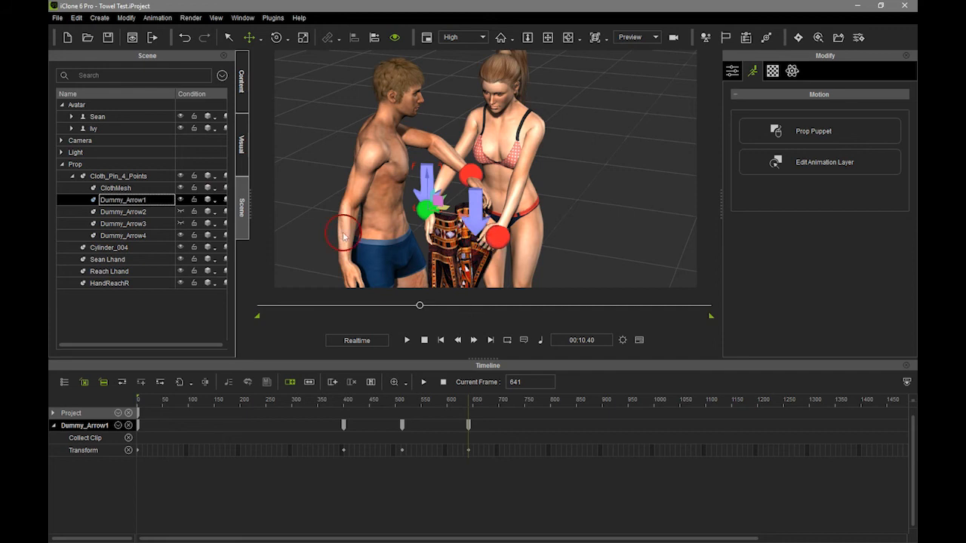
left_click(130, 291)
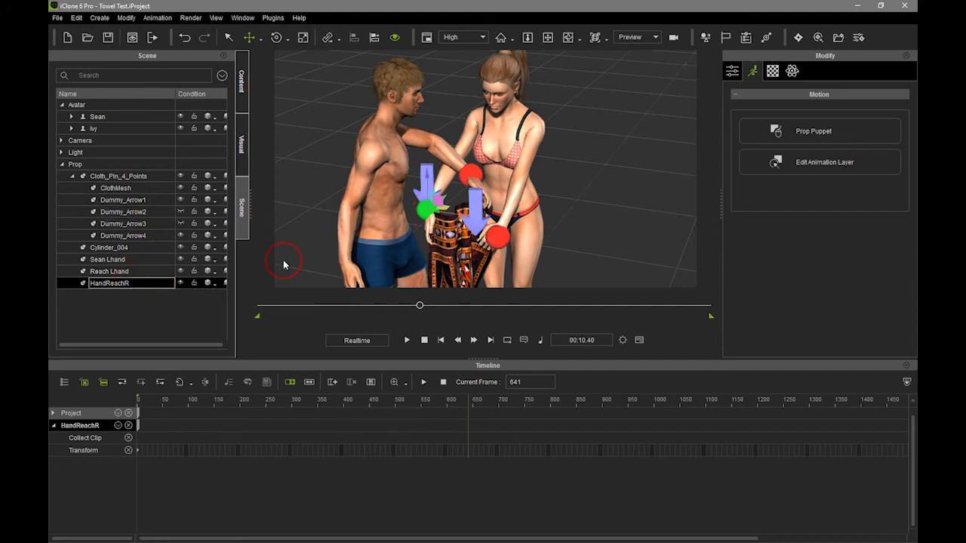
left_click(114, 271)
left_click_drag(498, 204, 502, 187)
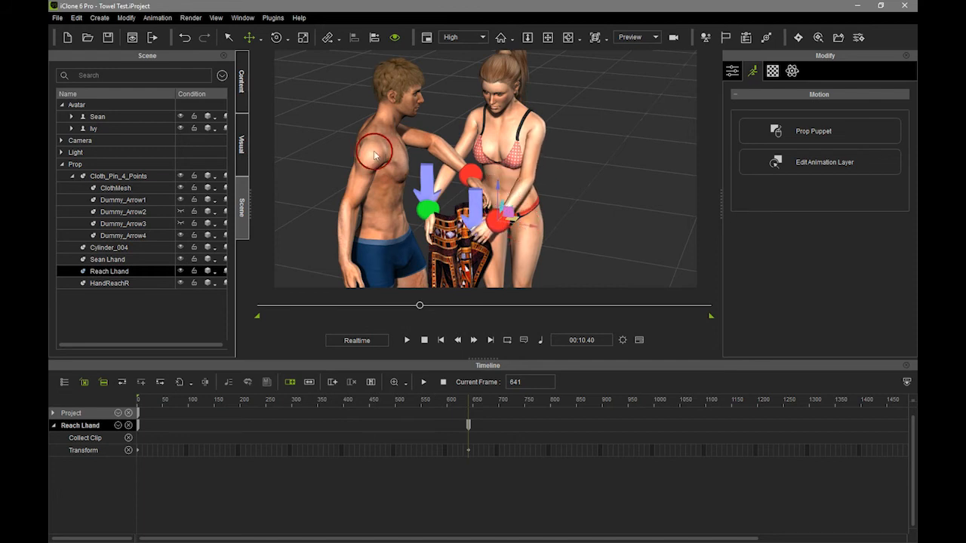
- Raise the HandReachR prop slightly at frame 641 and hide the Dummy_Arrow1 and Dummy_Arrow4 references
left_click(117, 284)
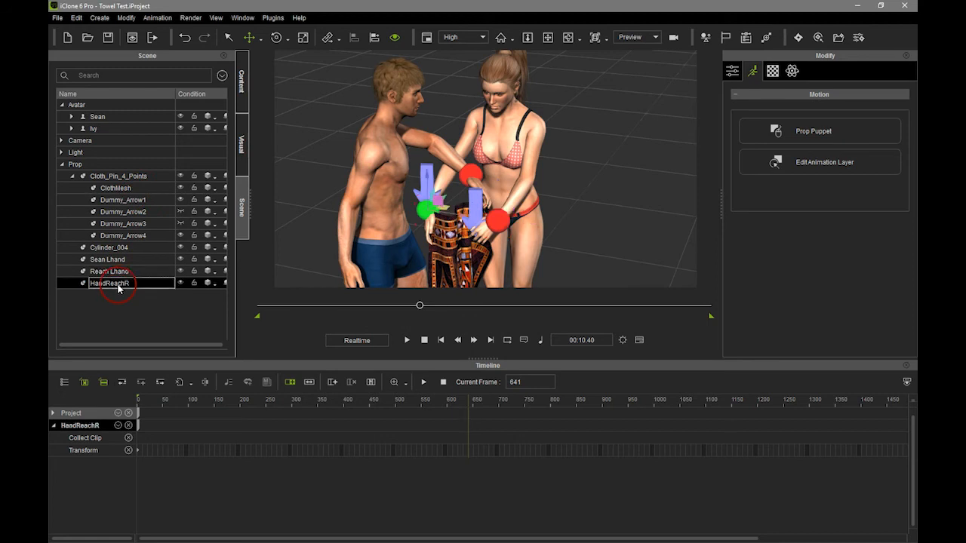
left_click_drag(448, 207, 424, 159)
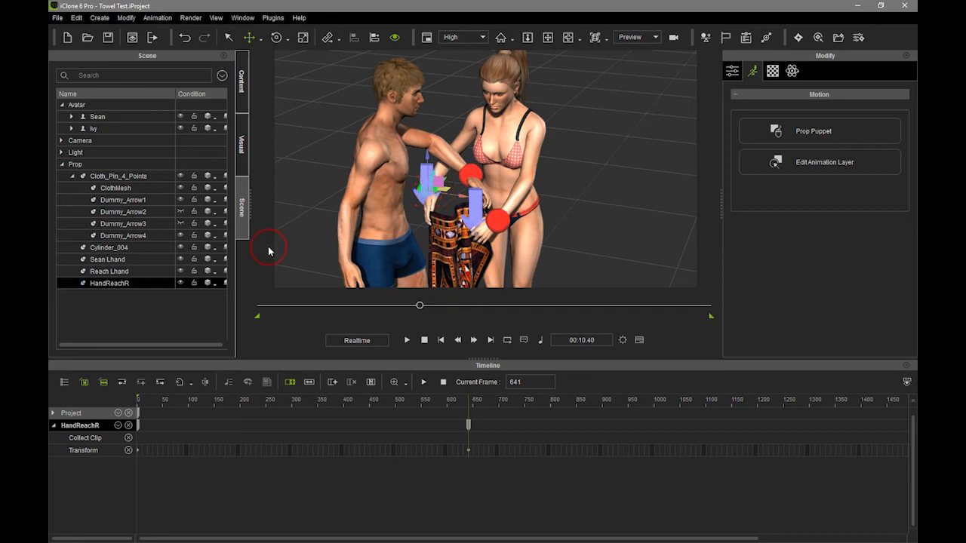
left_click(136, 200)
left_click(180, 200)
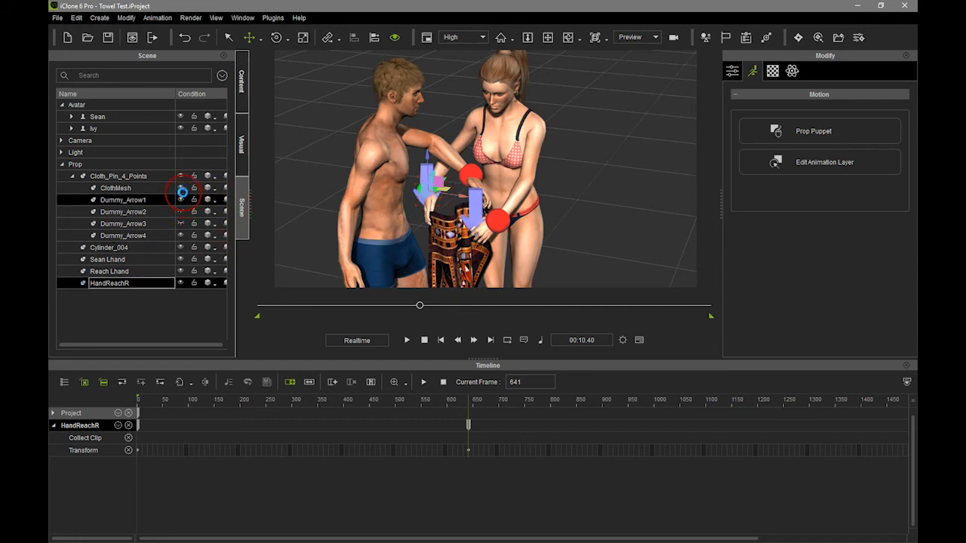
left_click(180, 224)
left_click(181, 235)
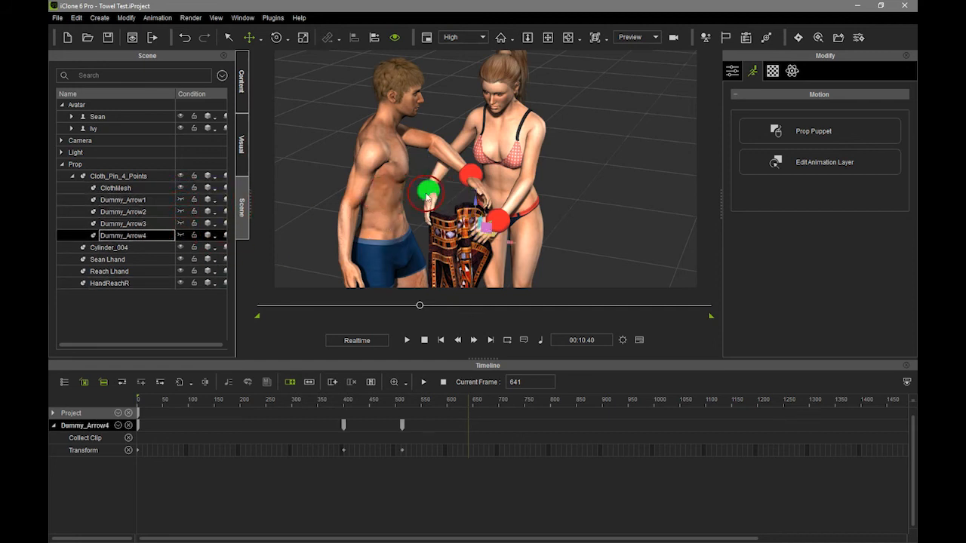
- Remove the object animation from the Reach Lhand and HandReachR props
left_click(162, 272)
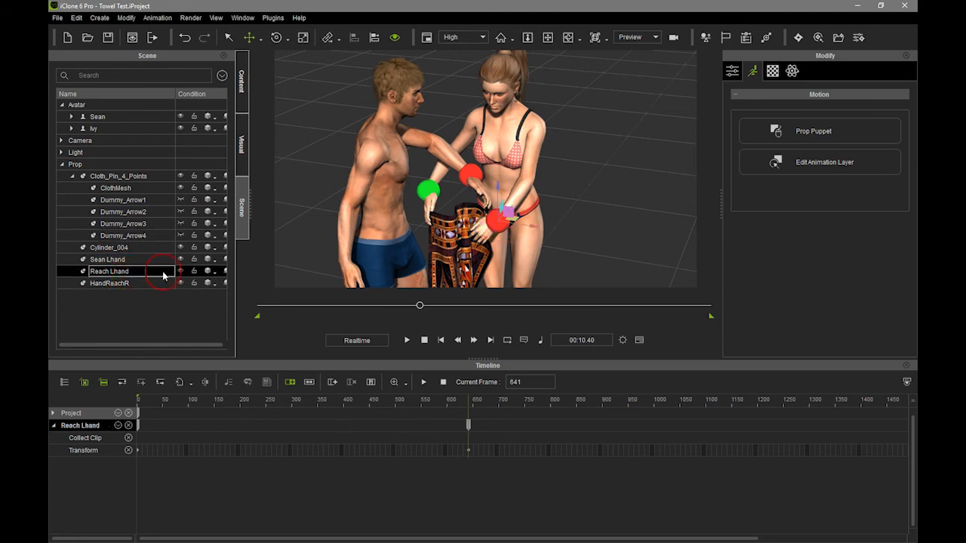
right_click(509, 234)
left_click(541, 379)
left_click(120, 283)
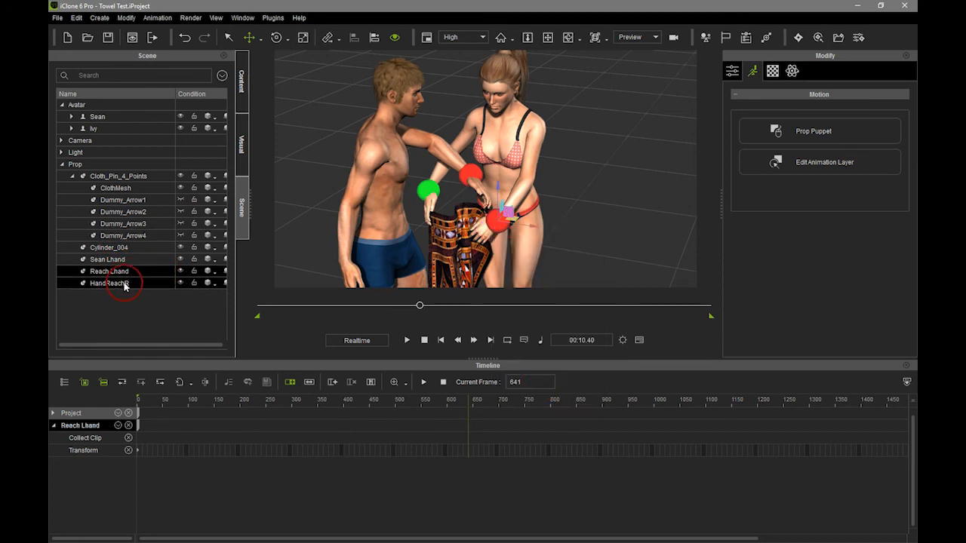
right_click(428, 193)
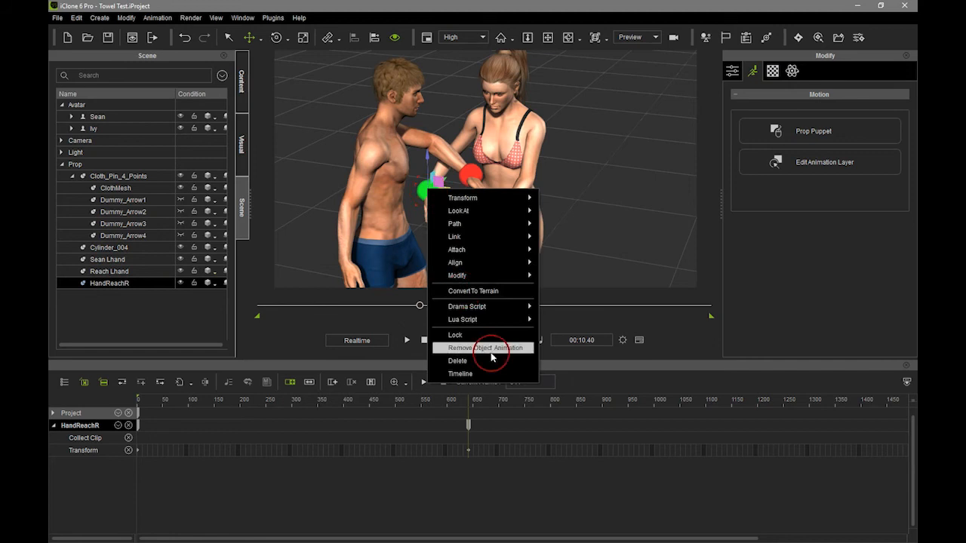
left_click(488, 348)
- Check frame 665, then return the playhead to the Cloth_Pin_4_Points prop's key at frame 641
mouse_move(422, 308)
left_mouse_down()
mouse_move(366, 307)
mouse_move(438, 312)
mouse_move(409, 304)
mouse_move(426, 304)
left_mouse_up()
left_click(439, 155)
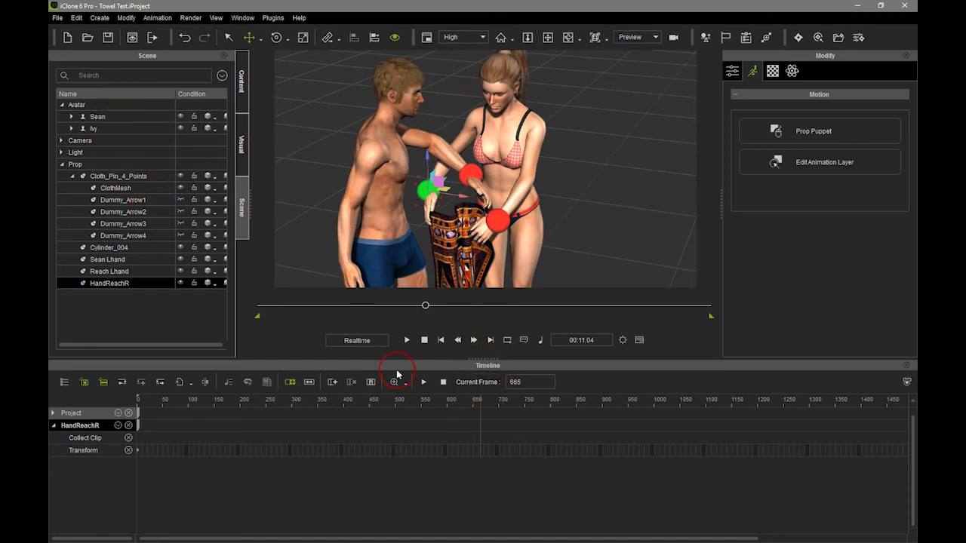
left_click(125, 272, "ctrl")
left_click(127, 250)
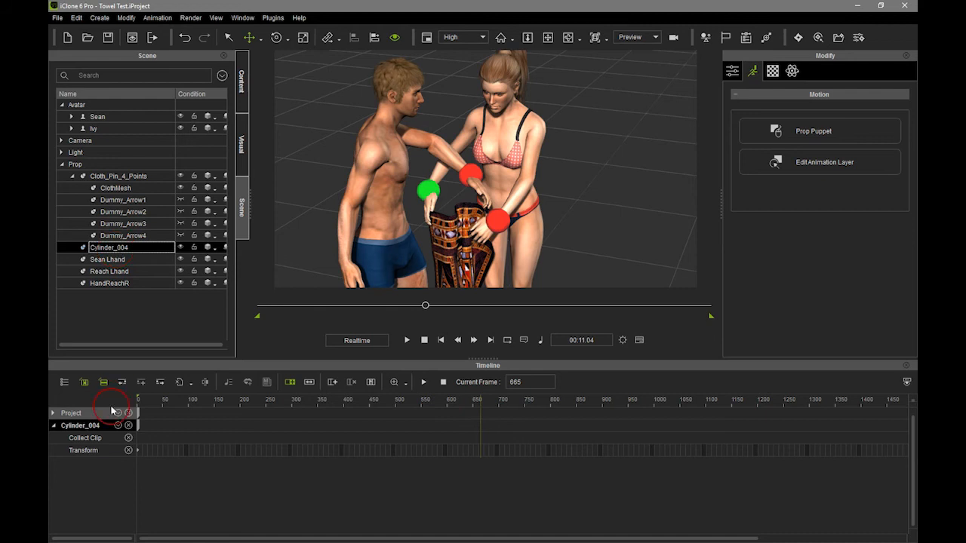
left_click(130, 186)
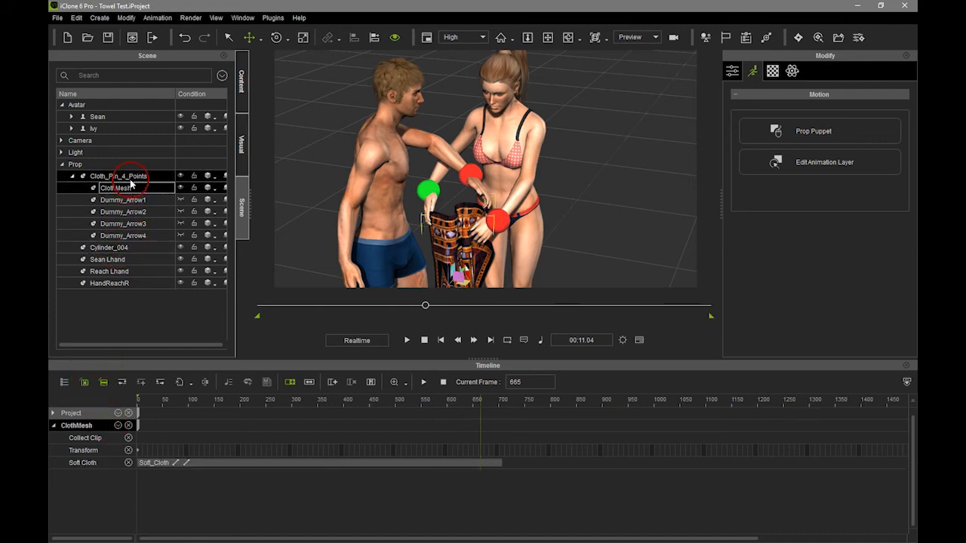
left_click(130, 176)
left_click(122, 382)
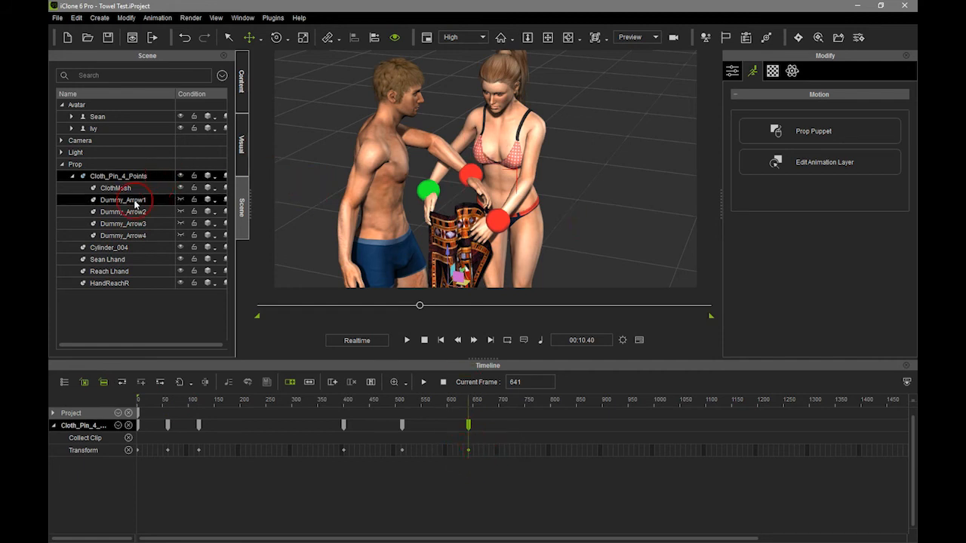
- Release Sean's left hand from its Sean Lhand reach target at frame 641 and extend the release transition to about frame 700
left_click(99, 117)
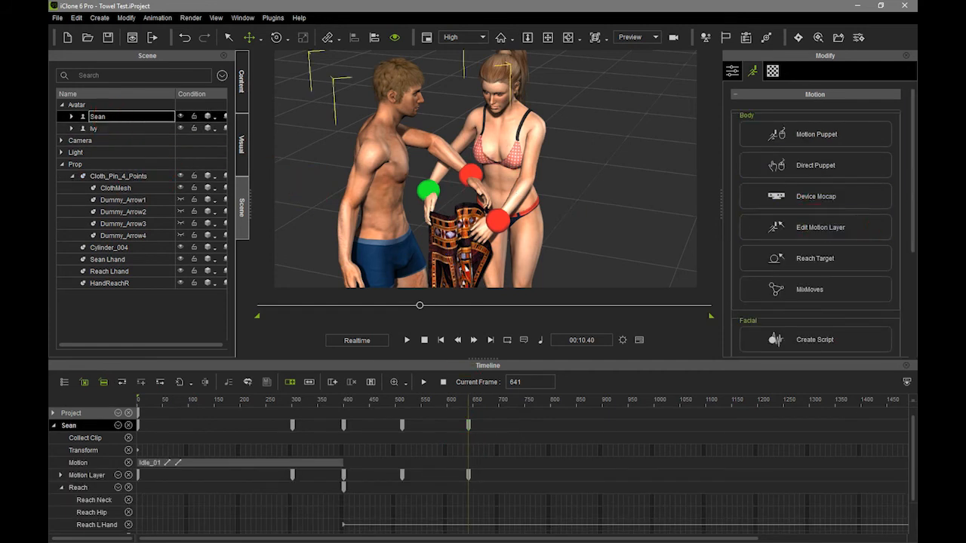
left_click(849, 260)
left_click(407, 242)
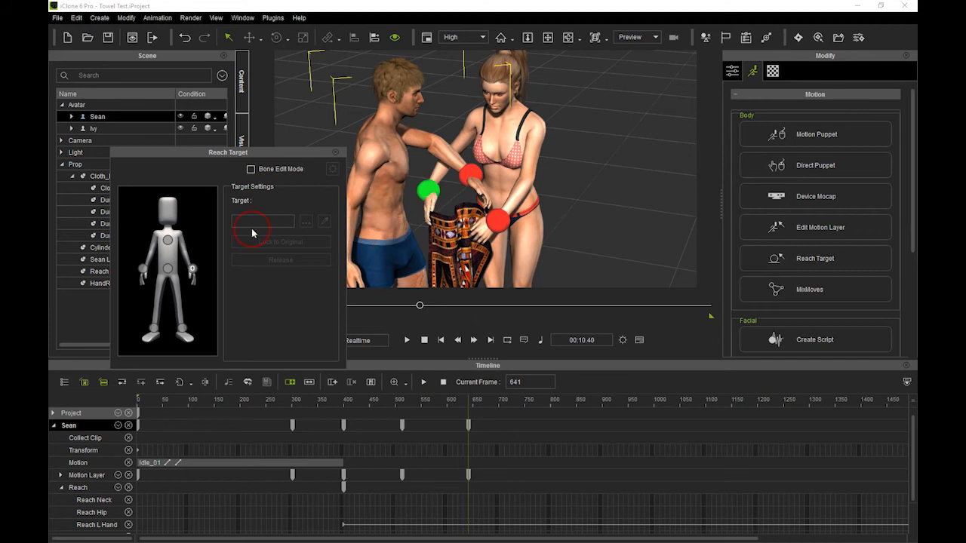
left_click(194, 269)
left_click(276, 262)
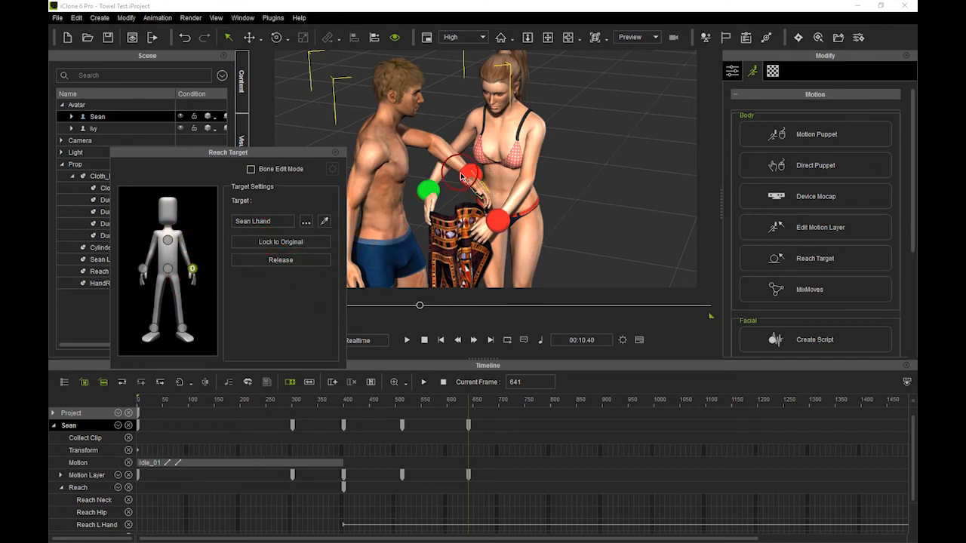
left_click(486, 206)
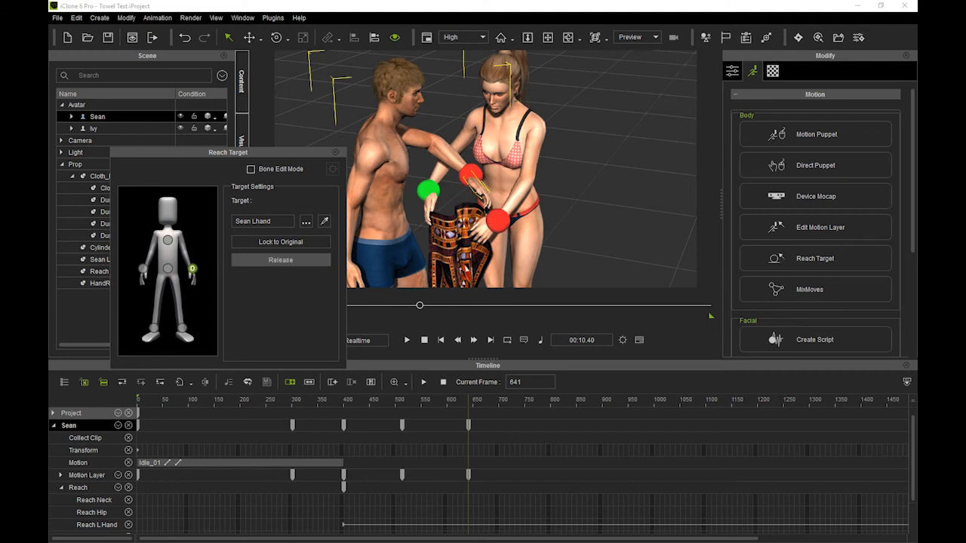
left_click(293, 260)
left_click(336, 154)
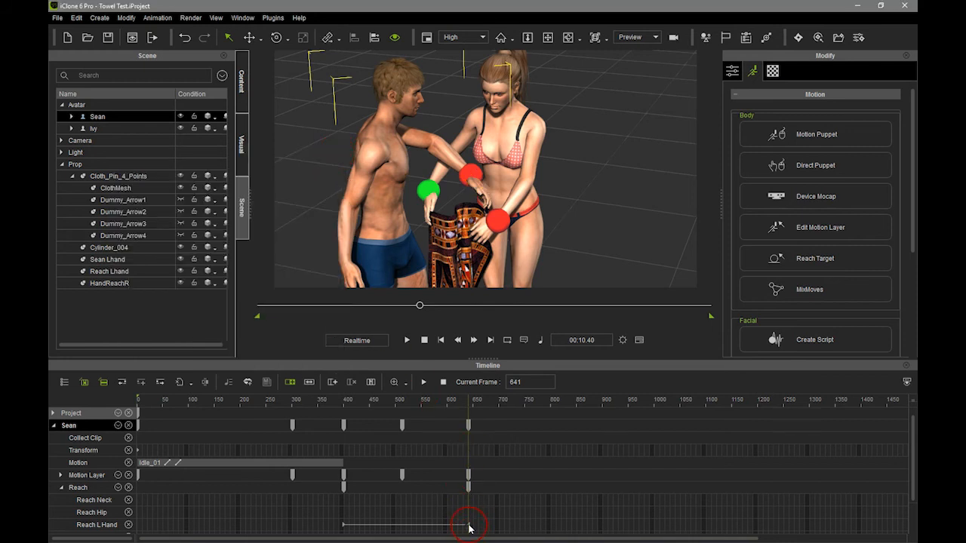
left_click_drag(469, 527, 496, 525)
- Play back the towel handoff several times, examining how Sean's left hand lets go and Ivy holds the cloth
left_click(407, 340)
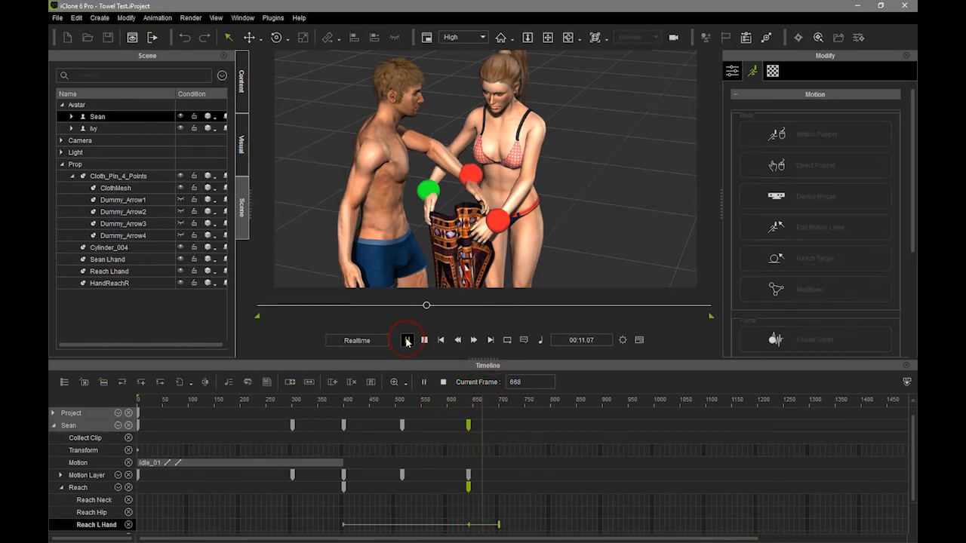
left_click(406, 340)
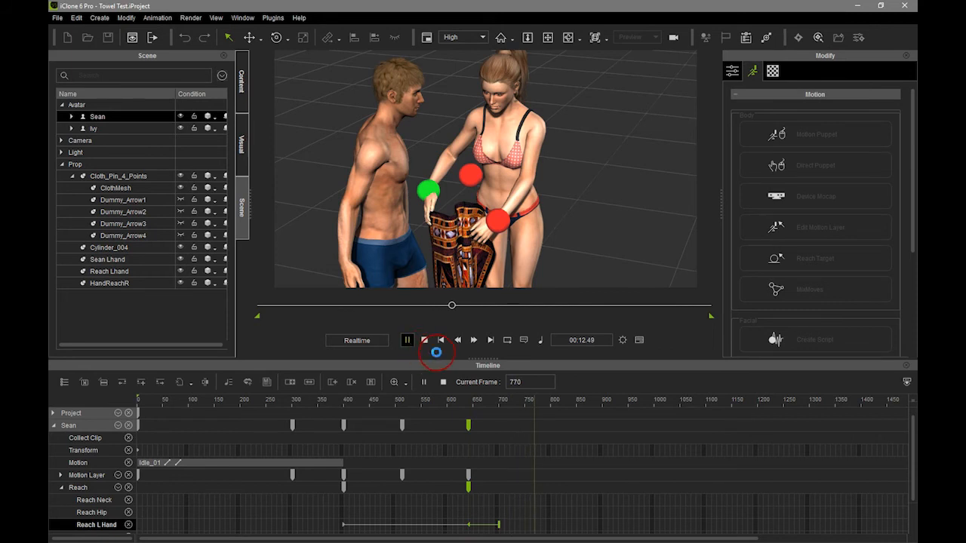
left_click(496, 413)
left_click(442, 405)
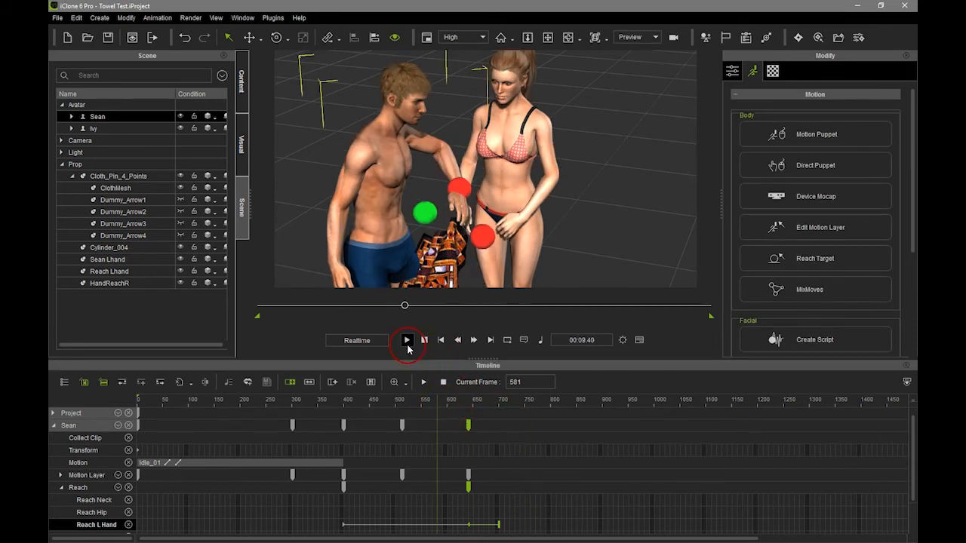
left_click(407, 340)
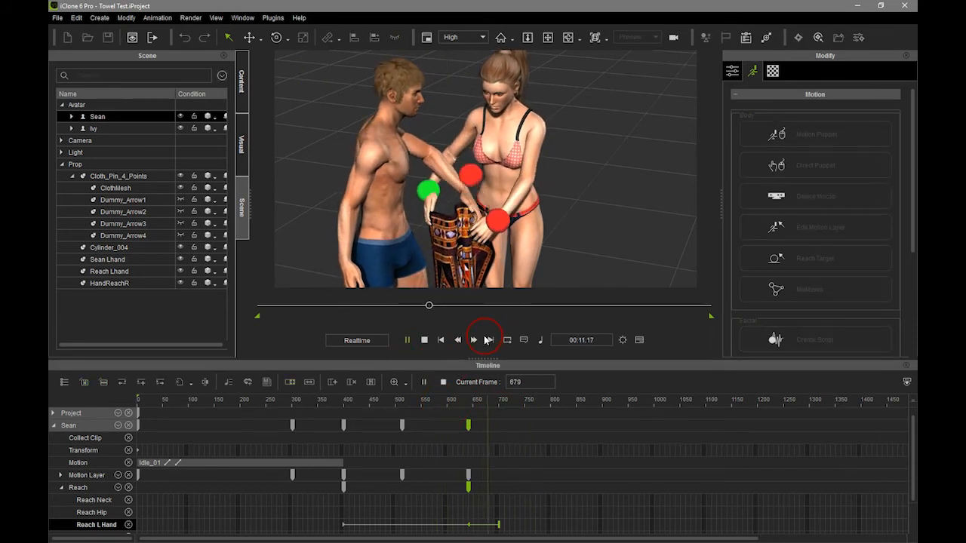
key("space")
right_click_drag(524, 225, 598, 233, "alt")
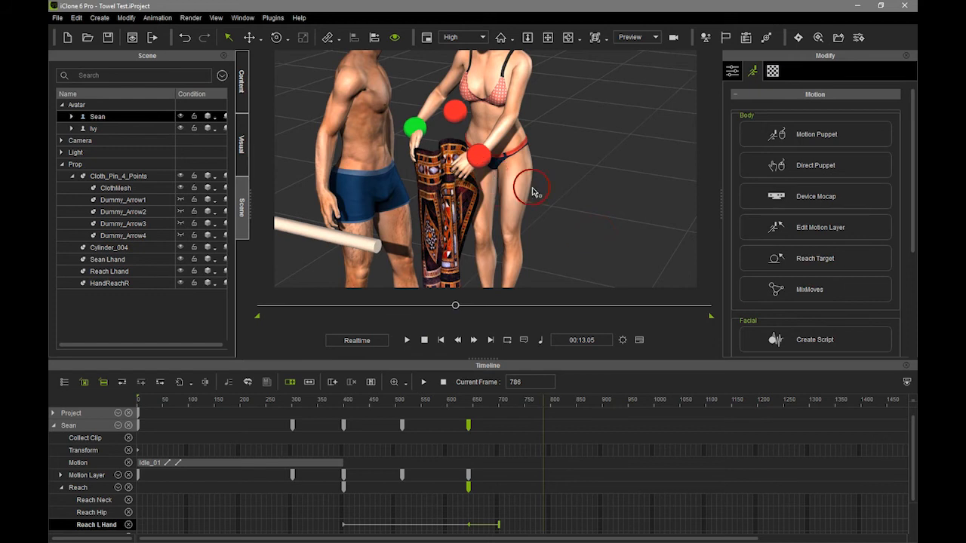
left_click(476, 401)
left_click(424, 382)
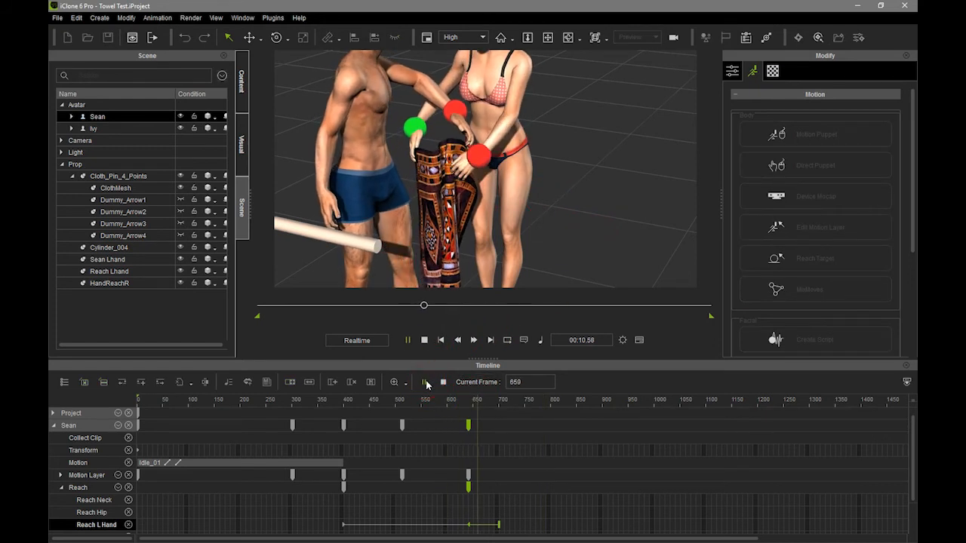
left_click(449, 382)
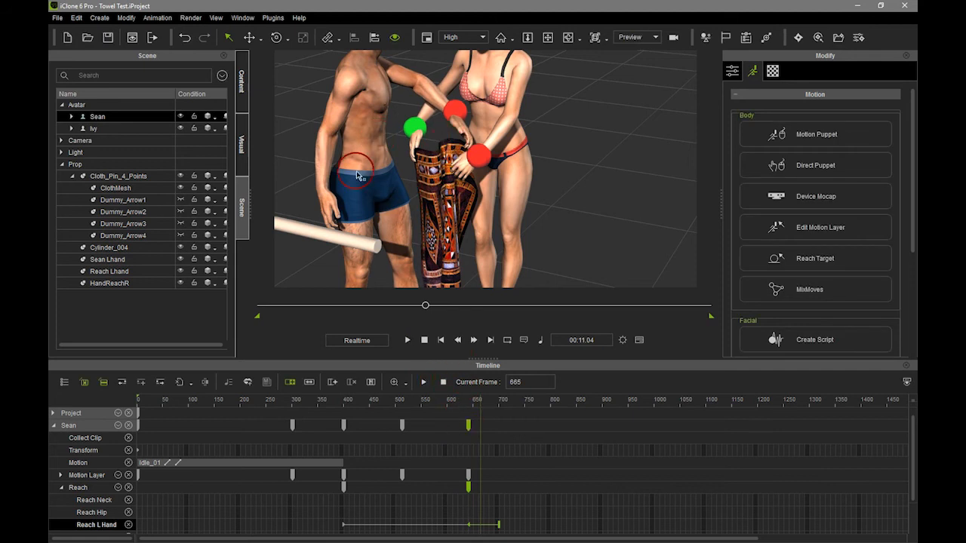
- Show all four Dummy_Arrow pins on the towel and scrub past frame 641 to about frame 671
left_click(182, 211)
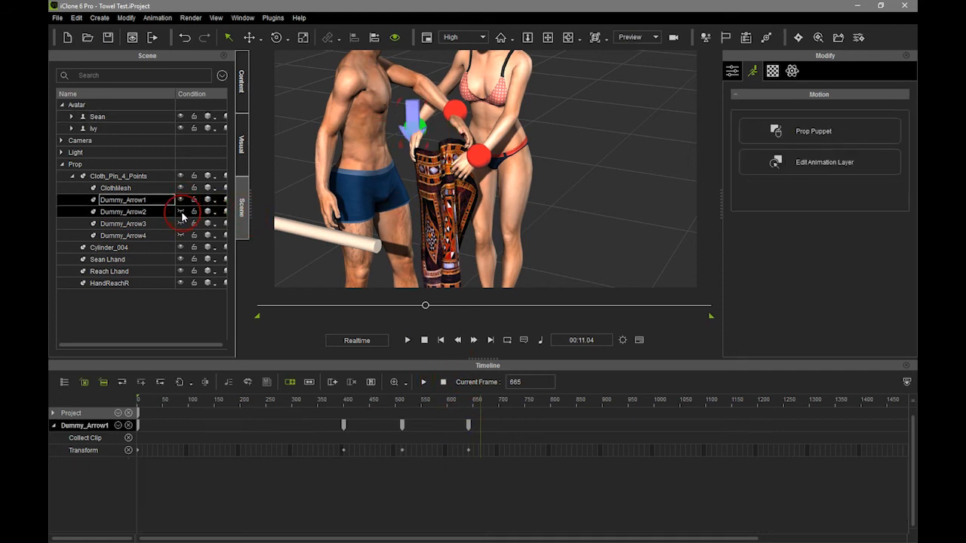
left_click(181, 225)
left_click(181, 236)
right_click_drag(558, 211, 480, 199, "alt")
left_click_drag(480, 200, 501, 178, "alt")
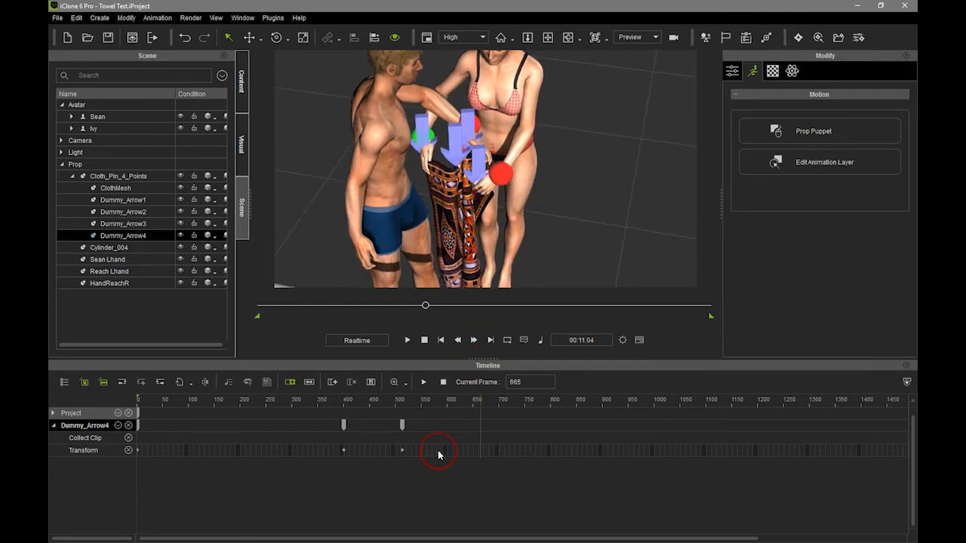
left_click_drag(438, 401, 482, 402)
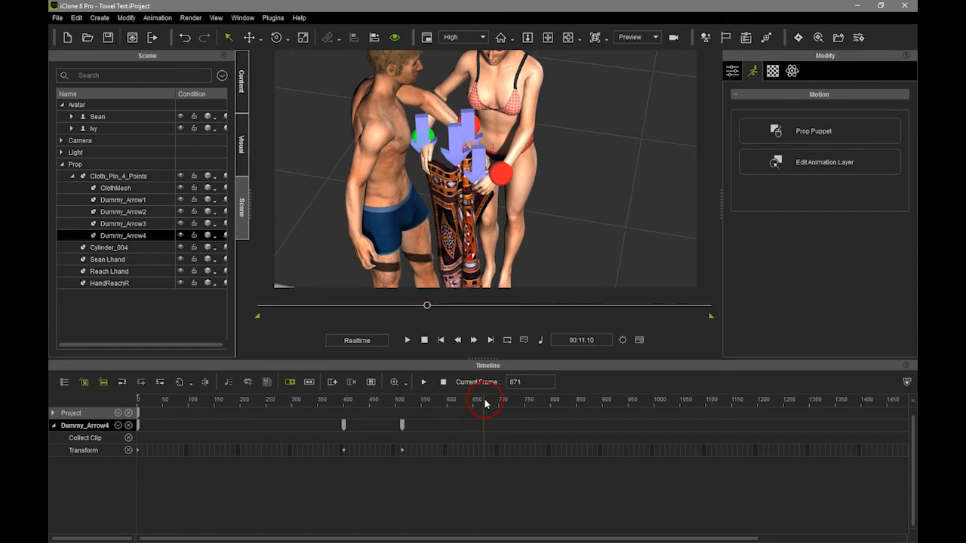
- At frame 688, move the towel's Dummy_Arrow2 and Dummy_Arrow3 pins closer to the neighbouring pins to bunch up the cloth
left_click_drag(465, 408, 474, 408)
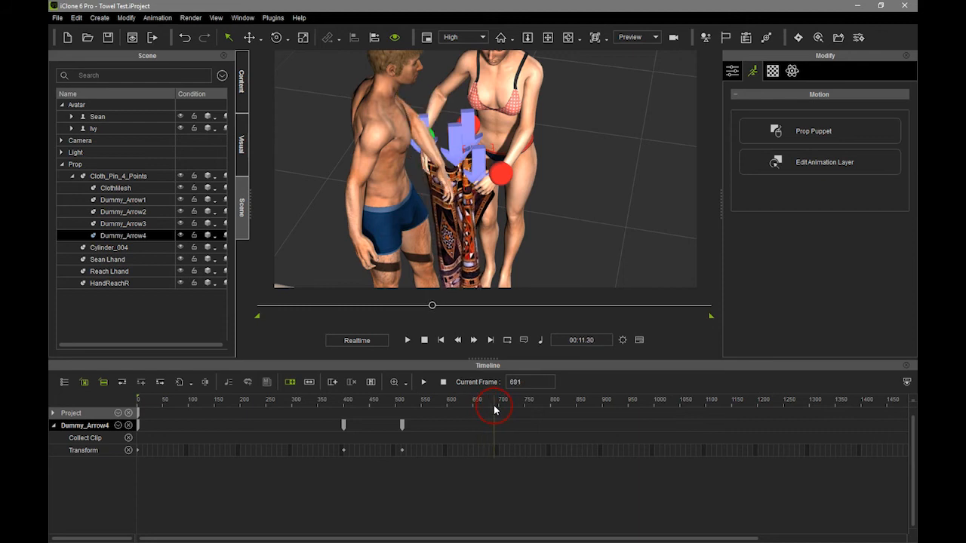
left_click_drag(573, 242, 436, 204, "alt")
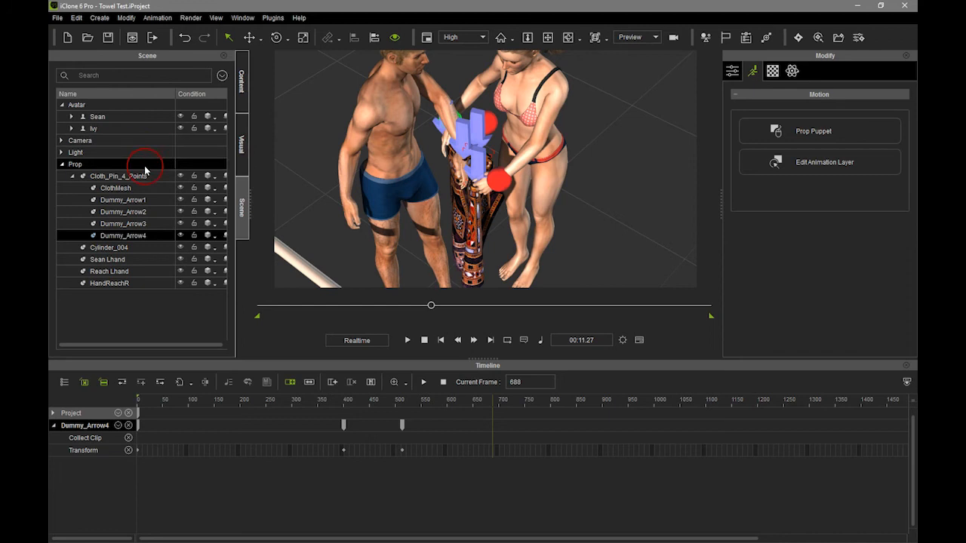
left_click(143, 200, "ctrl")
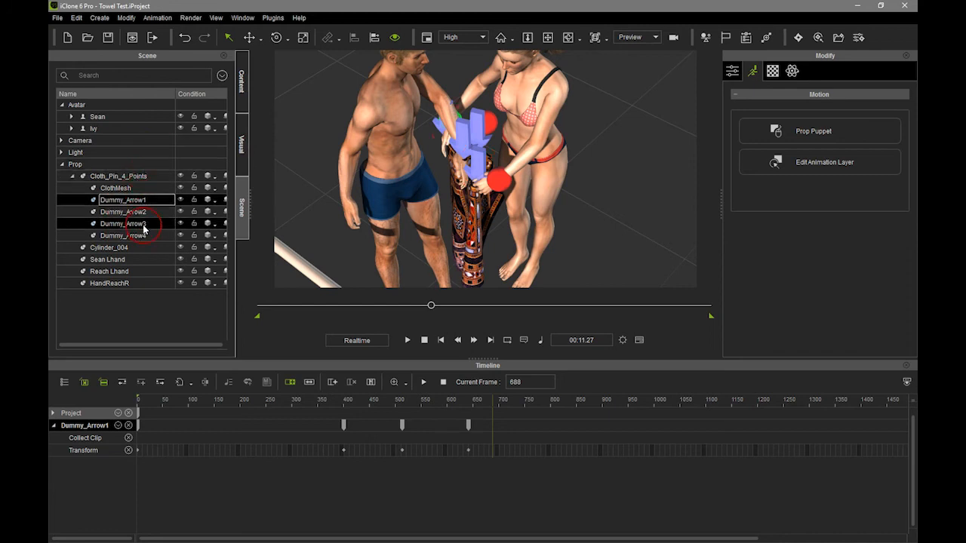
scroll(477, 183, "up", 5)
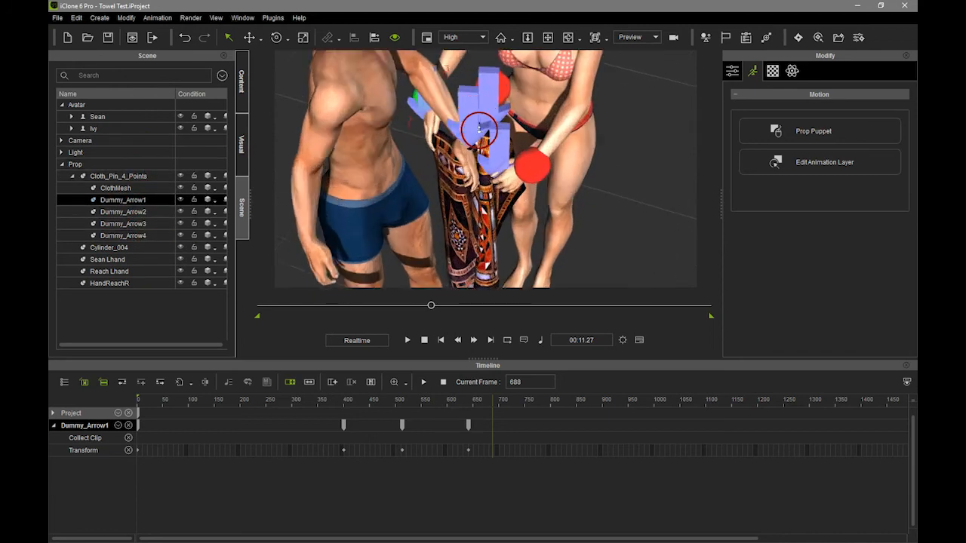
right_click_drag(455, 220, 636, 190)
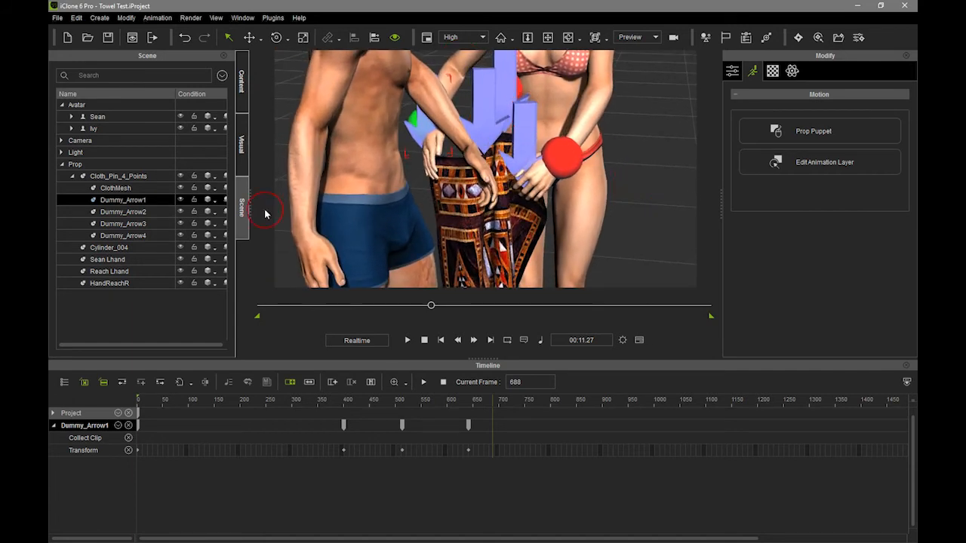
left_click(144, 213)
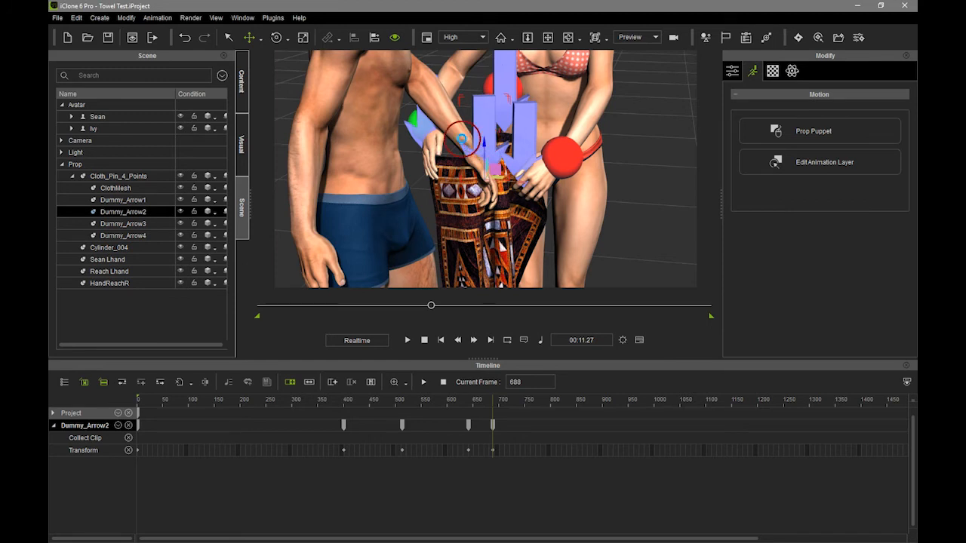
left_click(151, 225)
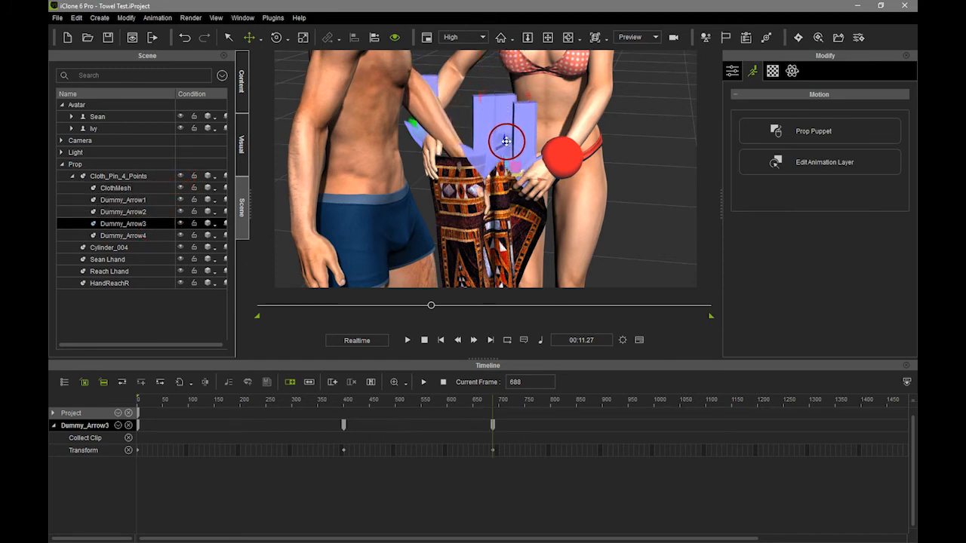
- Switch playback to By Frame, return to the first frame and hide the dummy arrows and reach targets
right_click_drag(630, 122, 405, 226, "alt")
scroll(549, 171, "down", 3)
left_click_drag(550, 181, 561, 202, "alt")
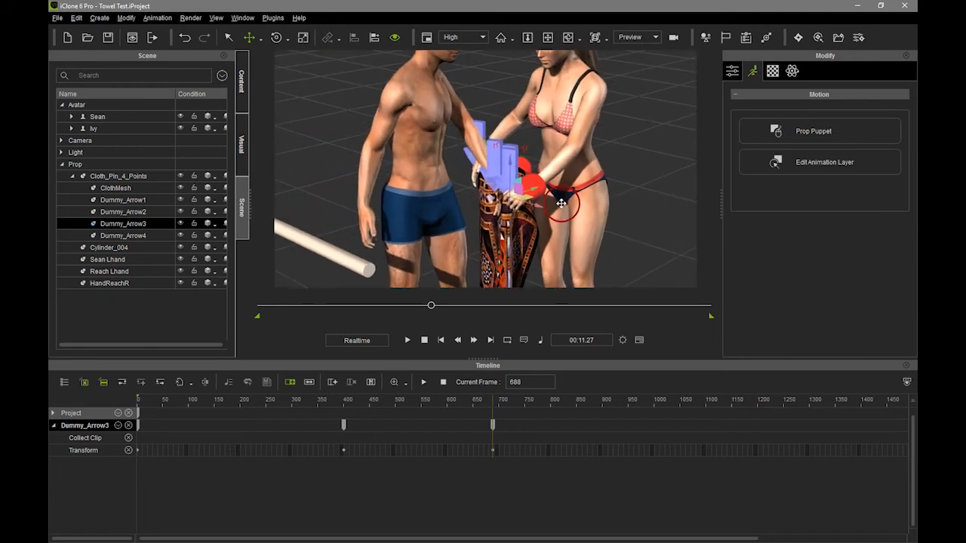
scroll(556, 205, "down", 2)
right_click_drag(555, 205, 522, 207, "alt")
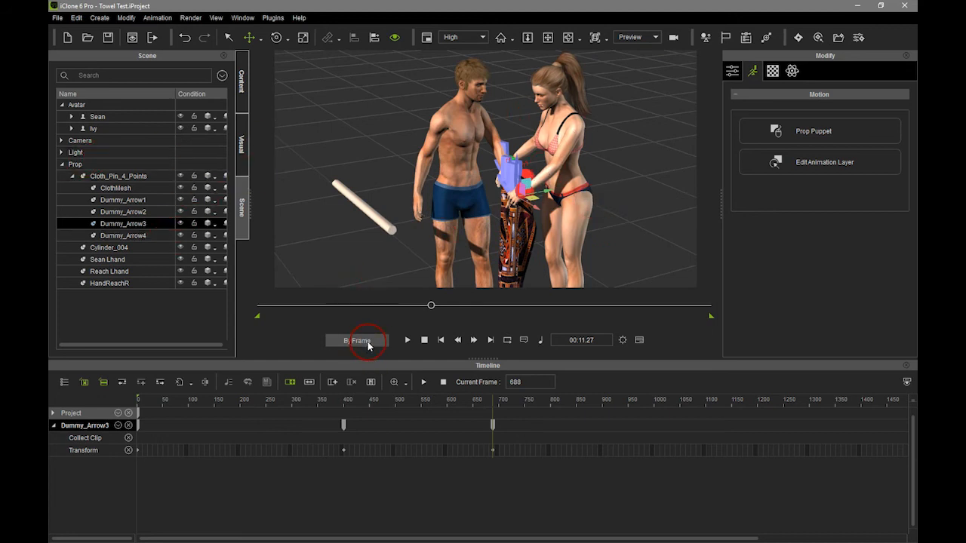
left_click(436, 355)
left_click(426, 341)
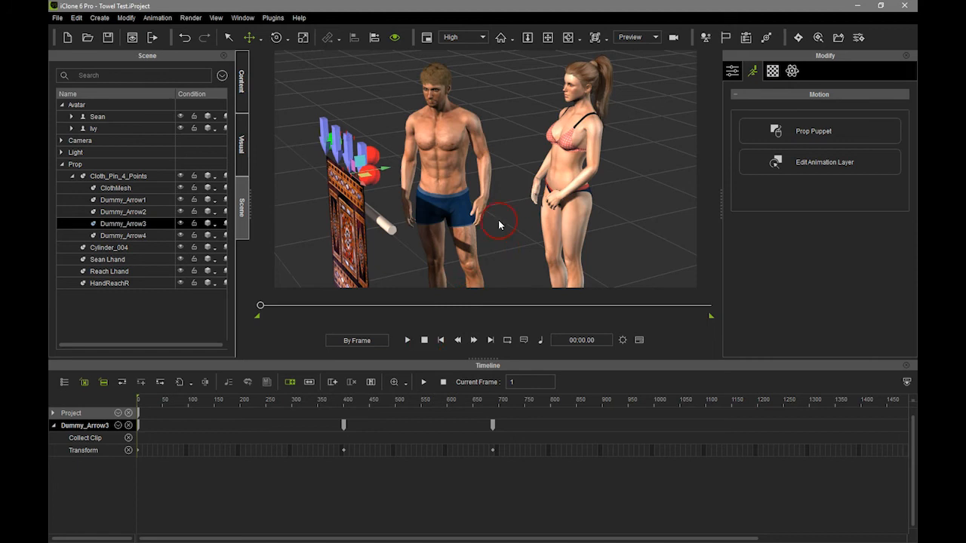
left_click(528, 230)
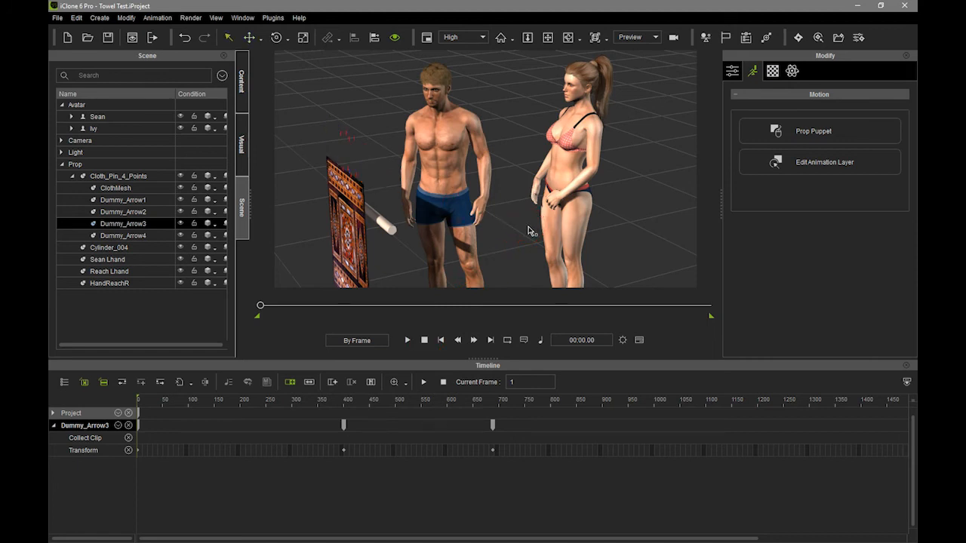
- Toggle Rigid Body Simulation and run the towel handoff frame by frame from the start to about frame 814
left_click(705, 37)
left_click(646, 217)
left_click(408, 340)
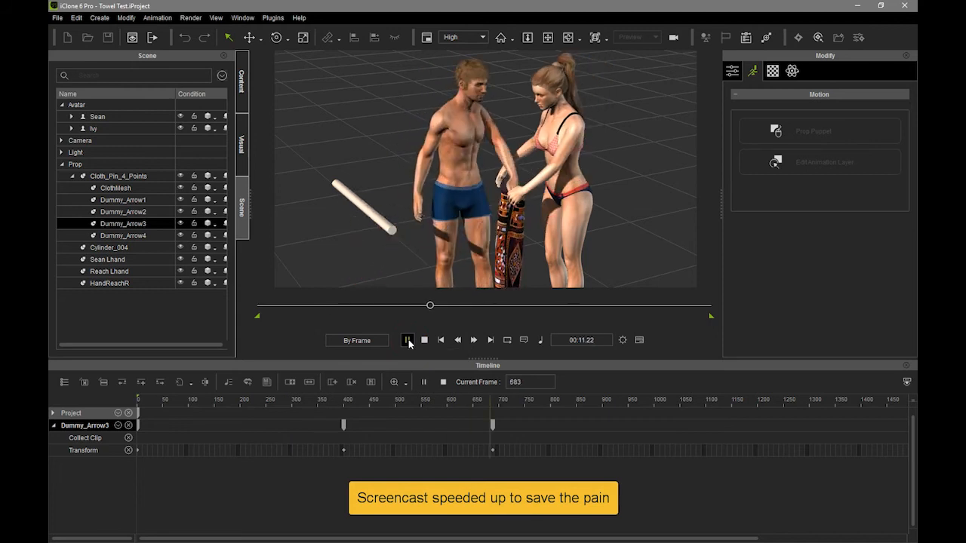
left_click(408, 341)
- Toggle Rigid Body Simulation again, set playback to Realtime and review the handoff from the first frame to about frame 847
left_click(794, 57)
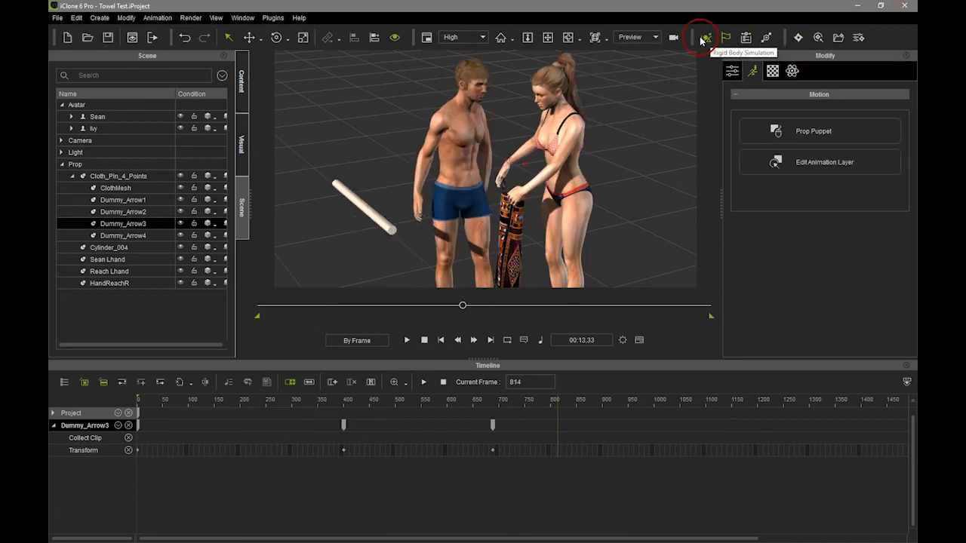
left_click(368, 340)
left_click(445, 340)
left_click(408, 340)
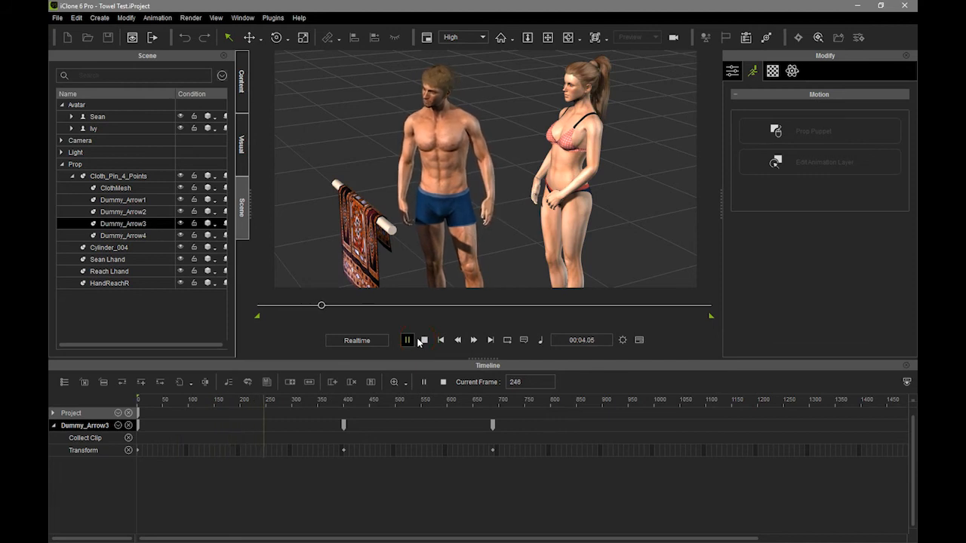
left_click(424, 341)
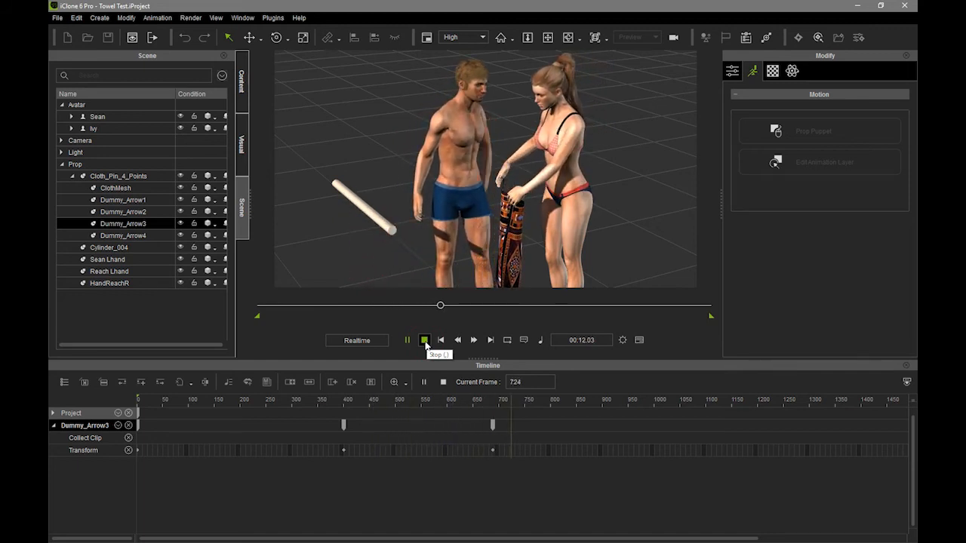
left_click(407, 340)
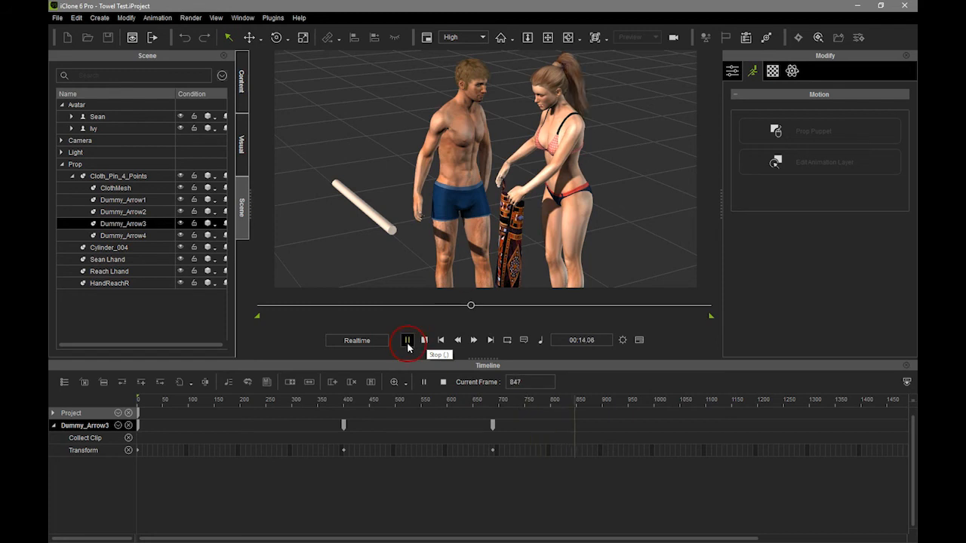
- Select the Cloth_Pin_4_Points prop and key it at frame 751, moved away from Sean and close to Ivy's body
right_click_drag(633, 255, 533, 213)
left_click_drag(562, 395, 495, 405)
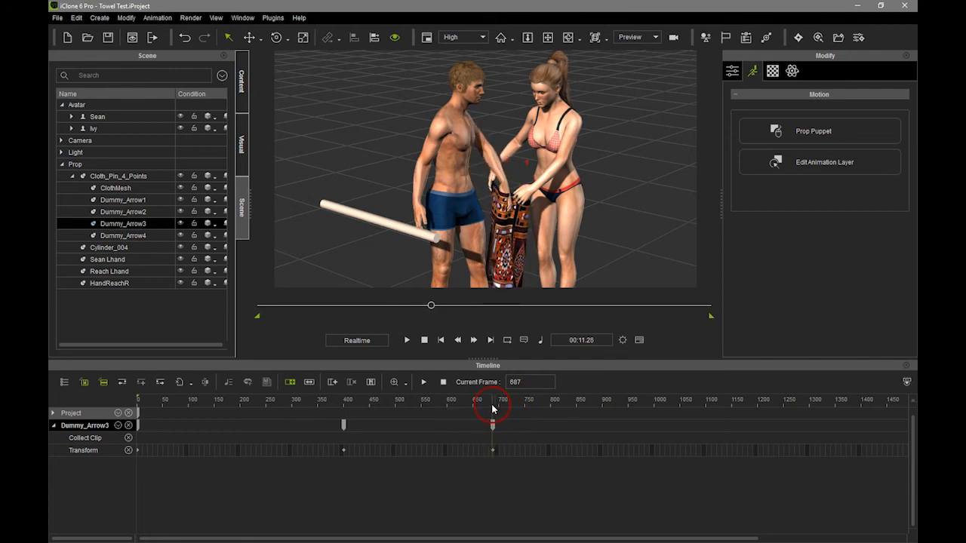
left_click(125, 176)
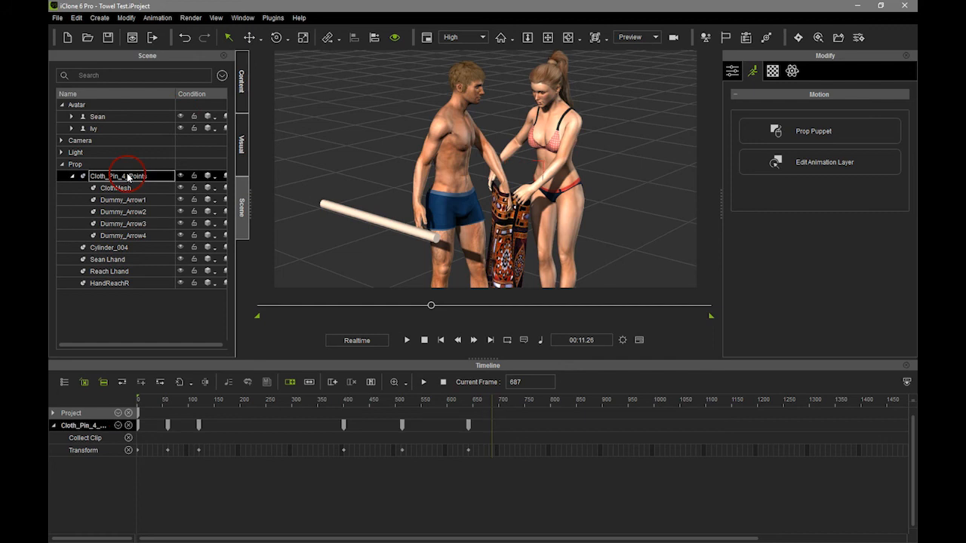
left_click(468, 404)
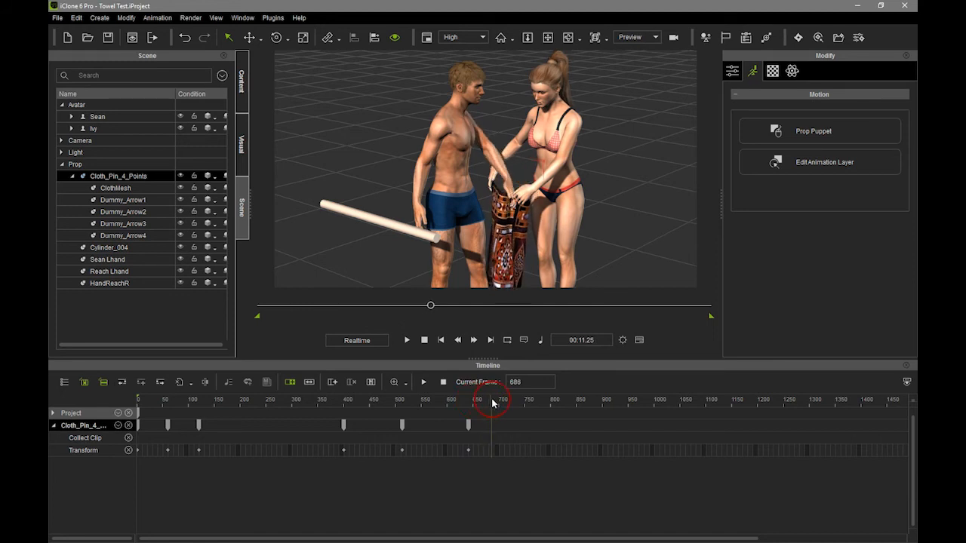
left_click_drag(488, 404, 525, 402)
right_click_drag(537, 118, 534, 202)
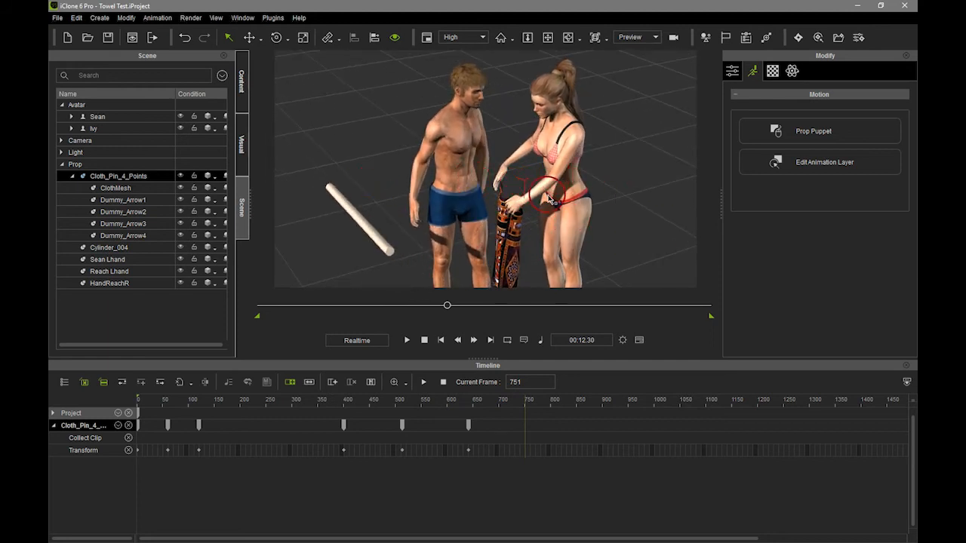
key("w")
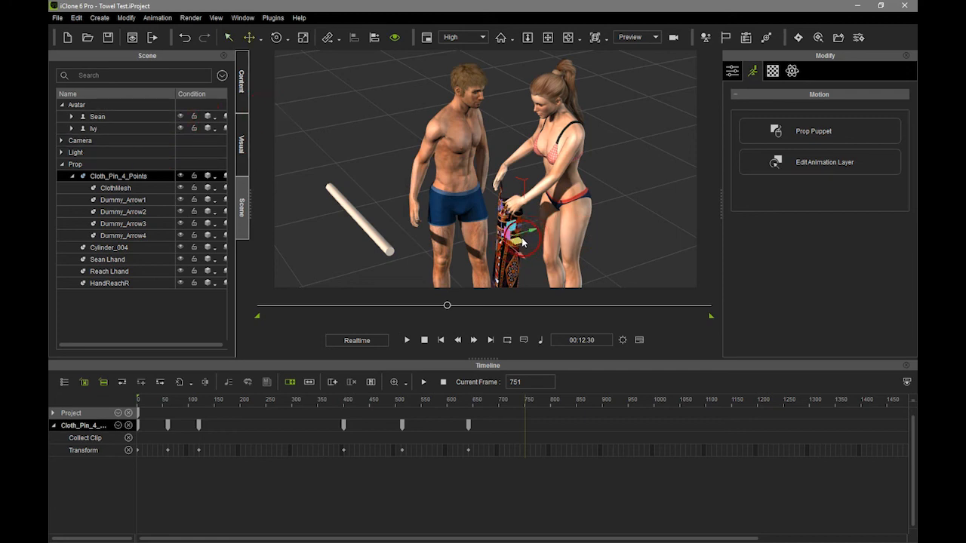
left_click_drag(532, 230, 554, 226)
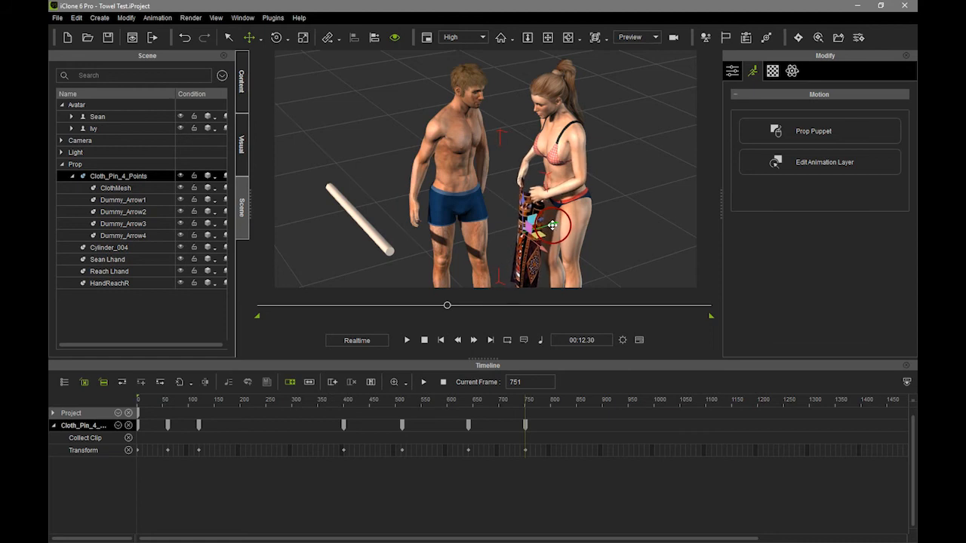
right_click_drag(539, 257, 575, 255)
left_click_drag(558, 240, 575, 242)
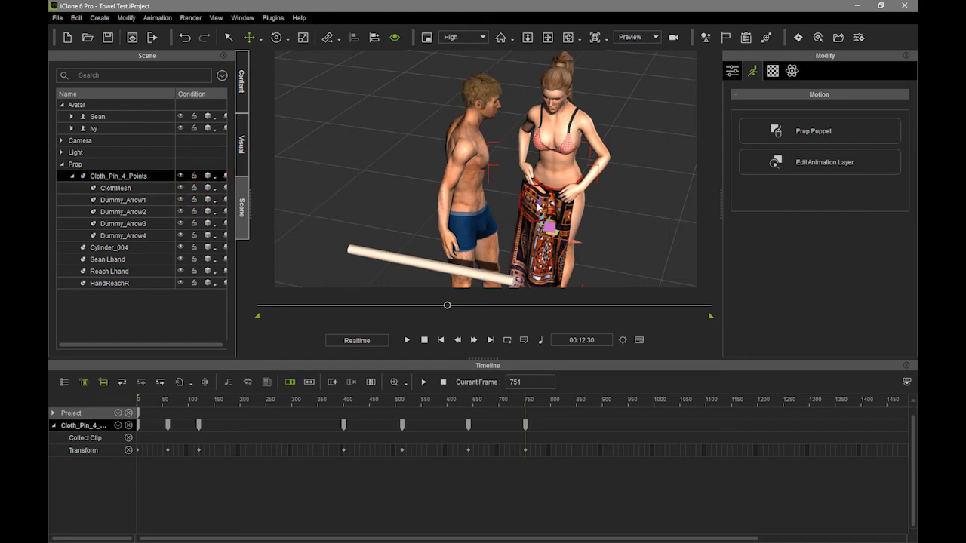
- Show the dummy arrows and reach targets, then play back the towel's move toward Ivy from about frame 625
right_click_drag(587, 174, 577, 237)
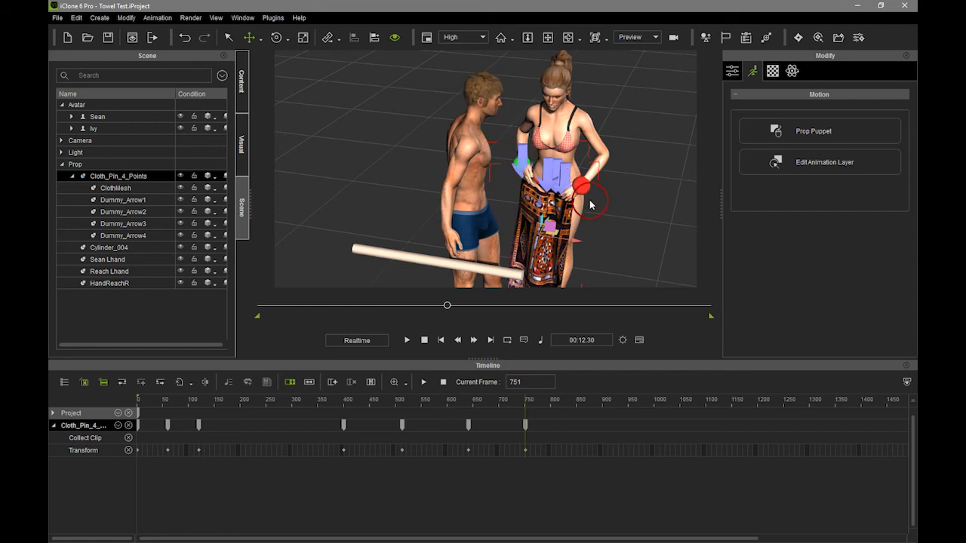
right_click_drag(567, 181, 537, 181)
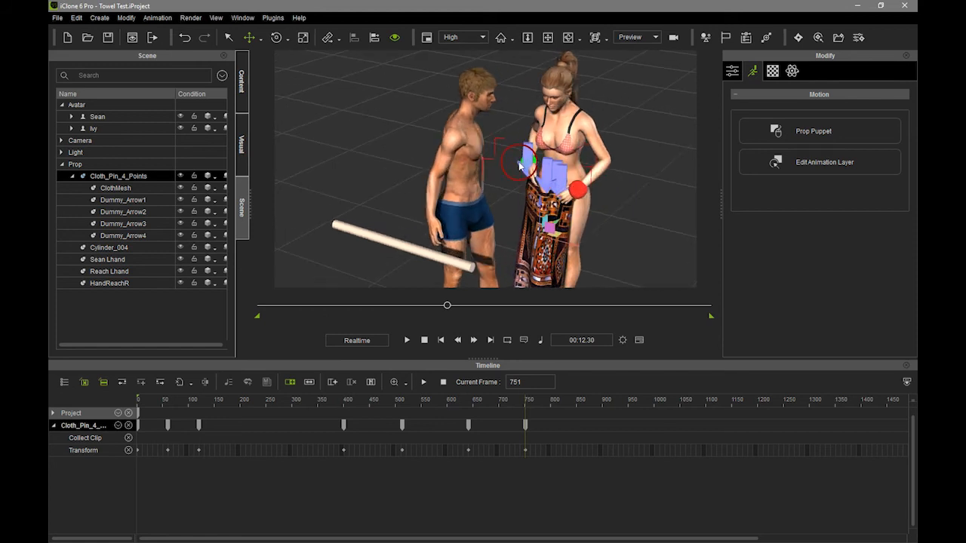
right_click_drag(633, 172, 587, 300)
left_click_drag(479, 401, 460, 405)
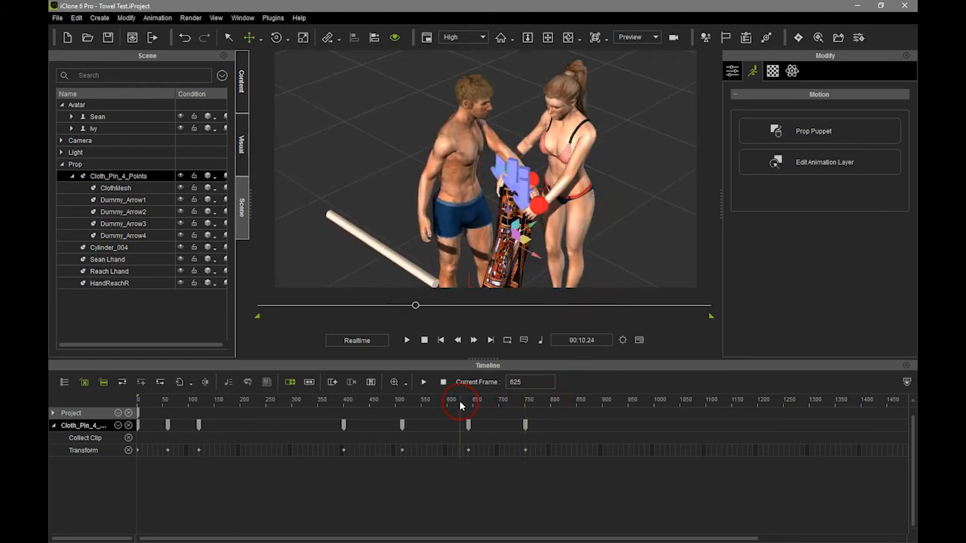
left_click(425, 383)
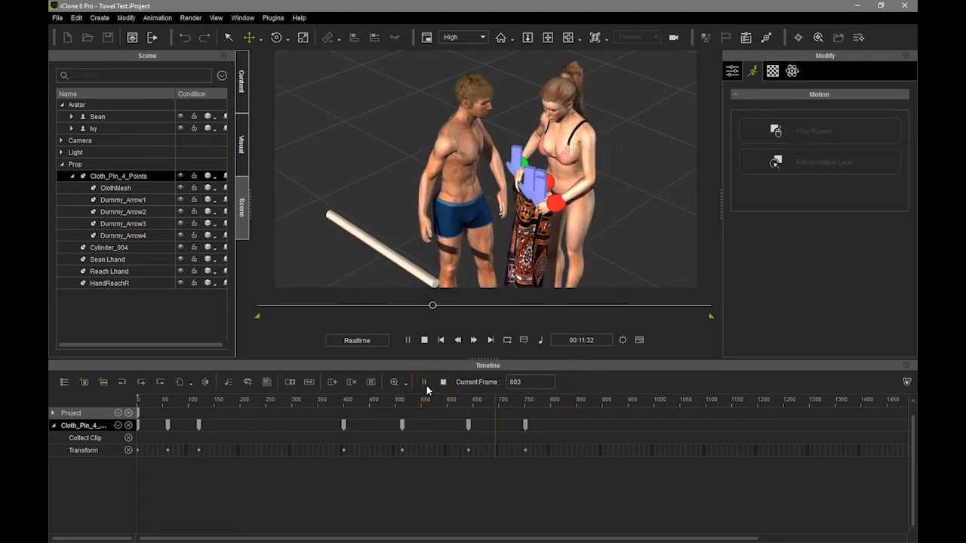
left_click(424, 383)
- Shift the Cloth_Pin_4_Points prop's last transform key earlier to frame 728, playing back the move to test its timing
left_click(527, 425)
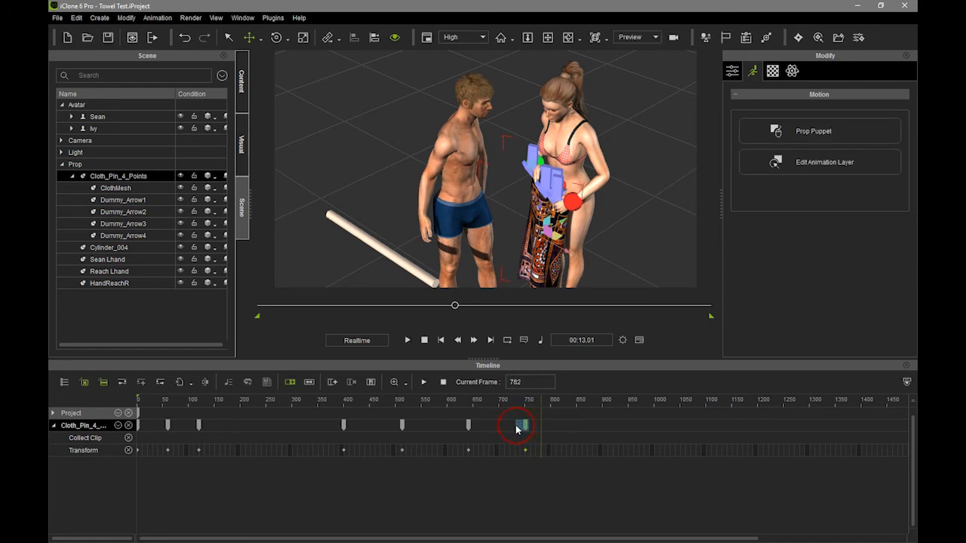
left_click(527, 427)
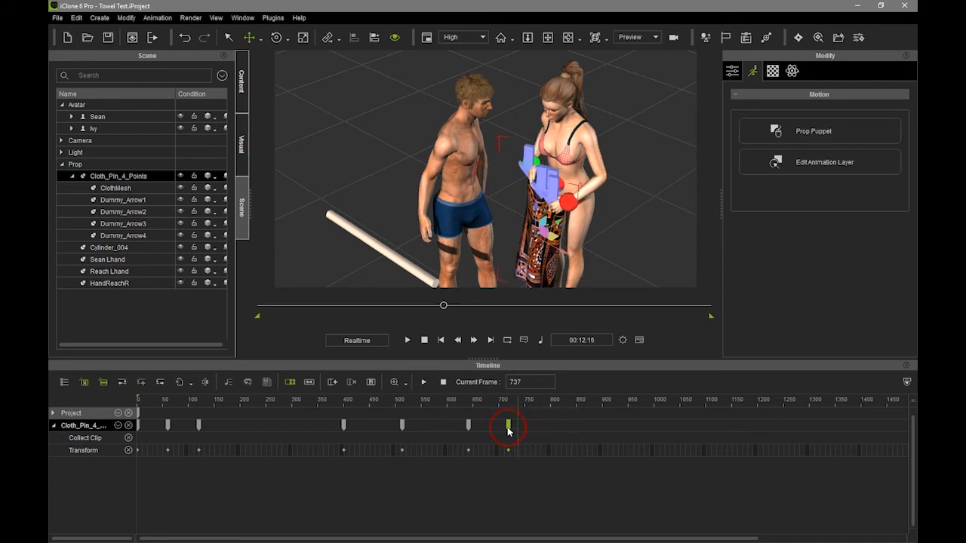
left_click(424, 382)
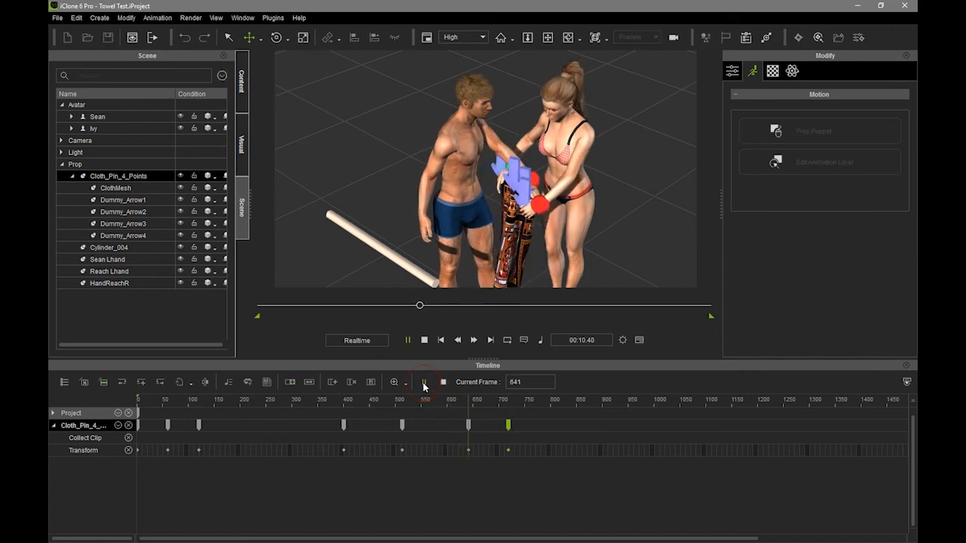
left_click(426, 387)
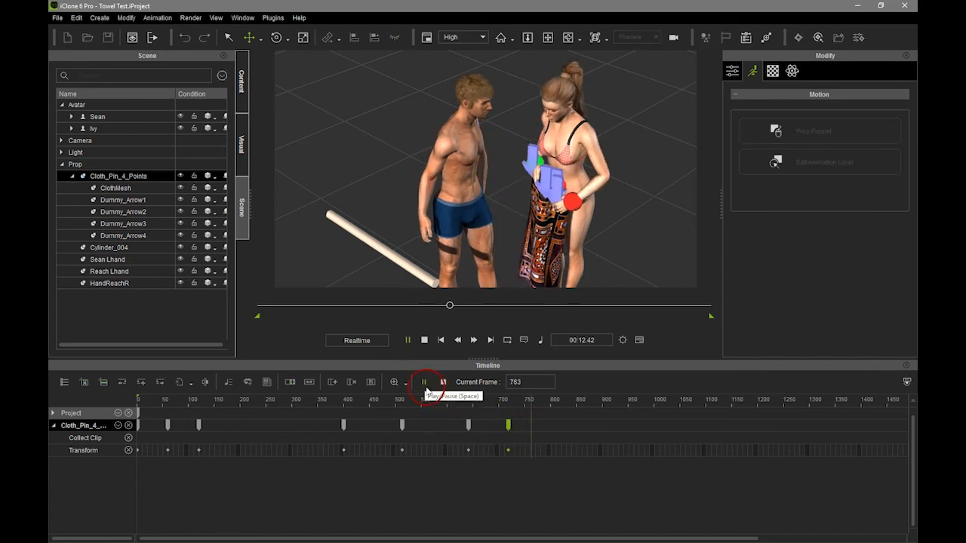
left_click(514, 434)
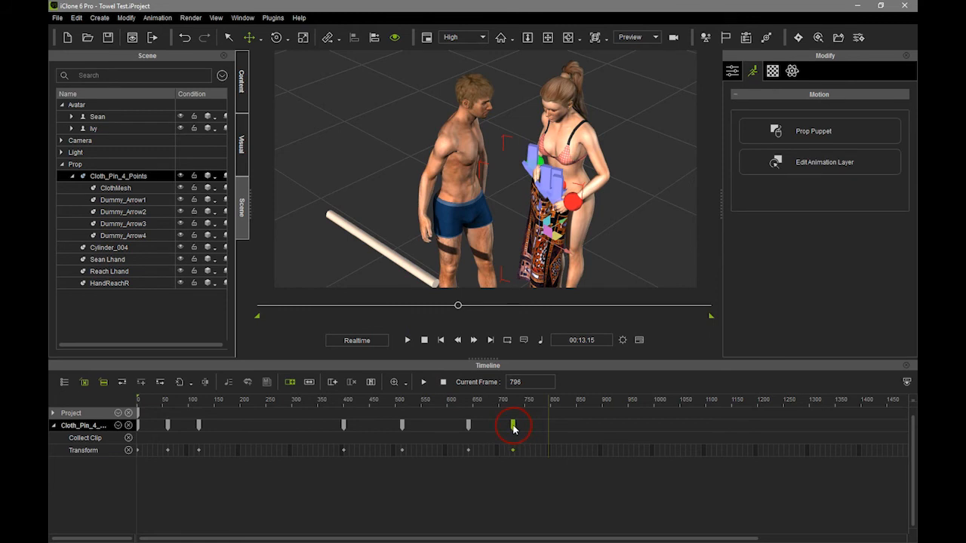
- Set the transition curve of the Cloth_Pin_4_Points transform key near frame 728 to Ease In and start playing back the move
left_click(484, 402)
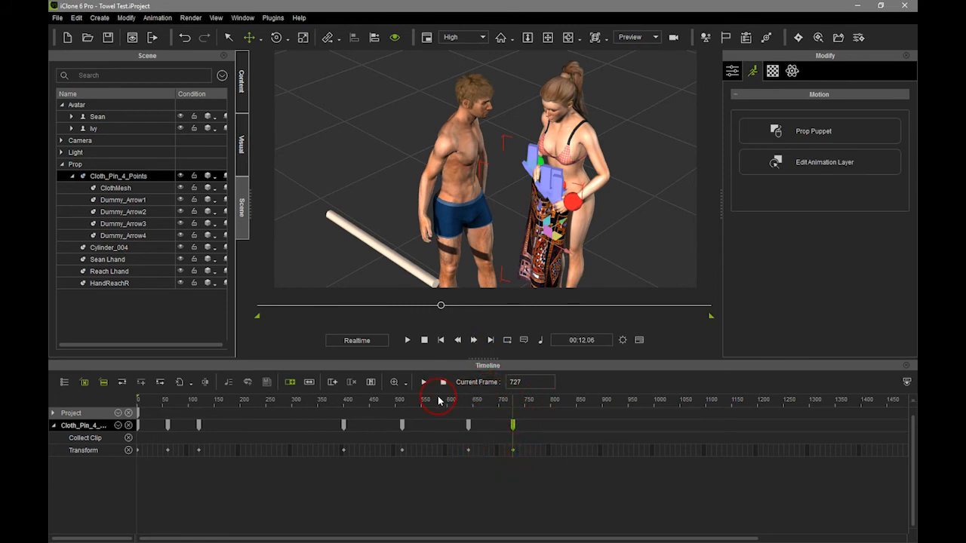
right_click(512, 452)
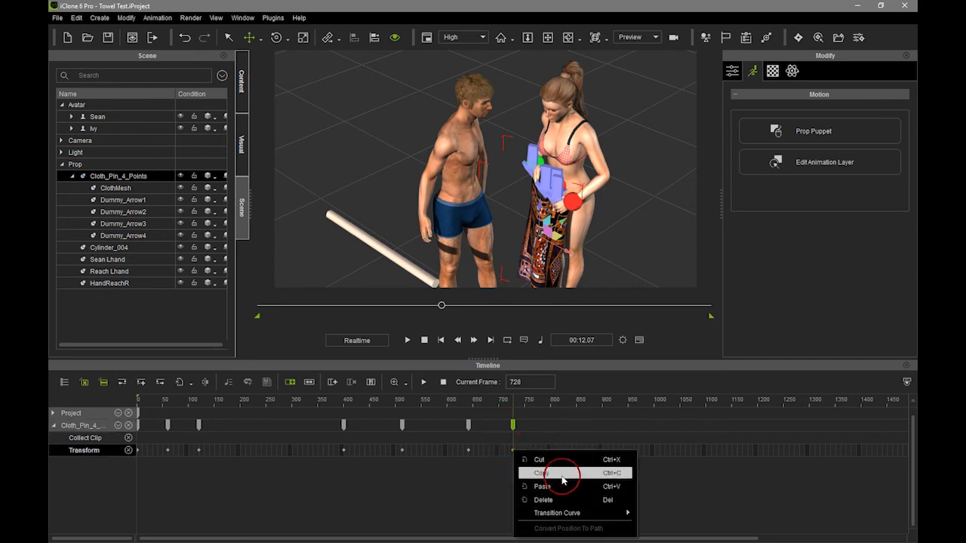
mouse_move(575, 513)
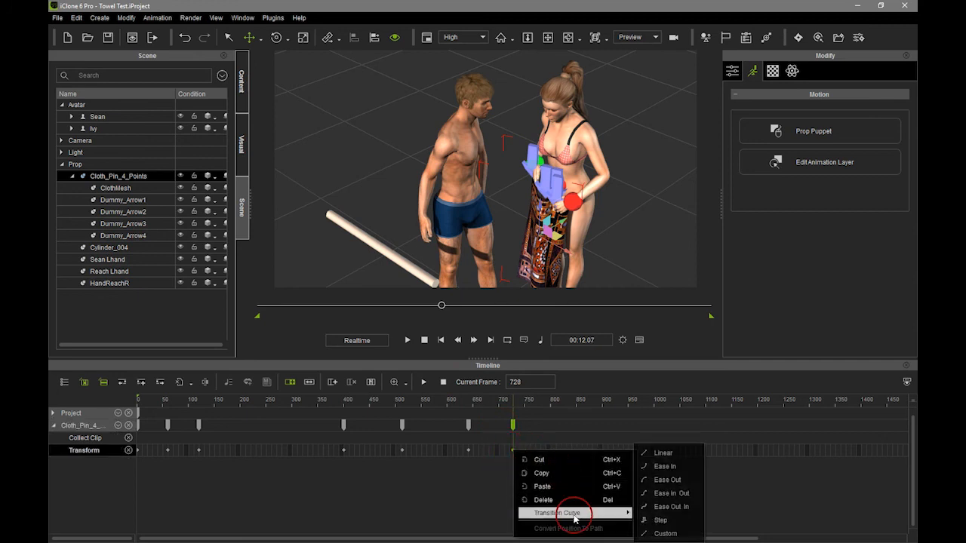
left_click(666, 466)
left_click(423, 382)
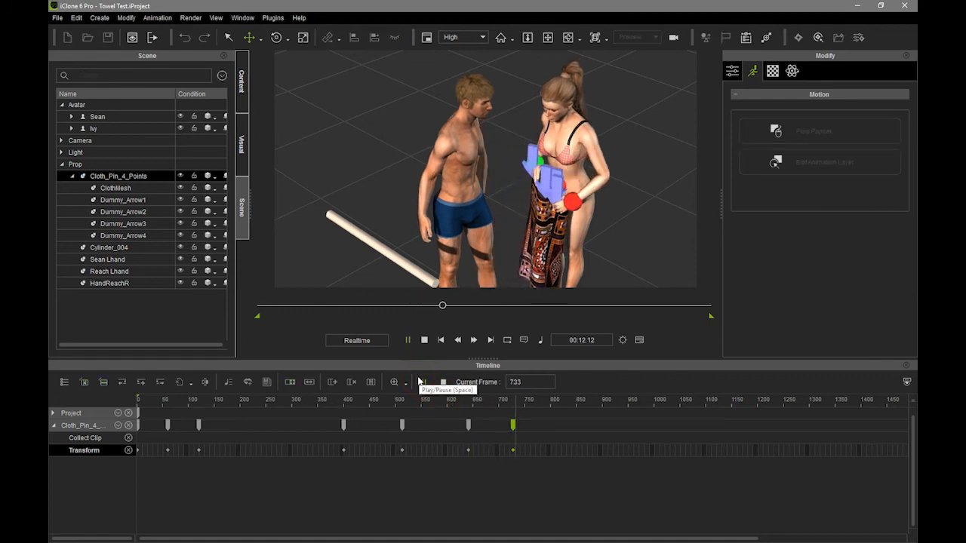
left_click(420, 382)
- Play back and scrub the towel's move toward Ivy between about frames 700 and 753 to check its motion
right_click_drag(496, 260, 552, 158)
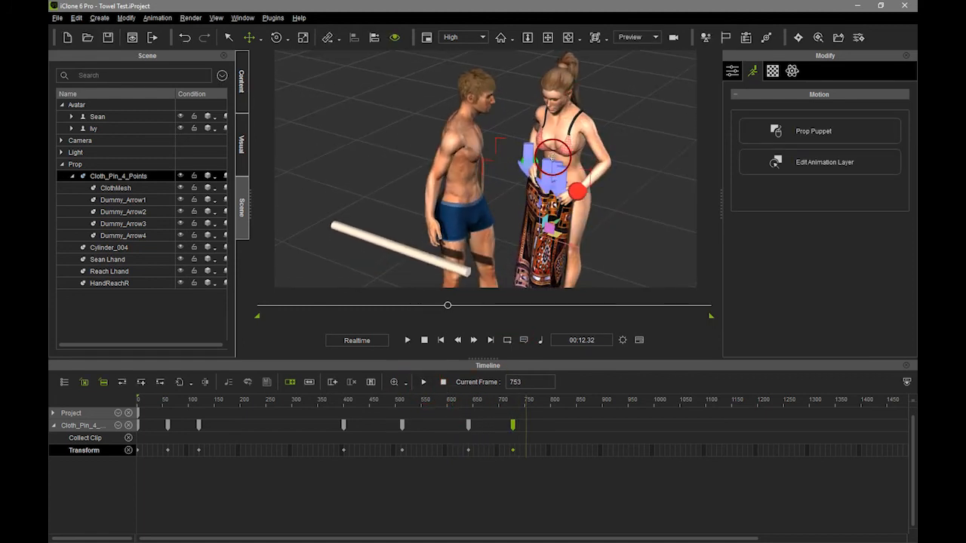
left_click(424, 382)
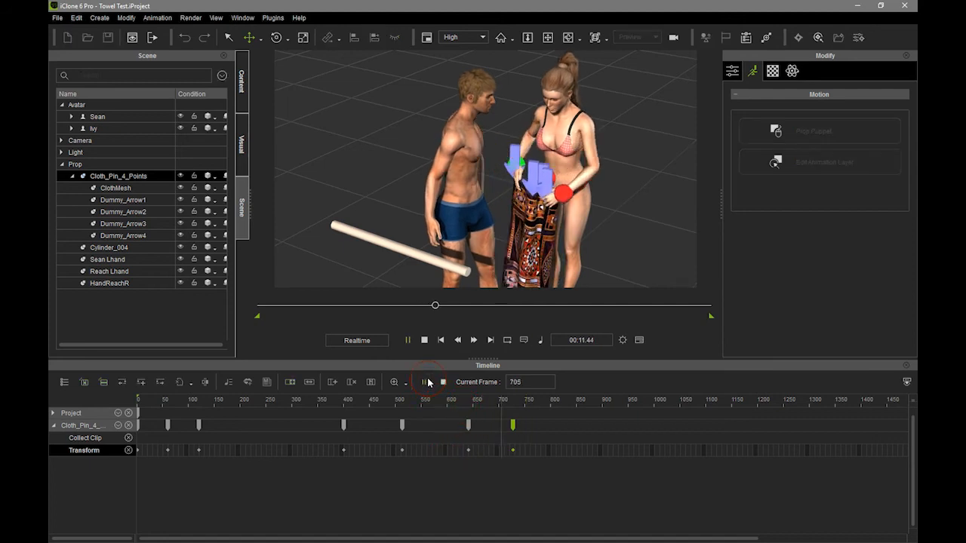
left_click(426, 382)
mouse_move(496, 412)
left_mouse_down()
mouse_move(458, 406)
mouse_move(496, 409)
mouse_move(459, 410)
mouse_move(500, 421)
left_mouse_up()
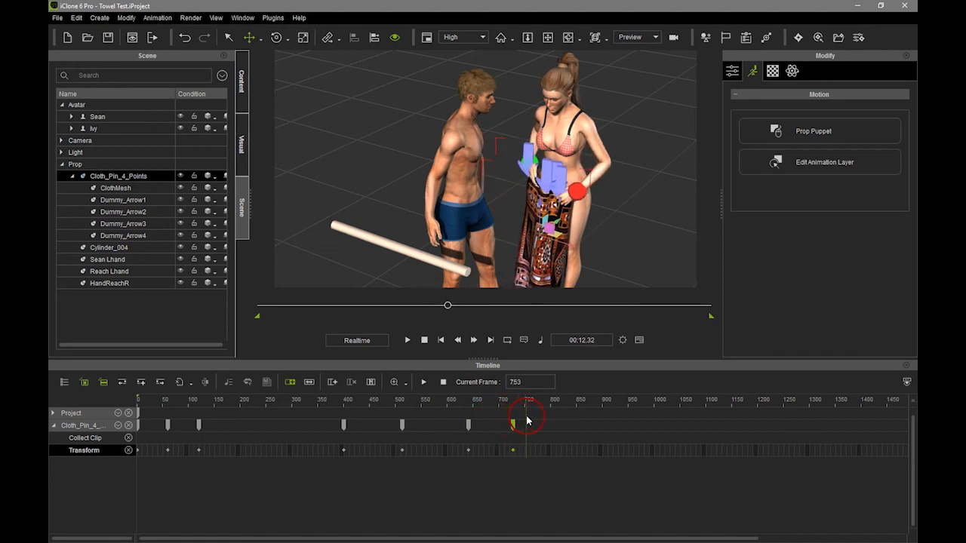
left_click_drag(513, 415, 530, 421)
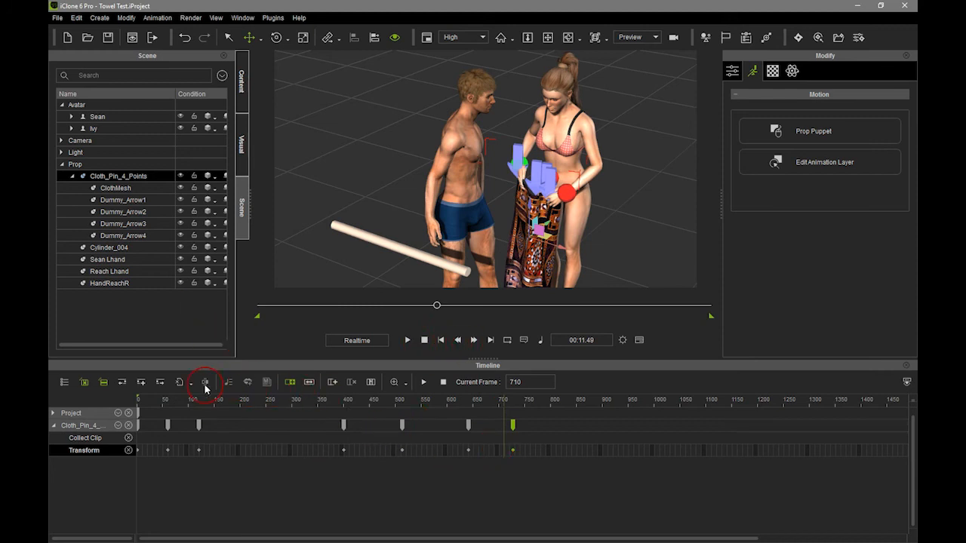
- At frame 727, key Dummy_Arrow4 moved outward from the other arrows, spreading the towel's edge across Ivy's hip
left_click(160, 382)
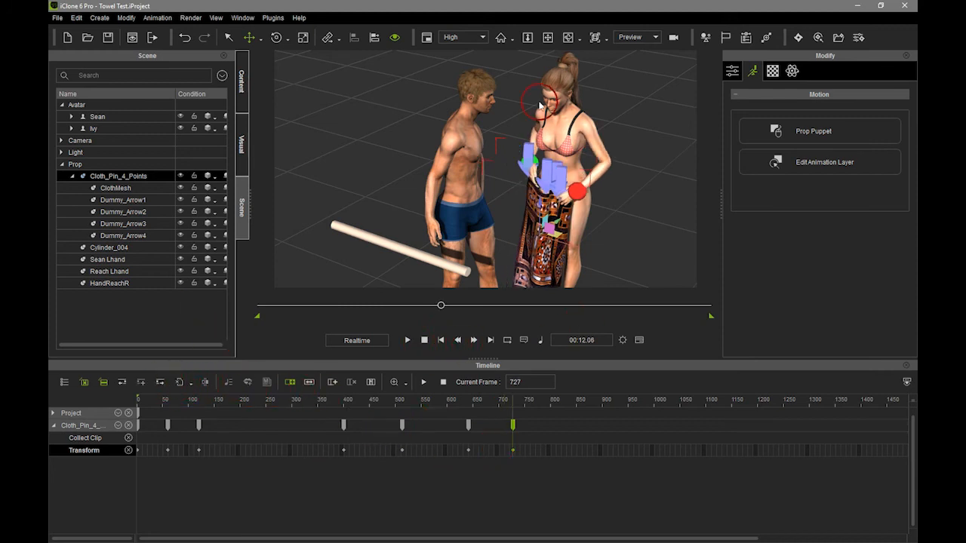
scroll(593, 200, "up", 3)
left_click_drag(621, 209, 533, 216, "alt")
right_click_drag(533, 217, 580, 235, "alt")
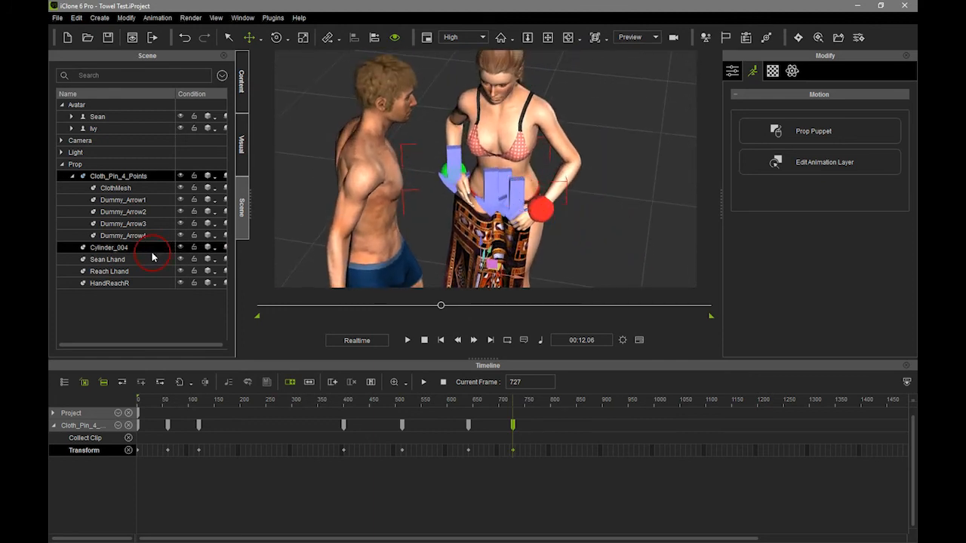
left_click(147, 202)
left_click(150, 236)
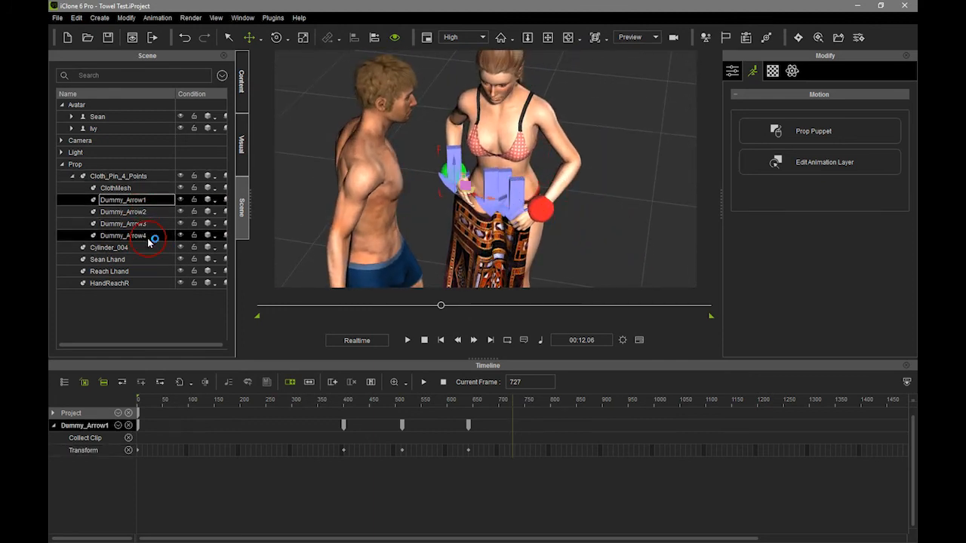
left_click_drag(552, 233, 580, 236)
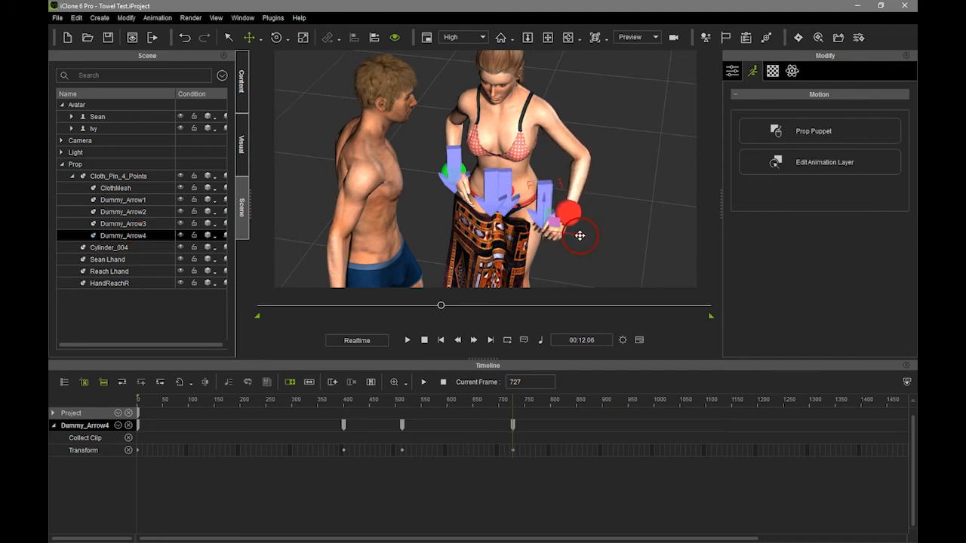
right_click_drag(603, 217, 564, 208)
left_click_drag(564, 214, 573, 211)
right_click_drag(481, 205, 661, 209)
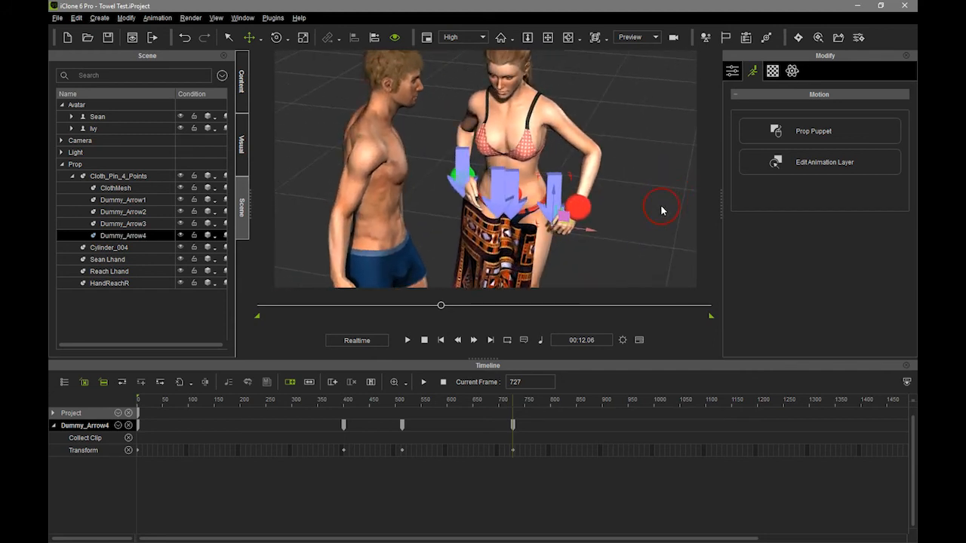
- Key Dummy_Arrow3 at frame 727, moved toward Dummy_Arrow4 and against Ivy's waist
left_click(155, 224, "ctrl")
left_click(491, 227)
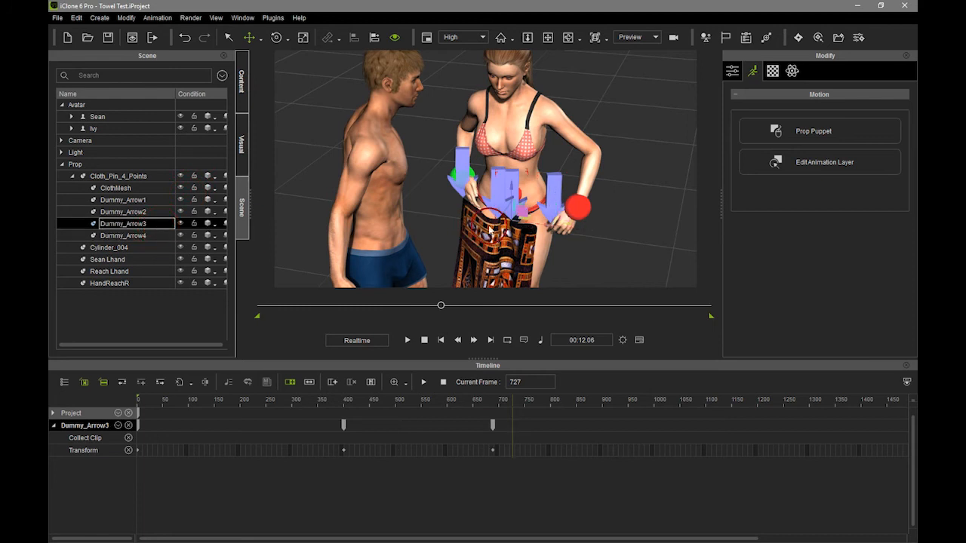
right_click_drag(565, 228, 556, 273)
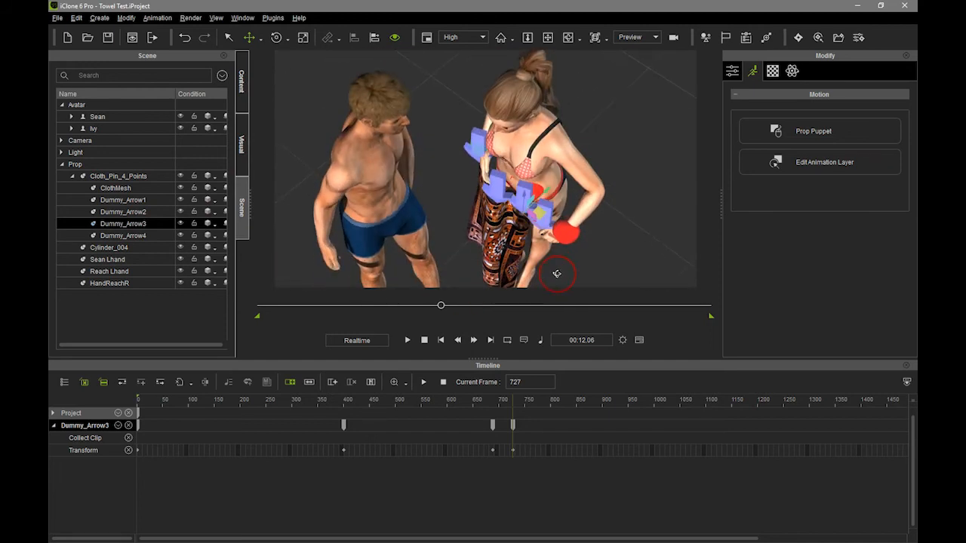
right_click_drag(577, 224, 550, 188)
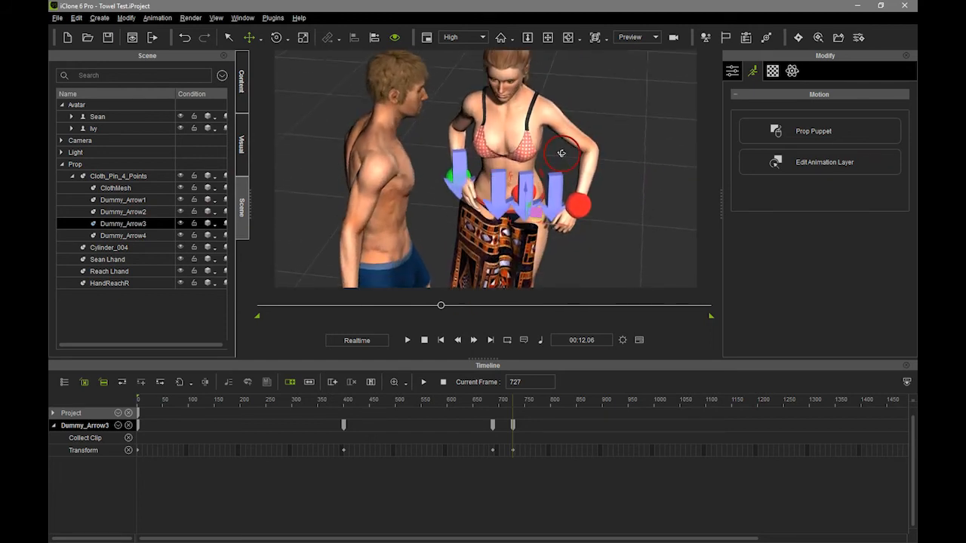
- Key Dummy_Arrow2 at frame 727, moved toward Dummy_Arrow1 so the cloth pins are spread more evenly across Ivy's waist
left_click(158, 200)
left_click(154, 212)
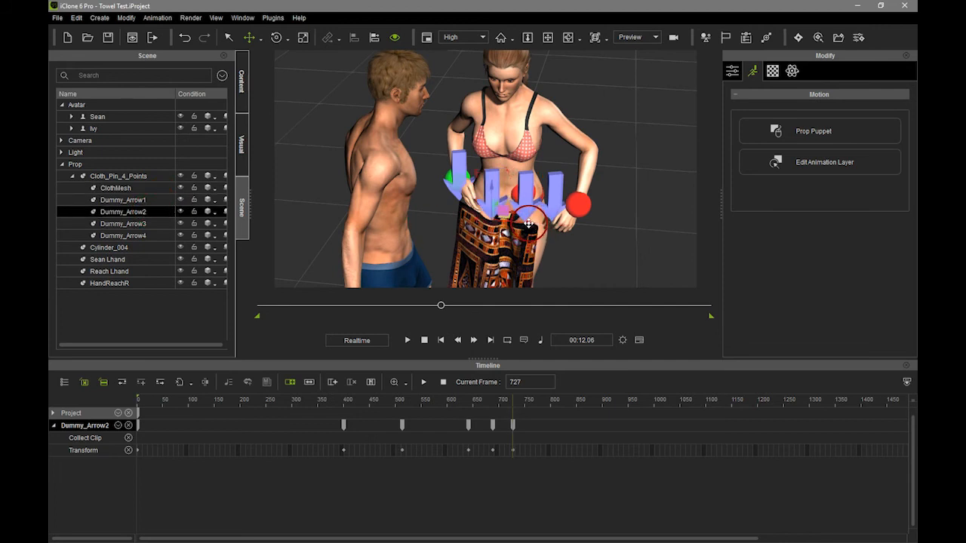
right_click_drag(526, 222, 527, 247)
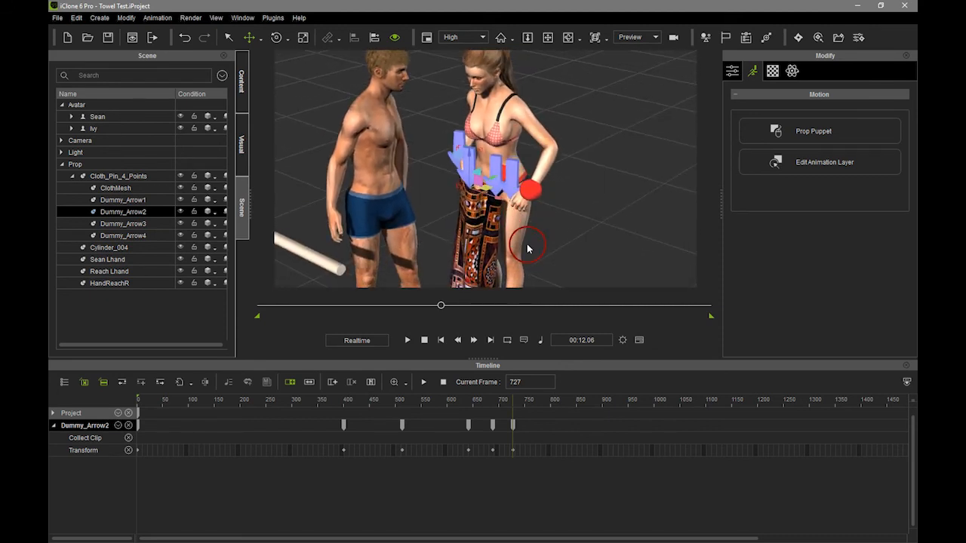
- Set playback to By Frame, toggle Rigid Body Simulation and simulate the cloth from the first frame to about frame 848
left_click(370, 341)
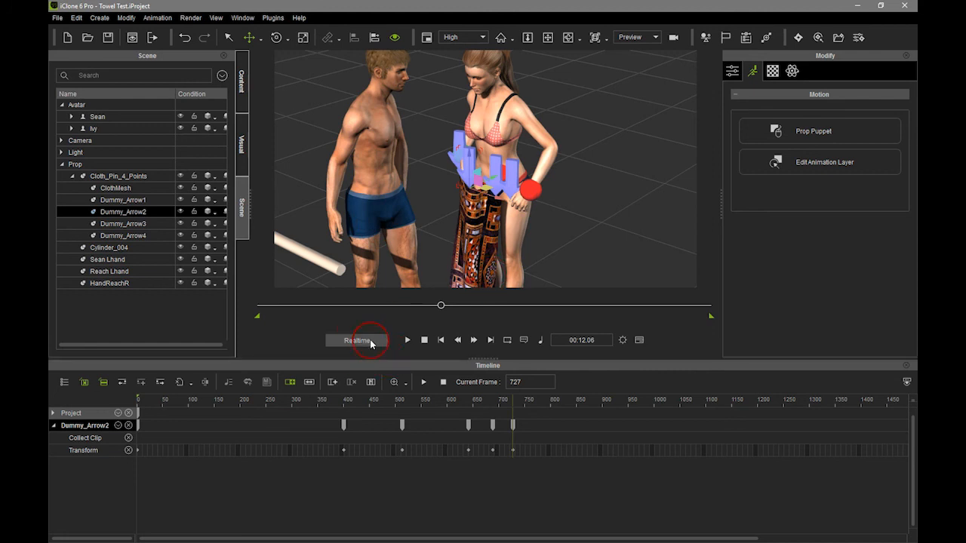
left_click(426, 341)
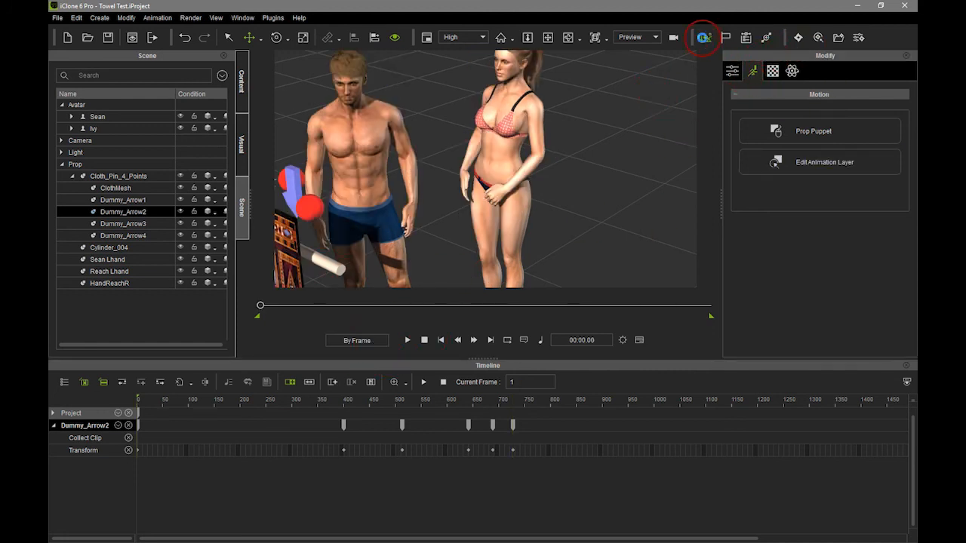
left_click(408, 340)
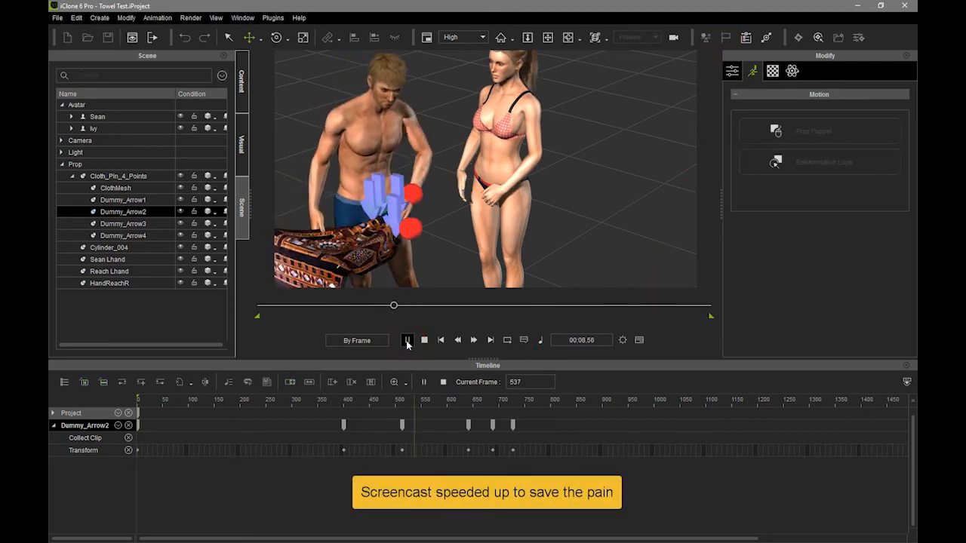
left_click(724, 38)
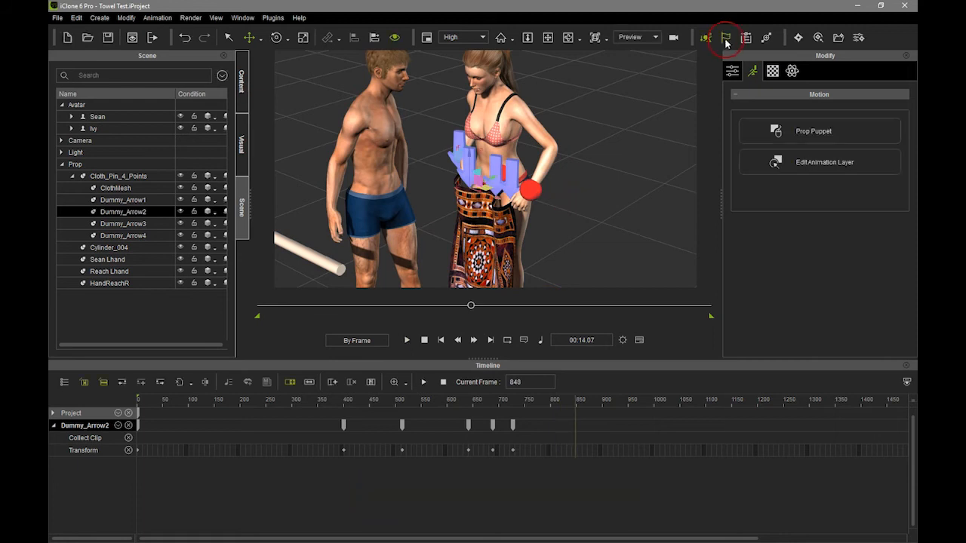
- Play back the simulated towel in Realtime as it moves to Ivy's waist to check how the cloth spreads
right_click_drag(434, 238, 455, 244)
left_click_drag(450, 309, 425, 303)
left_click(406, 340)
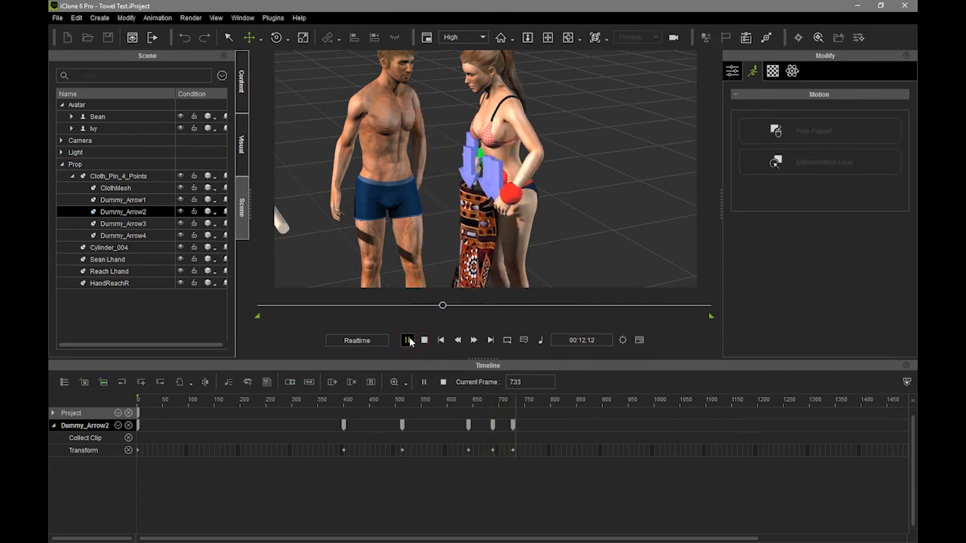
left_click(414, 339)
left_click(508, 401)
right_click(512, 451)
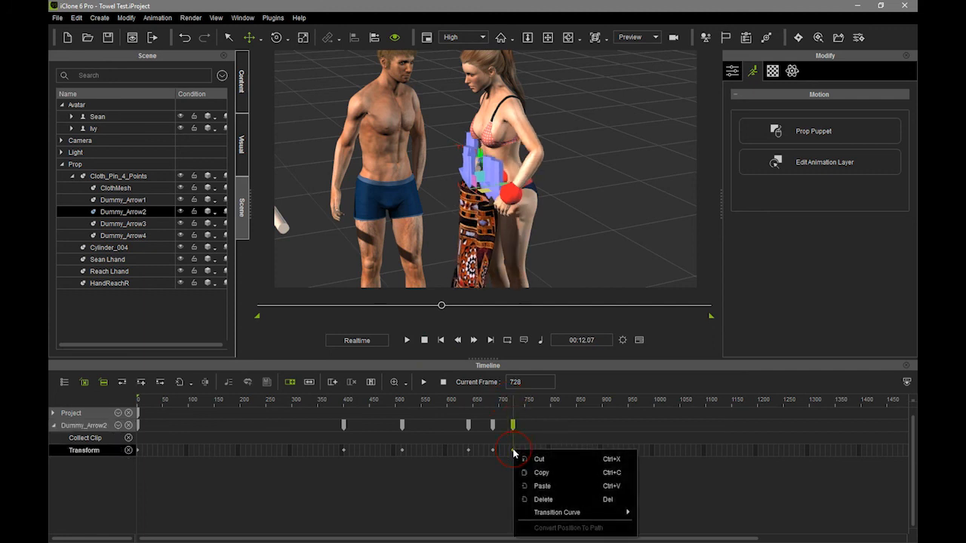
left_click(775, 296)
- Set the transition curve of the Cloth_Pin_4_Points prop's last transform key to Ease In Out
left_click(131, 180)
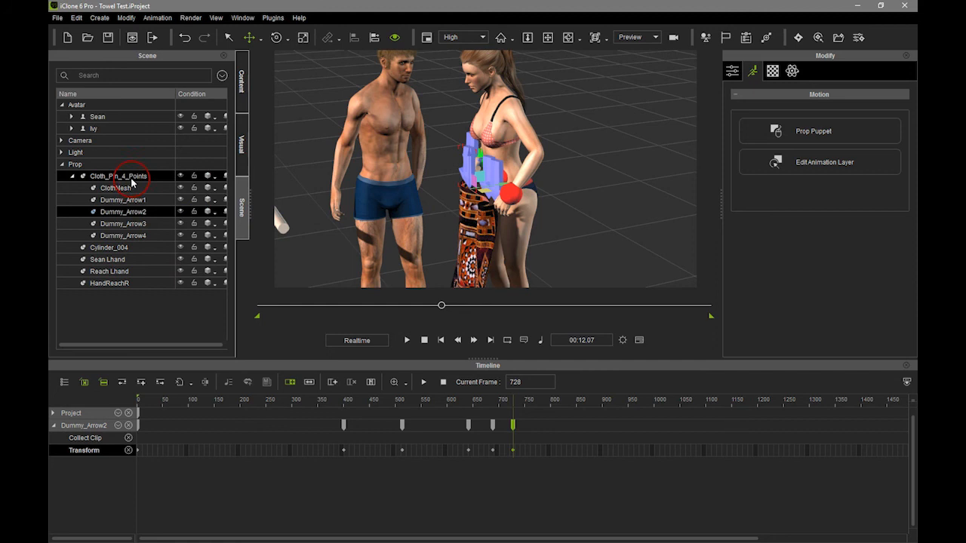
right_click(512, 448)
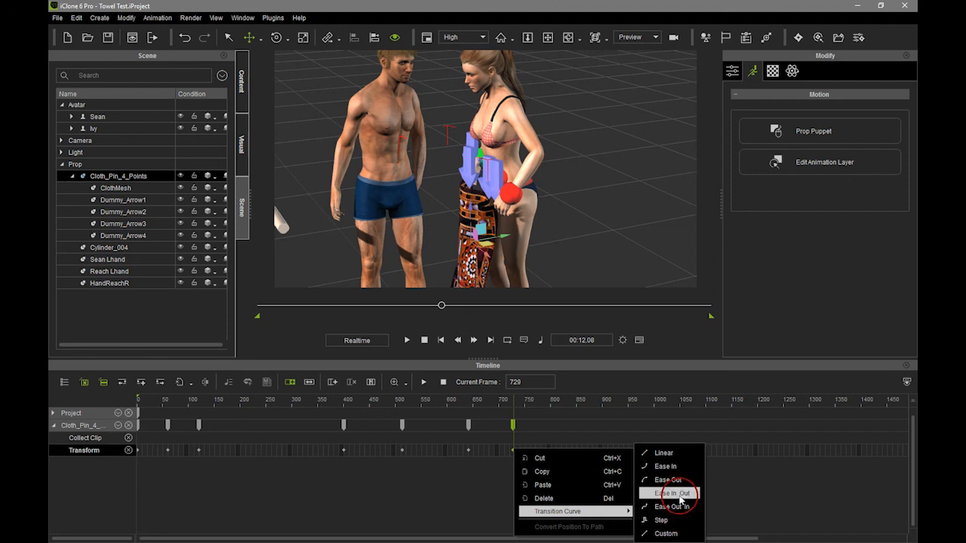
left_click(679, 495)
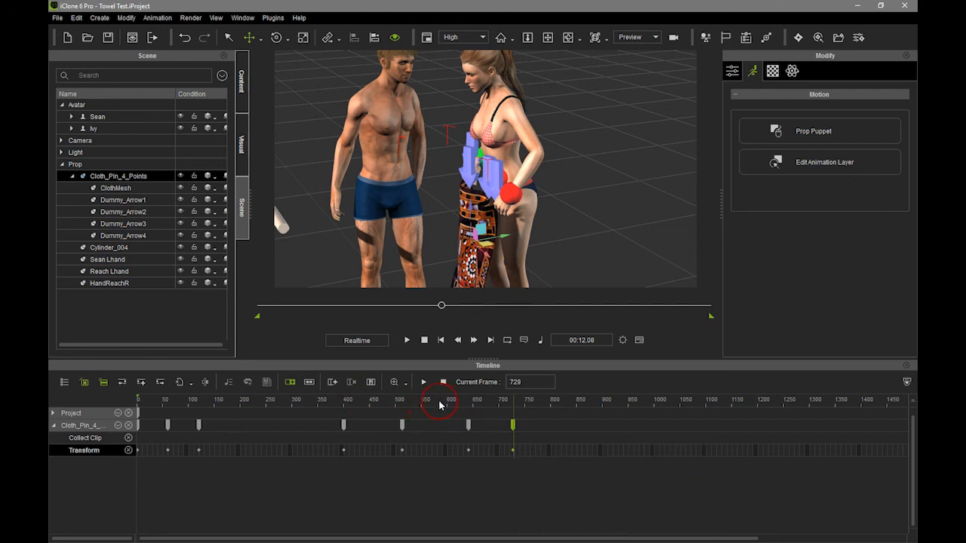
- Play back the eased towel move and scrub to frame 809 to examine the cloth around Ivy's waist
left_click(439, 405)
left_click(423, 382)
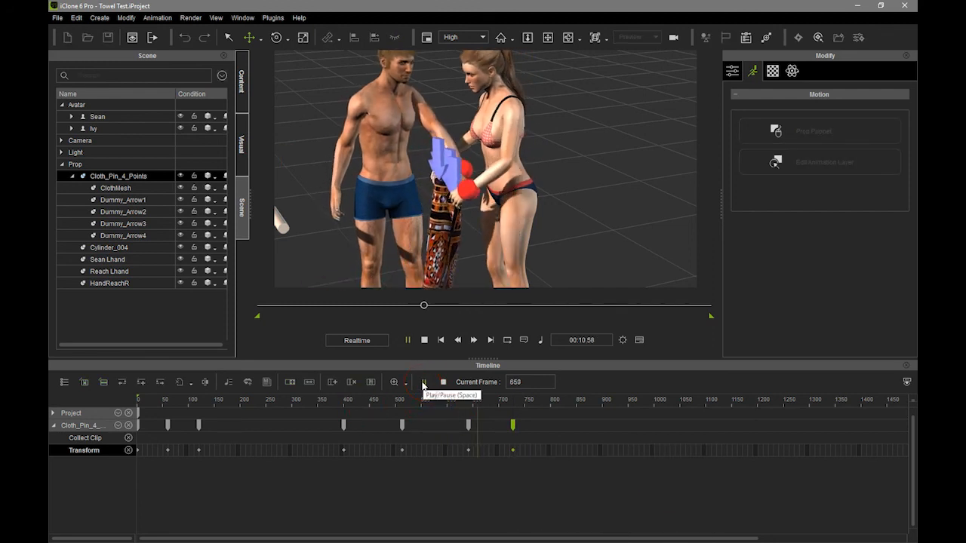
left_click(423, 386)
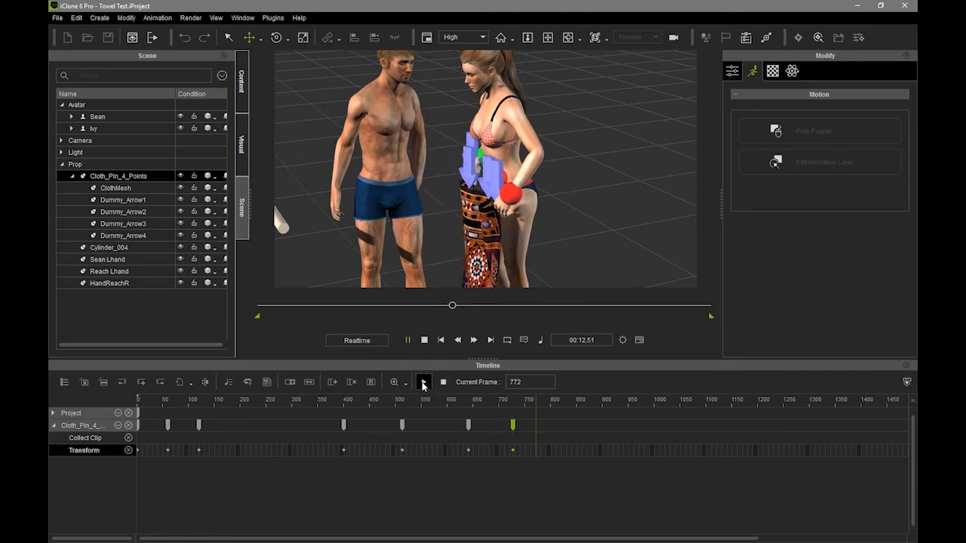
mouse_move(525, 402)
left_mouse_down()
mouse_move(489, 401)
mouse_move(519, 404)
mouse_move(493, 400)
mouse_move(509, 399)
left_mouse_up()
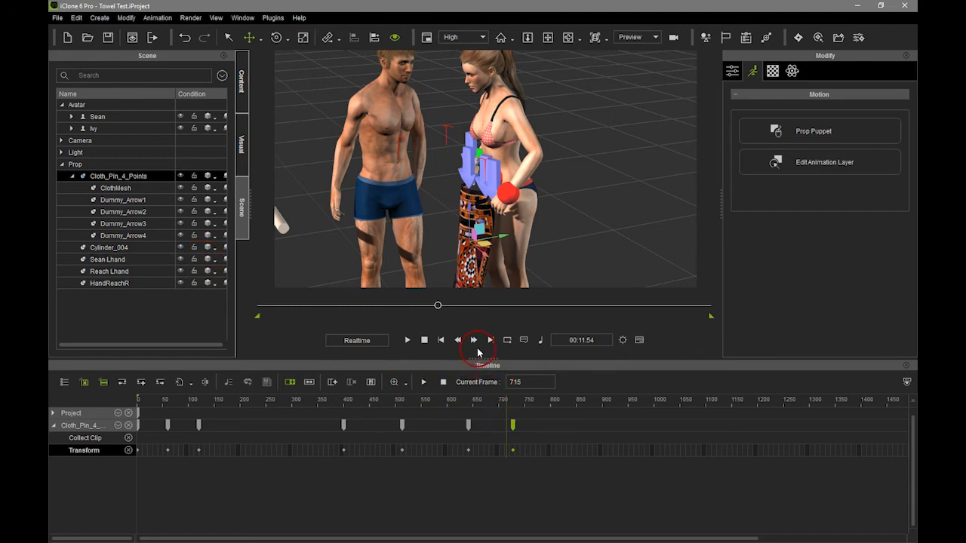
left_click_drag(506, 400, 555, 397)
right_click_drag(478, 135, 516, 219)
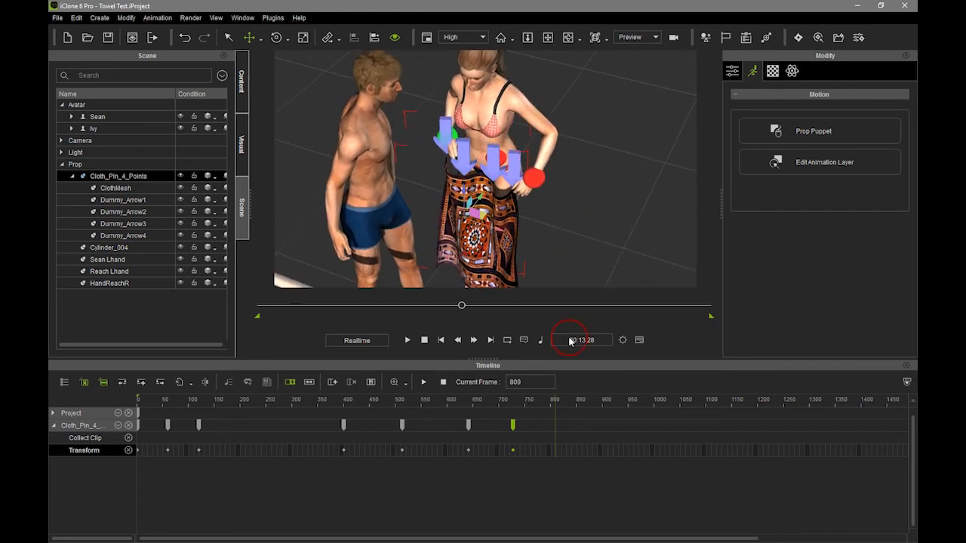
- Check the transform keys of the dummy arrows and the Cloth_Pin_4_Points prop at frame 809
left_click(155, 199)
left_click(151, 212)
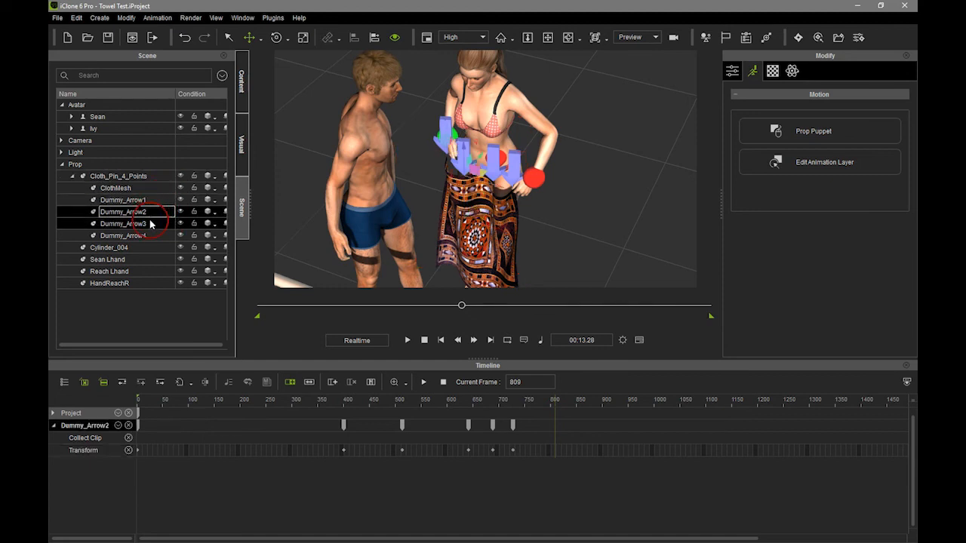
left_click(150, 224)
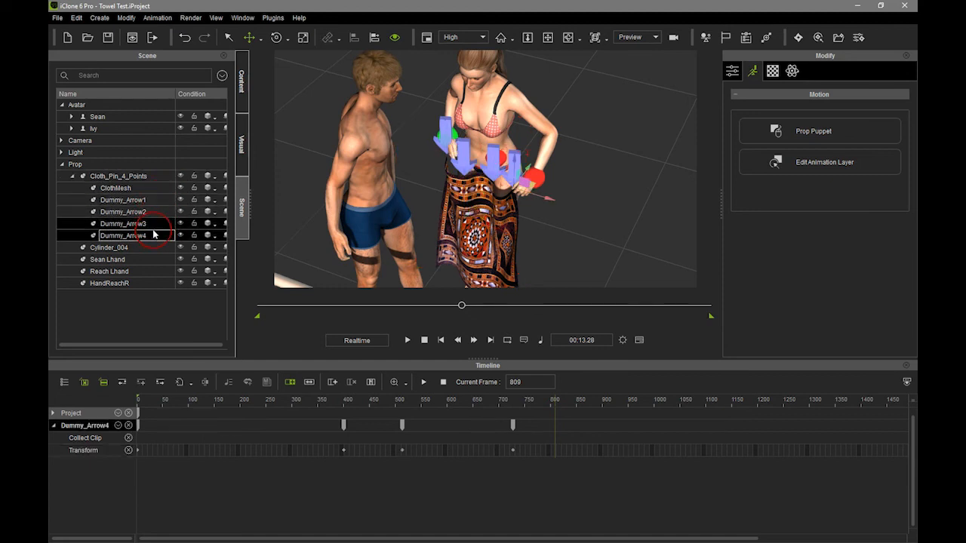
left_click(157, 213)
left_click(157, 200)
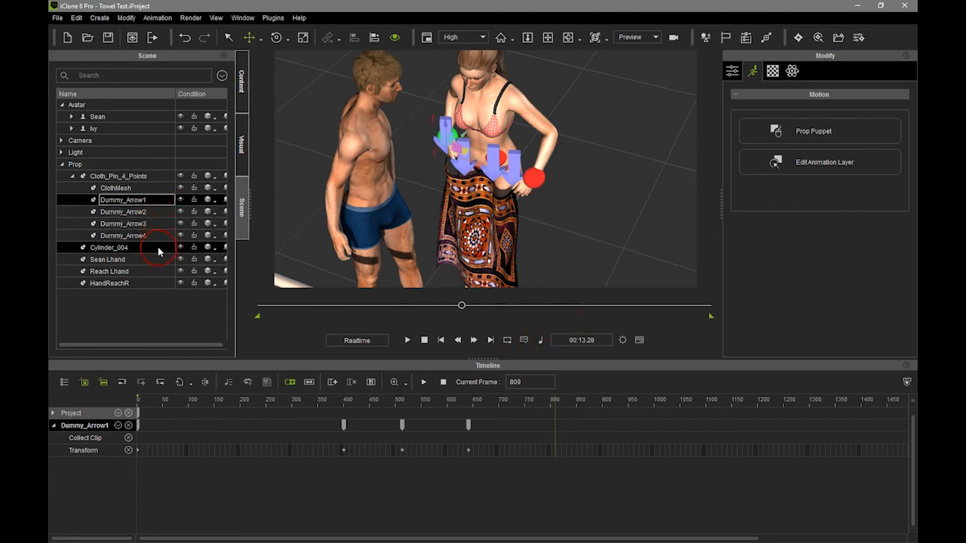
left_click(130, 177)
left_click(337, 386)
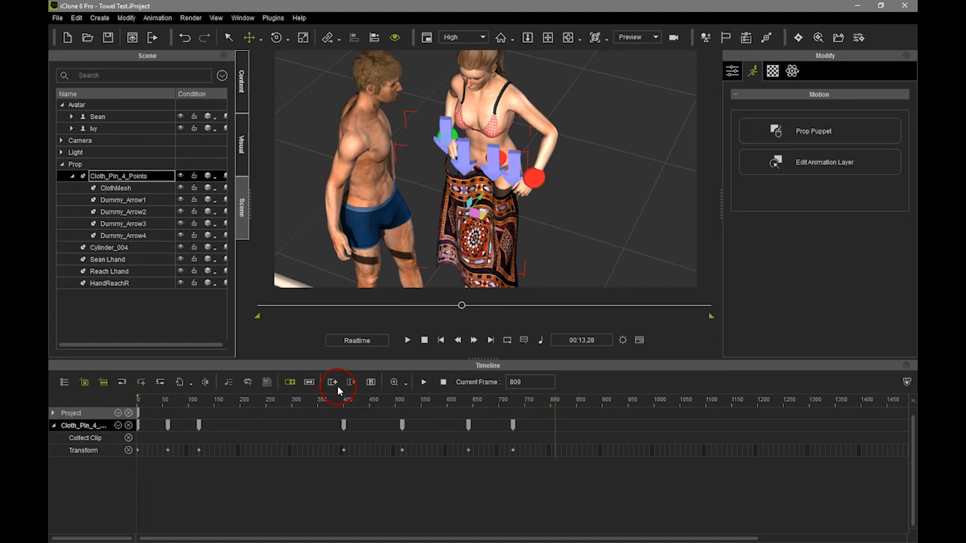
- Add a transform key to Dummy_Arrow1 at frame 727 and check the other dummy arrows' keys at that frame
left_click(121, 382)
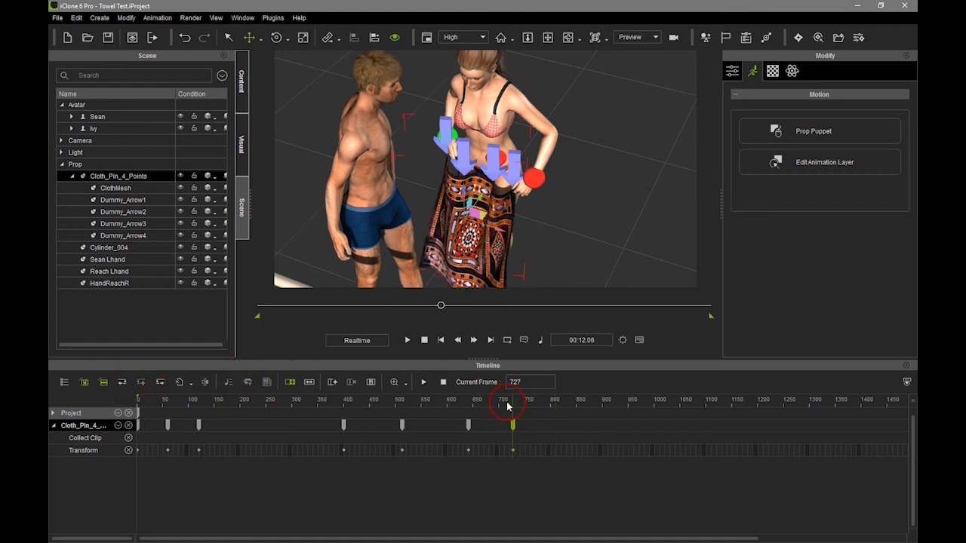
left_click(134, 201)
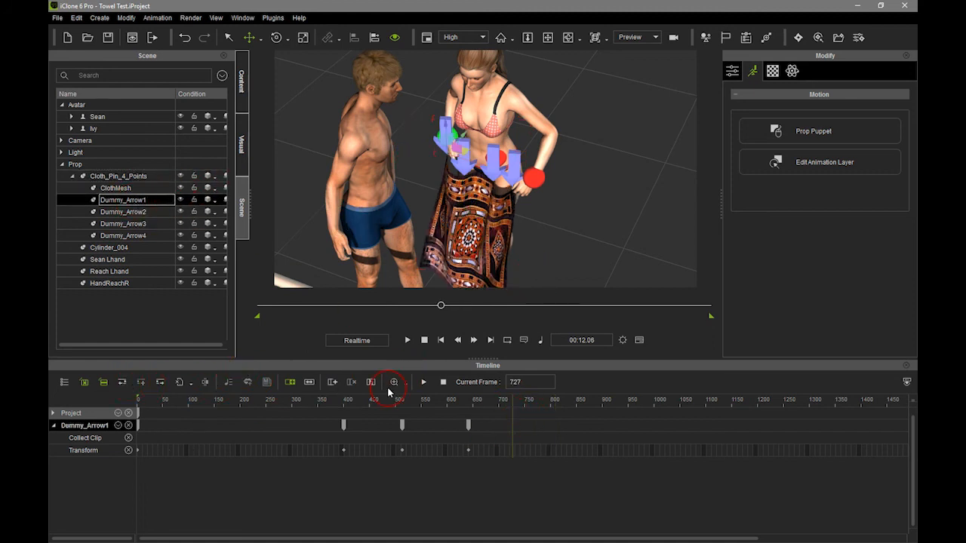
left_click(106, 457)
left_click(140, 383)
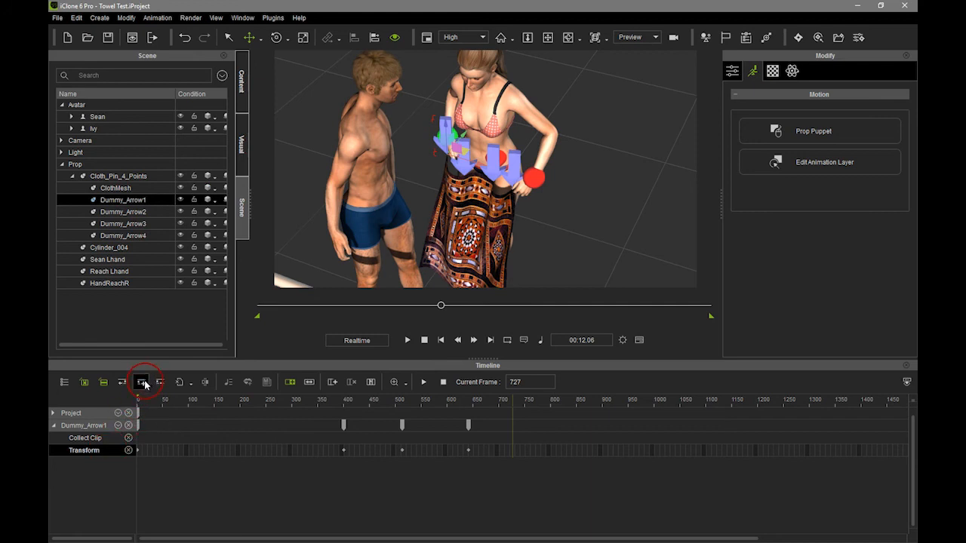
left_click(128, 213)
left_click(132, 225)
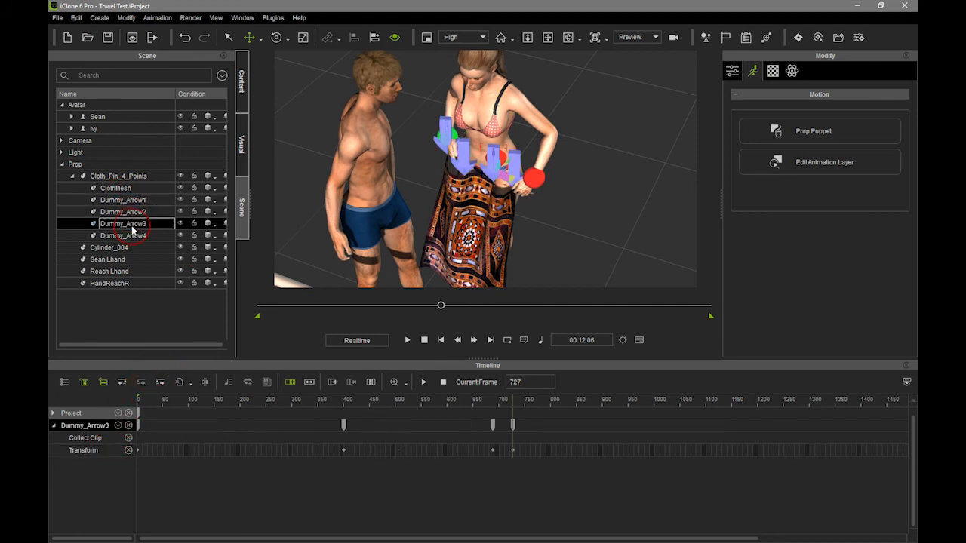
left_click(133, 236)
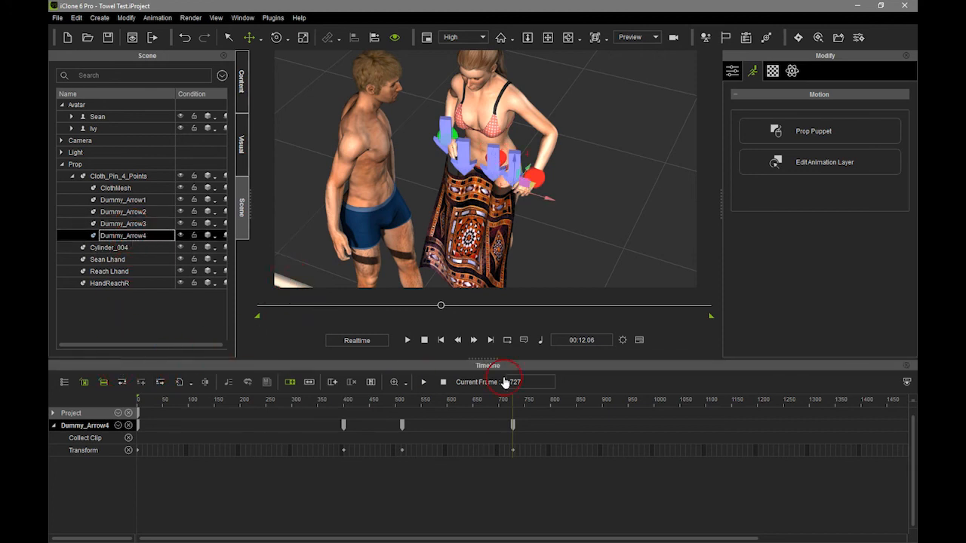
- At frame 860, move Dummy_Arrow4 outward to Ivy's left hand to stretch the cloth across her hip
left_click_drag(516, 407, 549, 407)
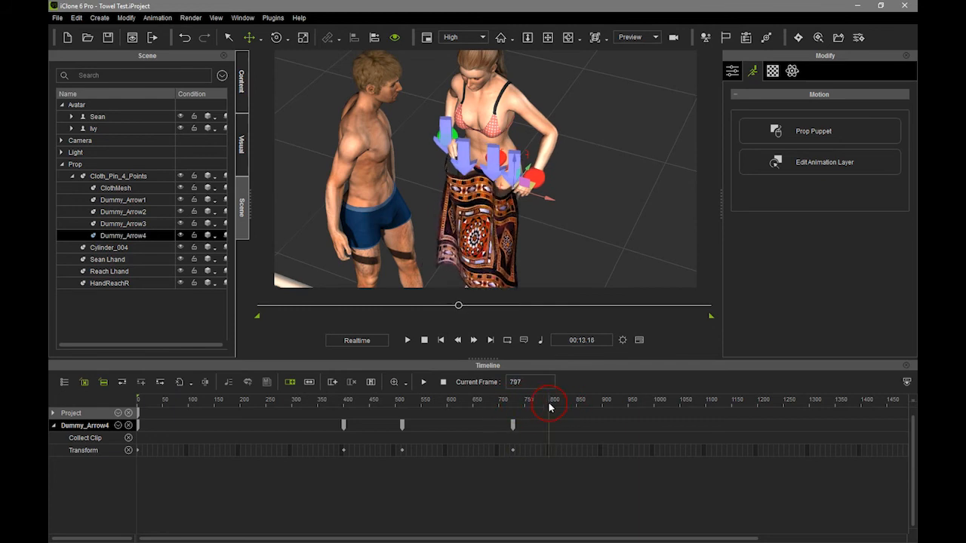
right_click_drag(540, 265, 556, 132)
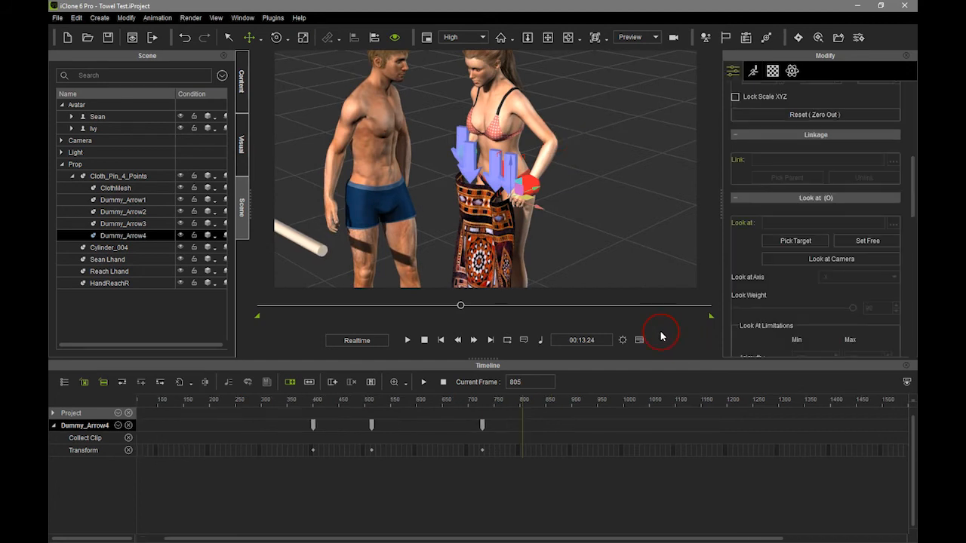
left_click_drag(524, 405, 549, 400)
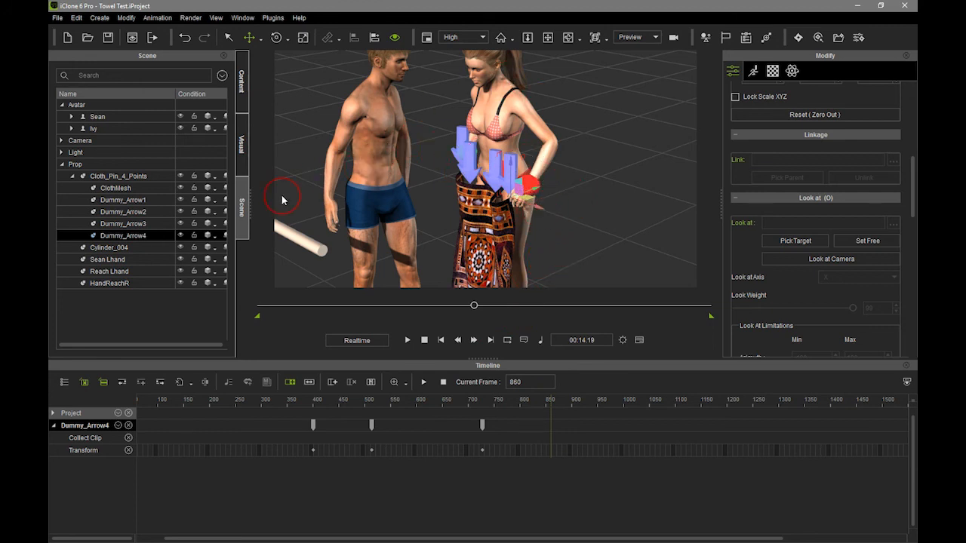
left_click_drag(534, 187, 554, 179)
right_click_drag(555, 181, 652, 196)
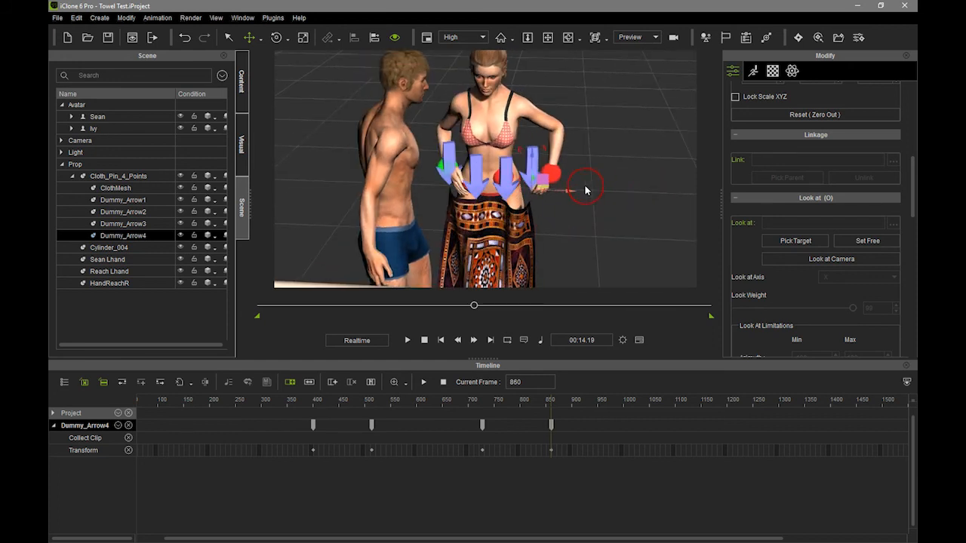
left_click_drag(571, 192, 566, 191)
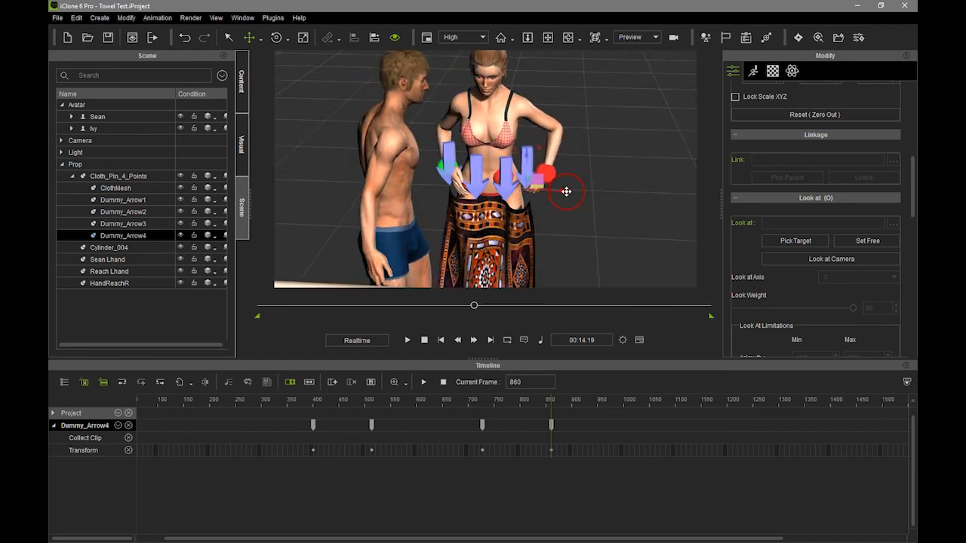
right_click_drag(412, 187, 581, 207)
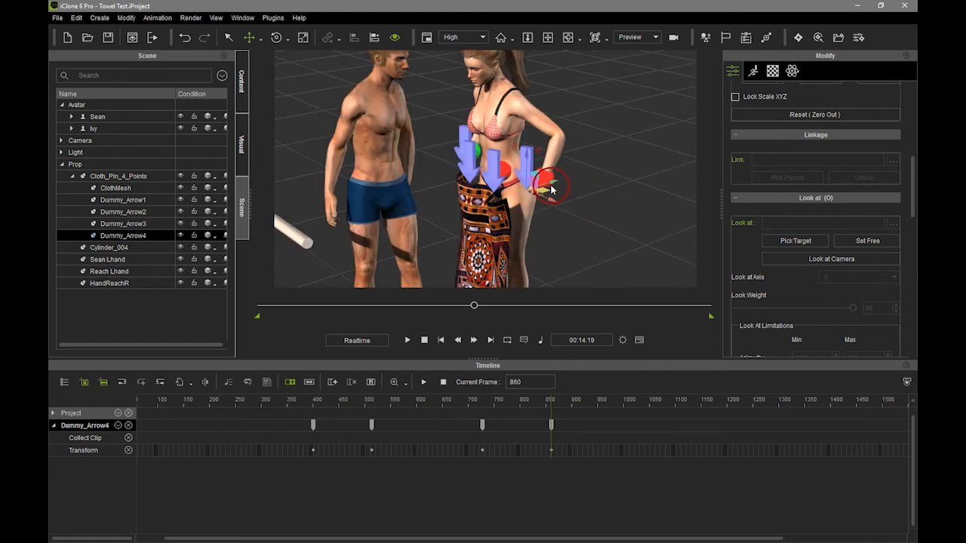
mouse_move(541, 178)
right_mouse_down()
mouse_move(581, 205)
mouse_move(470, 190)
mouse_move(536, 184)
right_mouse_up()
- Move Dummy_Arrow1 outward beside Ivy's right hand at frame 860 to spread the other end of the cloth
key("Up")
key("Up")
key("Up")
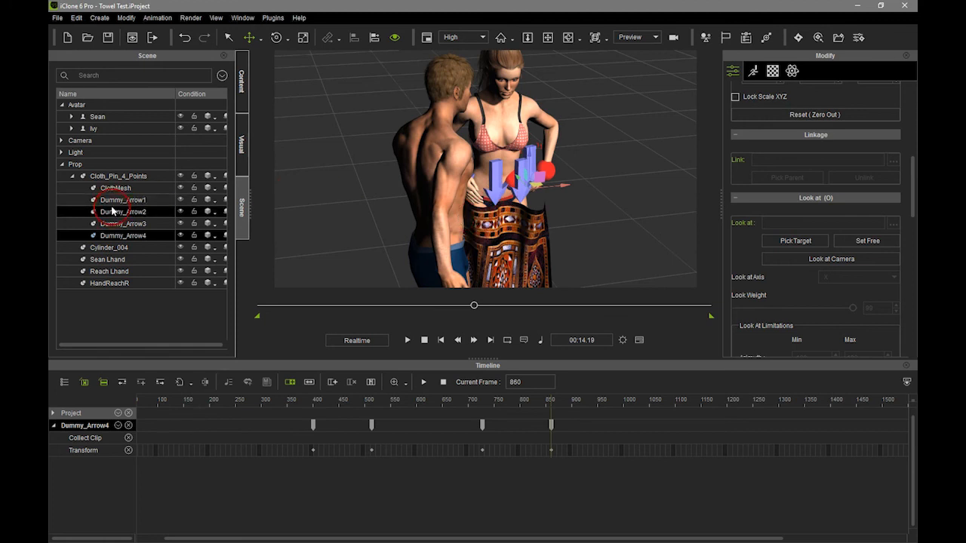
left_click_drag(452, 186, 442, 182)
right_click_drag(546, 204, 349, 165)
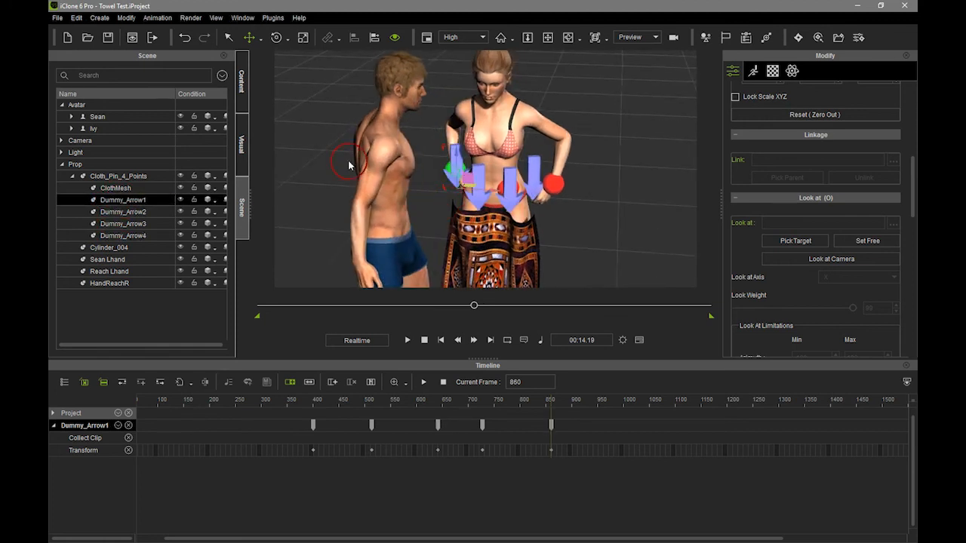
- Hide Sean and fine-tune Dummy_Arrow1's position near Ivy's right hand at frame 860
left_click(181, 115)
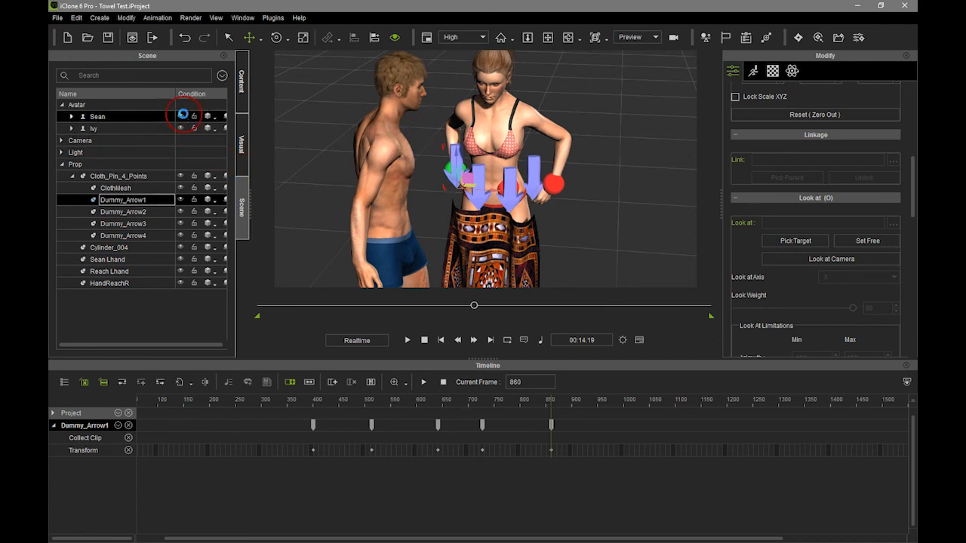
right_click_drag(422, 227, 477, 219)
right_click_drag(431, 179, 505, 205)
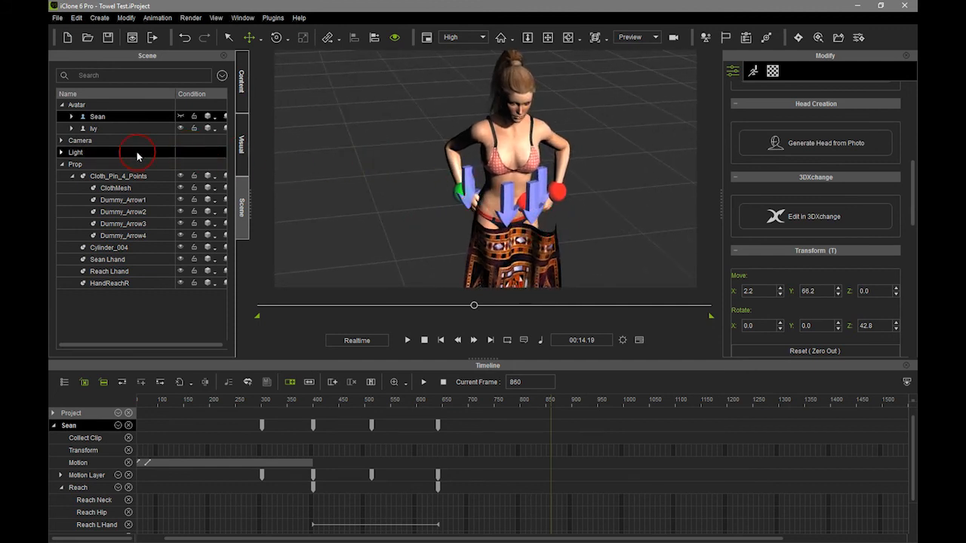
left_click(178, 201)
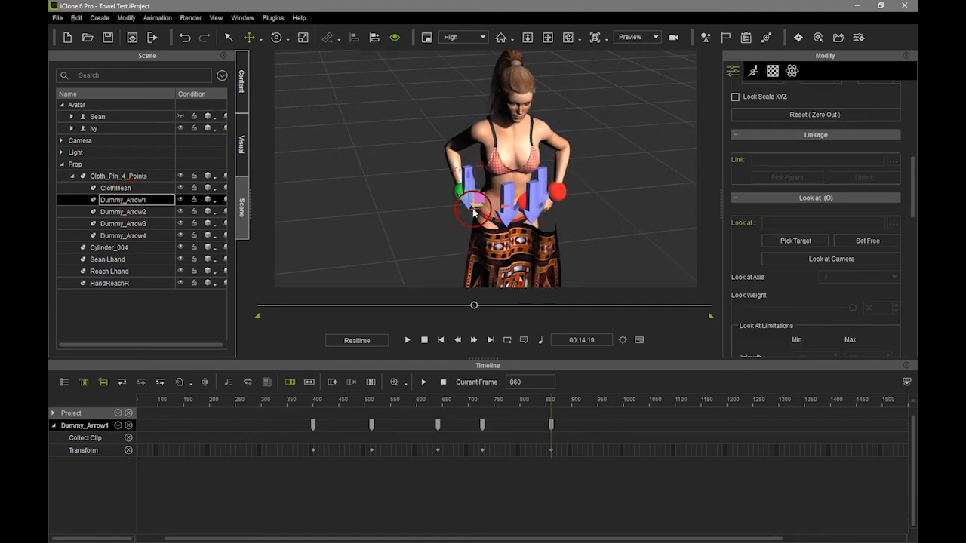
left_click_drag(475, 204, 467, 214)
right_click_drag(469, 215, 417, 224)
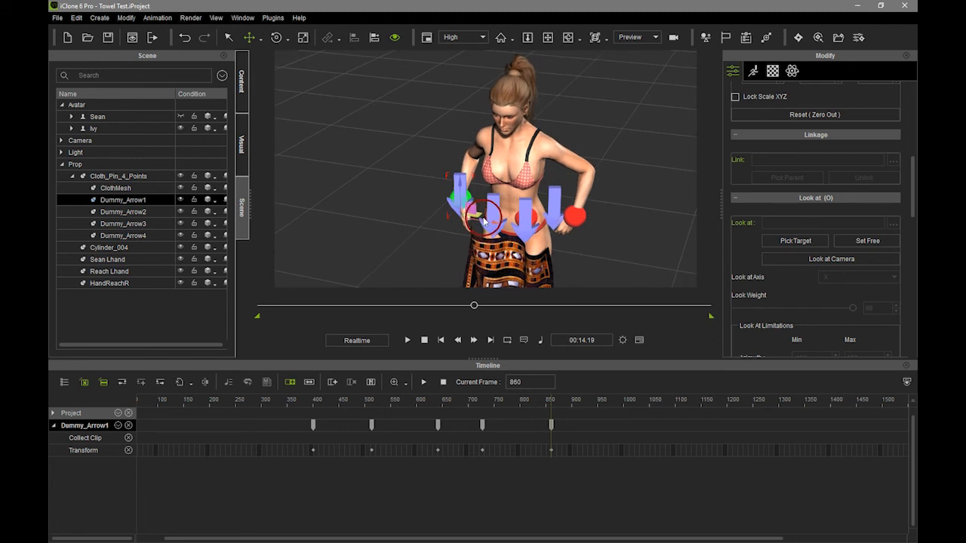
left_click_drag(477, 200, 480, 197)
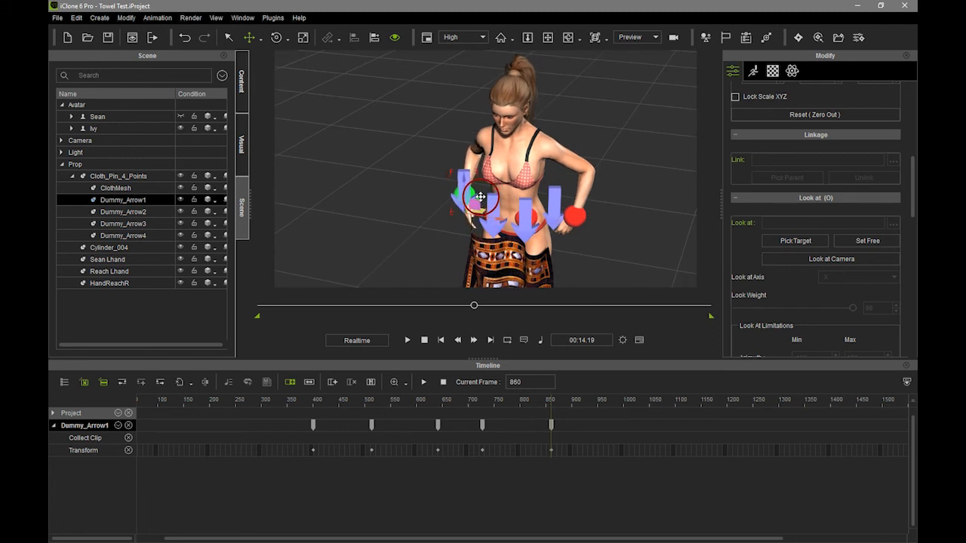
- Shift Dummy_Arrow1 slightly back along Ivy's right hip at frame 860 and inspect the pins around her waist
right_click_drag(517, 214, 540, 238)
right_click_drag(509, 202, 458, 210)
left_click_drag(436, 201, 433, 201)
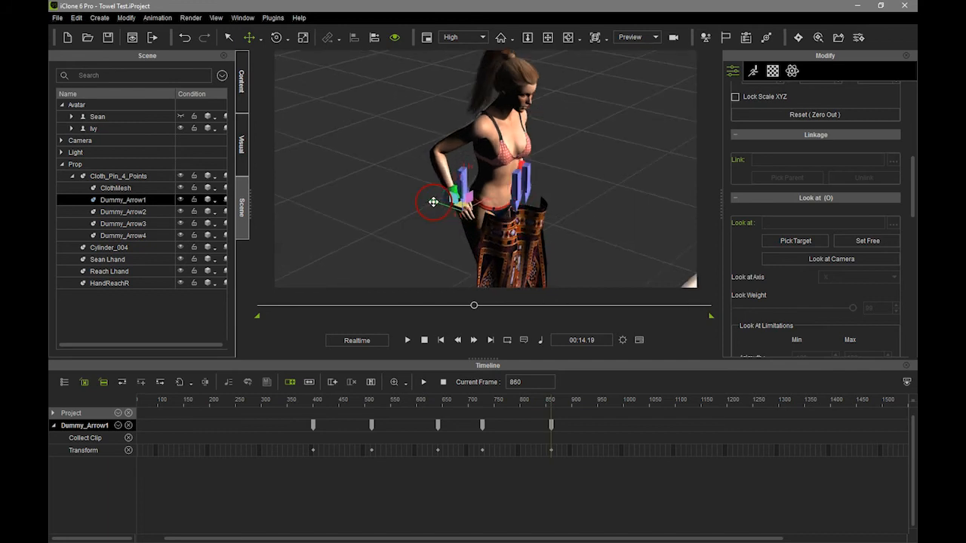
right_click_drag(510, 200, 528, 213)
right_click_drag(532, 258, 565, 215)
right_click_drag(551, 249, 522, 245)
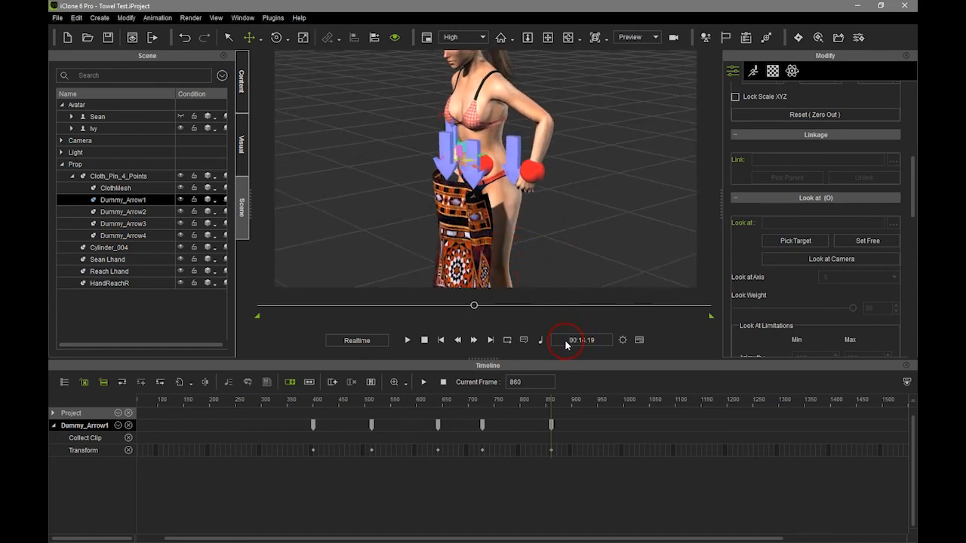
- Play the animation from the start By Frame with physics simulation up to frame 982 and examine the cloth around Ivy's waist
left_click(425, 343)
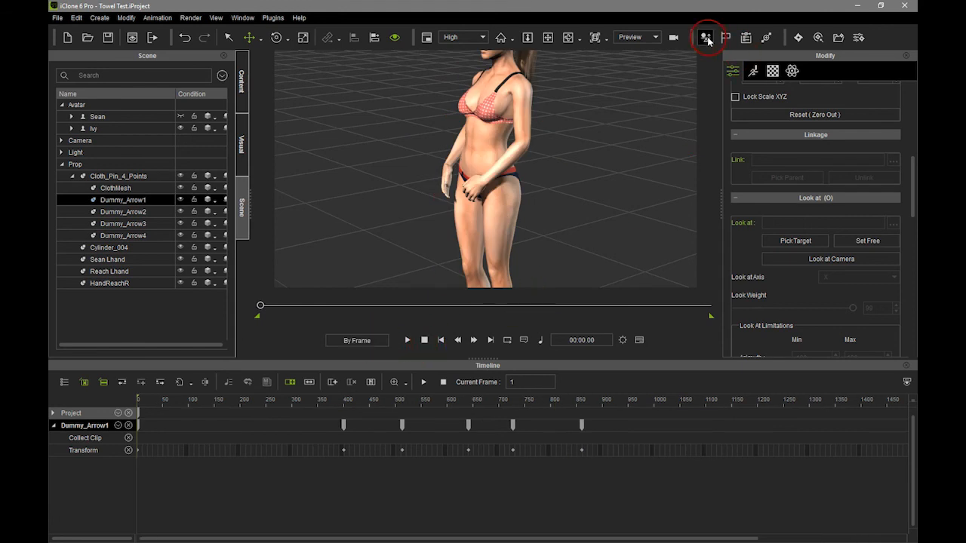
left_click(408, 340)
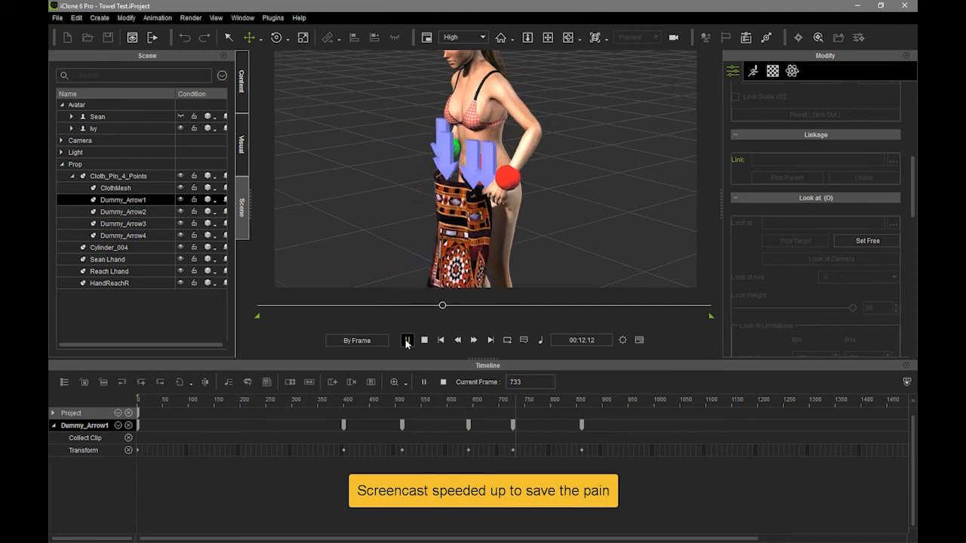
left_click(408, 341)
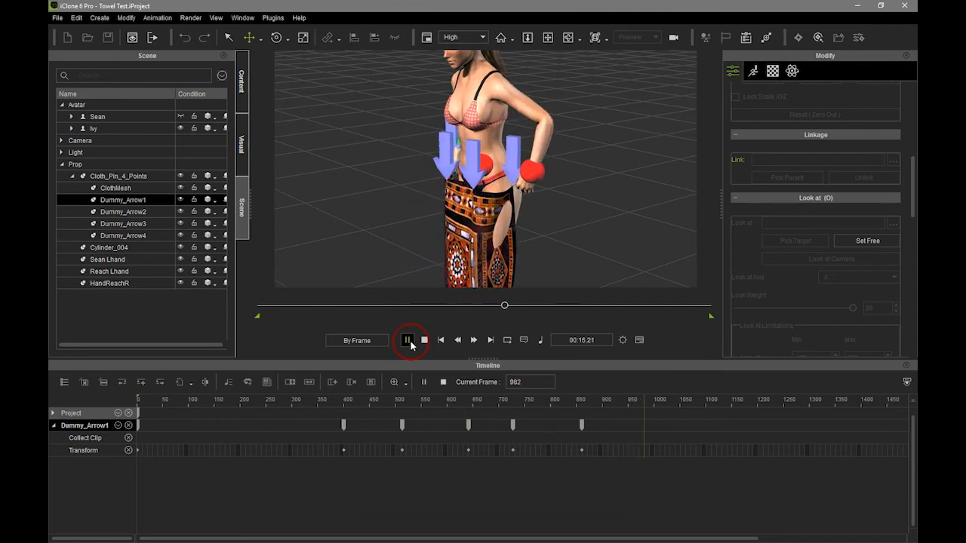
right_click_drag(467, 239, 589, 228)
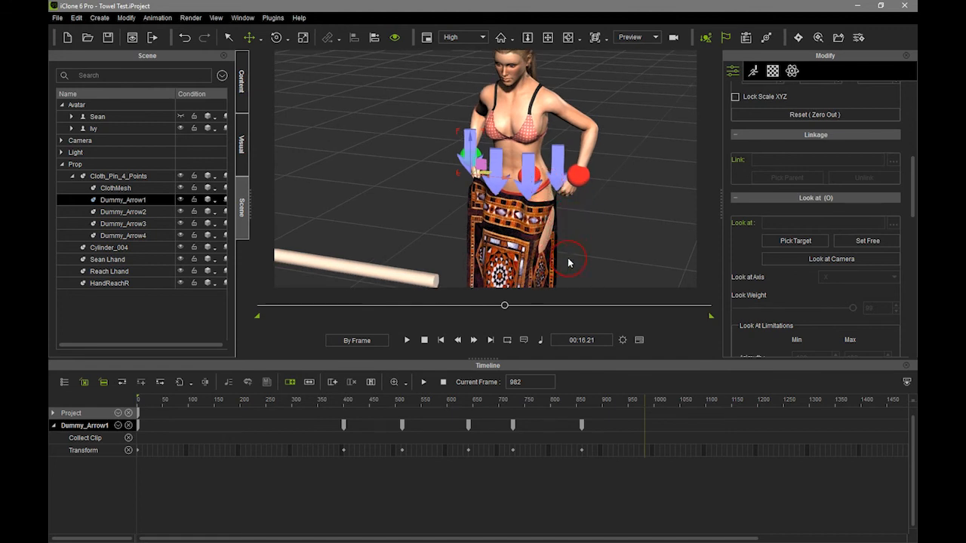
right_click_drag(581, 244, 687, 238)
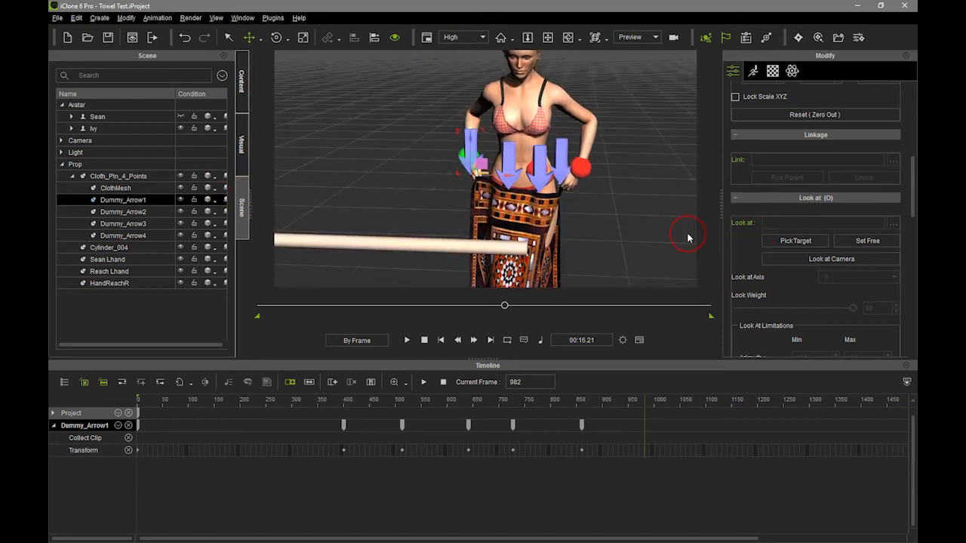
right_click_drag(564, 230, 596, 218)
right_click(597, 218)
right_click_drag(579, 178, 603, 244)
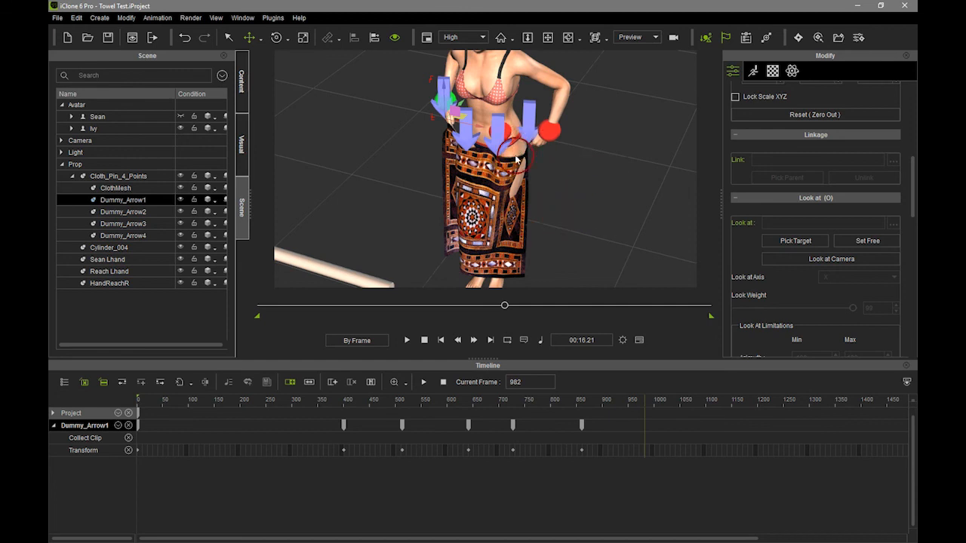
- Return to Dummy_Arrow4's key at frame 860 and move the arrow farther outward from Ivy's left hip
left_click(135, 237, "ctrl")
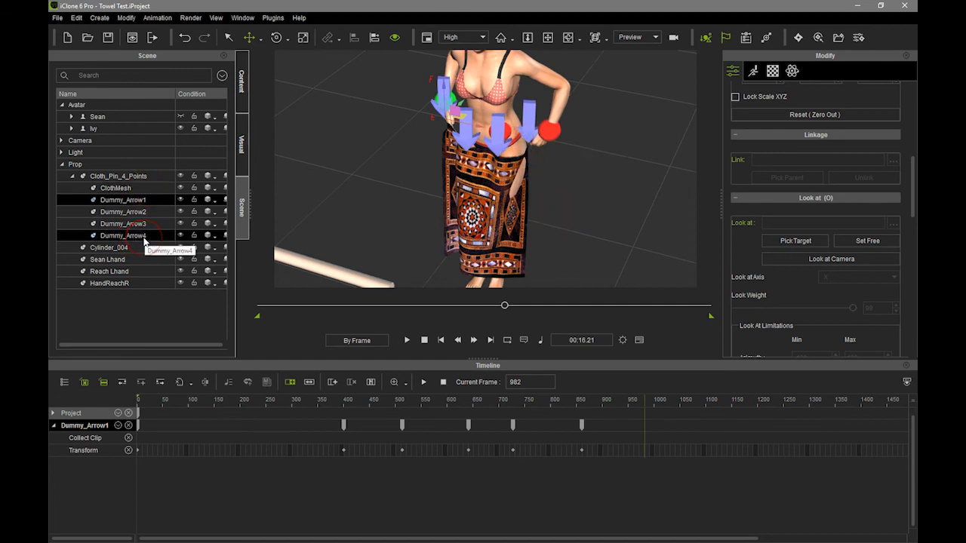
left_click(140, 236)
right_click_drag(610, 173, 576, 196, "alt")
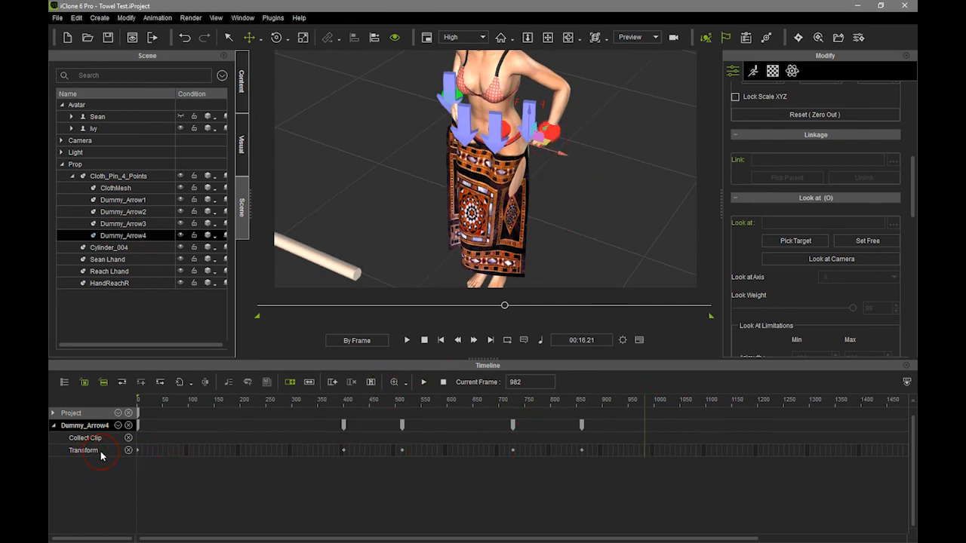
left_click(123, 383)
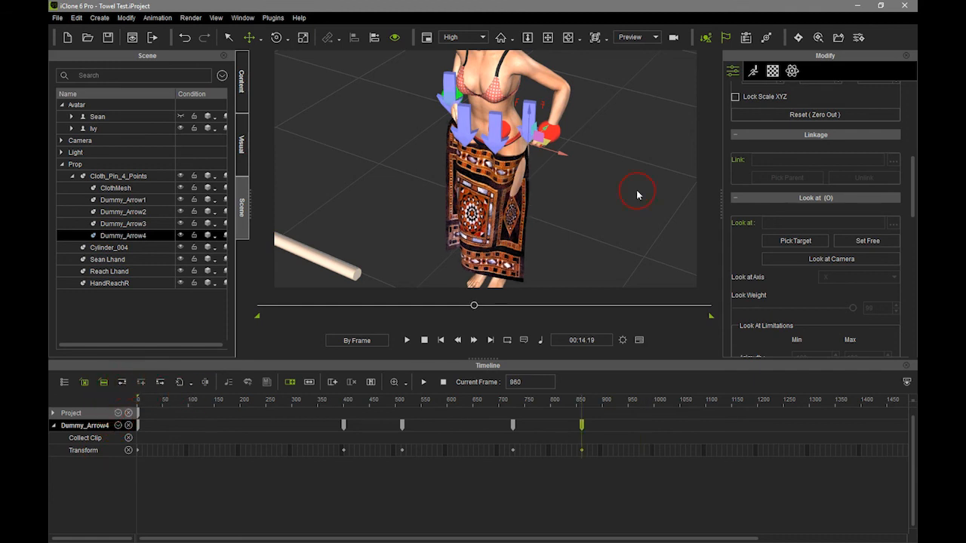
left_click_drag(548, 140, 558, 139)
right_click_drag(579, 196, 545, 210)
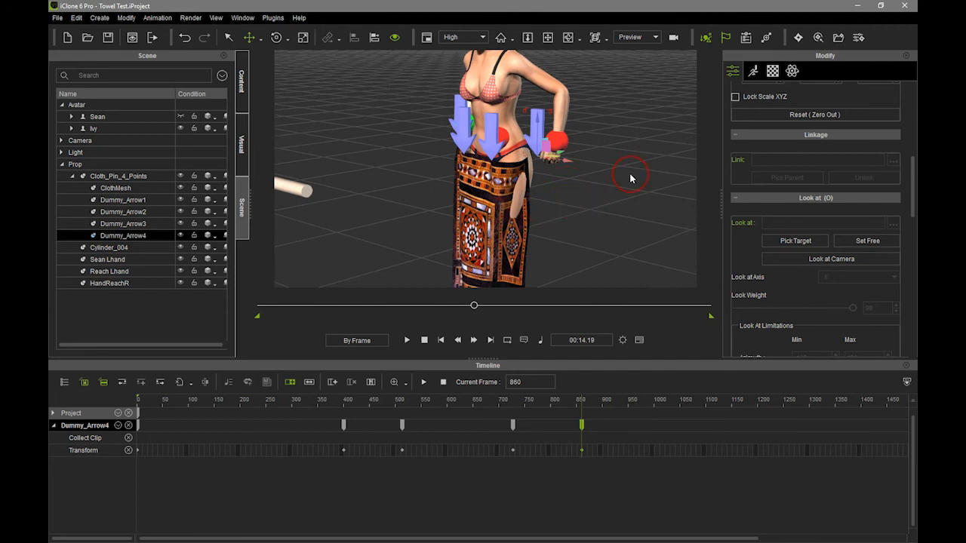
- Hide the Cloth_Pin_4_Points prop with its cloth mesh and dummy arrows, and save the project
left_click(143, 178)
left_click(182, 177)
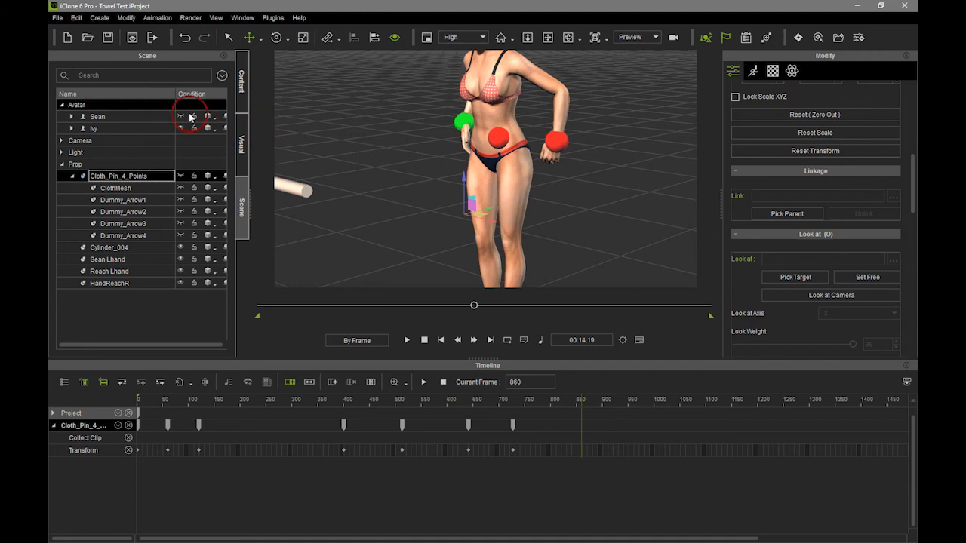
left_click(106, 38)
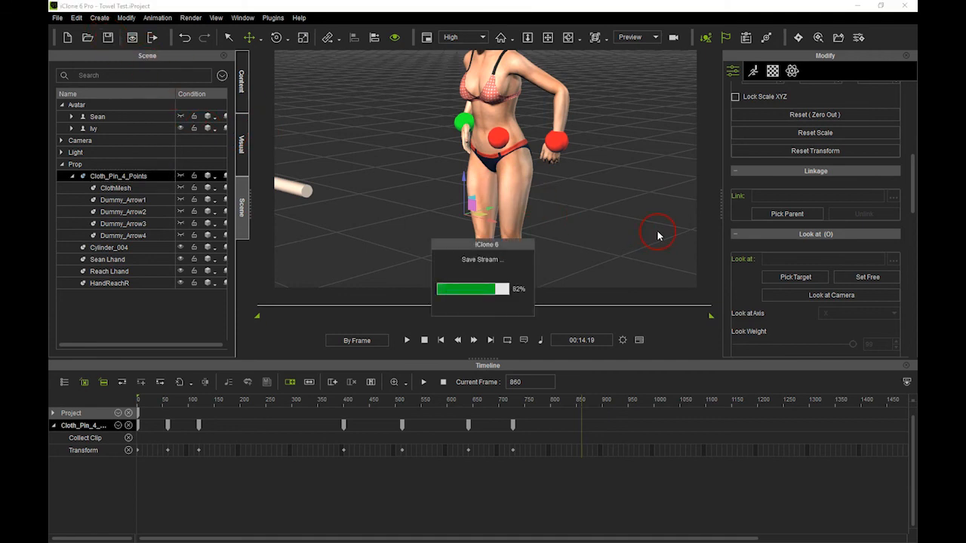
- Open the Character Collision Shape Editor for Ivy and move it clear of her body in the viewport
left_click(127, 129)
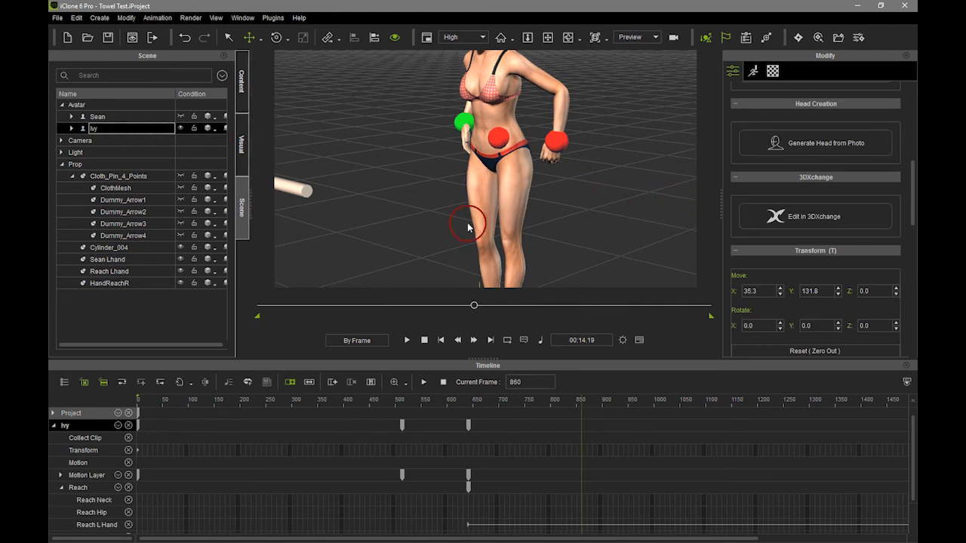
left_click(446, 231)
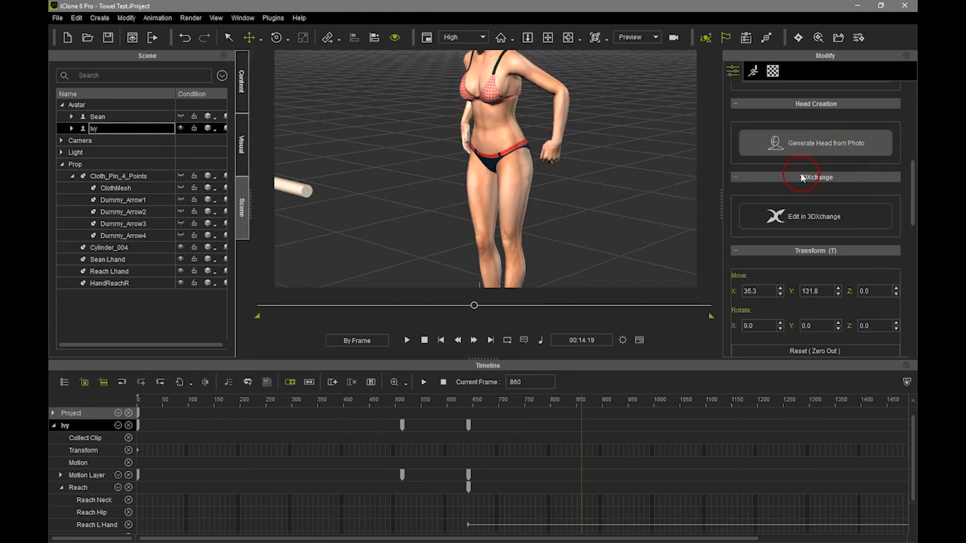
left_click_drag(912, 184, 913, 144)
left_click(800, 147)
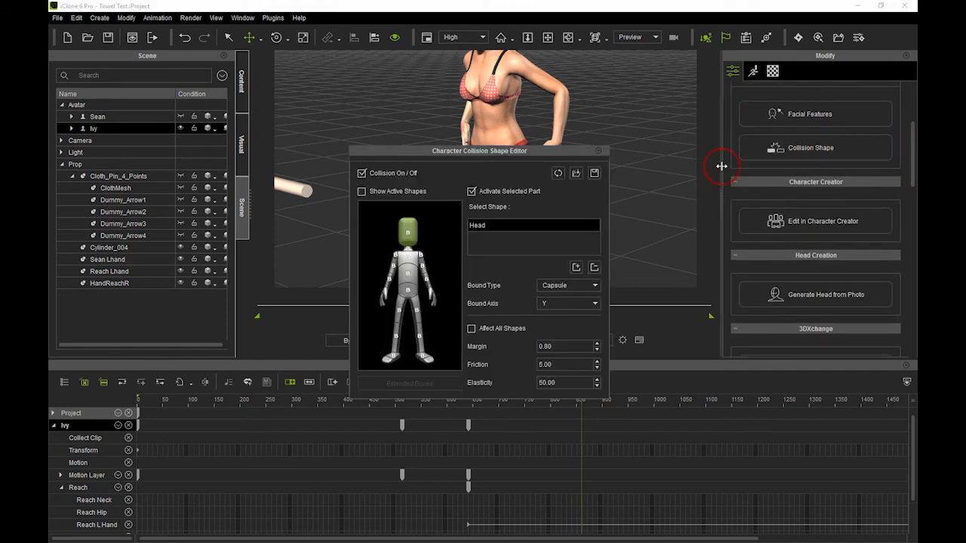
left_click_drag(505, 151, 302, 125)
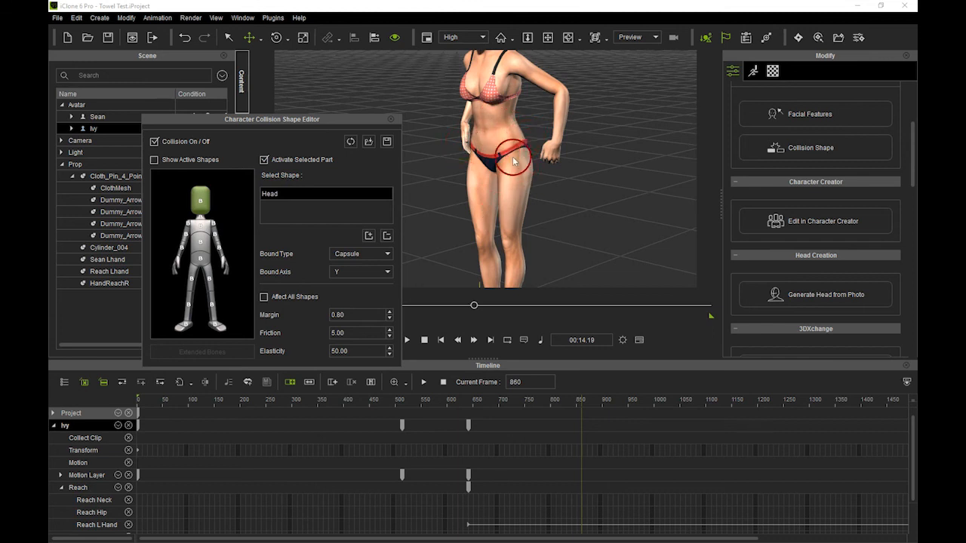
- Deactivate the collision shapes on Ivy's chest, right upper arm and right forearm
left_click(200, 258)
left_click(263, 160)
left_click(263, 160)
left_click(263, 160)
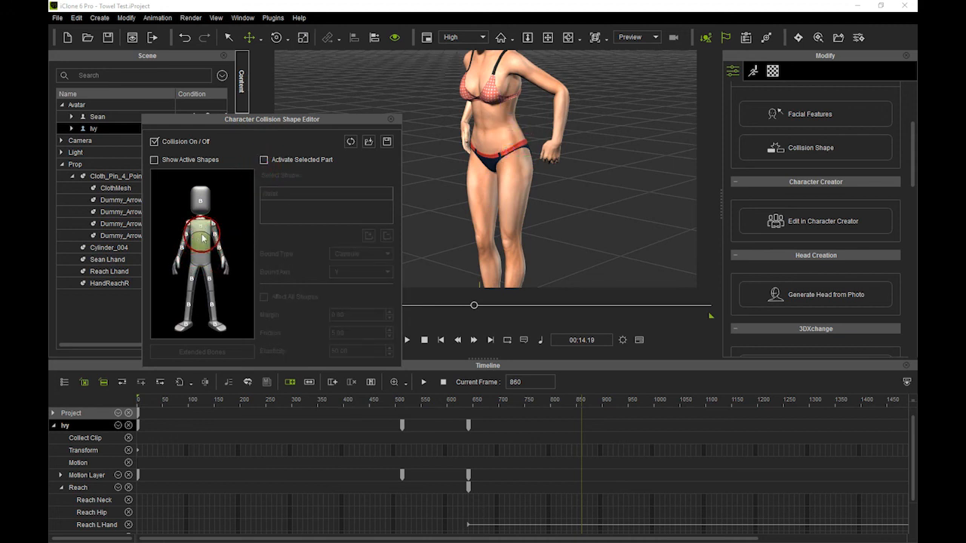
left_click(263, 160)
left_click(190, 234)
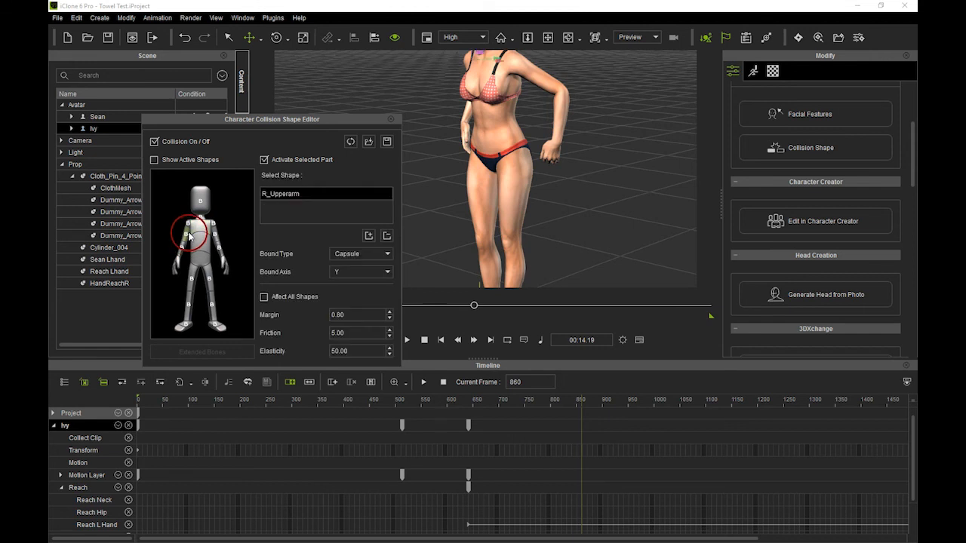
left_click(264, 160)
left_click(186, 246)
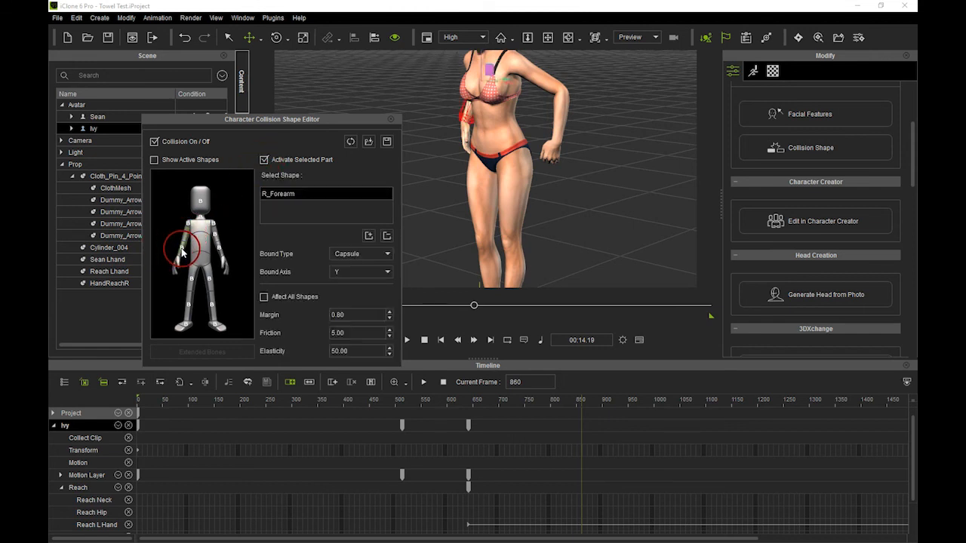
left_click(263, 160)
left_click(177, 261)
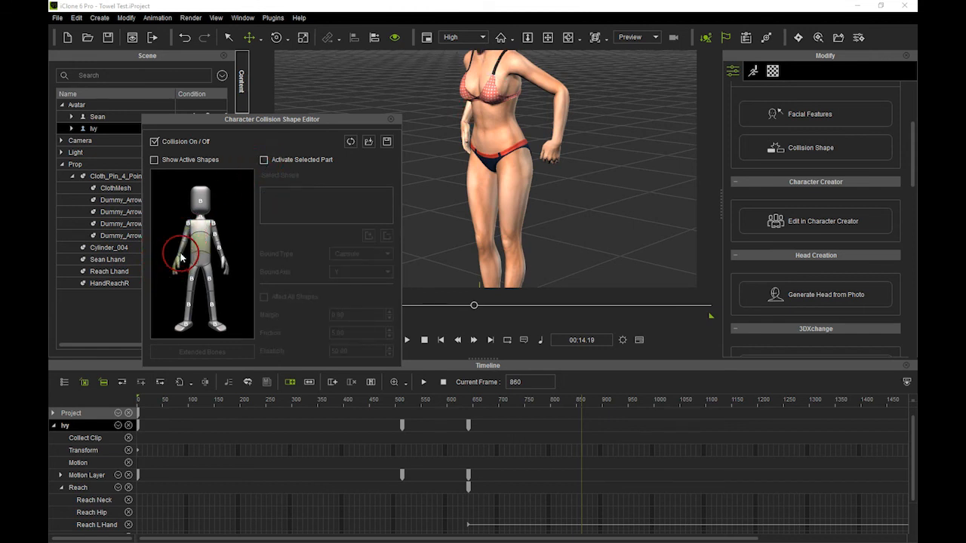
left_click(265, 161)
- Deactivate the collision shapes on Ivy's left forearm, left upper arm and left clavicle
left_click(221, 251)
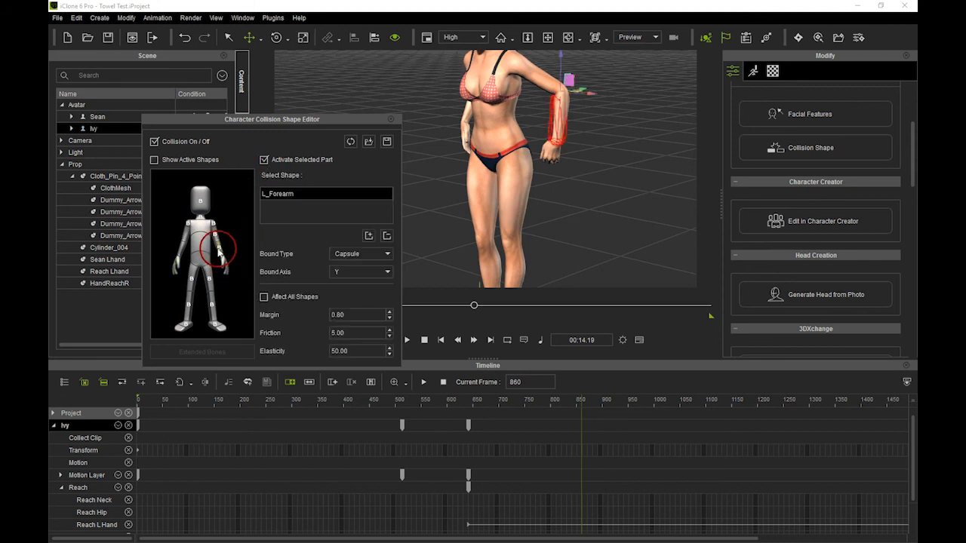
left_click(292, 196)
left_click(218, 237)
left_click(264, 160)
left_click(214, 222)
left_click(261, 160)
- Deactivate Ivy's right clavicle and head collision shapes, keeping the Hip shape active
left_click(190, 224)
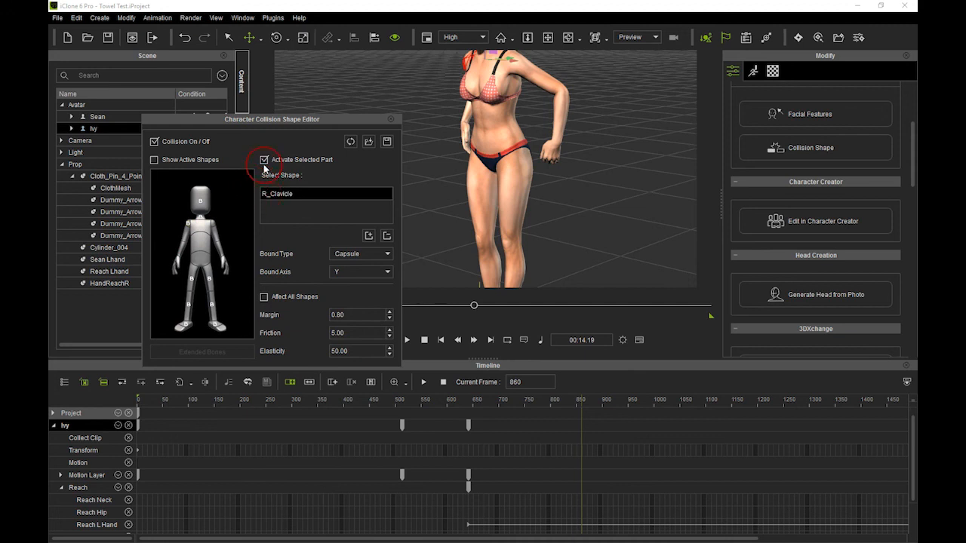
left_click(199, 214)
left_click(264, 160)
left_click(207, 194)
left_click(264, 162)
left_click(204, 263)
left_click(263, 160)
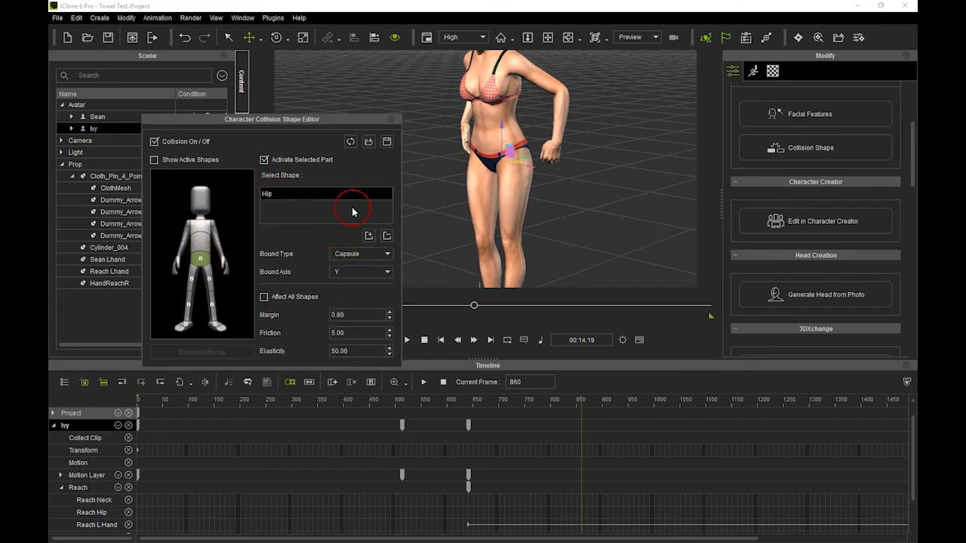
- Show the active collision shapes, then enlarge the L_Thigh capsule and shift it outward along Ivy's left thigh and hip
left_click(155, 160)
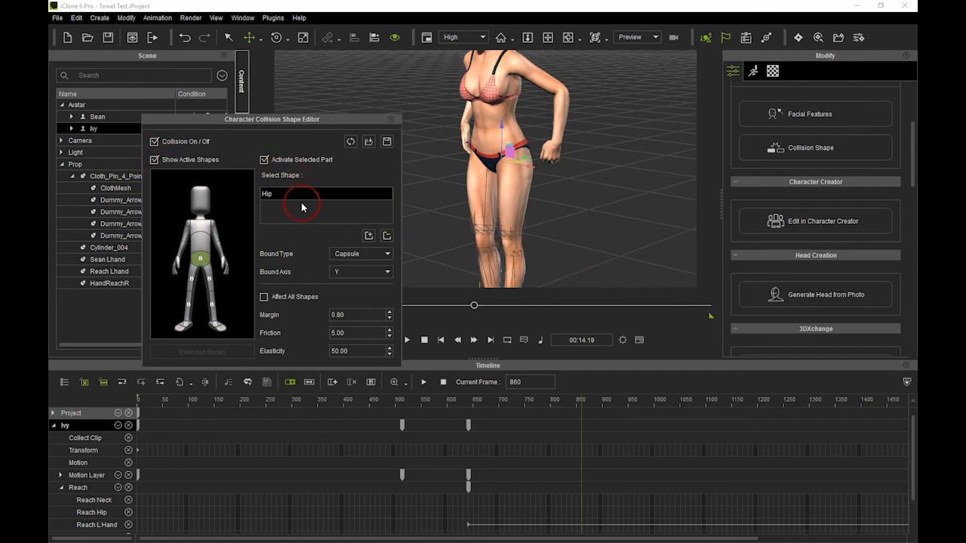
left_click(209, 279)
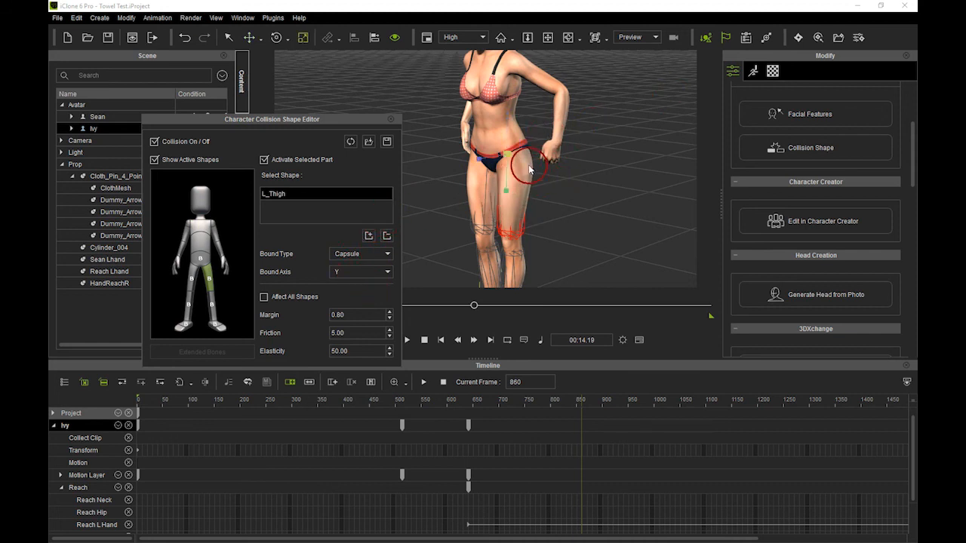
left_click_drag(512, 155, 519, 149)
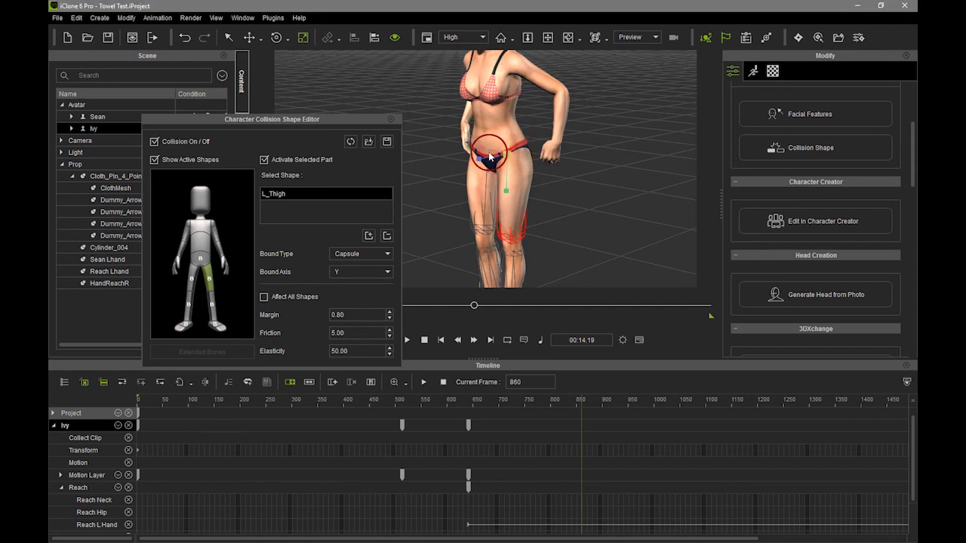
left_click_drag(456, 148, 446, 147)
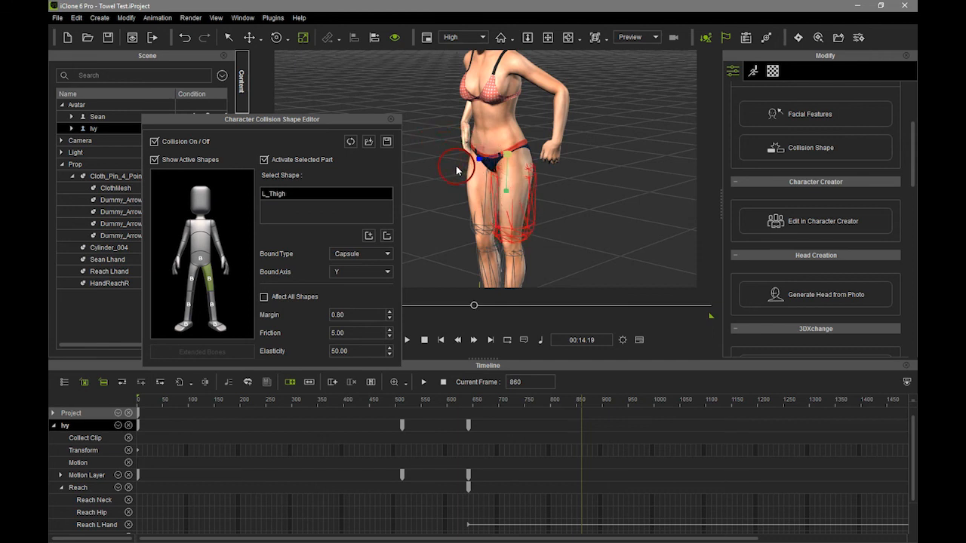
right_click_drag(582, 207, 645, 205, "alt")
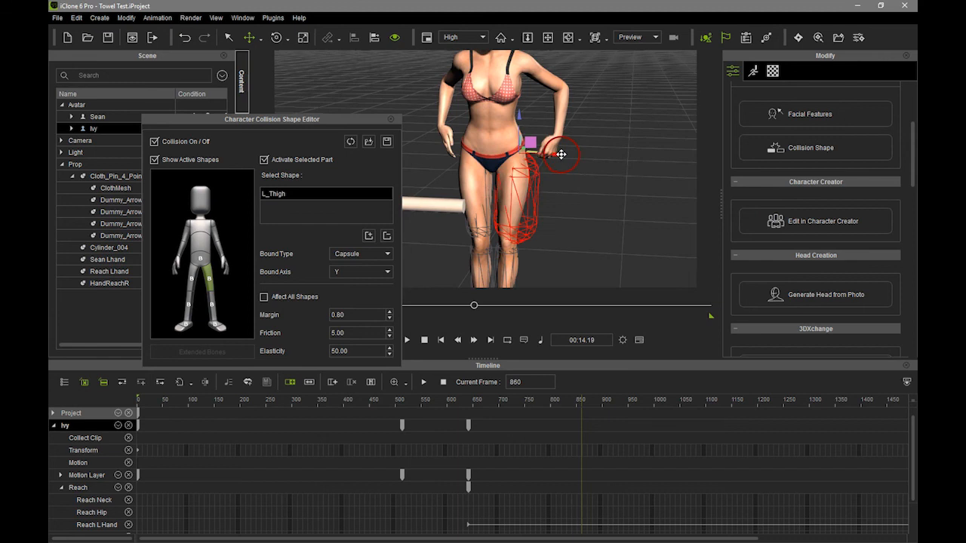
right_click_drag(607, 226, 407, 215, "alt")
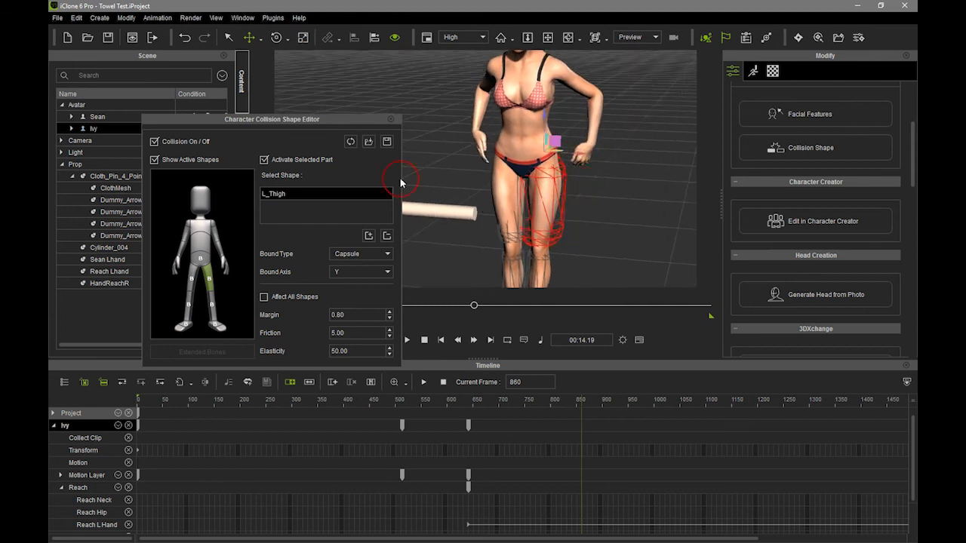
- Select the R_Thigh collision capsule and enlarge it around Ivy's right thigh
left_click(195, 277)
right_click_drag(562, 192, 548, 195)
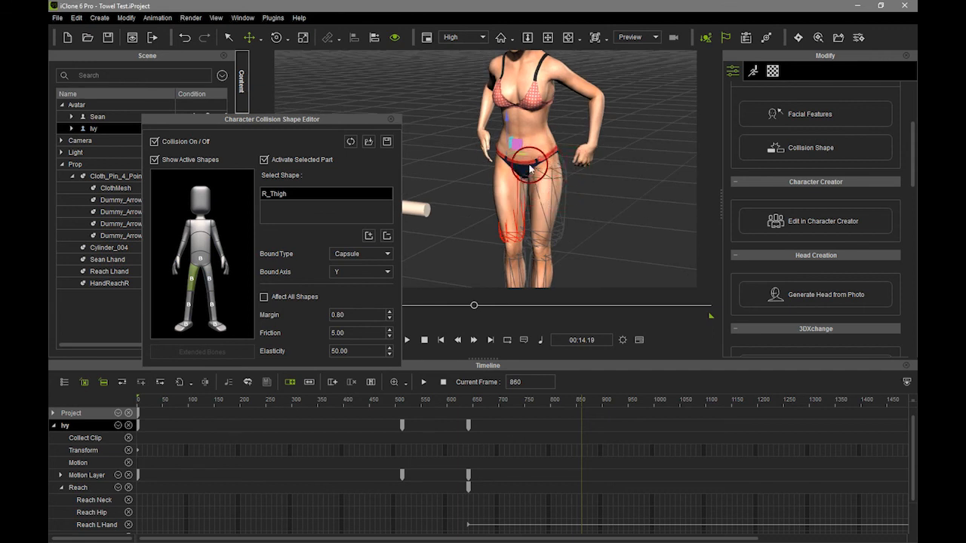
left_click_drag(509, 155, 538, 136)
left_click_drag(506, 192, 510, 186)
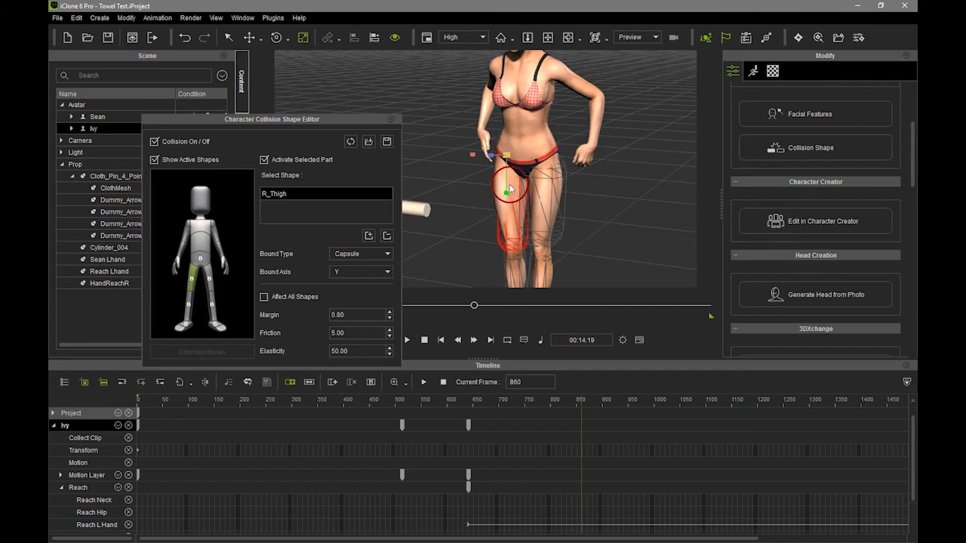
- Move the R_Thigh collision capsule outward to cover Ivy's right thigh, checking it from several angles, and close the shape editor
key("w")
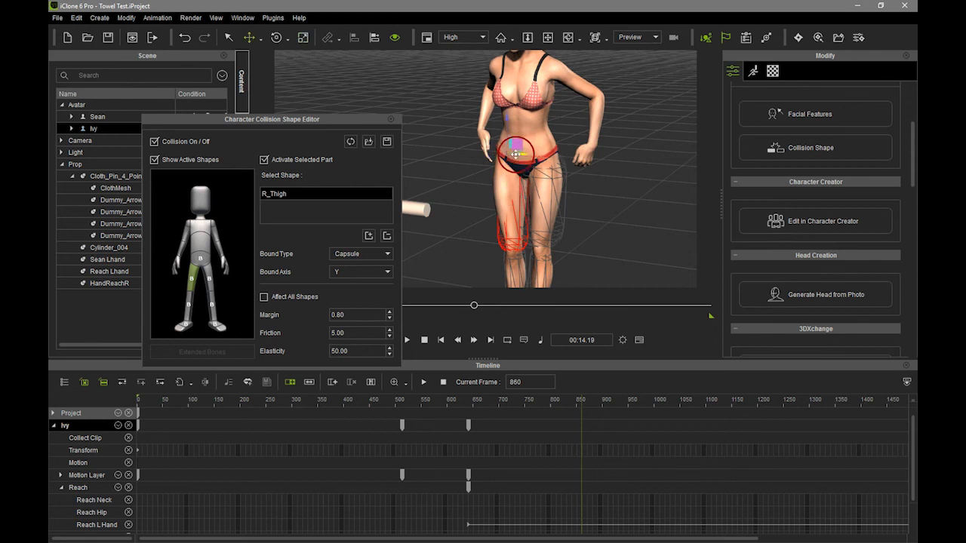
right_click_drag(614, 151, 549, 157)
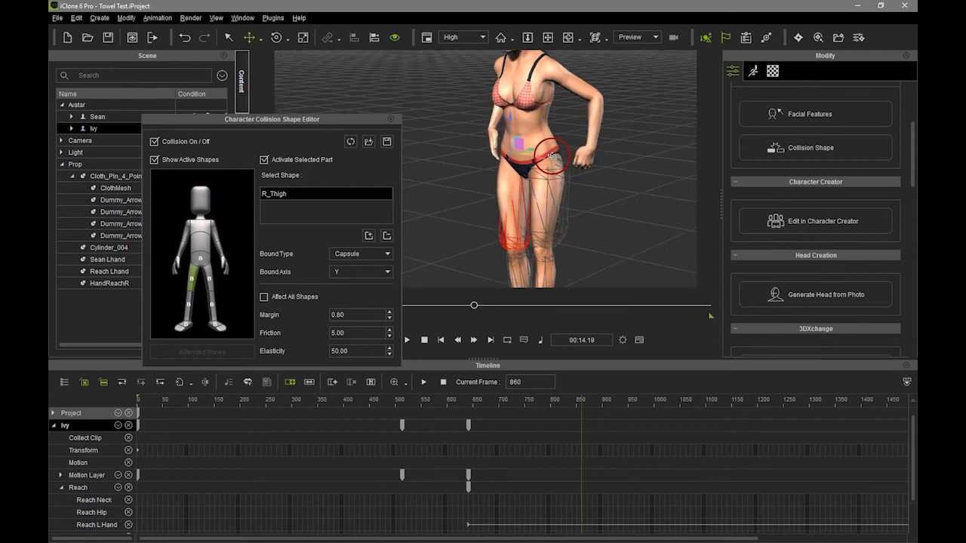
left_click_drag(537, 150, 531, 150)
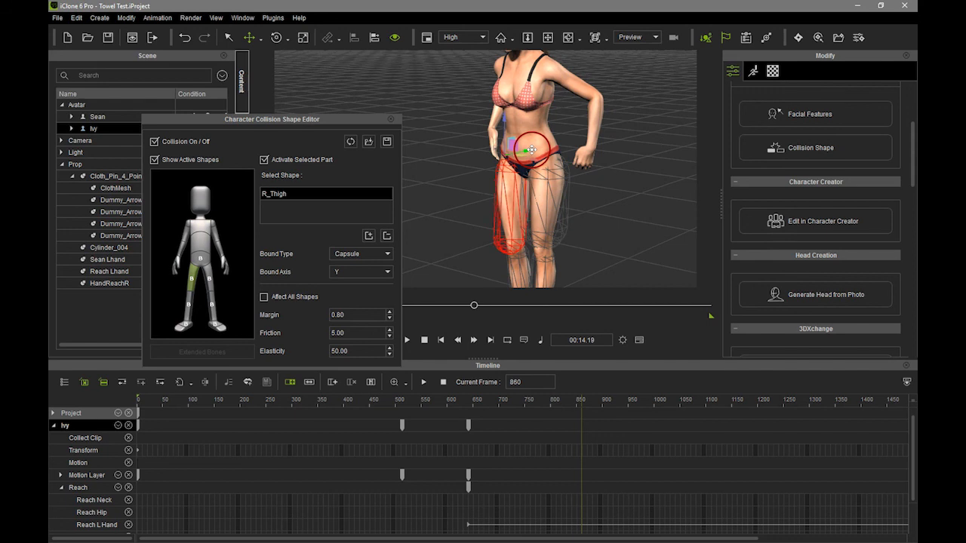
right_click_drag(531, 150, 703, 209)
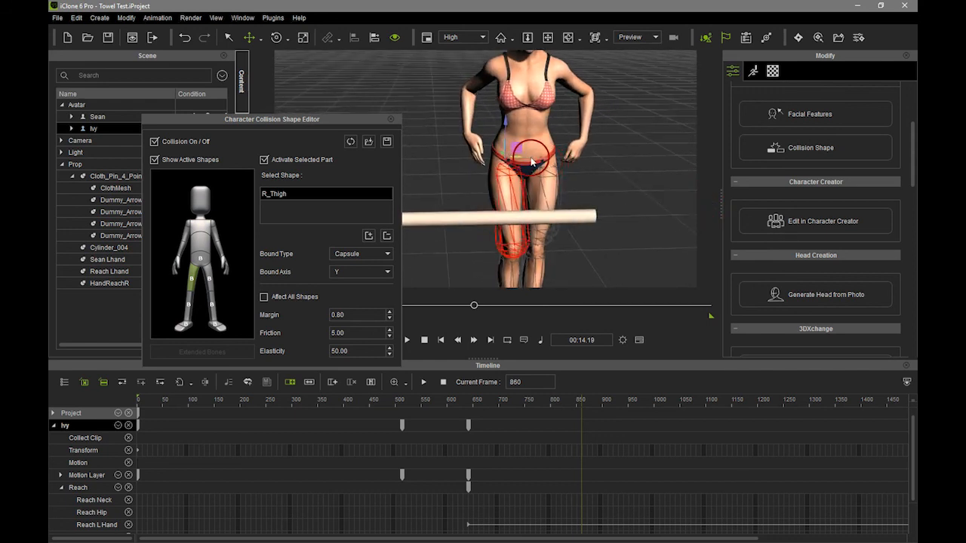
mouse_move(548, 156)
right_mouse_down()
mouse_move(664, 189)
mouse_move(632, 198)
mouse_move(536, 169)
right_mouse_up()
left_click_drag(500, 155, 510, 126)
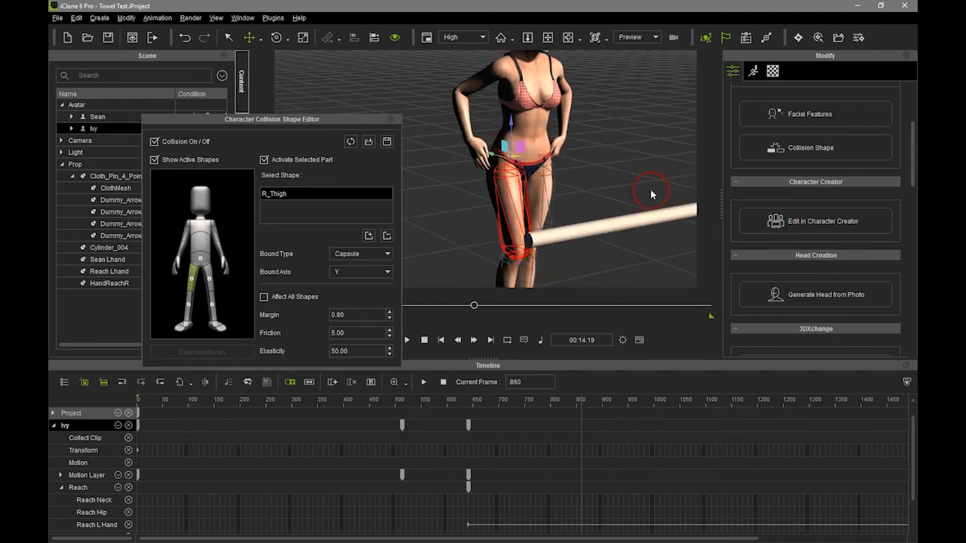
right_click_drag(653, 194, 544, 196)
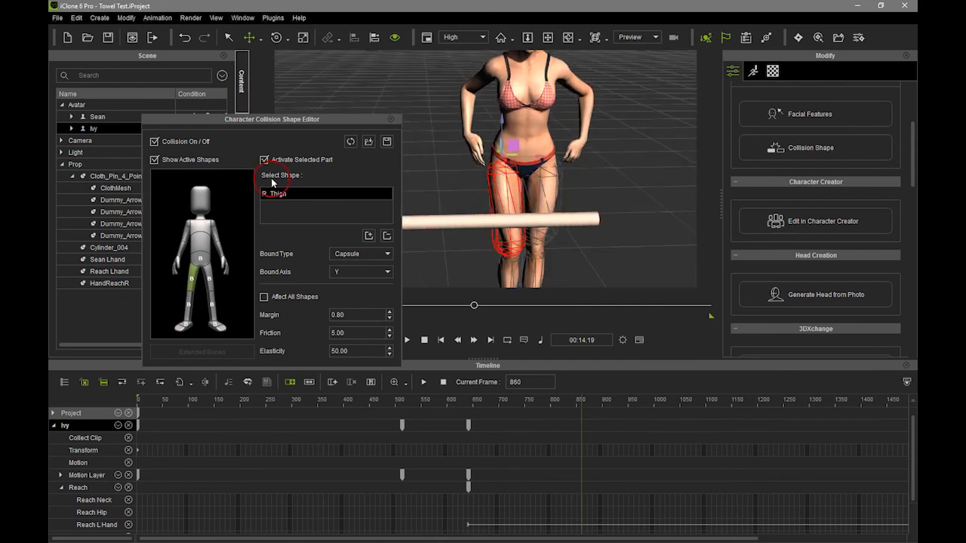
left_click(200, 252)
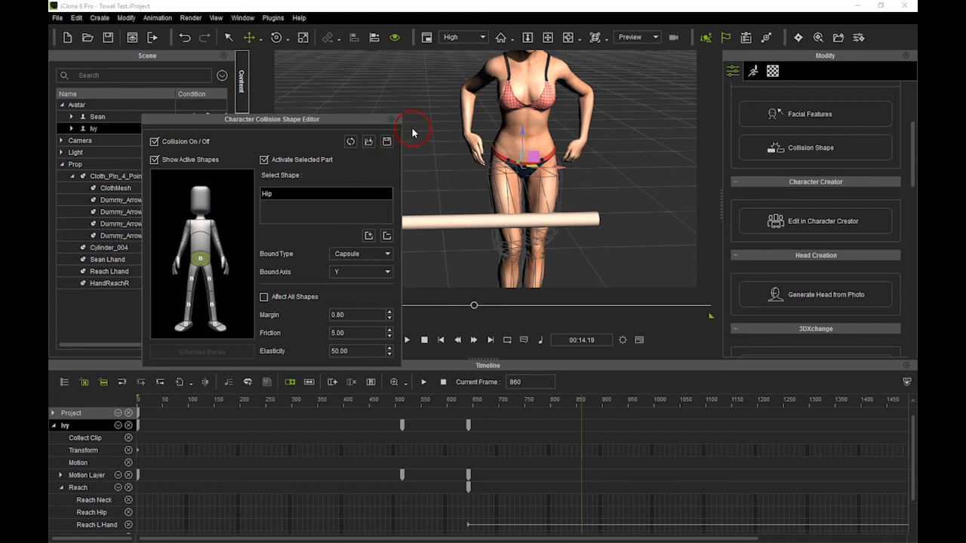
left_click(390, 119)
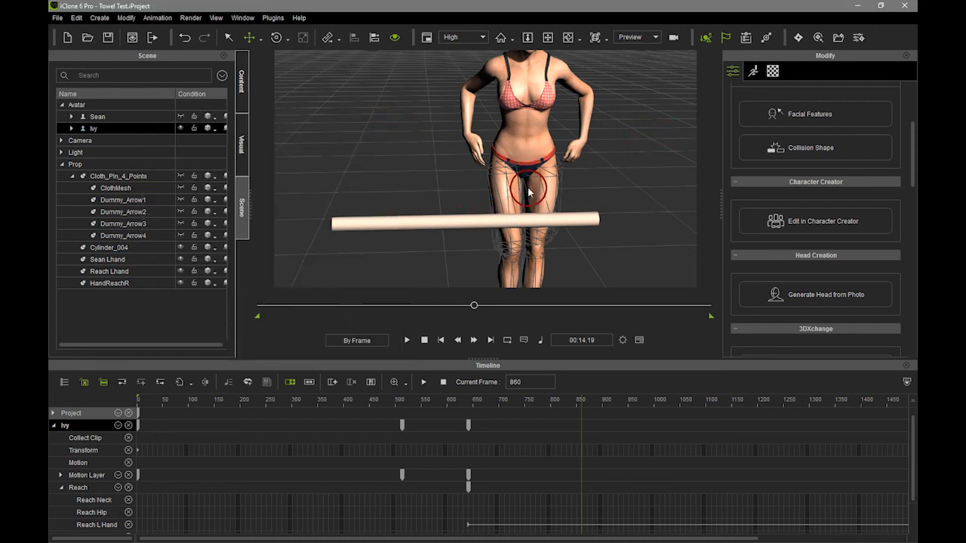
- Return the animation to its first frame and unhide the Cloth_Pin_4_Points prop with its cloth mesh and dummy arrows
scroll(528, 189, "down", 1)
middle_click_drag(596, 212, 576, 228)
right_click_drag(576, 227, 483, 203)
mouse_move(540, 224)
right_mouse_down()
mouse_move(574, 242)
mouse_move(589, 237)
mouse_move(524, 226)
right_mouse_up()
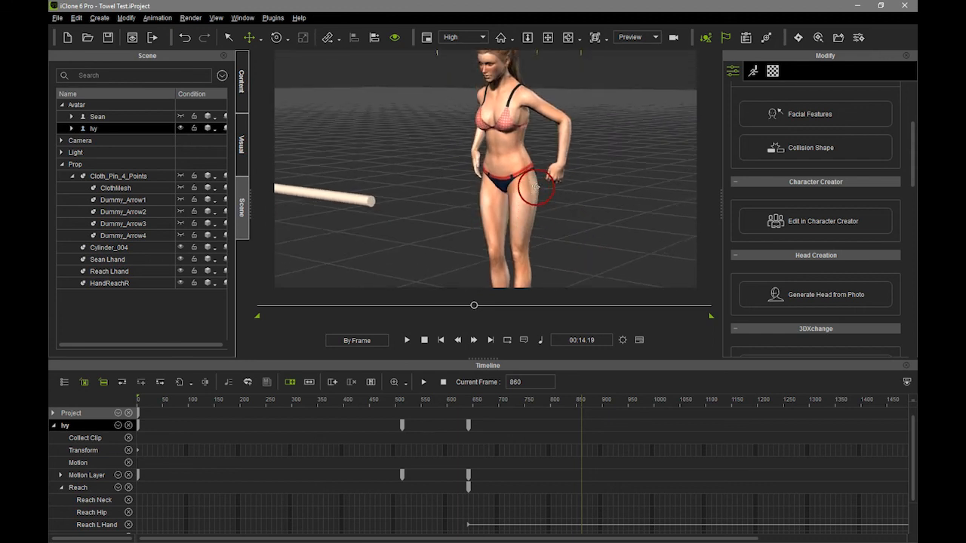
left_click(423, 346)
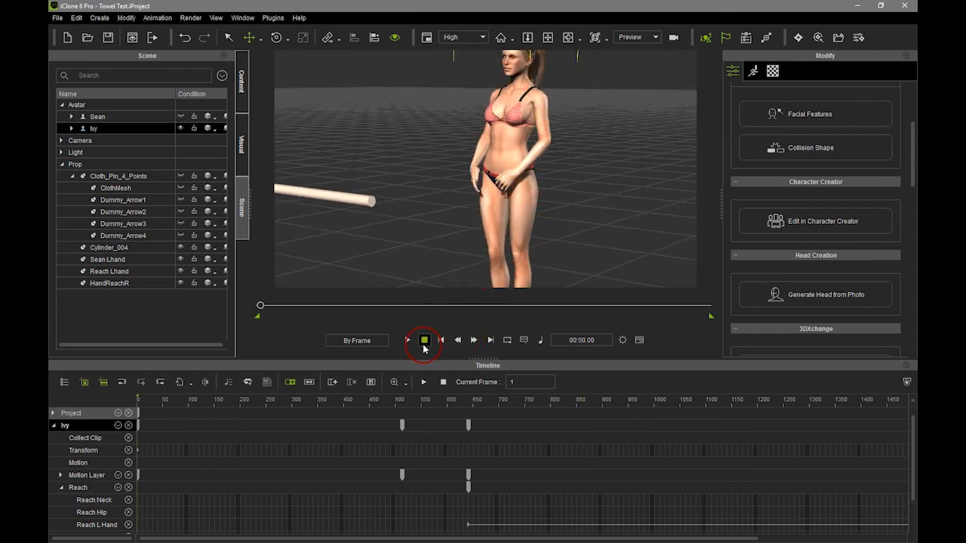
left_click(180, 176)
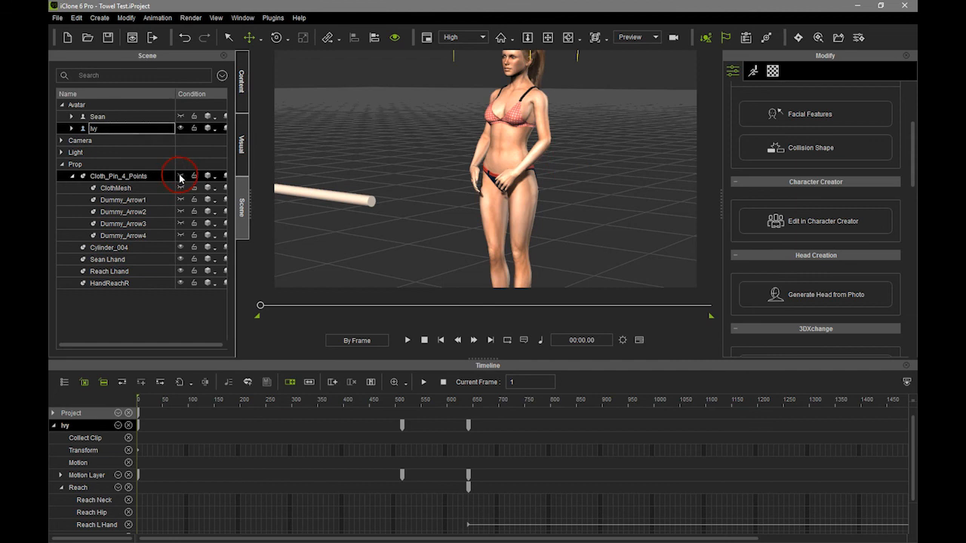
middle_click_drag(570, 164, 575, 187)
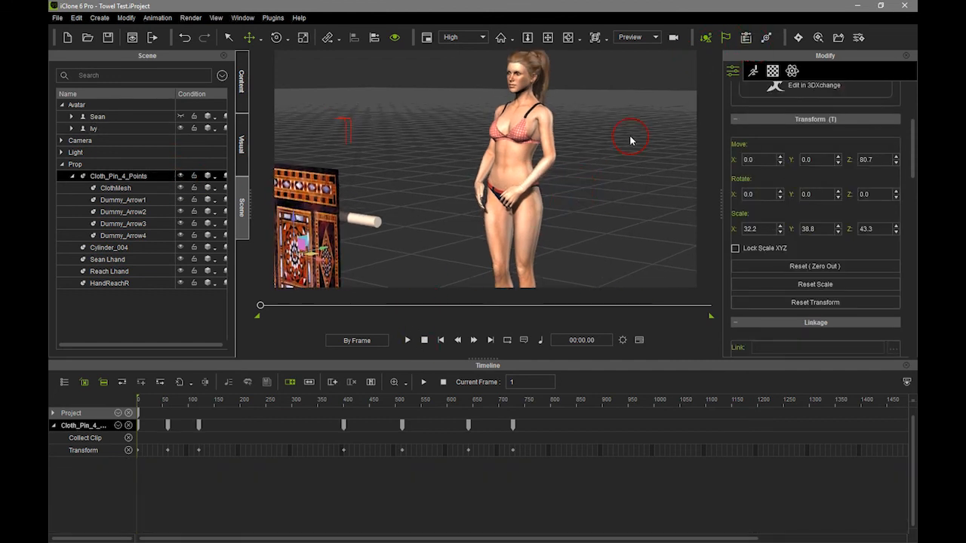
- Play the animation By Frame with physics simulation up to frame 986 and examine how the cloth wraps around Ivy's hips and thighs
left_click(406, 341)
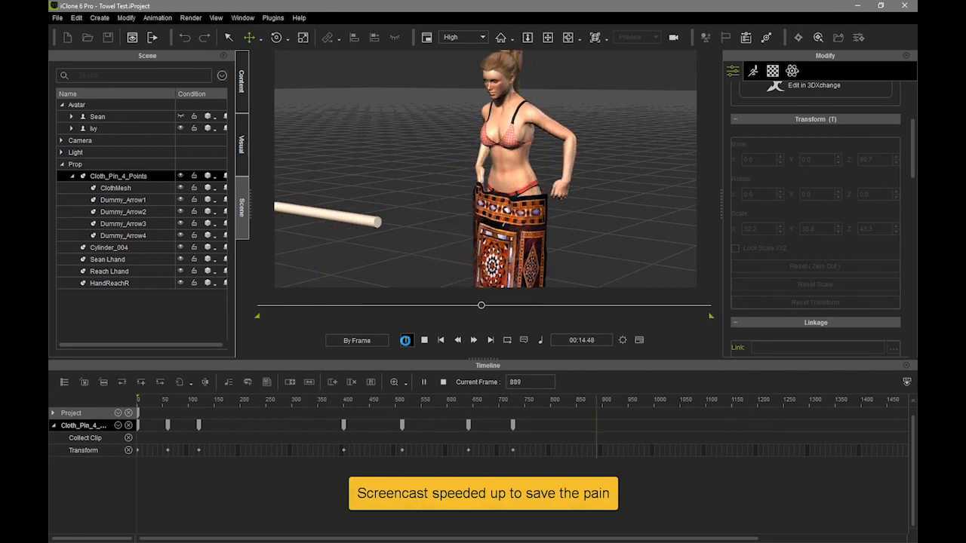
left_click(405, 341)
left_click_drag(530, 217, 397, 217, "alt")
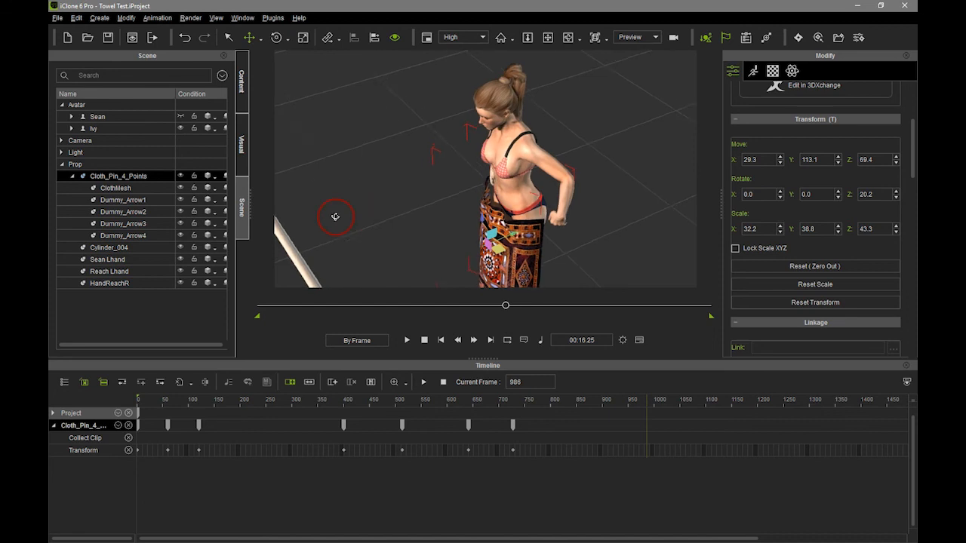
left_click_drag(553, 234, 528, 314, "alt")
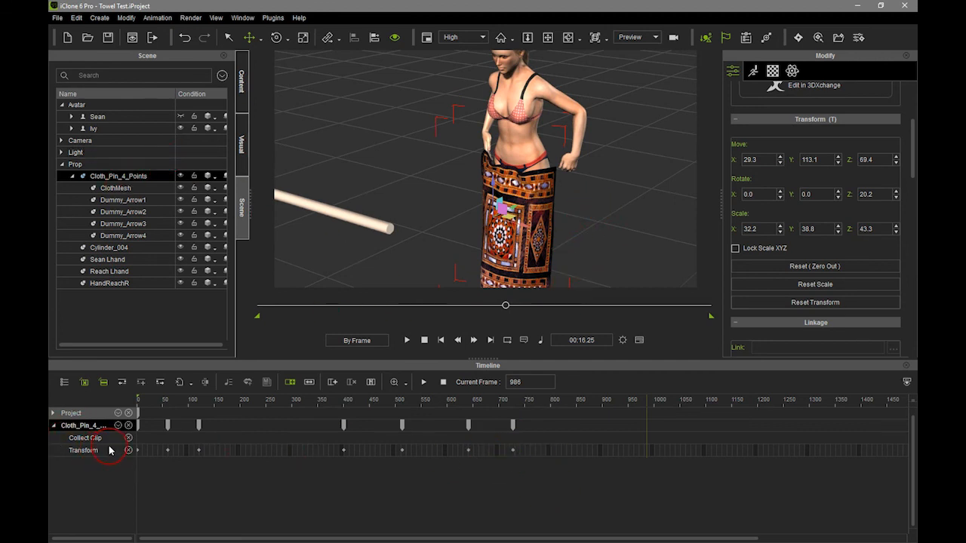
- Go to the Cloth_Pin_4_Points key at frame 727 and raise the cloth prop to a Z position of about 73.7
left_click(122, 381)
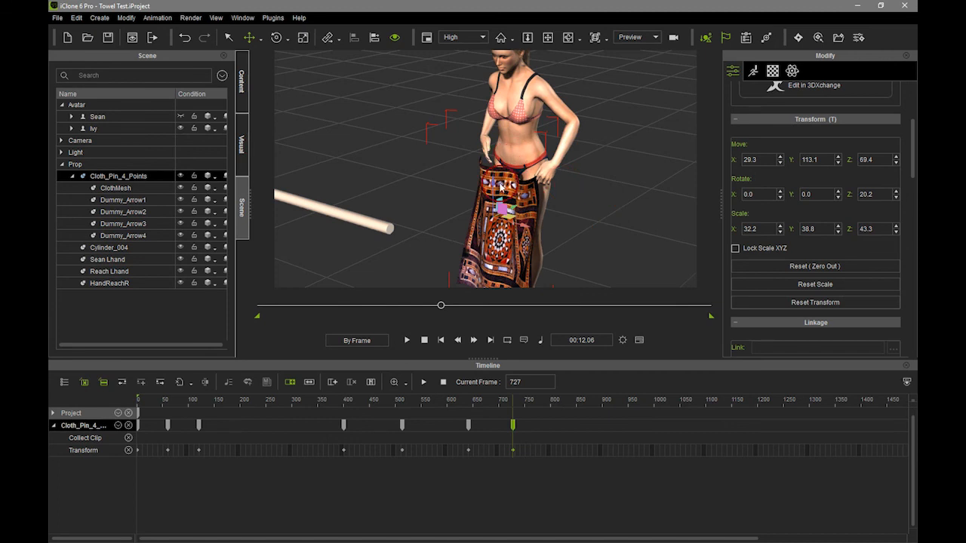
left_click_drag(493, 184, 493, 175)
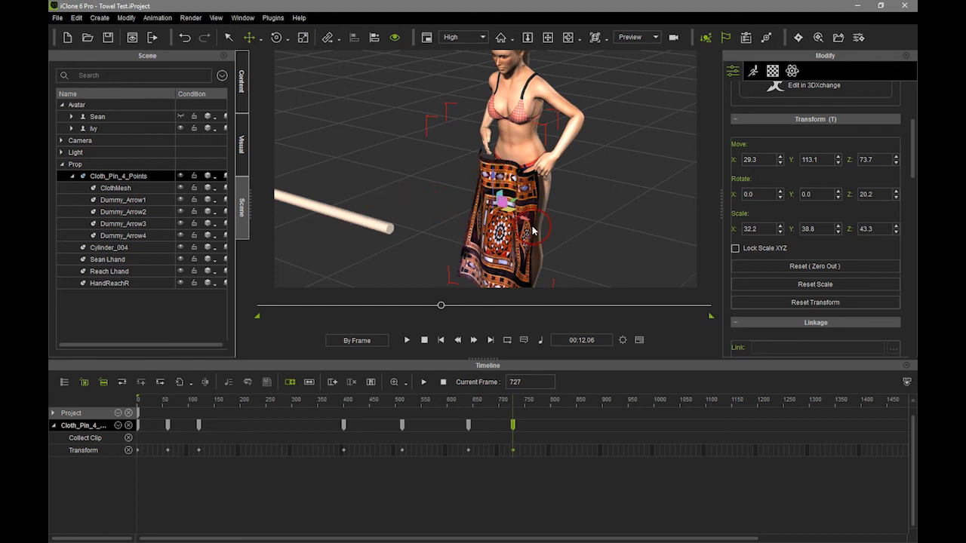
right_click_drag(505, 233, 679, 226, "alt")
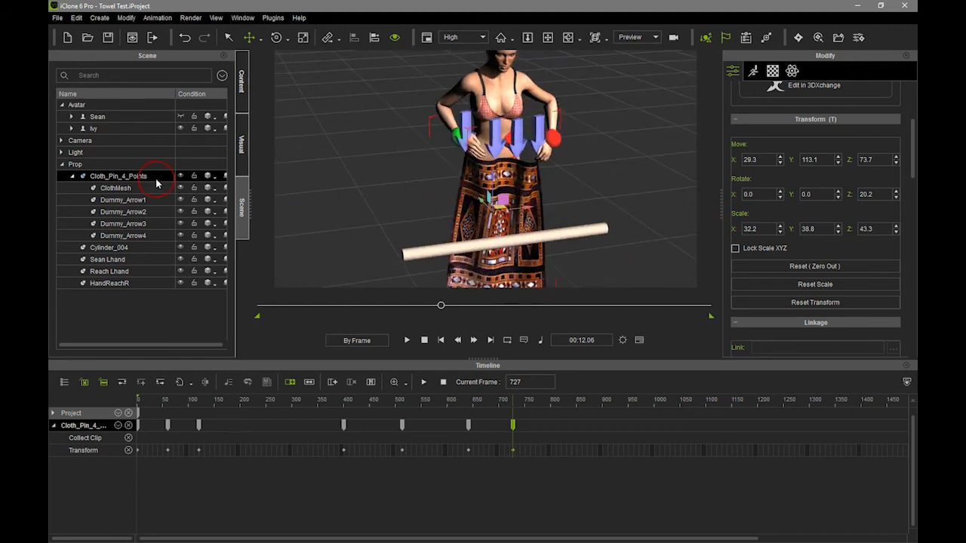
- At frame 727, reposition Dummy_Arrow1 to about X 16.6 and Y 126.1, checking its placement against Ivy's hand
left_click(136, 199)
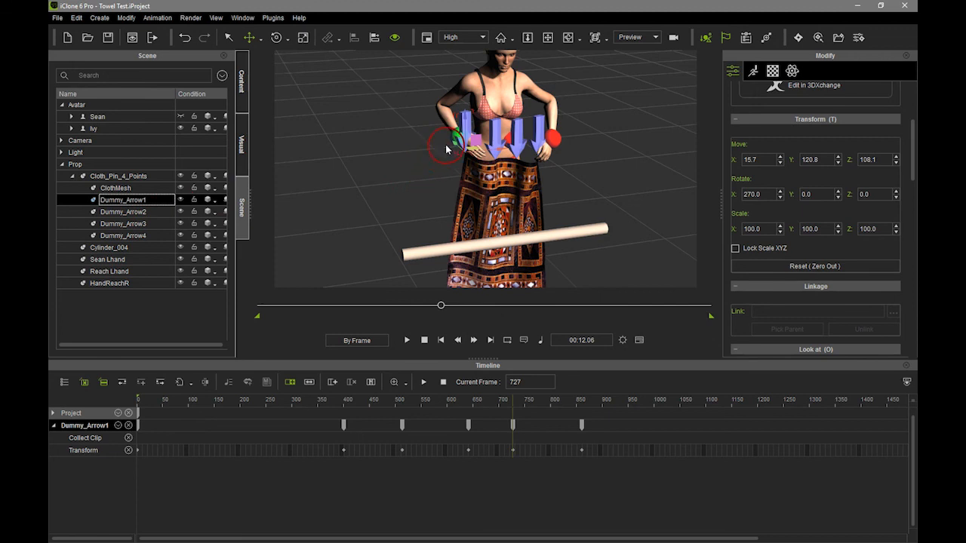
left_click_drag(453, 143, 450, 141)
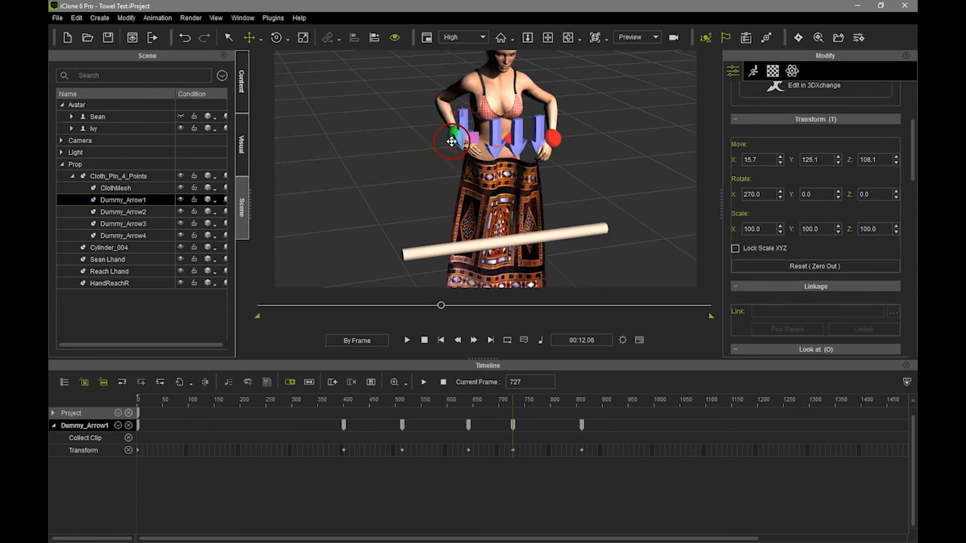
right_click_drag(520, 162, 491, 150, "alt")
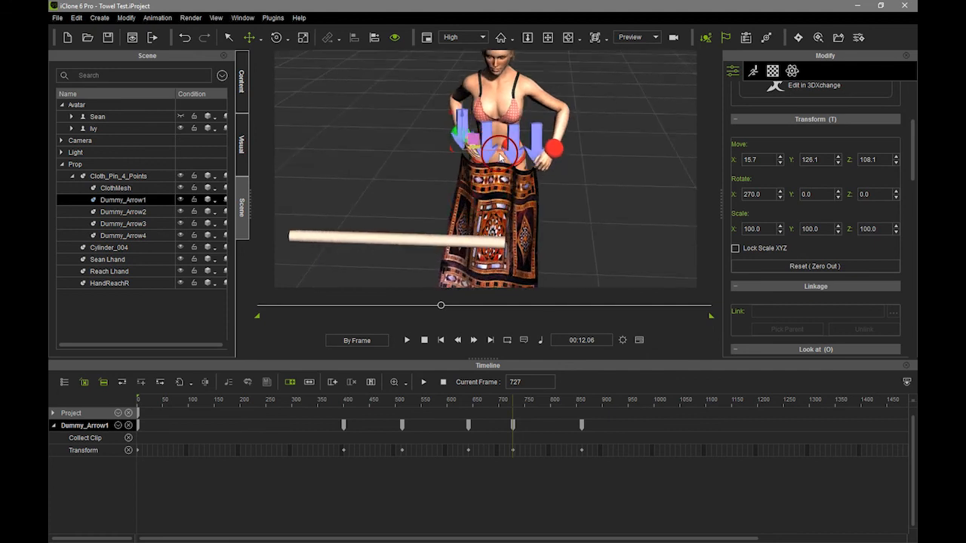
left_click_drag(499, 151, 501, 152)
right_click_drag(536, 160, 550, 189, "alt")
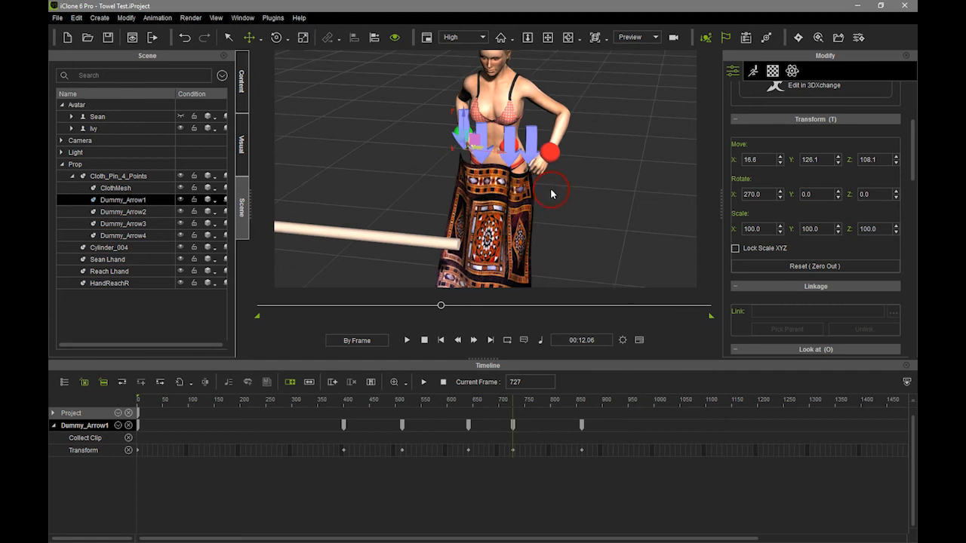
right_click_drag(625, 213, 513, 215, "alt")
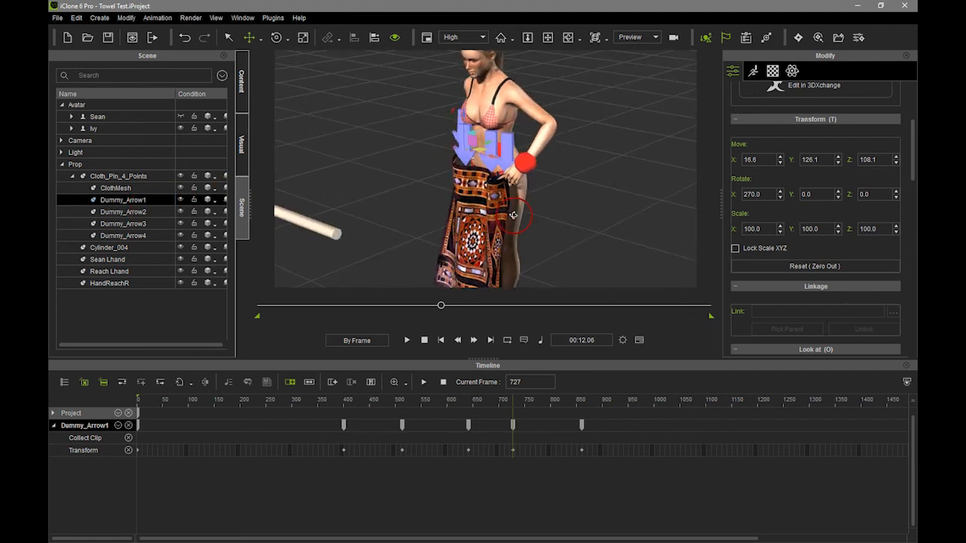
- At frame 727, shift Dummy_Arrow4 to a Y position of about 119.6 beside Ivy's other hand
left_click(124, 236)
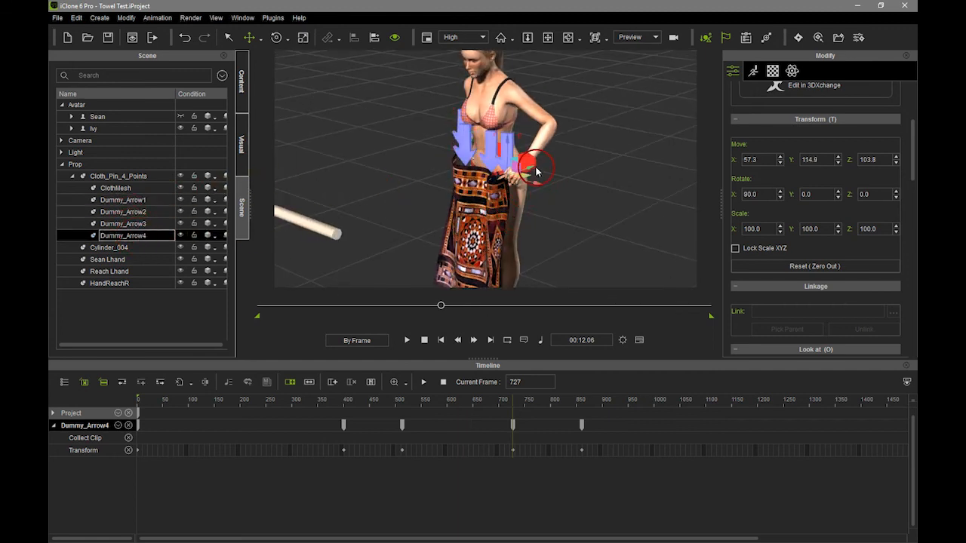
left_click_drag(531, 166, 536, 165)
right_click_drag(520, 207, 567, 229, "alt")
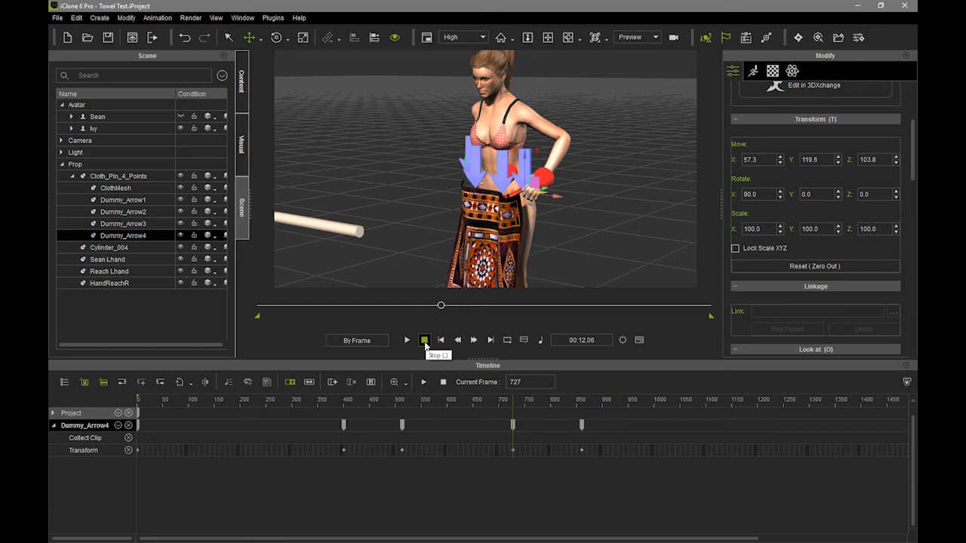
- Go to the Dummy_Arrow4 key at frame 860 and move the arrow inward to an X position of about 54.3
left_click(426, 341)
mouse_move(513, 402)
left_mouse_down()
mouse_move(614, 403)
mouse_move(528, 404)
left_mouse_up()
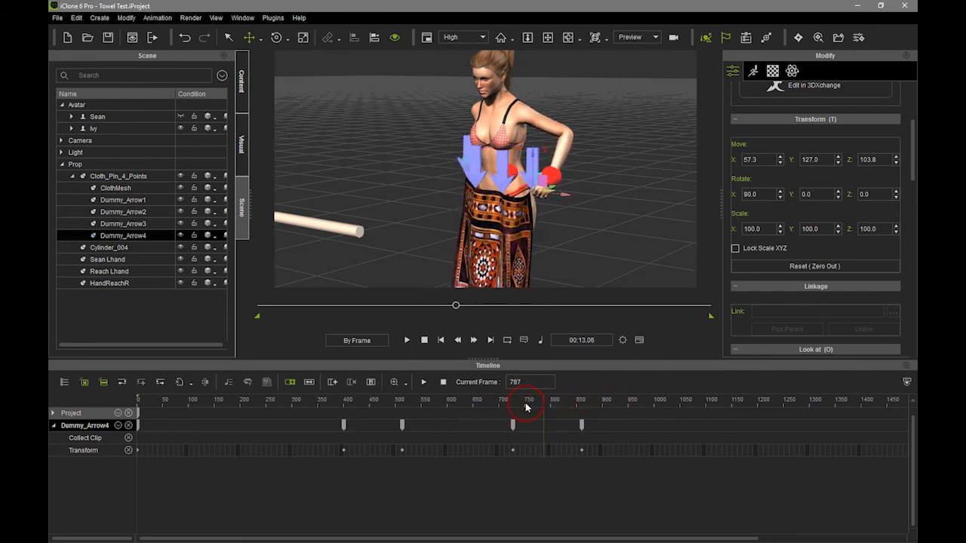
left_click(163, 383)
right_click_drag(473, 169, 579, 200)
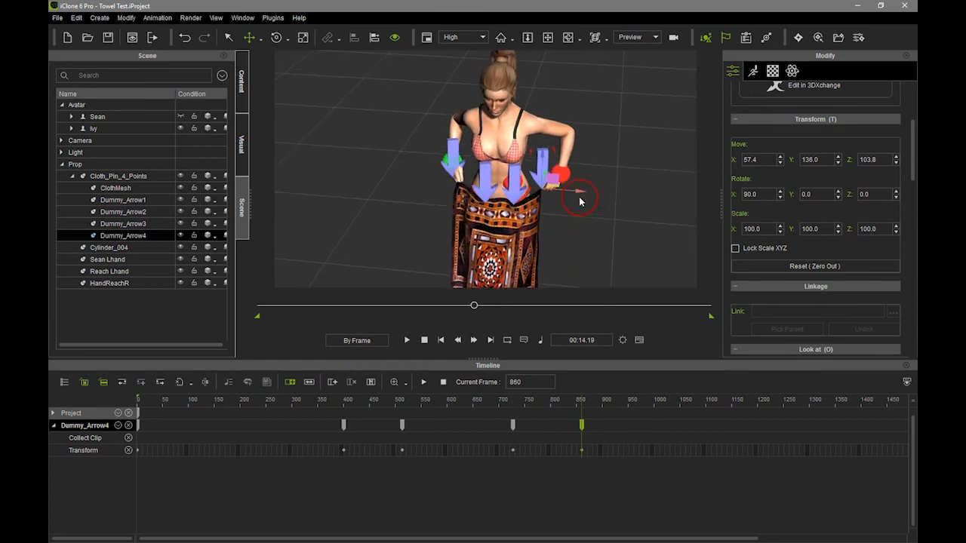
left_click_drag(580, 192, 575, 193)
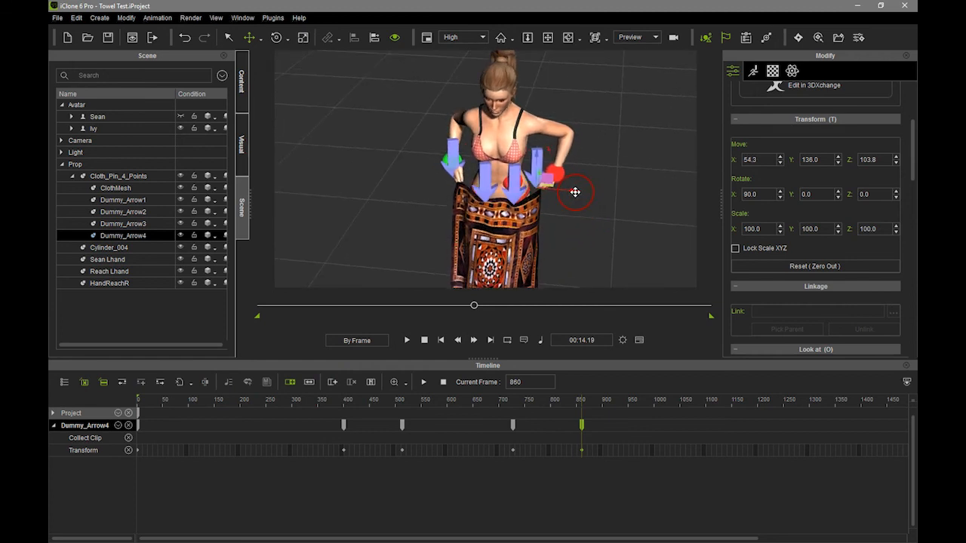
- At frame 860, move Dummy_Arrow1 inward to an X position of about 11.6
left_click(138, 202)
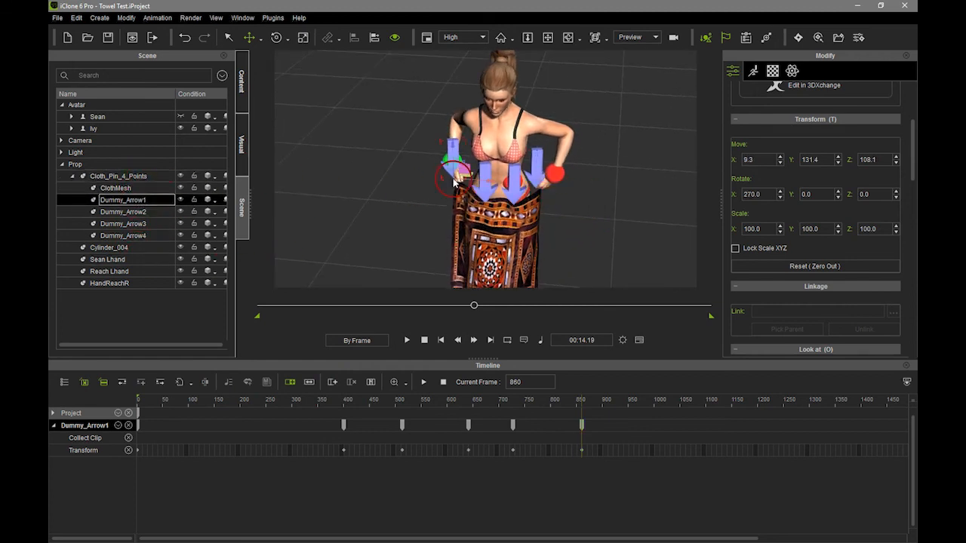
left_click_drag(495, 182, 500, 182)
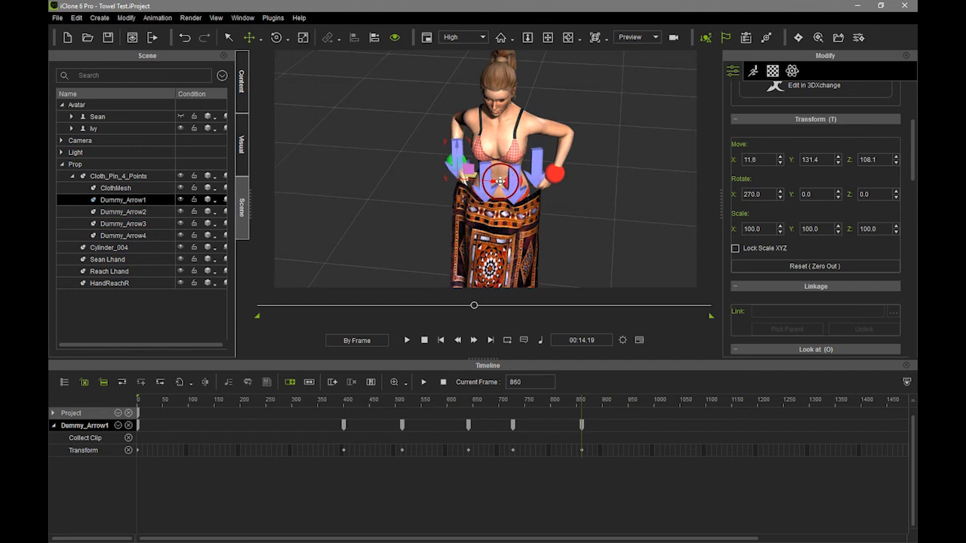
right_click_drag(601, 270, 512, 202)
- Return to the first frame, hide the dummy arrows, and play the simulation up to frame 1026 to examine the cloth wrap
left_click(424, 341)
left_click(441, 340)
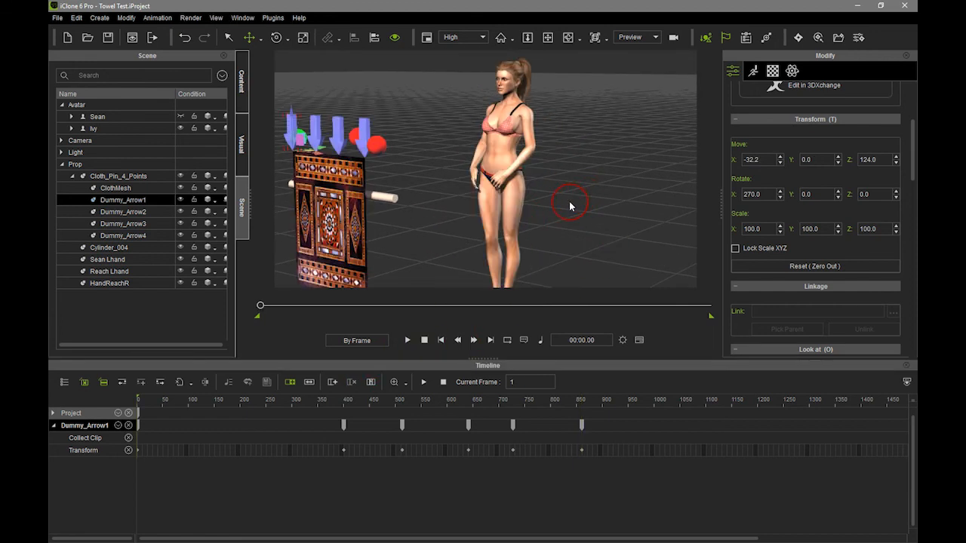
key("ctrl+h")
key("q")
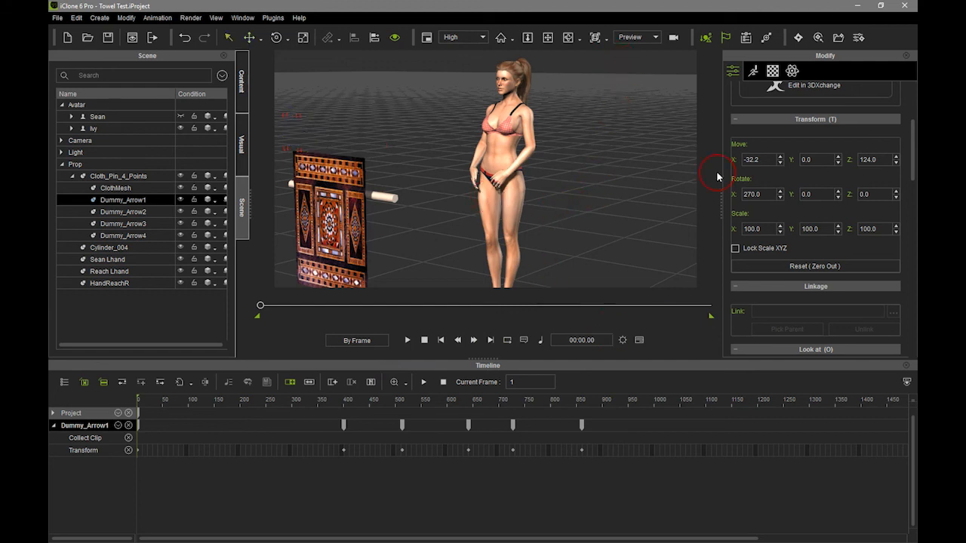
left_click(409, 341)
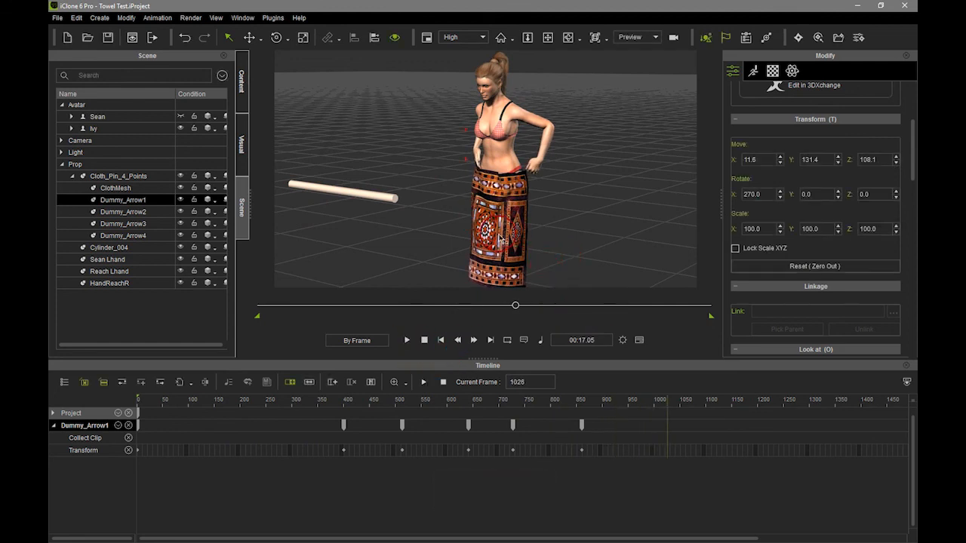
left_click_drag(495, 171, 445, 249, "alt")
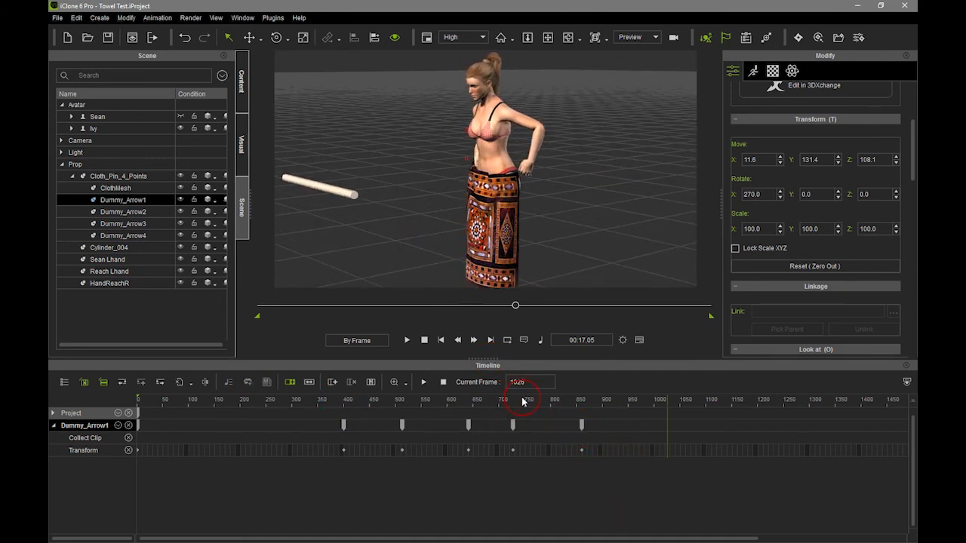
- Compare the keys of the four dummy arrows and move Dummy_Arrow1's last key from frame 860 to frame 813
left_click(156, 235)
left_click(156, 224)
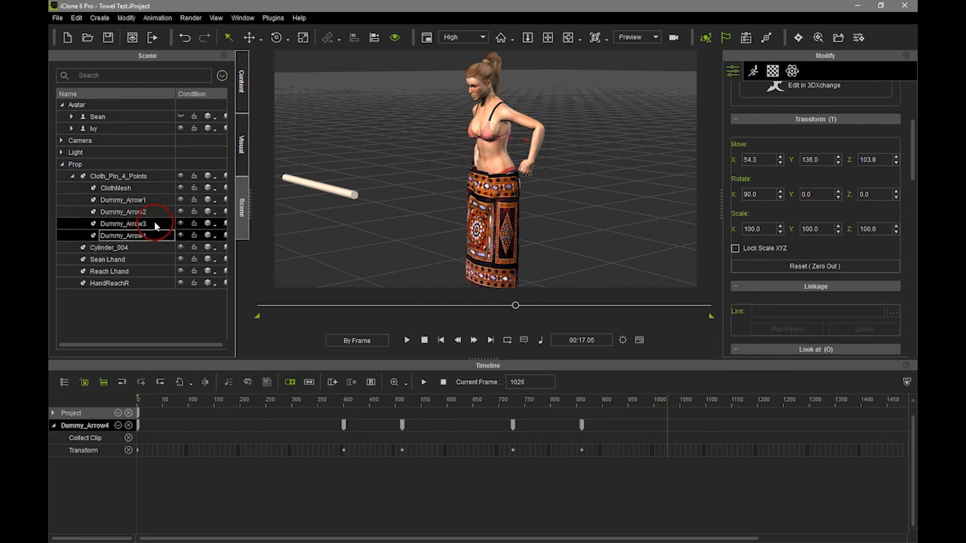
left_click(156, 211)
left_click(155, 200)
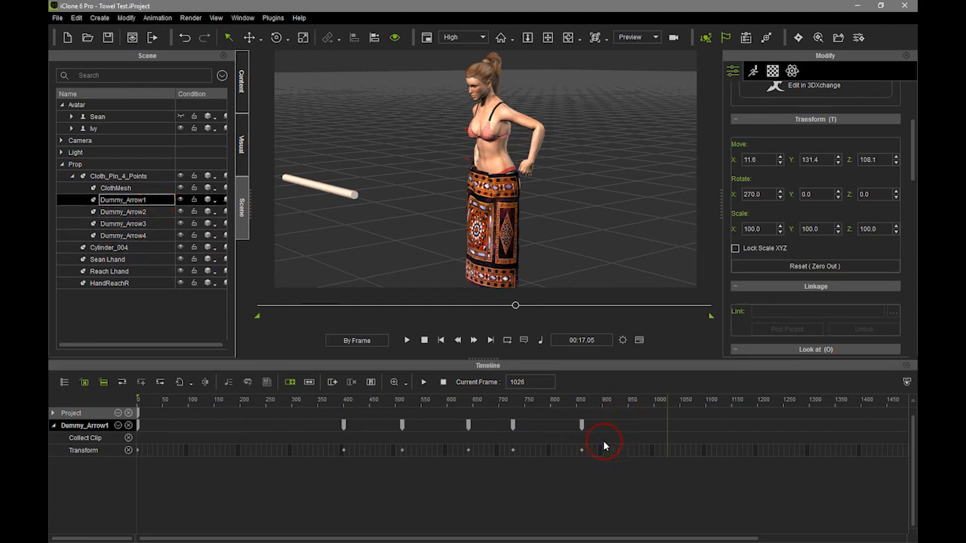
left_click(581, 427)
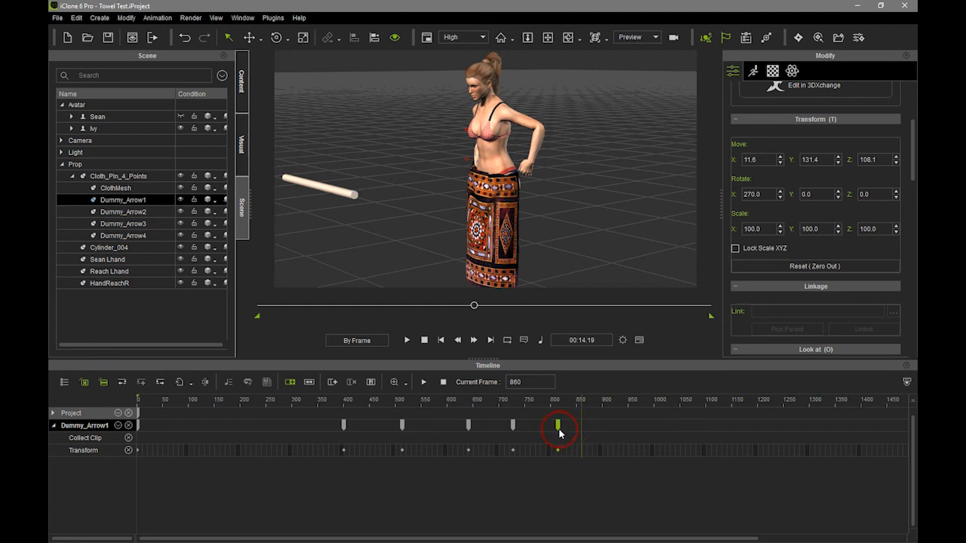
left_click(558, 427)
left_click(180, 325)
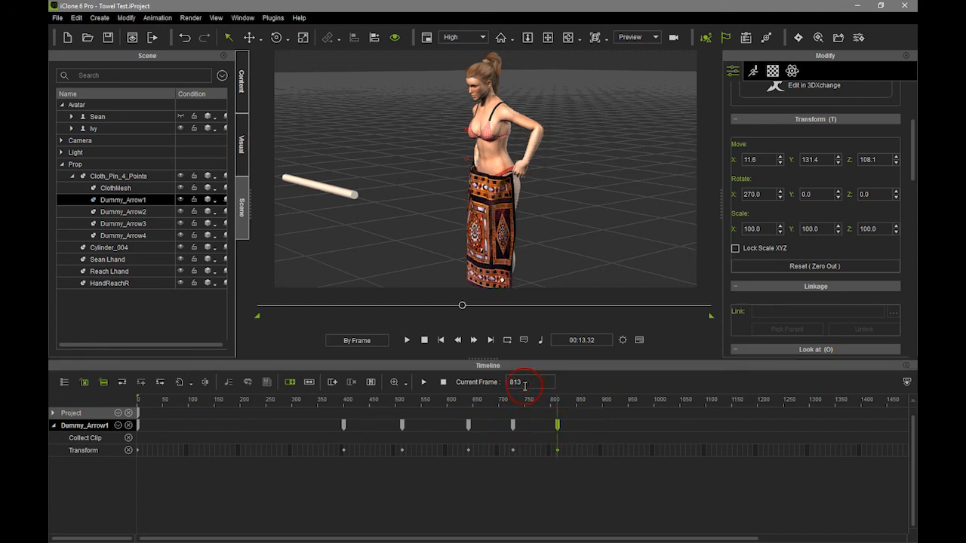
- Move Dummy_Arrow4's last key from frame 860 to frame 813, aligning it exactly with the playhead
left_click(126, 235)
left_click(571, 427)
left_click_drag(582, 426, 562, 427)
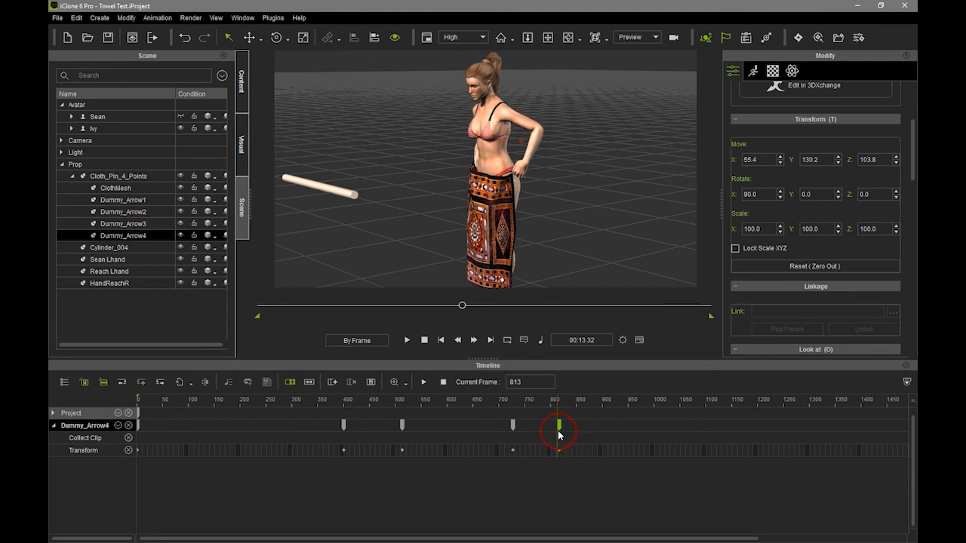
left_click(556, 452)
scroll(562, 450, "up", 5)
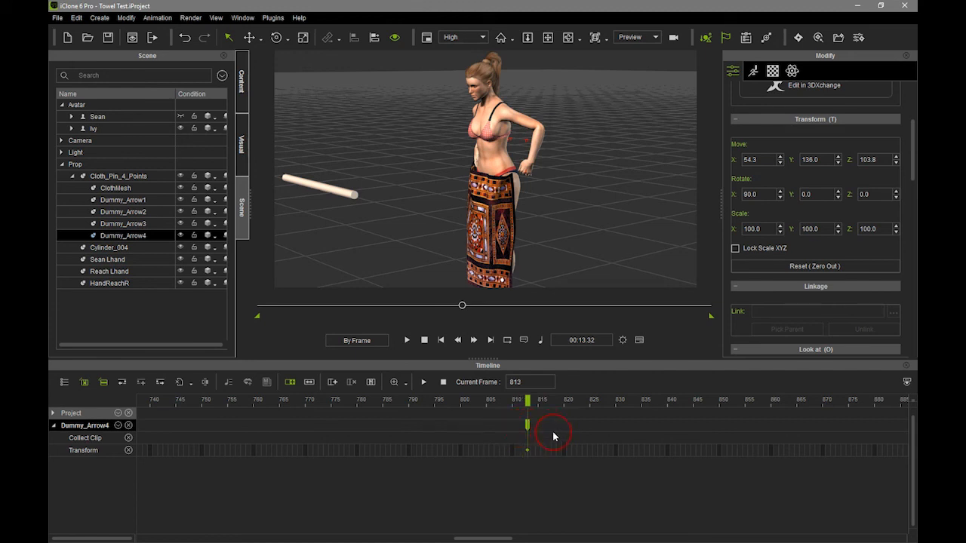
scroll(546, 447, "down", 5)
- Replay the cloth simulation from the first frame with Ivy and the towel framed in view, and examine the faster wrap
left_click(424, 340)
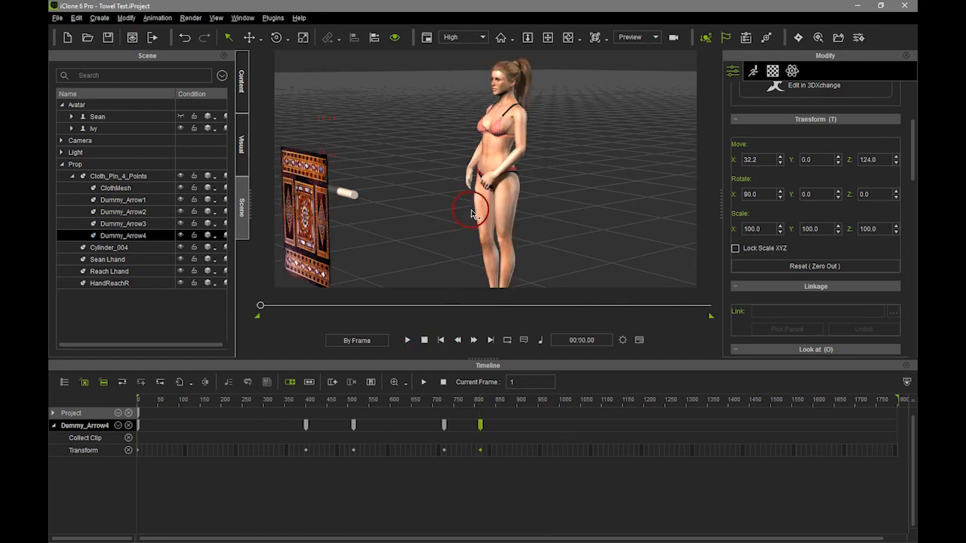
right_click_drag(475, 210, 467, 198)
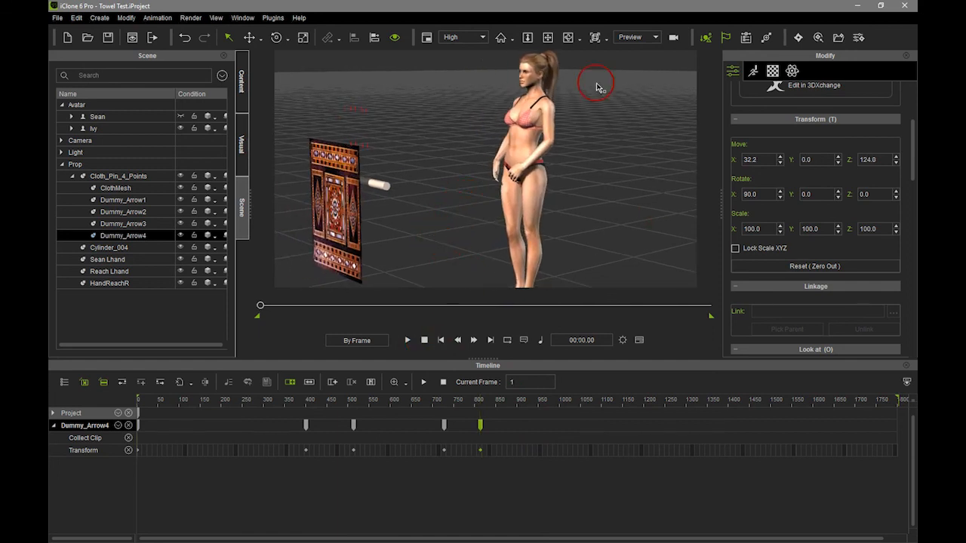
scroll(520, 271, "down", 1)
middle_click_drag(561, 188, 557, 196)
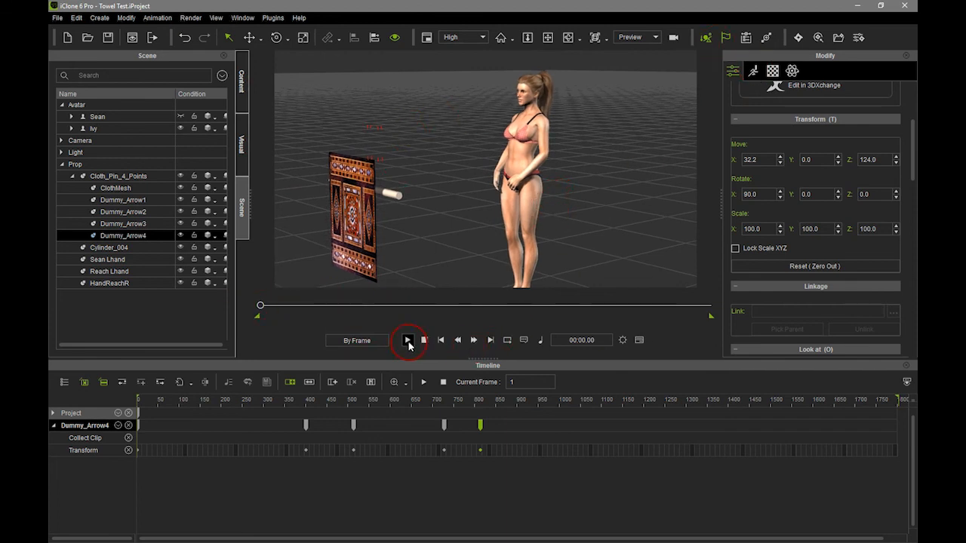
left_click(408, 341)
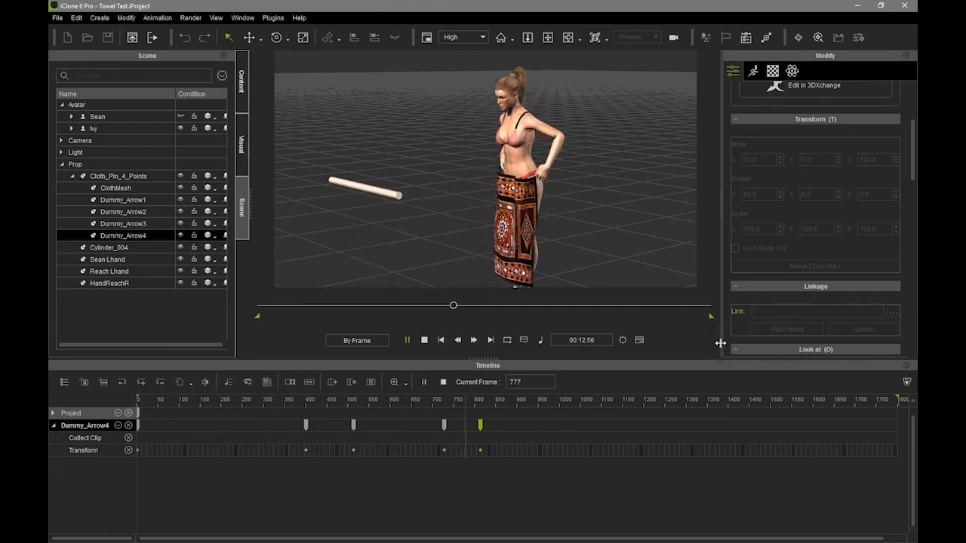
- Stop playback, turn off the physics simulation, and scrub the animation to frame 548 and back to the first frame
left_click(425, 341)
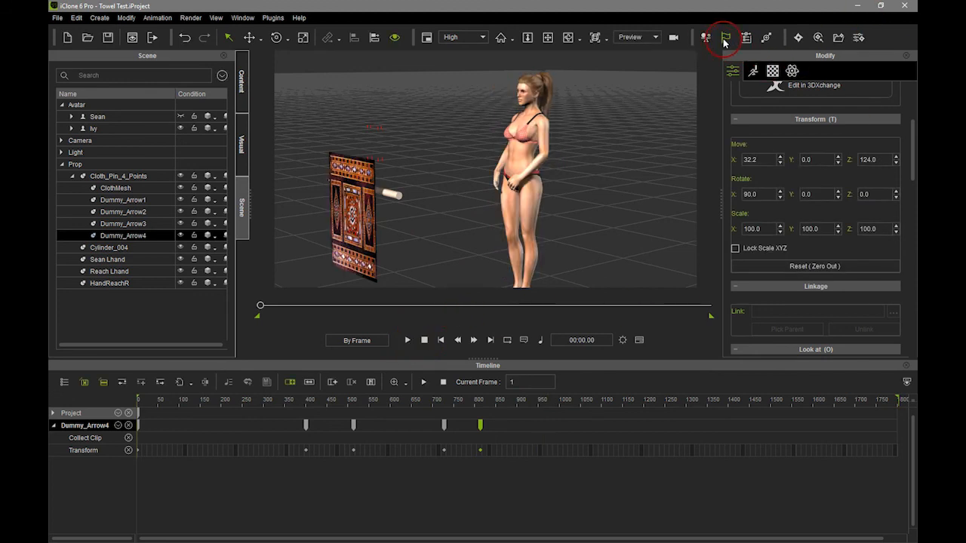
left_click_drag(261, 307, 397, 308)
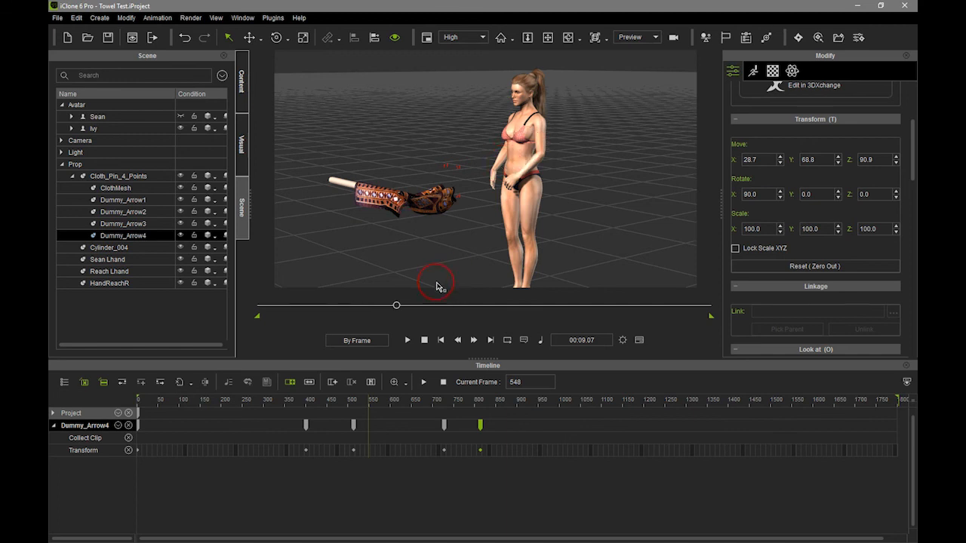
left_click_drag(397, 306, 184, 295)
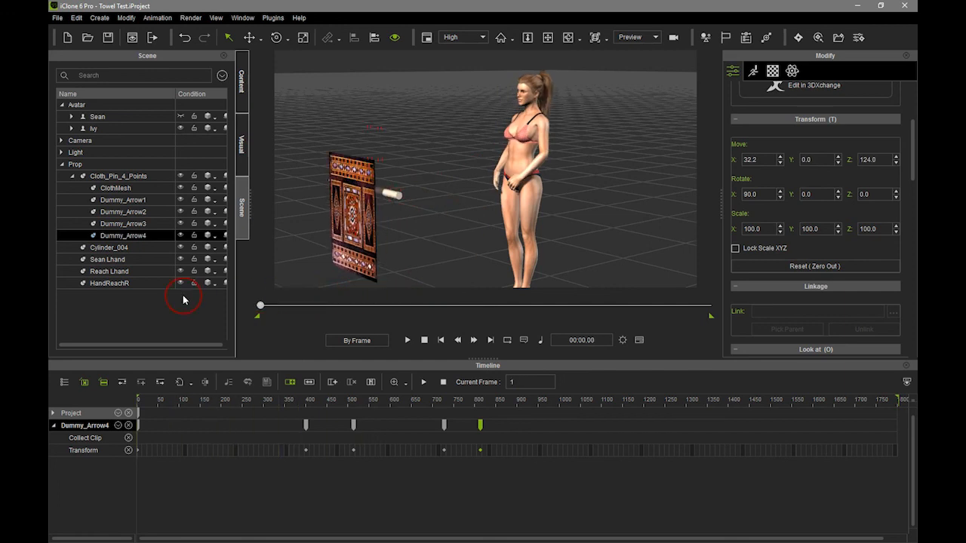
- Lengthen Cylinder_004 by scaling it to about 124.5 along Z
left_click(113, 247)
key("w")
right_click_drag(423, 223, 471, 225)
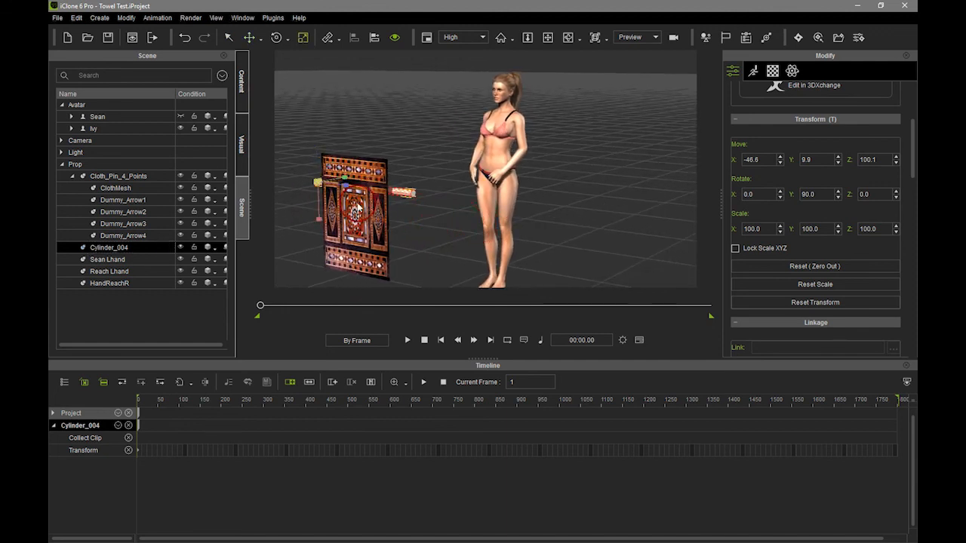
left_click_drag(347, 185, 363, 194)
- Unhide the Sean avatar so he stands between the towel and Ivy
right_click_drag(596, 246, 498, 233)
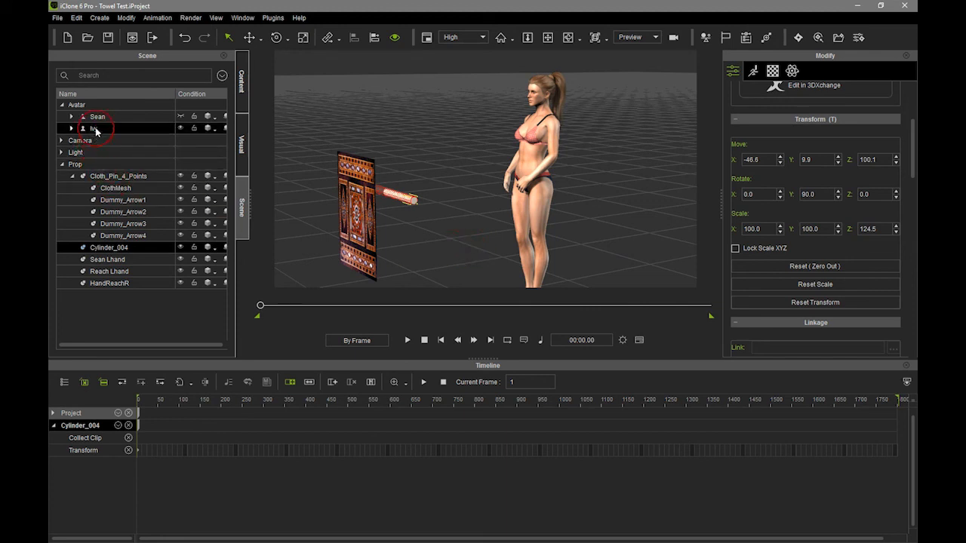
left_click(185, 116)
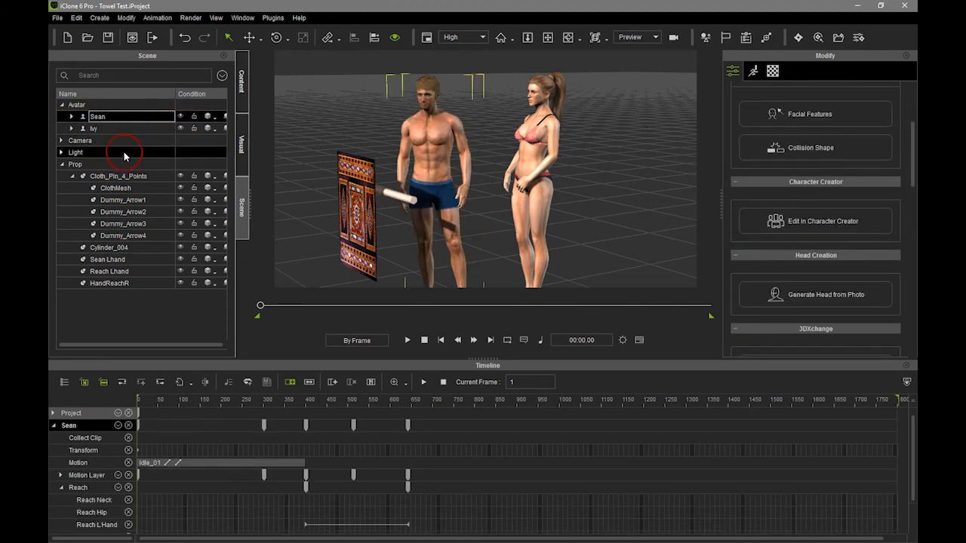
- Collapse the Prop group, clear the selection, and save the project
left_click(62, 164)
left_click(125, 293)
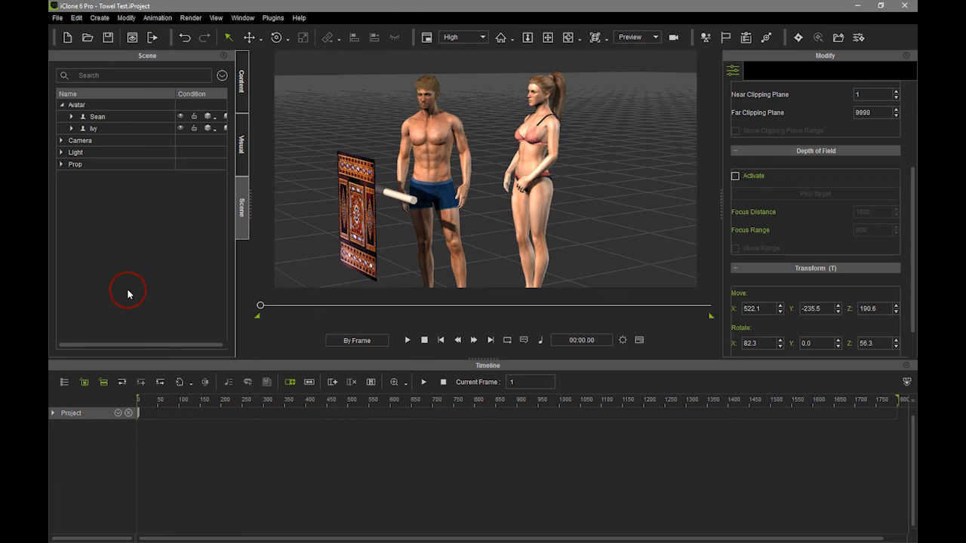
middle_click_drag(486, 270, 583, 240)
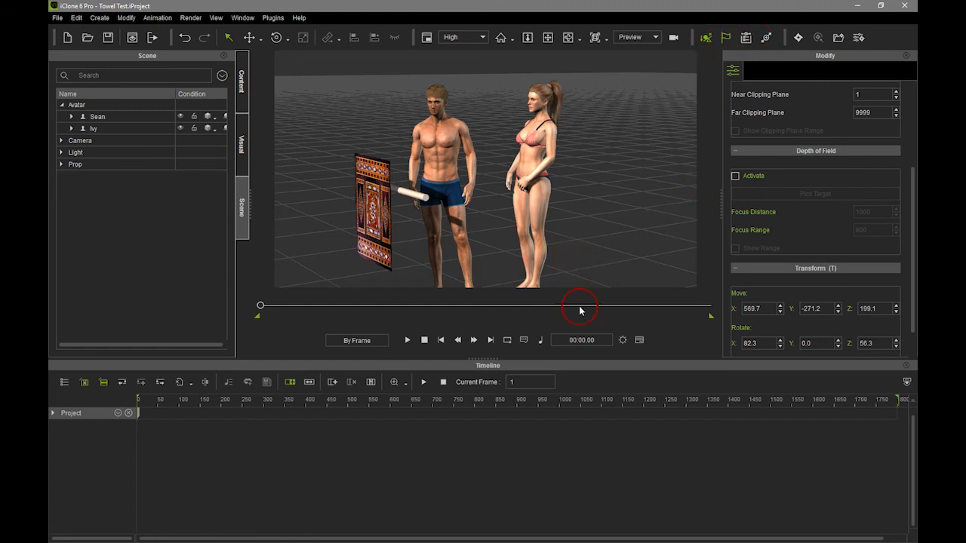
left_click(109, 42)
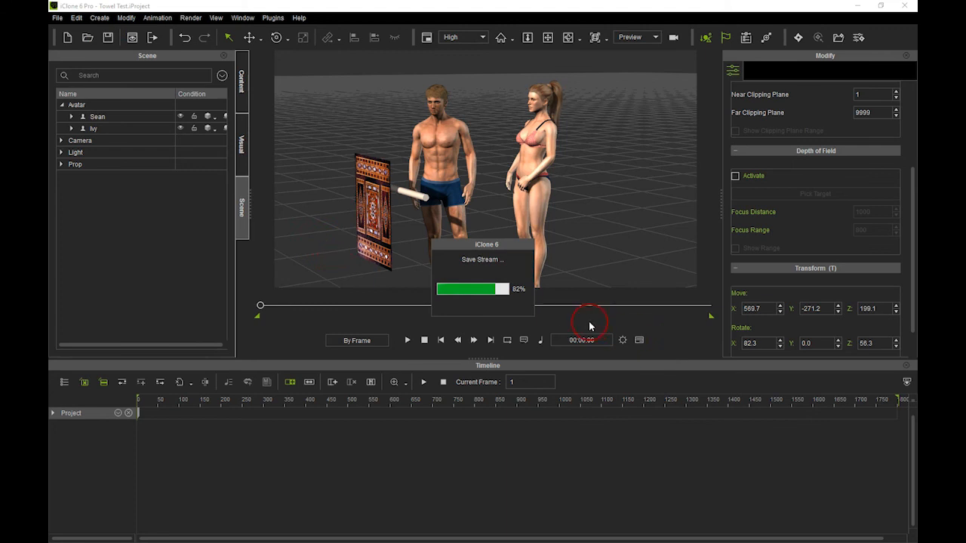
- Play the towel handover by frame up to about frame 1104, and shorten the project to 1000 total frames
left_click(411, 340)
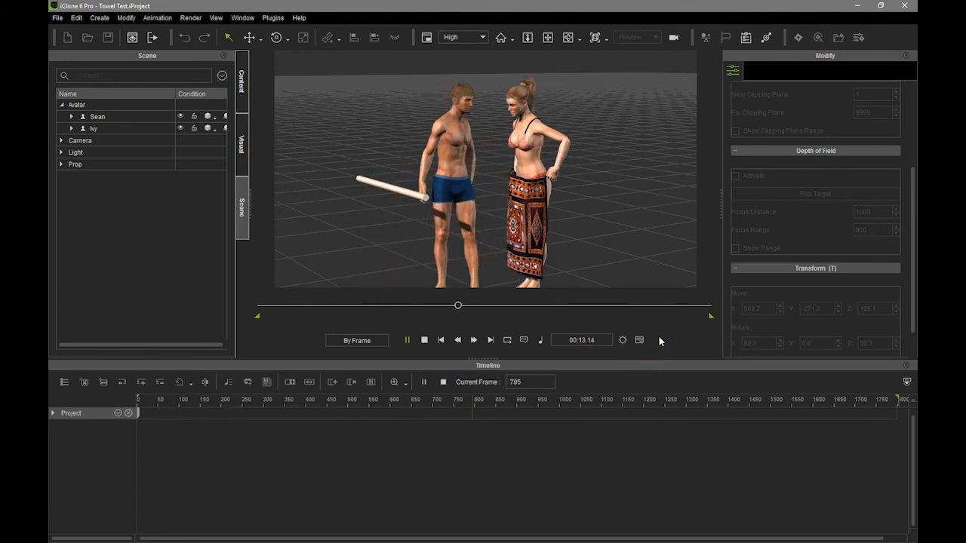
left_click(407, 340)
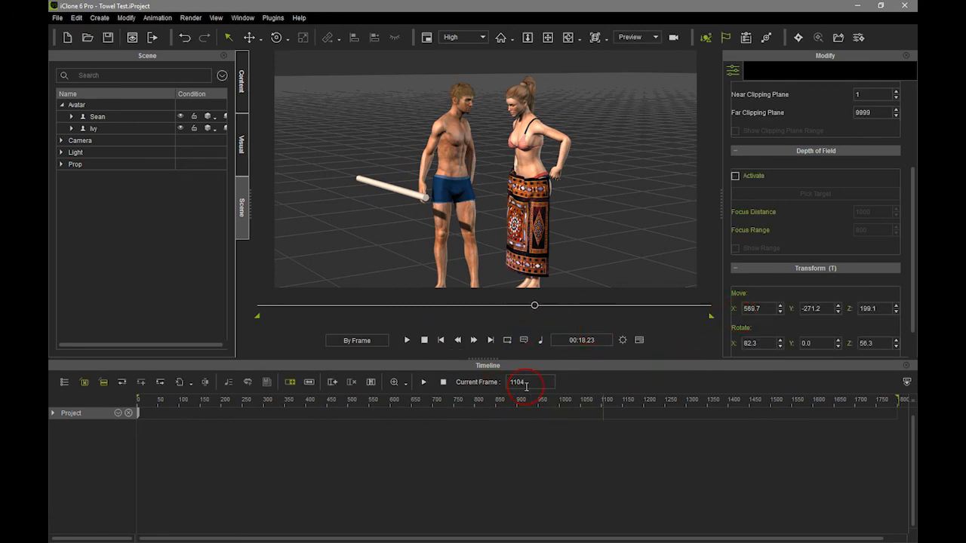
left_click(626, 343)
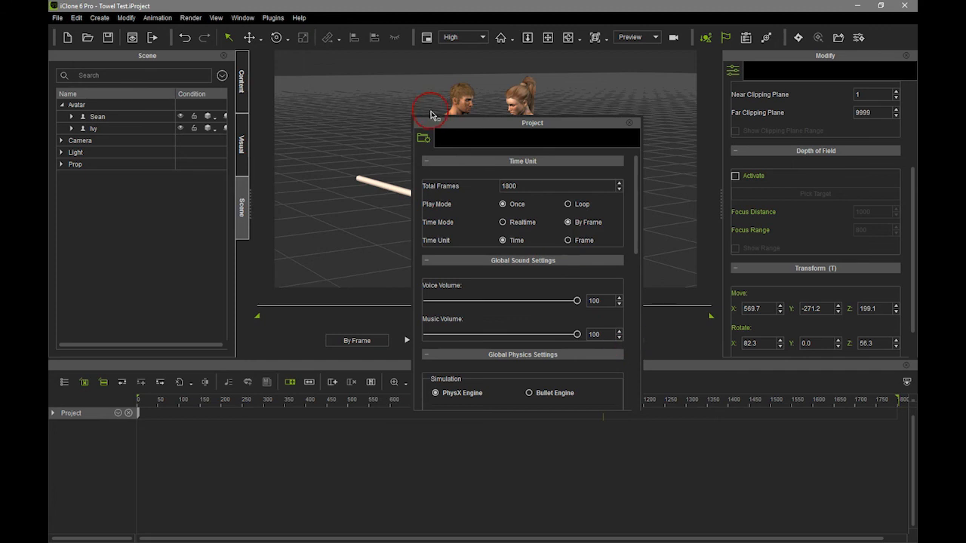
double_click(531, 186)
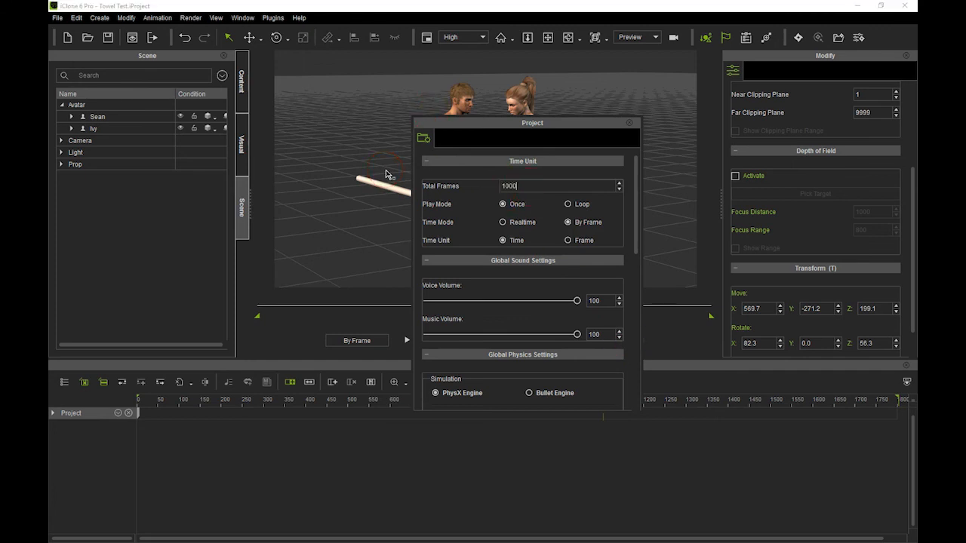
left_click(627, 124)
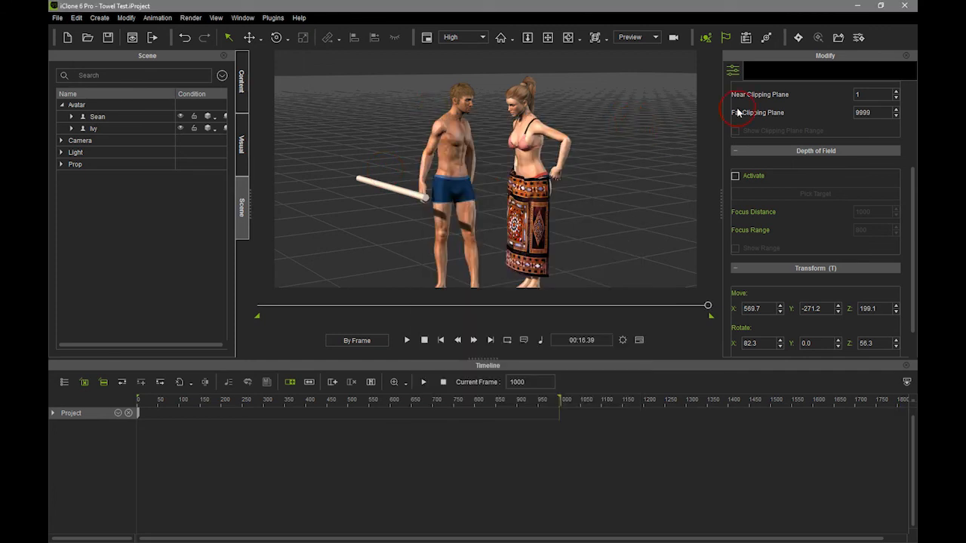
- Switch playback to Realtime, hide the timeline, and play the full towel animation from the first frame
left_click(379, 347)
left_click(425, 341)
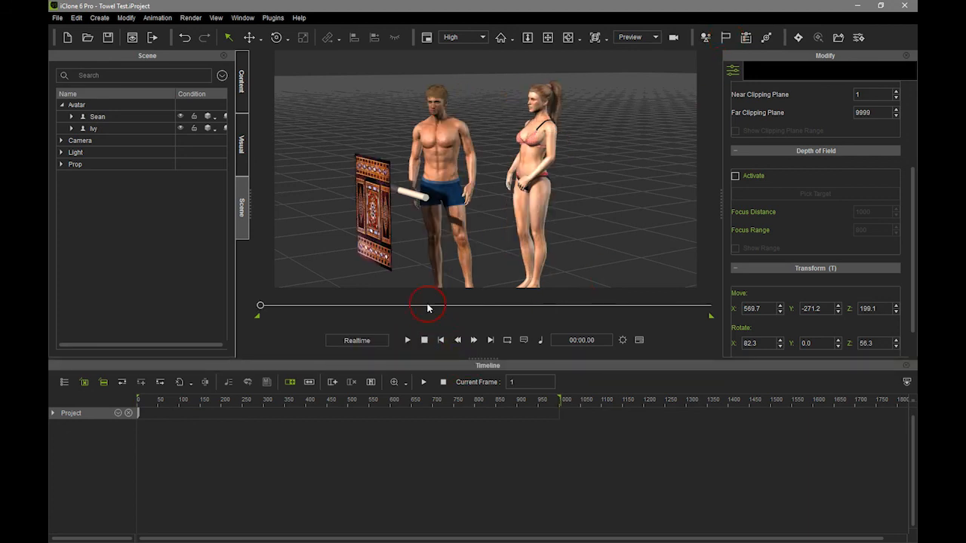
left_click(407, 341)
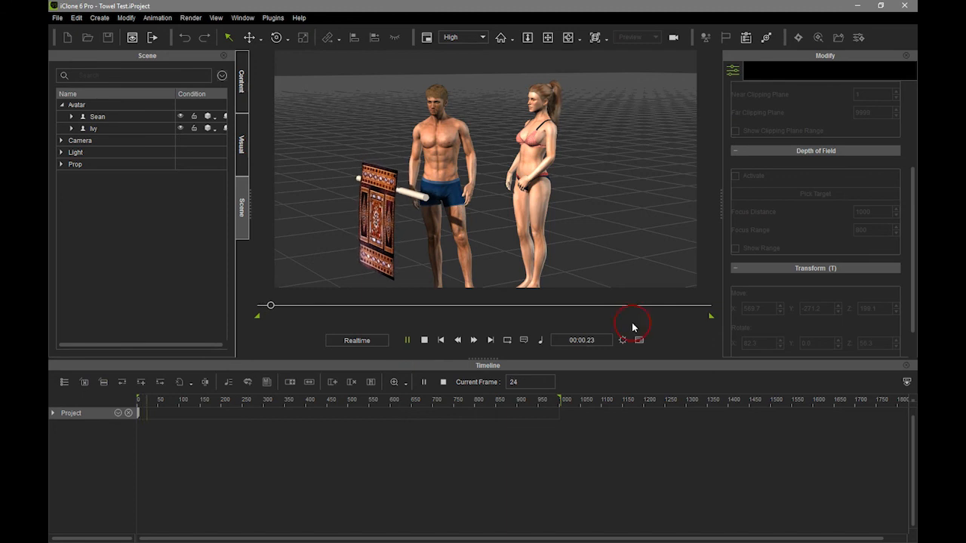
left_click(424, 341)
left_click(639, 341)
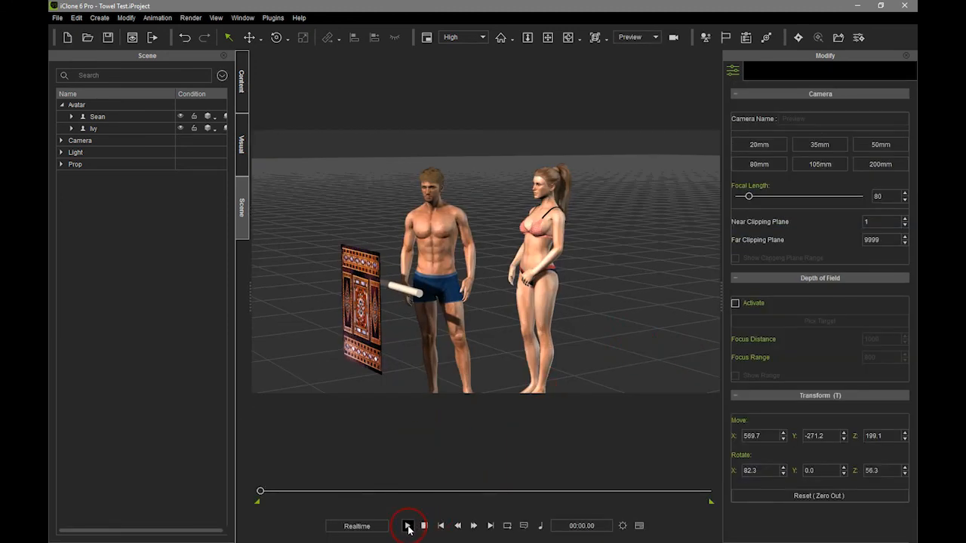
left_click(407, 526)
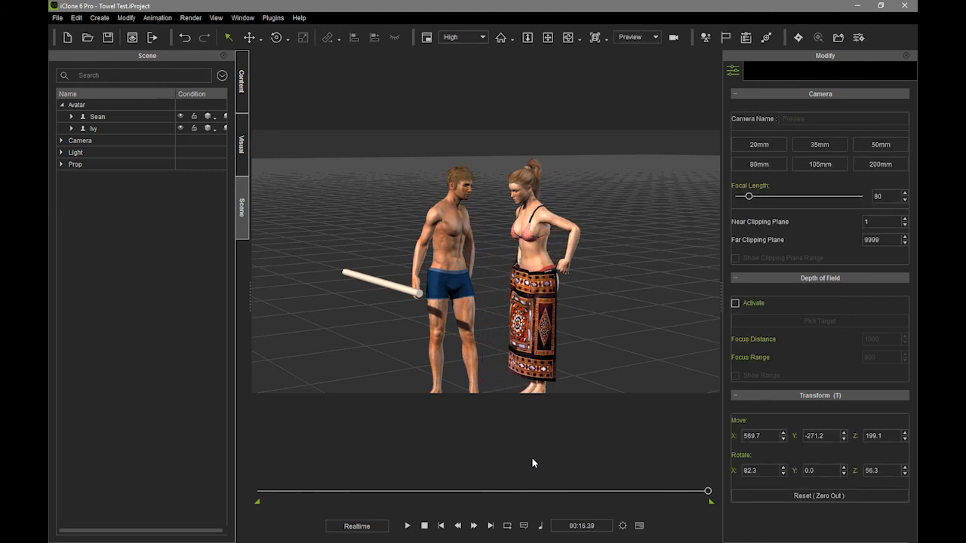
- Scrub the finished animation back through the handover and Sean's towel pickup to the first frame, and examine both moments
left_click(425, 525)
left_click_drag(705, 492, 540, 470)
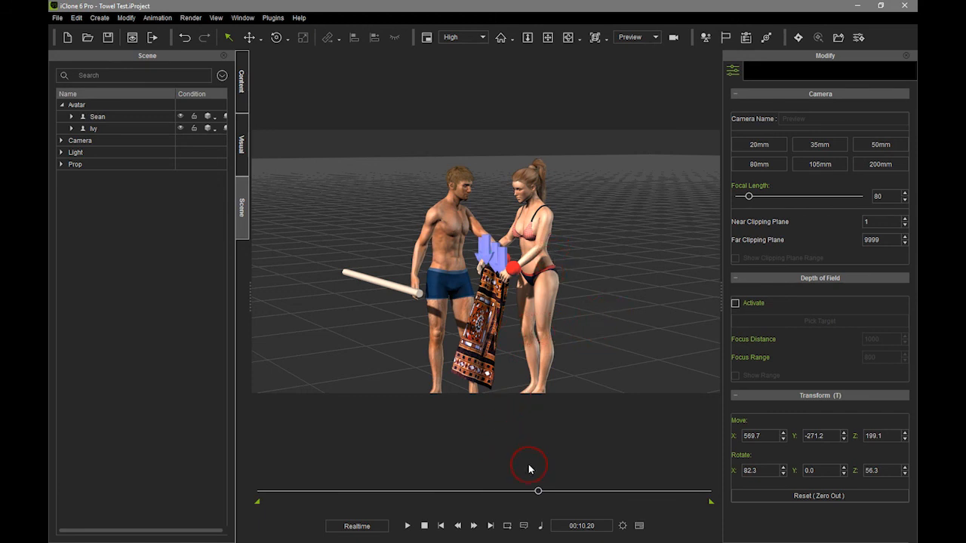
left_click_drag(539, 494, 445, 435)
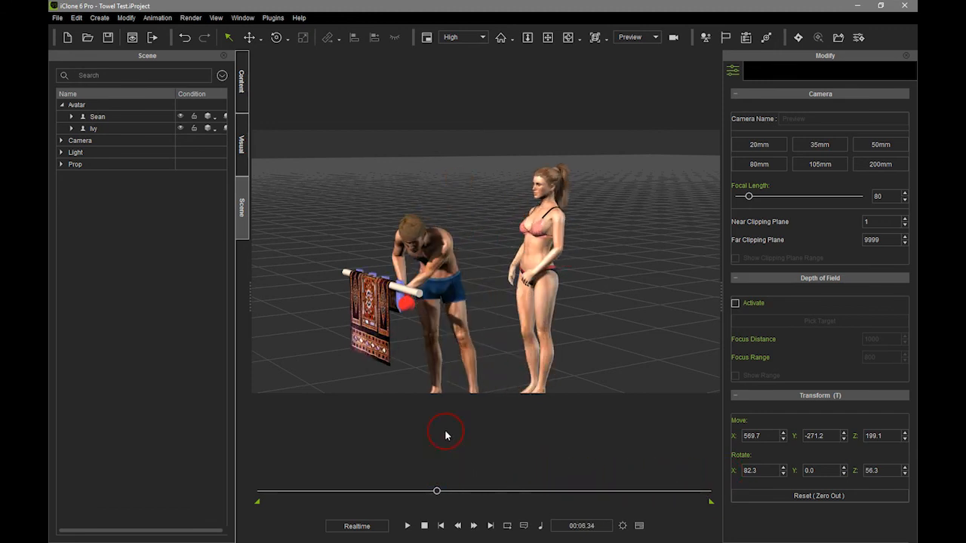
left_click_drag(436, 495, 169, 474)
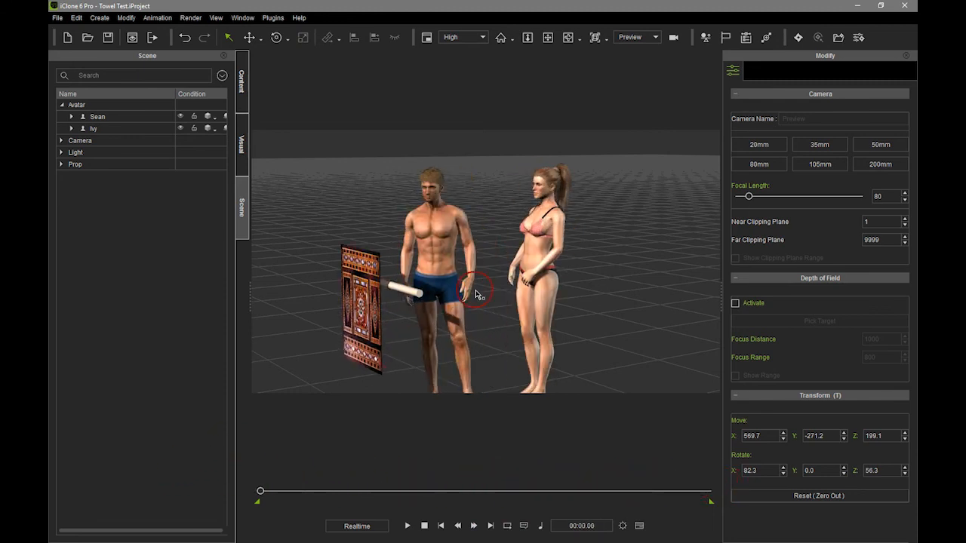